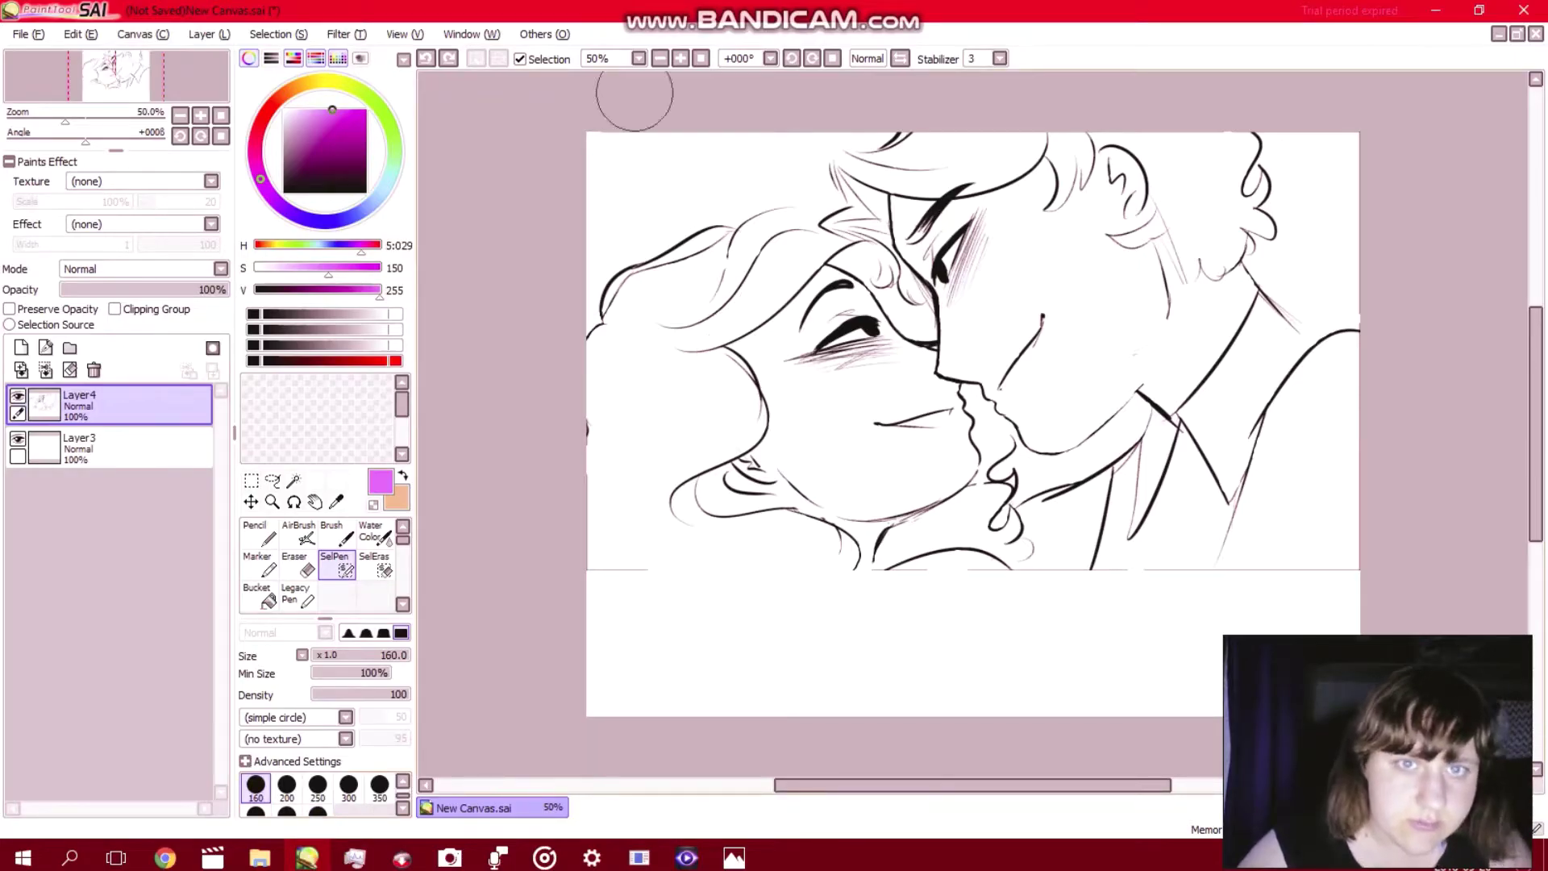
Paint a selection over the left character's hair beside the cheek and around the ear with the size 160 selection pen.
click(681, 58)
click(680, 58)
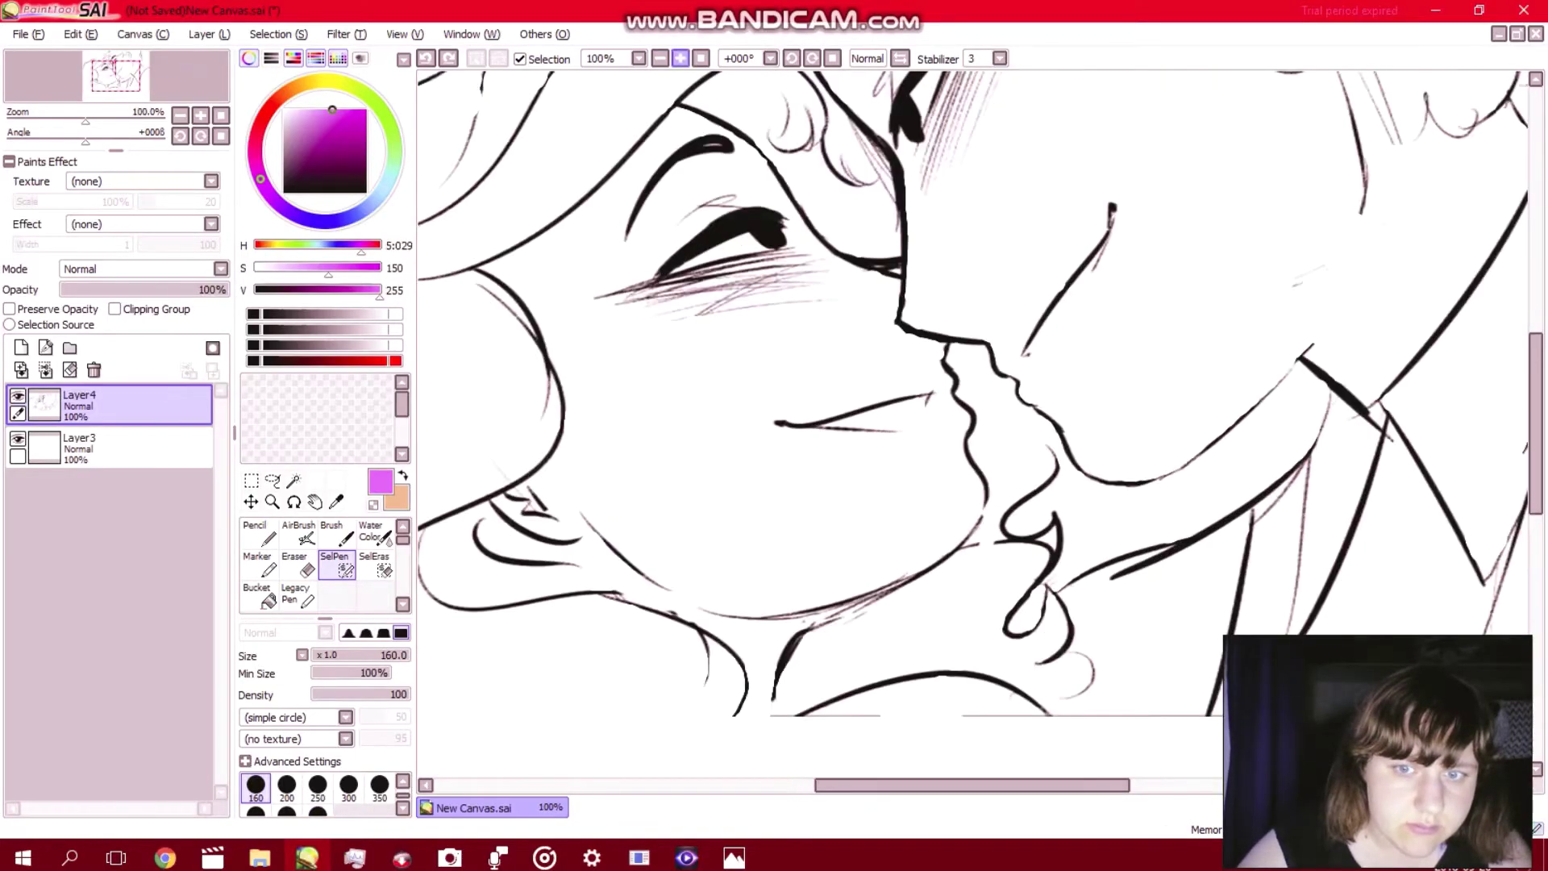
click(681, 58)
key(Left)
drag(115, 76, 100, 76)
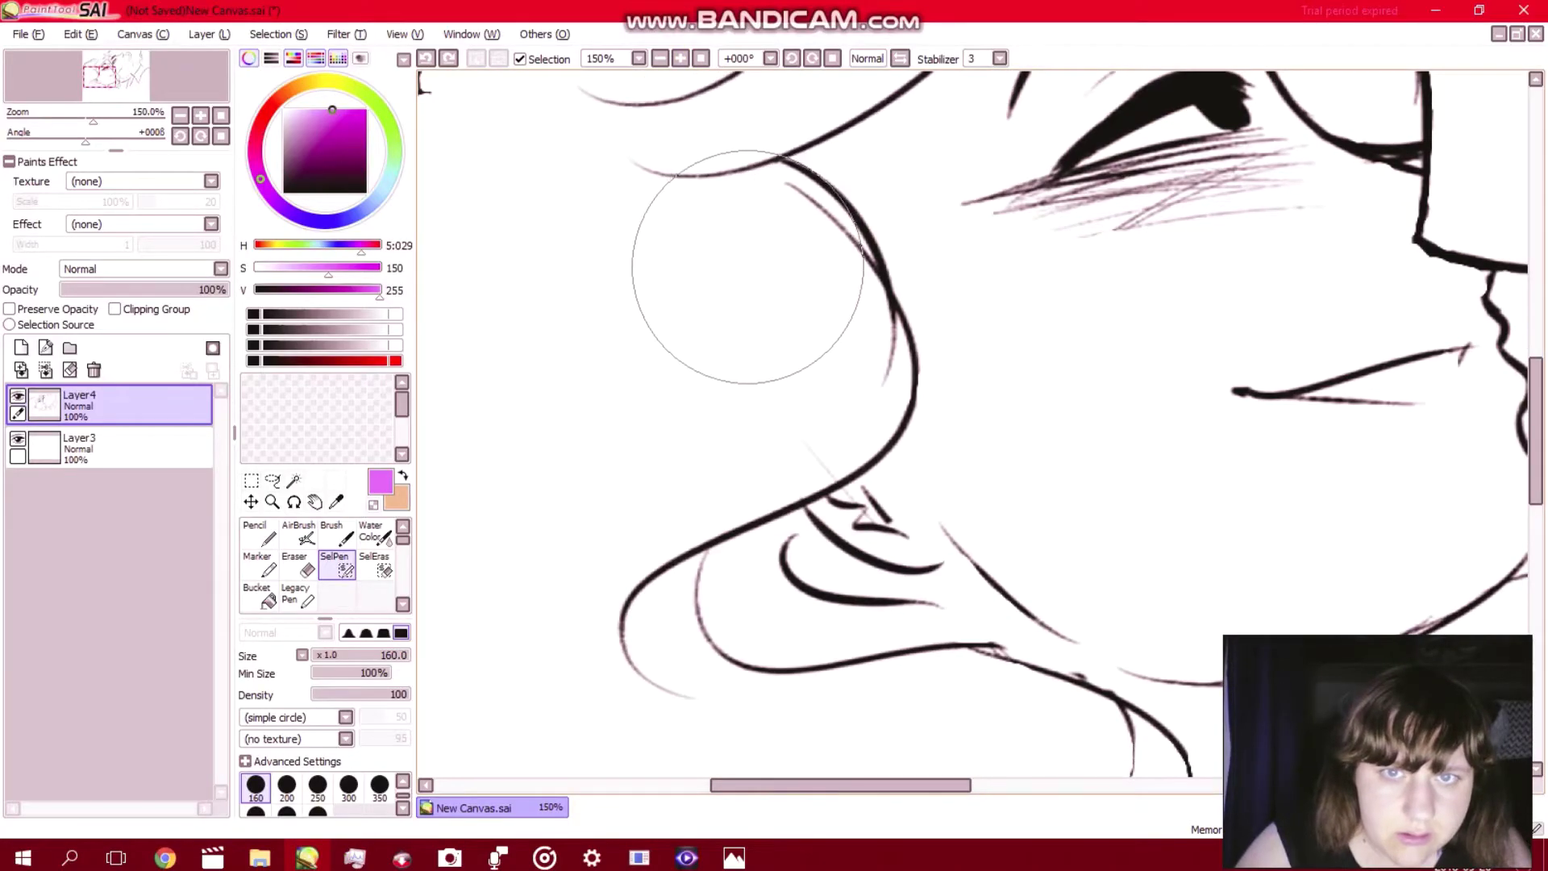
drag(751, 268, 786, 330)
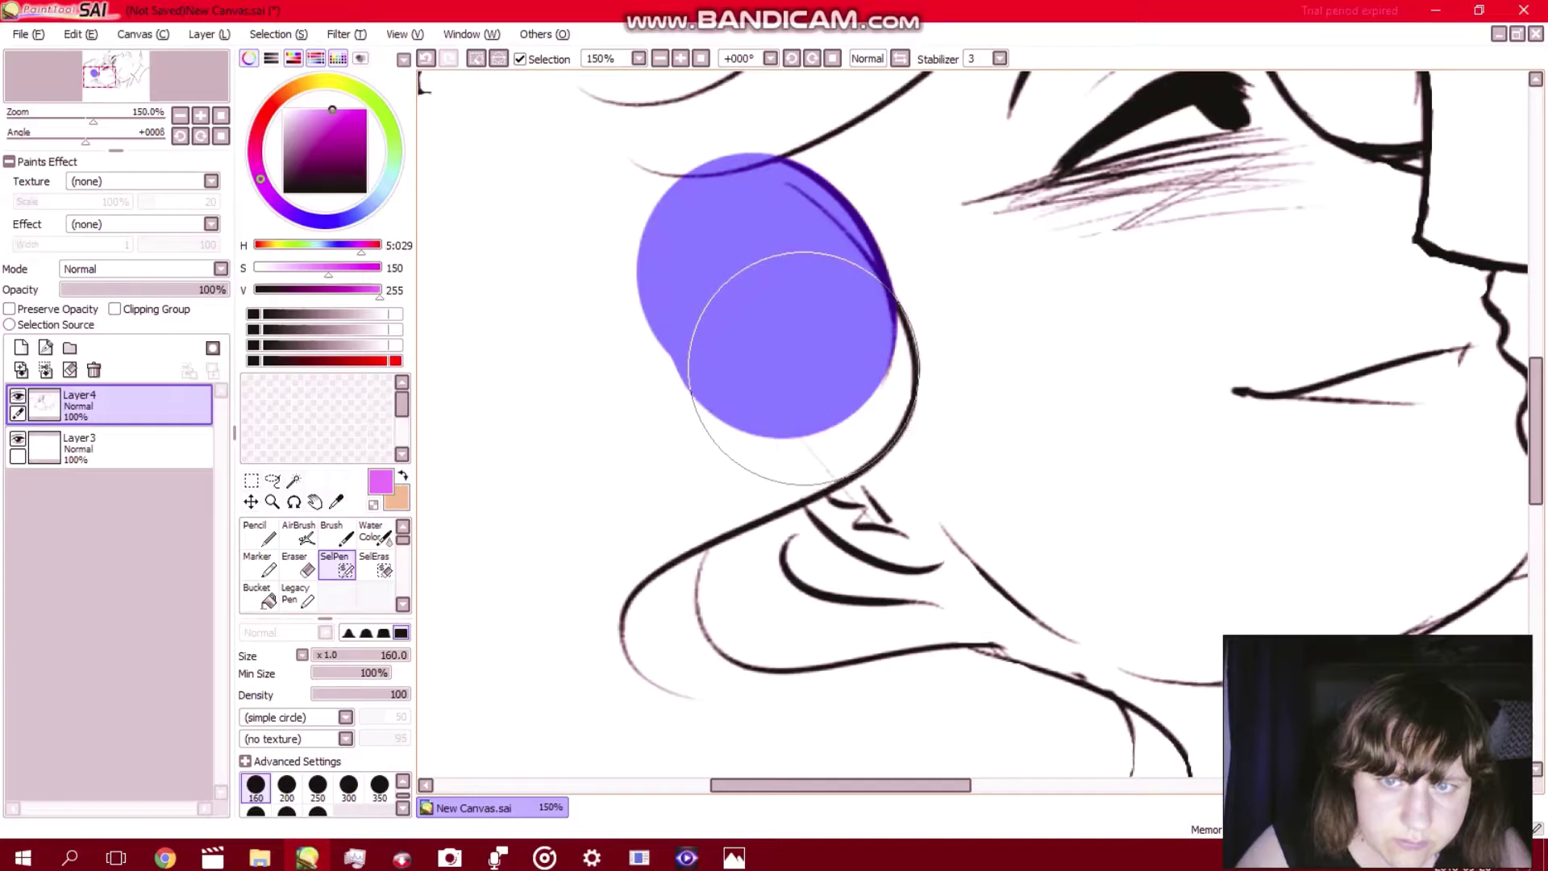
click(803, 373)
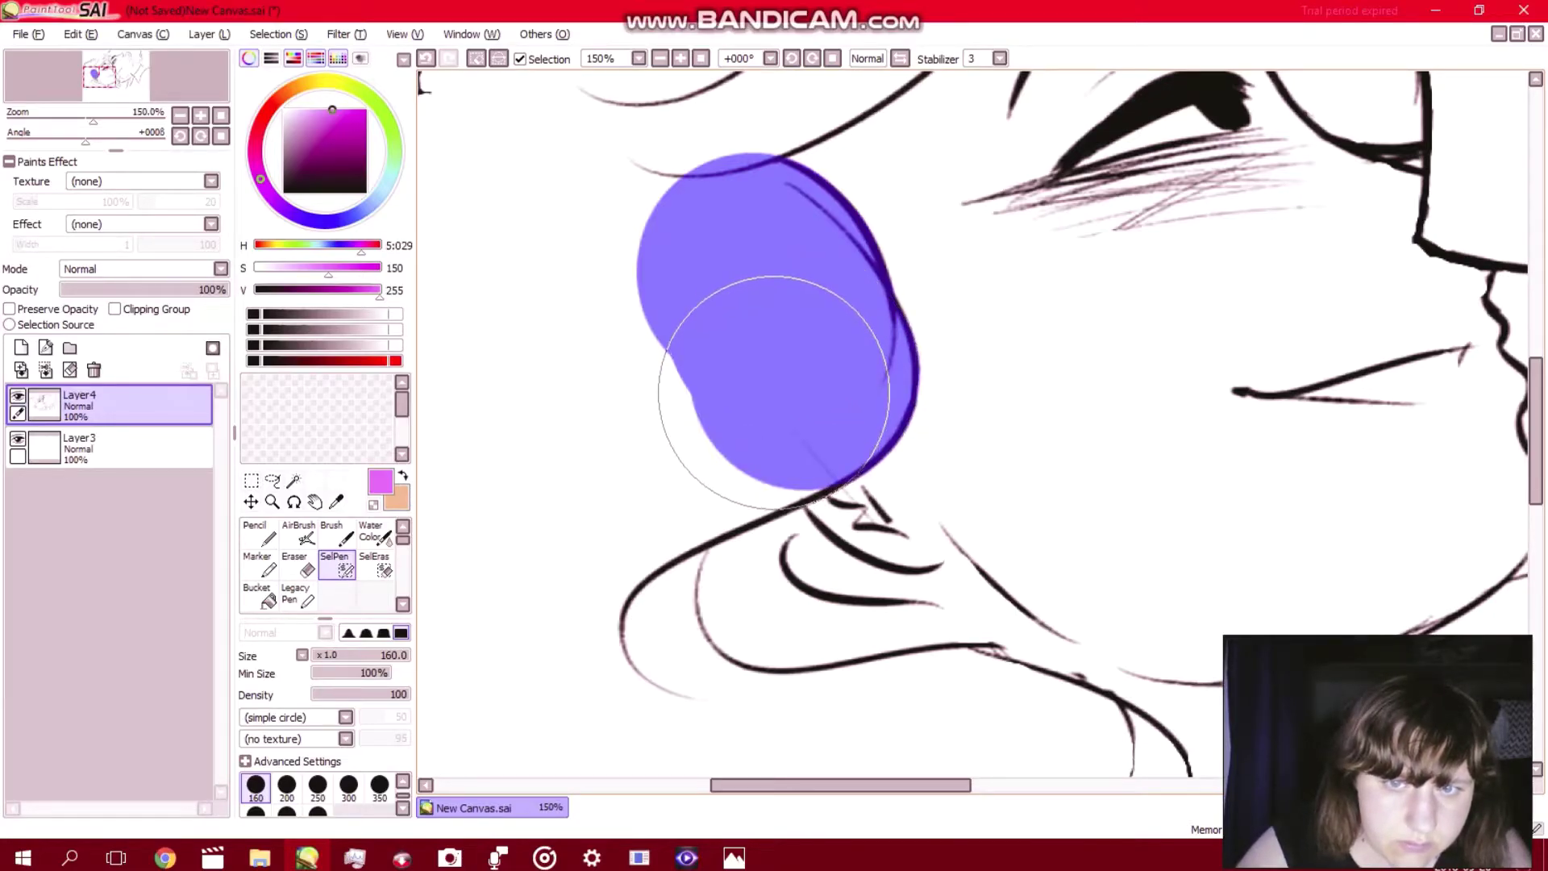
mouse_move(774, 392)
mouse_down()
mouse_move(657, 439)
mouse_move(689, 522)
mouse_move(682, 554)
mouse_move(792, 648)
mouse_move(932, 685)
mouse_up()
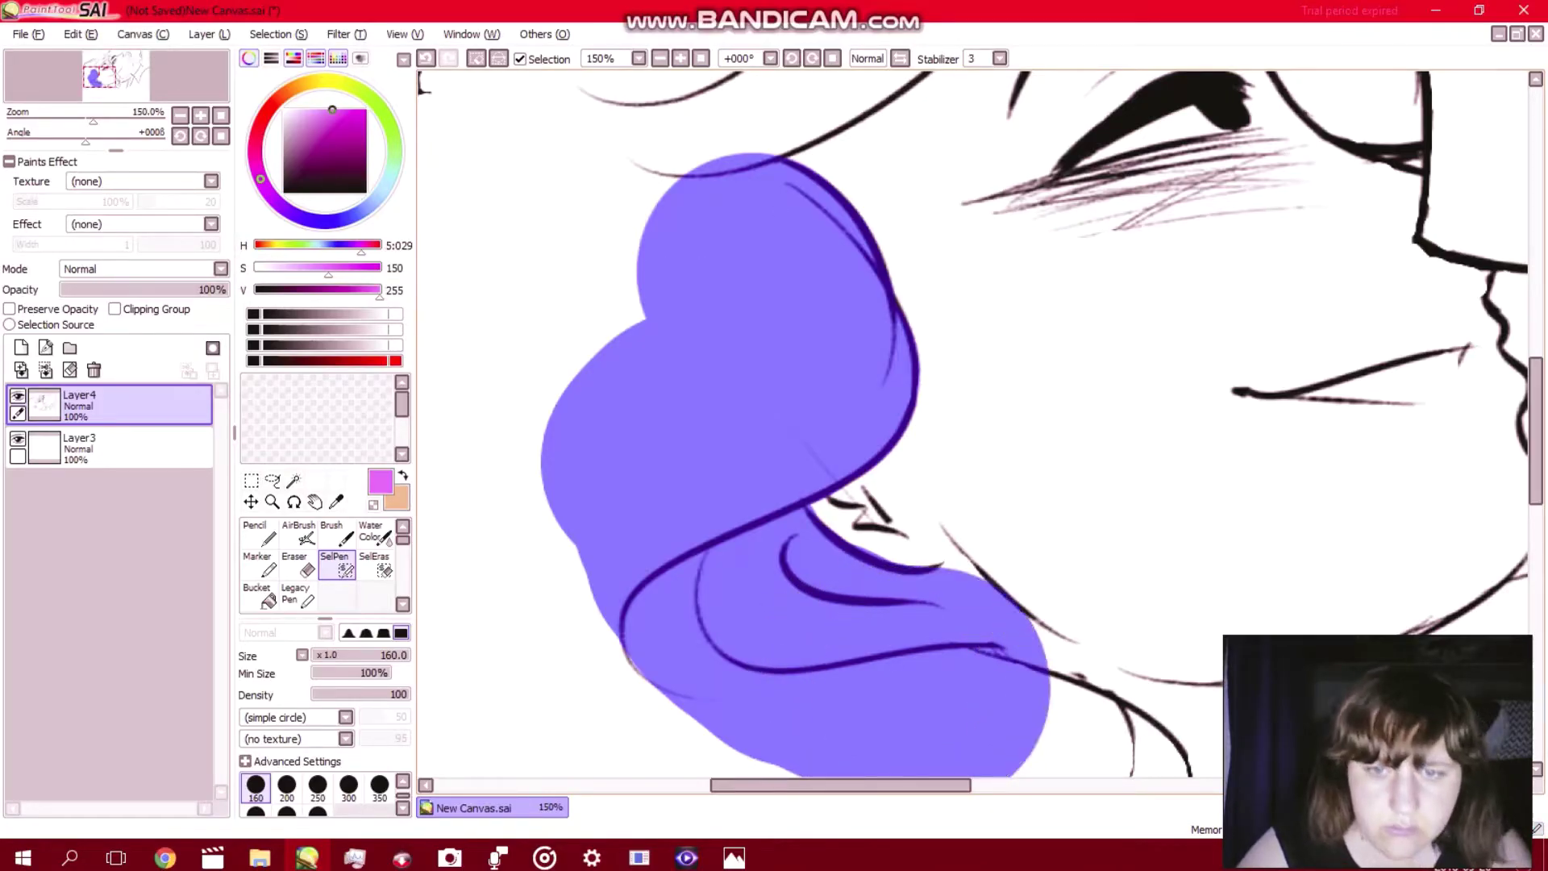
Erase the selection spilling past the ear onto the jaw with a size 40 selection eraser, declining the audio help page.
click(375, 564)
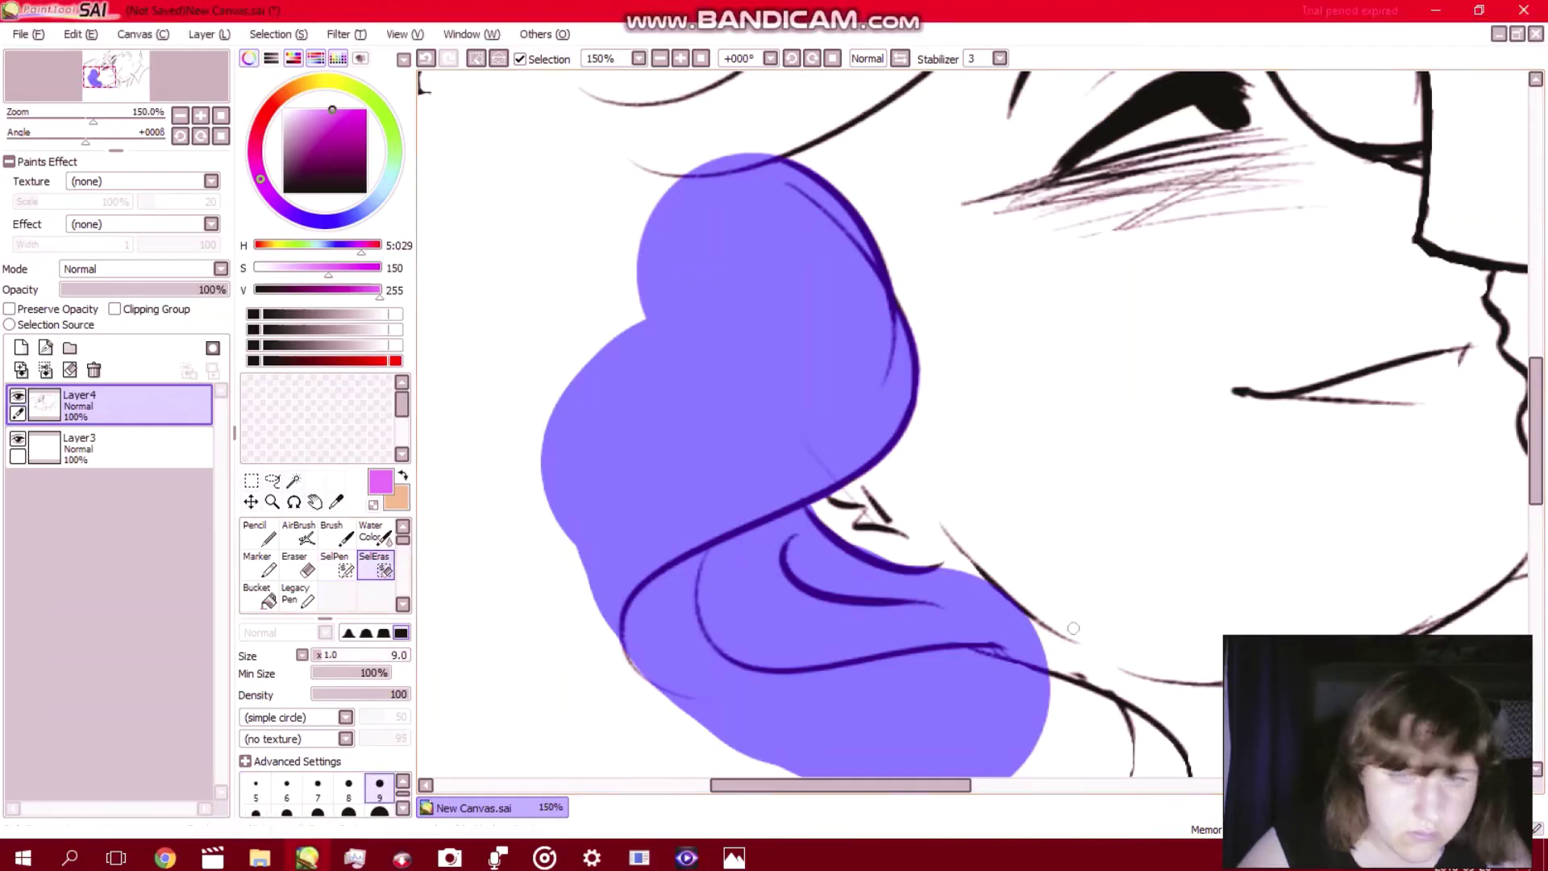
click(402, 807)
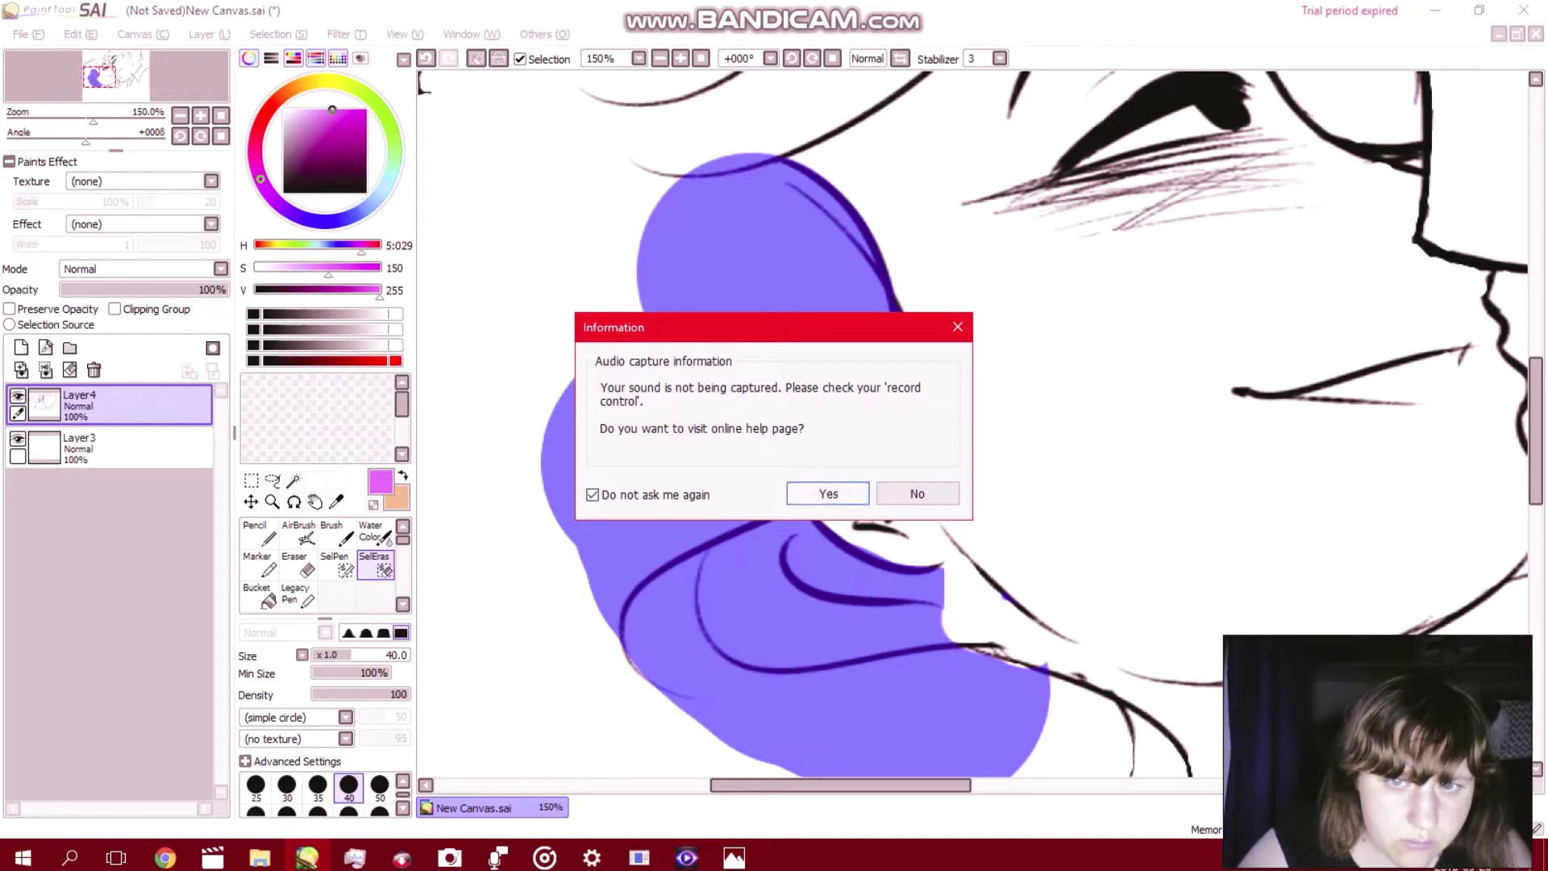
click(902, 491)
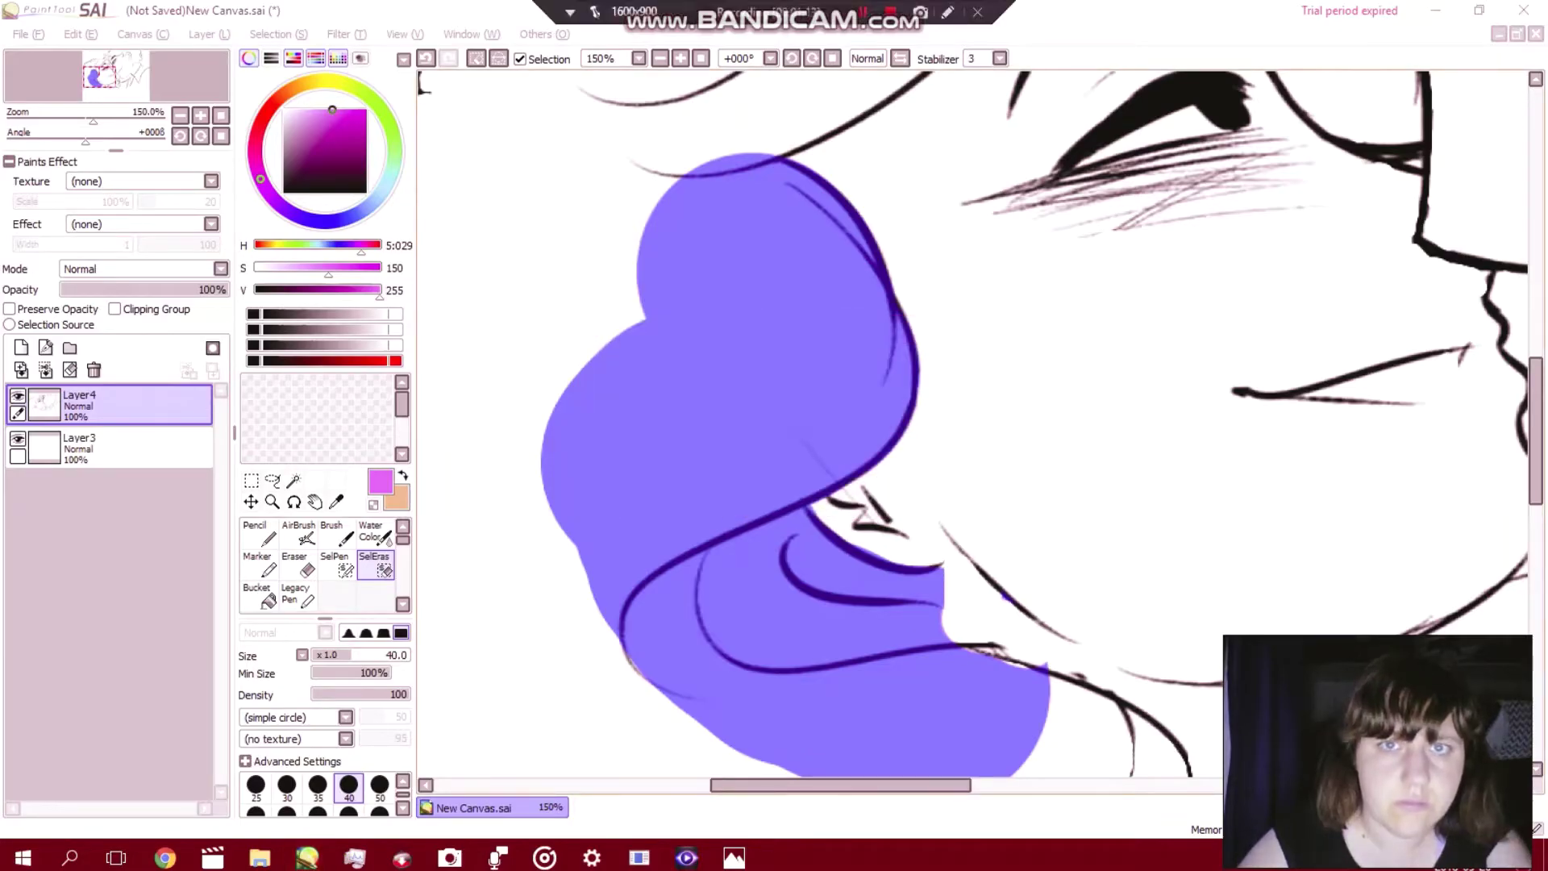
click(951, 399)
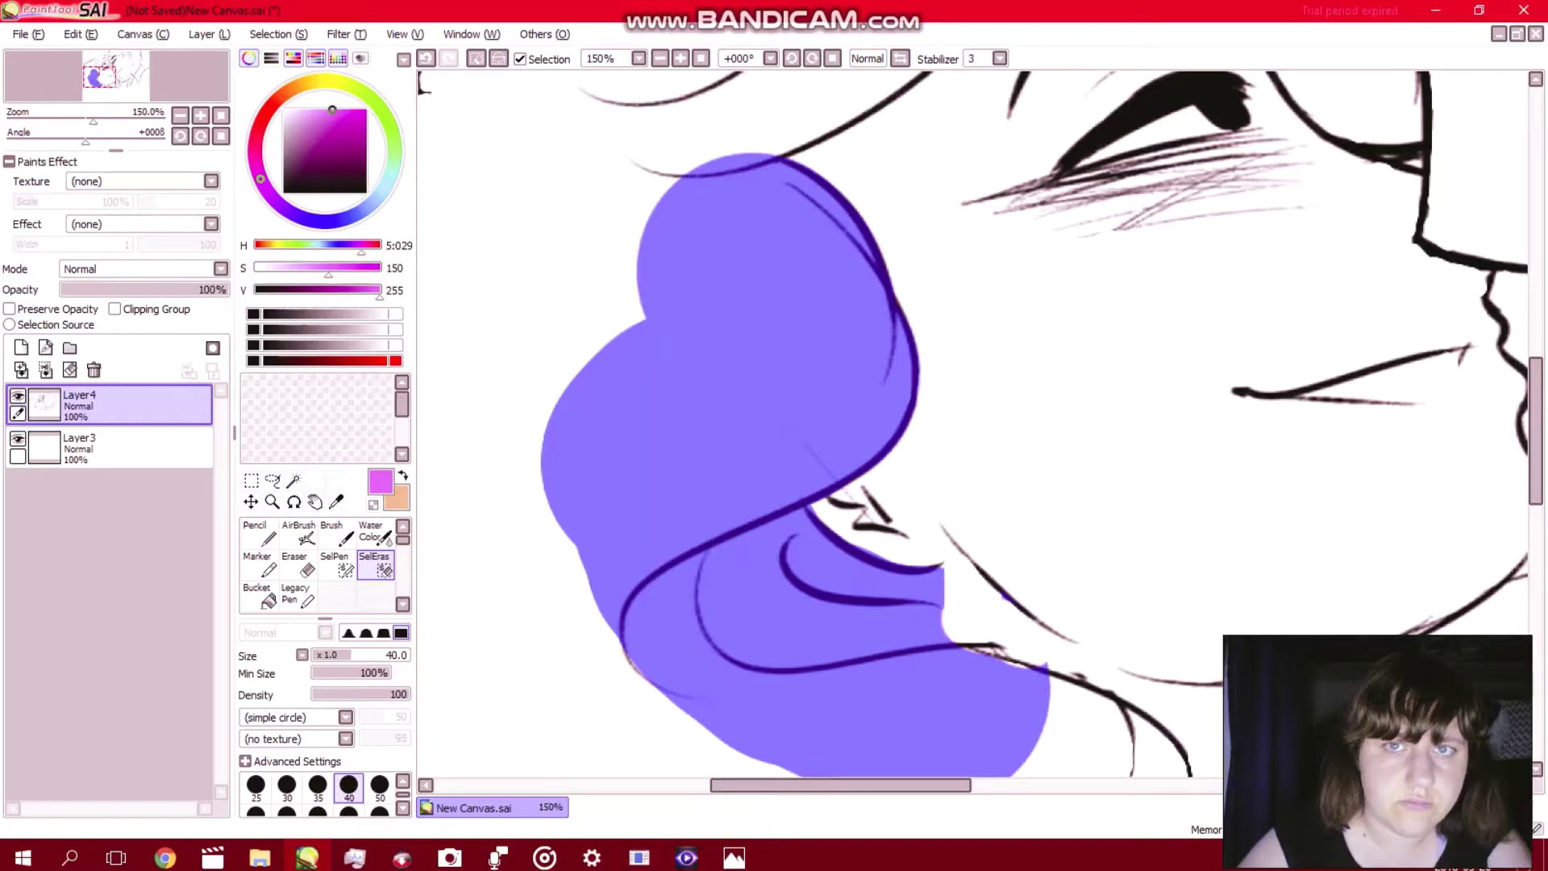
Extend the selection along the curved hair line below the left character's jaw with a size 30 selection pen.
scroll(955, 425, up, 4)
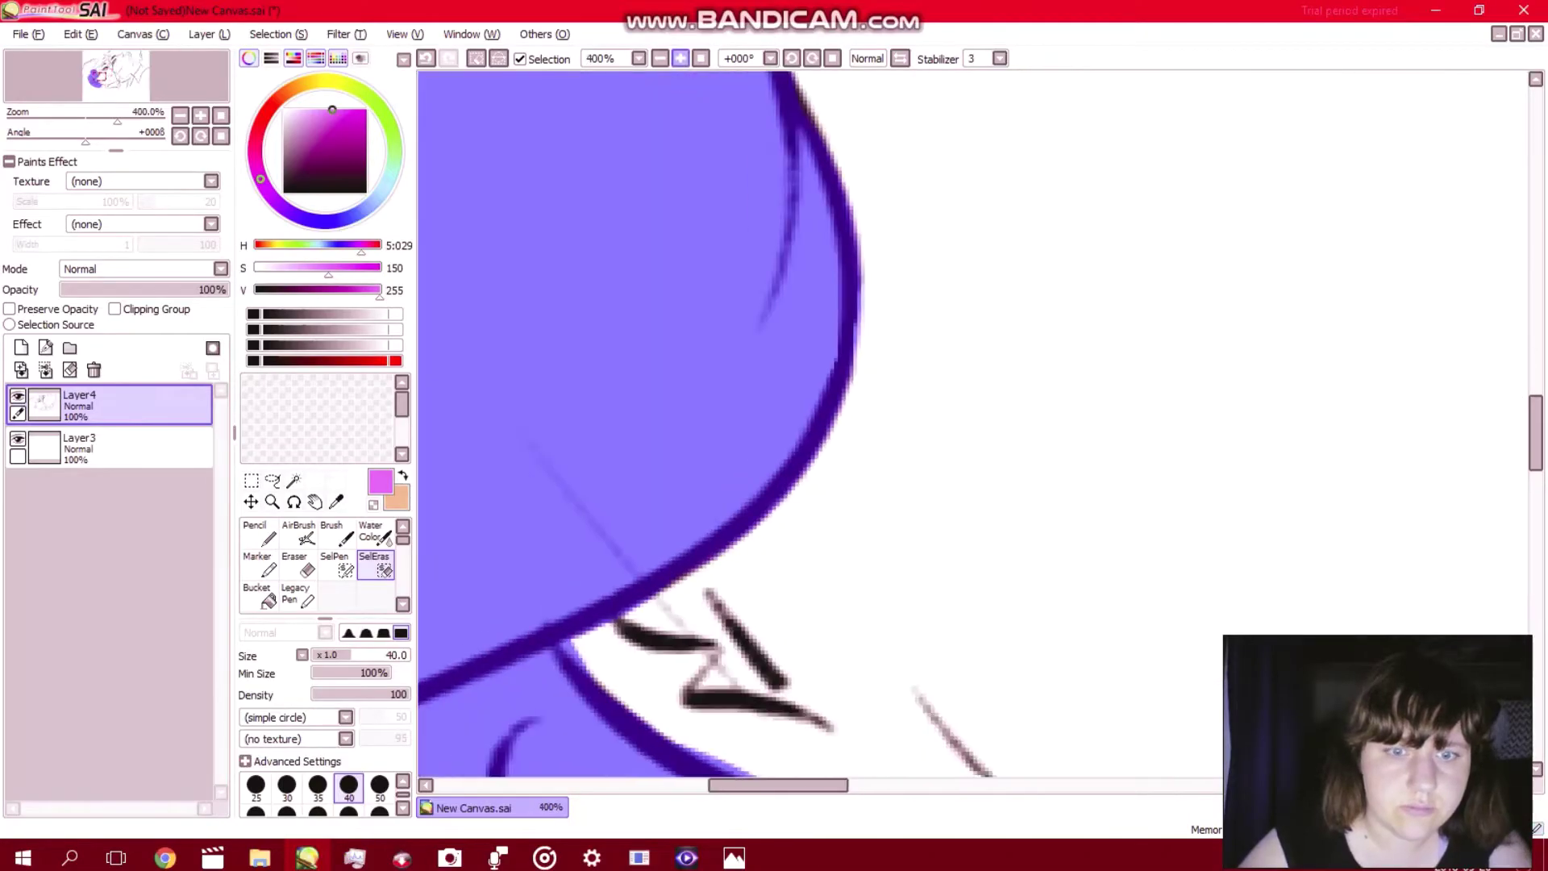
key(Down)
key(Down)
key(Down)
key(Down)
key(Down)
key(Down)
key(Down)
key(Down)
key(Down)
key(Down)
key(Down)
key(Down)
key(Down)
key(Down)
key(Down)
key(Down)
key(Down)
key(Right)
key(Right)
key(Right)
key(Right)
key(Right)
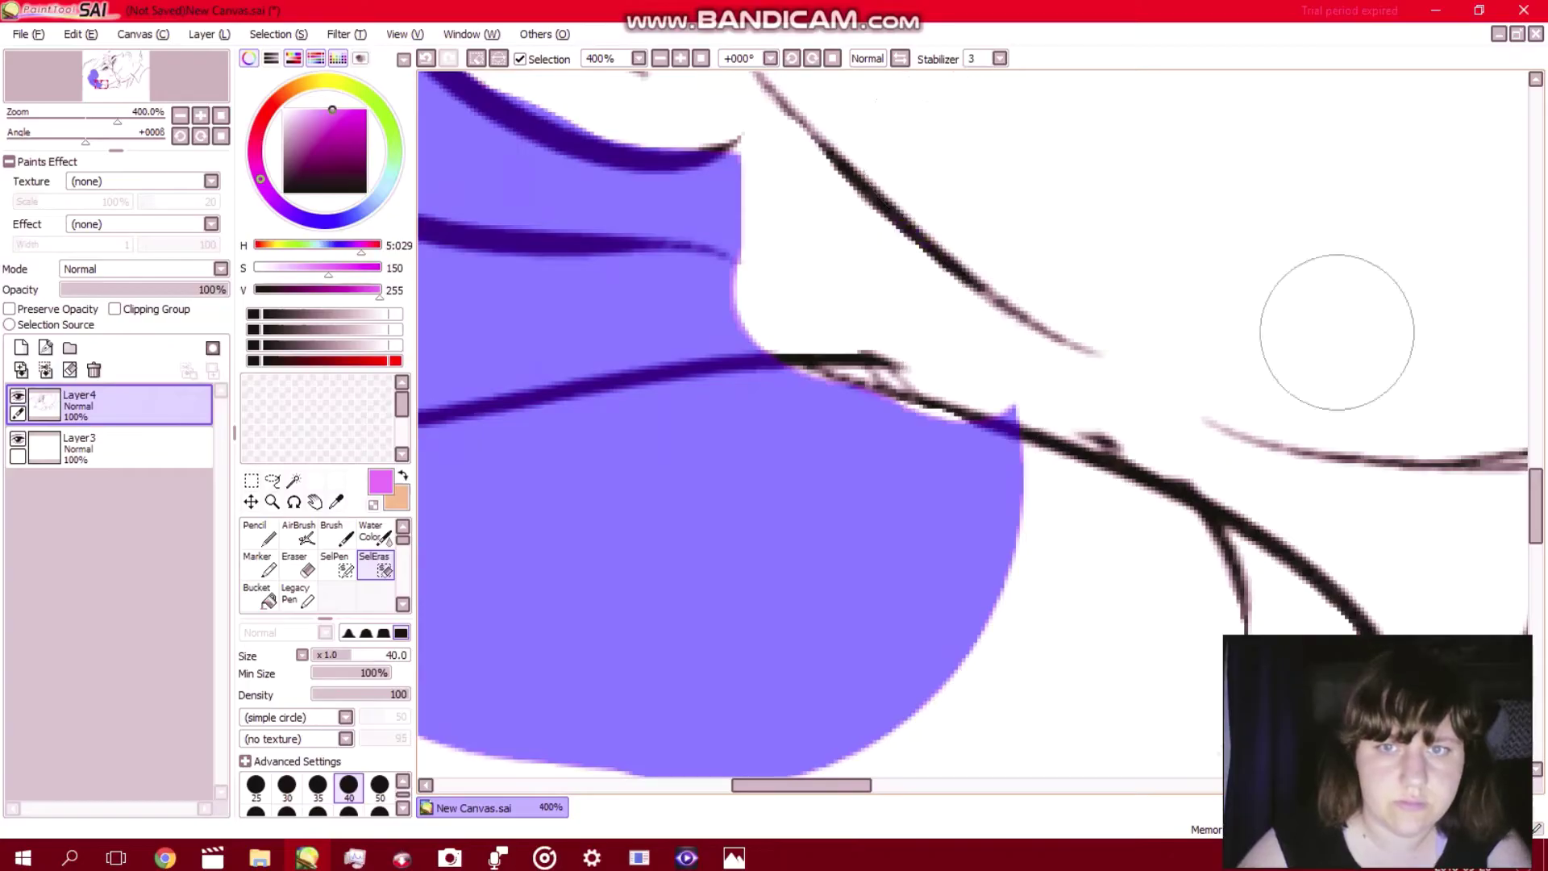
click(337, 566)
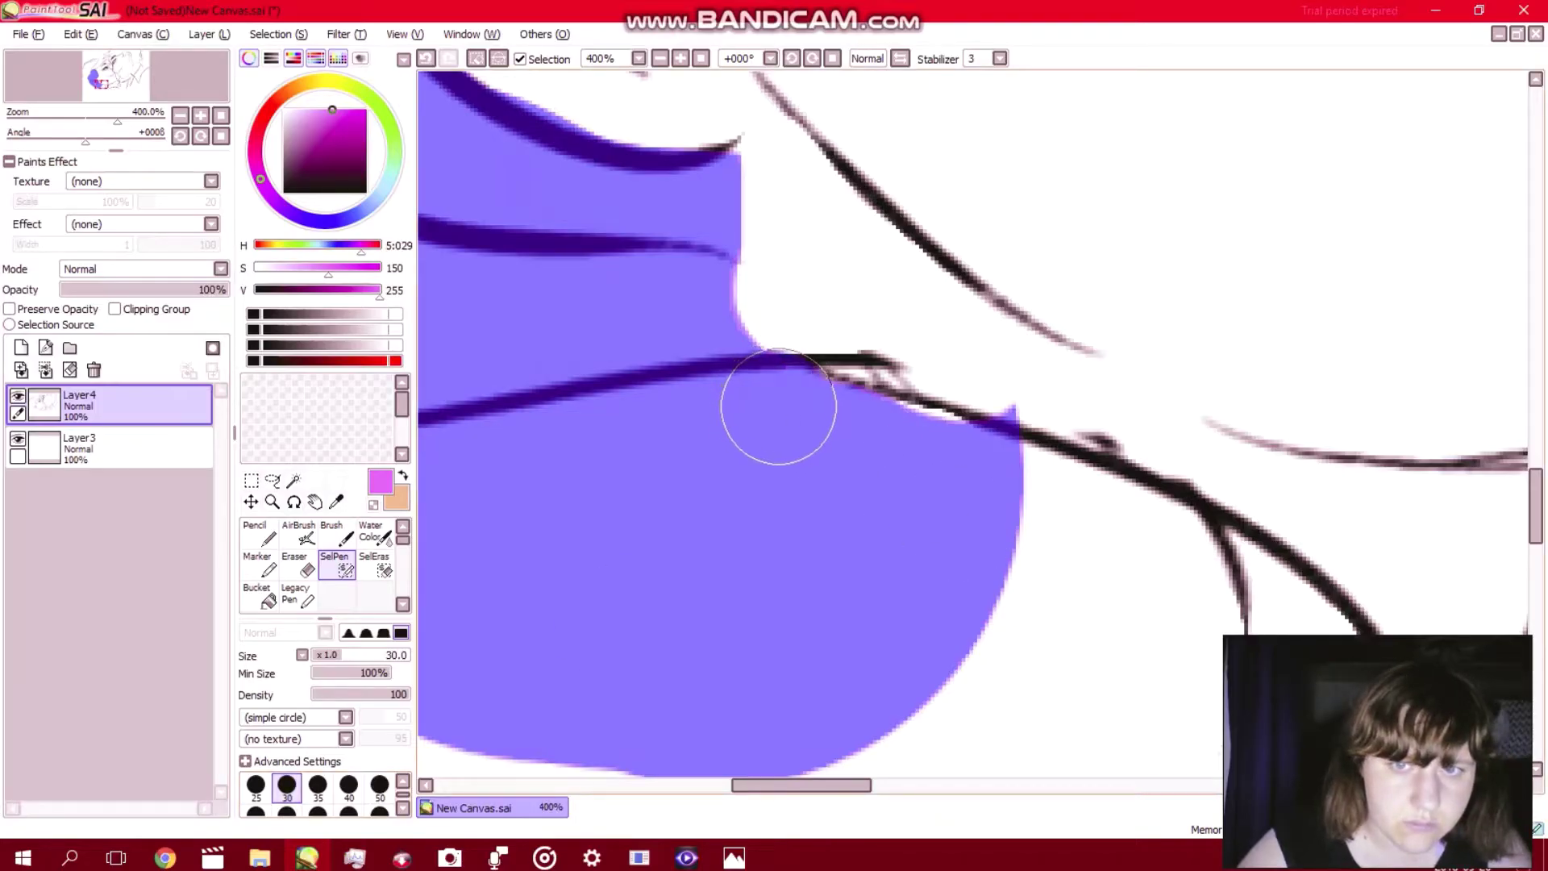
mouse_move(778, 408)
mouse_down()
mouse_move(873, 412)
mouse_move(1125, 504)
mouse_move(1258, 597)
mouse_up()
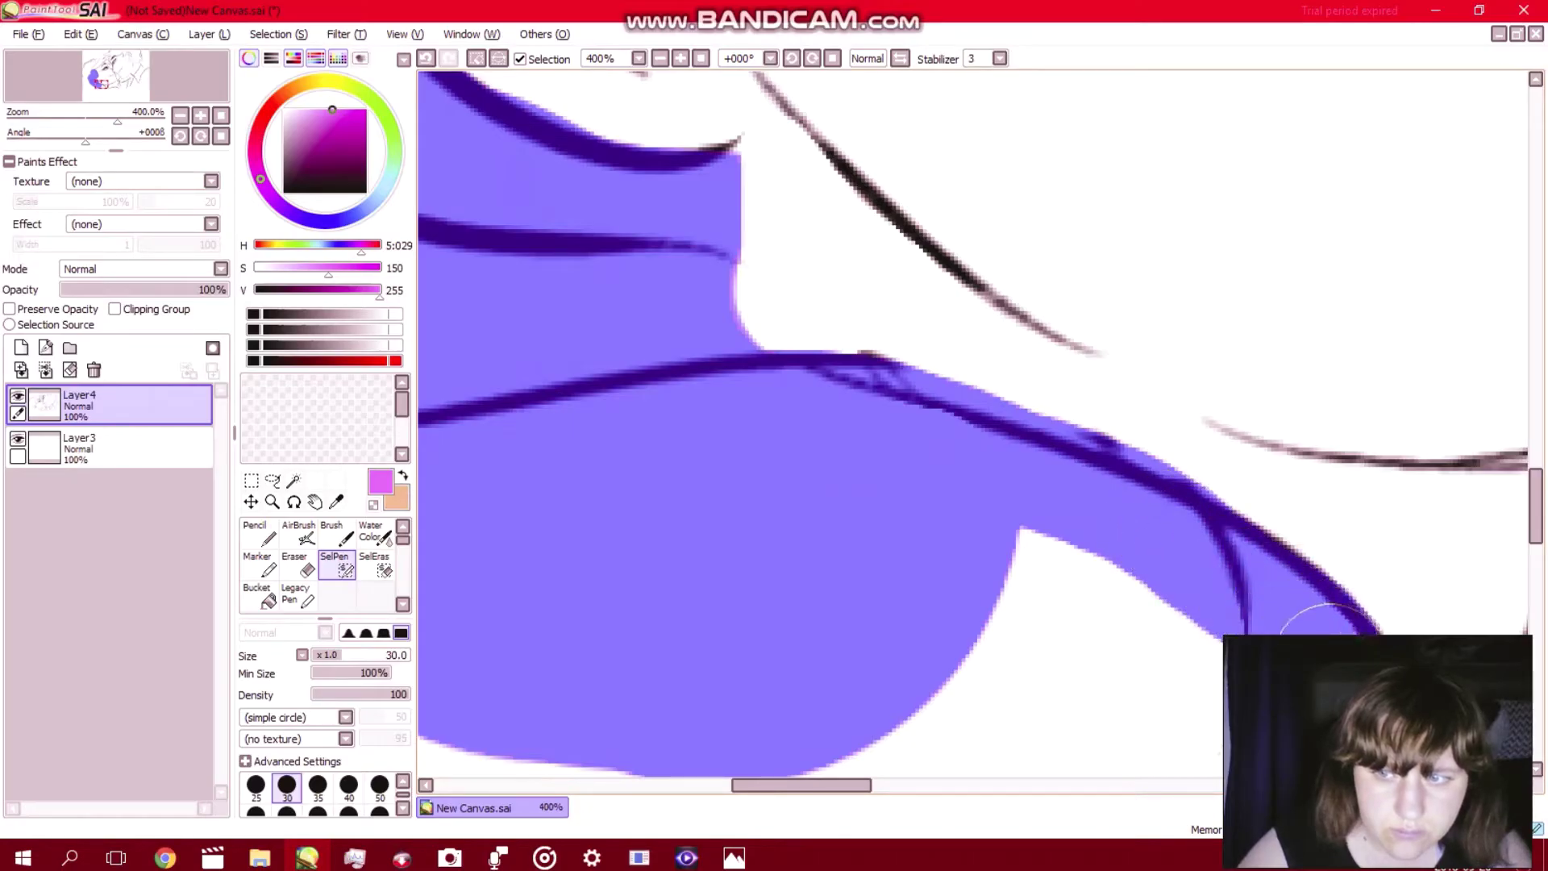
Continue the selection down to the end of the hair curve and fill the area back along the drawing's lower edge.
key(Down)
key(Down)
key(Down)
key(Down)
key(Down)
key(Down)
key(Down)
key(Down)
key(Down)
key(Down)
key(Down)
key(Down)
key(Down)
key(Down)
key(Down)
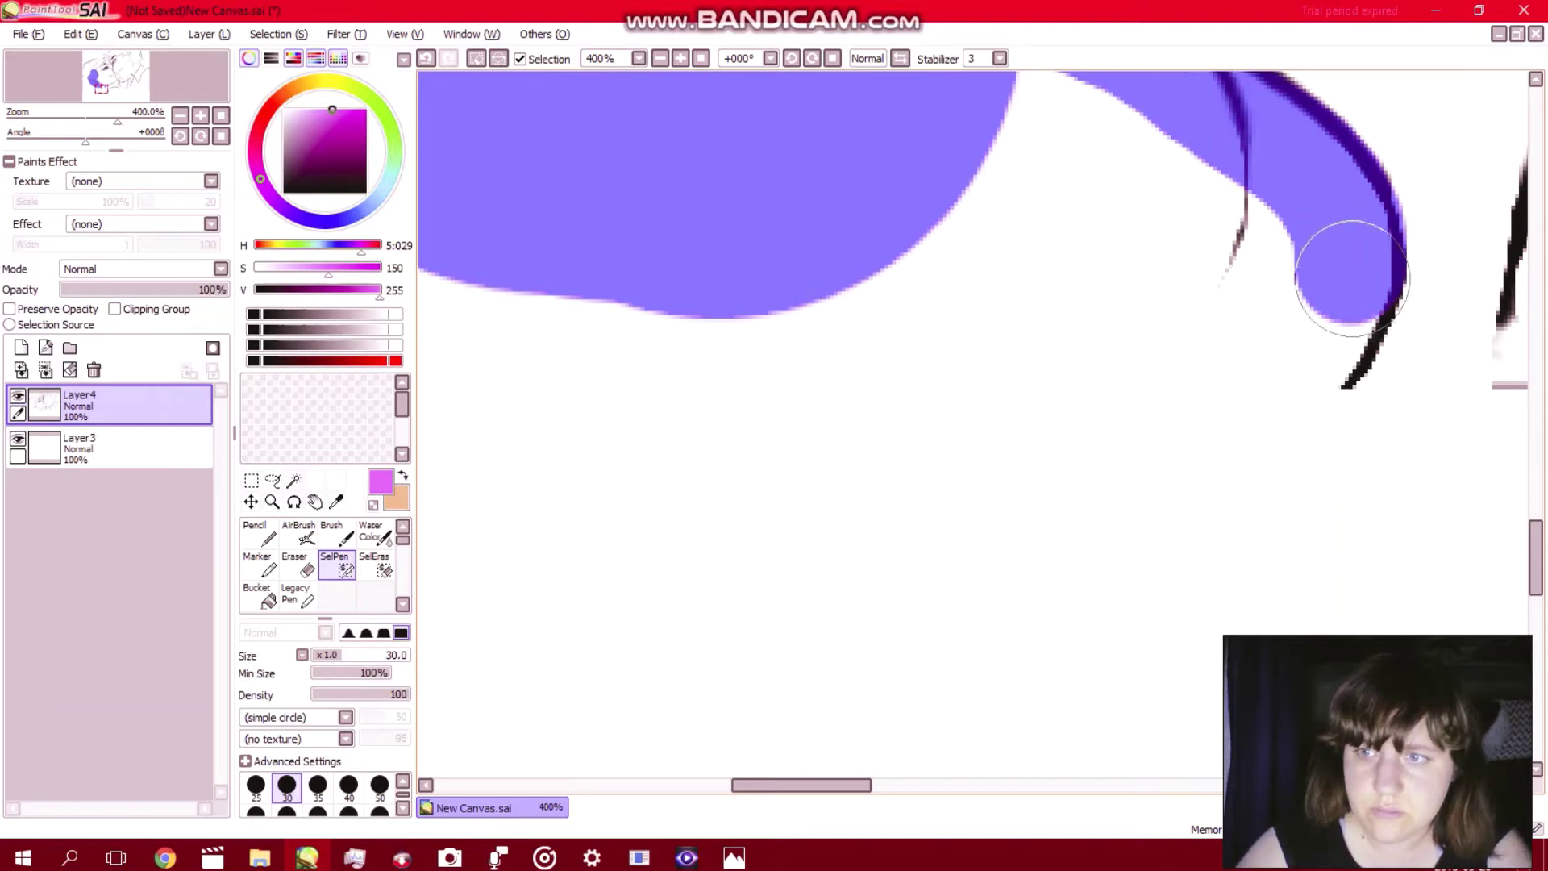
mouse_move(1352, 278)
mouse_down()
mouse_move(1329, 336)
mouse_move(1170, 362)
mouse_move(830, 379)
mouse_move(611, 345)
mouse_move(1117, 317)
mouse_move(1256, 243)
mouse_move(1254, 214)
mouse_move(1093, 94)
mouse_move(953, 130)
mouse_move(902, 246)
mouse_move(1117, 238)
mouse_move(1085, 160)
mouse_move(953, 224)
mouse_up()
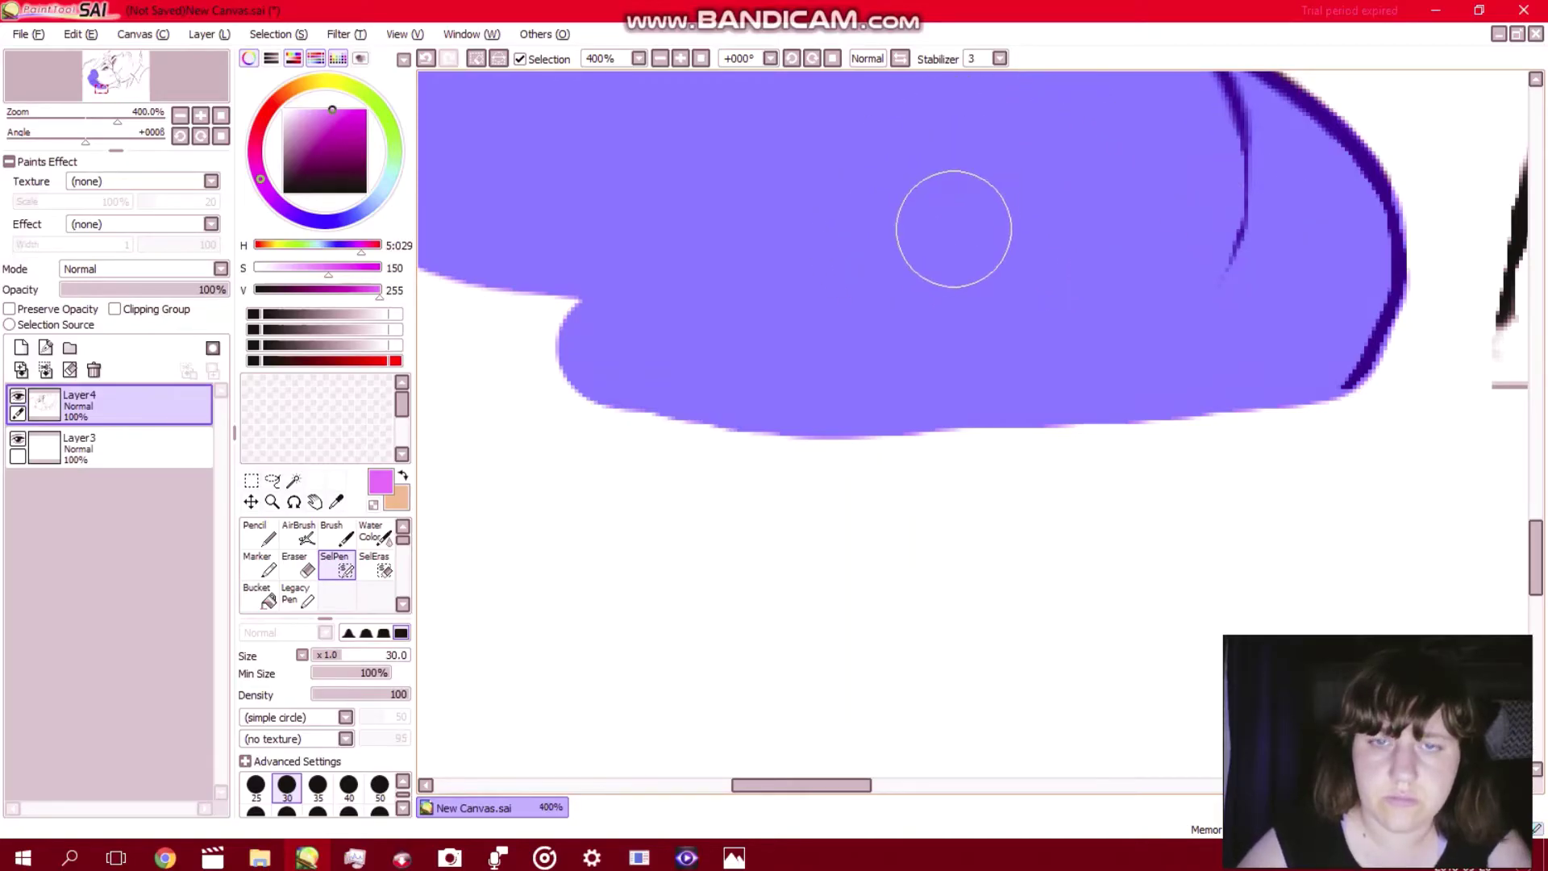
Extend the selection along the drawing's lower border line to the left edge of the canvas.
scroll(953, 229, left, 1)
scroll(953, 229, left, 10)
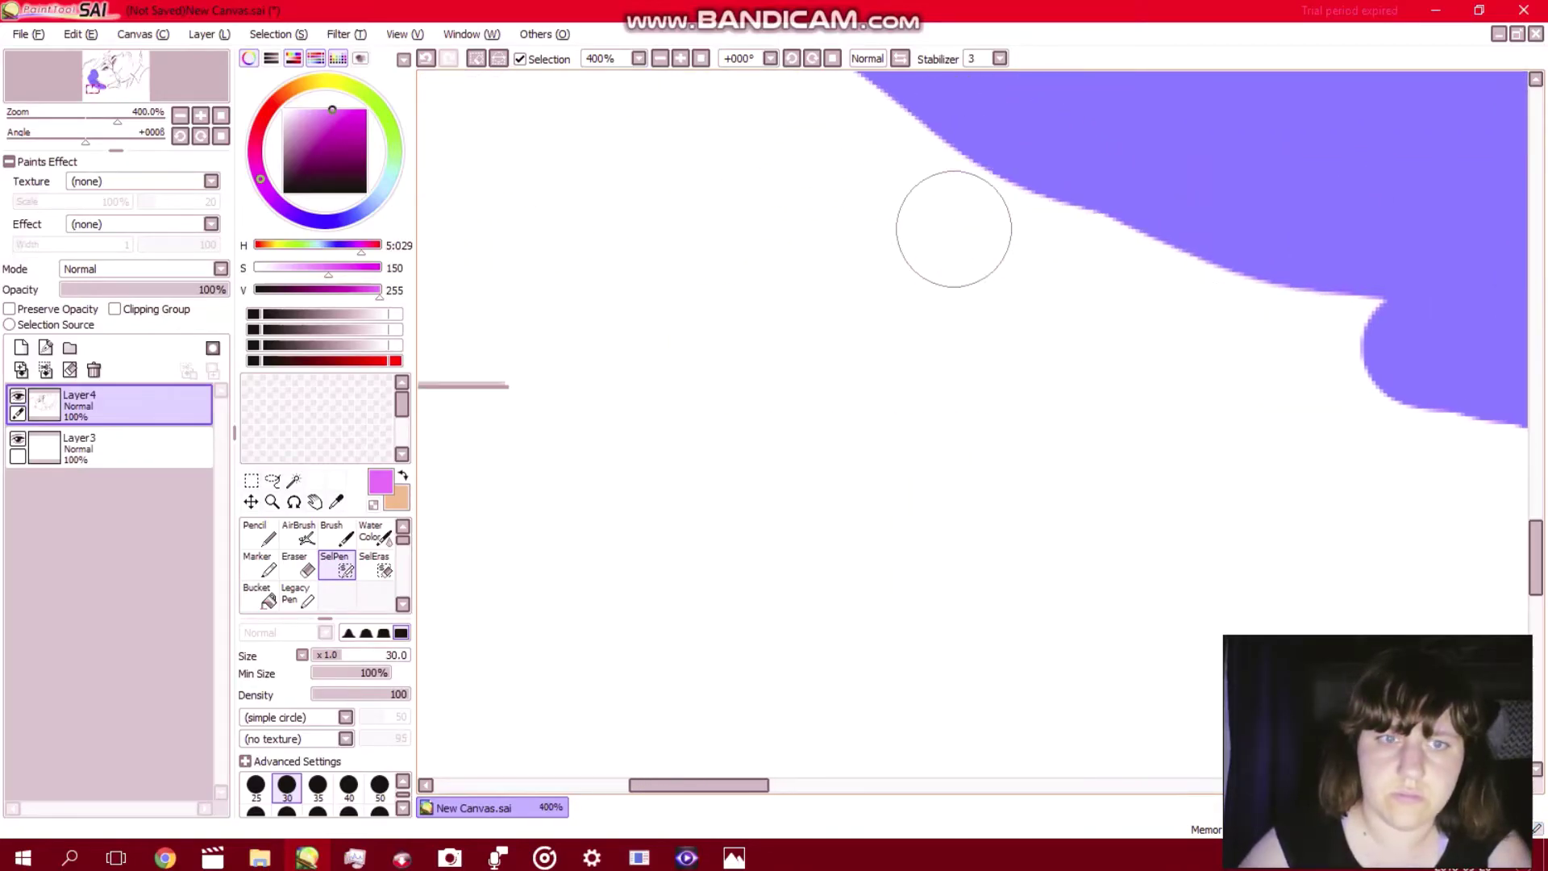
mouse_move(454, 383)
mouse_down()
mouse_move(919, 368)
mouse_move(1214, 388)
mouse_move(1438, 370)
mouse_move(1512, 337)
mouse_move(621, 304)
mouse_up()
scroll(615, 304, left, 3)
scroll(617, 310, left, 2)
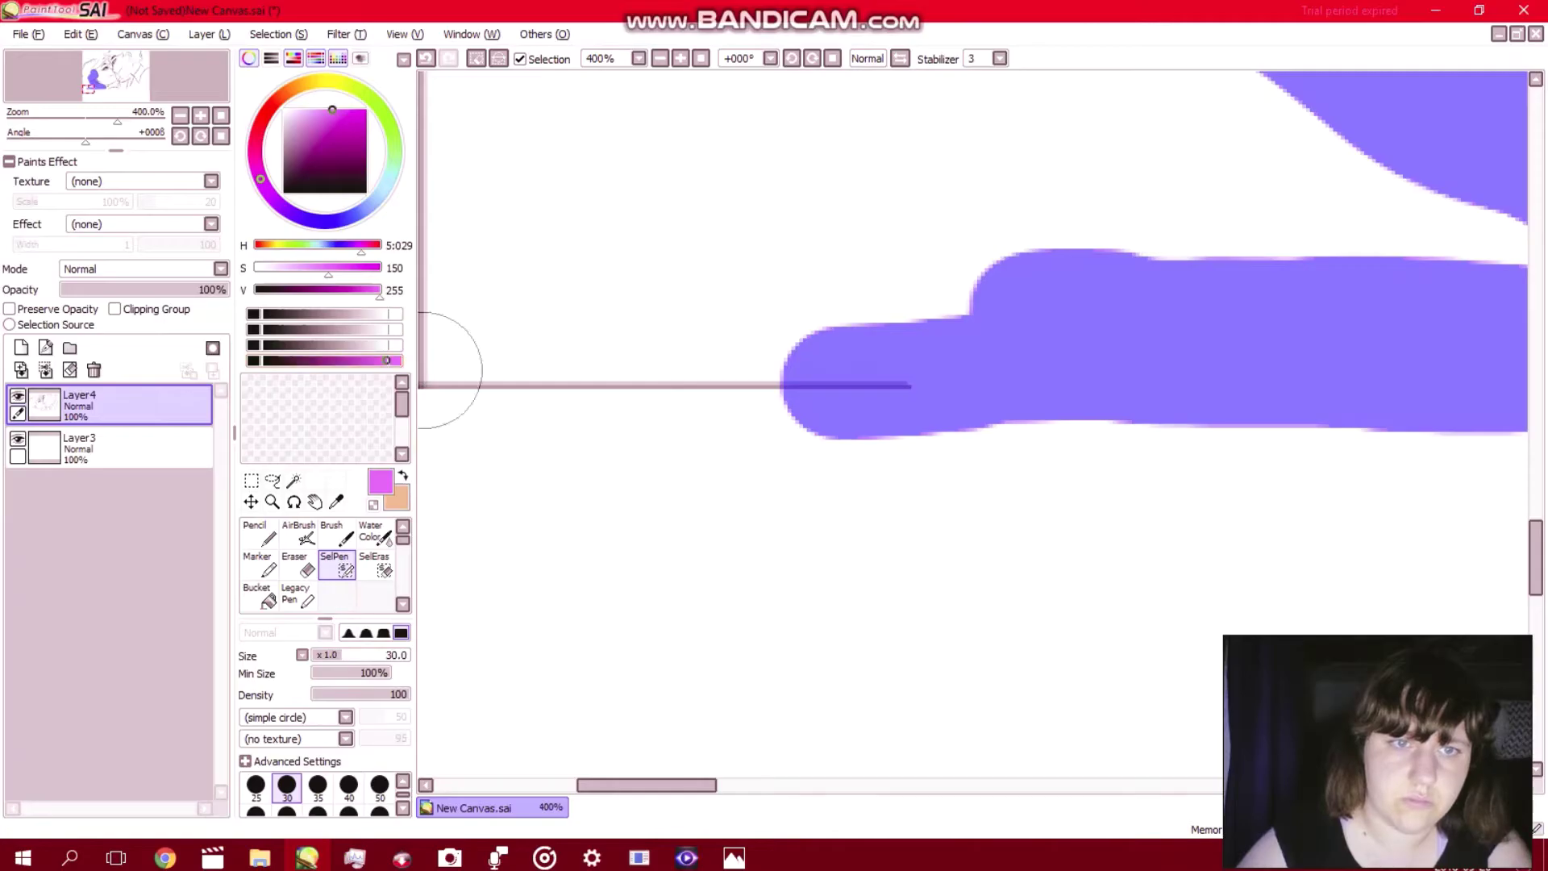
mouse_move(451, 371)
mouse_down()
mouse_move(442, 360)
mouse_move(950, 335)
mouse_move(684, 356)
mouse_up()
scroll(588, 335, left, 1)
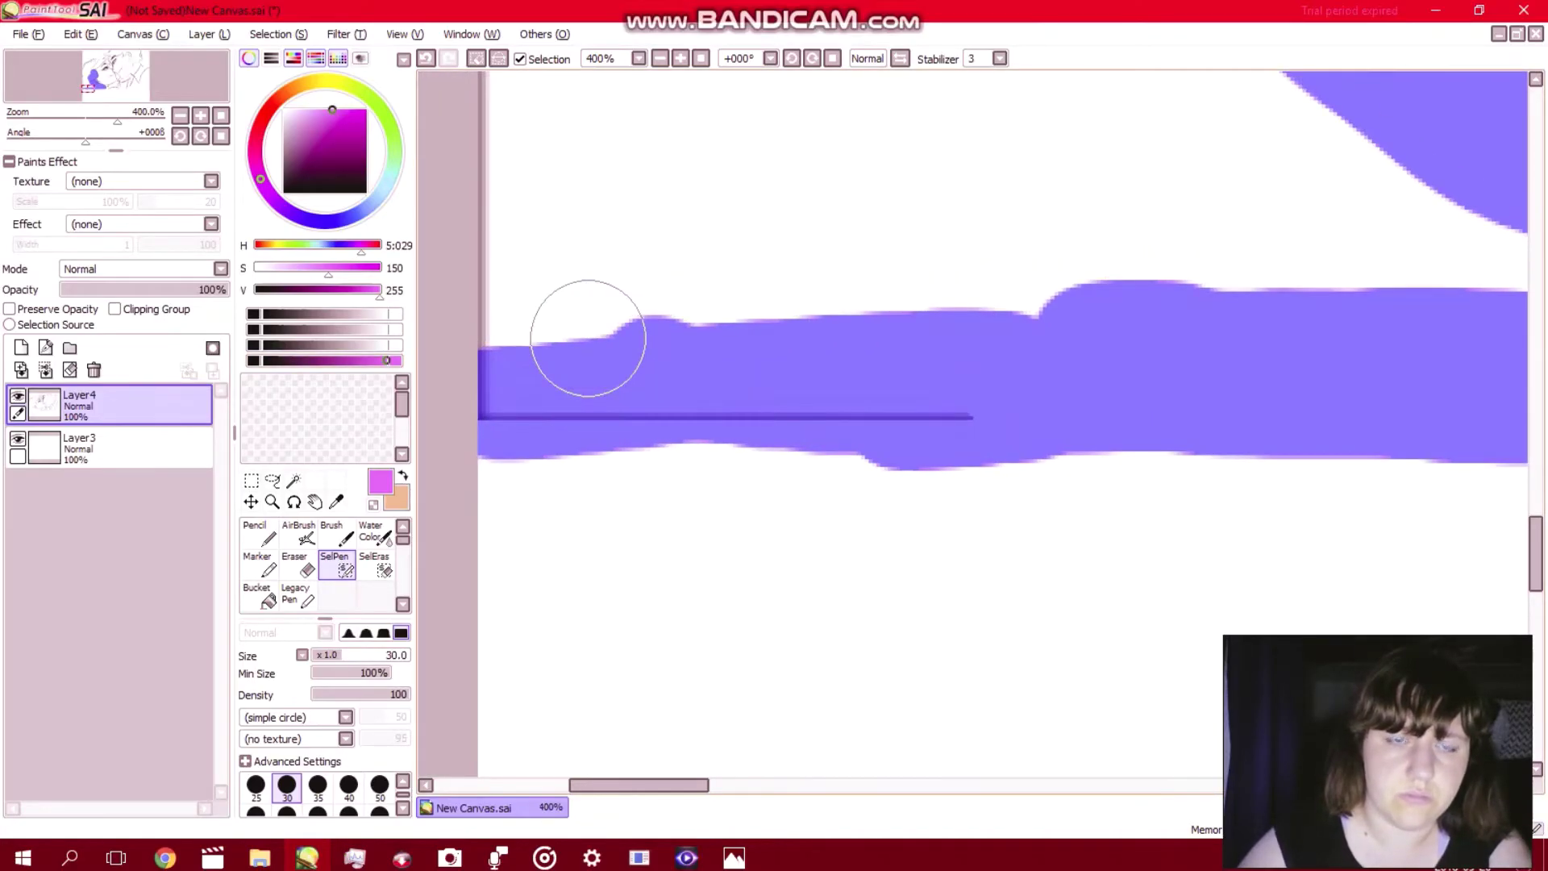
Paint the selection inside the left character's outer hair outline near the left canvas edge.
scroll(588, 338, up, 5)
scroll(588, 338, up, 8)
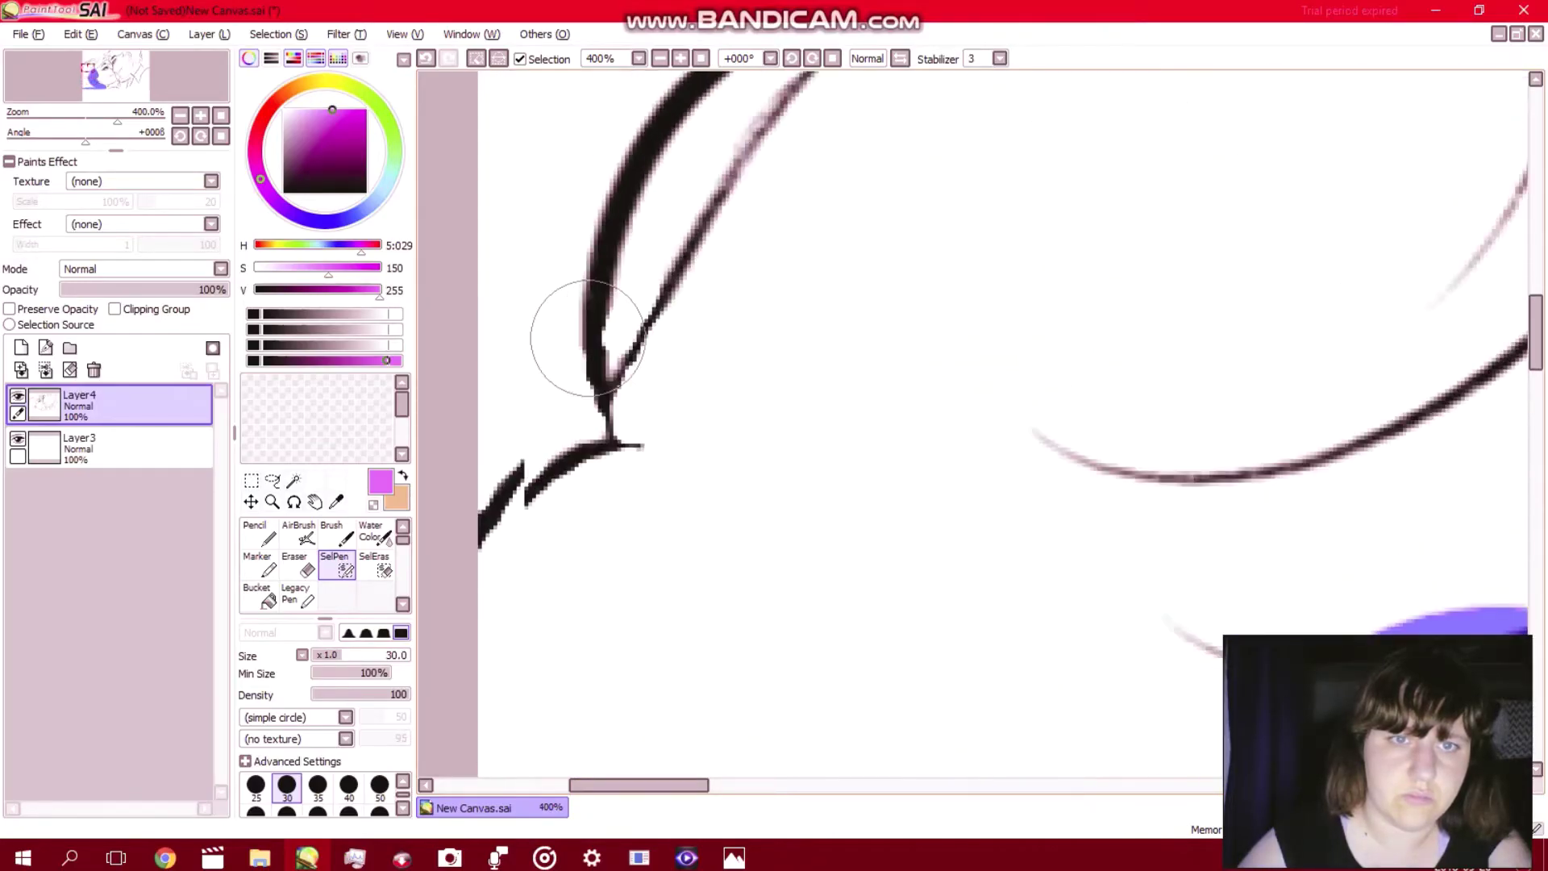
mouse_move(711, 129)
mouse_down()
mouse_move(661, 204)
mouse_move(653, 251)
mouse_move(645, 380)
mouse_move(668, 454)
mouse_move(575, 524)
mouse_move(543, 526)
mouse_move(520, 611)
mouse_up()
Continue the selection up the sloping outer hair outline on the back of the left character's head.
scroll(520, 611, up, 1)
scroll(520, 611, up, 5)
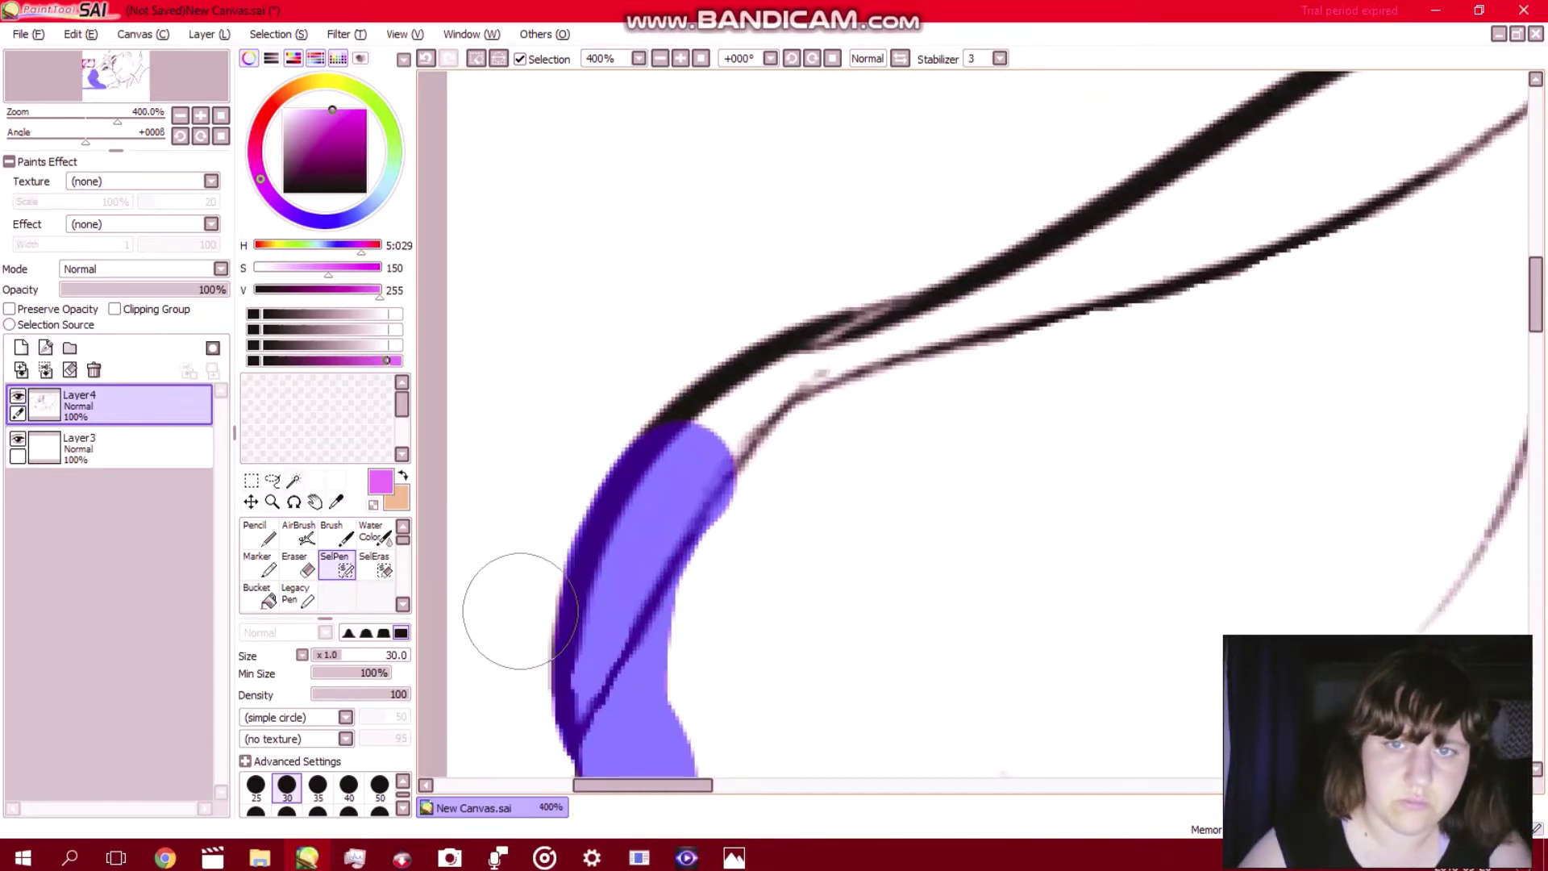
scroll(520, 611, right, 3)
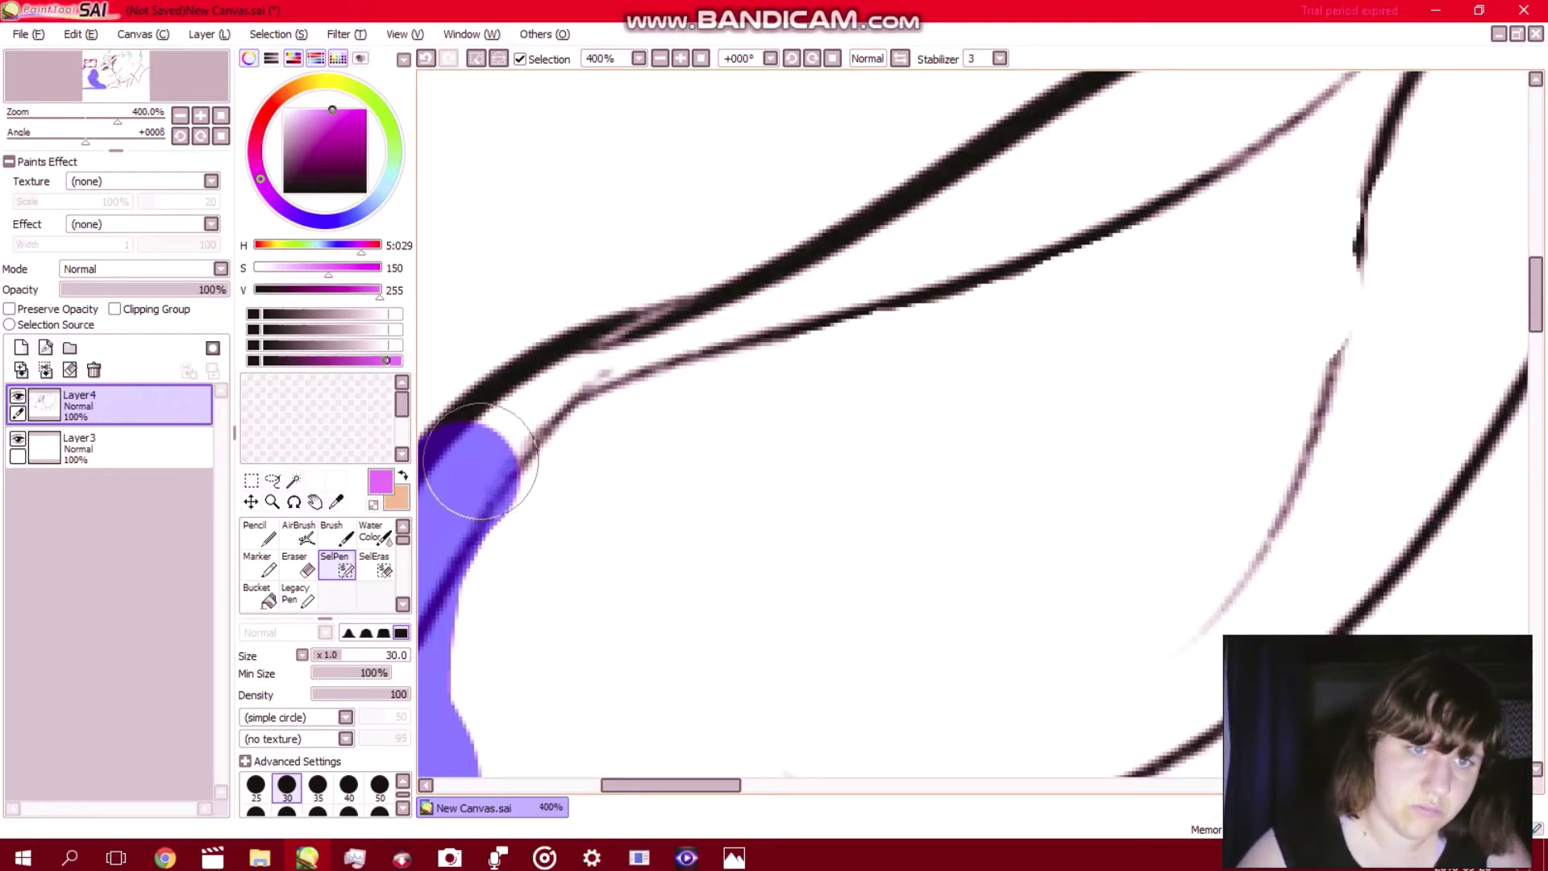
mouse_move(481, 462)
mouse_down()
mouse_move(594, 377)
mouse_move(796, 311)
mouse_up()
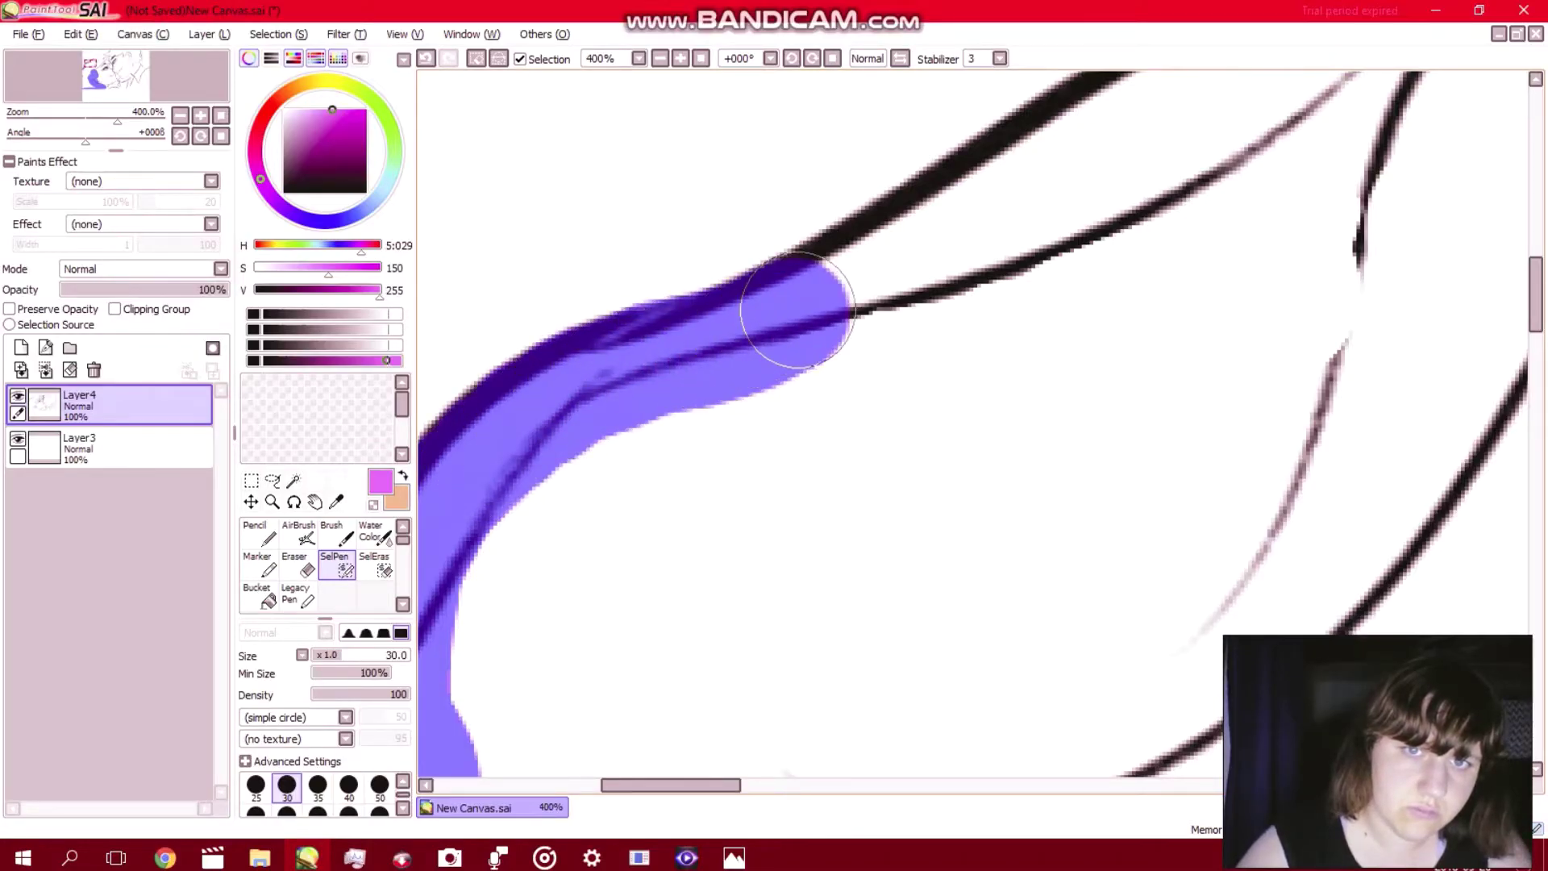
drag(1085, 129, 852, 282)
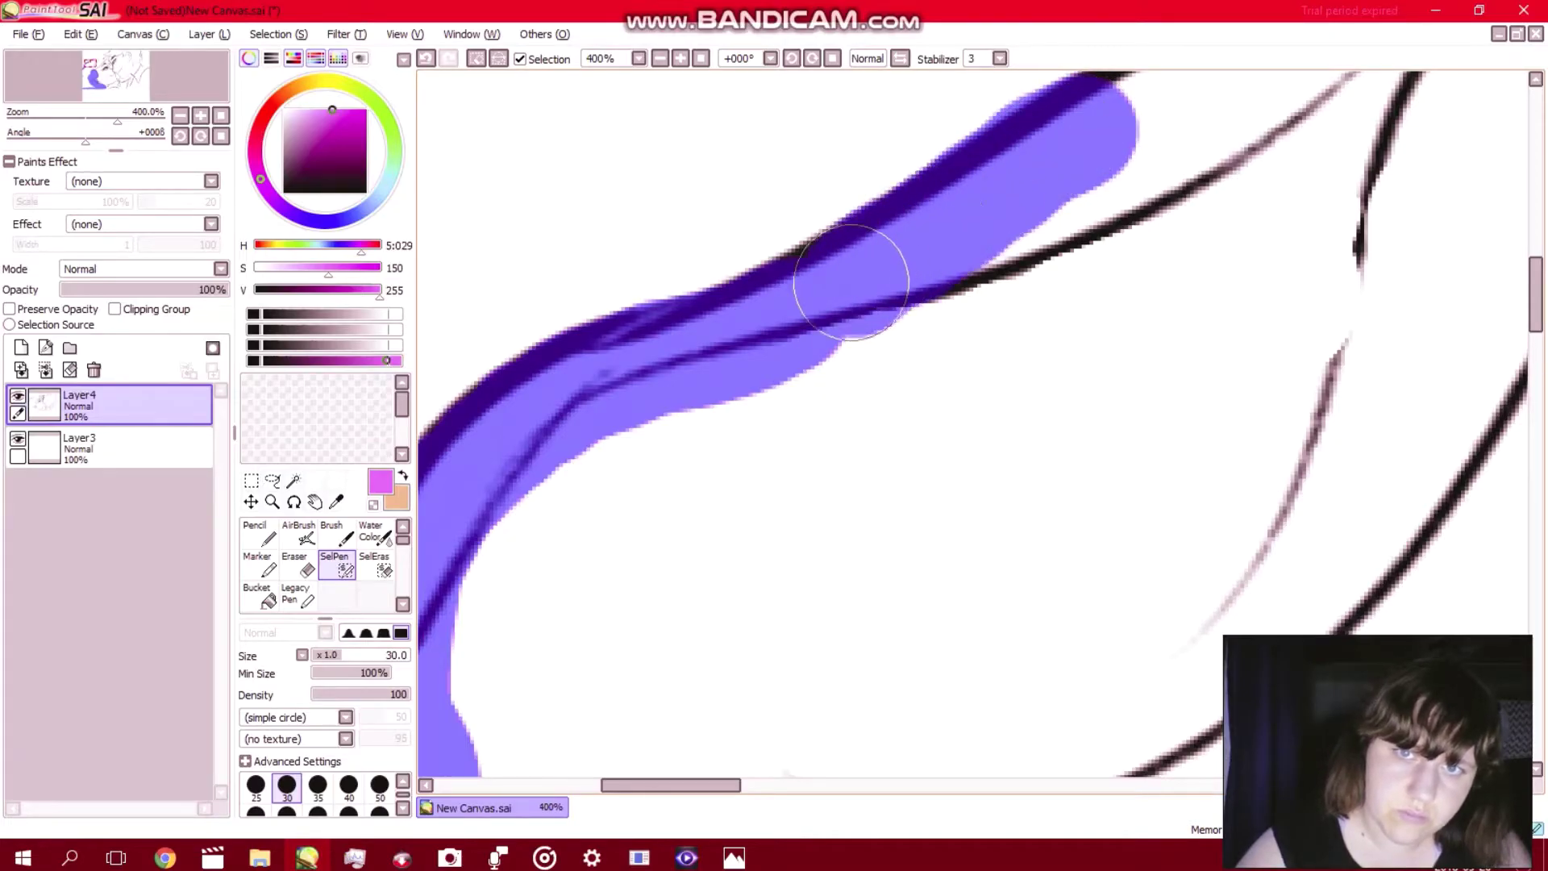
Extend the selection over the end of the upper lock and along the arched outline at the crown of the hair.
key(Up)
key(Up)
key(Up)
key(Up)
key(Up)
key(Up)
key(Up)
key(Up)
key(Up)
key(Up)
key(Up)
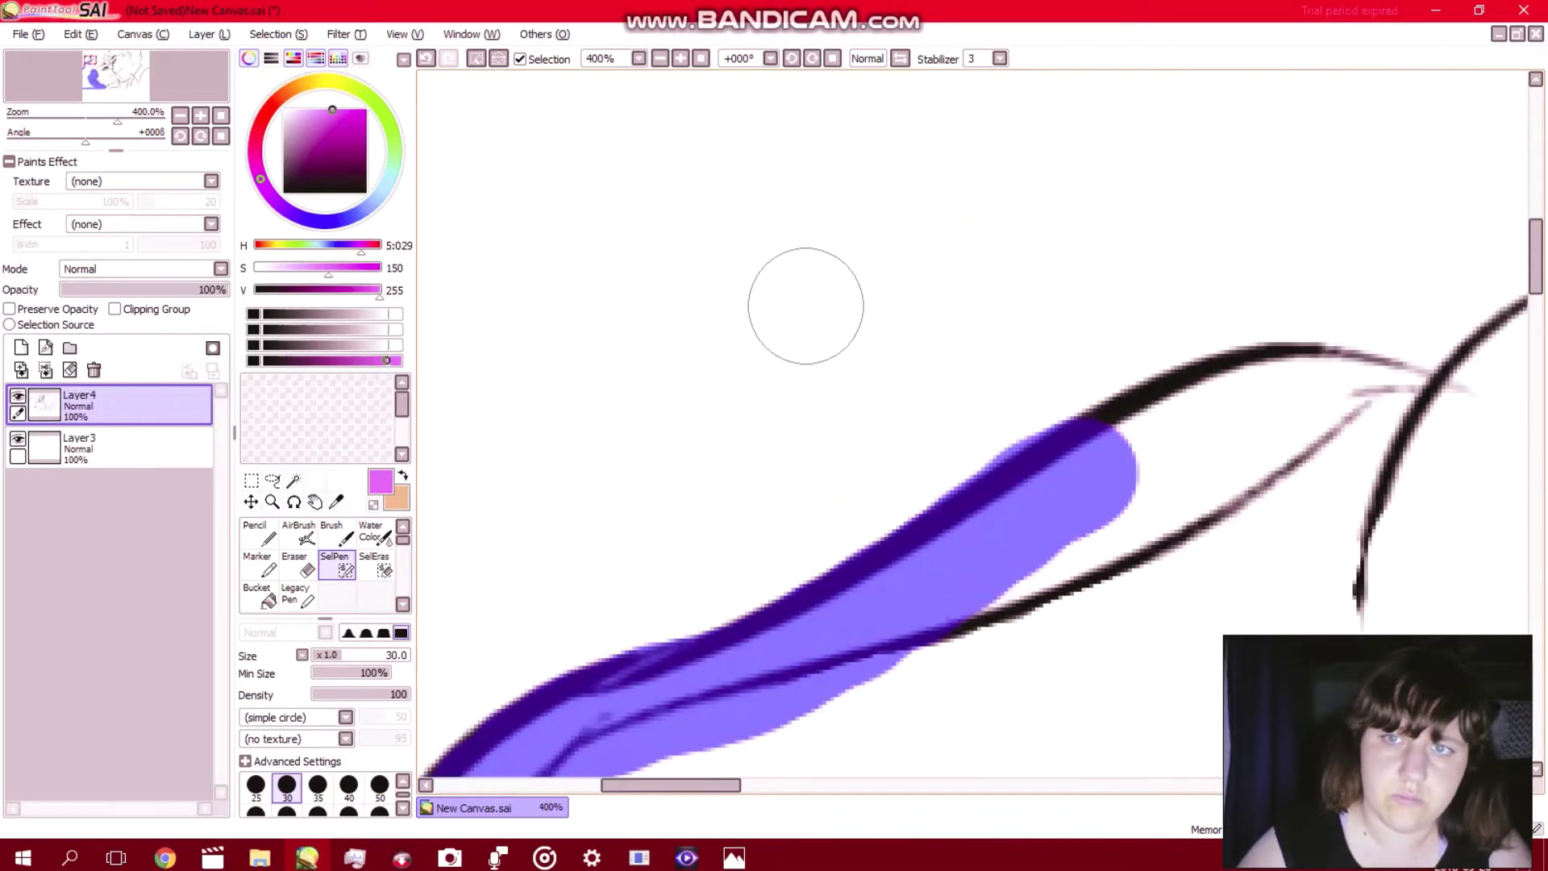
key(Right)
key(Right)
key(Right)
key(Right)
key(Right)
key(Right)
key(Right)
key(Right)
key(Right)
key(Right)
key(Right)
key(Right)
key(Right)
key(Right)
key(Right)
key(Right)
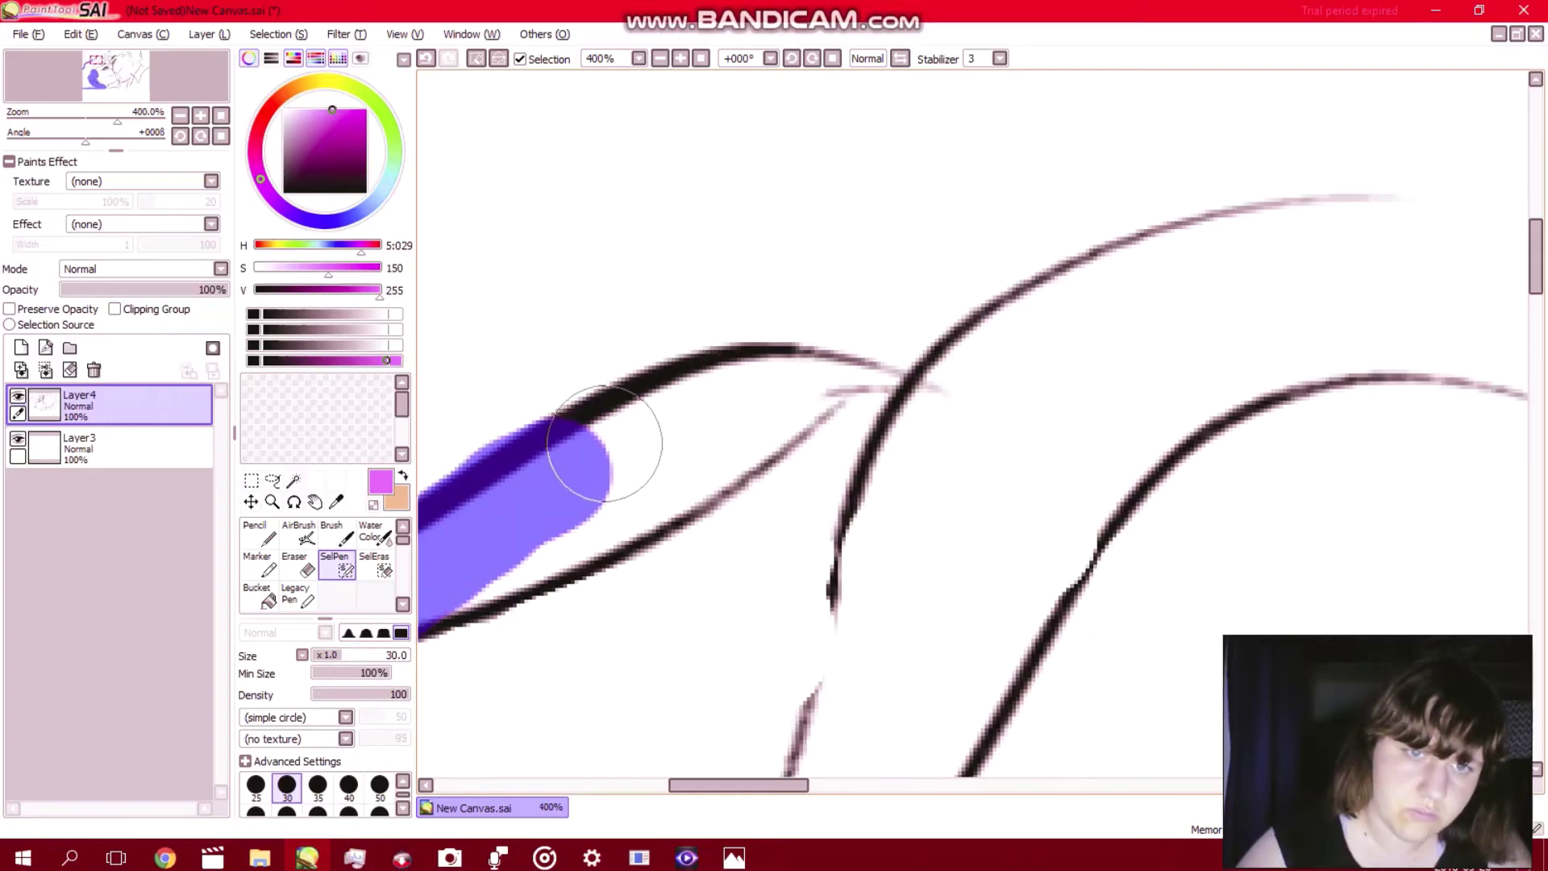
mouse_move(585, 459)
mouse_down()
mouse_move(761, 398)
mouse_move(936, 451)
mouse_move(949, 409)
mouse_move(993, 369)
mouse_move(1086, 314)
mouse_move(1254, 251)
mouse_move(1402, 247)
mouse_up()
Continue the selection from the crown down to the other character's pointed hair tip and along its lower line.
key(Right)
key(Right)
key(Right)
key(Right)
key(Right)
key(Right)
key(Right)
key(Right)
key(Right)
key(Right)
key(Right)
key(Right)
key(Right)
key(Right)
key(Right)
key(Right)
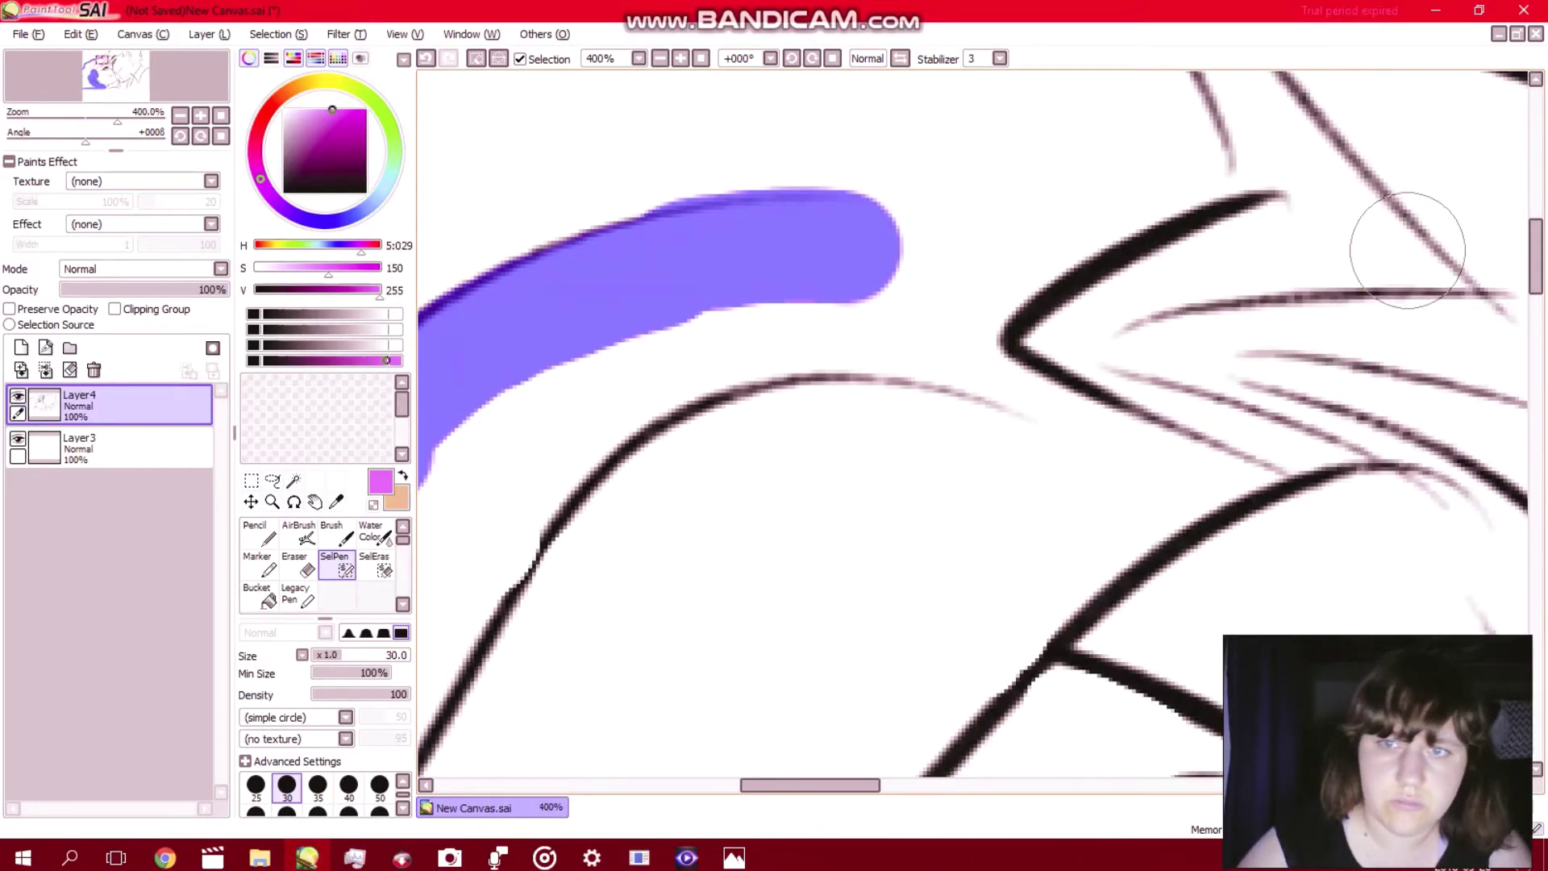
mouse_move(875, 248)
mouse_down()
mouse_move(985, 265)
mouse_move(951, 308)
mouse_move(951, 369)
mouse_move(1008, 420)
mouse_move(1148, 492)
mouse_move(1089, 526)
mouse_up()
Fill the selection across the left character's front hair, between the pointed hair tip and the forehead line.
scroll(1089, 525, down, 10)
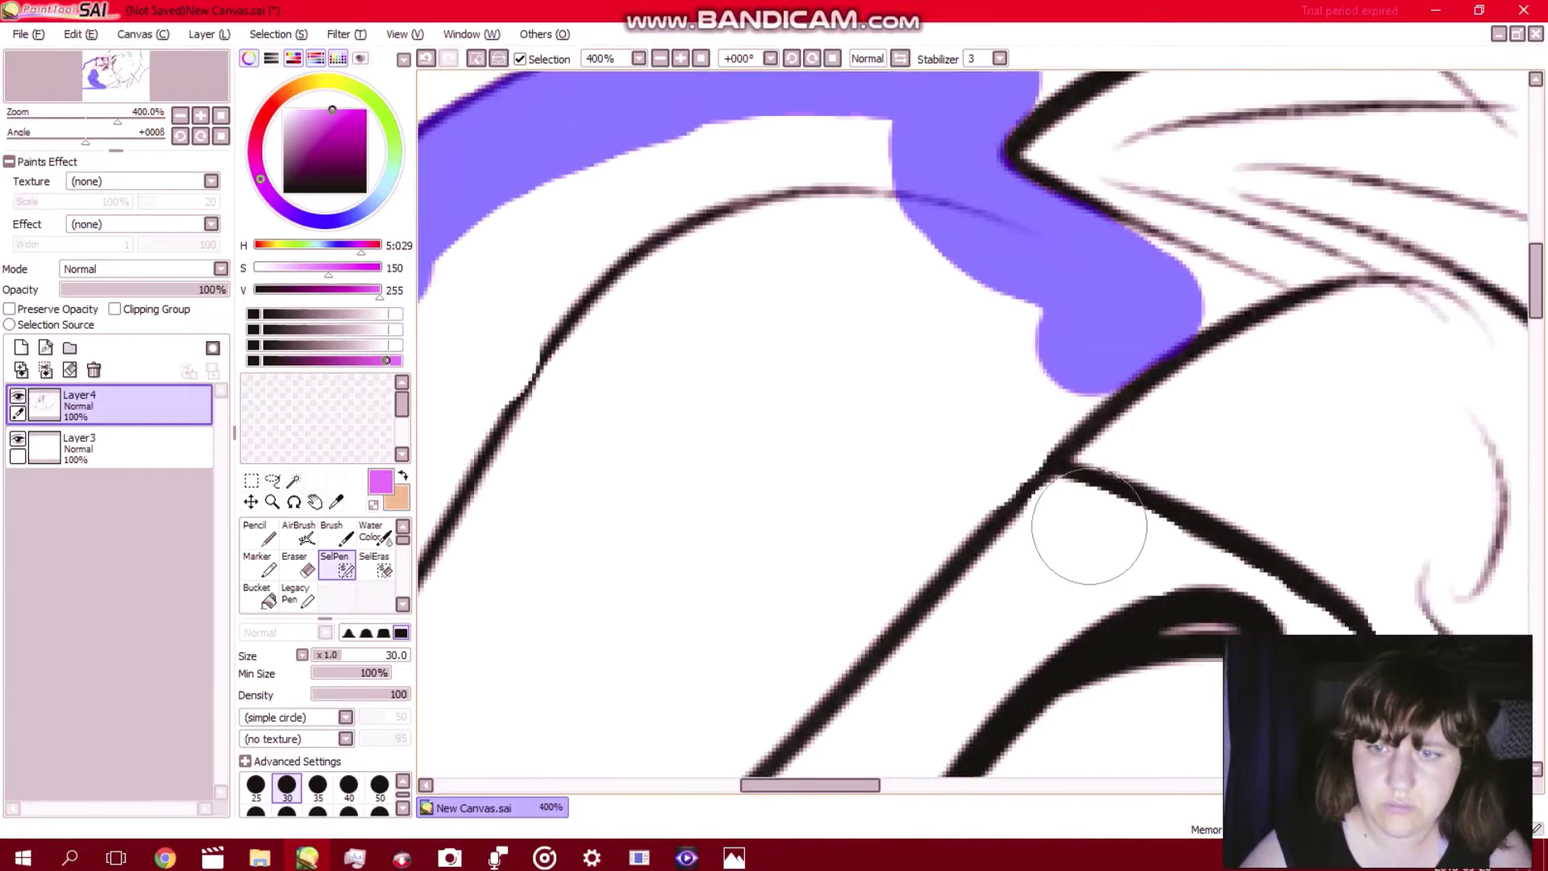
key(Right)
key(Right)
key(Right)
key(Right)
key(Right)
key(Right)
key(Right)
key(Right)
key(Right)
key(Right)
key(Up)
key(Up)
key(Up)
key(Up)
key(Up)
key(Up)
key(Up)
key(Up)
key(Up)
key(Up)
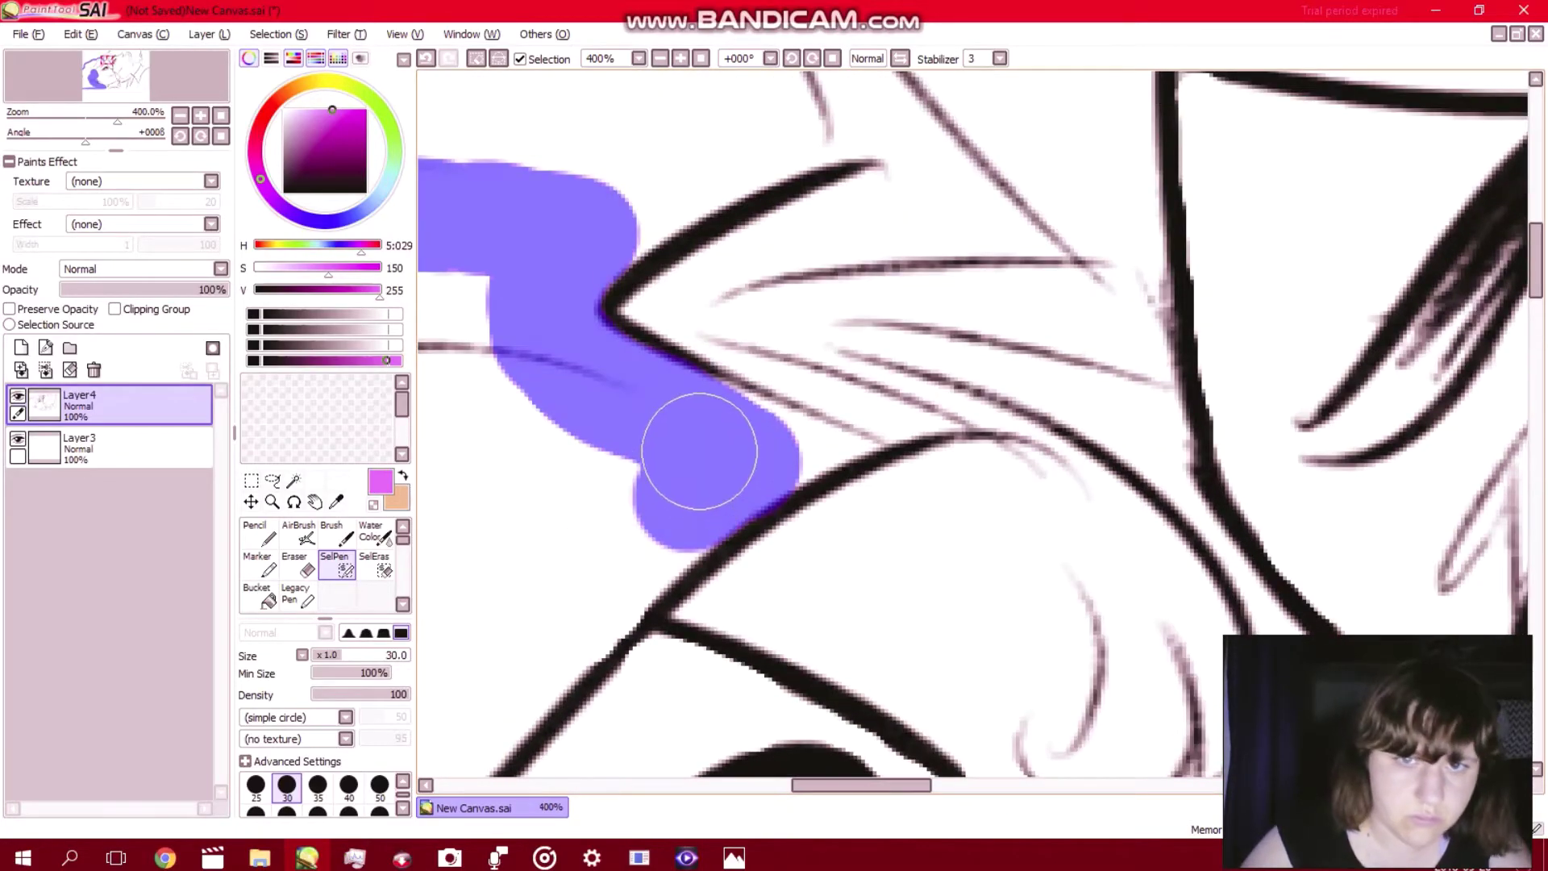
mouse_move(728, 445)
mouse_down()
mouse_move(952, 542)
mouse_move(1027, 602)
mouse_move(1031, 648)
mouse_move(919, 691)
mouse_move(682, 569)
mouse_move(714, 556)
mouse_move(914, 612)
mouse_up()
Extend the selection from the left character's front hair down the upper hairline beside the eyebrow.
key(Left)
key(Left)
key(Left)
key(Left)
key(Left)
key(Left)
key(Left)
key(Left)
key(Left)
key(Left)
key(Left)
key(Left)
key(Left)
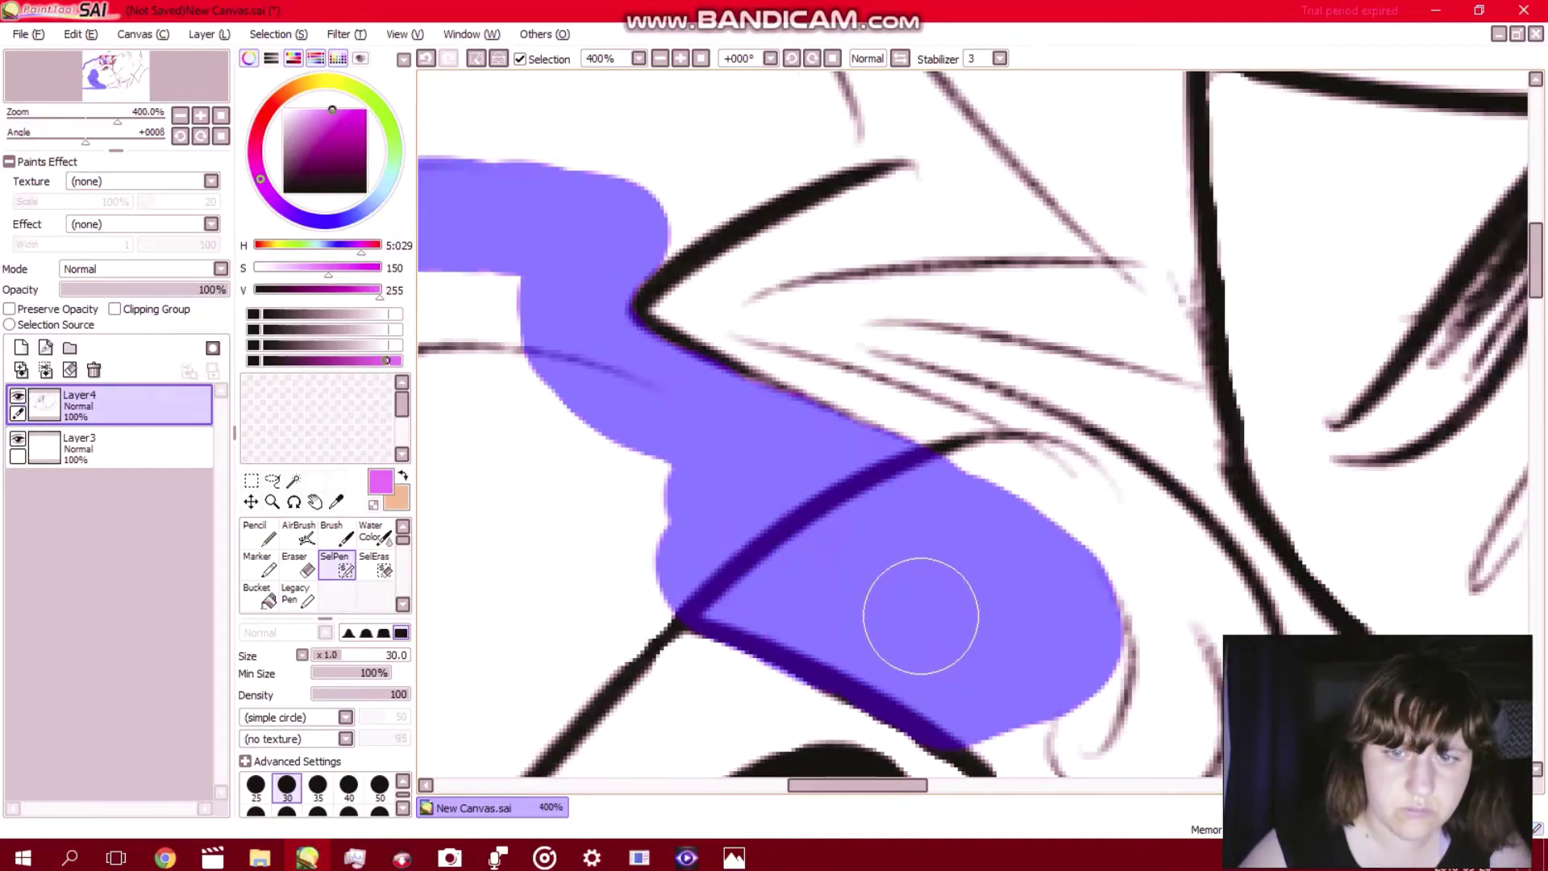
key(Down)
key(Down)
key(Down)
key(Down)
key(Down)
key(Down)
key(Down)
key(Down)
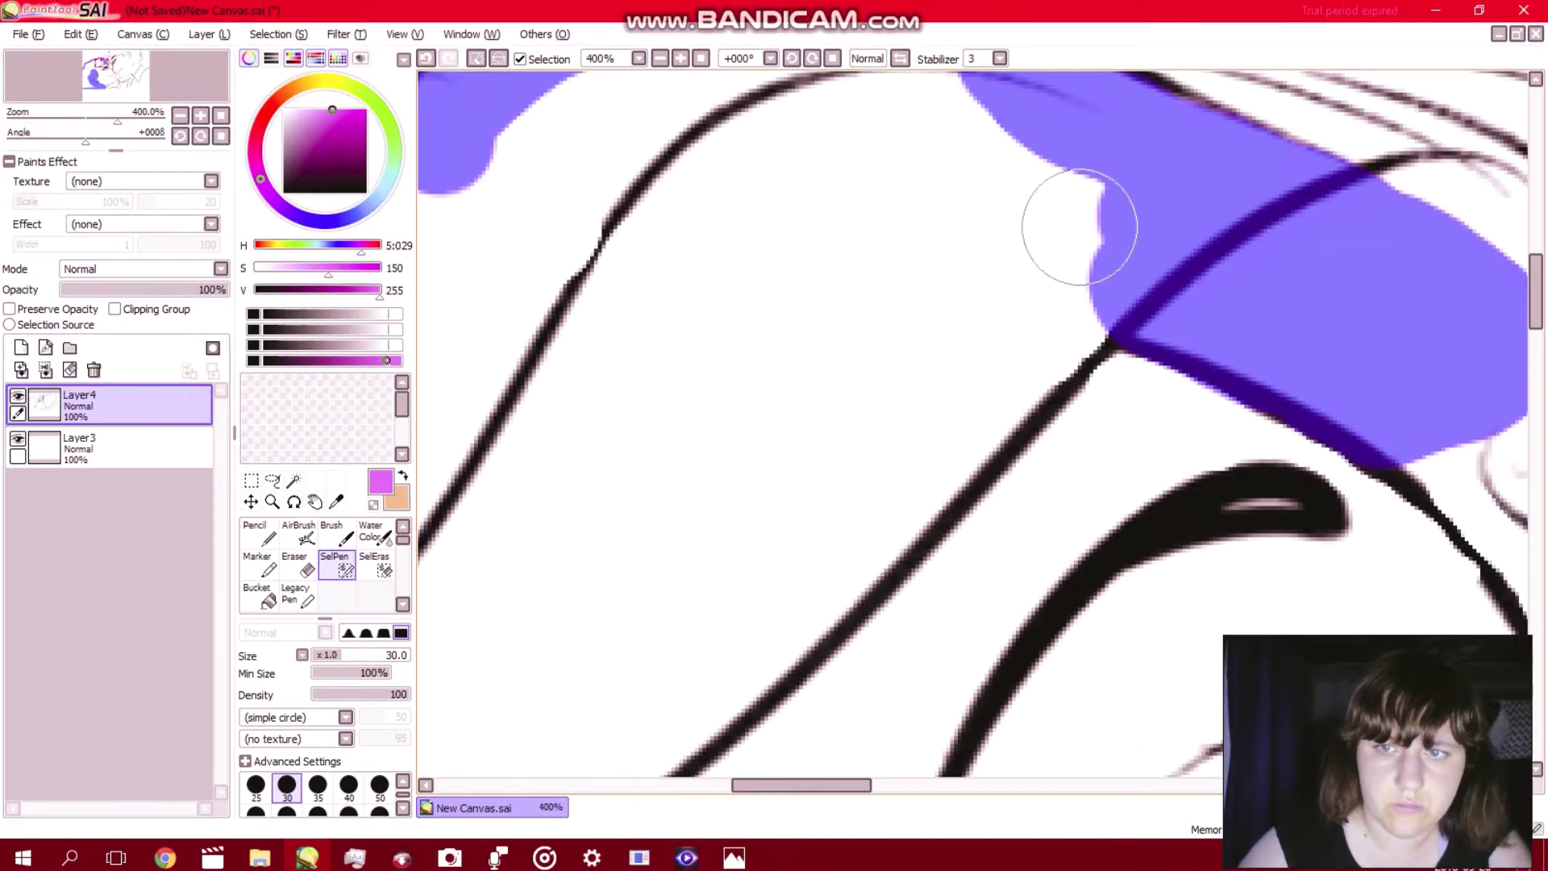
click(1078, 295)
mouse_move(1077, 306)
mouse_down()
mouse_move(881, 524)
mouse_move(750, 652)
mouse_move(715, 656)
mouse_move(709, 681)
mouse_up()
Continue the selection along the lower curve of the hairline until it meets the selected side hair.
scroll(701, 681, down, 3)
scroll(705, 695, down, 5)
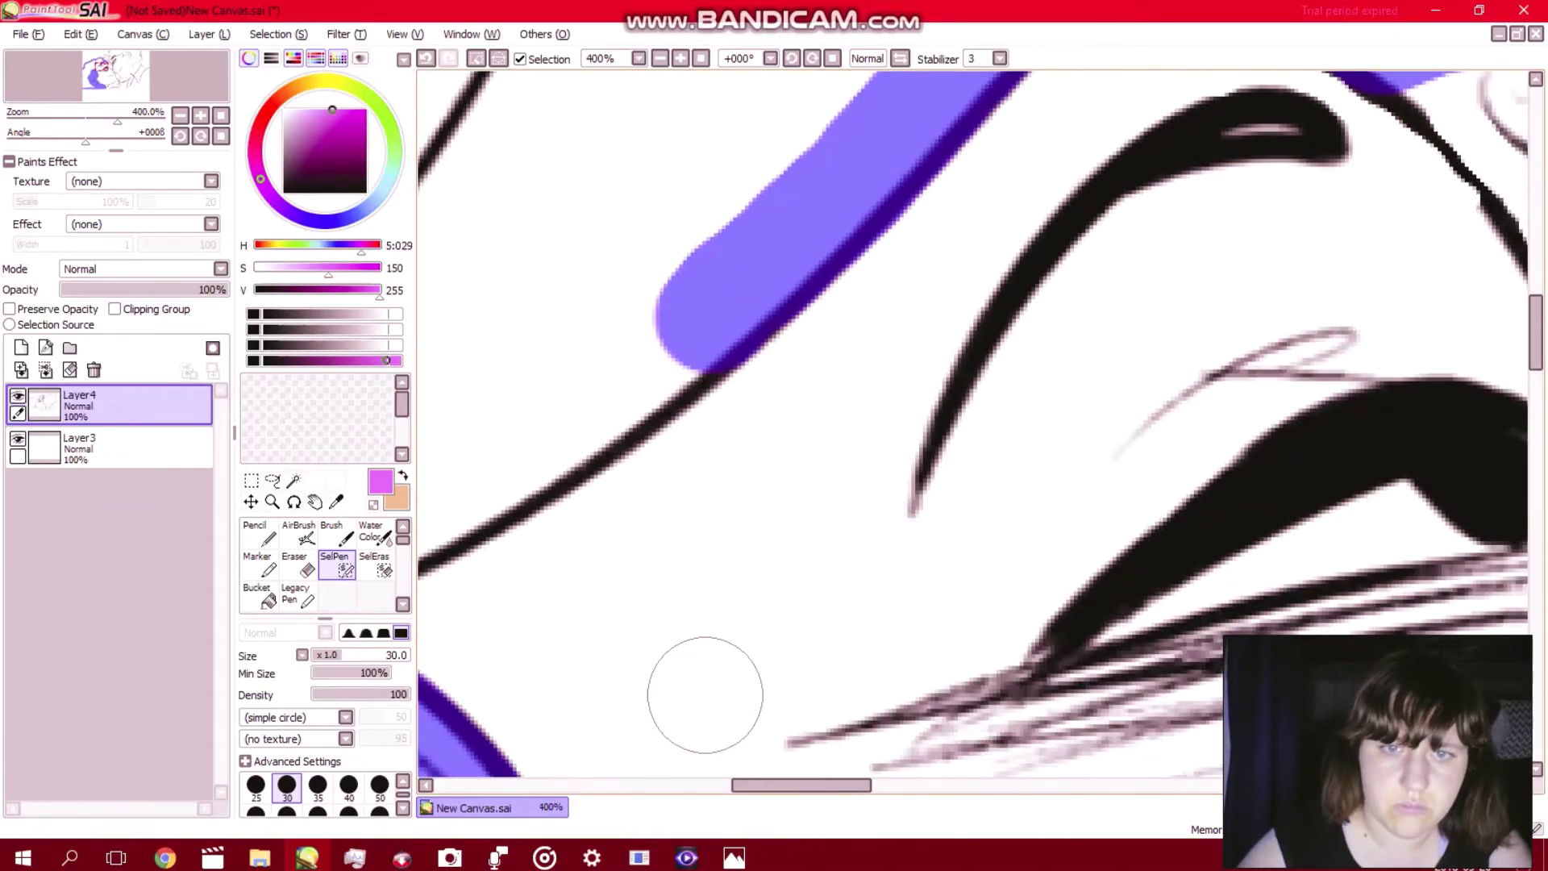
drag(679, 345, 526, 450)
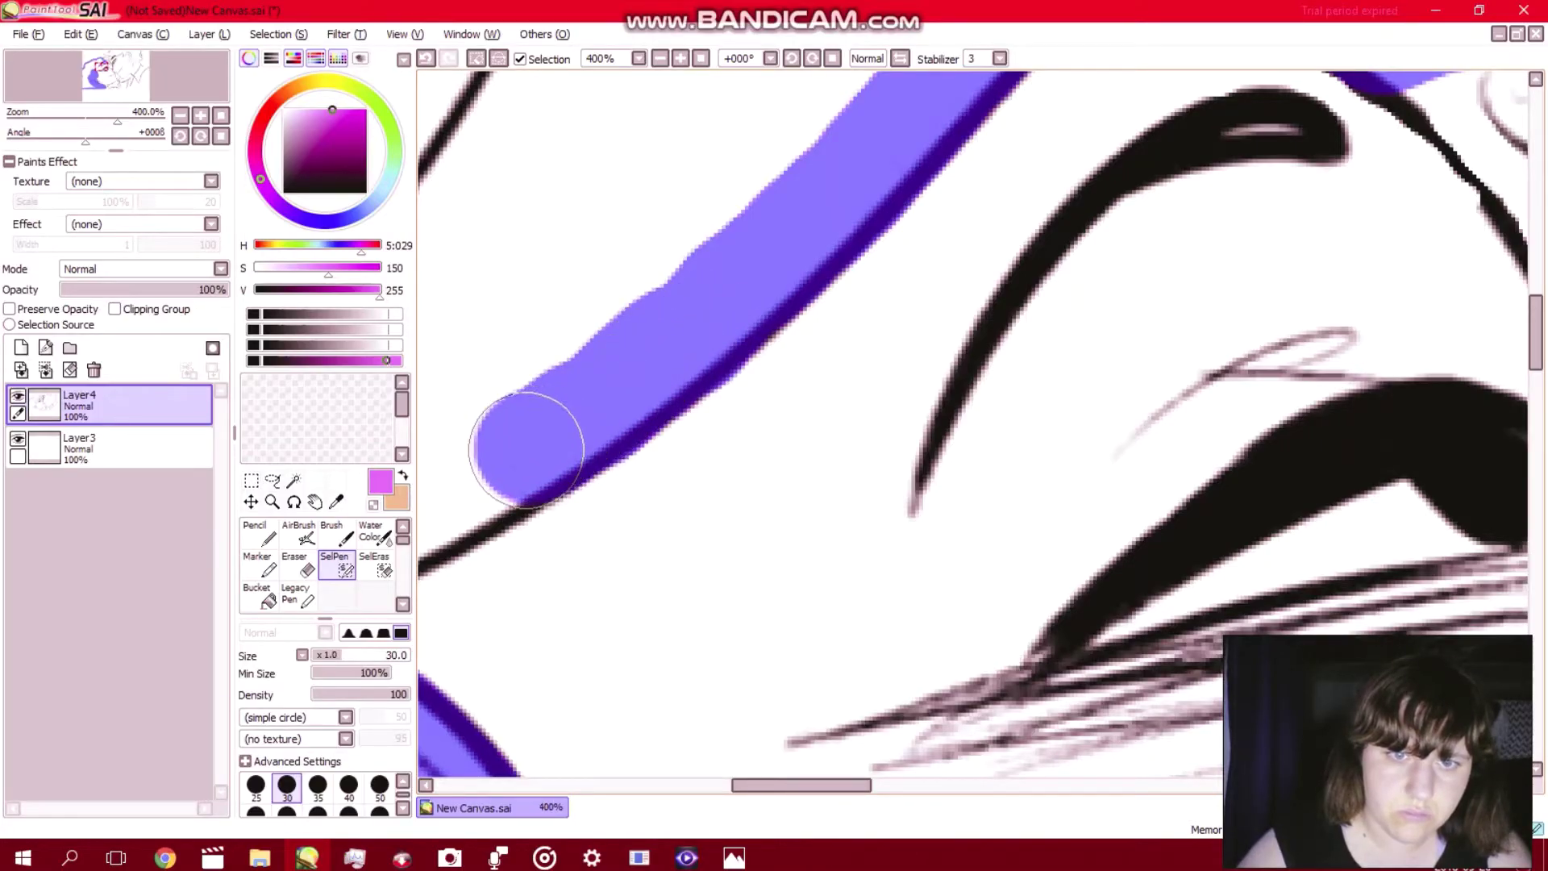
scroll(520, 453, left, 10)
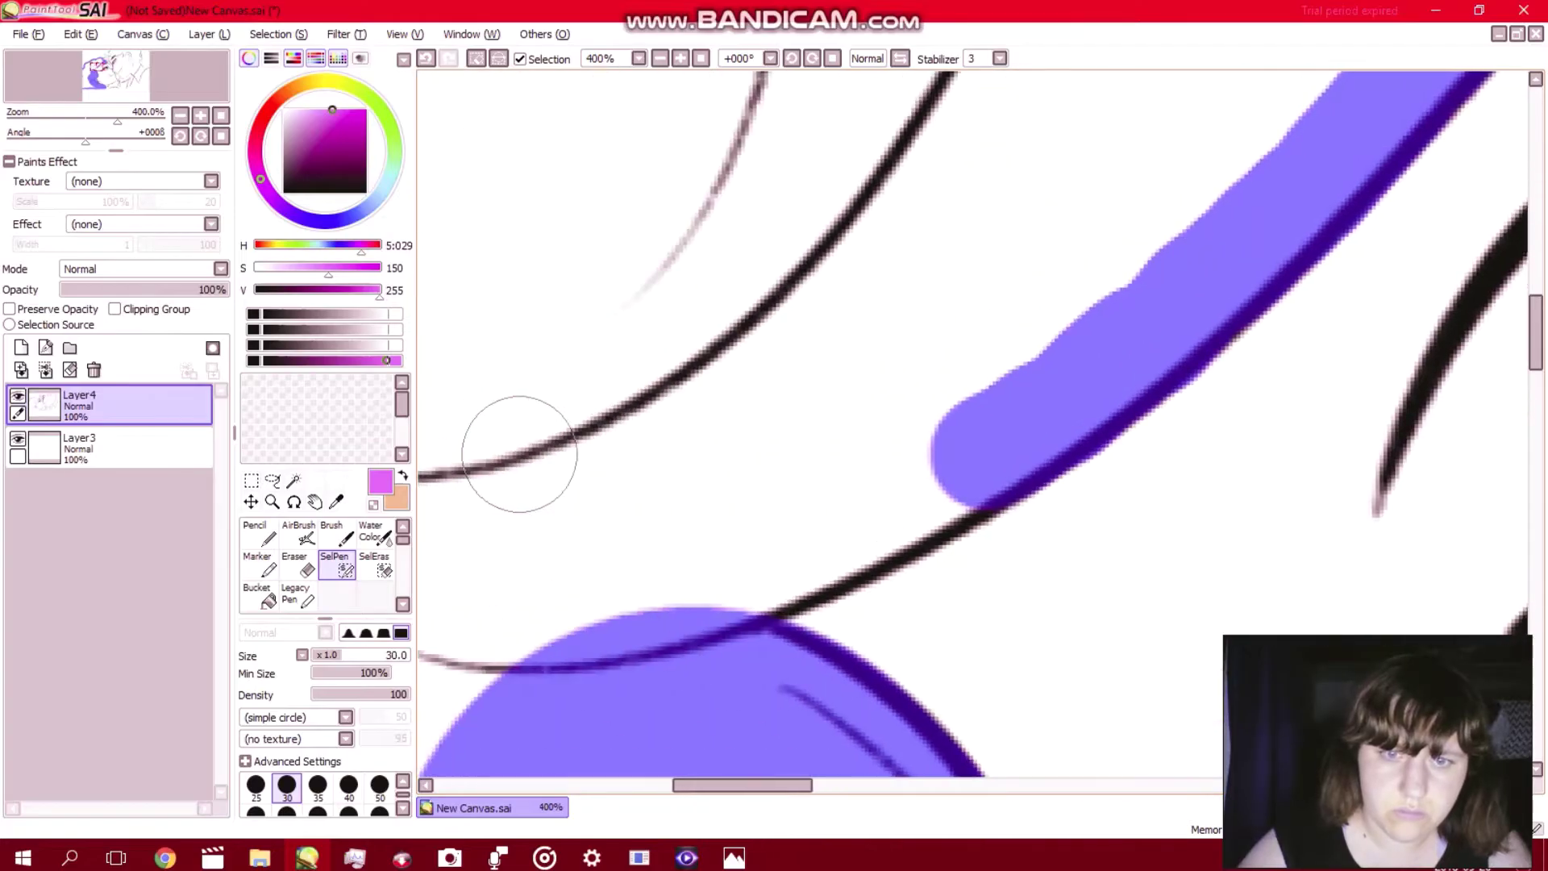
drag(964, 470, 663, 598)
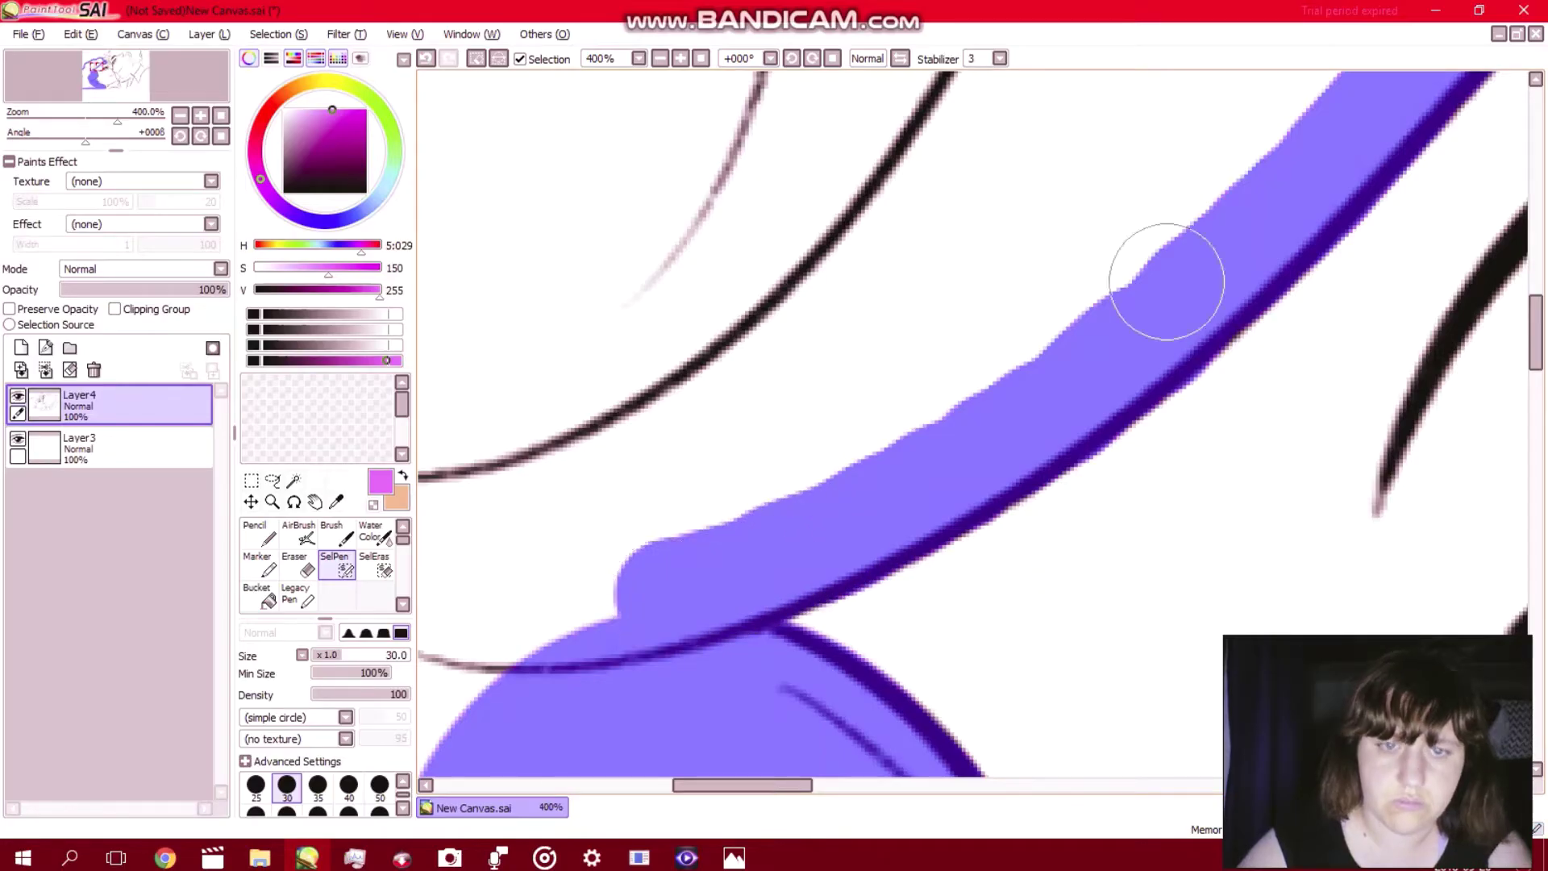
Fill the remaining interior of the left character's hair with the selection pen at size 120.
click(701, 58)
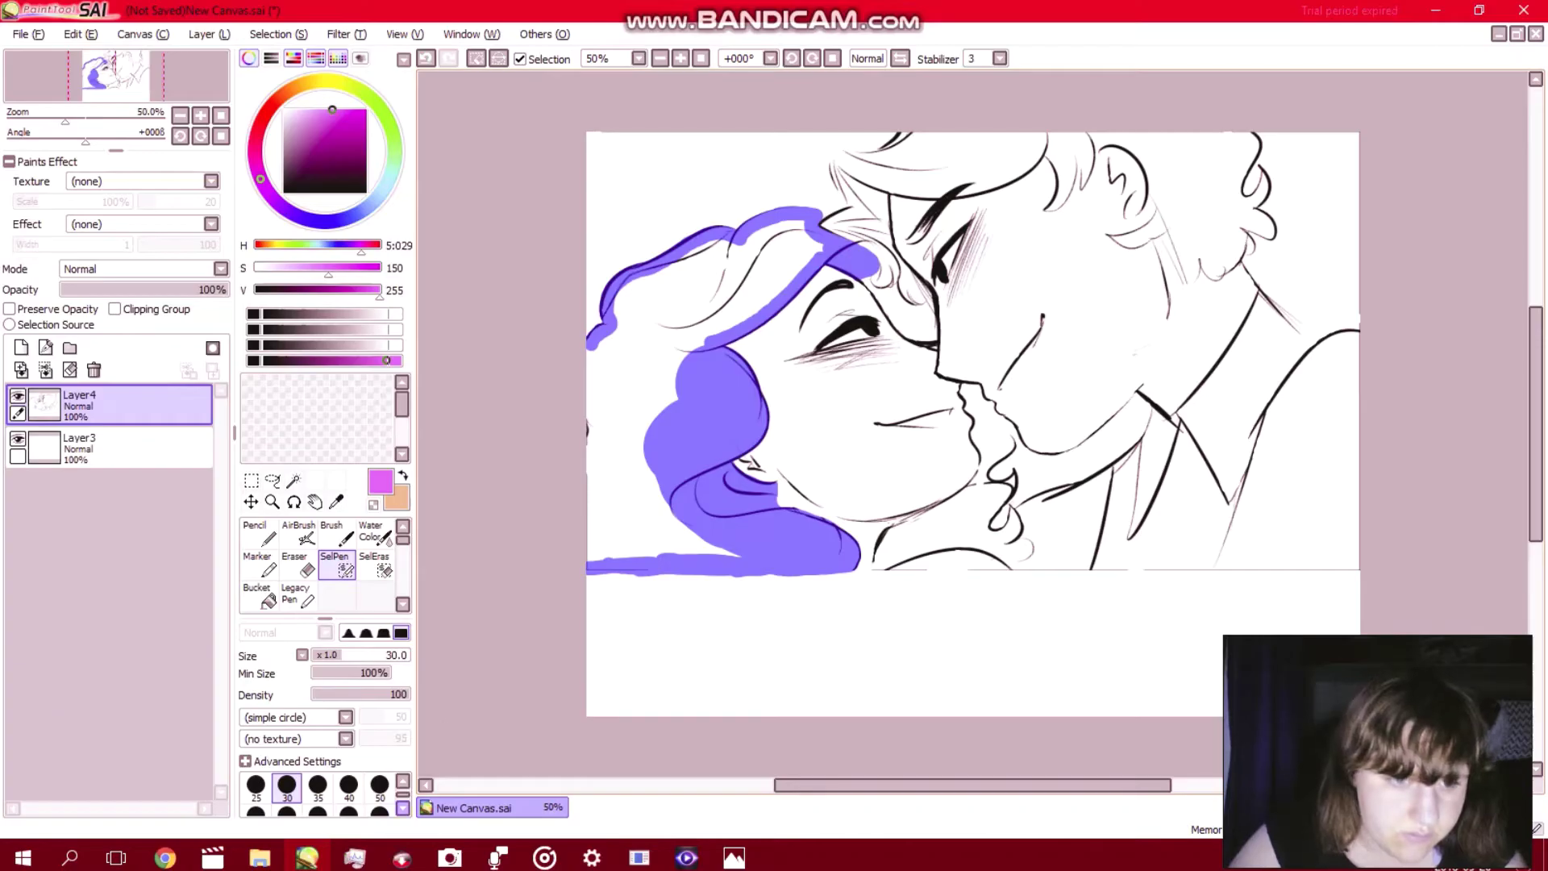
click(380, 810)
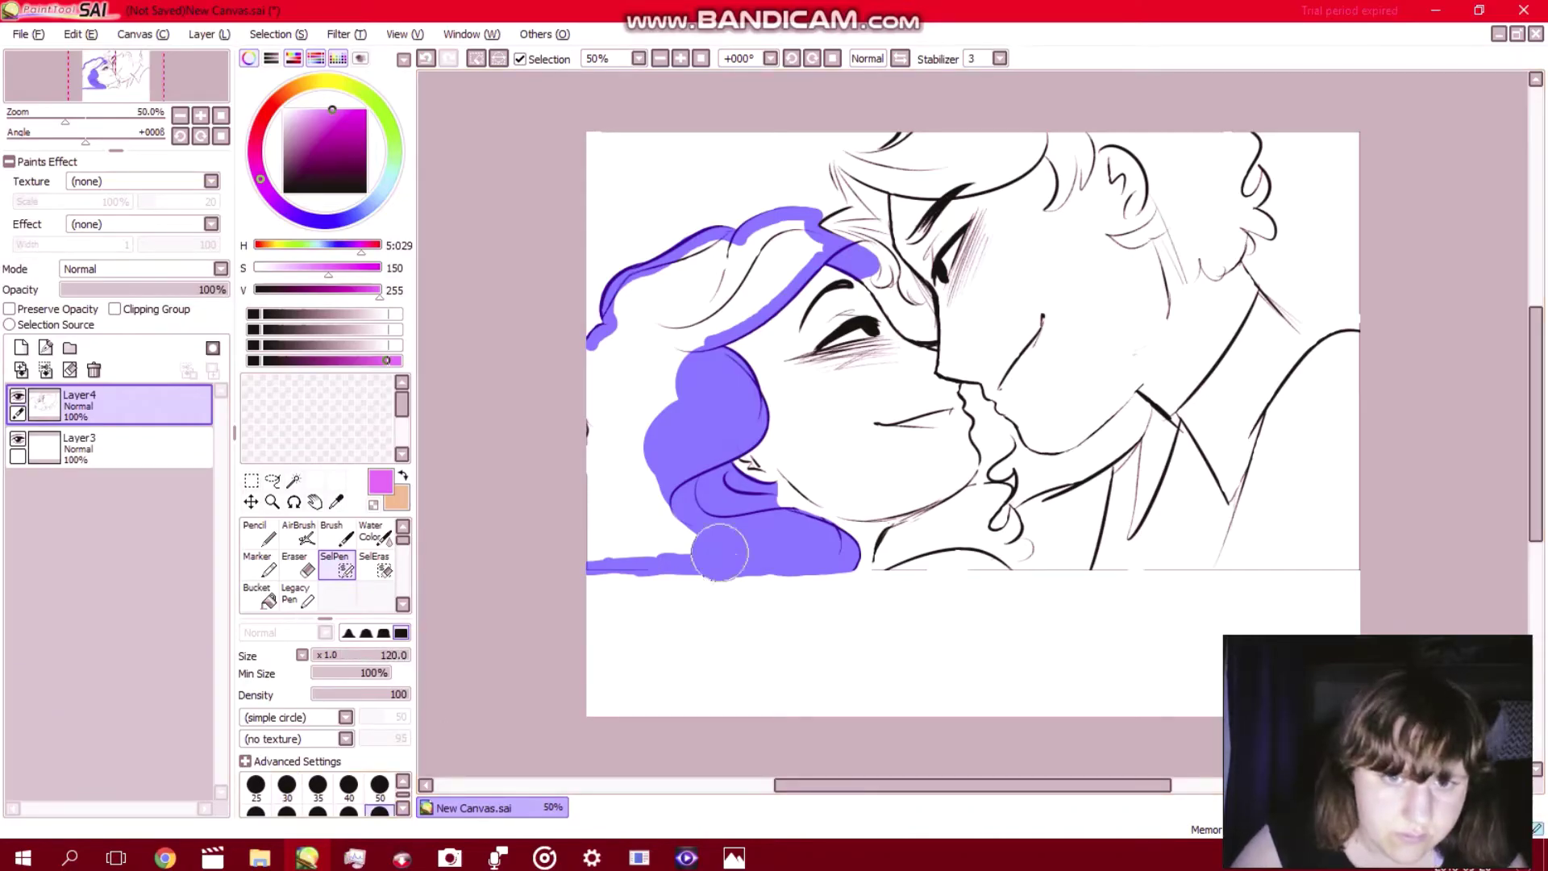
mouse_move(719, 553)
mouse_down()
mouse_move(603, 542)
mouse_move(601, 384)
mouse_move(641, 304)
mouse_move(706, 266)
mouse_move(792, 246)
mouse_move(685, 331)
mouse_move(644, 490)
mouse_up()
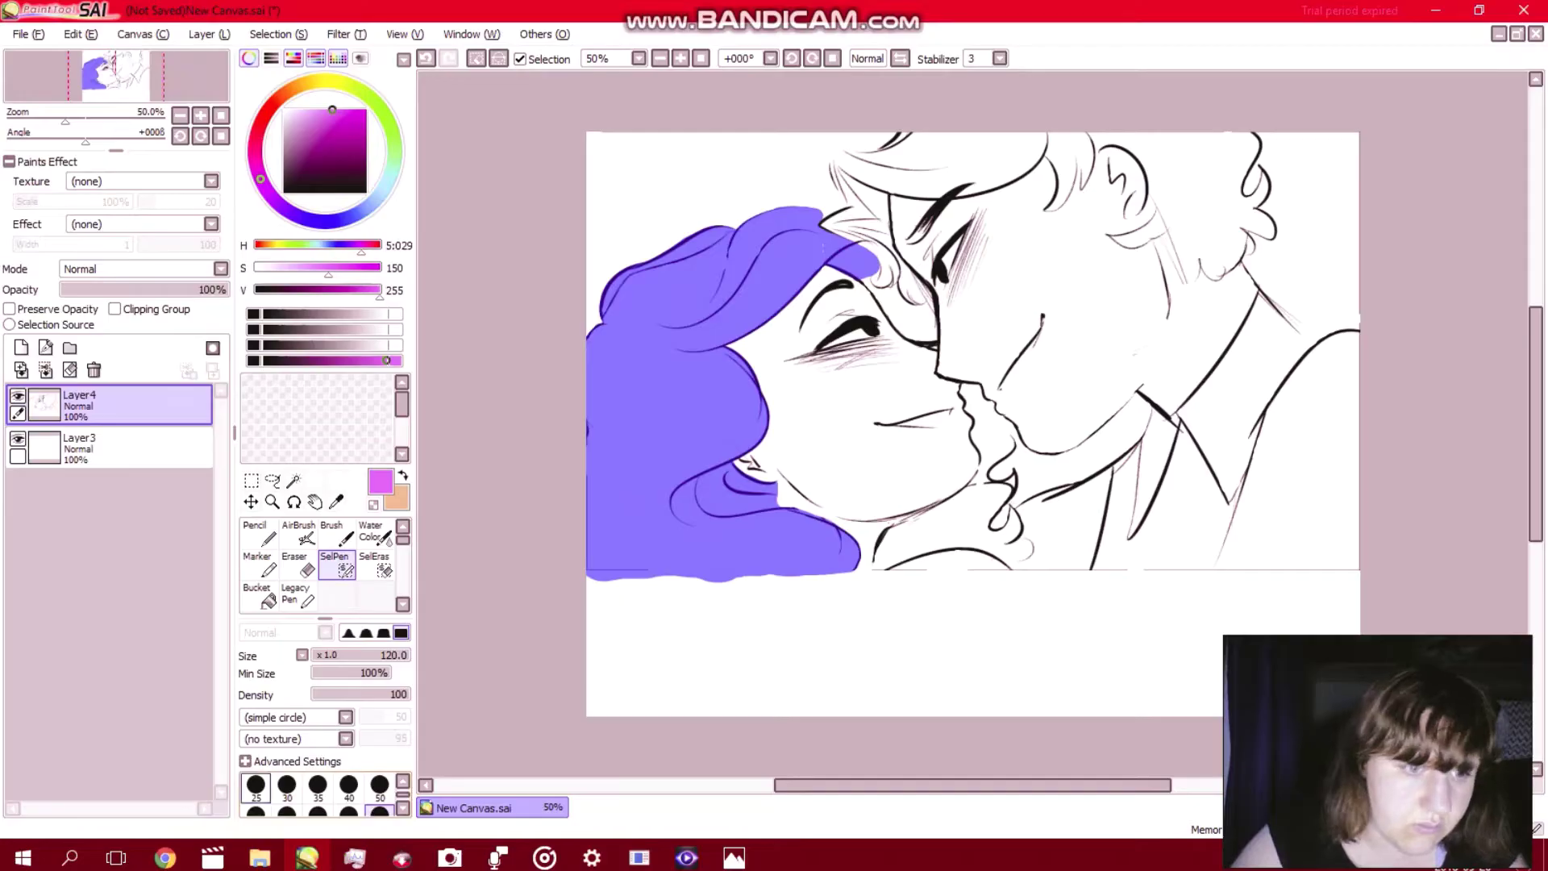
With the selection pen at size 25, select the hair below the left character's jawline and along the upper side of the arched line.
click(256, 787)
click(681, 58)
click(680, 58)
click(681, 59)
click(680, 58)
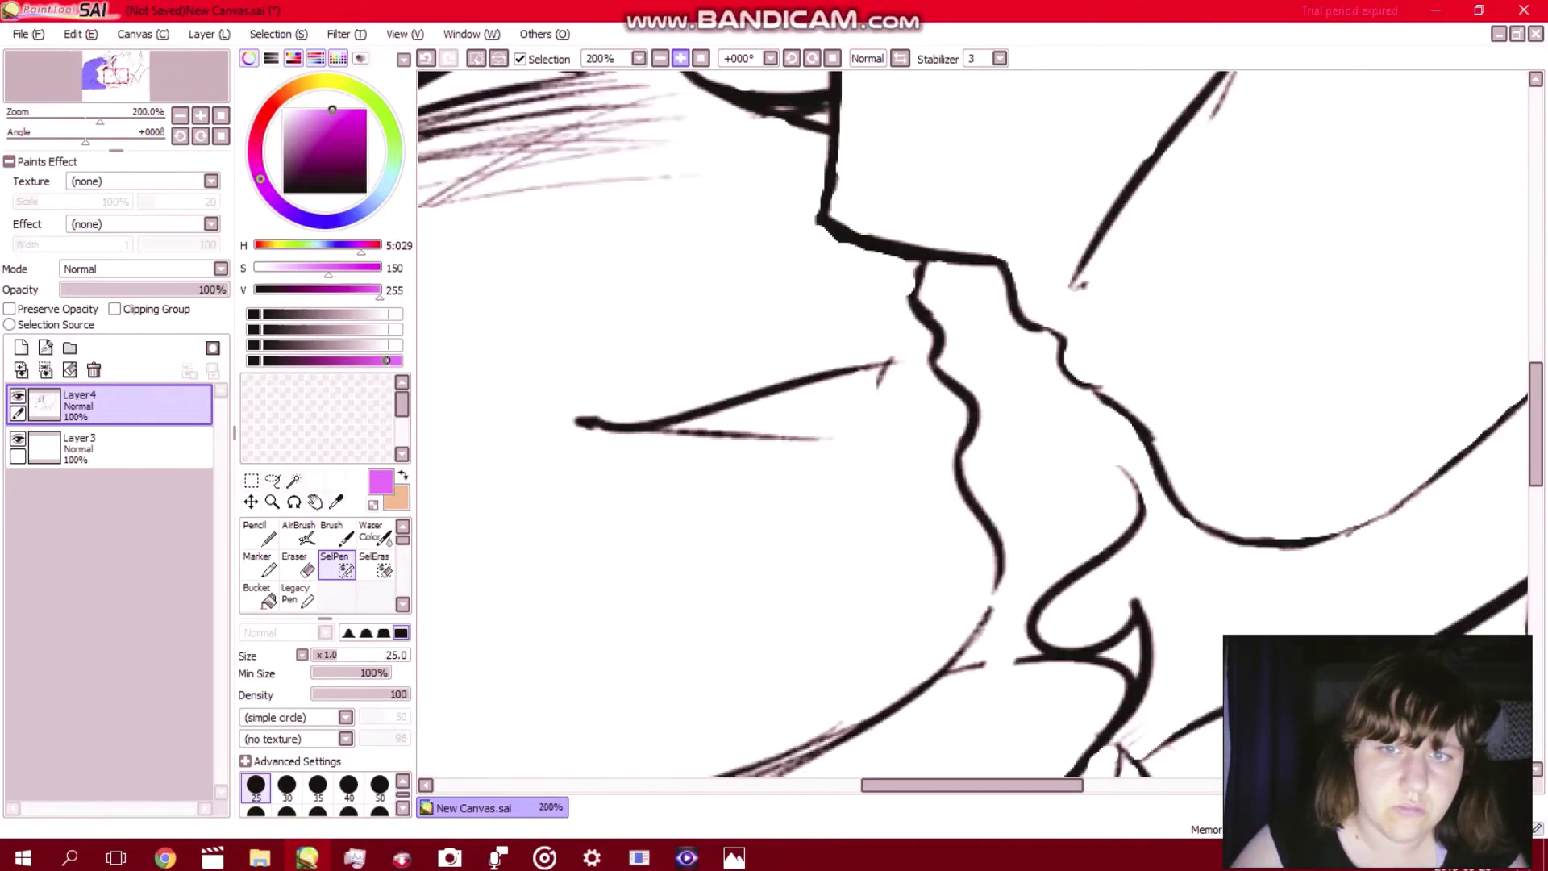
click(680, 58)
drag(116, 77, 118, 87)
scroll(972, 424, left, 5)
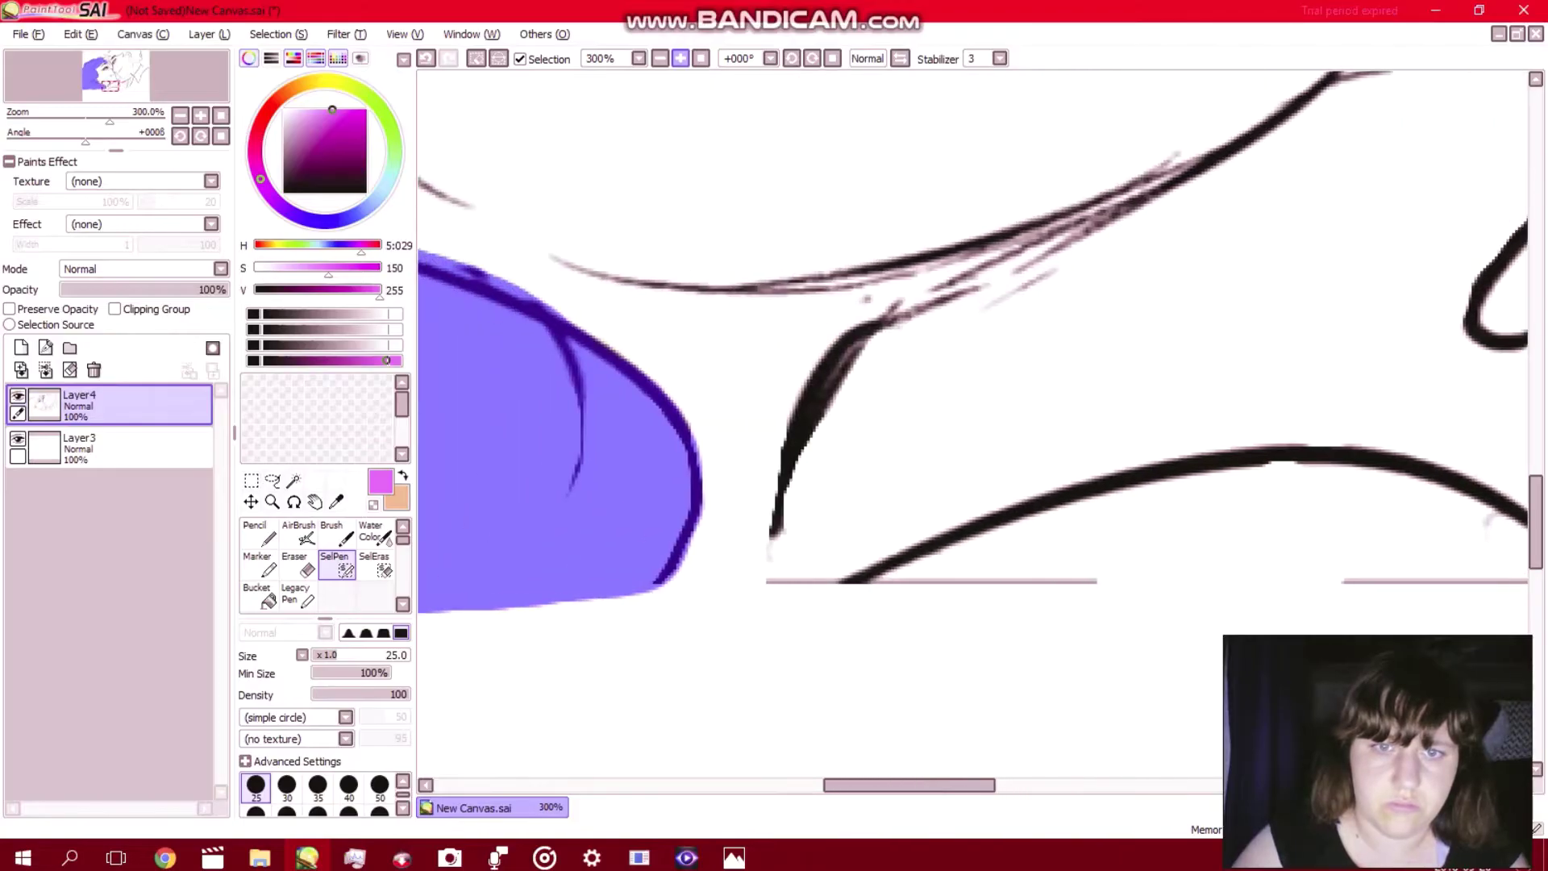
mouse_move(797, 574)
mouse_down()
mouse_move(811, 484)
mouse_move(868, 359)
mouse_move(1005, 277)
mouse_move(1260, 182)
mouse_move(1367, 97)
mouse_move(1262, 221)
mouse_move(1169, 271)
mouse_move(1036, 303)
mouse_move(889, 403)
mouse_move(829, 547)
mouse_move(1150, 429)
mouse_move(1250, 405)
mouse_move(1238, 417)
mouse_move(1400, 415)
mouse_up()
Extend the selection along the arched line's falling end and around the small round curl, up into the curl above.
scroll(1400, 415, right, 3)
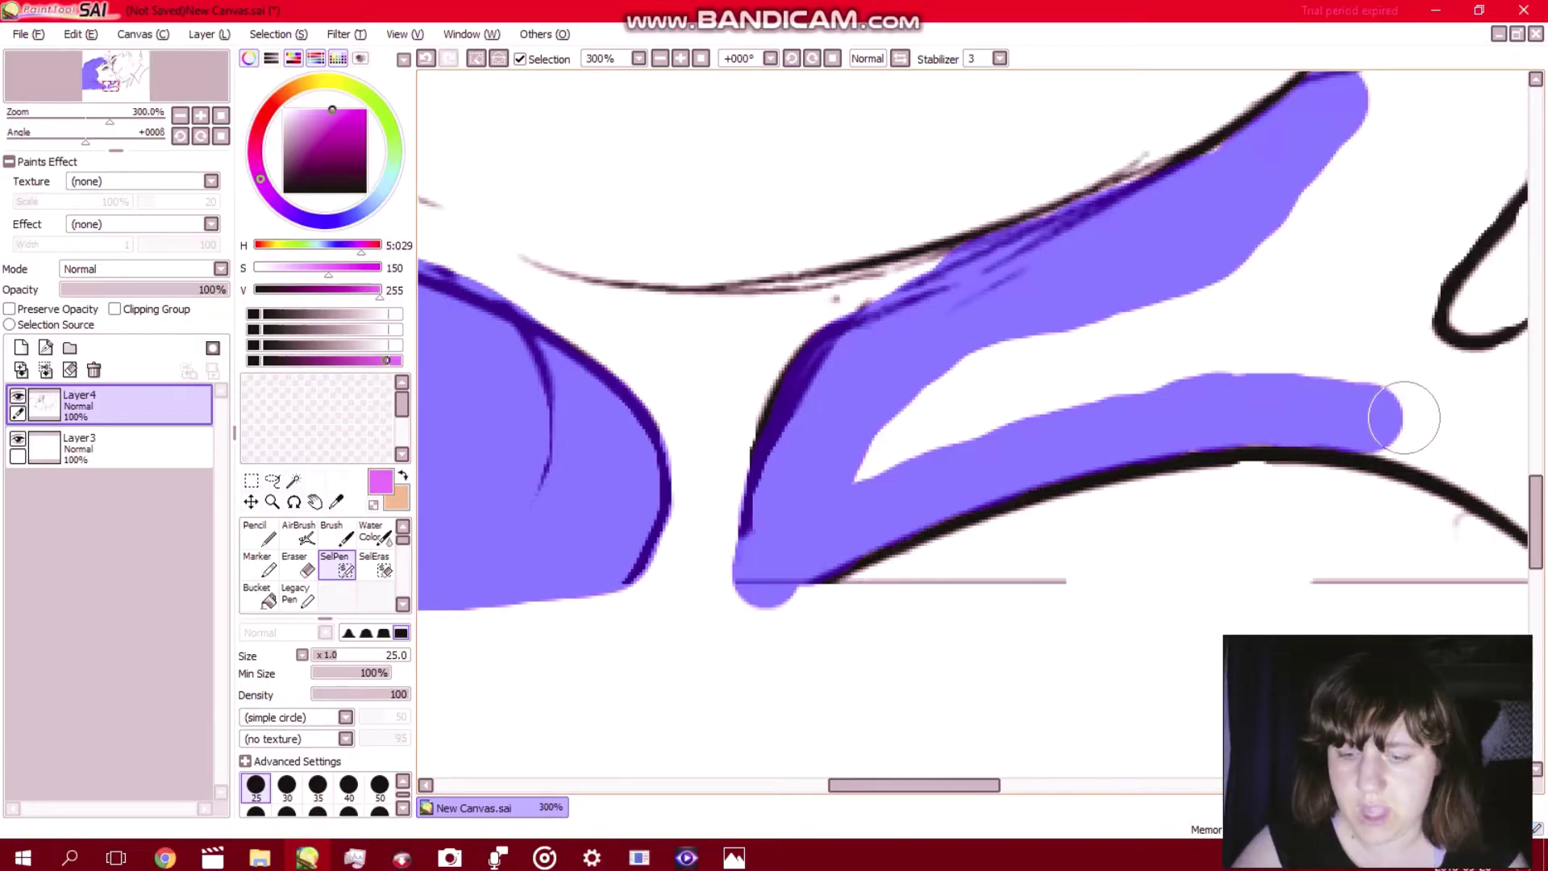
scroll(1403, 418, right, 10)
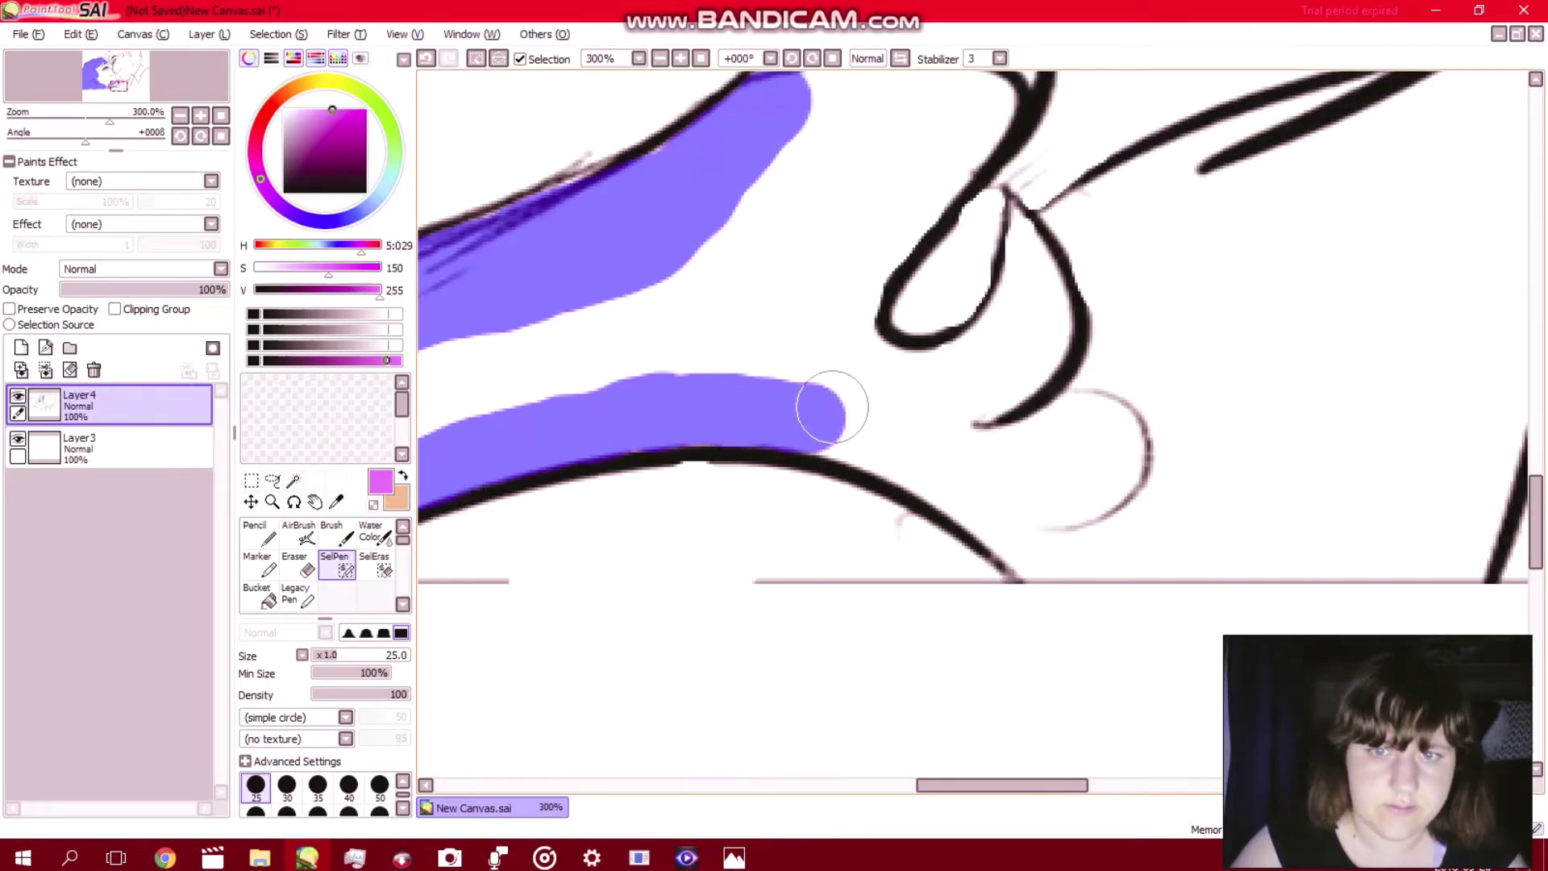
drag(817, 419, 1033, 494)
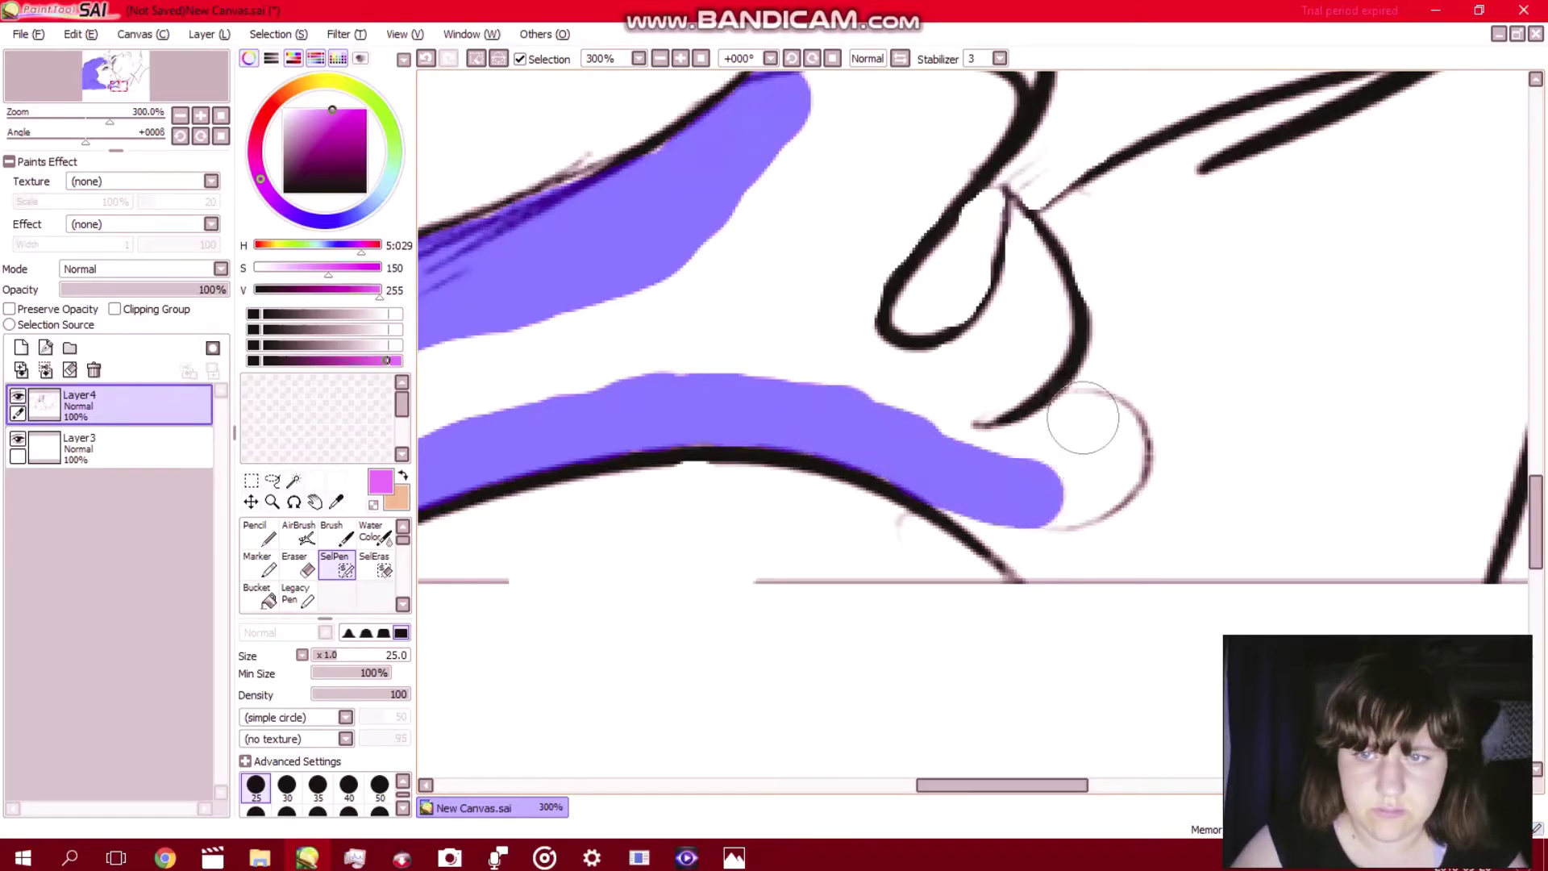
mouse_move(1076, 419)
mouse_down()
mouse_move(1115, 468)
mouse_move(1073, 495)
mouse_move(1010, 502)
mouse_move(956, 480)
mouse_move(1054, 445)
mouse_move(1031, 441)
mouse_move(1052, 330)
mouse_up()
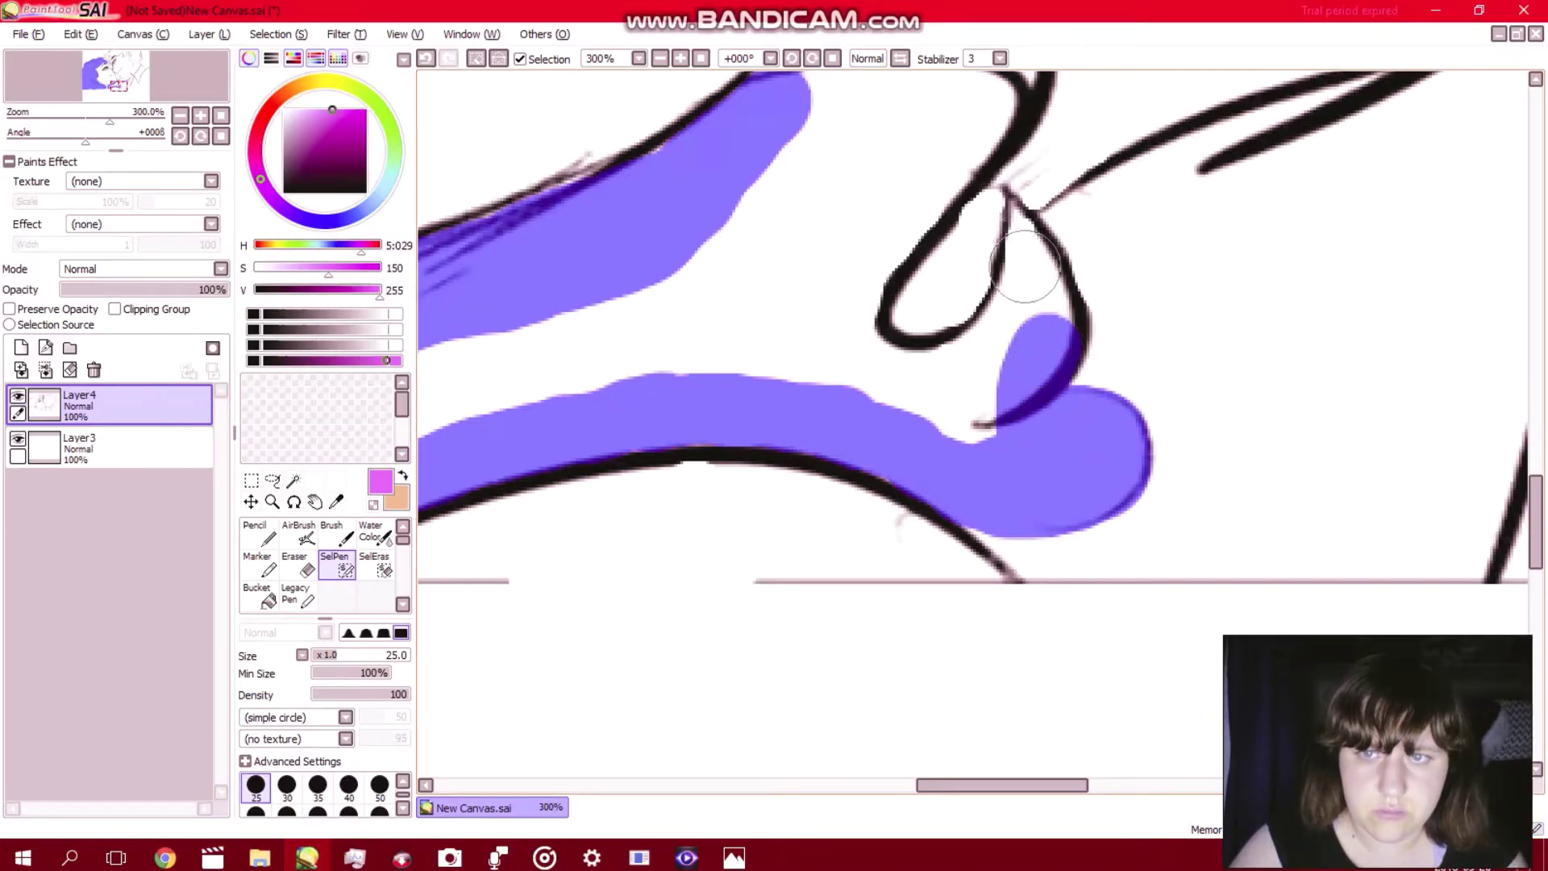
Carry the selection around the outside of the lower curl's loop and up the curly strand beside the left character's chin.
mouse_move(1032, 266)
mouse_down()
mouse_move(1050, 336)
mouse_move(1027, 275)
mouse_move(1008, 319)
mouse_move(961, 359)
mouse_move(903, 367)
mouse_move(857, 333)
mouse_up()
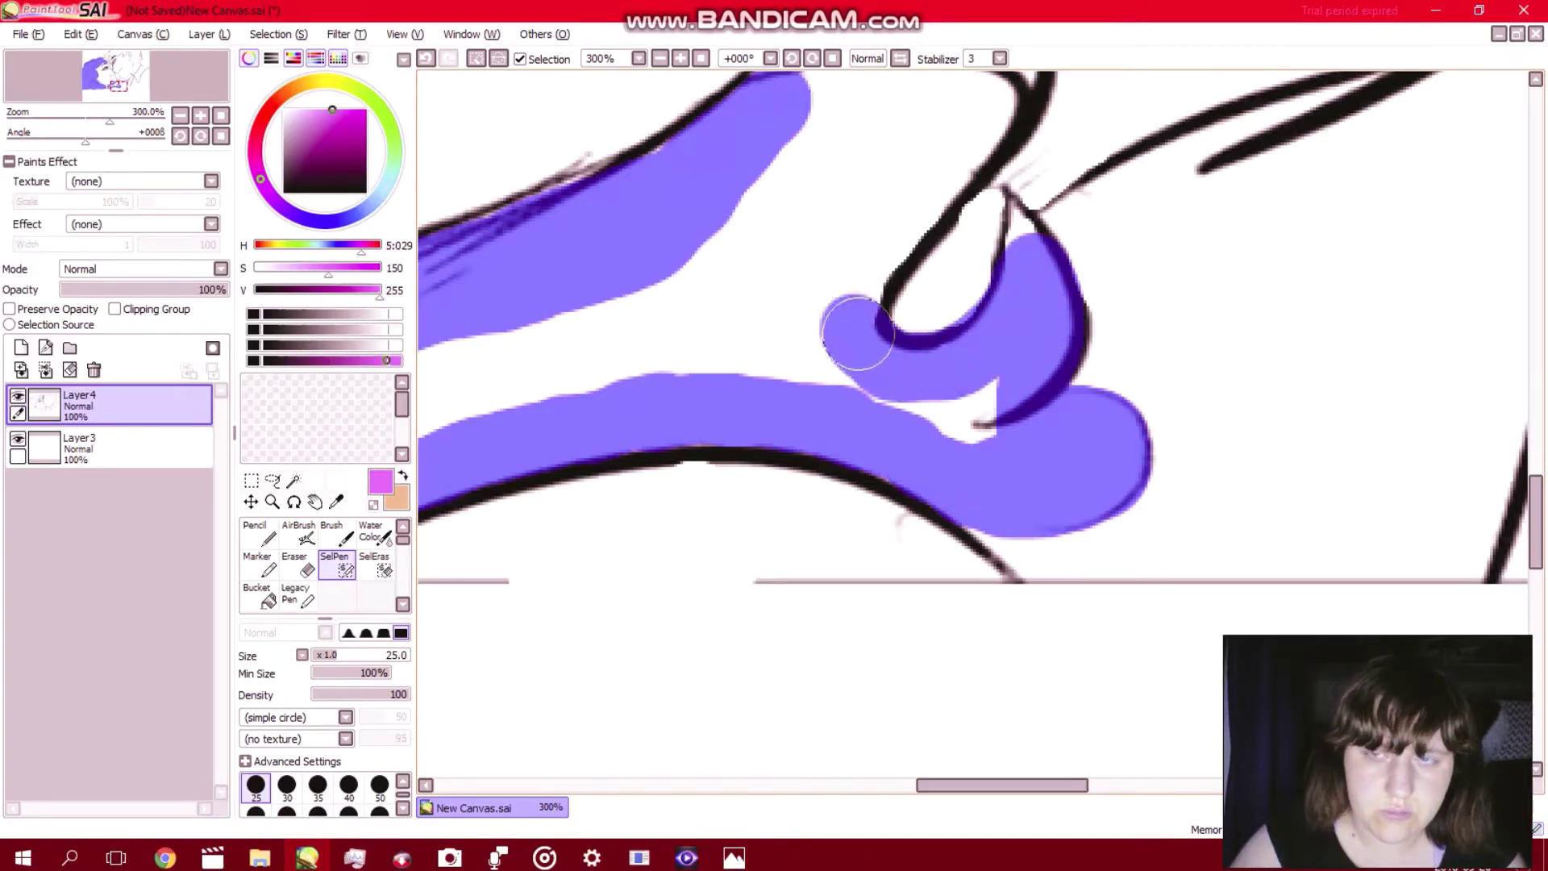
mouse_move(988, 121)
mouse_down()
mouse_move(1001, 107)
mouse_move(873, 266)
mouse_move(850, 346)
mouse_move(947, 422)
mouse_move(984, 403)
mouse_up()
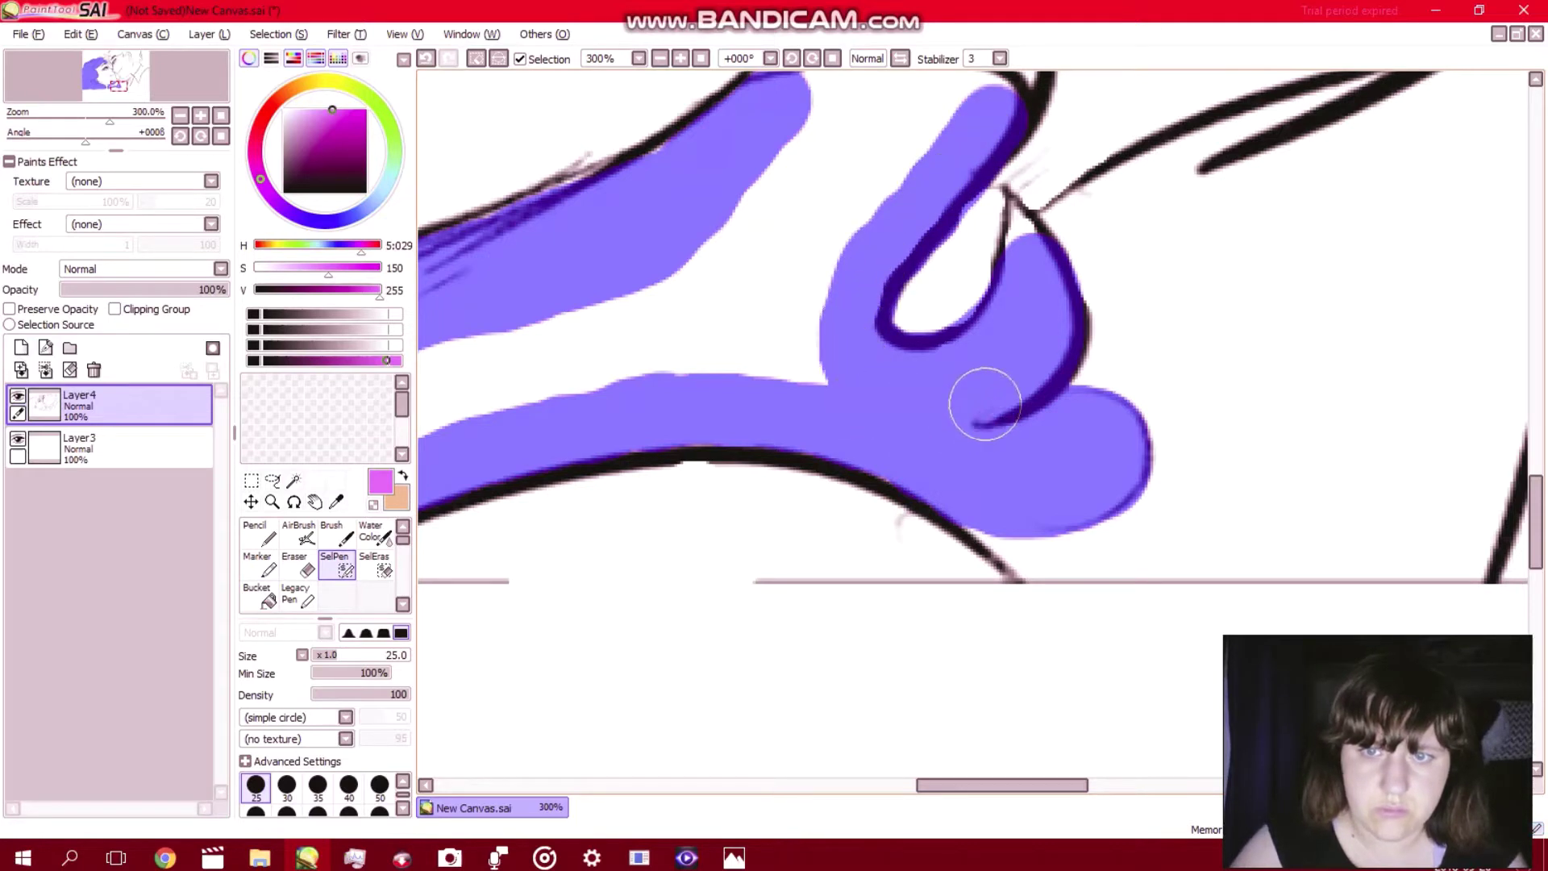
scroll(984, 403, up, 5)
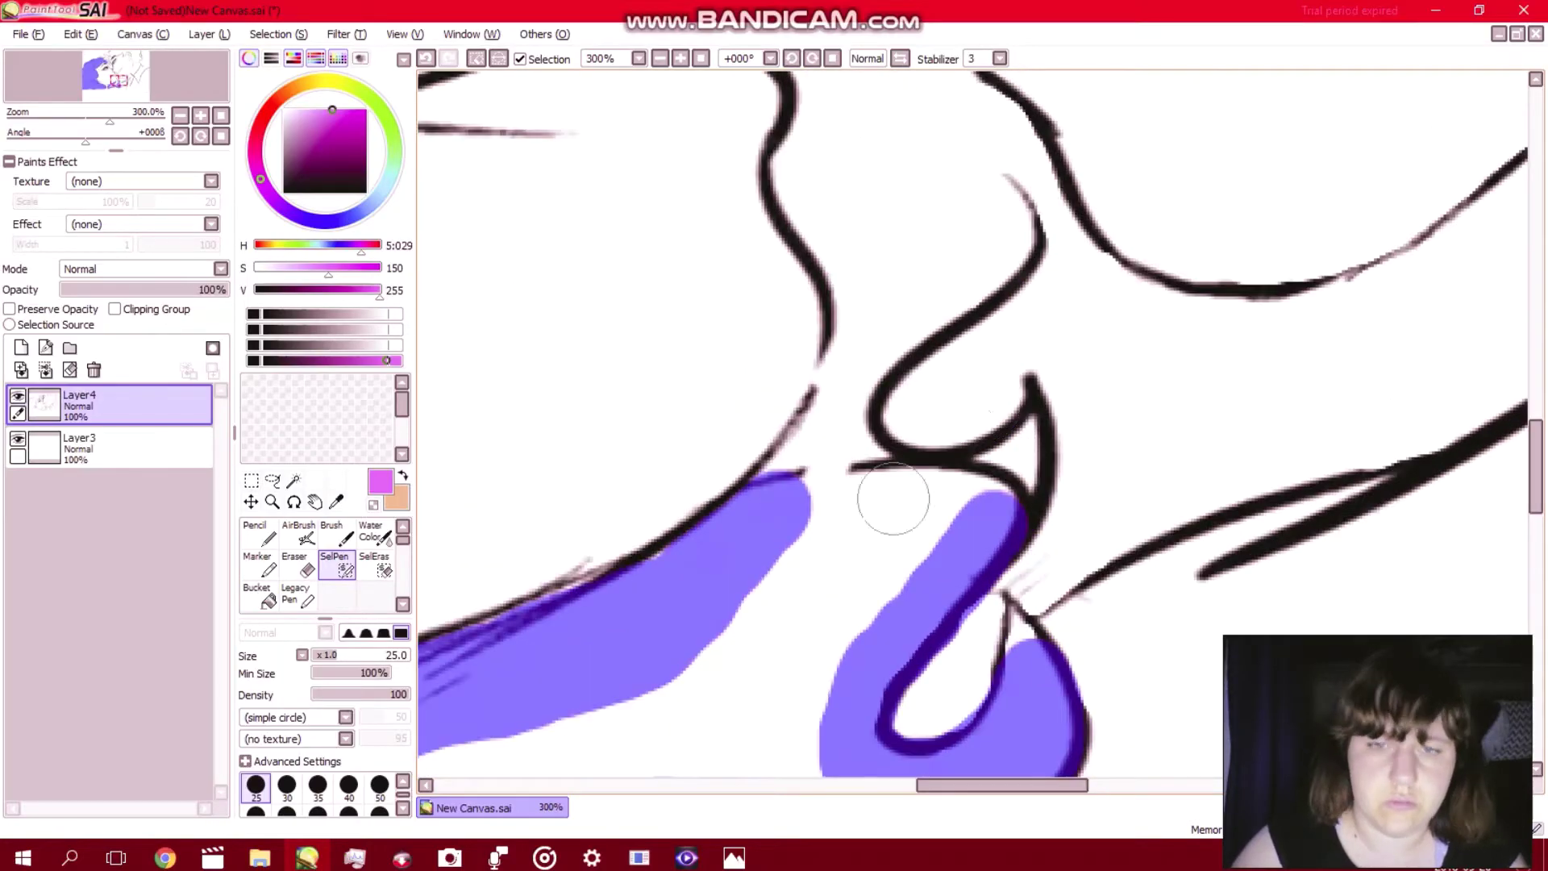
mouse_move(925, 486)
mouse_down()
mouse_move(1006, 475)
mouse_move(1023, 452)
mouse_move(1004, 521)
mouse_move(952, 551)
mouse_move(1005, 468)
mouse_move(911, 480)
mouse_move(863, 448)
mouse_move(849, 413)
mouse_move(895, 335)
mouse_move(998, 257)
mouse_move(980, 198)
mouse_up()
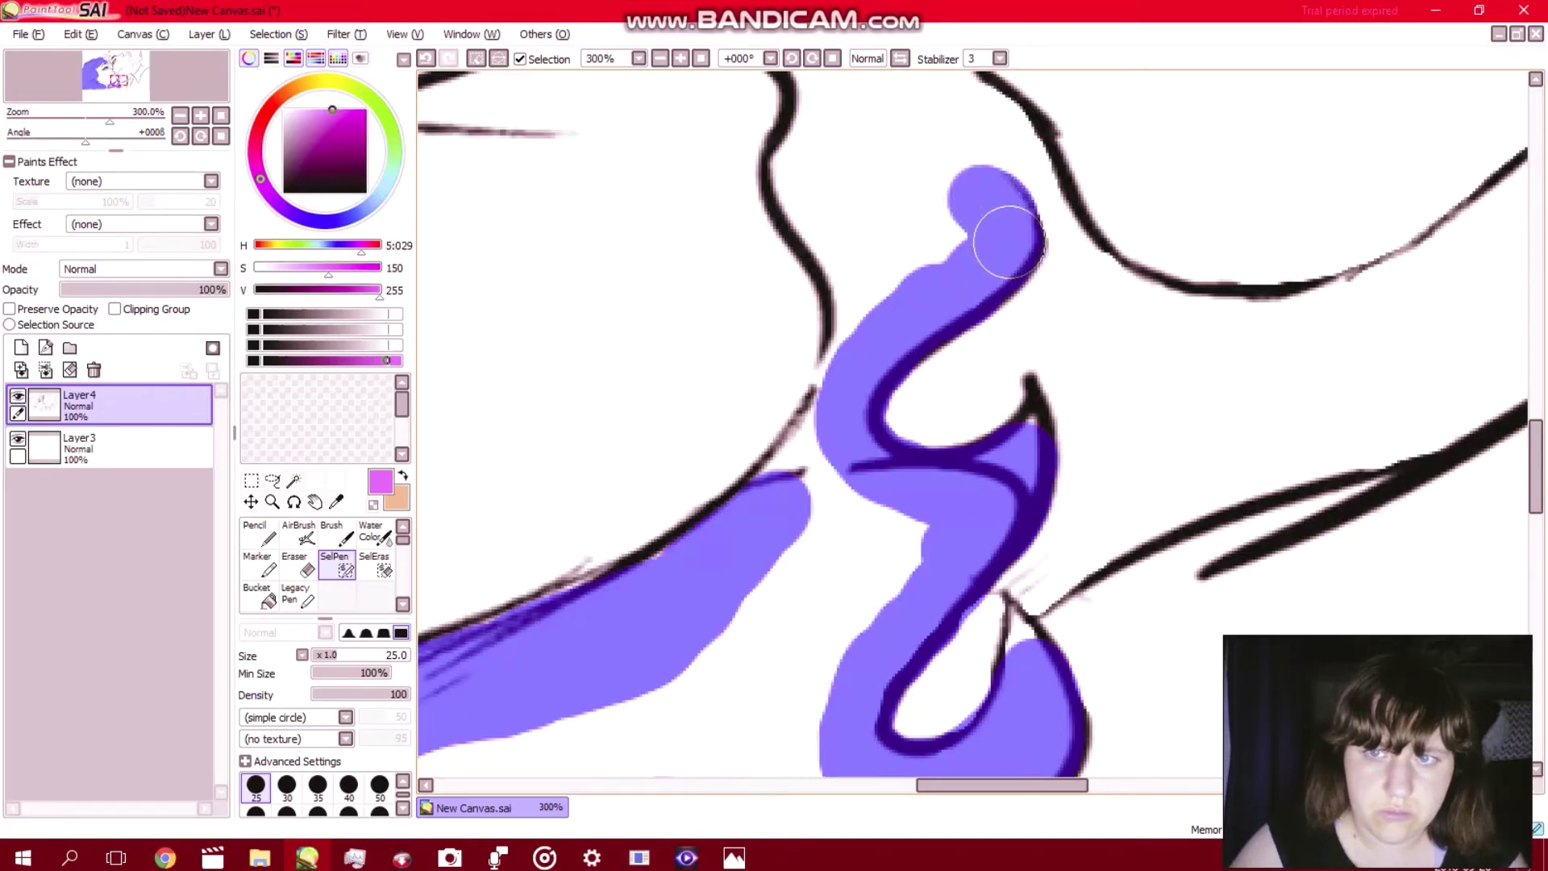
Select the upper part of the curly strand between the two faces, filling it along the left character's lip and chin line.
scroll(1012, 245, up, 5)
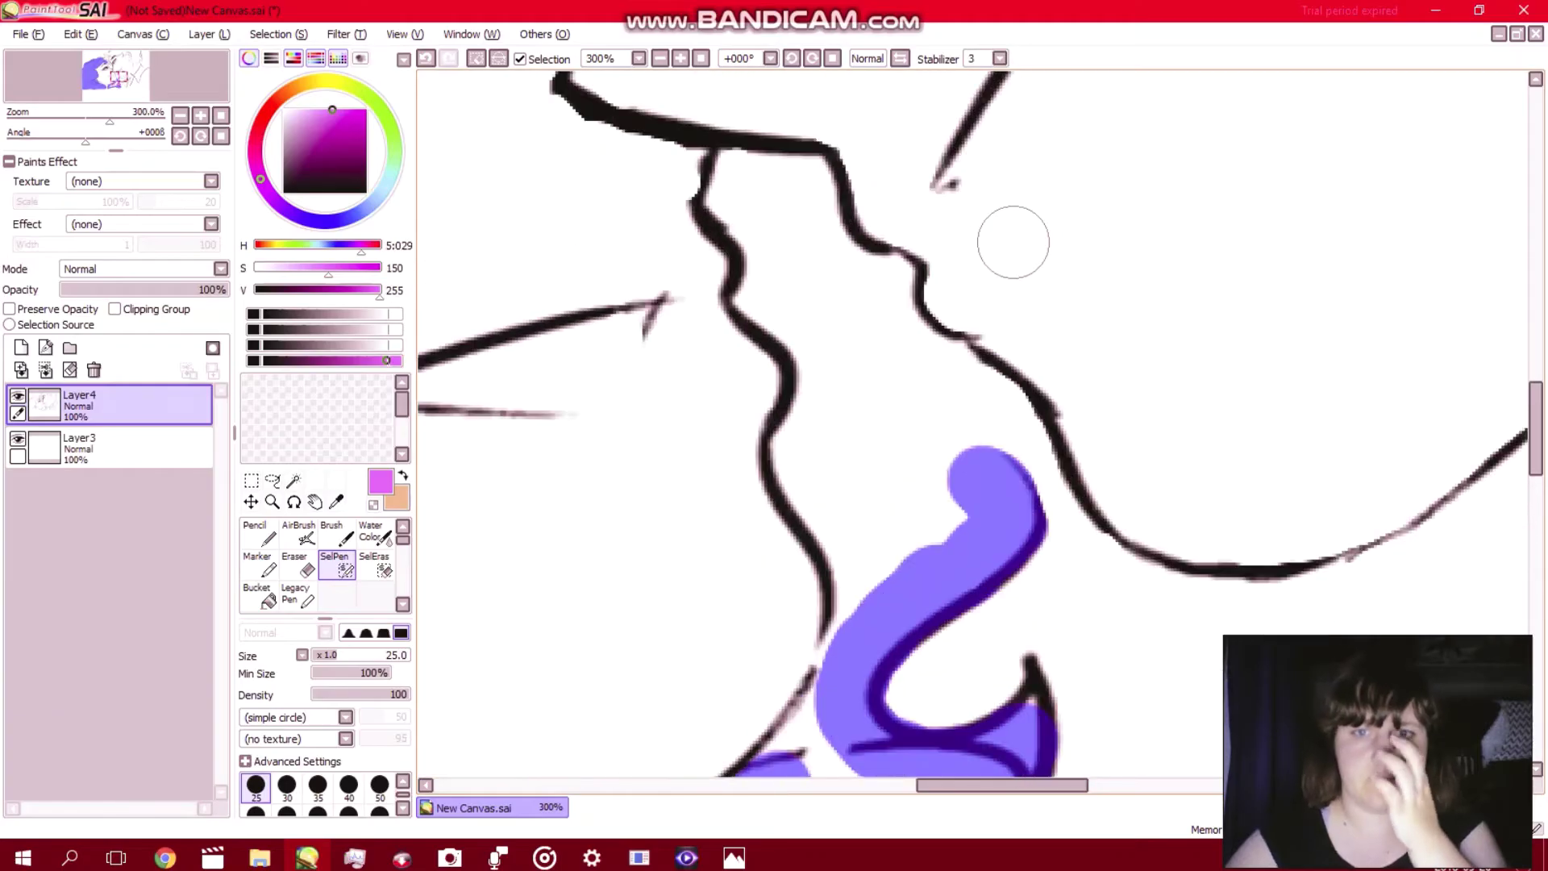
mouse_move(978, 470)
mouse_down()
mouse_move(861, 394)
mouse_move(837, 268)
mouse_move(736, 195)
mouse_up()
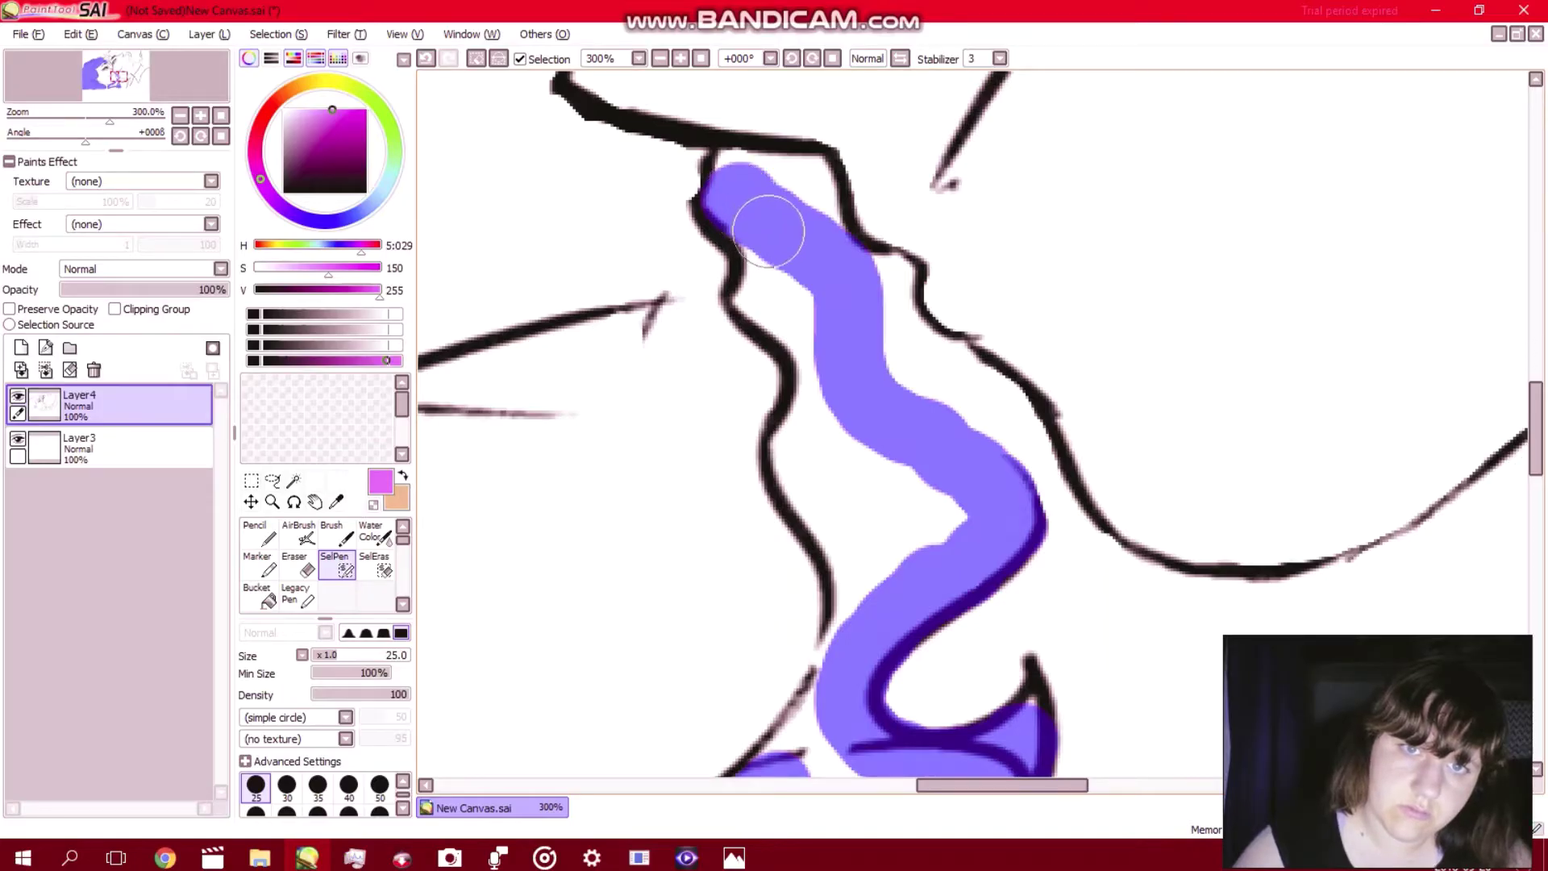
mouse_move(768, 232)
mouse_down()
mouse_move(768, 293)
mouse_move(831, 360)
mouse_move(805, 460)
mouse_move(868, 581)
mouse_move(844, 714)
mouse_move(804, 770)
mouse_move(840, 719)
mouse_move(856, 646)
mouse_move(835, 721)
mouse_move(784, 762)
mouse_move(963, 506)
mouse_move(872, 434)
mouse_move(904, 526)
mouse_up()
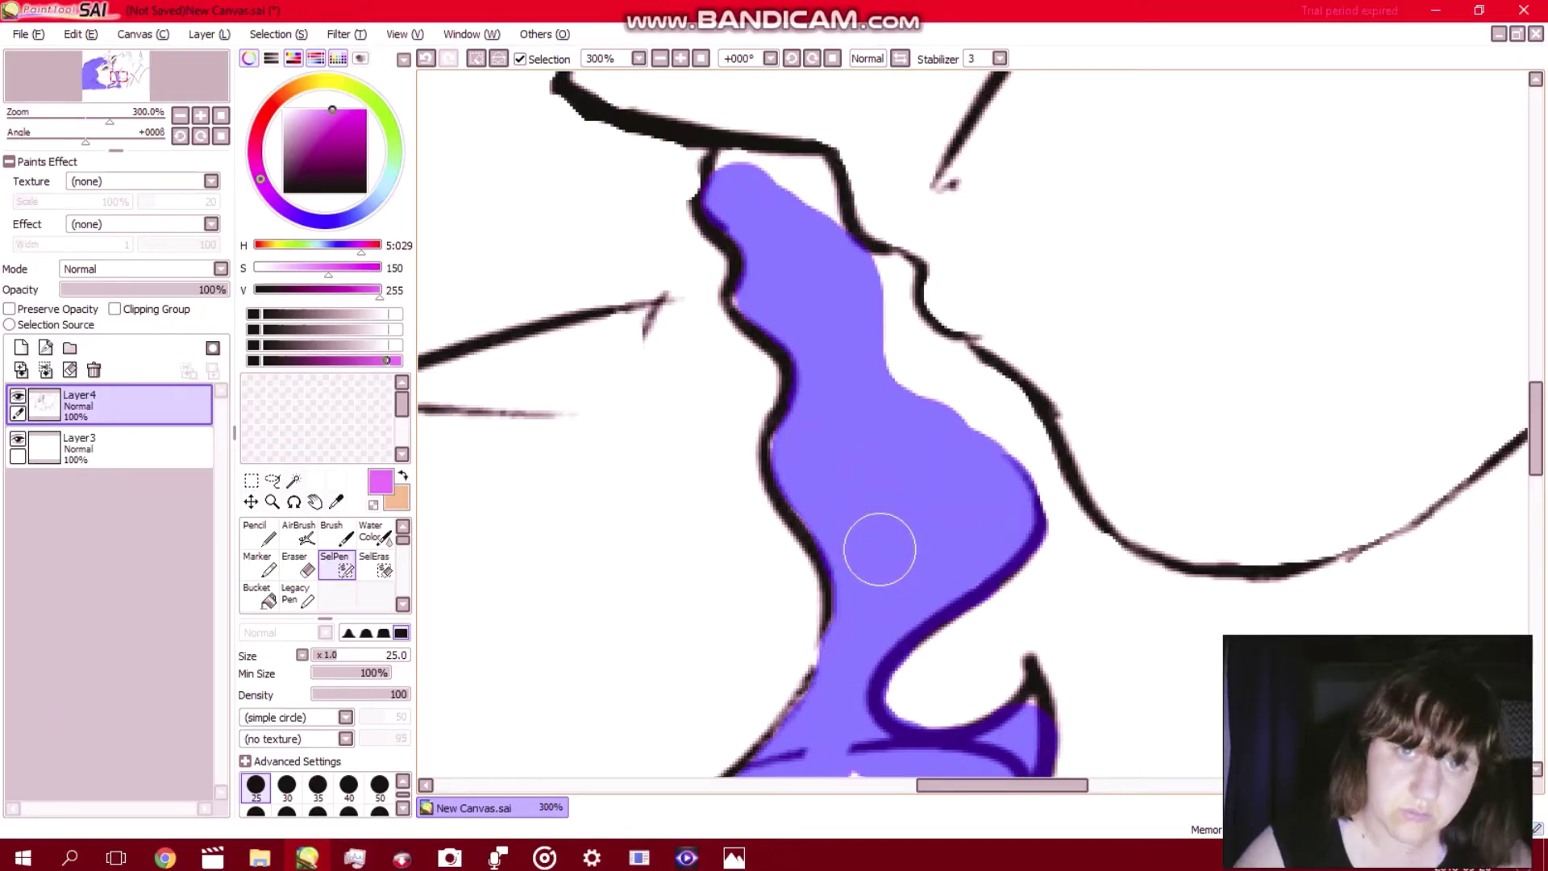
Set the selection pen size to 10 and fill the strand's narrow upper corner below the nose line.
key(bracketleft)
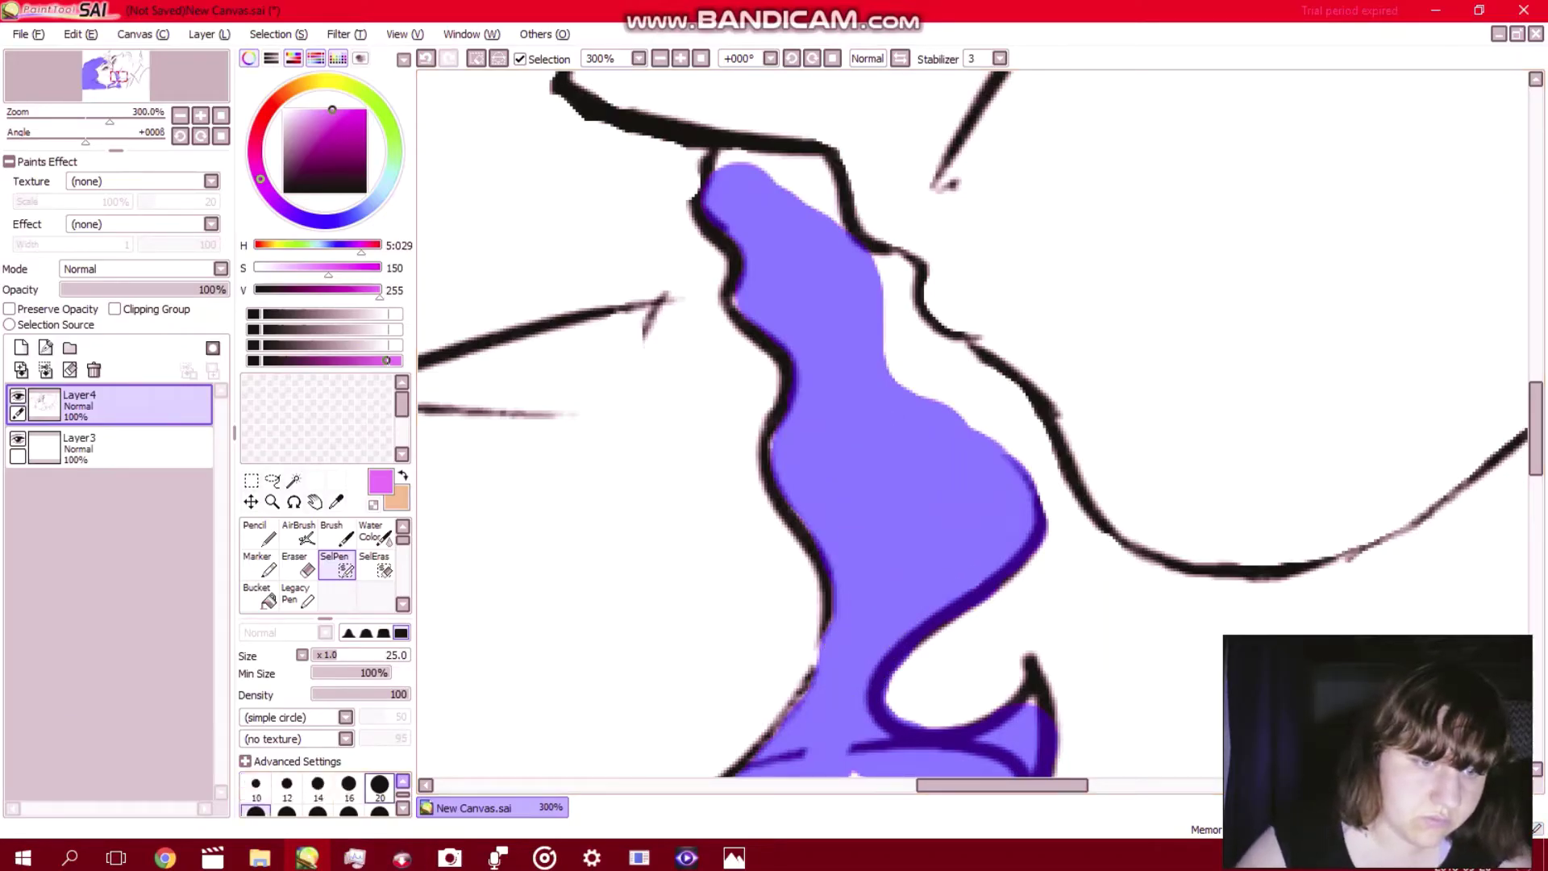
click(255, 787)
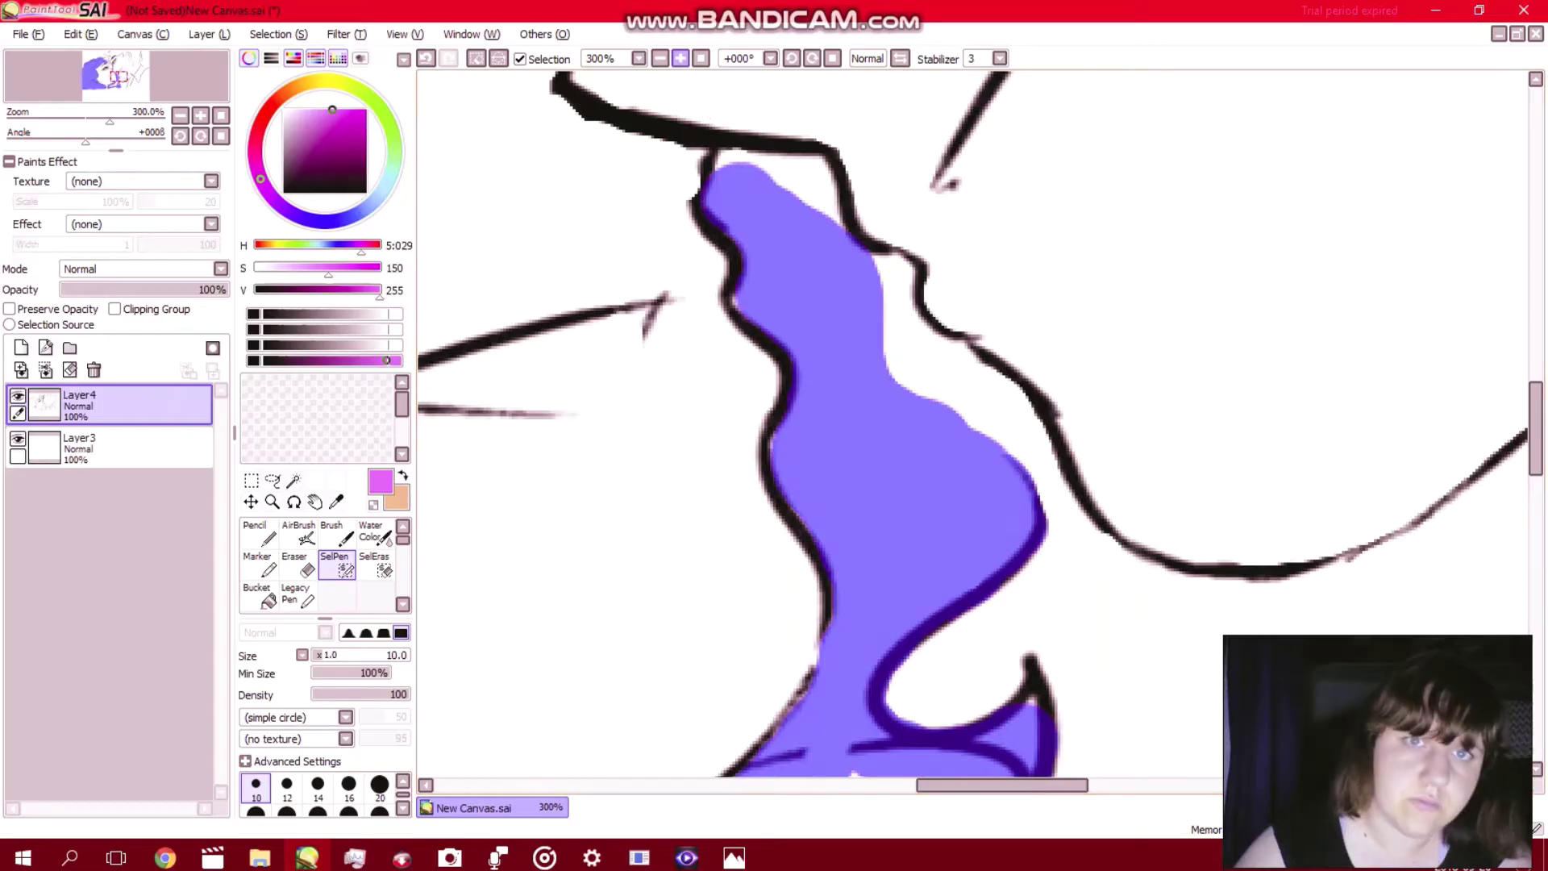
scroll(935, 201, up, 4)
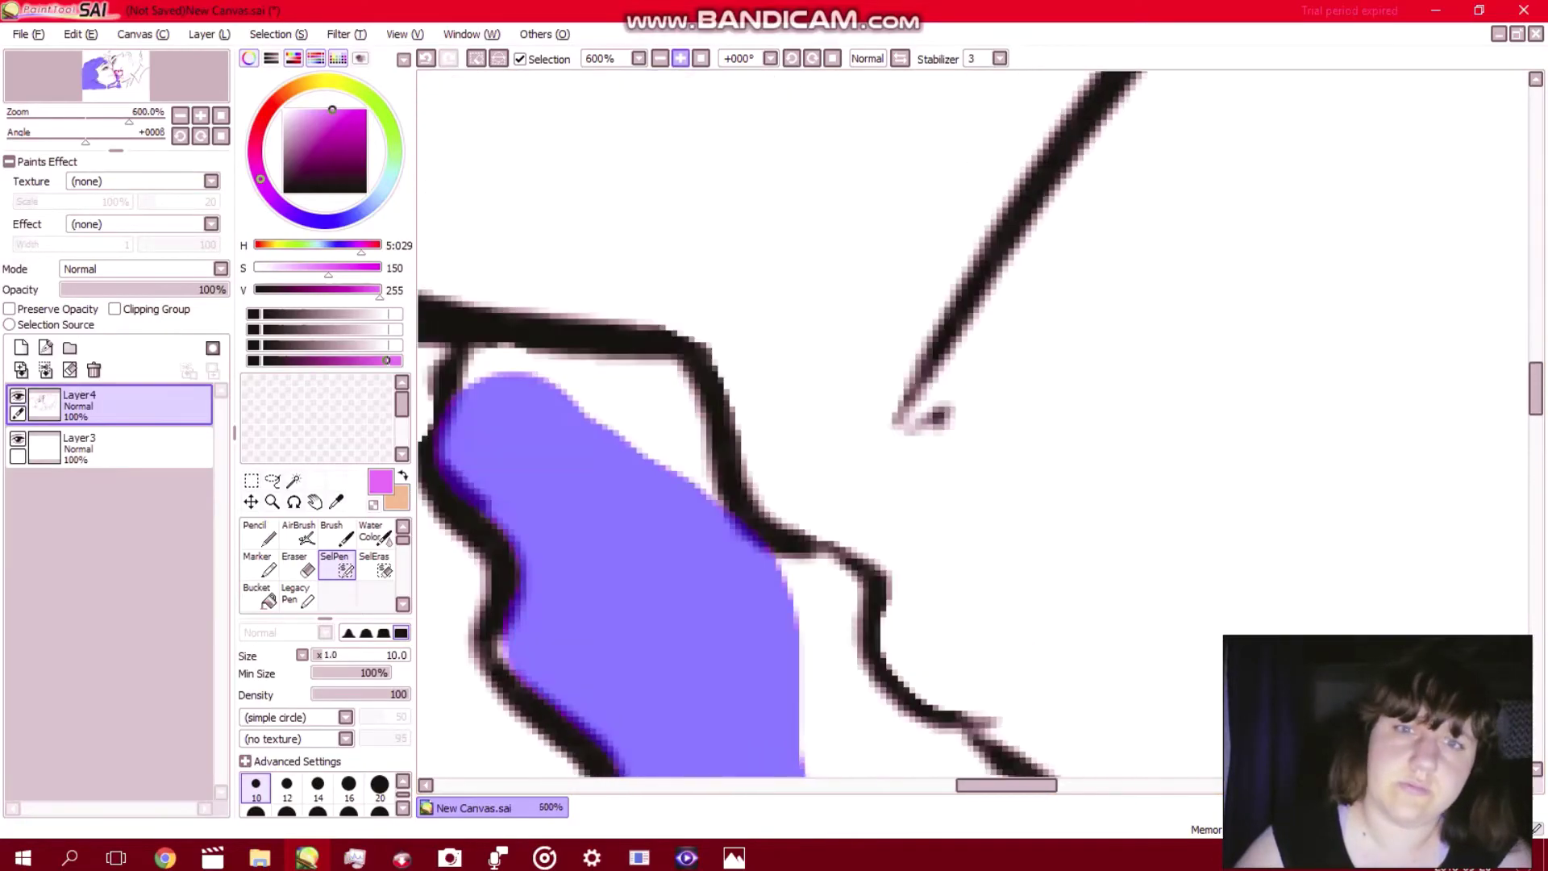
key(Up)
key(Left)
key(Left)
key(Left)
key(Left)
key(Left)
key(Left)
key(Left)
key(Left)
key(Left)
key(Left)
key(Left)
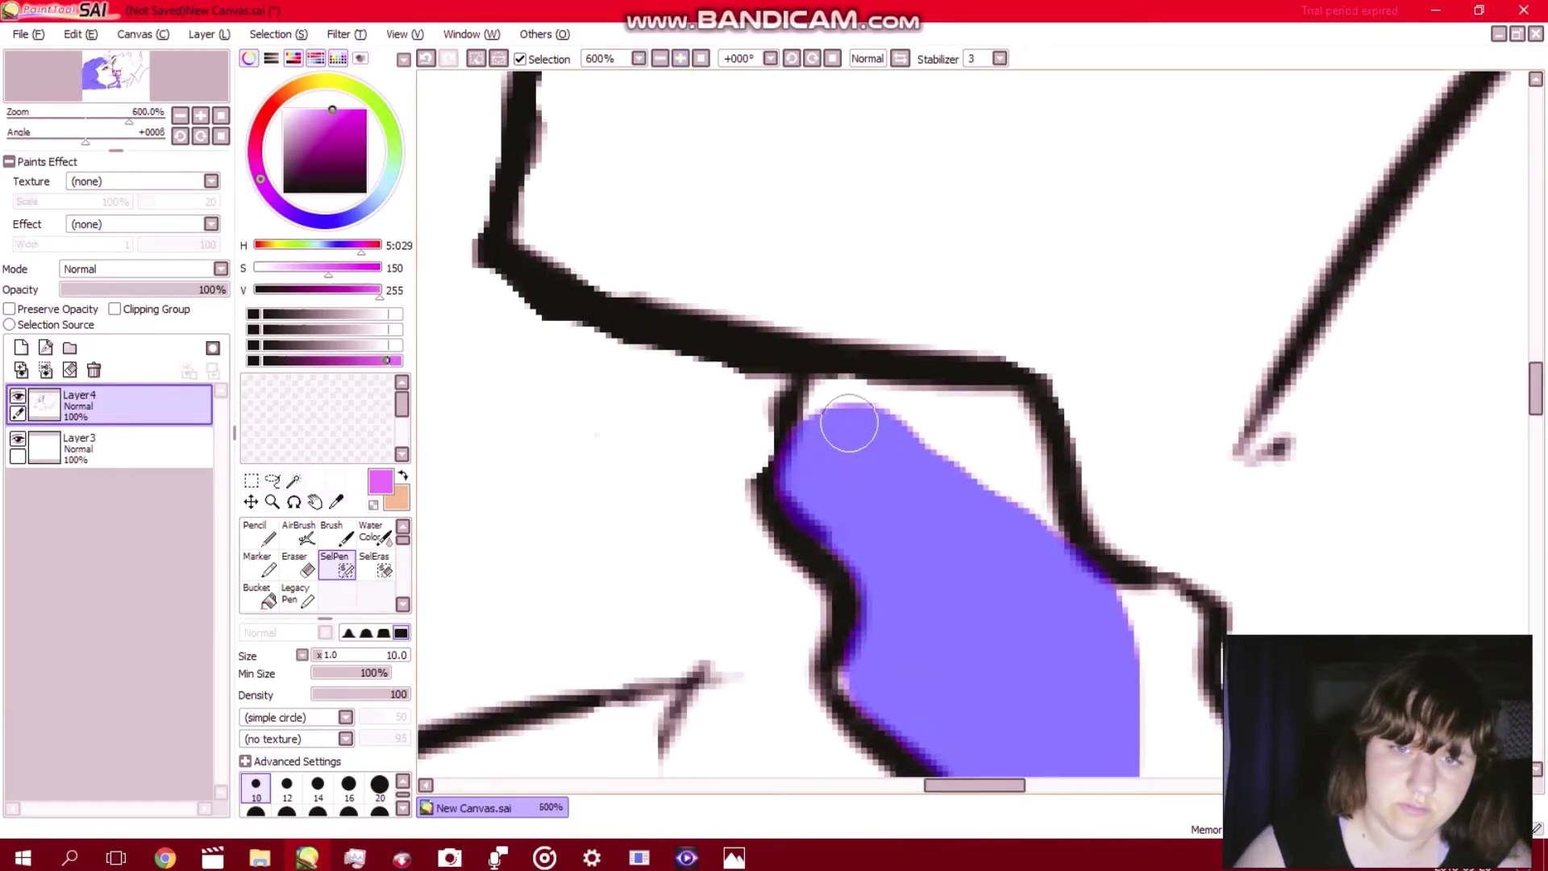
mouse_move(848, 422)
mouse_down()
mouse_move(830, 407)
mouse_move(818, 420)
mouse_up()
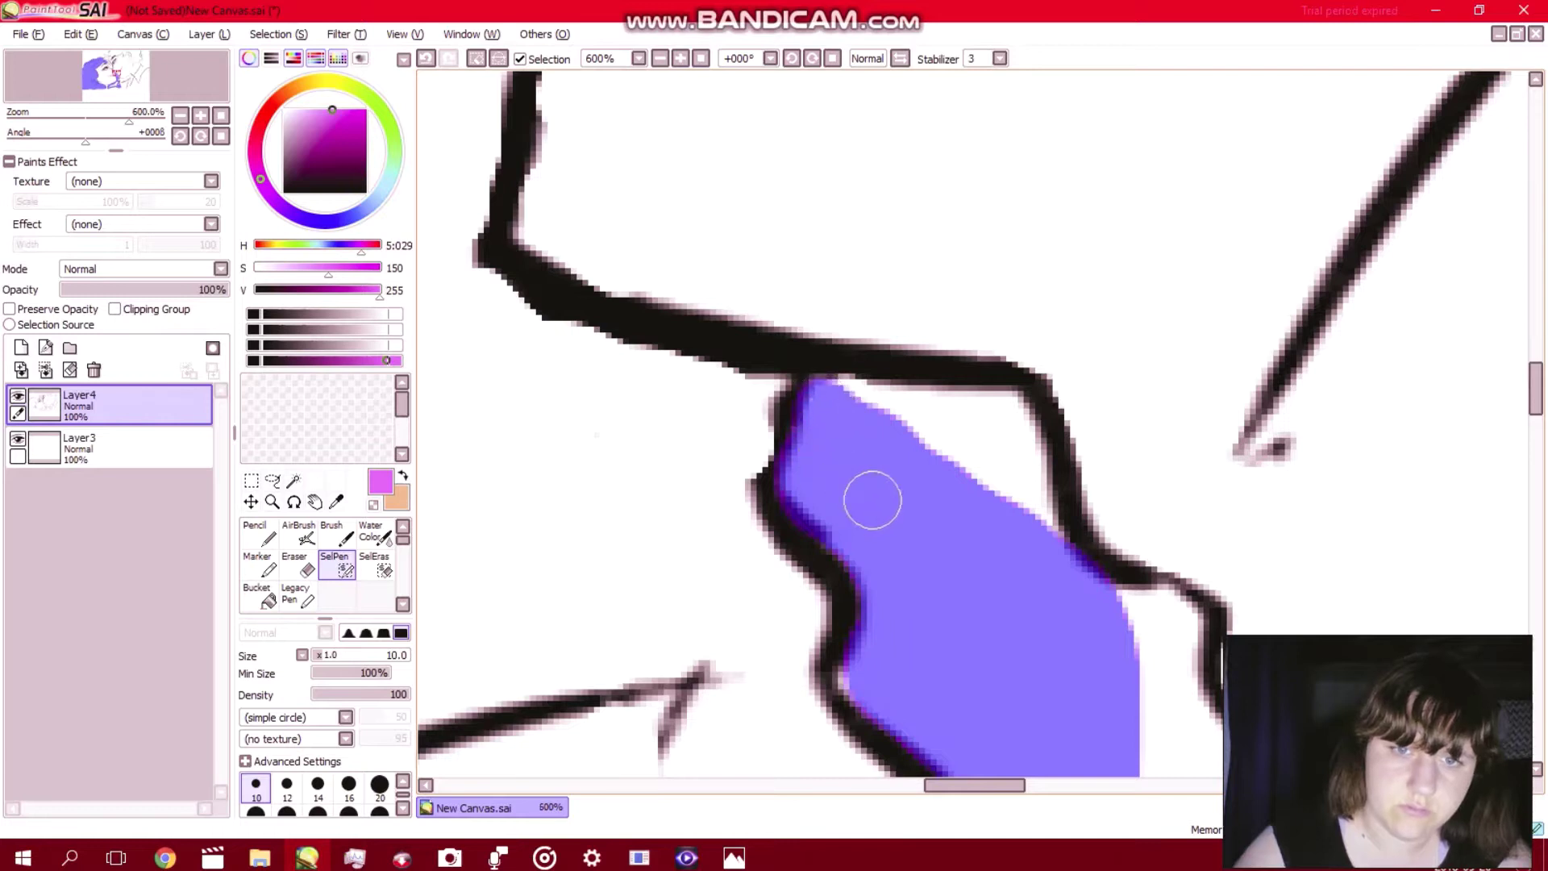
Extend the selection into the pointed tip of the curly strand's middle curl.
scroll(872, 500, down, 5)
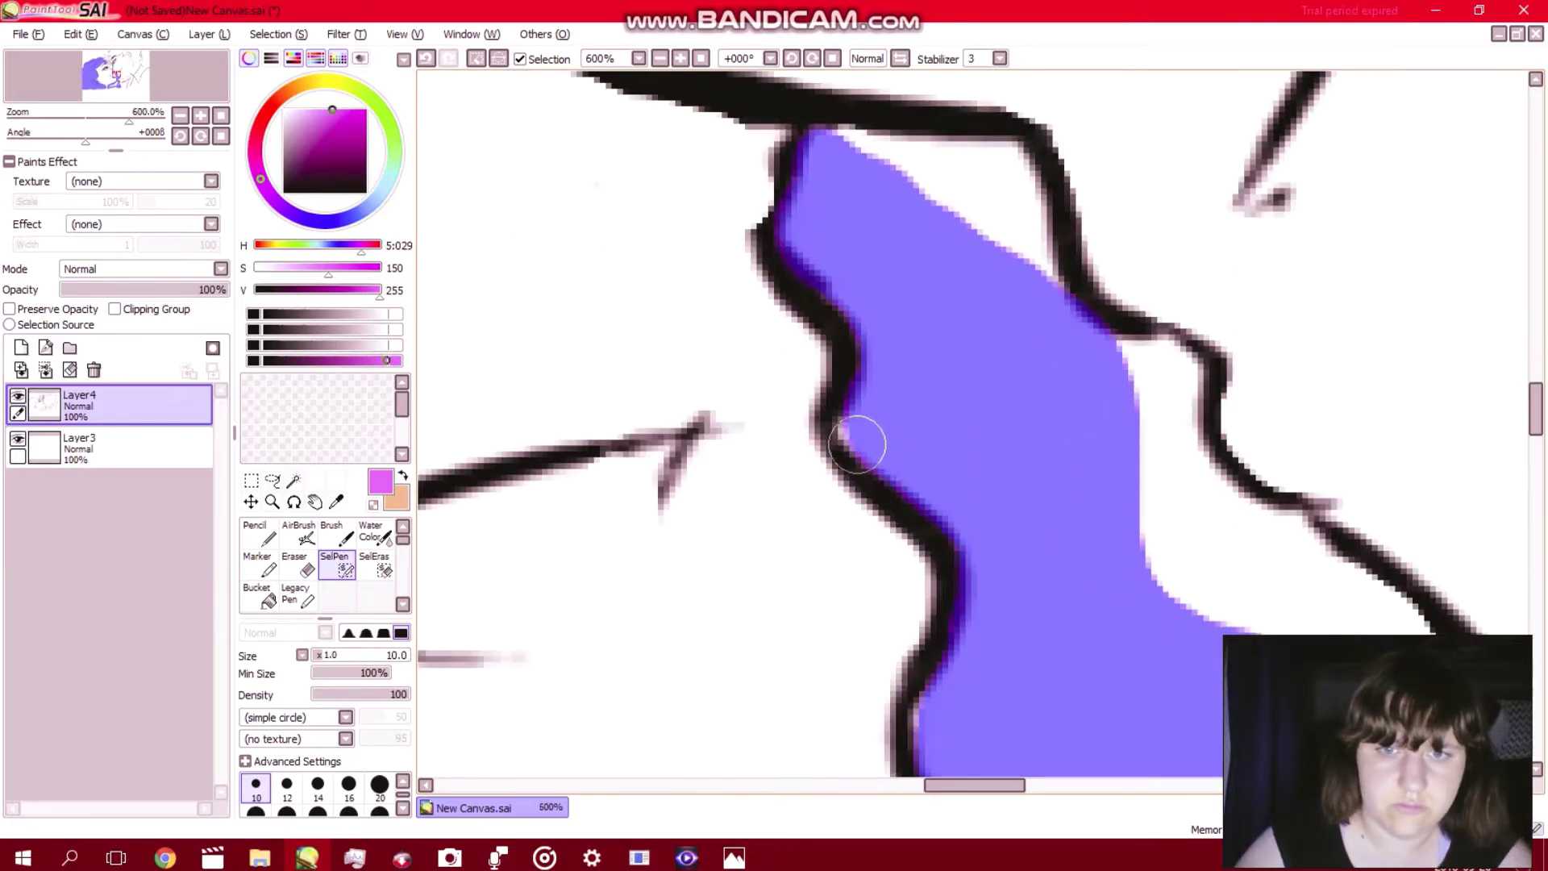
scroll(857, 431, down, 1)
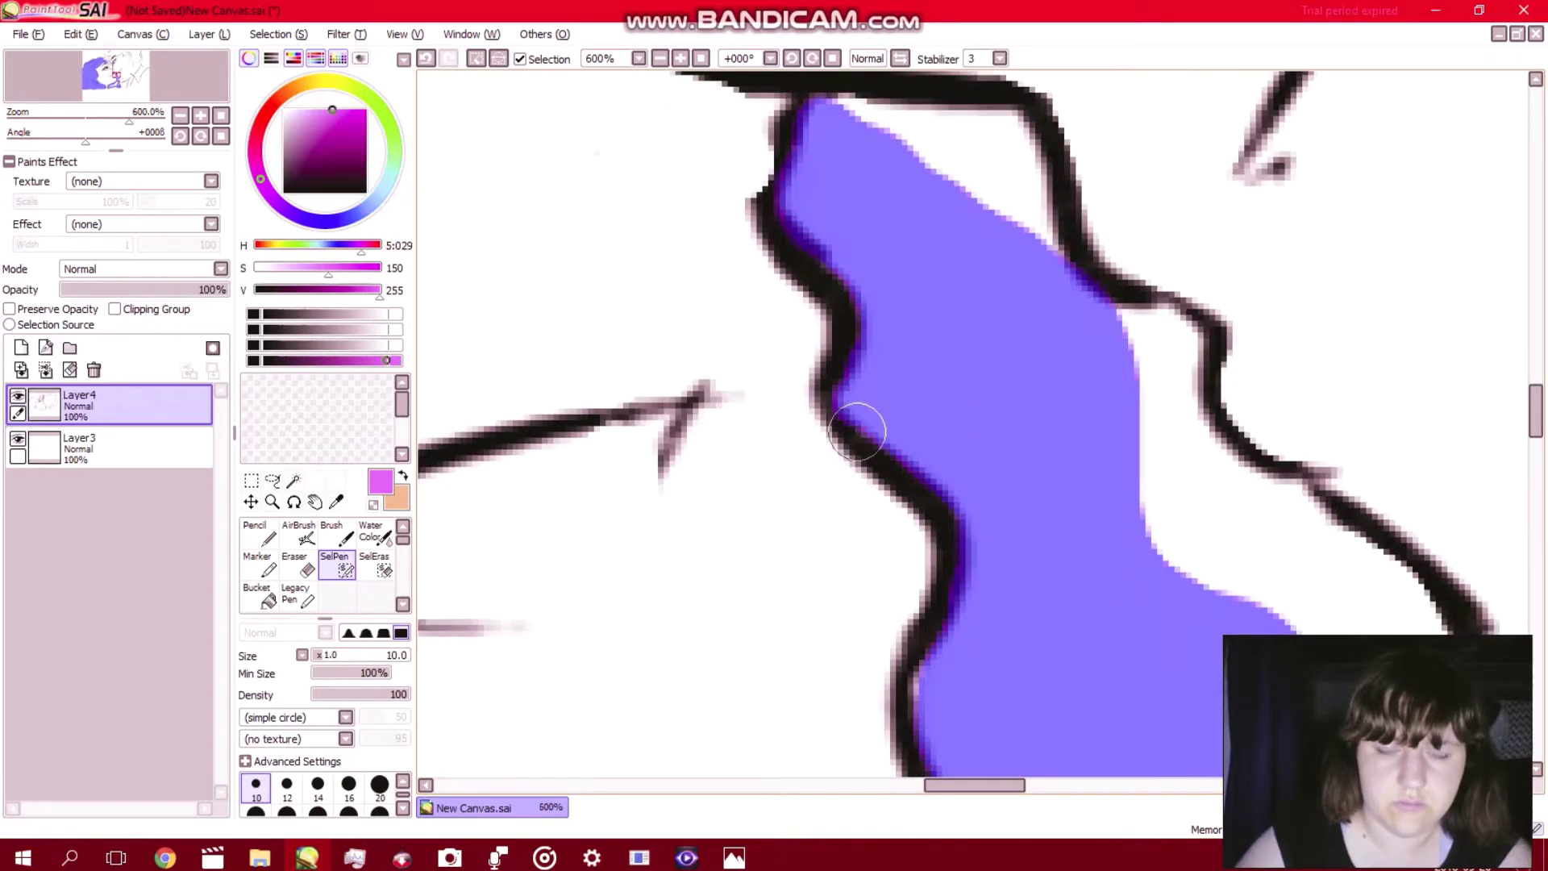
scroll(857, 432, right, 8)
scroll(857, 431, down, 10)
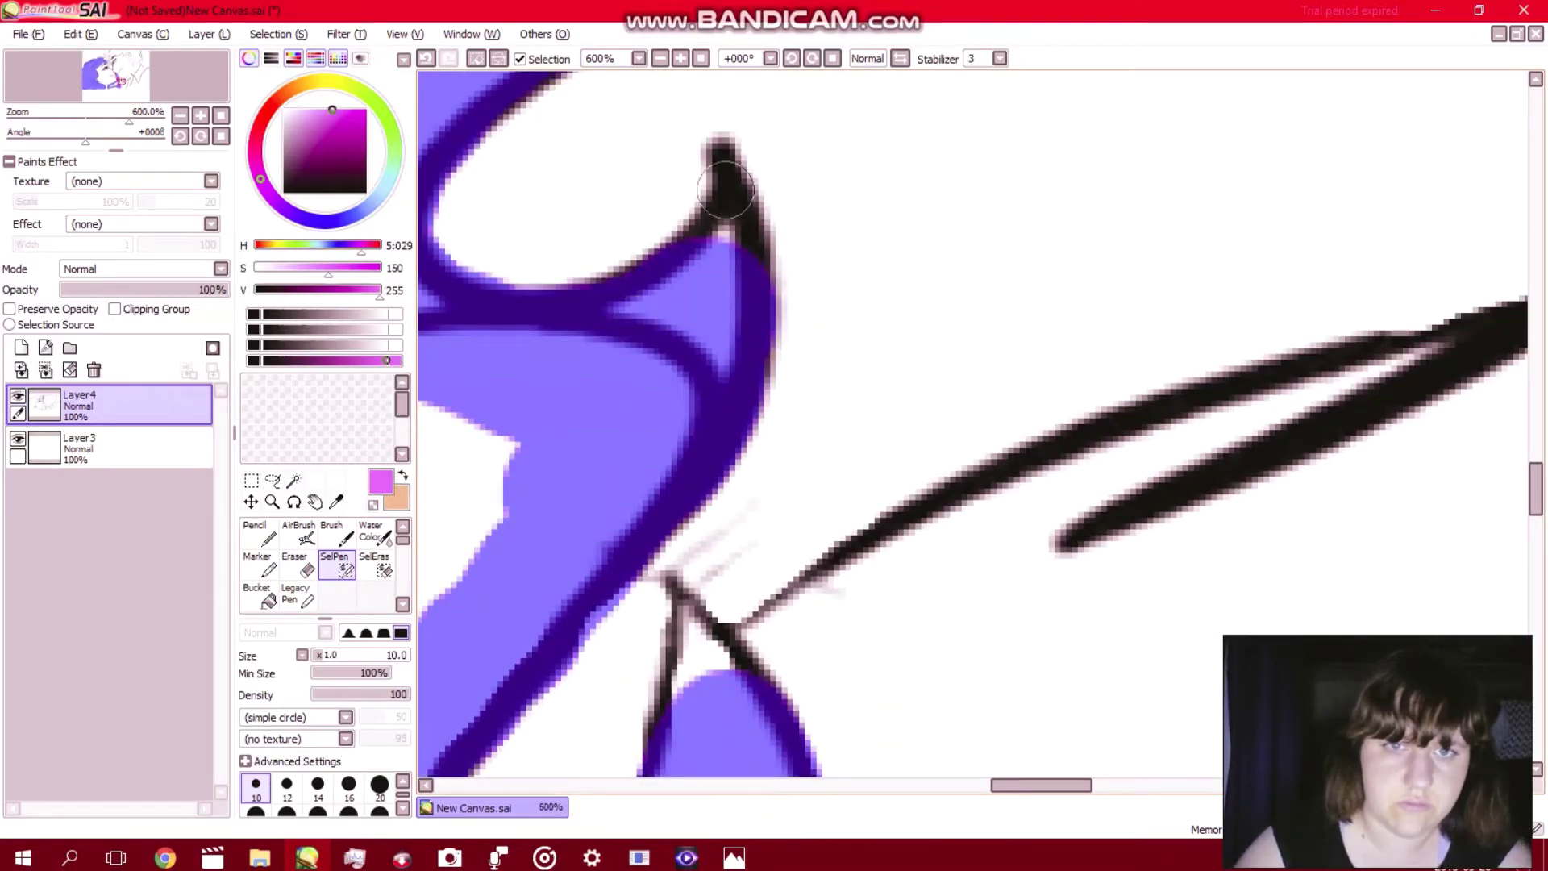
mouse_move(726, 189)
mouse_down()
mouse_move(723, 171)
mouse_move(730, 220)
mouse_up()
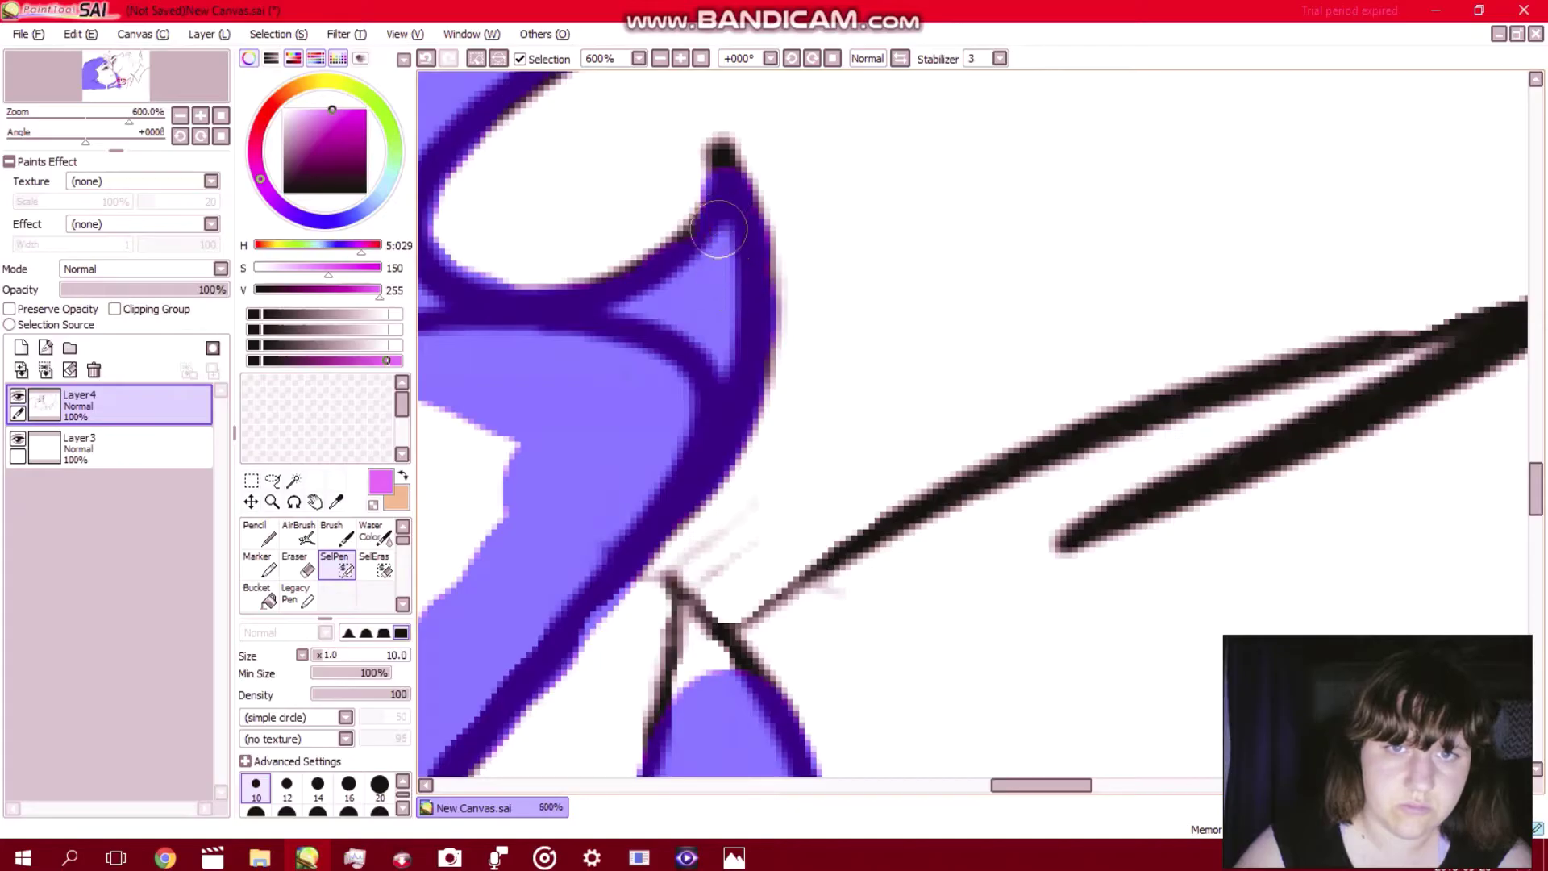
drag(728, 166, 728, 313)
Fill the selection into the pointed top of the lower curl, beside its unselected teardrop opening.
scroll(729, 315, left, 1)
scroll(729, 315, down, 4)
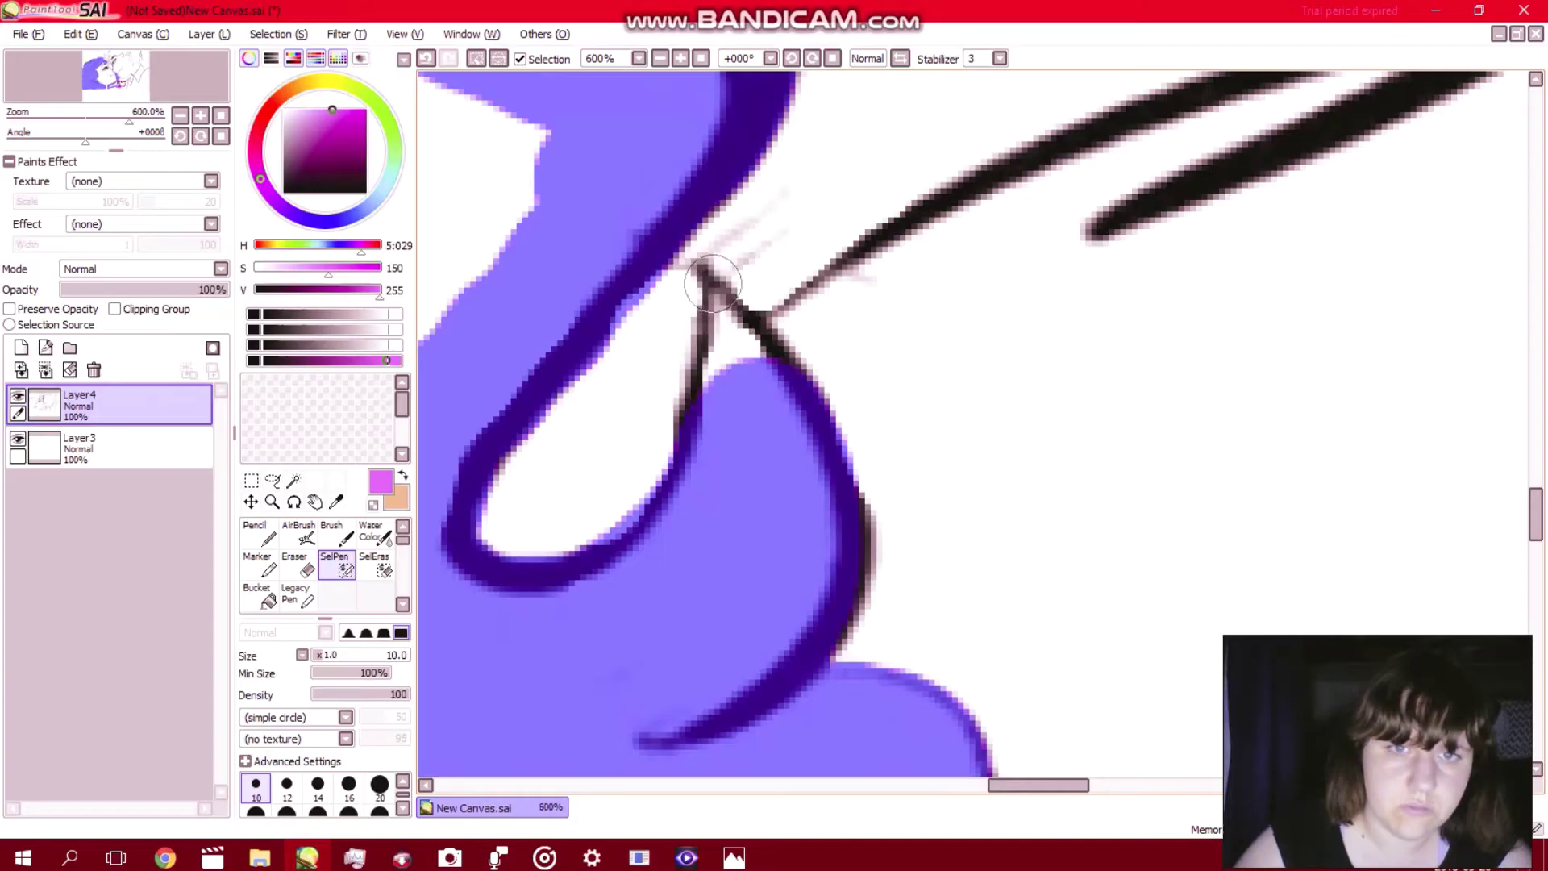
mouse_move(710, 283)
mouse_down()
mouse_move(772, 382)
mouse_move(722, 328)
mouse_move(680, 518)
mouse_up()
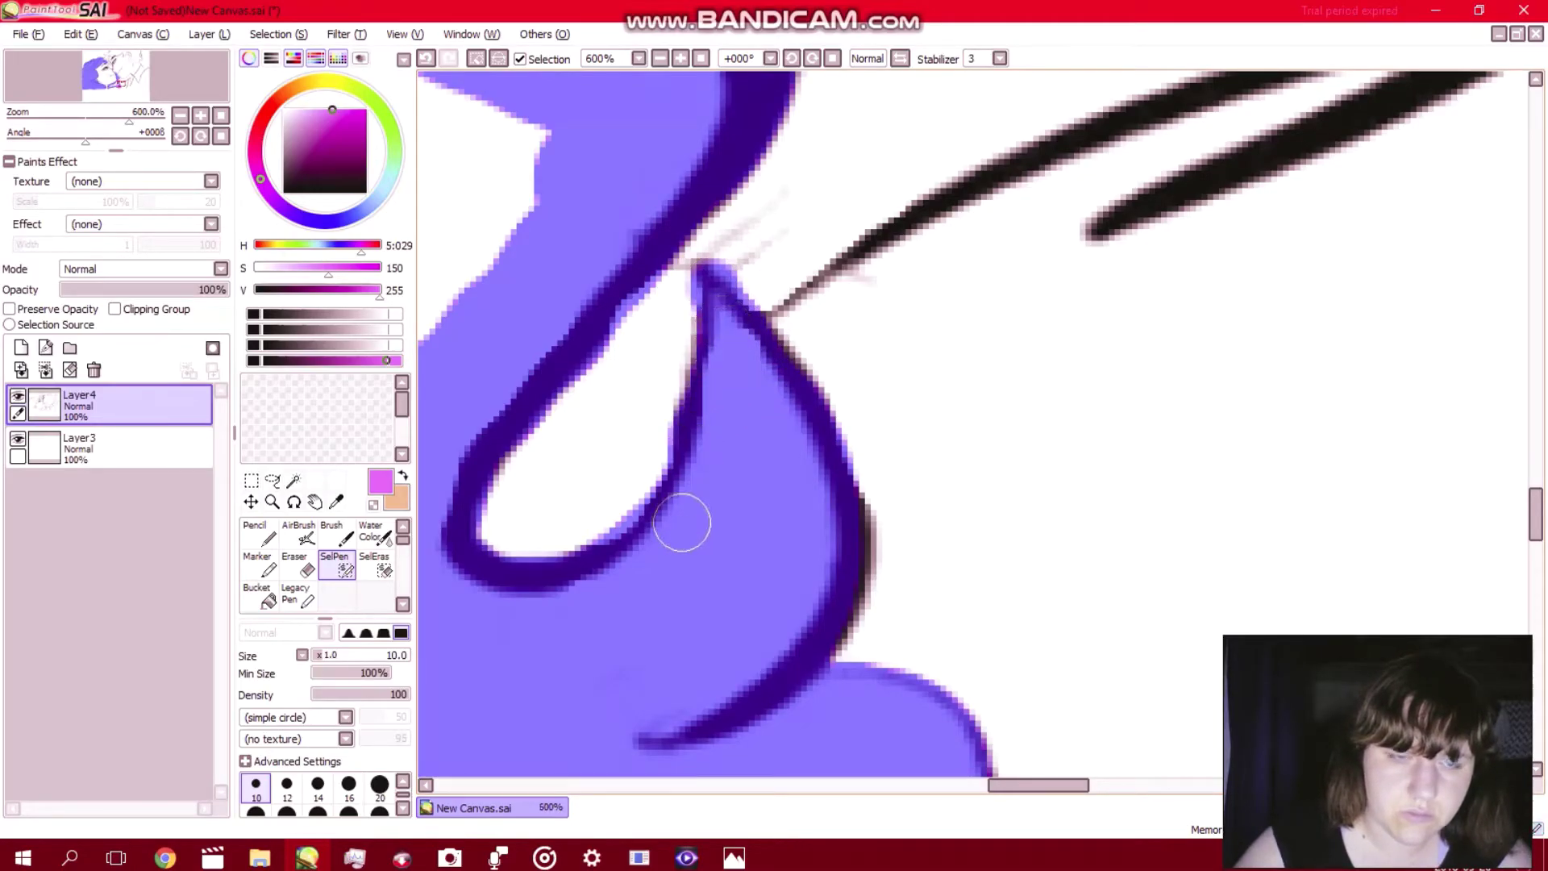
Set the selection eraser size to 5 and trim the selection overflow around the lower curl's pointed tip.
click(375, 565)
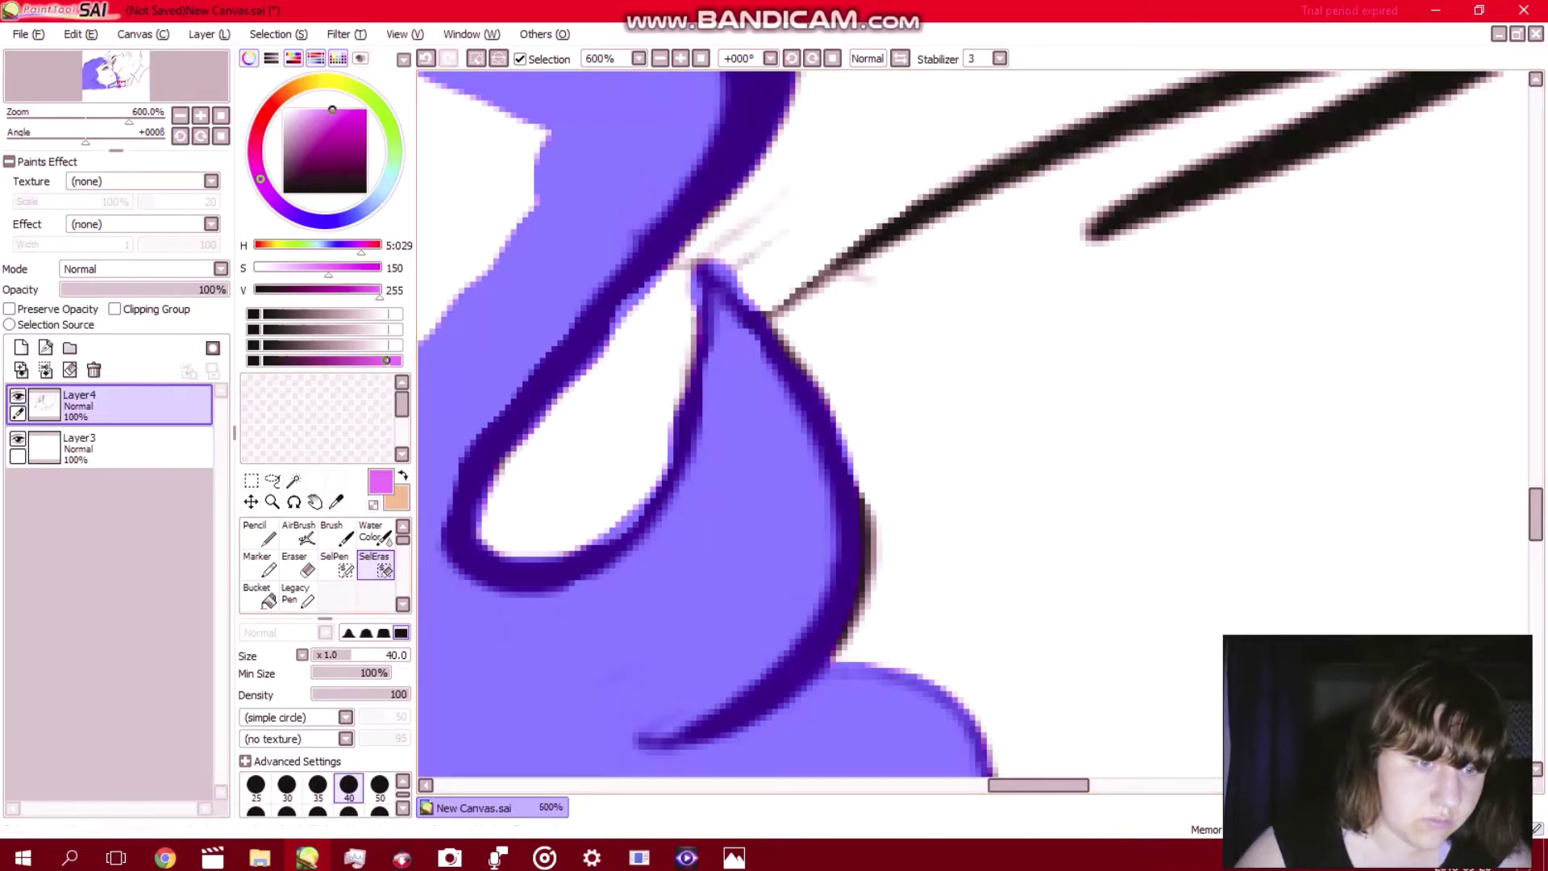
click(403, 781)
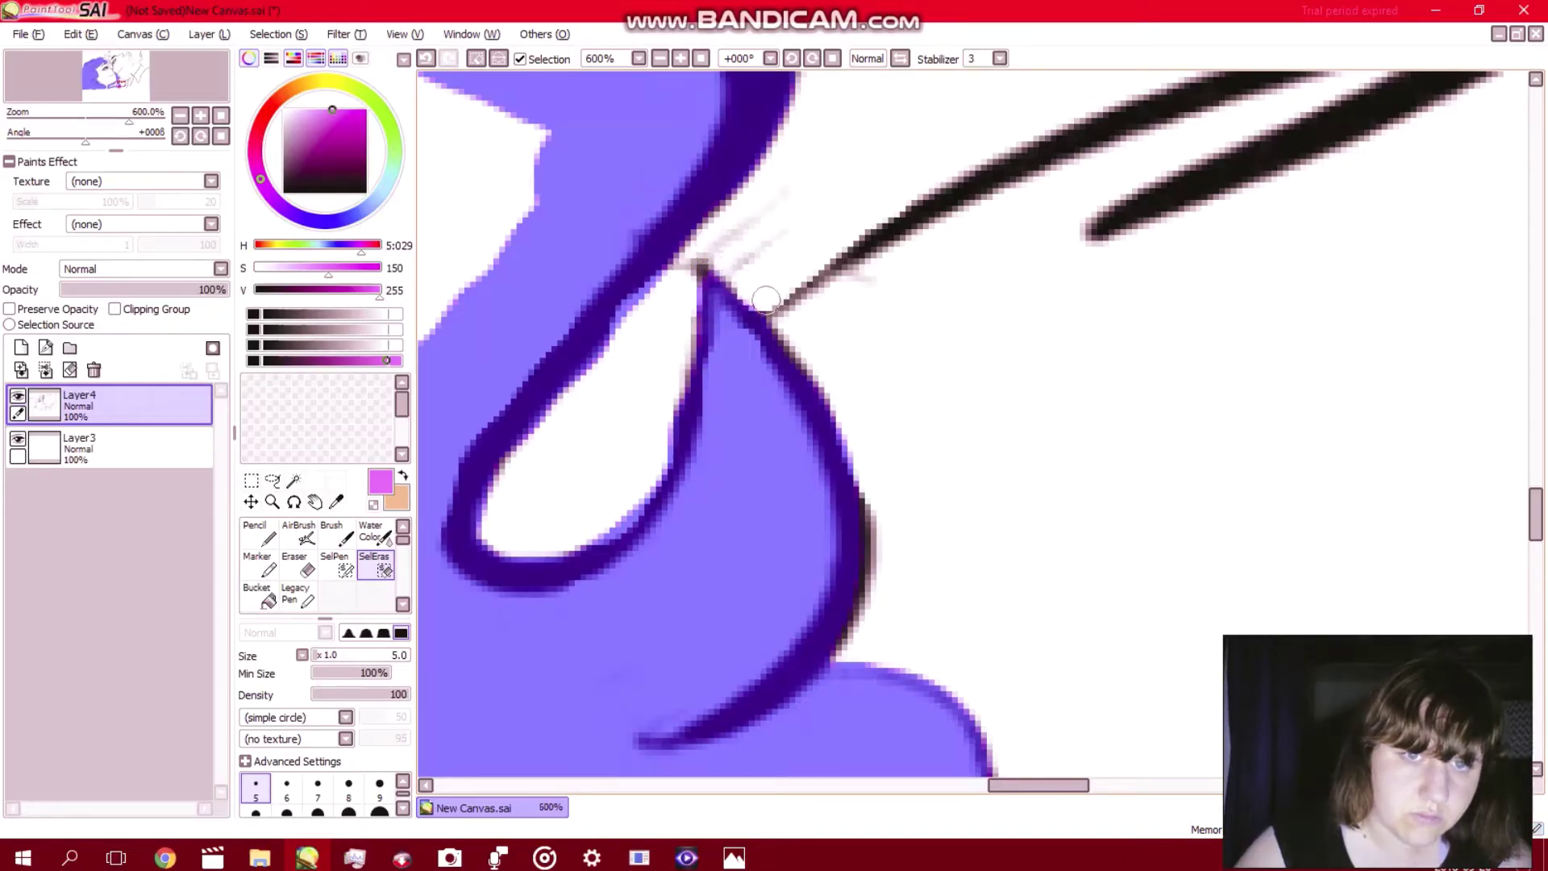
scroll(766, 300, up, 5)
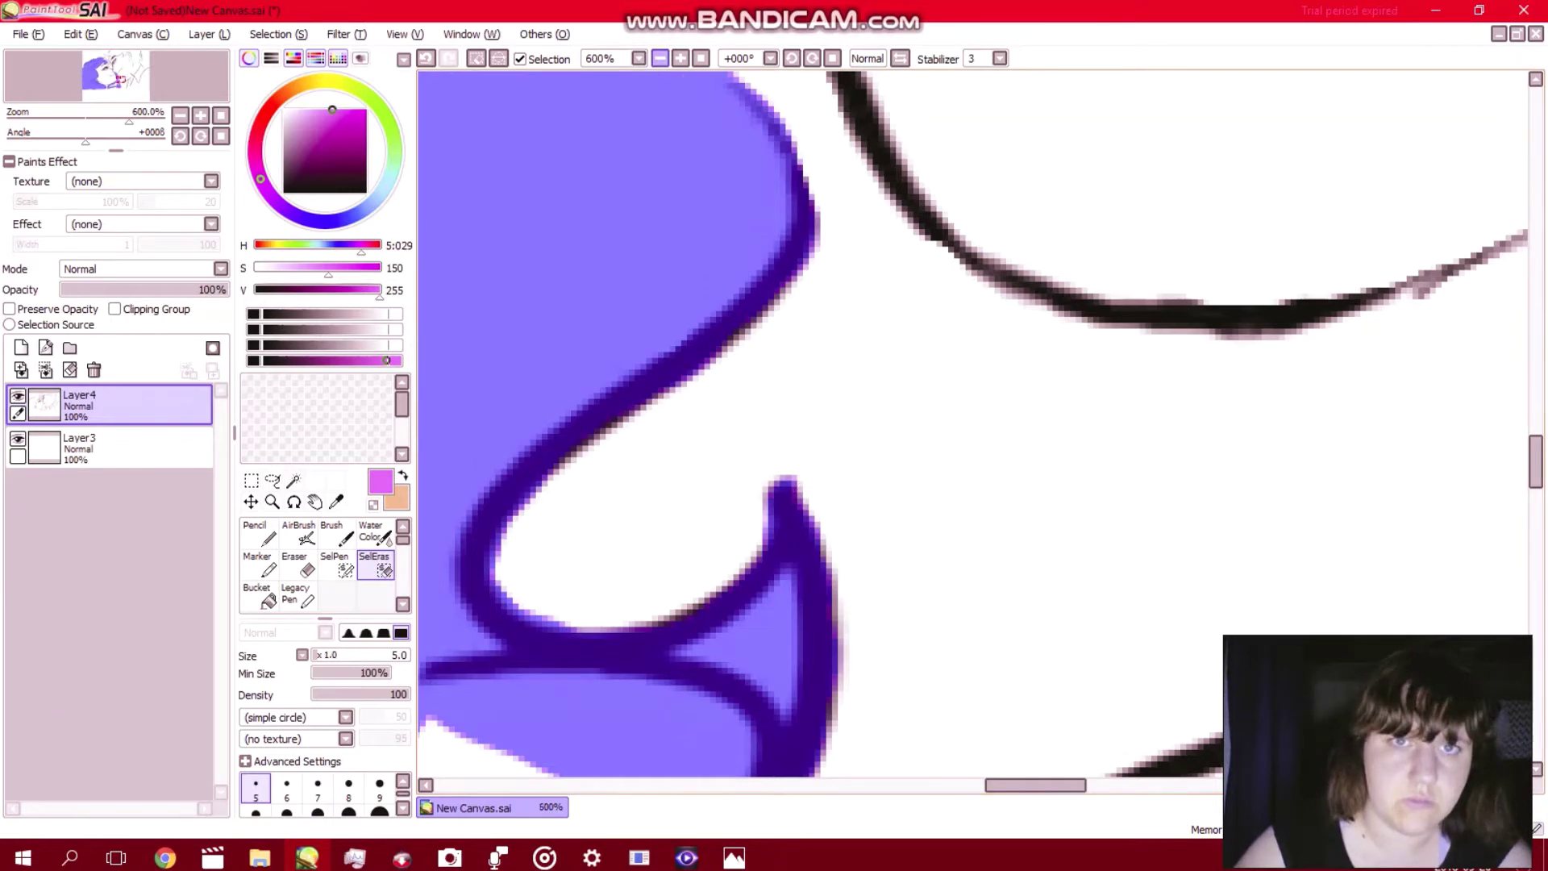
Fill the remaining unselected gaps inside the lower strand beneath the chin, enlarging the selection pen to size 50.
click(660, 59)
click(659, 59)
key(Left)
key(Left)
key(Left)
key(Left)
key(Left)
key(Left)
key(Left)
key(Down)
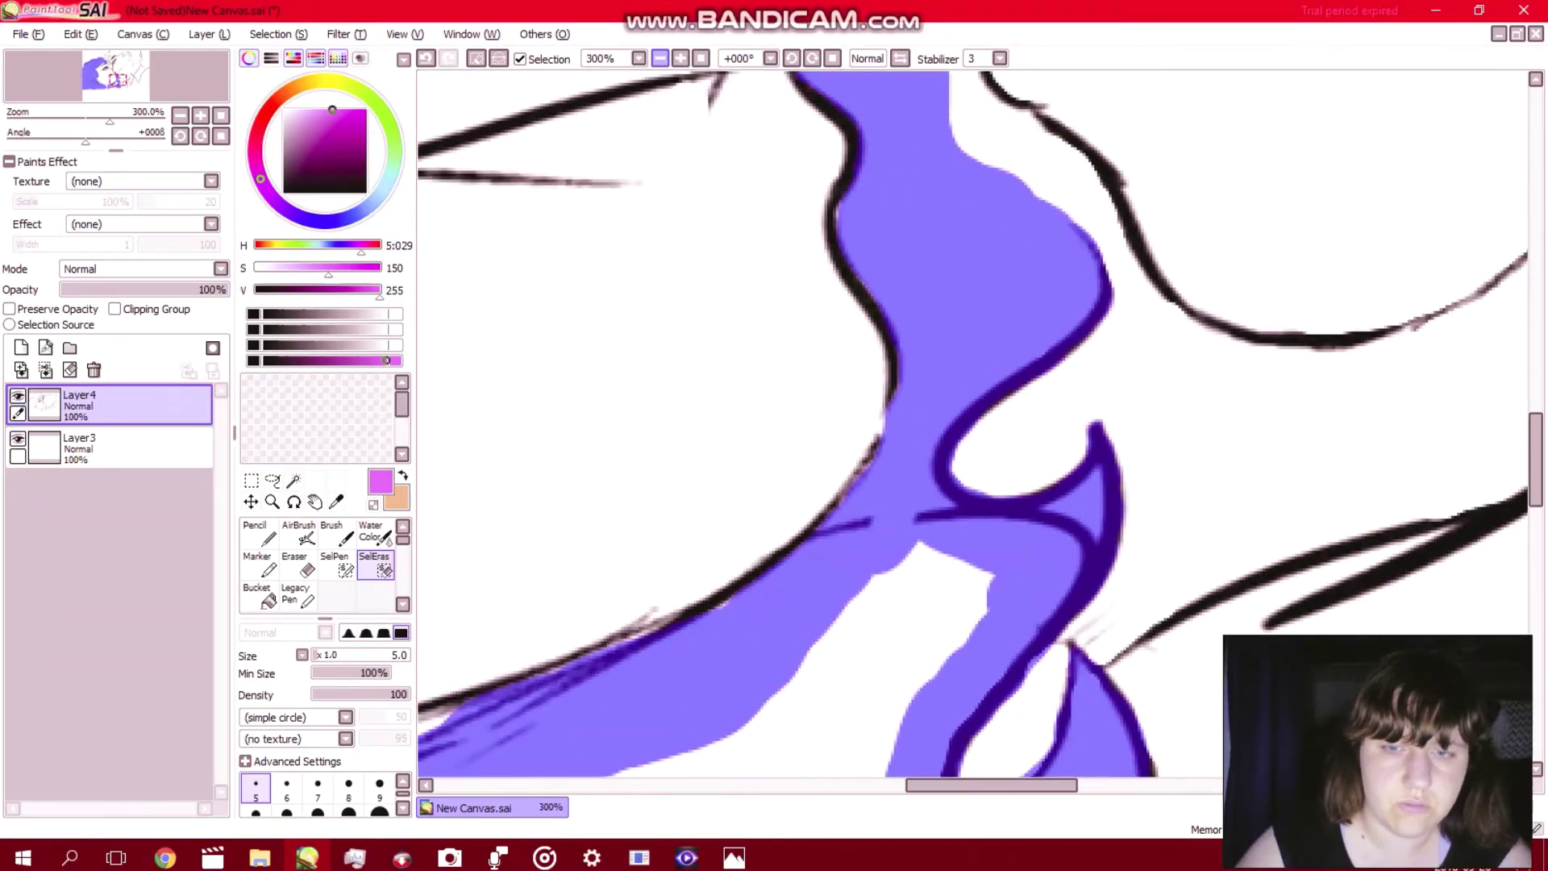
scroll(973, 423, down, 5)
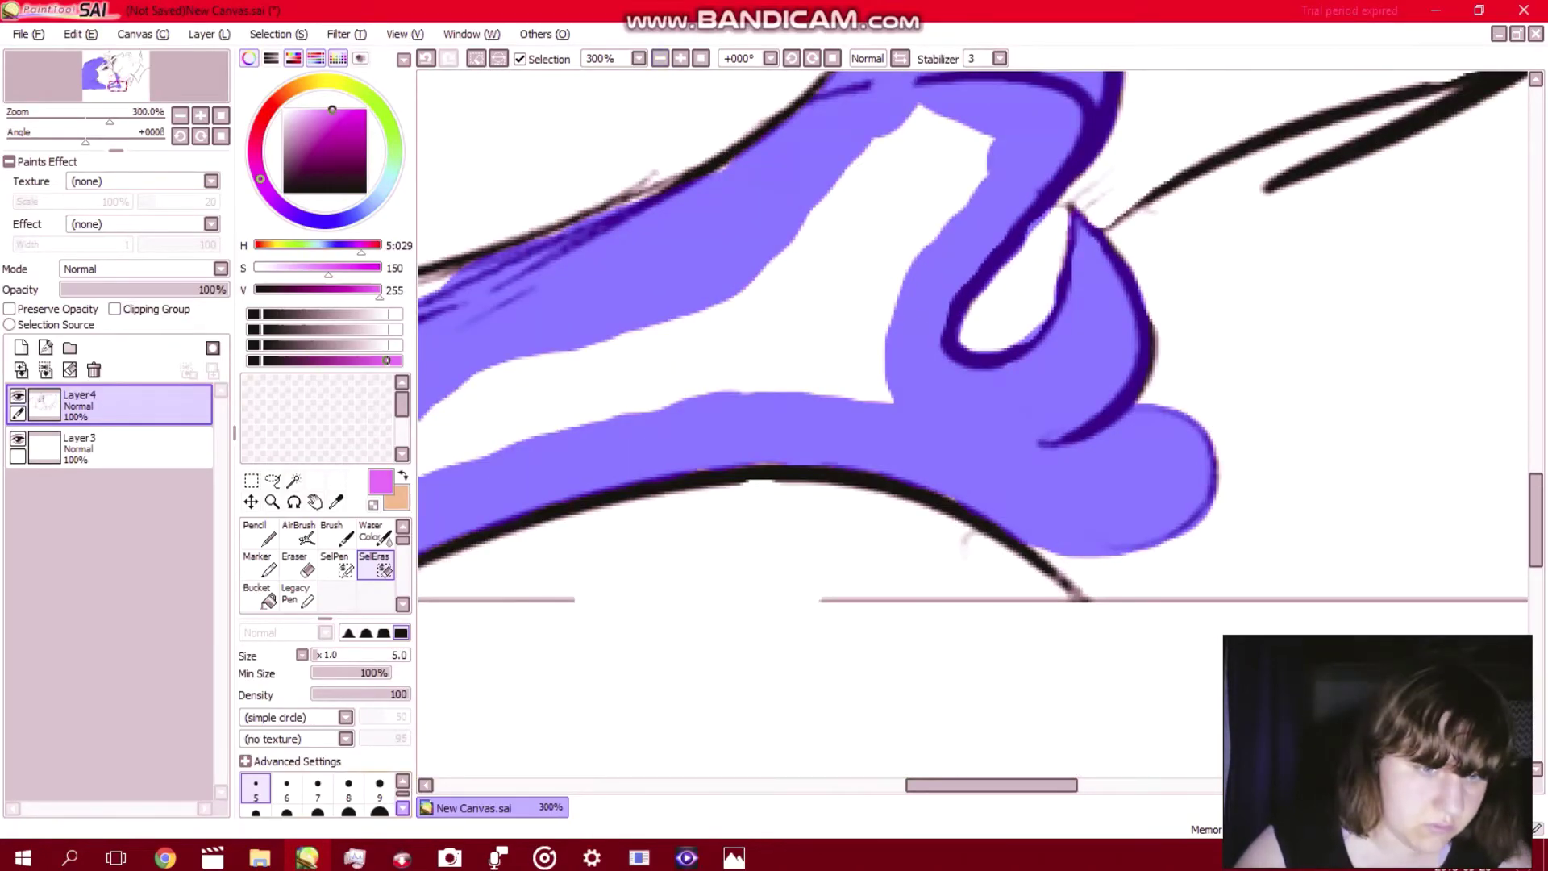
click(337, 567)
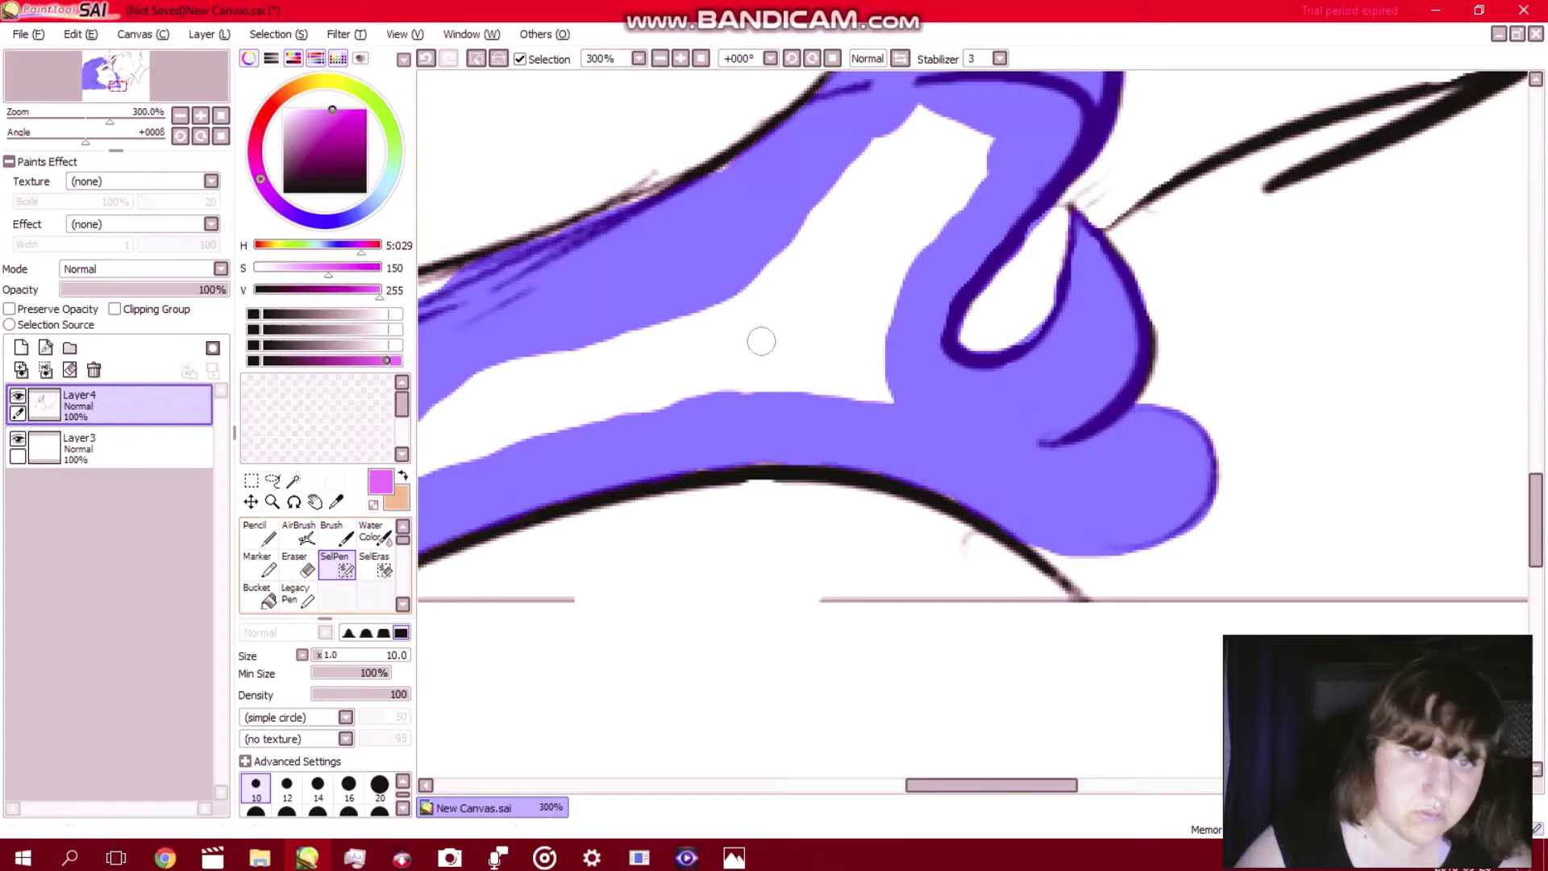
click(379, 784)
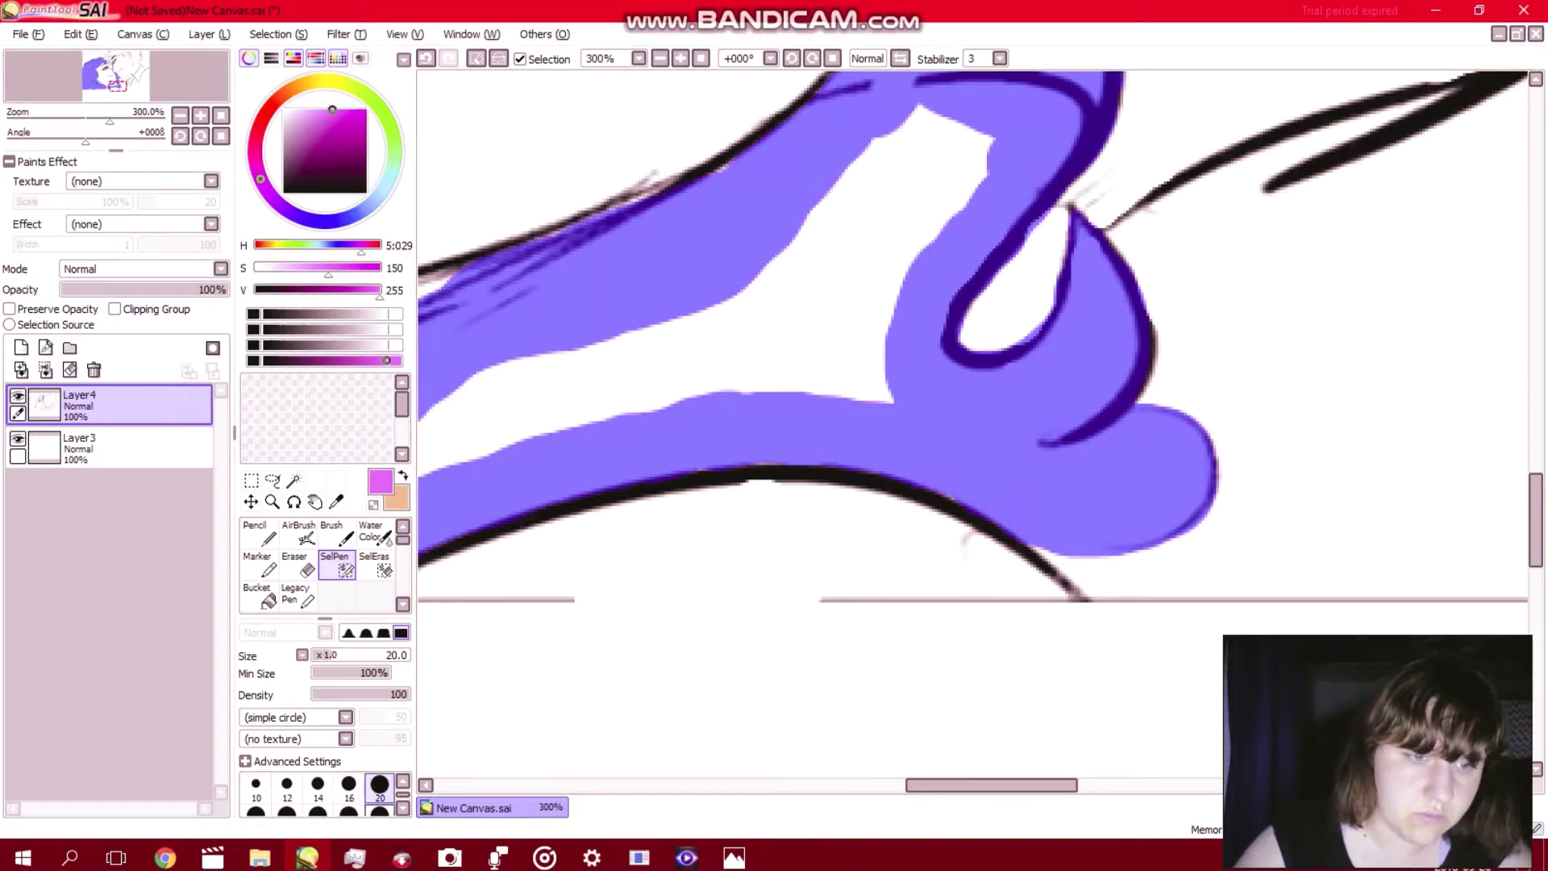
mouse_move(933, 155)
mouse_down()
mouse_move(841, 321)
mouse_move(851, 370)
mouse_move(669, 369)
mouse_move(456, 427)
mouse_up()
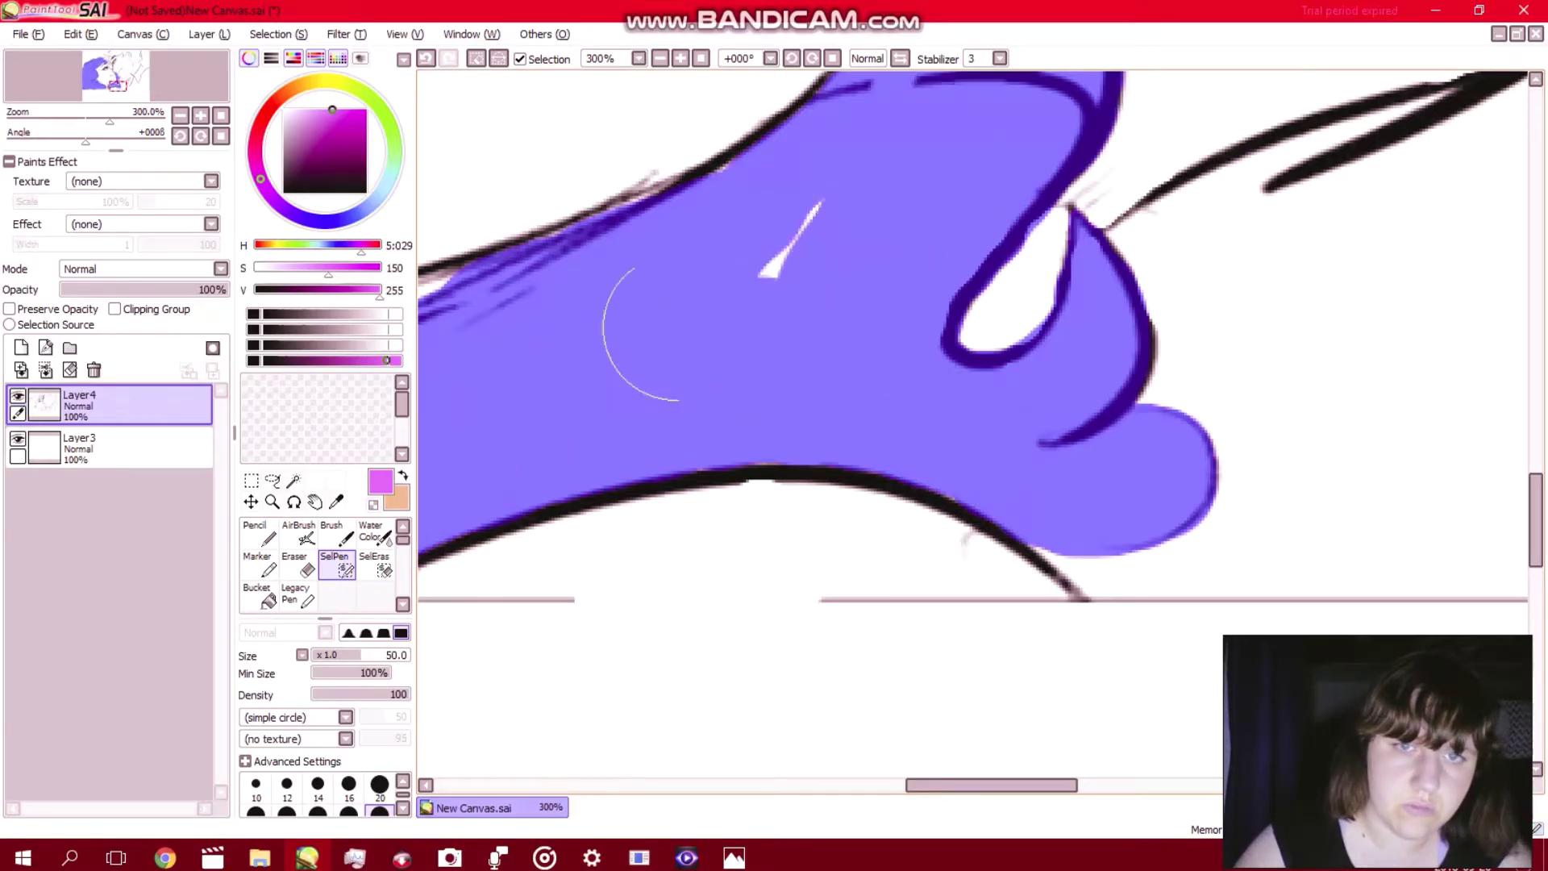
scroll(750, 290, left, 5)
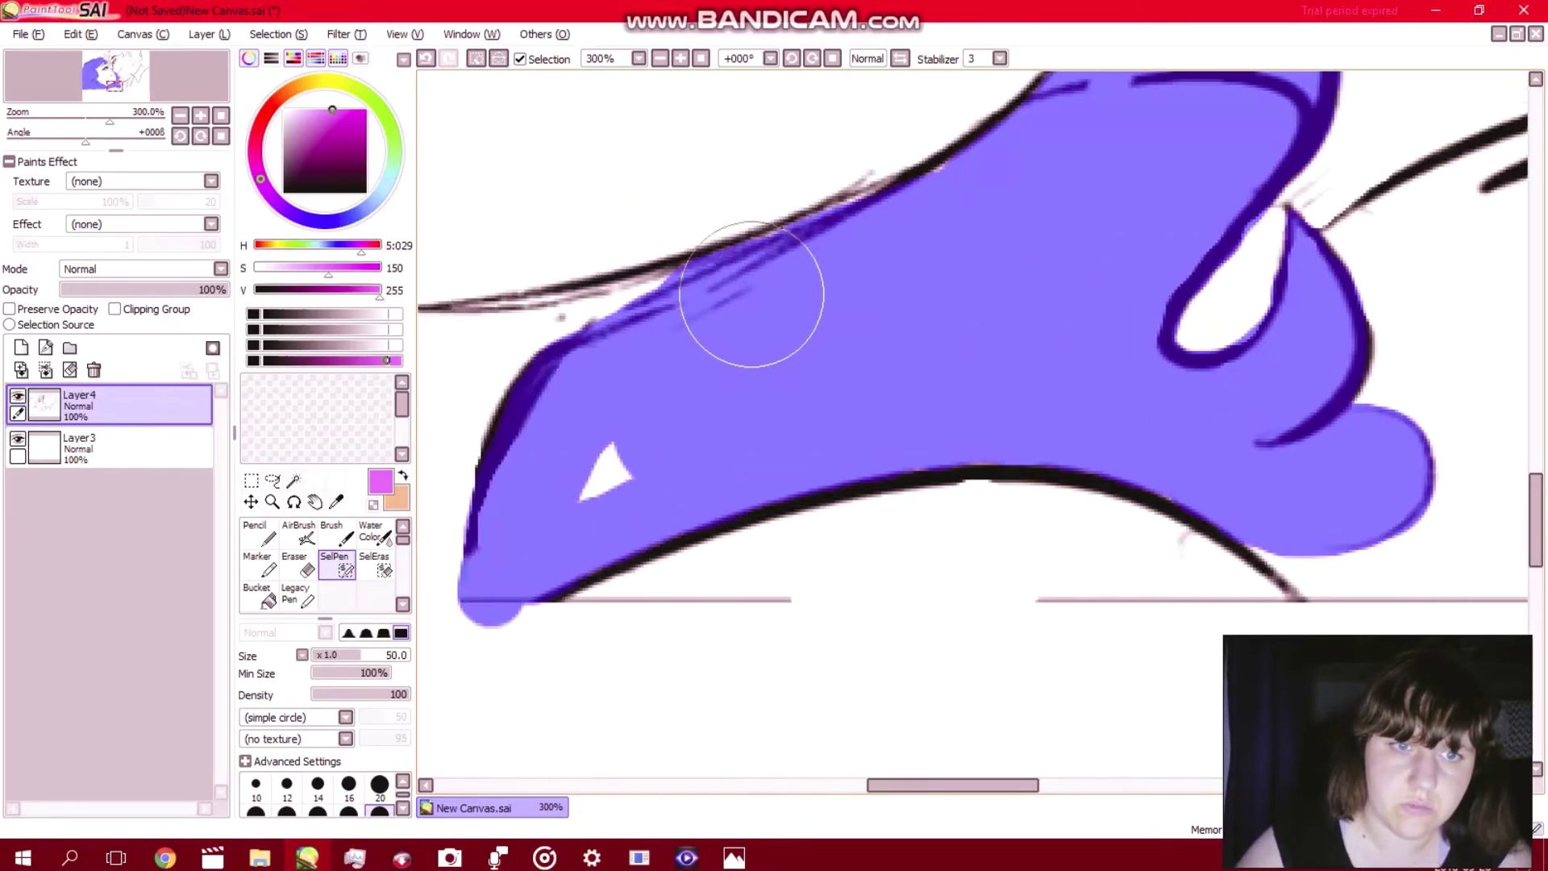
drag(815, 449, 819, 452)
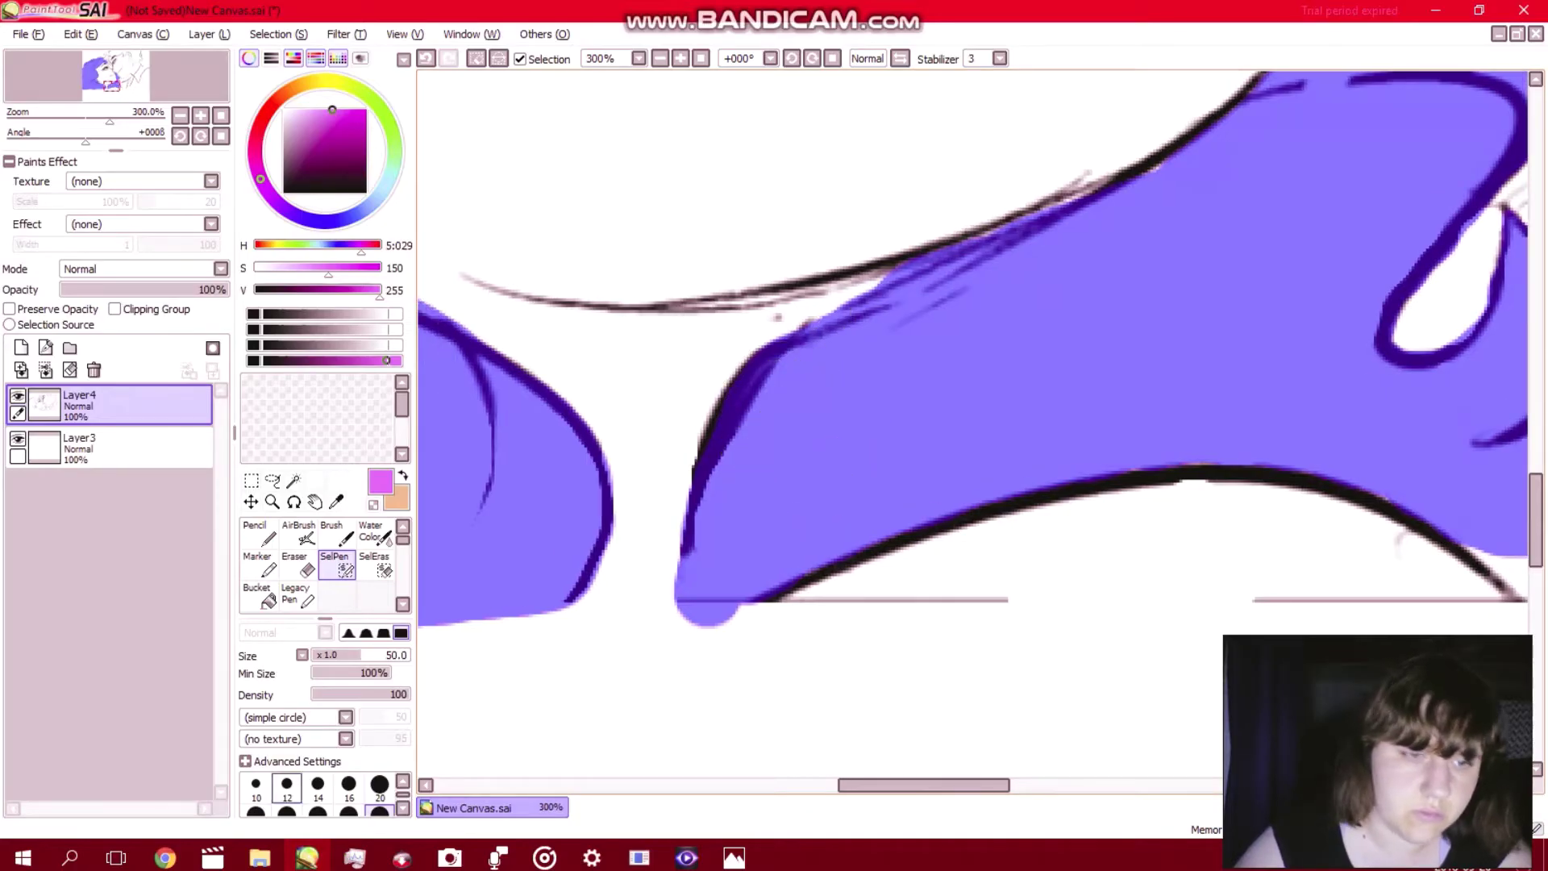
Set the selection pen size to 10 and extend the left character's forehead lock selection out to the first curl's outline.
click(256, 786)
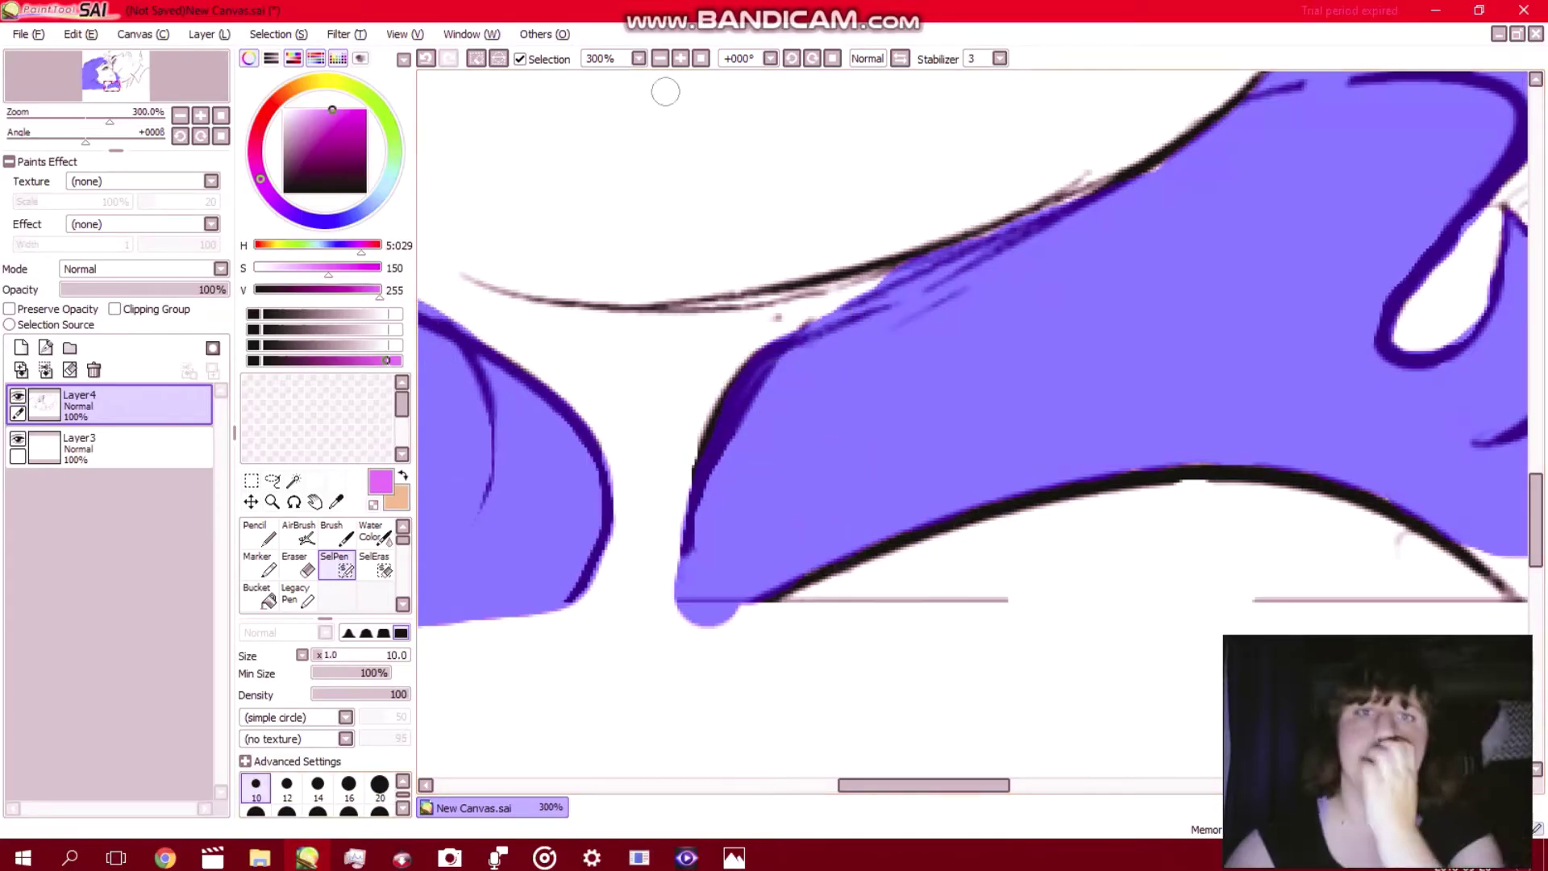
click(680, 58)
click(680, 58)
click(680, 58)
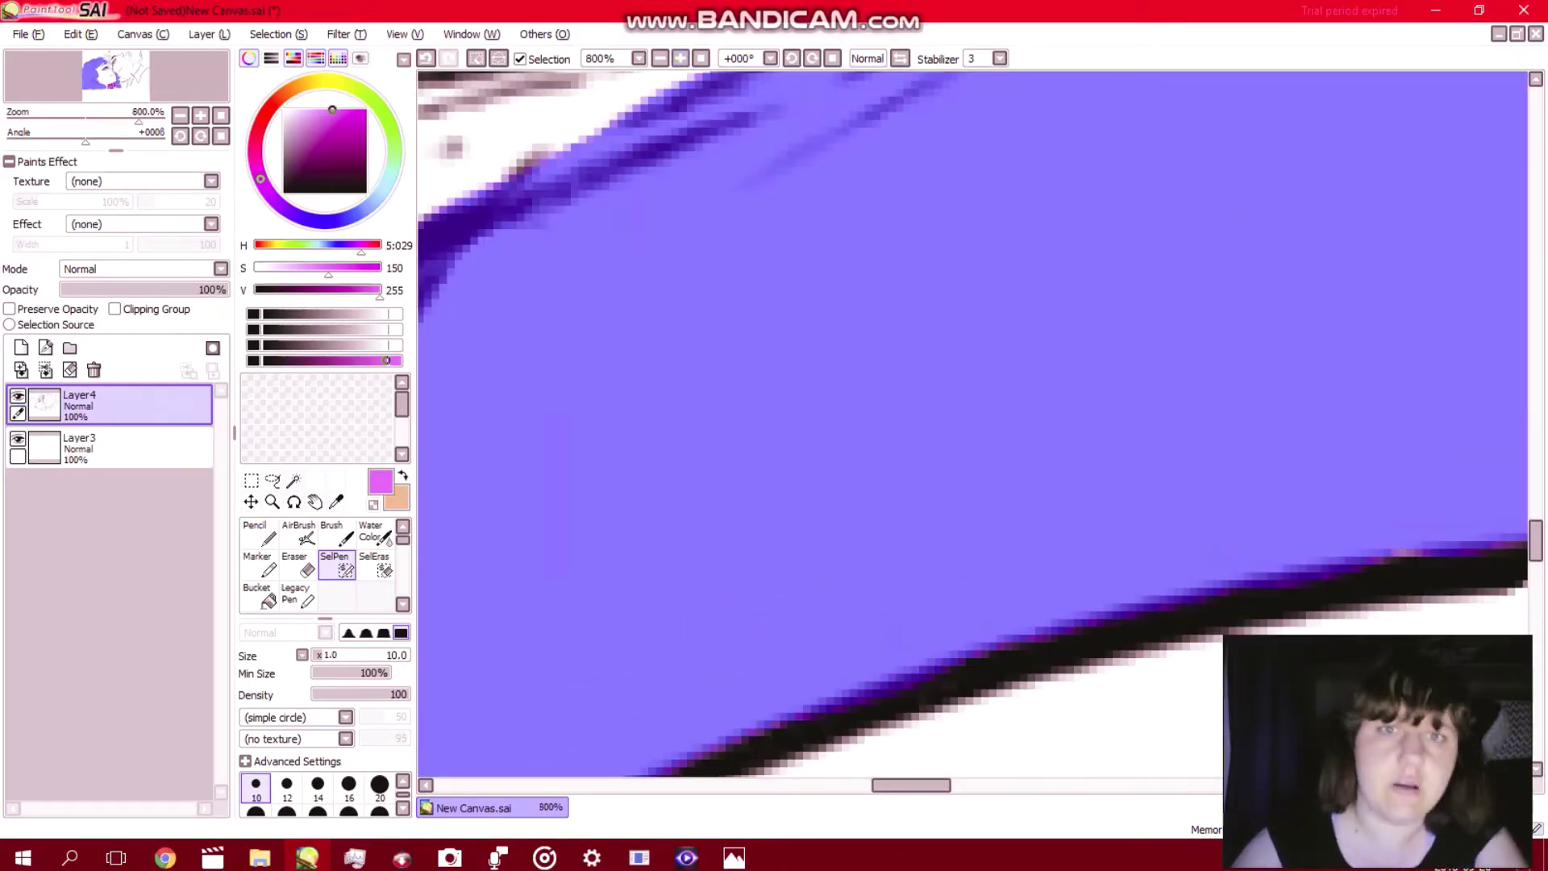
click(701, 58)
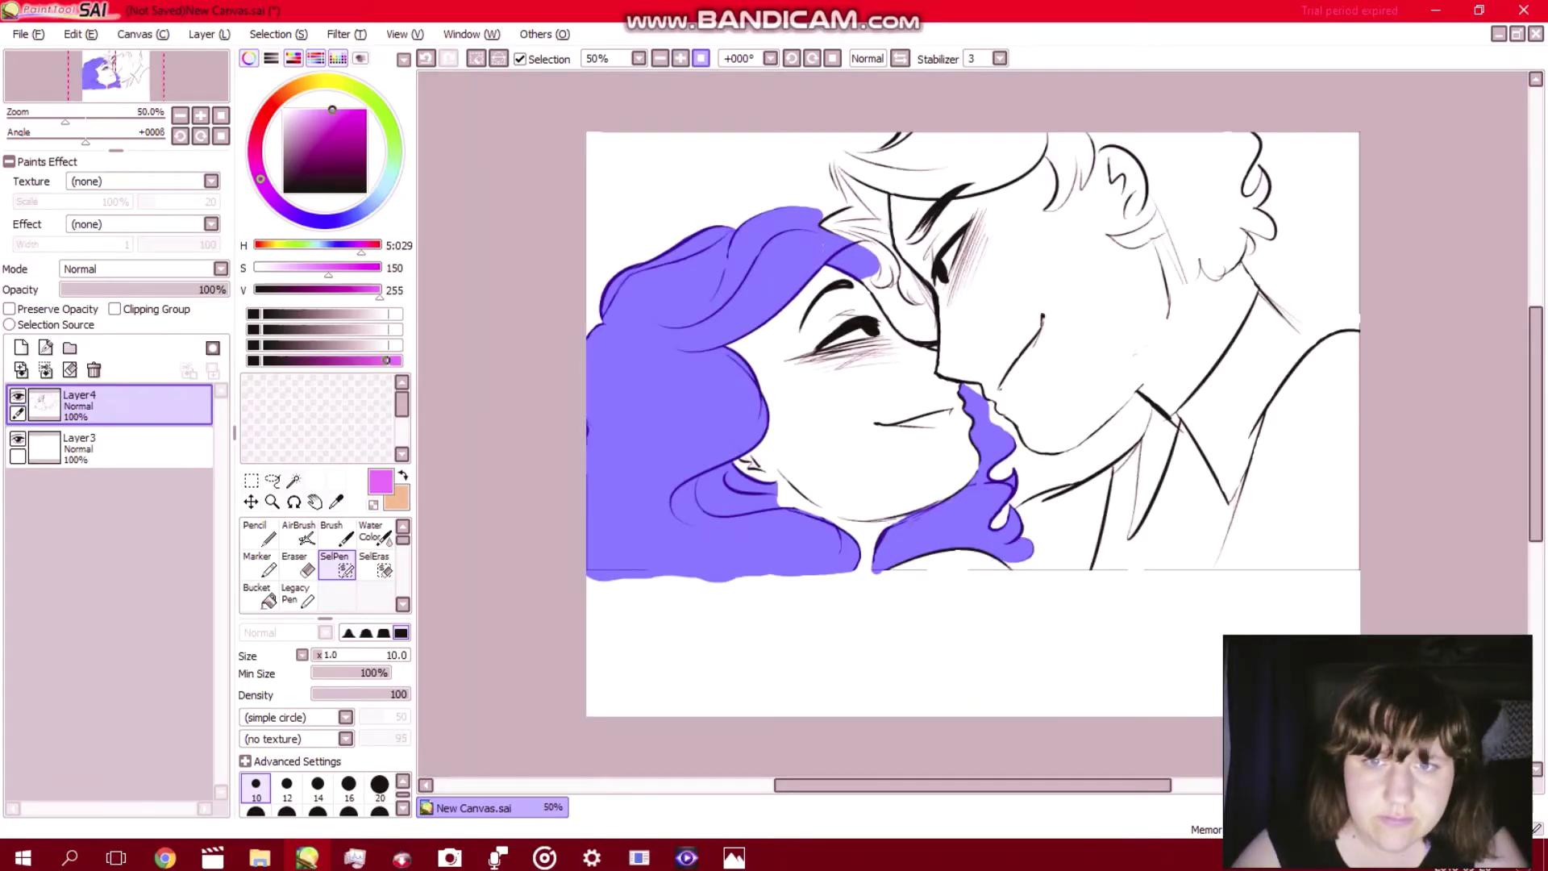
click(680, 58)
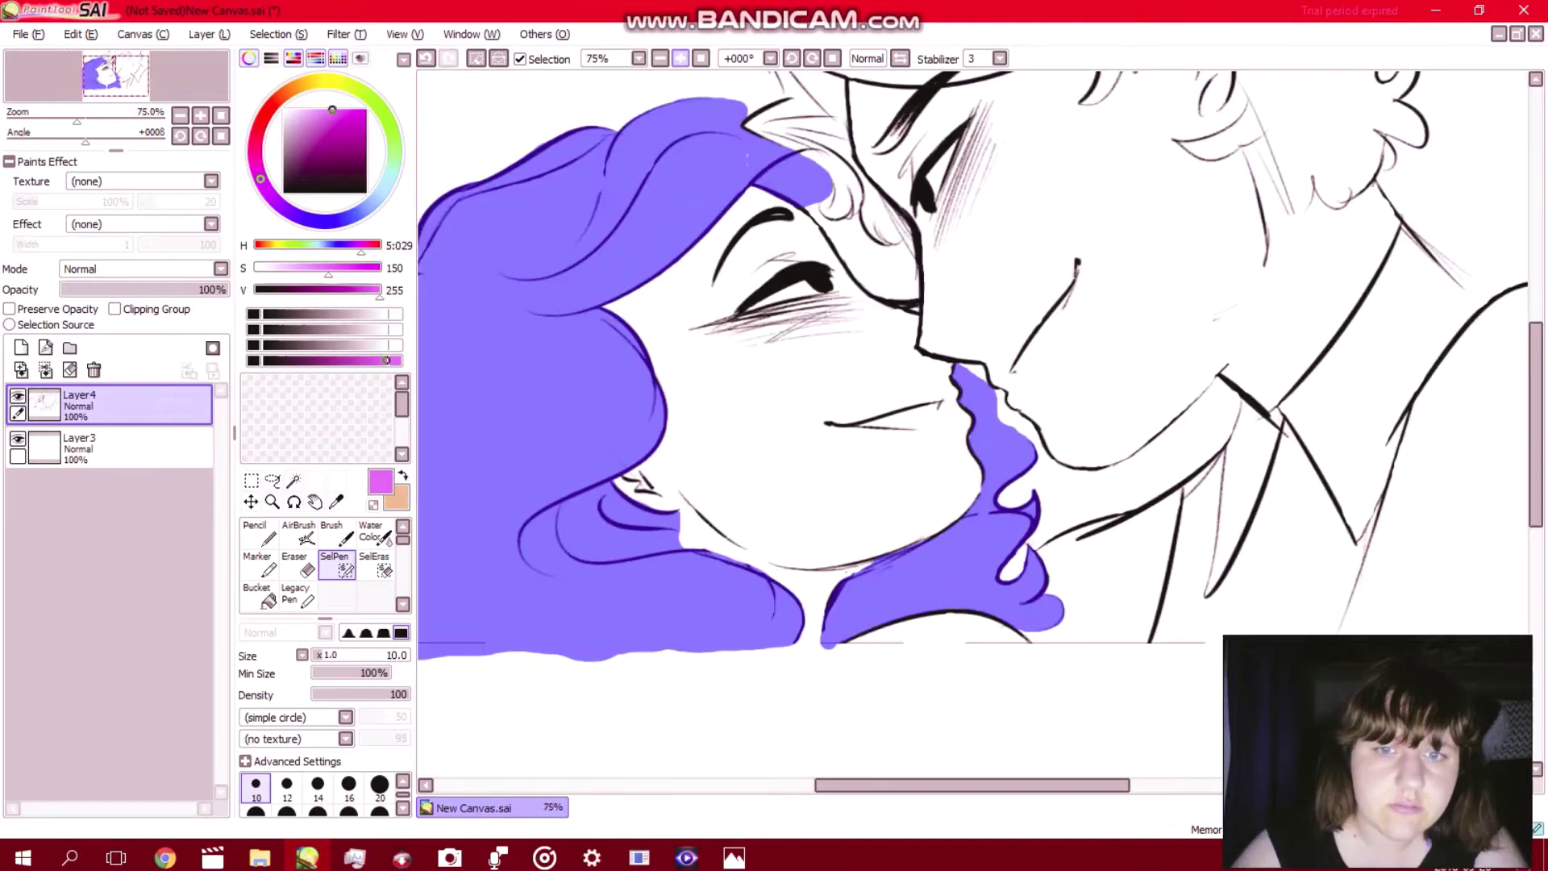
click(680, 58)
click(681, 58)
key(Page_Up)
key(Page_Up)
key(Page_Up)
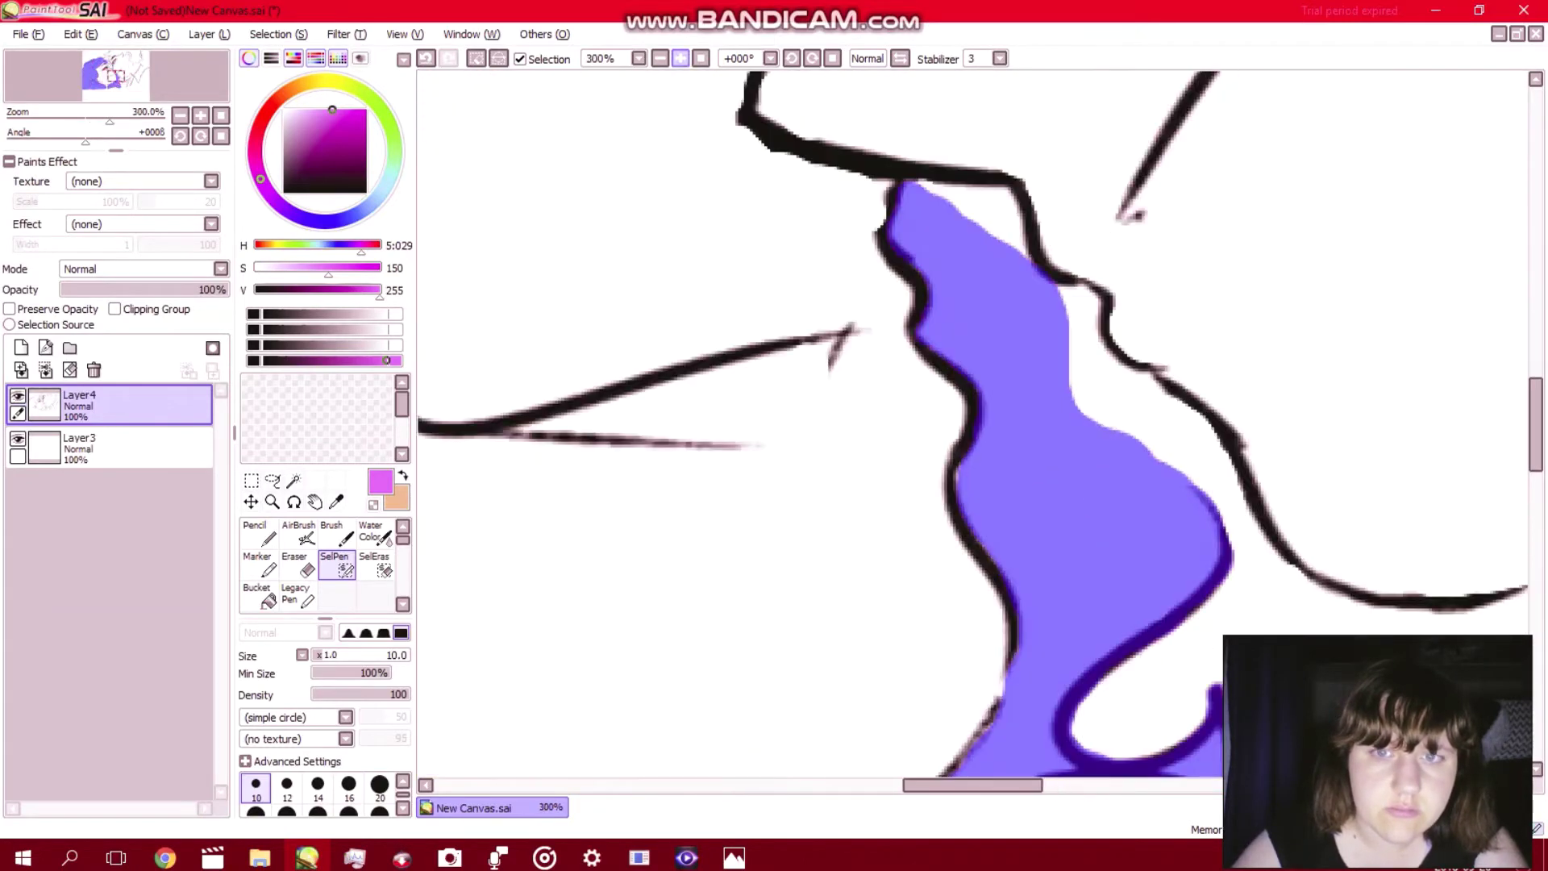
key(Up)
key(Up)
key(Up)
key(Up)
key(Up)
key(Up)
key(Up)
key(Up)
key(Left)
key(Left)
key(Left)
key(Left)
key(Left)
key(Left)
key(Left)
key(Left)
key(Left)
key(Left)
key(Left)
key(Left)
key(Left)
key(Left)
key(Left)
key(Left)
key(Left)
key(Left)
key(Left)
key(Left)
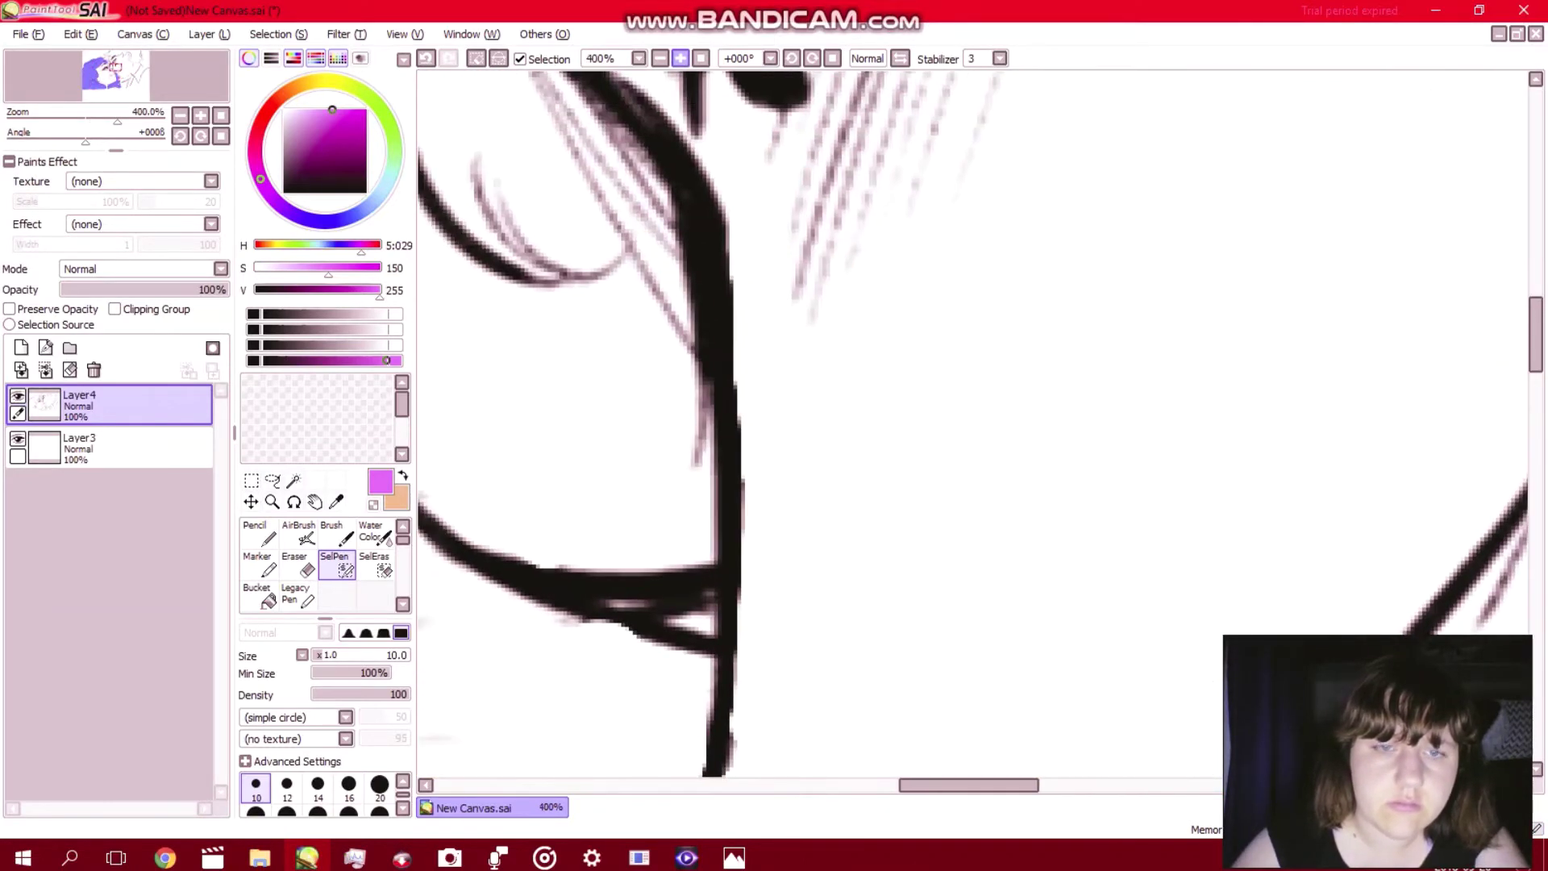
key(Up)
key(Up)
key(Up)
key(Up)
key(Up)
key(Up)
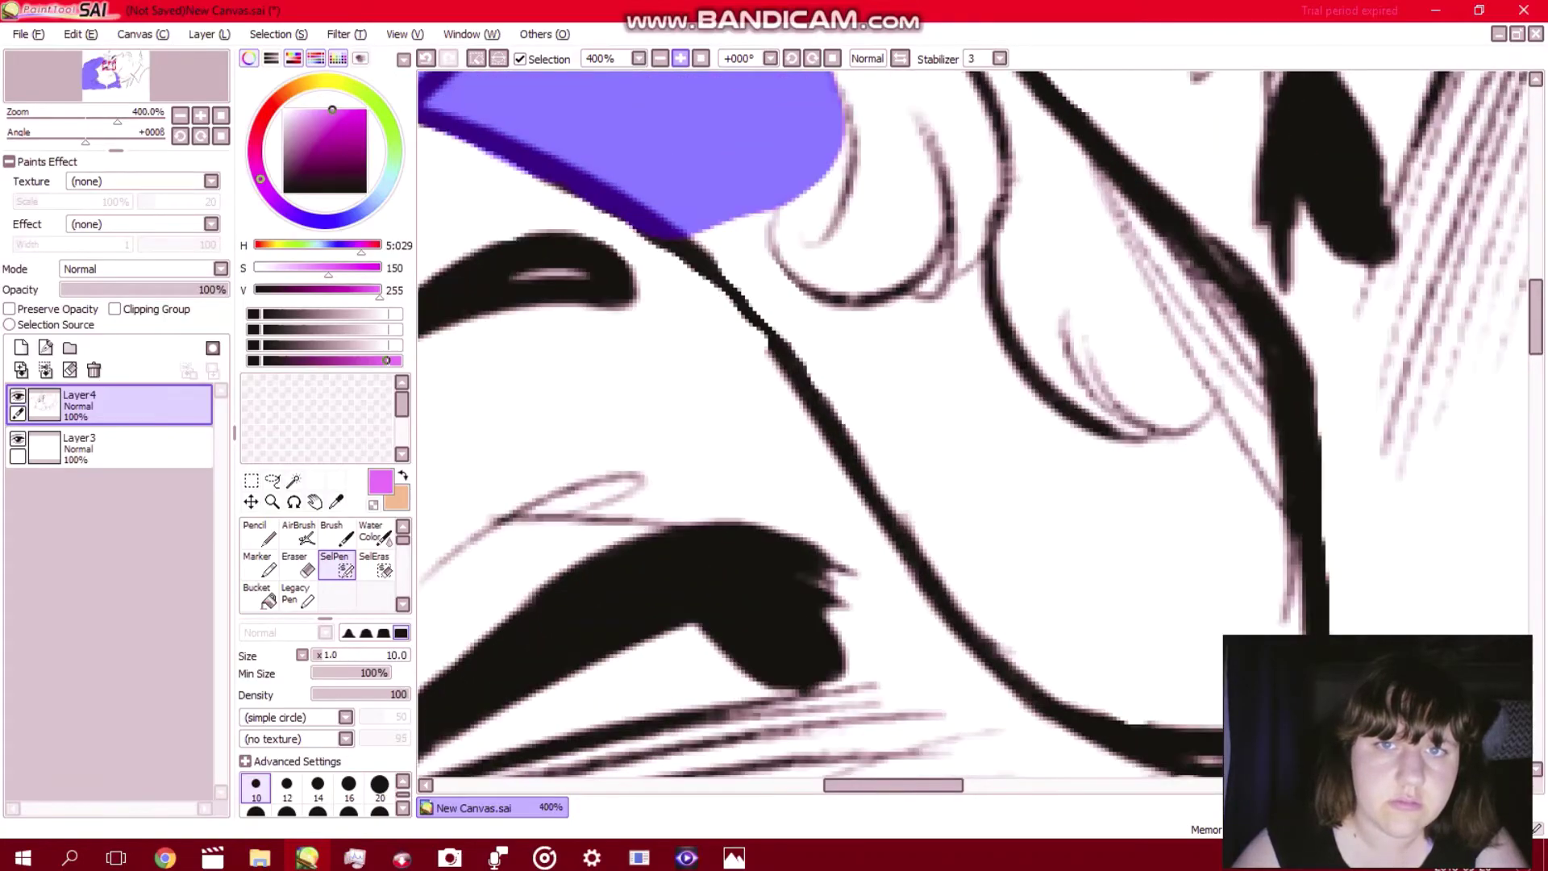
click(680, 58)
click(681, 58)
click(680, 58)
click(681, 58)
click(681, 58)
click(681, 58)
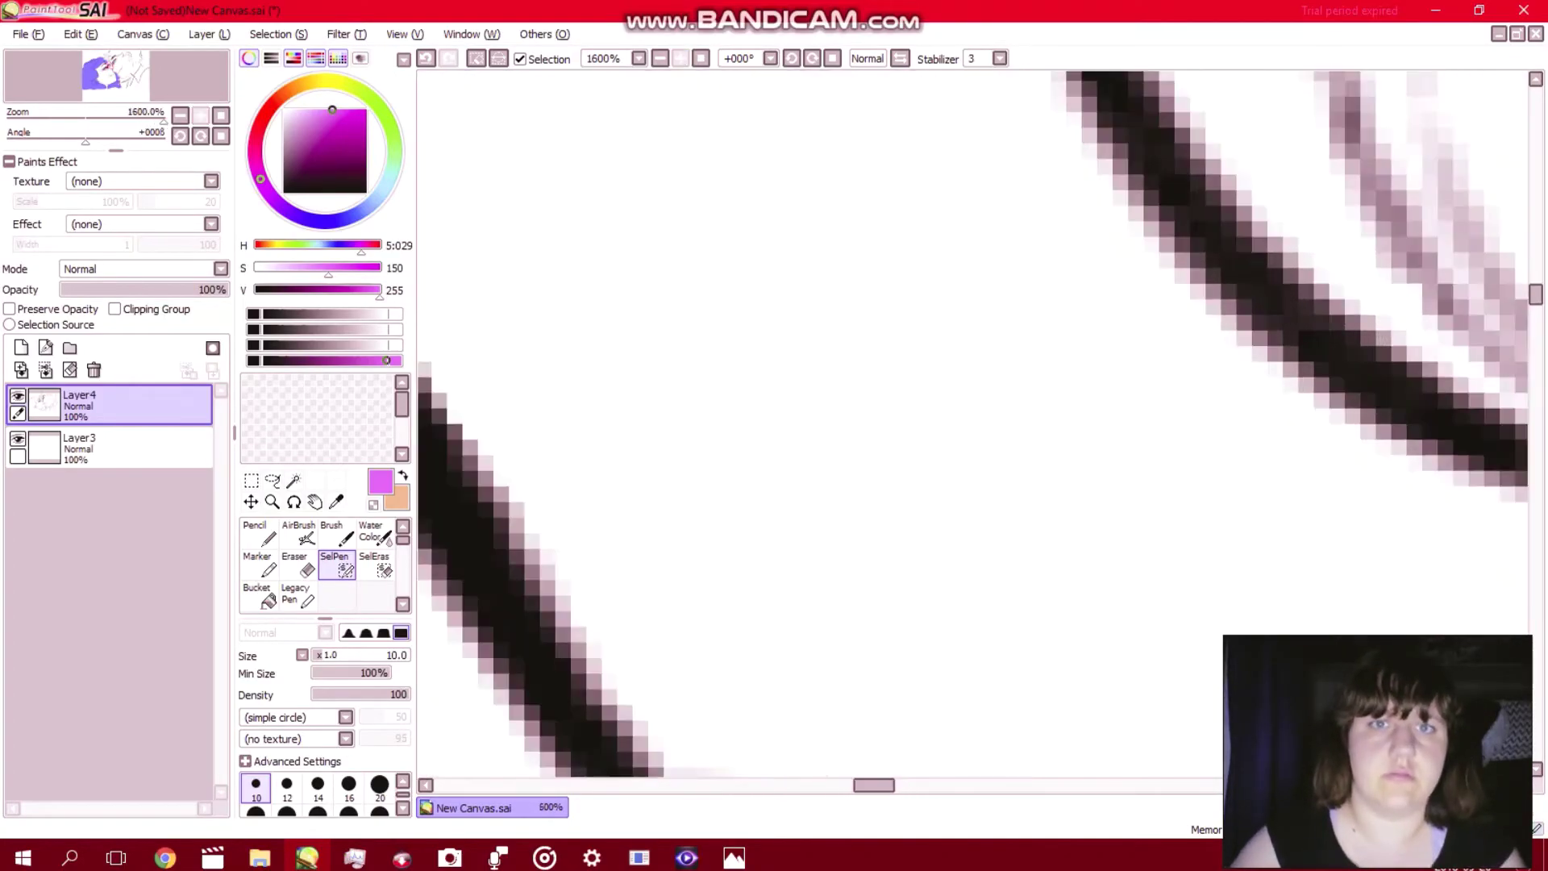
key(Up)
key(Up)
key(Up)
key(Up)
key(Up)
key(Up)
key(Up)
key(Up)
key(Up)
key(Up)
key(Up)
key(Up)
key(Up)
key(Up)
key(Up)
key(Up)
key(Up)
key(Up)
key(Up)
key(Up)
key(Up)
key(Up)
key(Up)
key(Up)
key(Up)
key(Up)
key(Up)
key(Up)
key(Up)
key(Up)
key(Up)
key(Left)
key(Left)
key(Left)
key(Left)
key(Left)
key(Left)
key(Left)
key(Left)
key(Left)
key(Left)
key(Left)
key(Left)
key(Left)
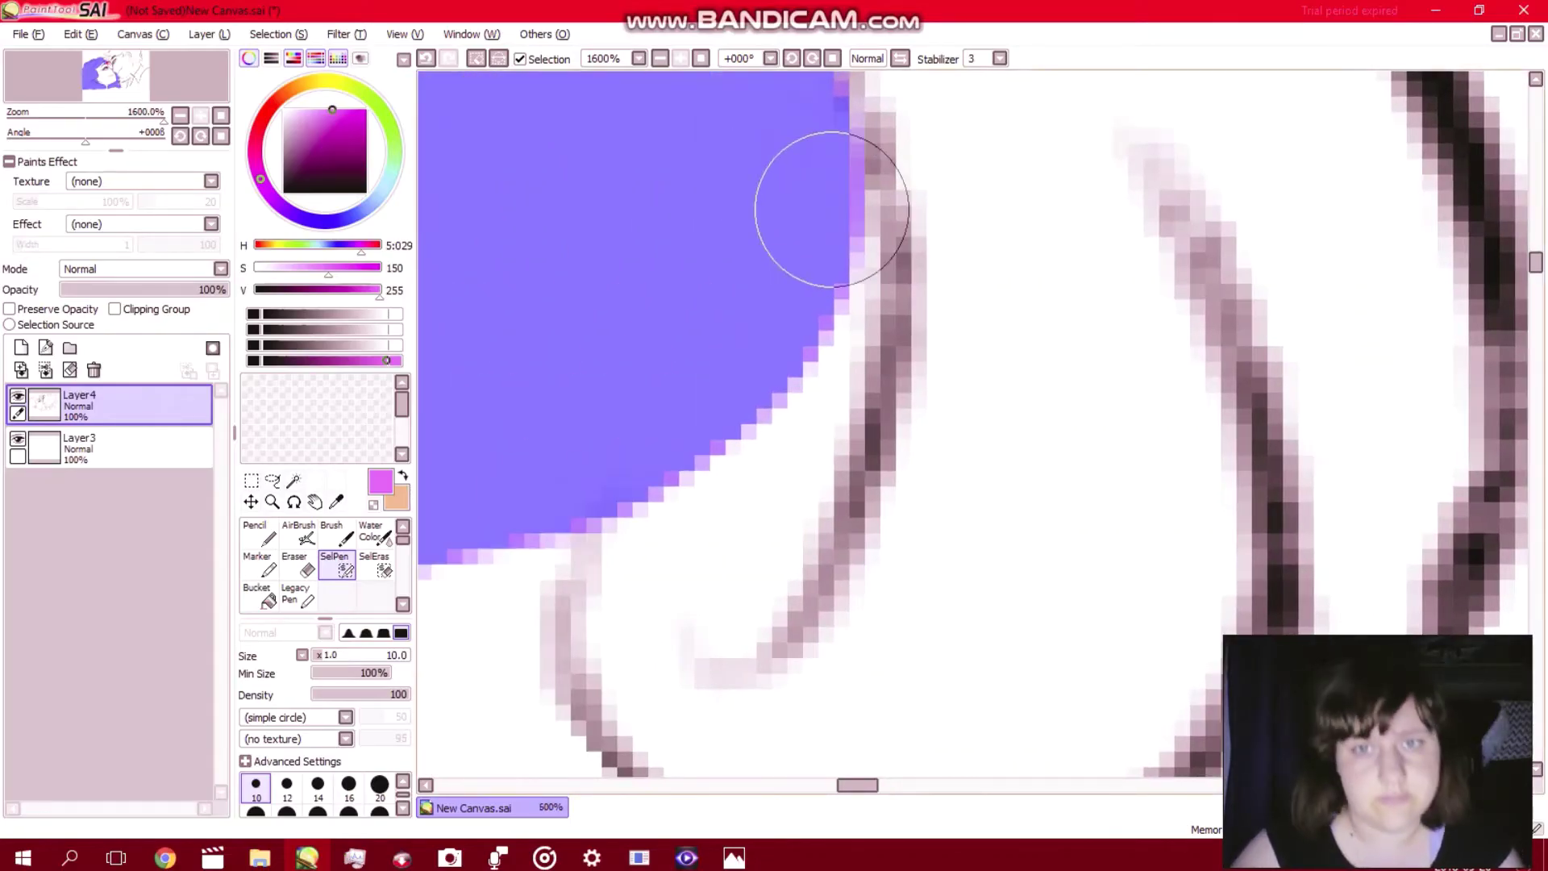
mouse_move(820, 174)
mouse_down()
mouse_move(848, 235)
mouse_move(847, 345)
mouse_move(787, 526)
mouse_move(722, 608)
mouse_move(675, 591)
mouse_move(661, 527)
mouse_move(727, 387)
mouse_up()
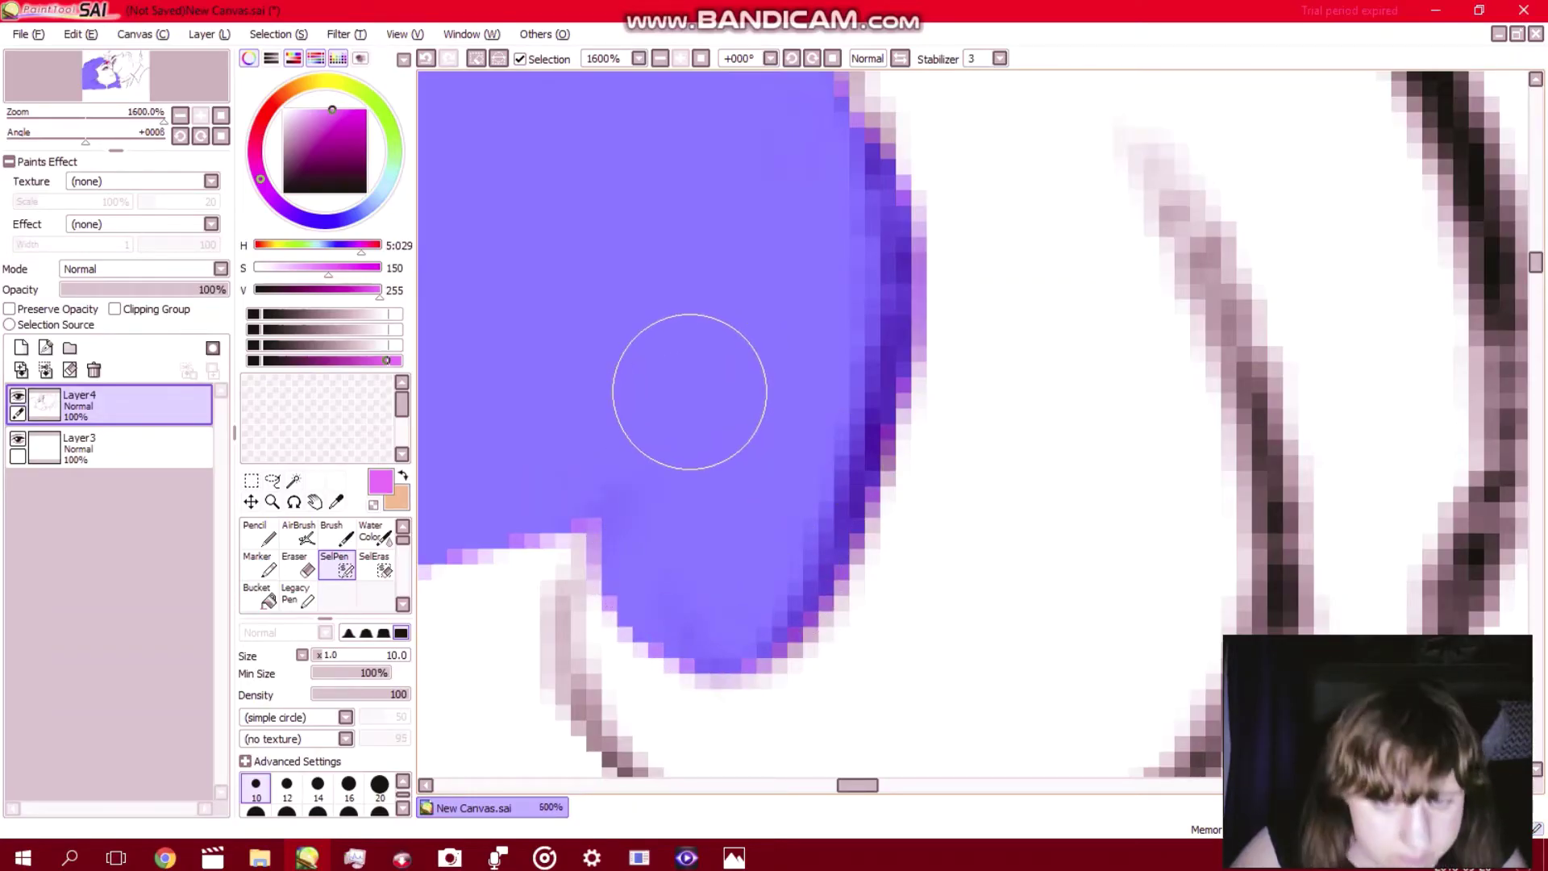
Extend the forehead lock's selection along the underside of the next curl's outline.
scroll(689, 391, left, 5)
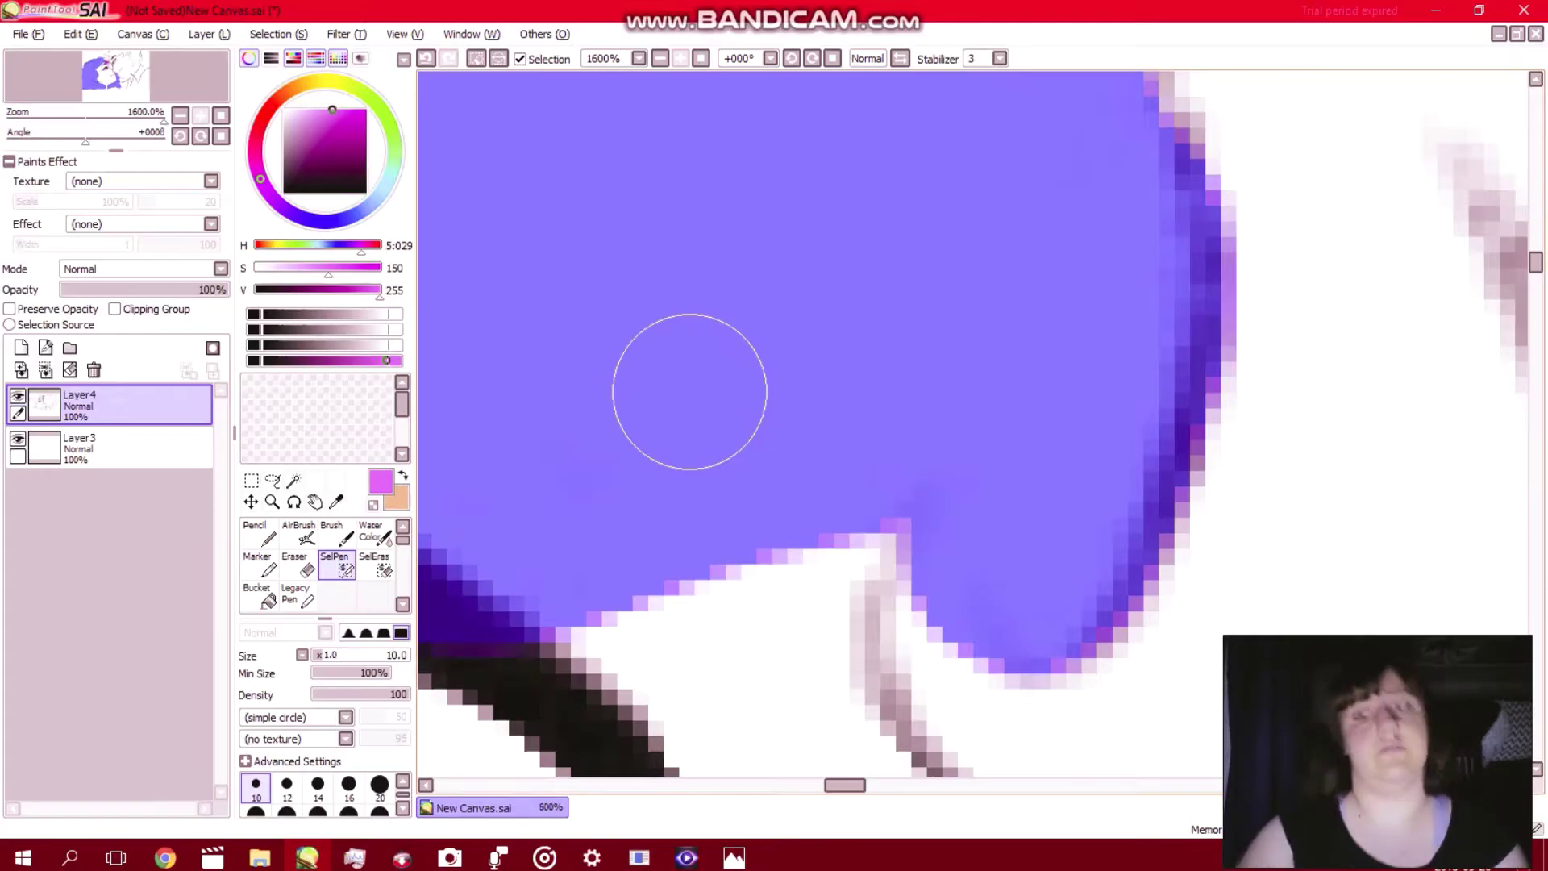
scroll(689, 391, down, 6)
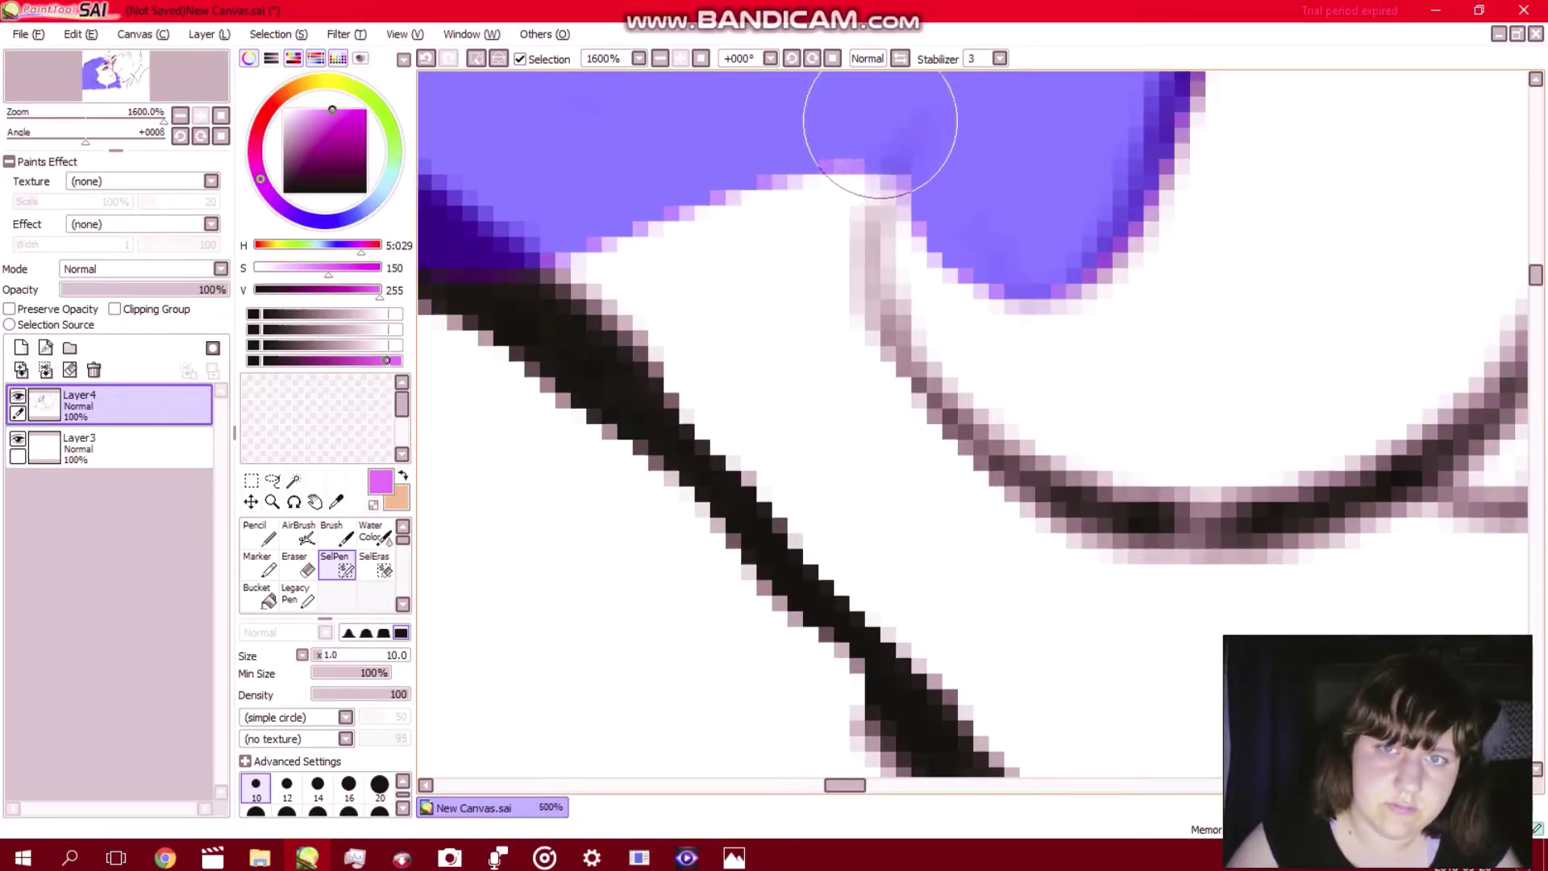
mouse_move(879, 121)
mouse_down()
mouse_move(826, 186)
mouse_move(802, 266)
mouse_move(866, 434)
mouse_move(938, 522)
mouse_move(1054, 602)
mouse_move(1130, 634)
mouse_move(1251, 641)
mouse_up()
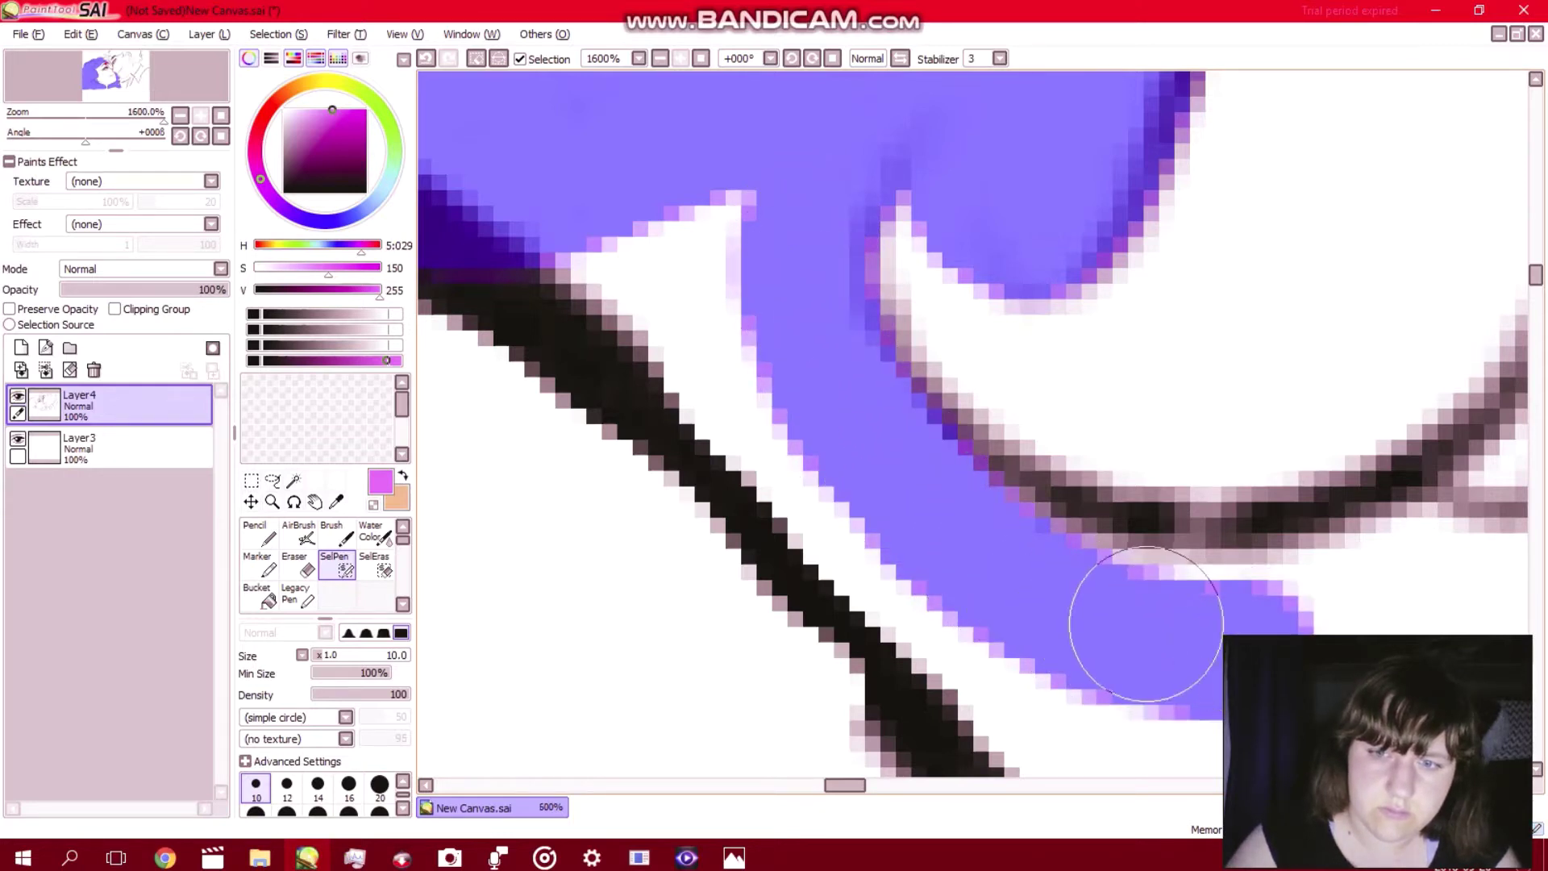
mouse_move(1110, 620)
mouse_down()
mouse_move(1348, 606)
mouse_move(1427, 567)
mouse_up()
mouse_move(1253, 713)
mouse_down()
mouse_move(1073, 660)
mouse_move(923, 567)
mouse_up()
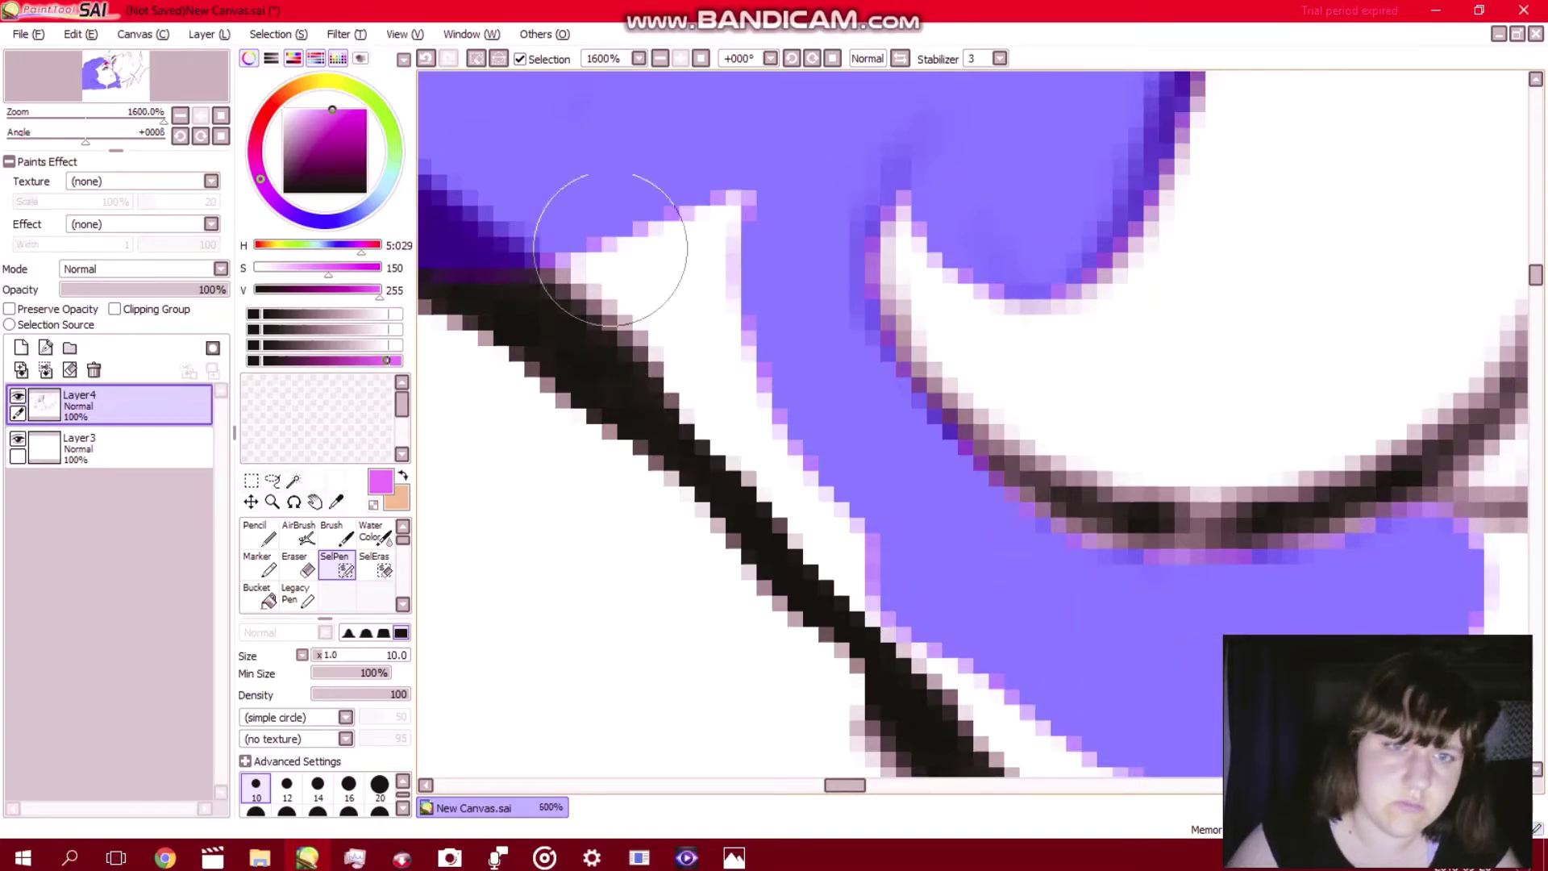
Fill the gap between the forehead curl and the face outline, covering the outline itself.
mouse_move(610, 249)
mouse_down()
mouse_move(590, 220)
mouse_move(704, 313)
mouse_move(895, 567)
mouse_move(687, 304)
mouse_move(741, 402)
mouse_move(761, 289)
mouse_move(711, 188)
mouse_move(559, 189)
mouse_up()
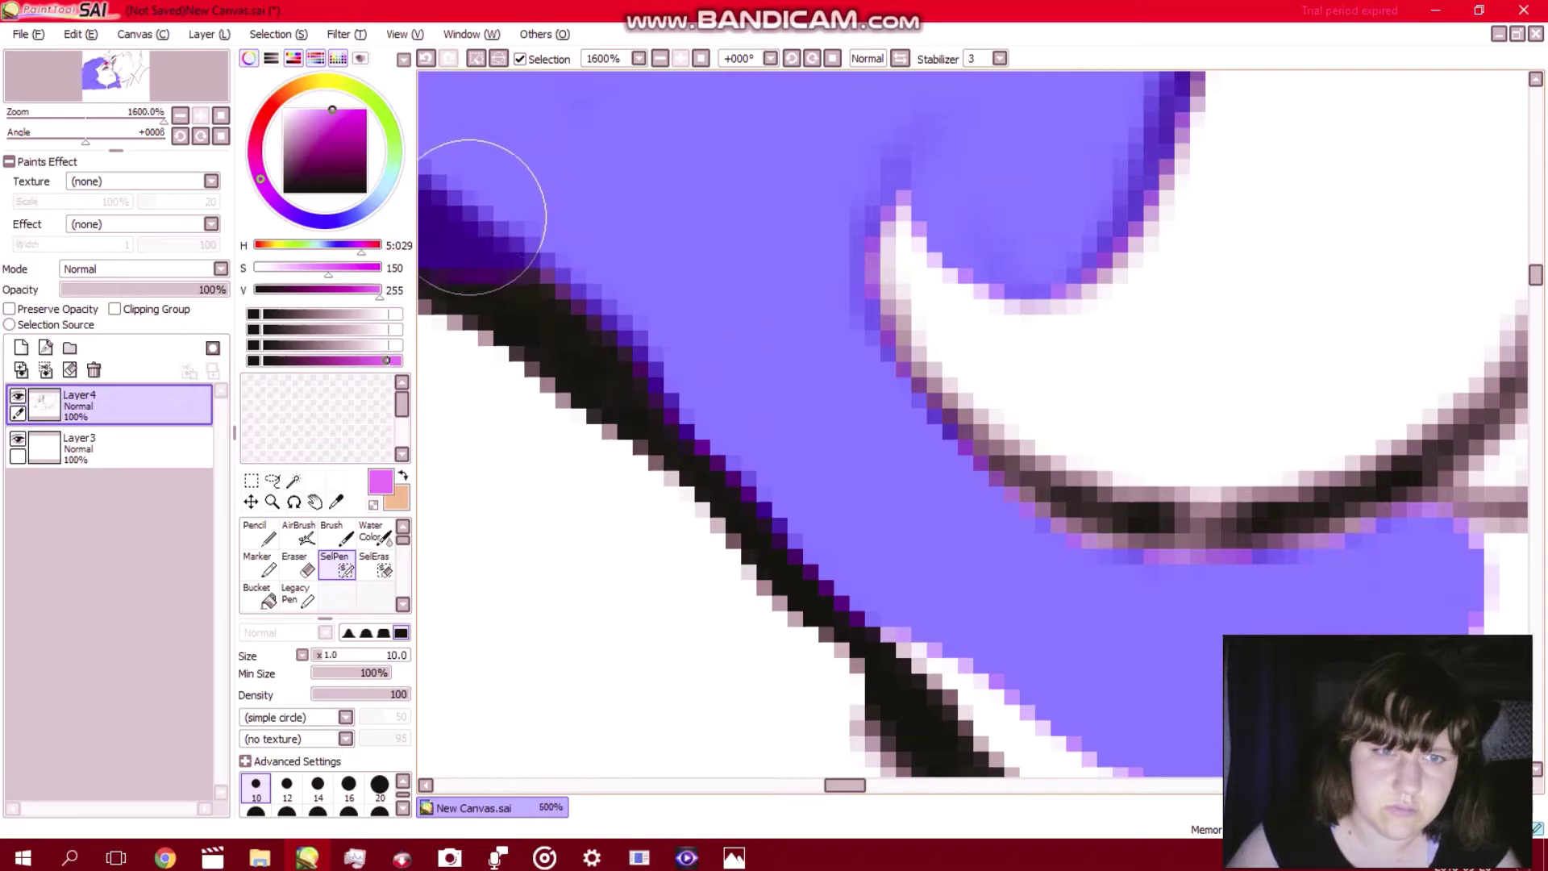
mouse_move(470, 216)
mouse_down()
mouse_move(564, 266)
mouse_move(712, 425)
mouse_up()
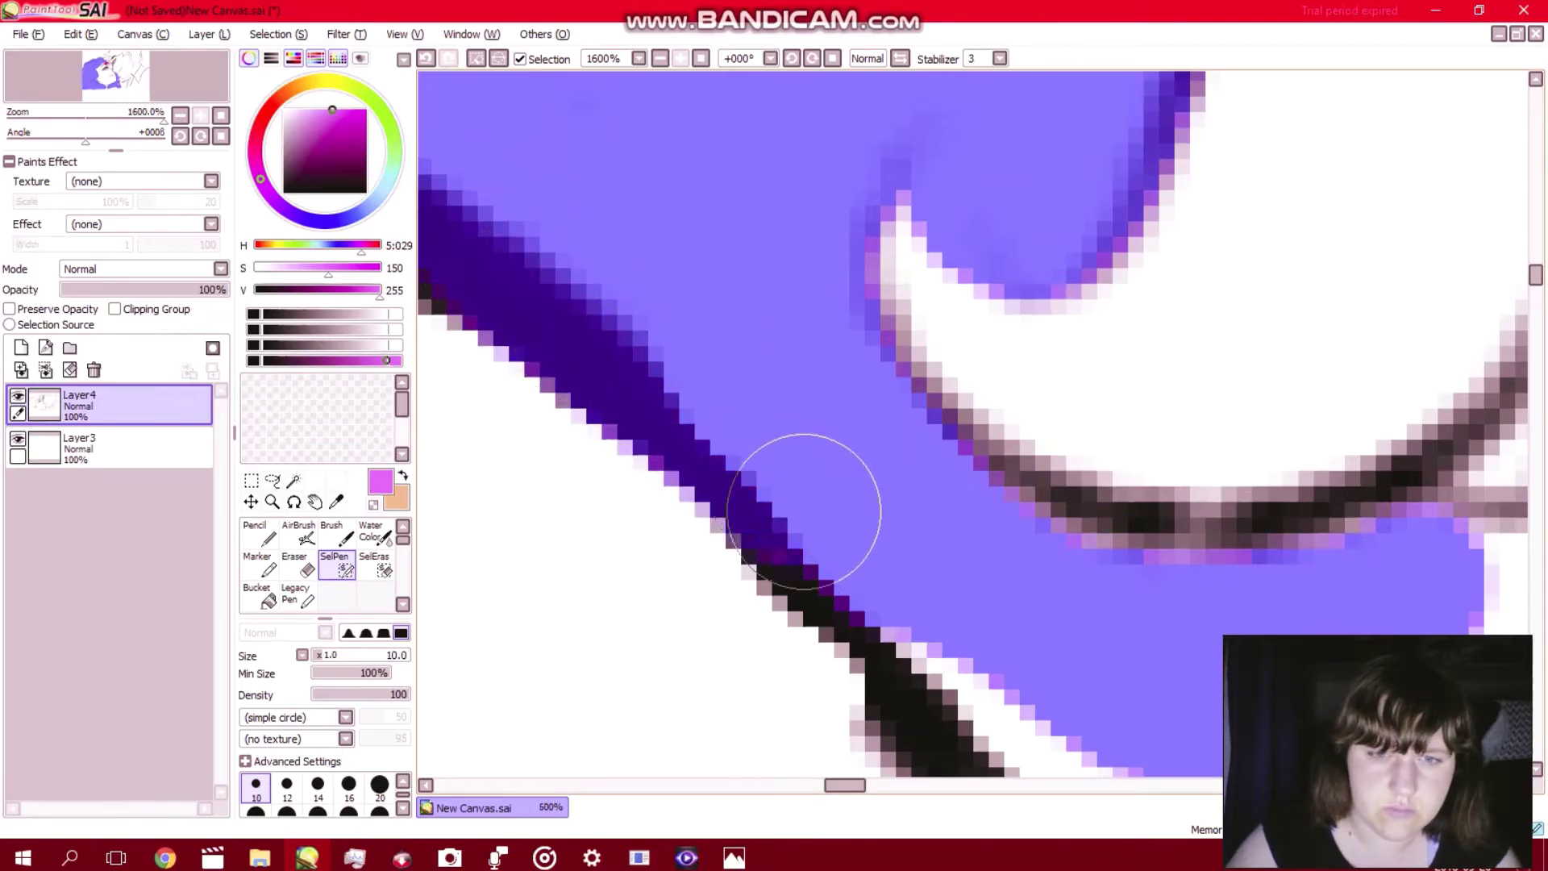
mouse_move(803, 510)
mouse_down()
mouse_move(892, 553)
mouse_move(967, 663)
mouse_up()
Extend the selection down along the diagonal face outline below the first forehead curl, covering the outline itself.
scroll(968, 664, down, 5)
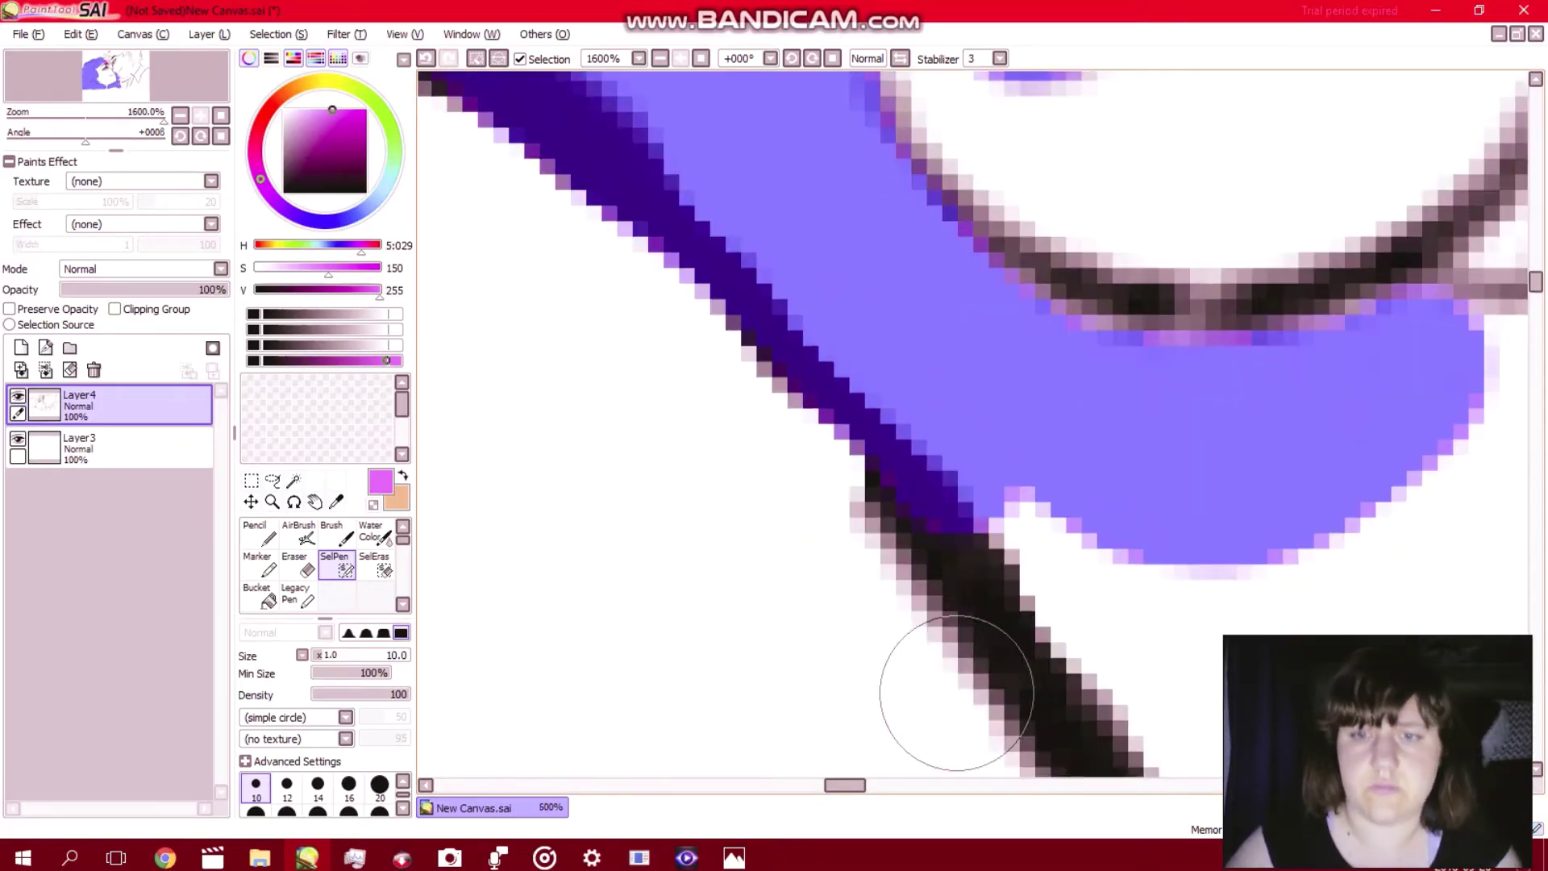
scroll(956, 692, down, 8)
mouse_move(926, 129)
mouse_down()
mouse_move(1037, 234)
mouse_move(1151, 432)
mouse_move(1220, 512)
mouse_up()
Extend the forehead selection beneath the first curl, past the small tip and onto the start of the next curl's outline.
scroll(1195, 520, right, 1)
key(Right)
key(Right)
key(Right)
key(Right)
key(Right)
key(Right)
key(Right)
key(Right)
key(Right)
key(Right)
key(Right)
key(Right)
key(Right)
key(Right)
key(Right)
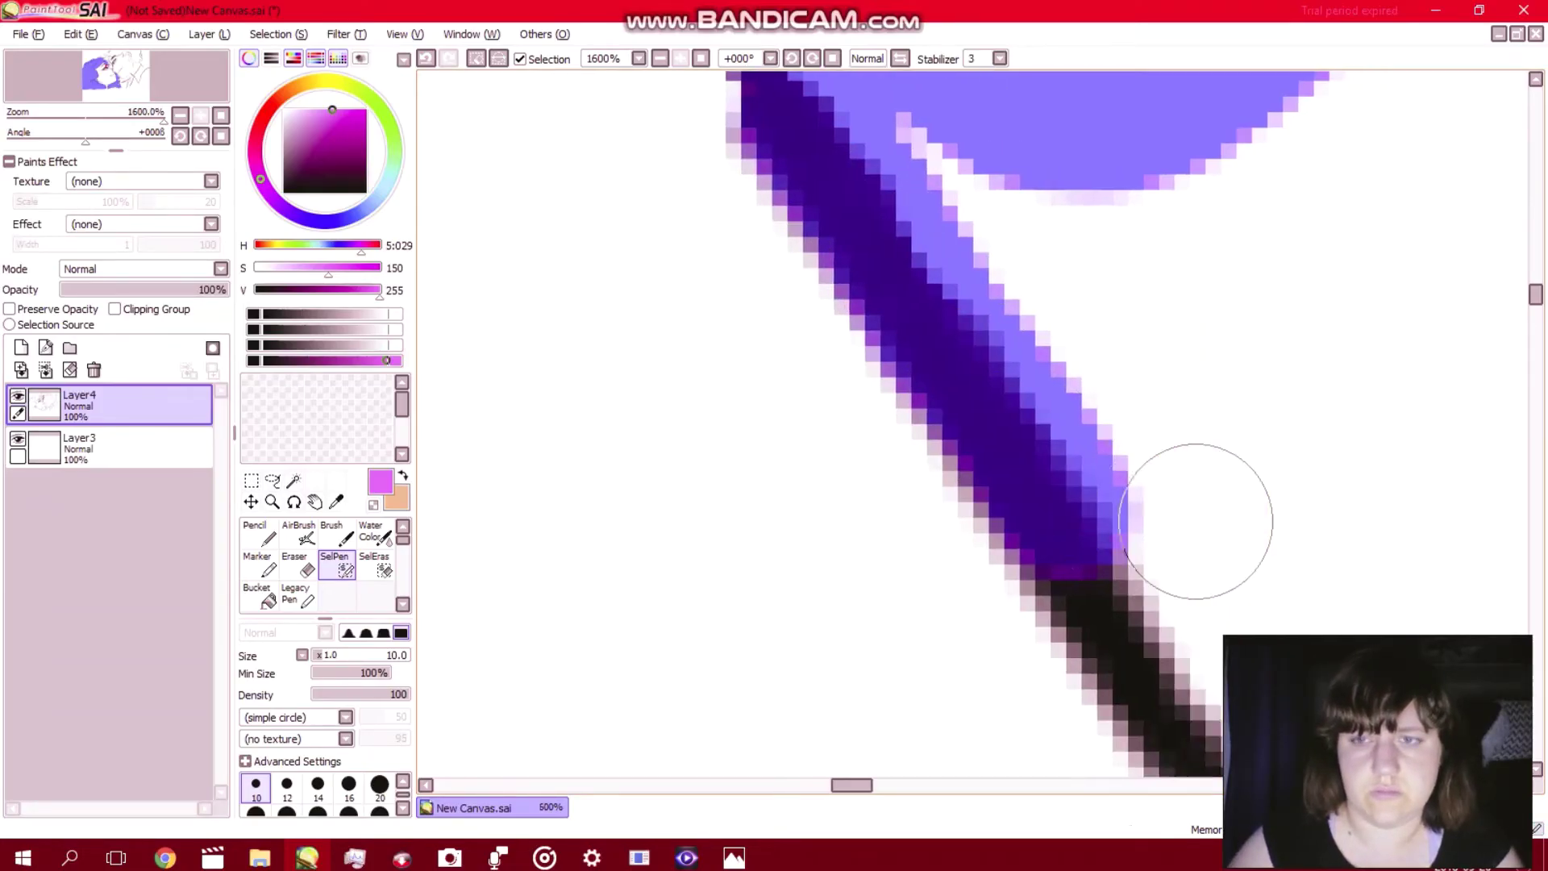
key(Up)
key(Up)
key(Up)
key(Up)
key(Up)
key(Up)
key(Up)
key(Up)
key(Up)
key(Up)
key(Up)
key(Up)
key(Up)
key(Up)
key(Up)
key(Up)
key(Up)
key(Up)
scroll(1195, 520, up, 1)
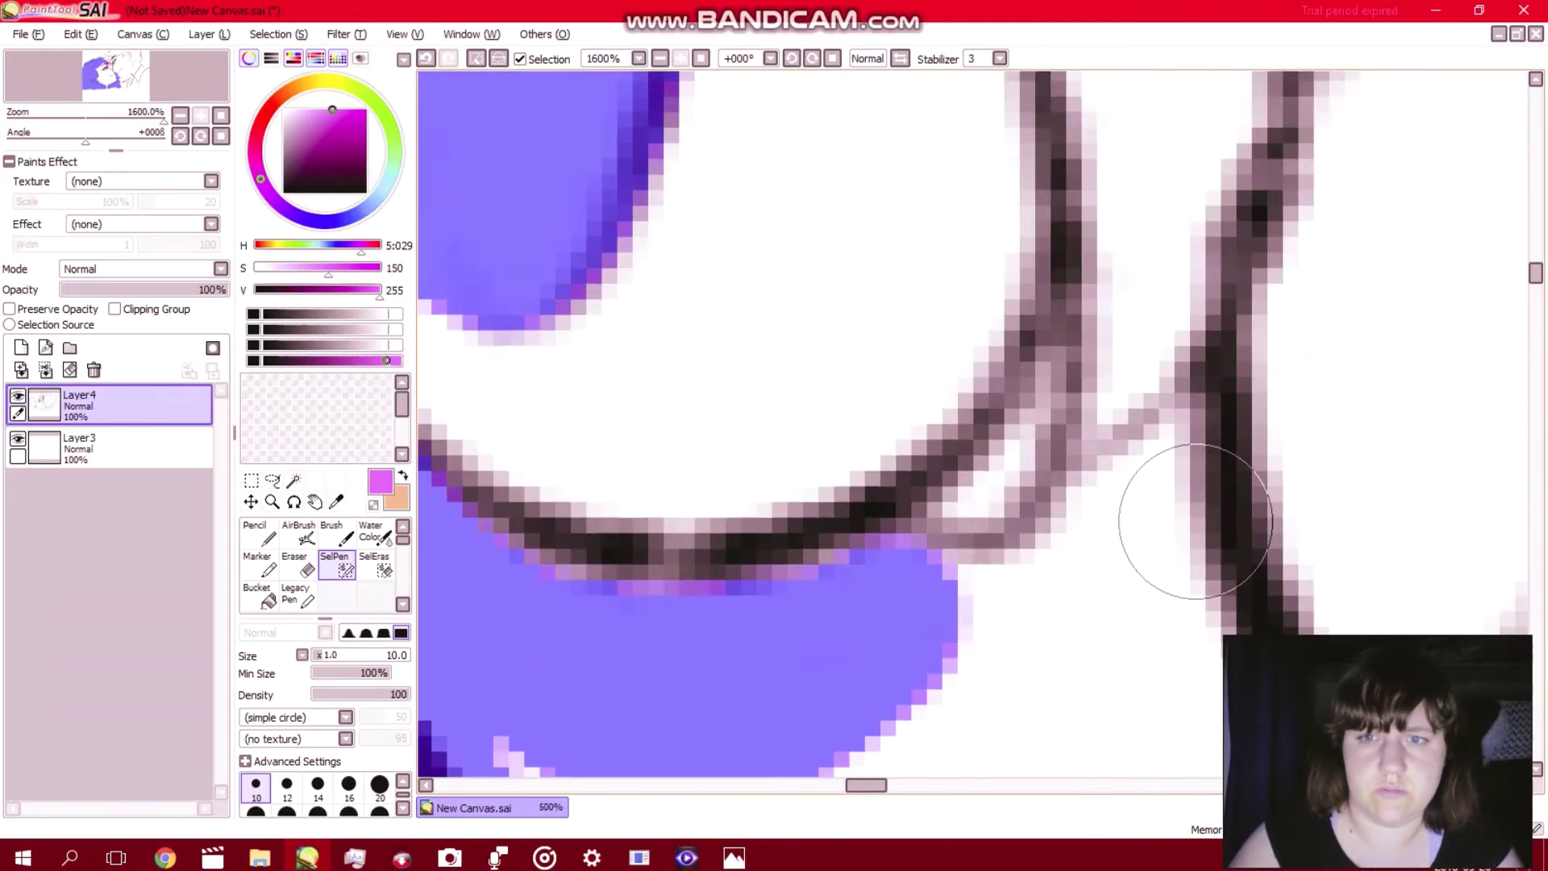
mouse_move(946, 615)
mouse_down()
mouse_move(1026, 630)
mouse_move(1081, 601)
mouse_move(1144, 496)
mouse_move(1144, 593)
mouse_move(1213, 730)
mouse_up()
Continue the selection along the underside of the second curl's outline as far as the thick vertical outline.
key(Down)
key(Down)
key(Down)
key(Down)
key(Down)
key(Down)
key(Down)
key(Down)
key(Down)
key(Down)
key(Down)
key(Down)
key(Down)
key(Down)
key(Down)
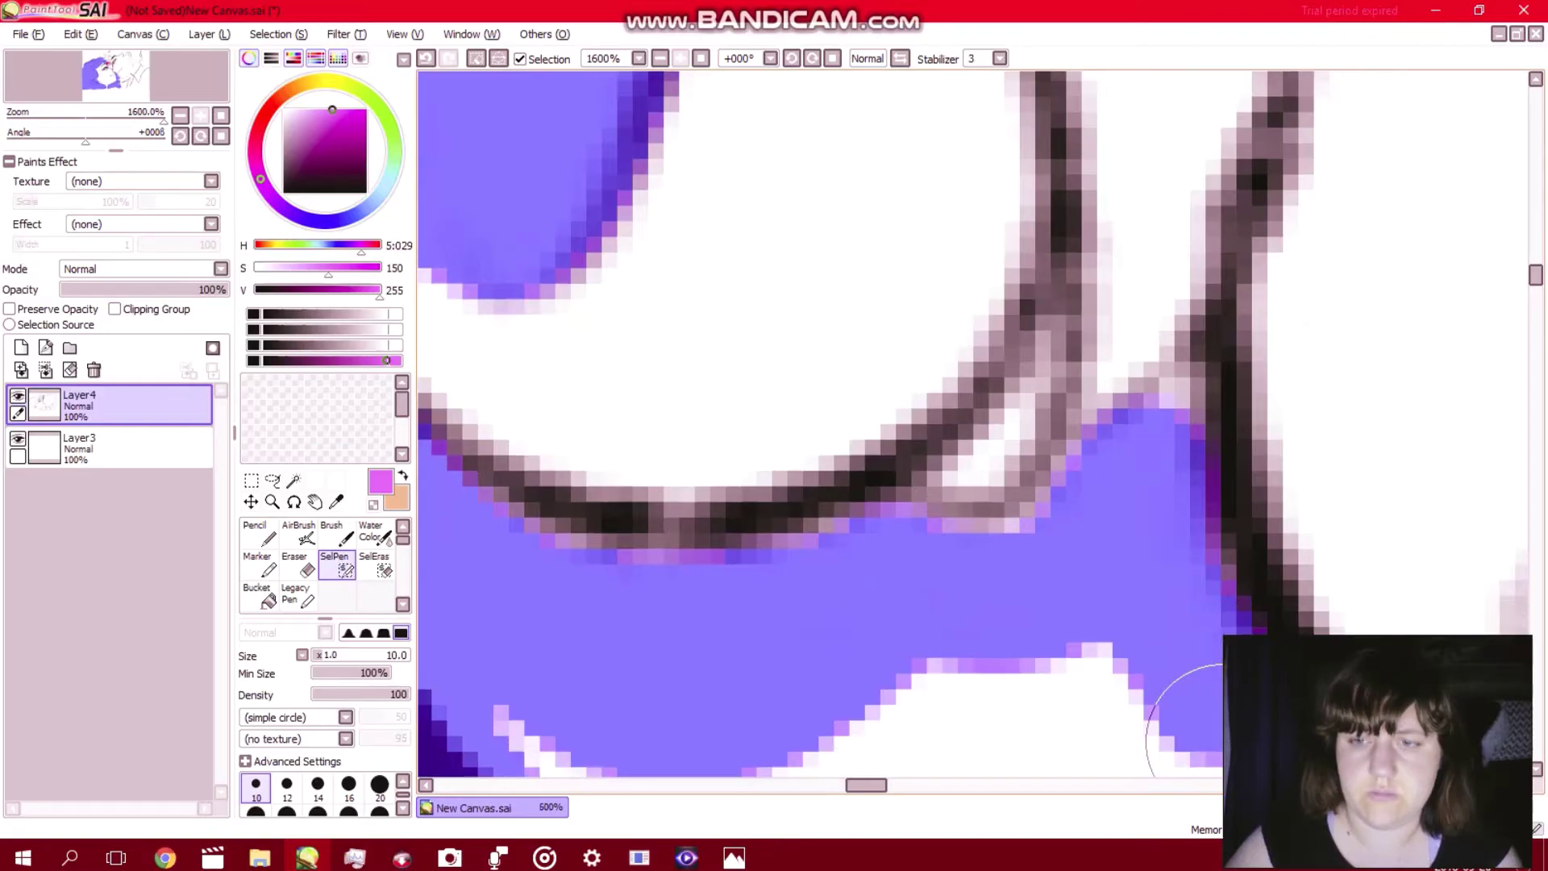
key(Right)
key(Right)
key(Right)
key(Right)
key(Right)
key(Right)
key(Right)
key(Right)
key(Right)
key(Right)
key(Right)
scroll(1193, 721, right, 2)
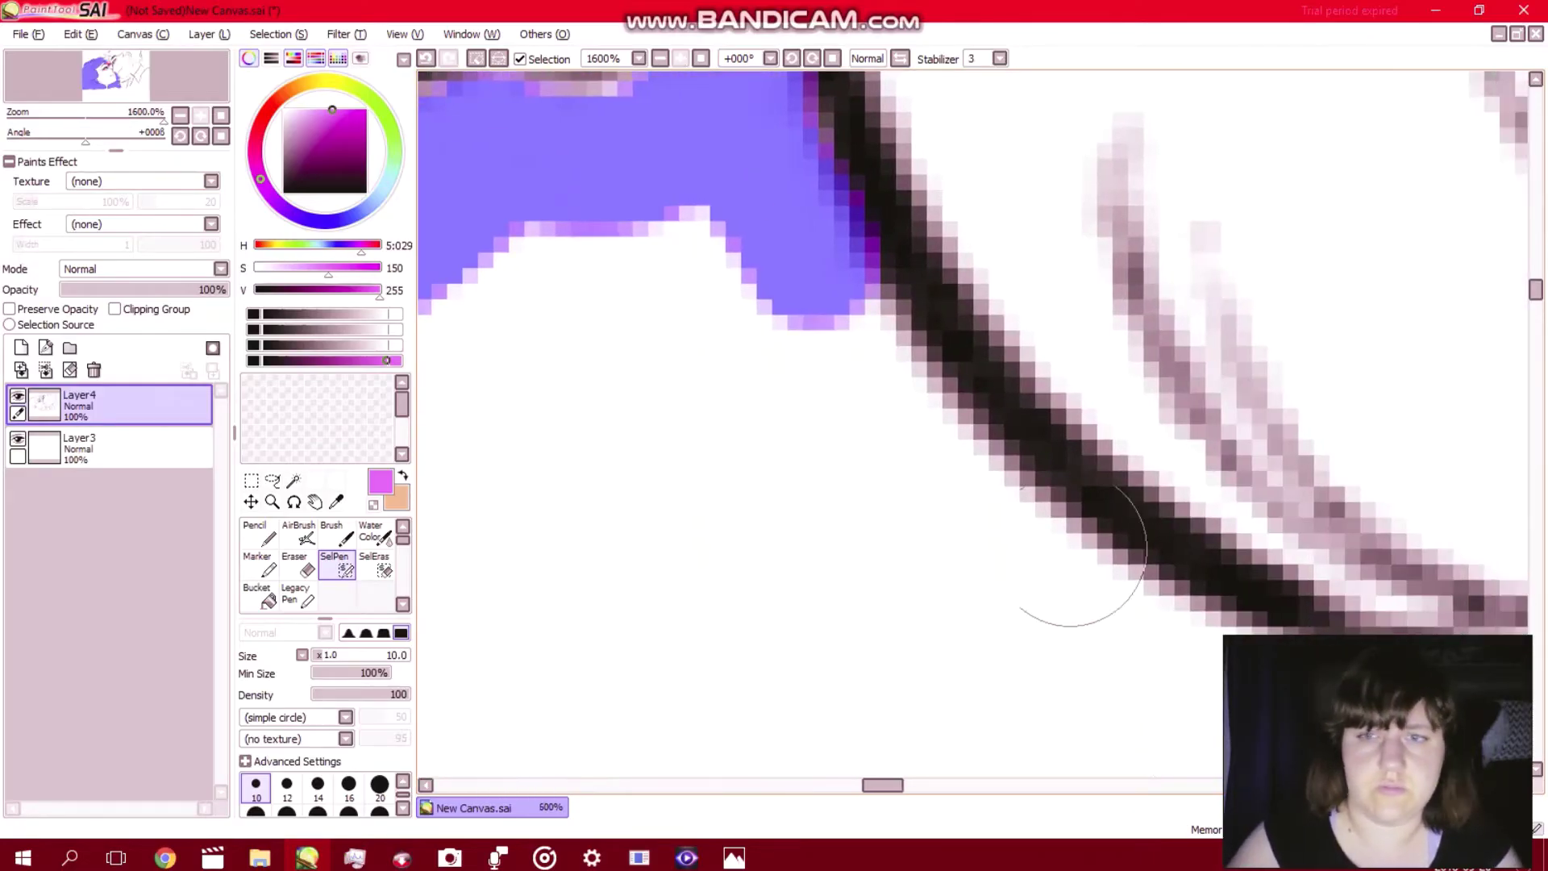
mouse_move(859, 320)
mouse_down()
mouse_move(838, 327)
mouse_move(906, 432)
mouse_move(1013, 553)
mouse_move(1132, 627)
mouse_up()
scroll(1132, 627, down, 3)
scroll(1132, 627, right, 5)
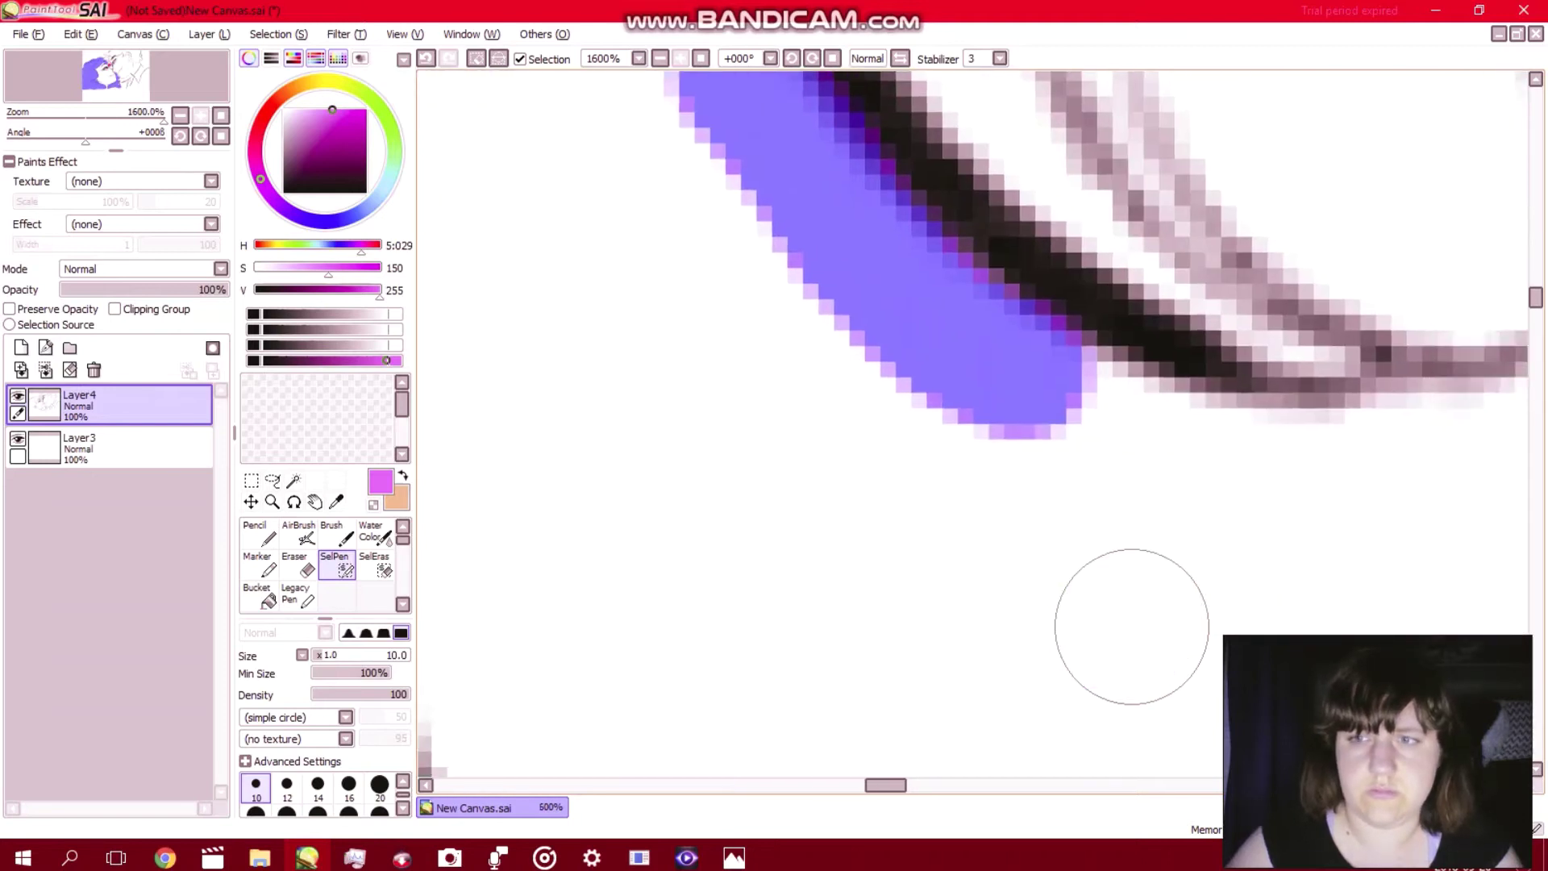
mouse_move(663, 417)
mouse_down()
mouse_move(726, 443)
mouse_move(688, 413)
mouse_move(876, 461)
mouse_move(967, 463)
mouse_move(1011, 456)
mouse_move(1012, 439)
mouse_move(1120, 448)
mouse_move(1184, 422)
mouse_move(1228, 378)
mouse_move(1365, 603)
mouse_move(1445, 658)
mouse_up()
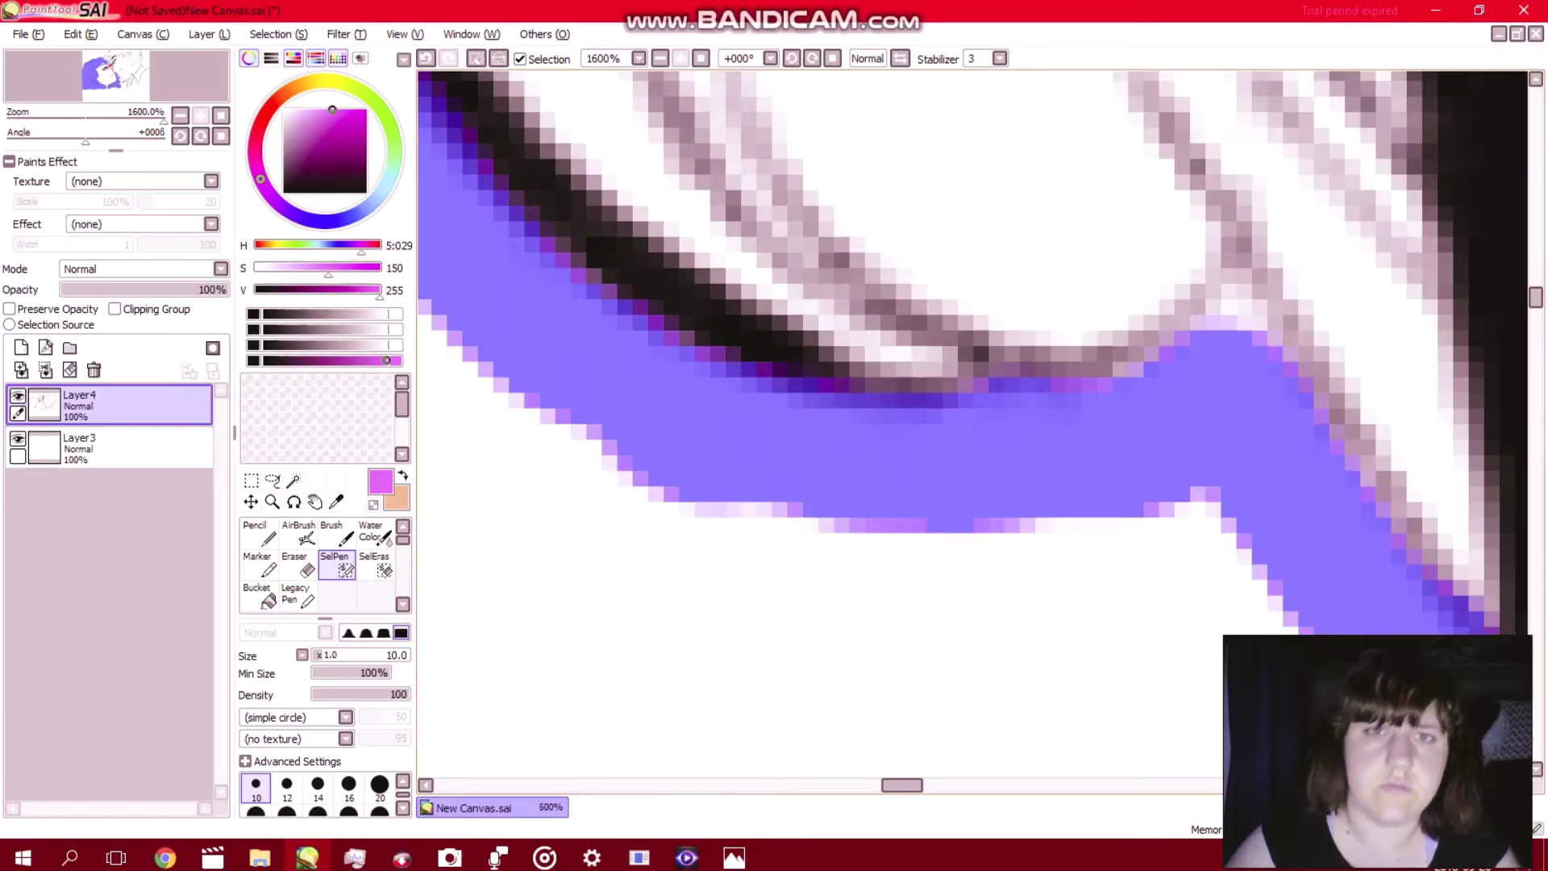
Review the forehead curl selection against the surrounding line art.
click(661, 58)
click(660, 58)
click(661, 58)
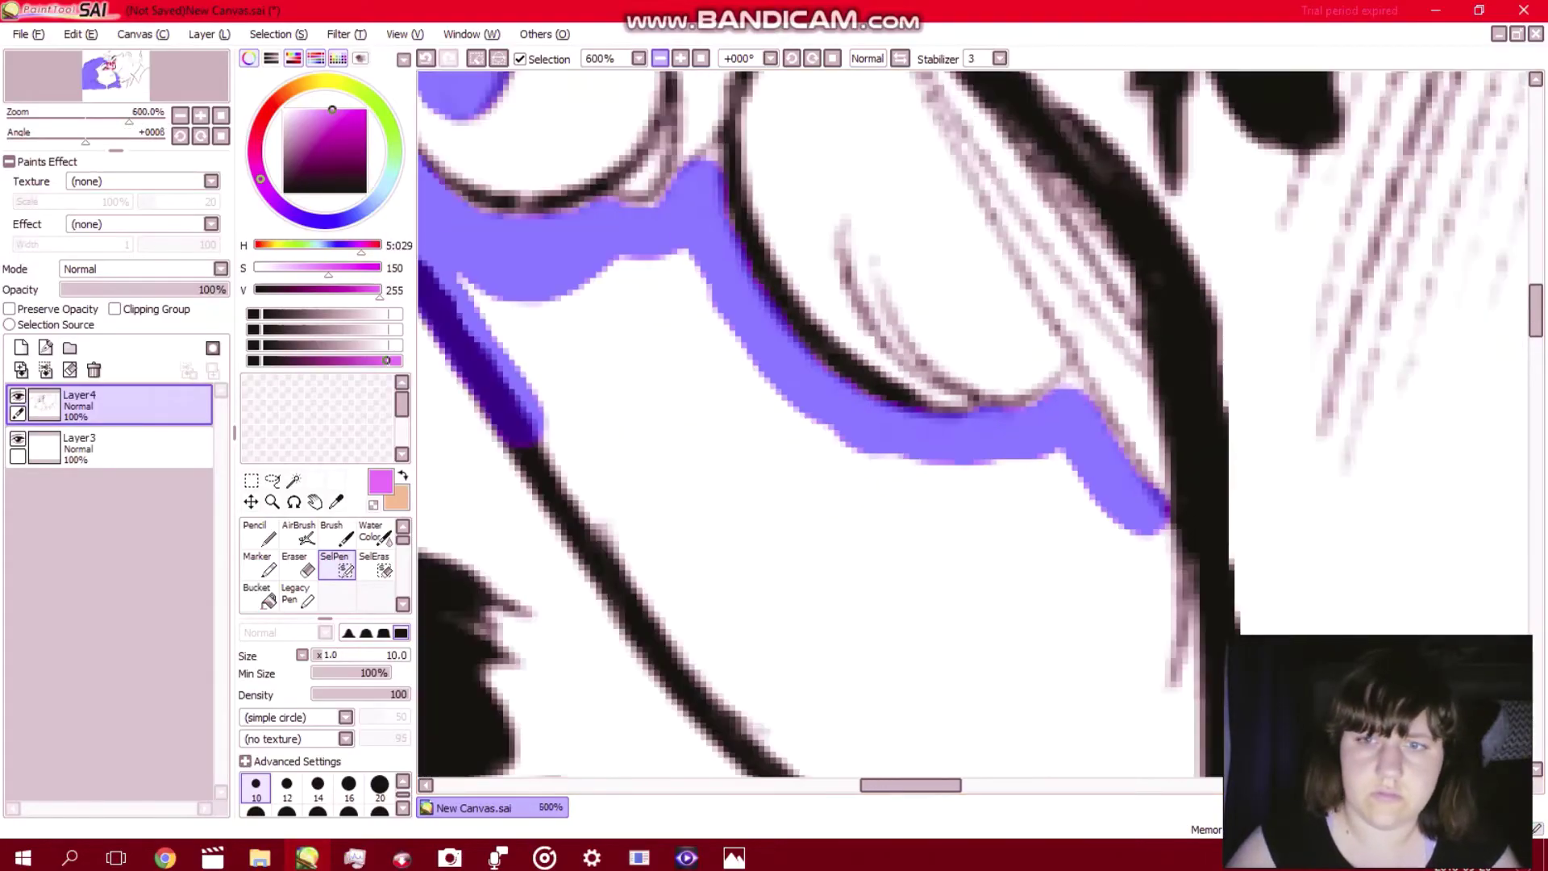
click(660, 58)
click(660, 58)
click(660, 58)
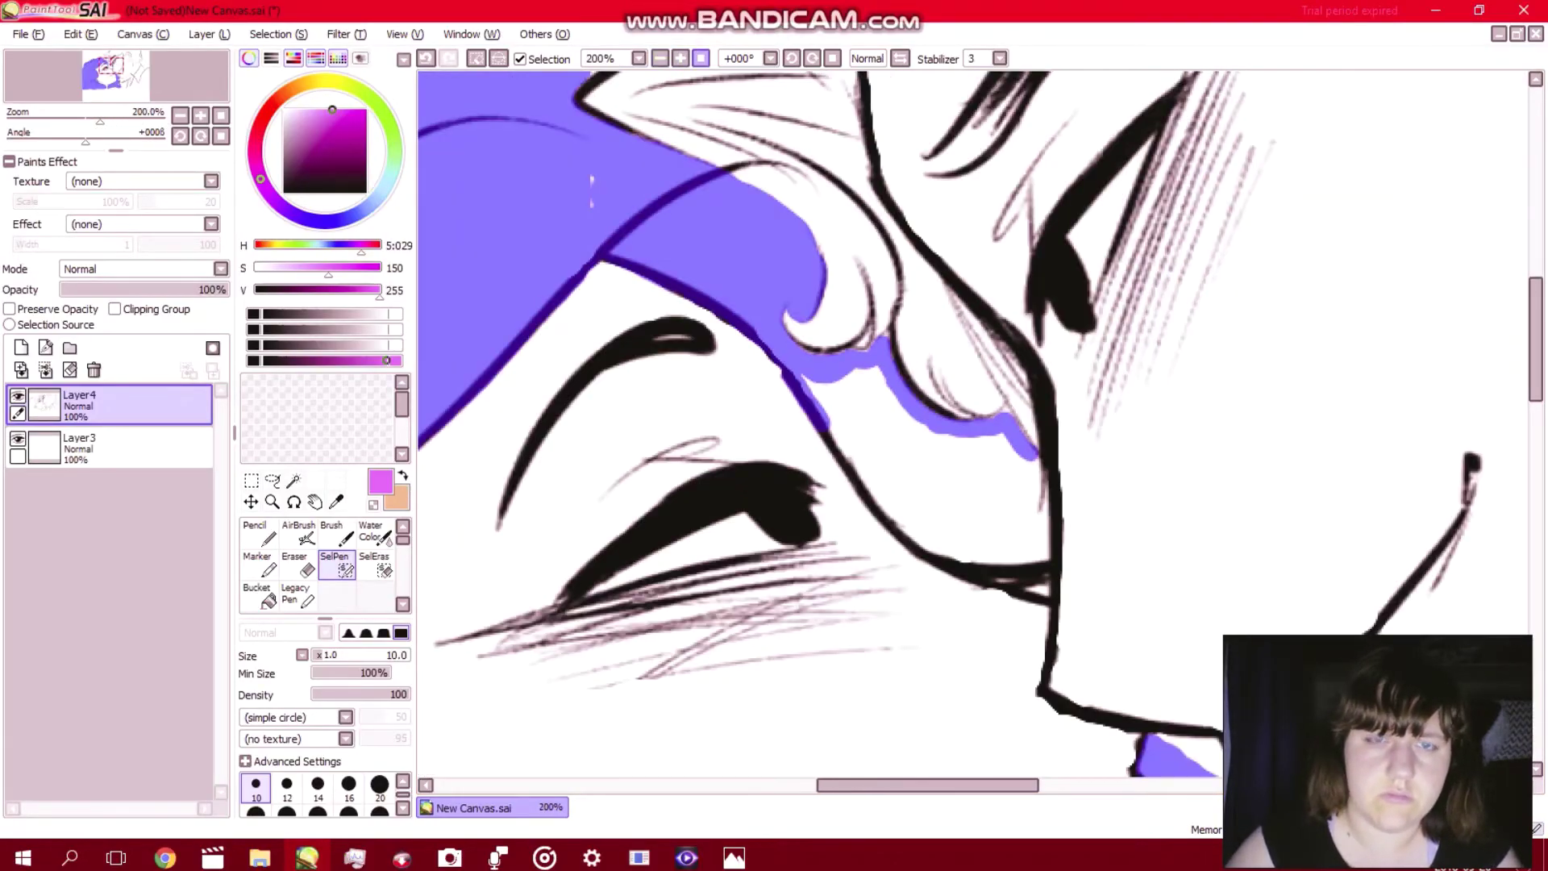
key(ctrl+plus)
key(ctrl+plus)
key(ctrl+plus)
key(ctrl+plus)
key(ctrl+plus)
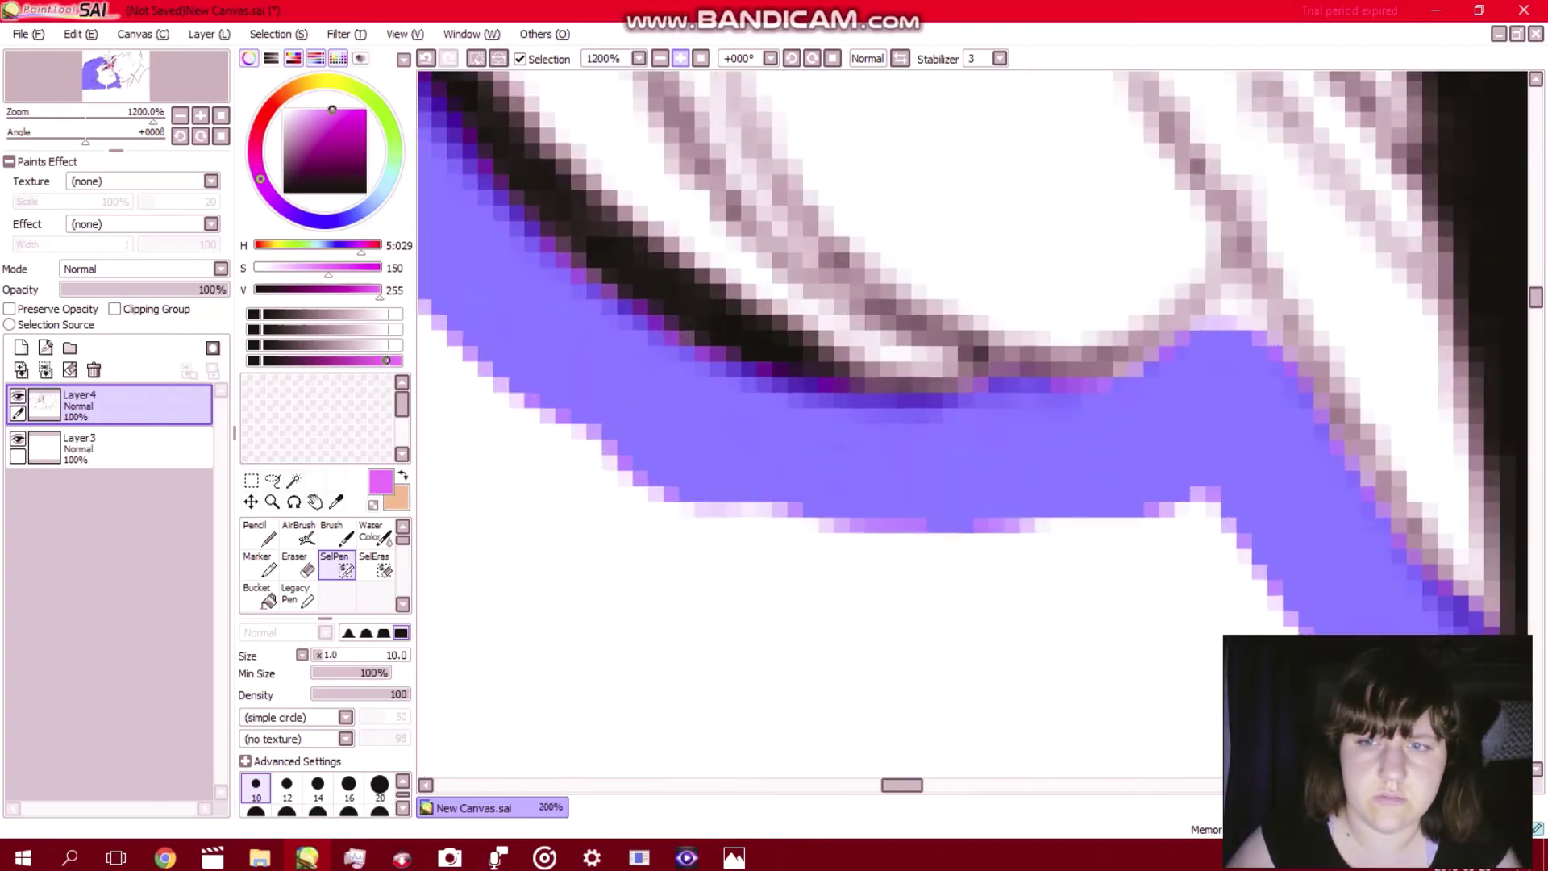
Extend the selection down the inner side of the thick vertical outline to the corner where it meets the lower outline.
key(Down)
key(Down)
key(Down)
key(Down)
key(Down)
key(Down)
key(Down)
key(Down)
key(Right)
key(Right)
key(Right)
key(Right)
key(Right)
key(Right)
key(Right)
key(Right)
key(Right)
key(Right)
key(Right)
key(Right)
key(Right)
key(Right)
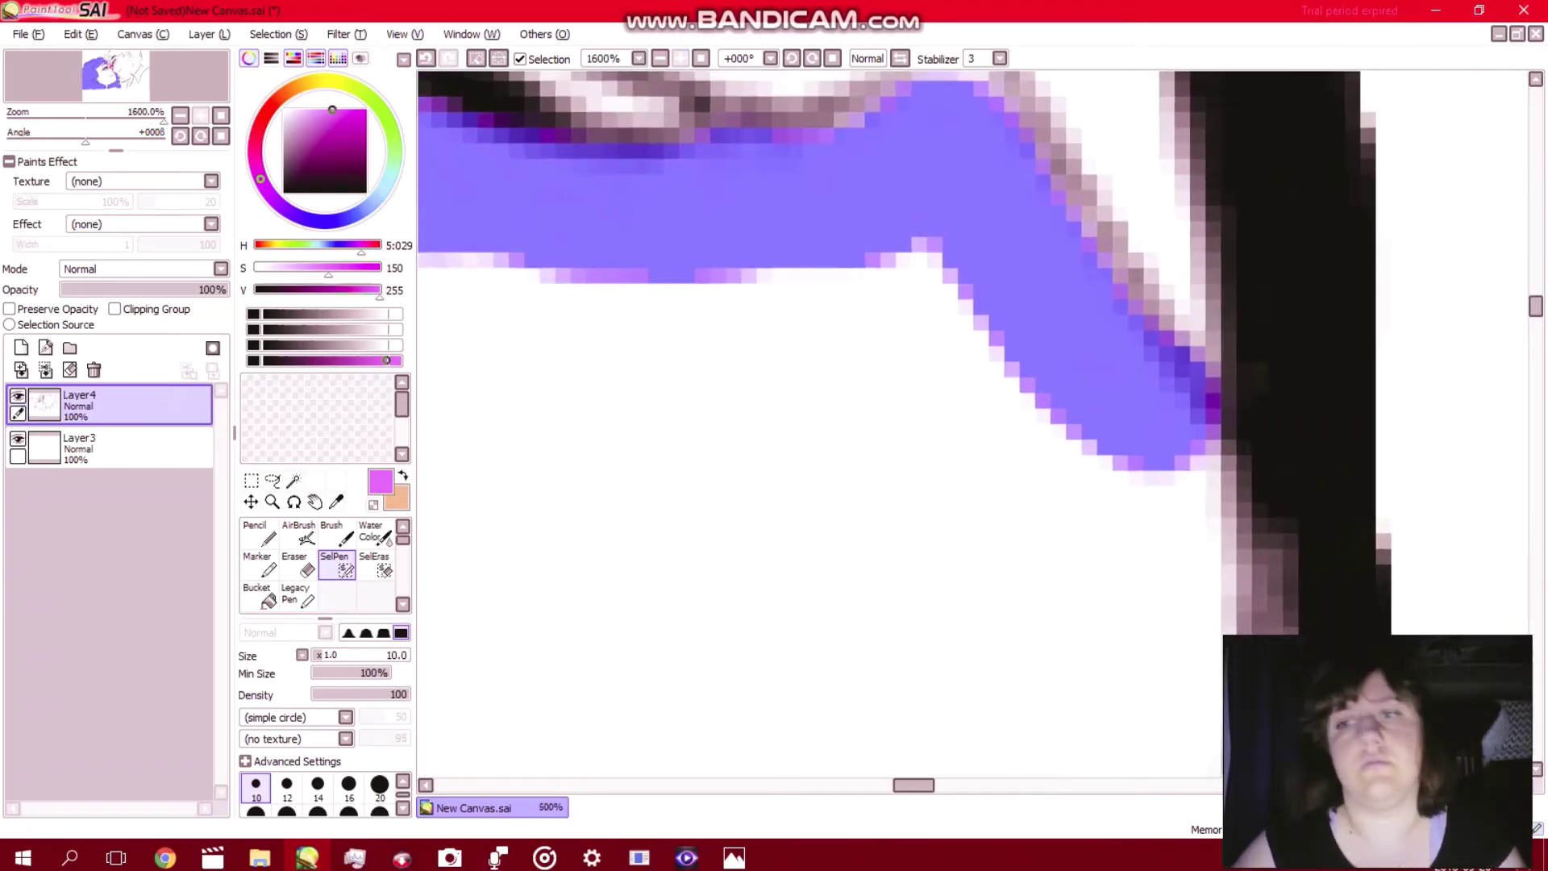
key(Down)
scroll(965, 353, down, 3)
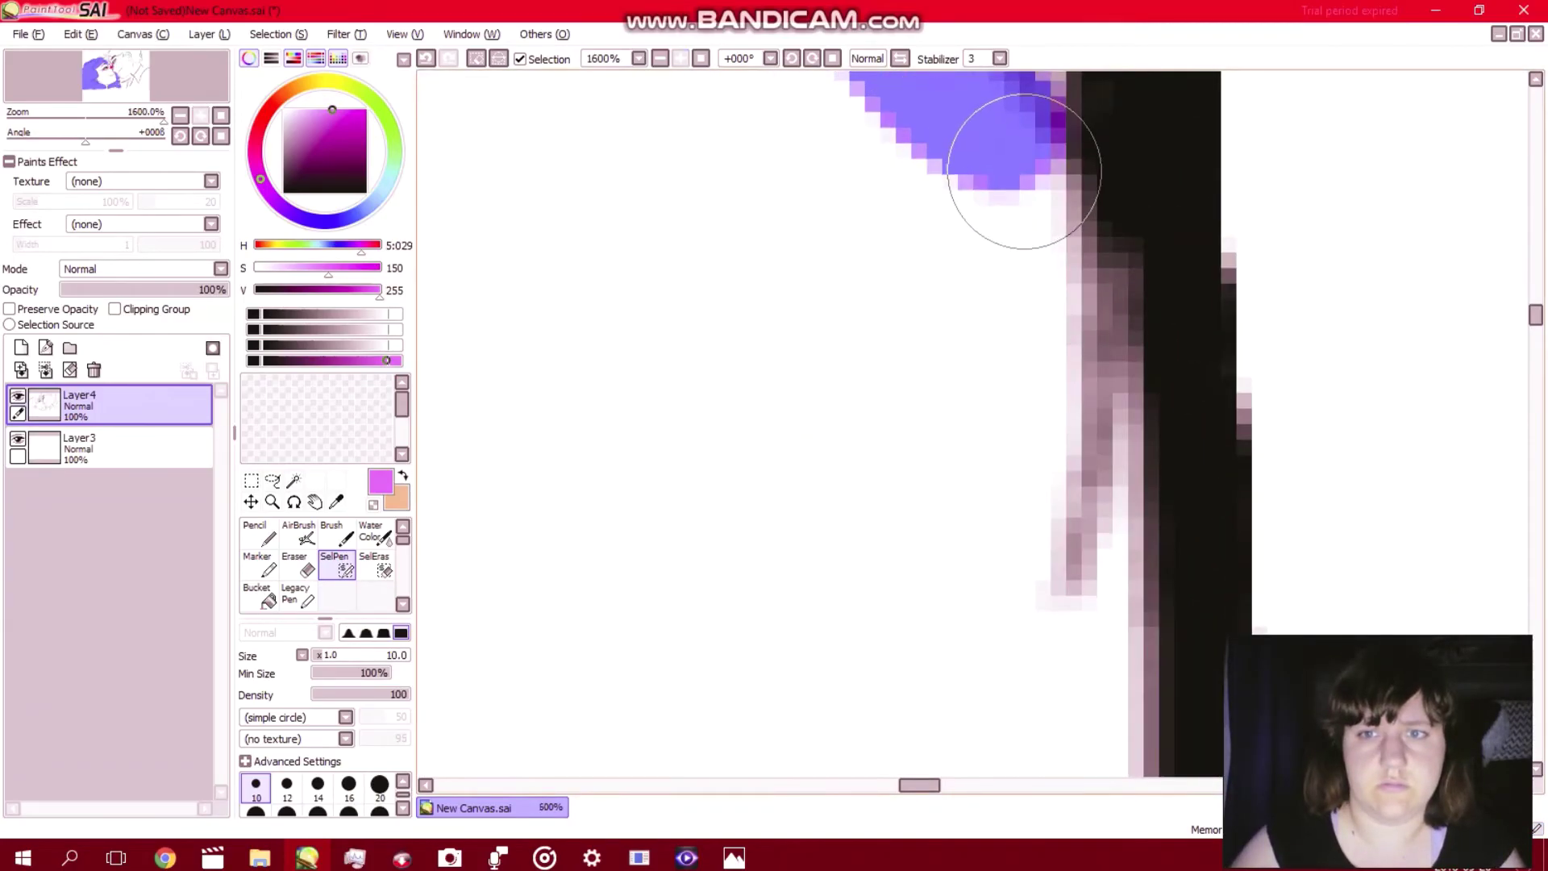
mouse_move(1024, 171)
mouse_down()
mouse_move(1089, 316)
mouse_move(1083, 563)
mouse_up()
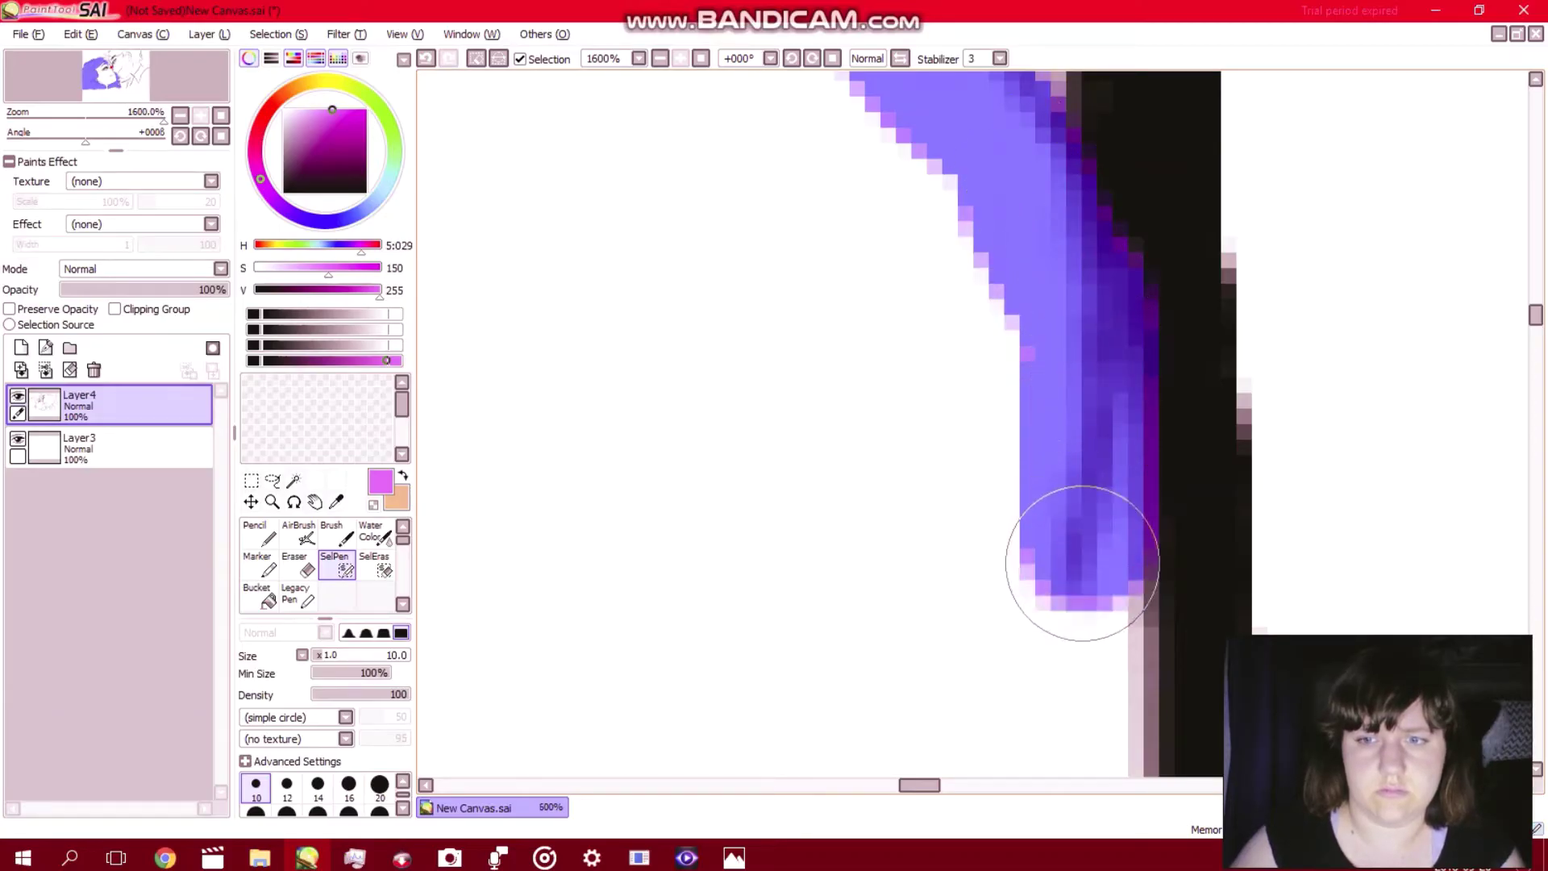
scroll(1083, 563, down, 10)
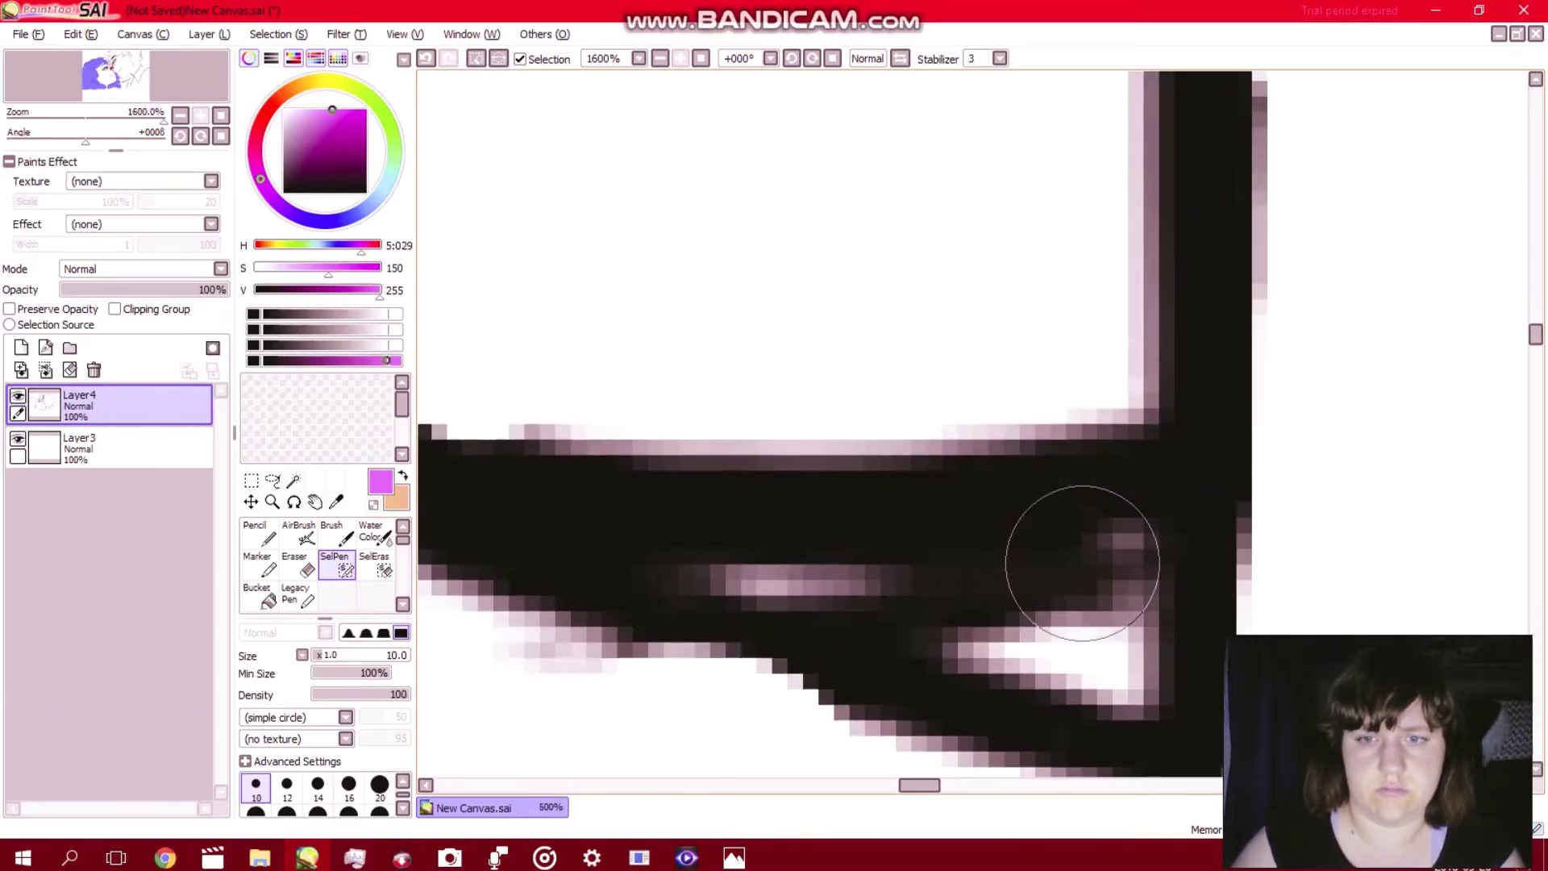
scroll(1082, 563, up, 5)
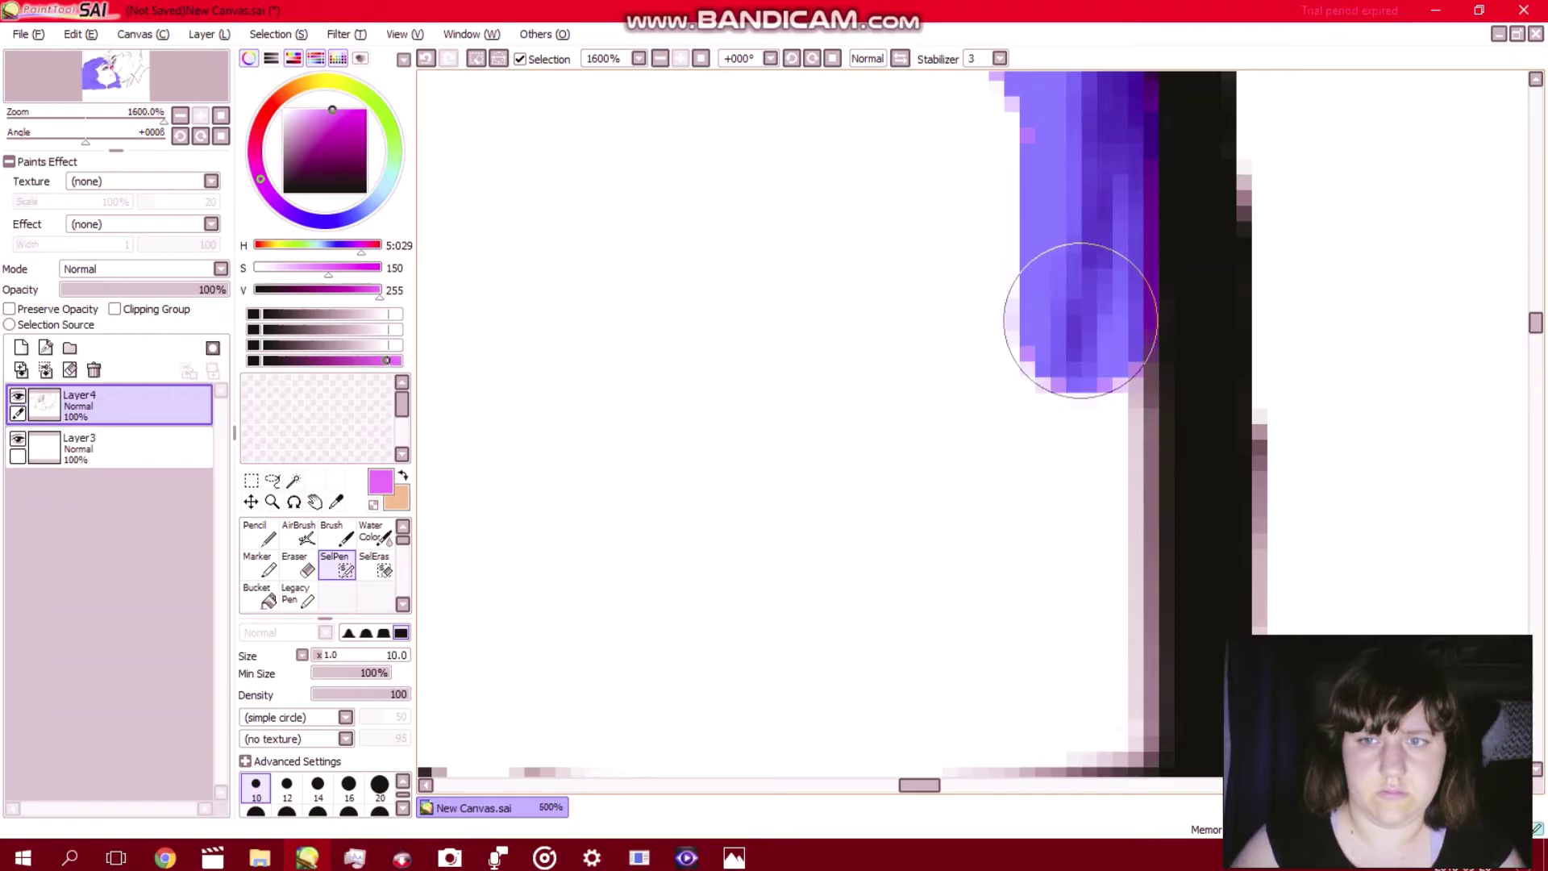
mouse_move(1080, 320)
mouse_down()
mouse_move(1110, 647)
mouse_move(1086, 716)
mouse_up()
scroll(1086, 716, down, 1)
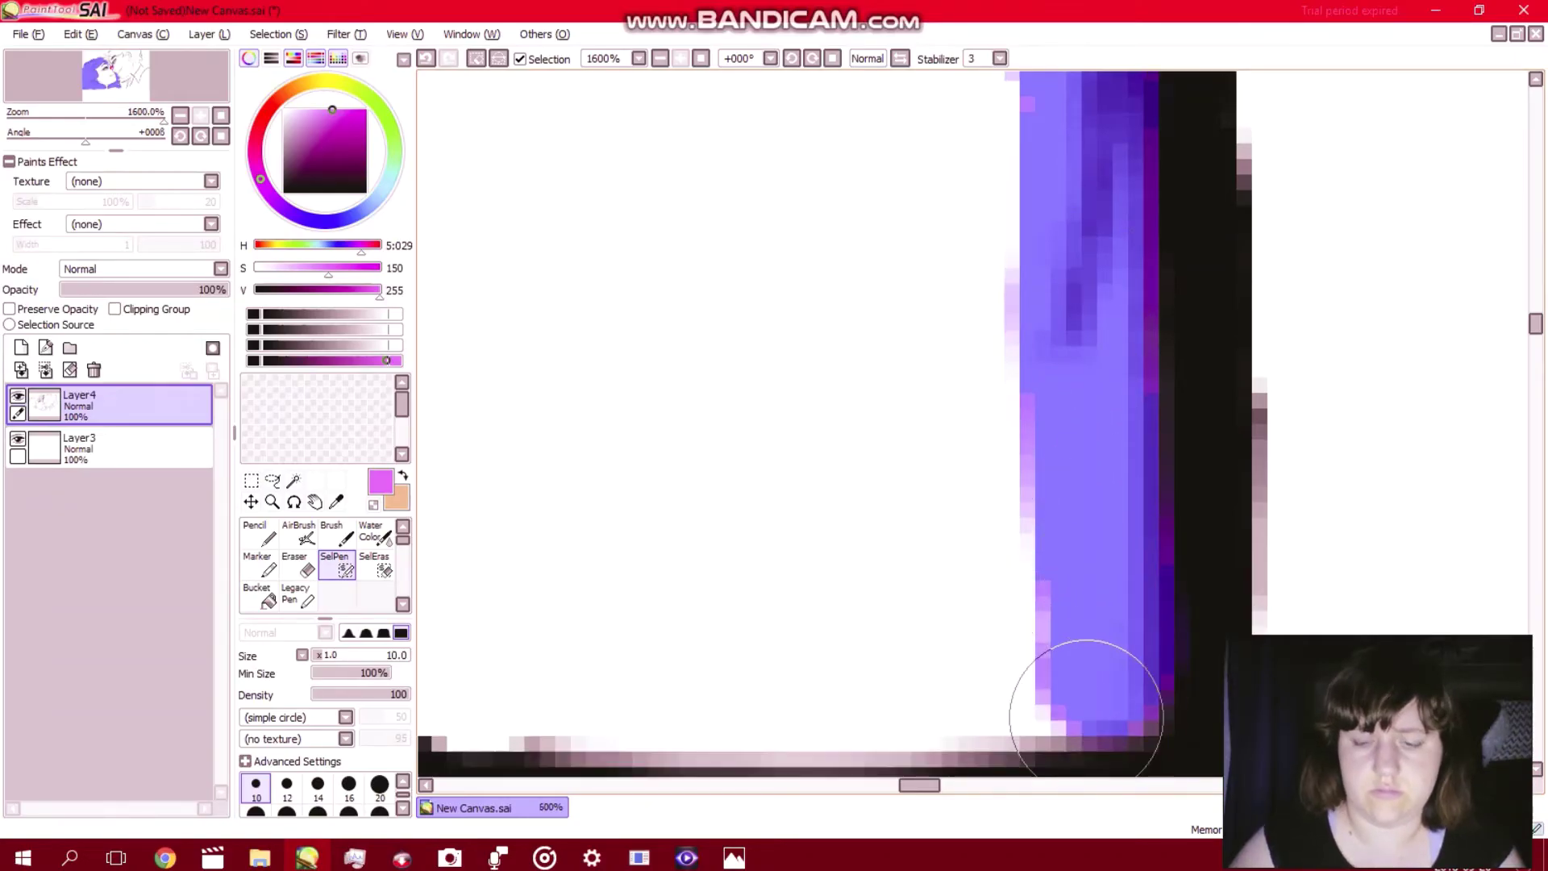
Select along the inner side of the lower outline from the corner and up the start of its curve.
scroll(1086, 716, down, 4)
mouse_move(1091, 342)
mouse_down()
mouse_move(882, 370)
mouse_move(598, 372)
mouse_move(484, 354)
mouse_up()
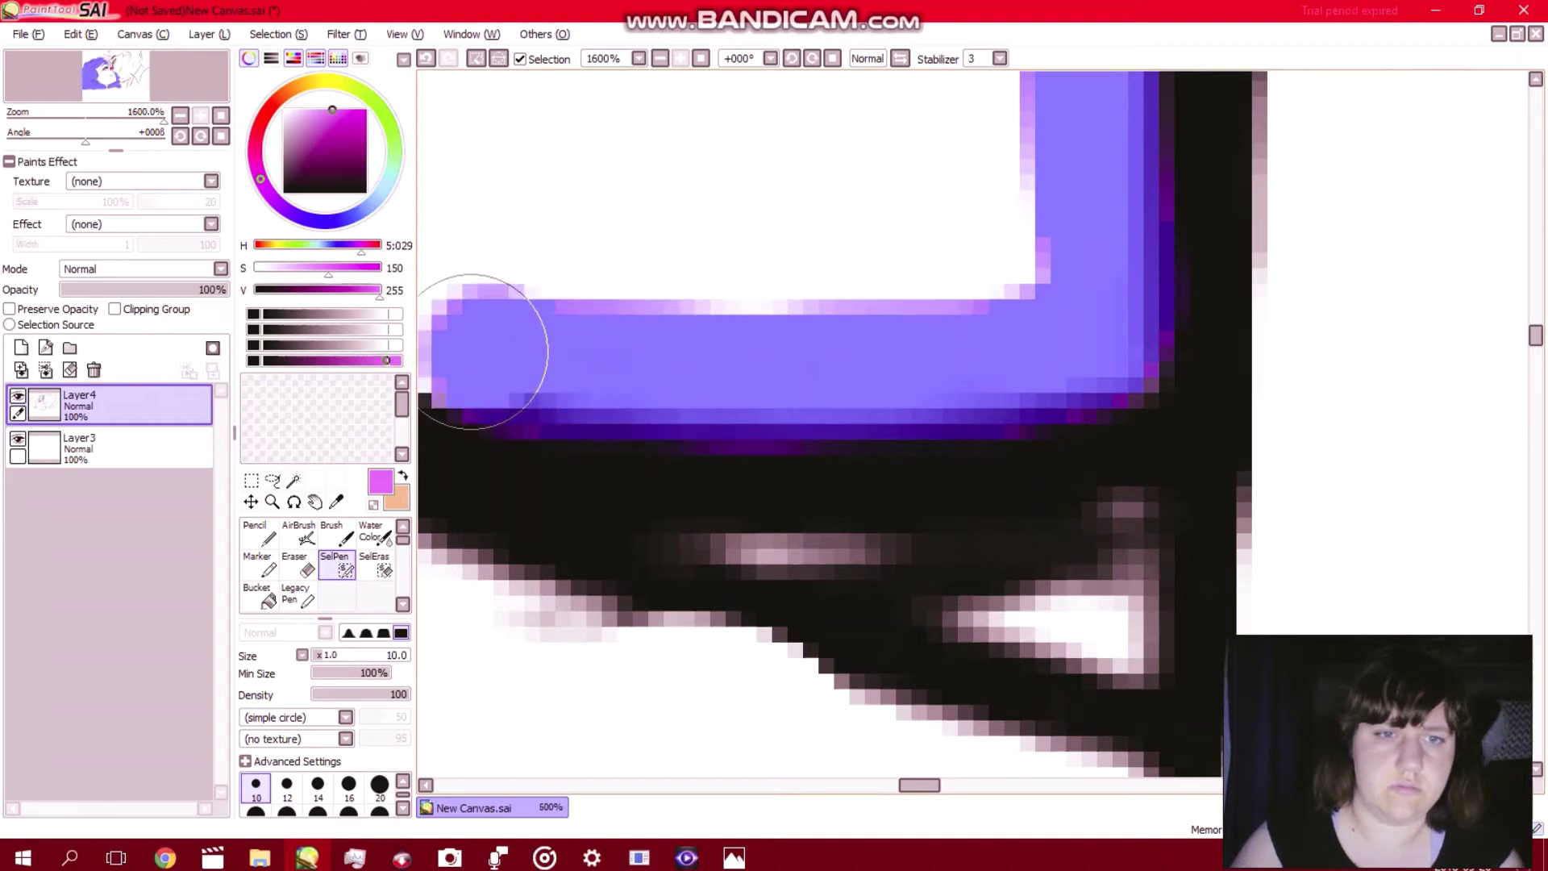
scroll(492, 355, left, 6)
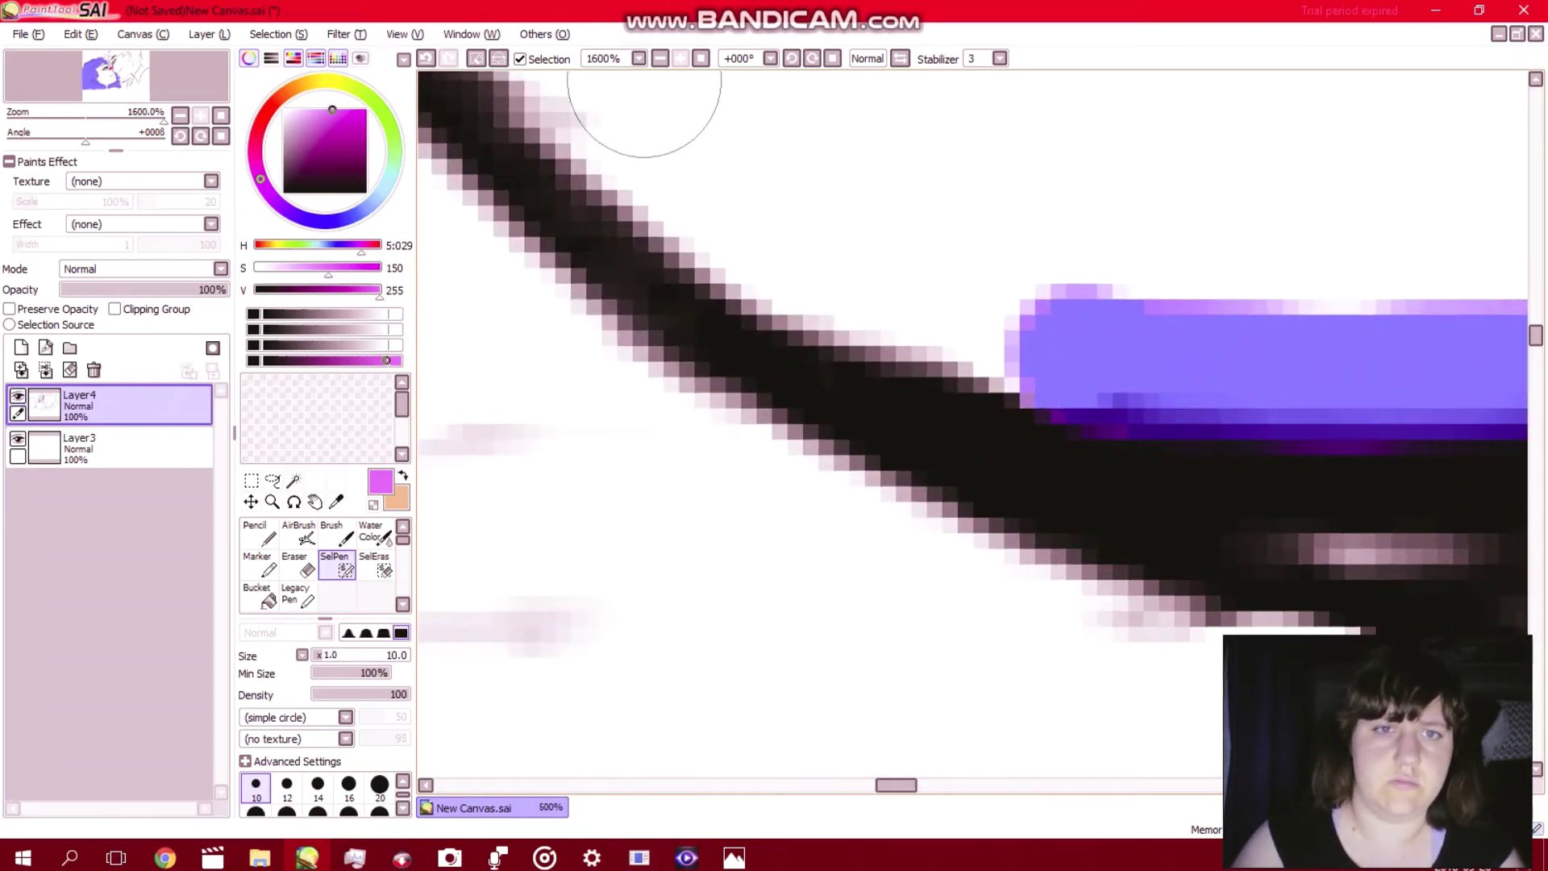
mouse_move(600, 97)
mouse_down()
mouse_move(811, 273)
mouse_move(1054, 345)
mouse_up()
Continue the selection up the inner side of the diagonal face outline until it joins the strip below the first curl.
scroll(1056, 345, up, 5)
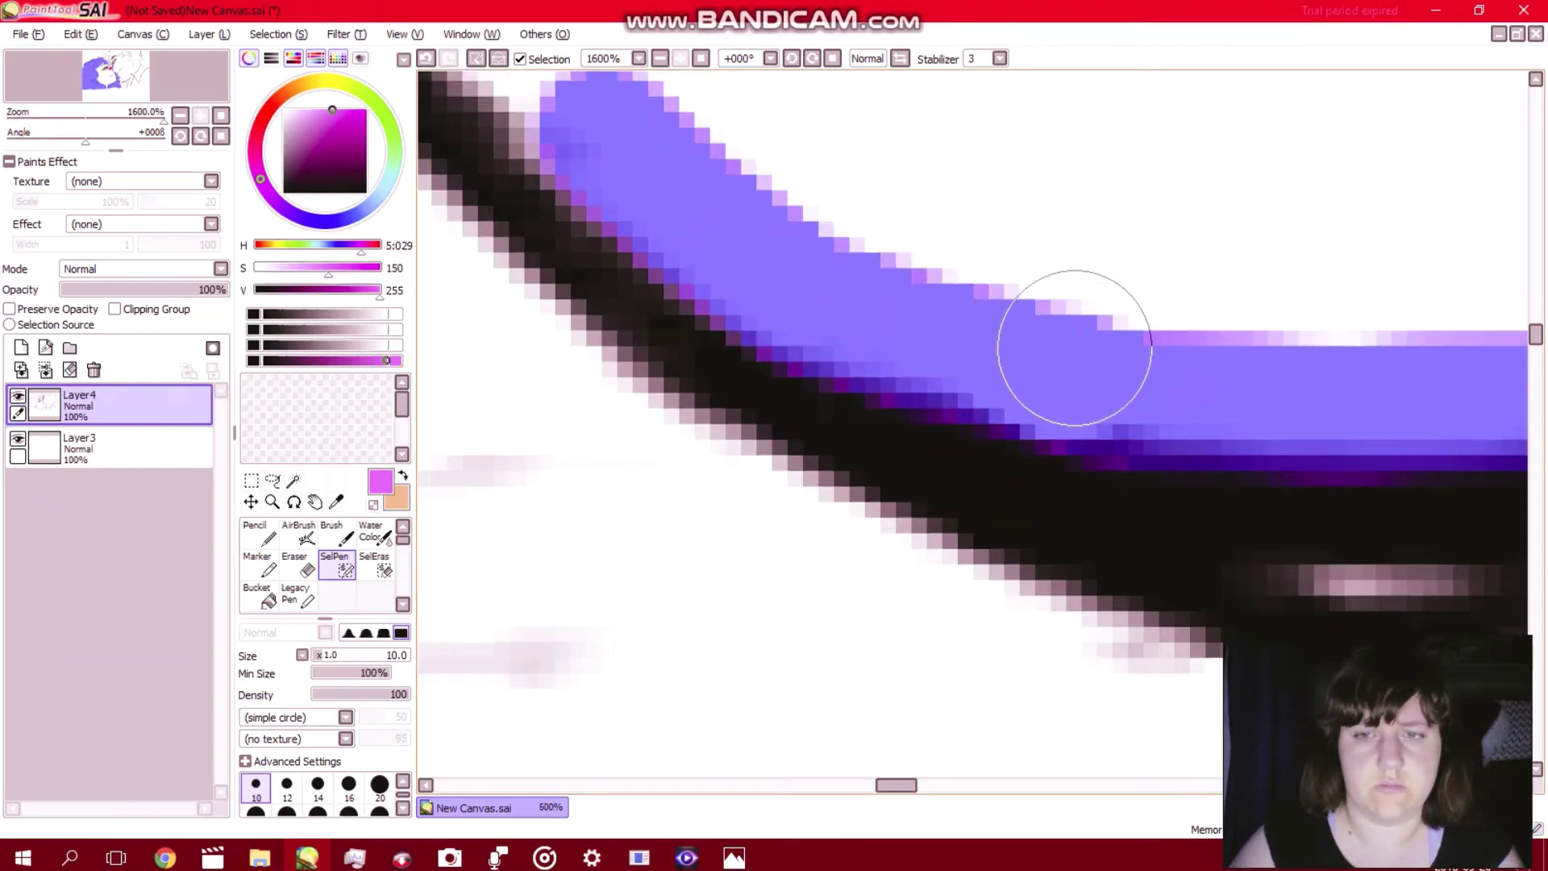
scroll(1074, 348, left, 6)
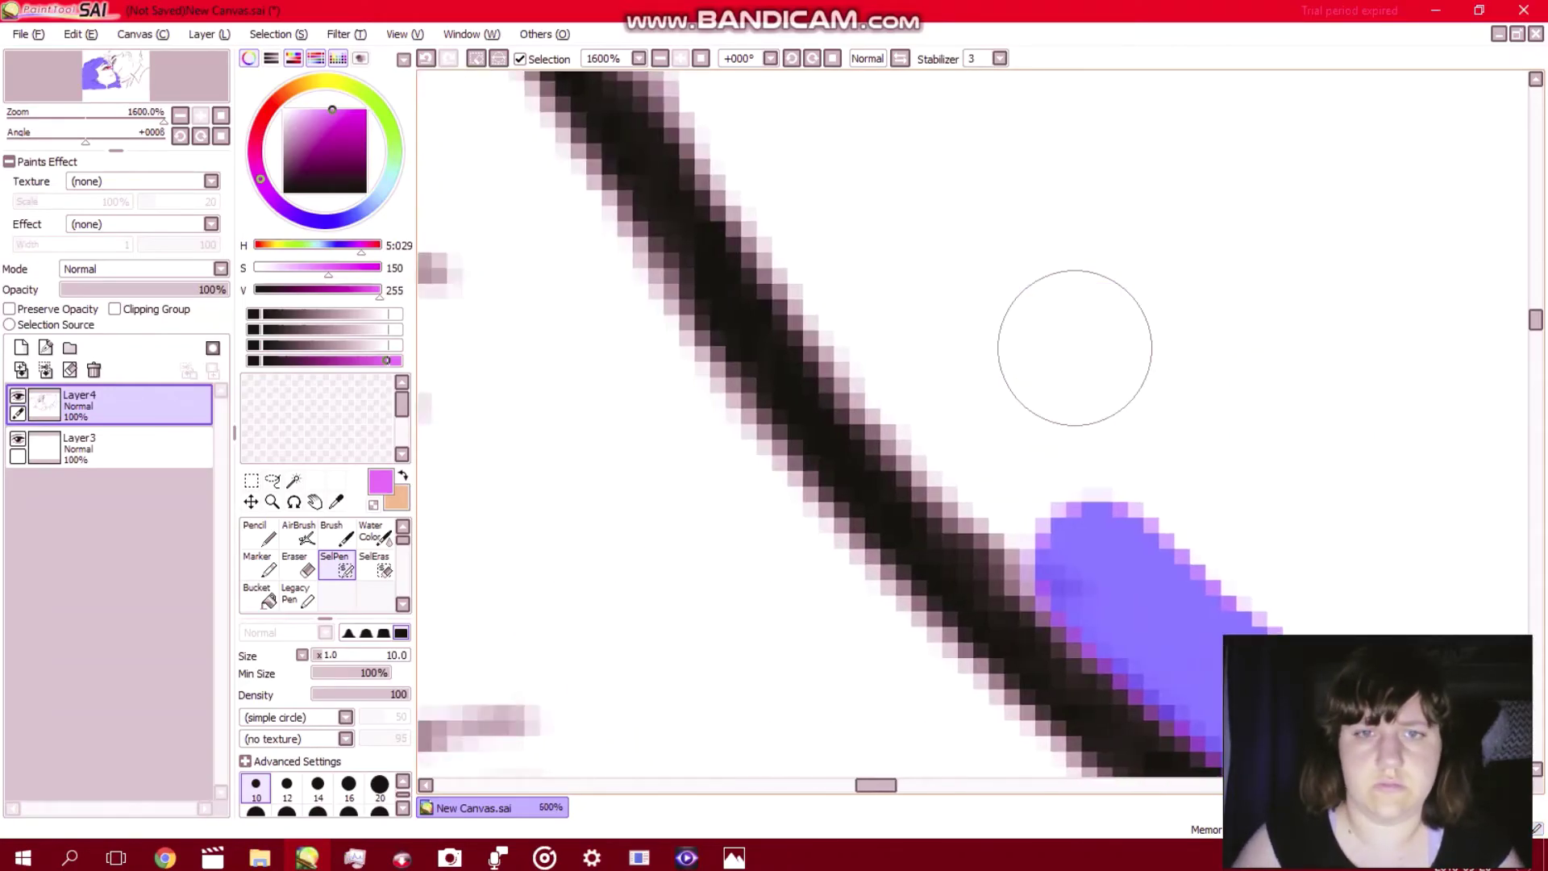
mouse_move(790, 196)
mouse_down()
mouse_move(817, 208)
mouse_move(965, 442)
mouse_move(1103, 564)
mouse_up()
scroll(1102, 564, up, 6)
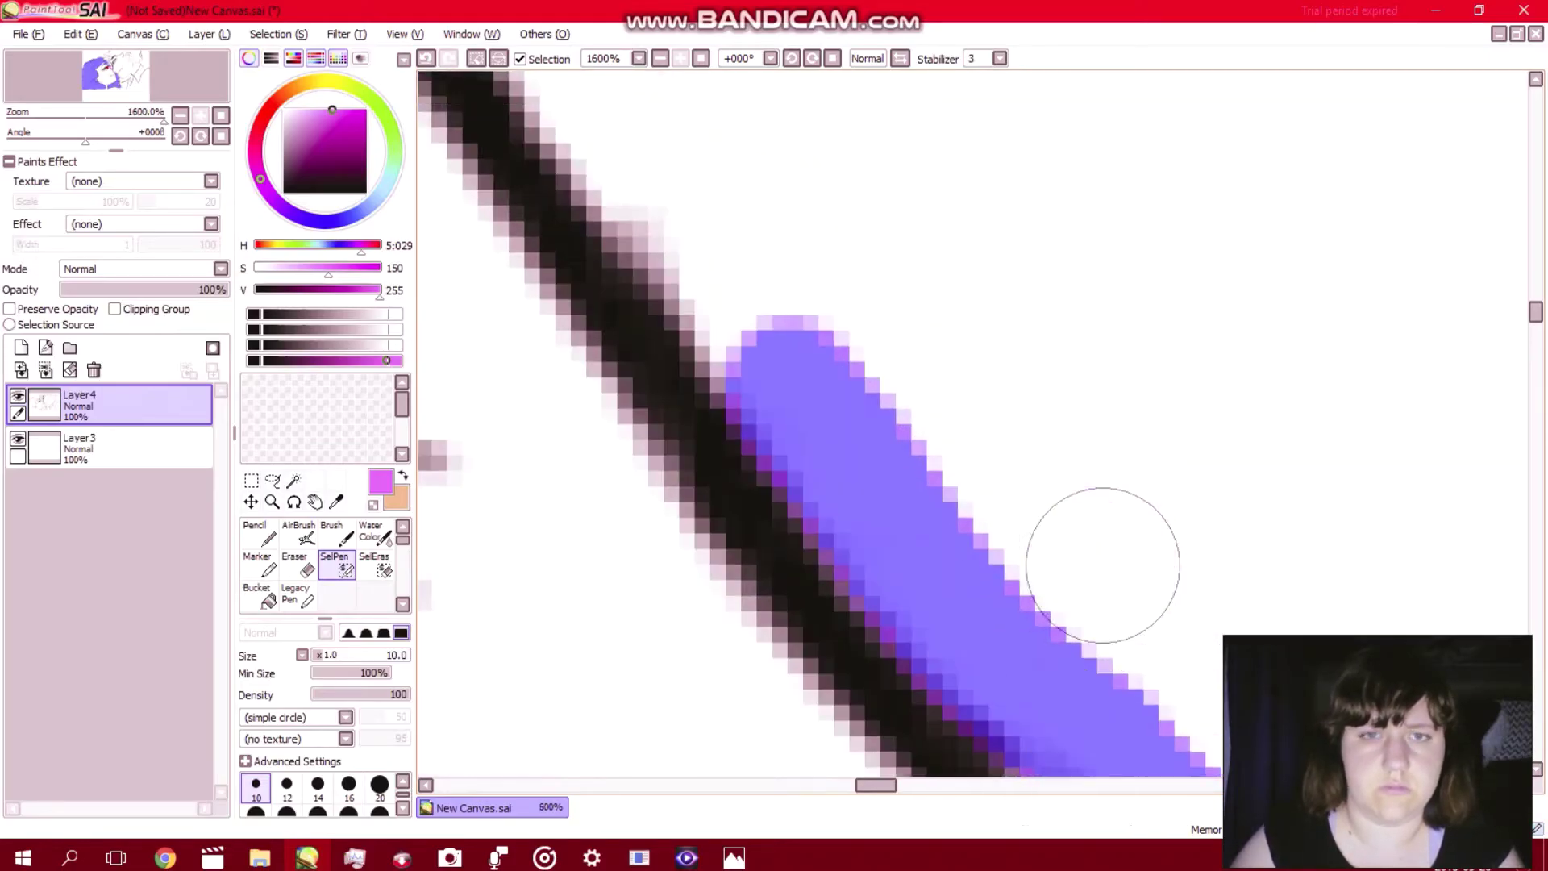
scroll(1102, 564, left, 4)
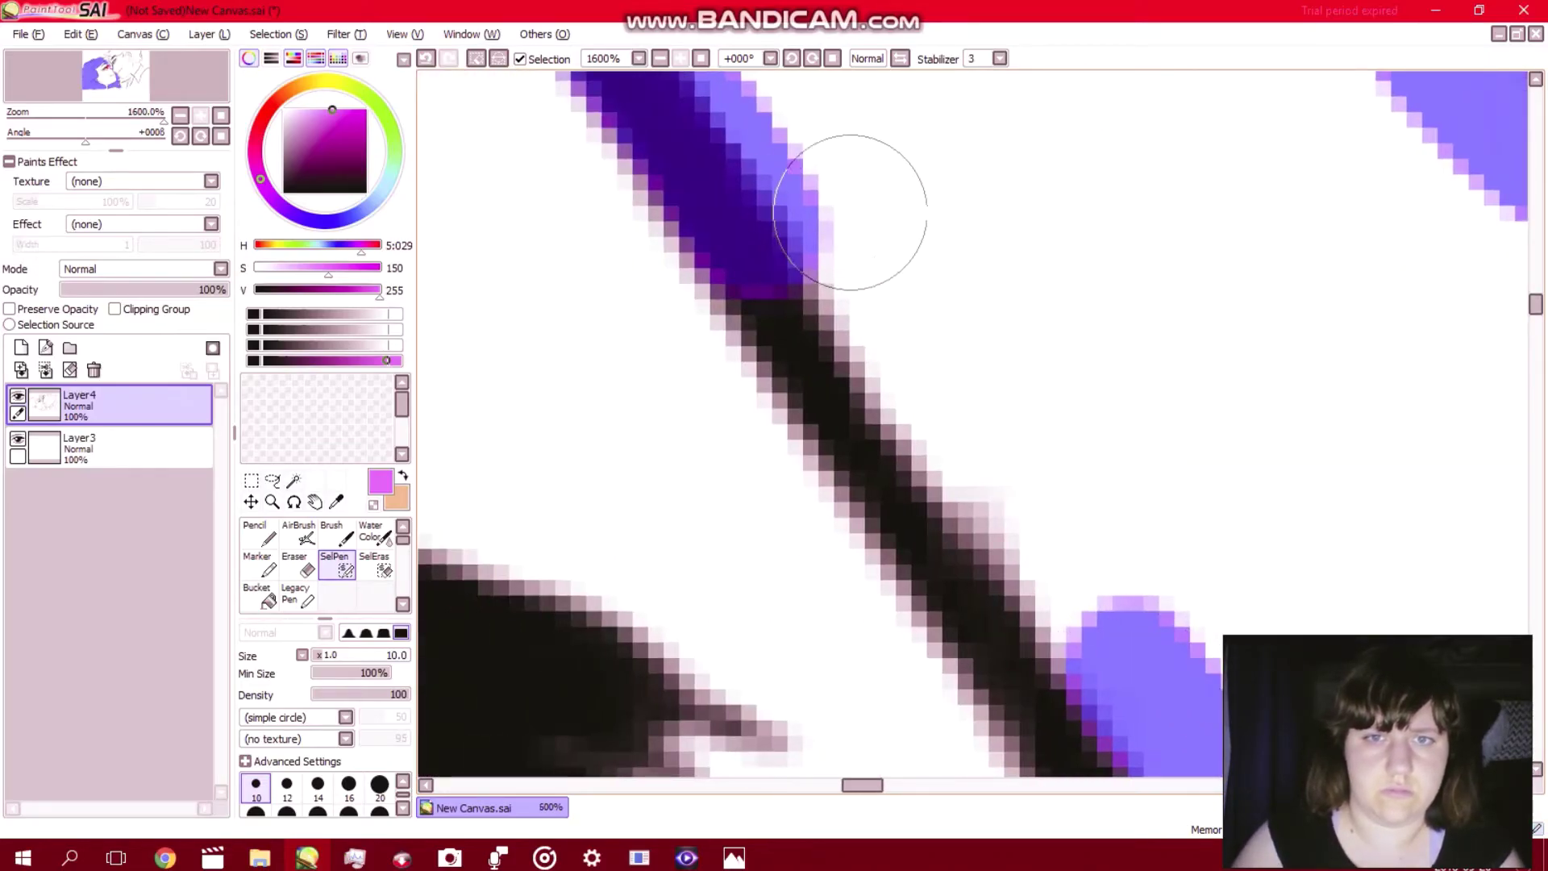
mouse_move(850, 202)
mouse_down()
mouse_move(1021, 528)
mouse_move(1145, 663)
mouse_up()
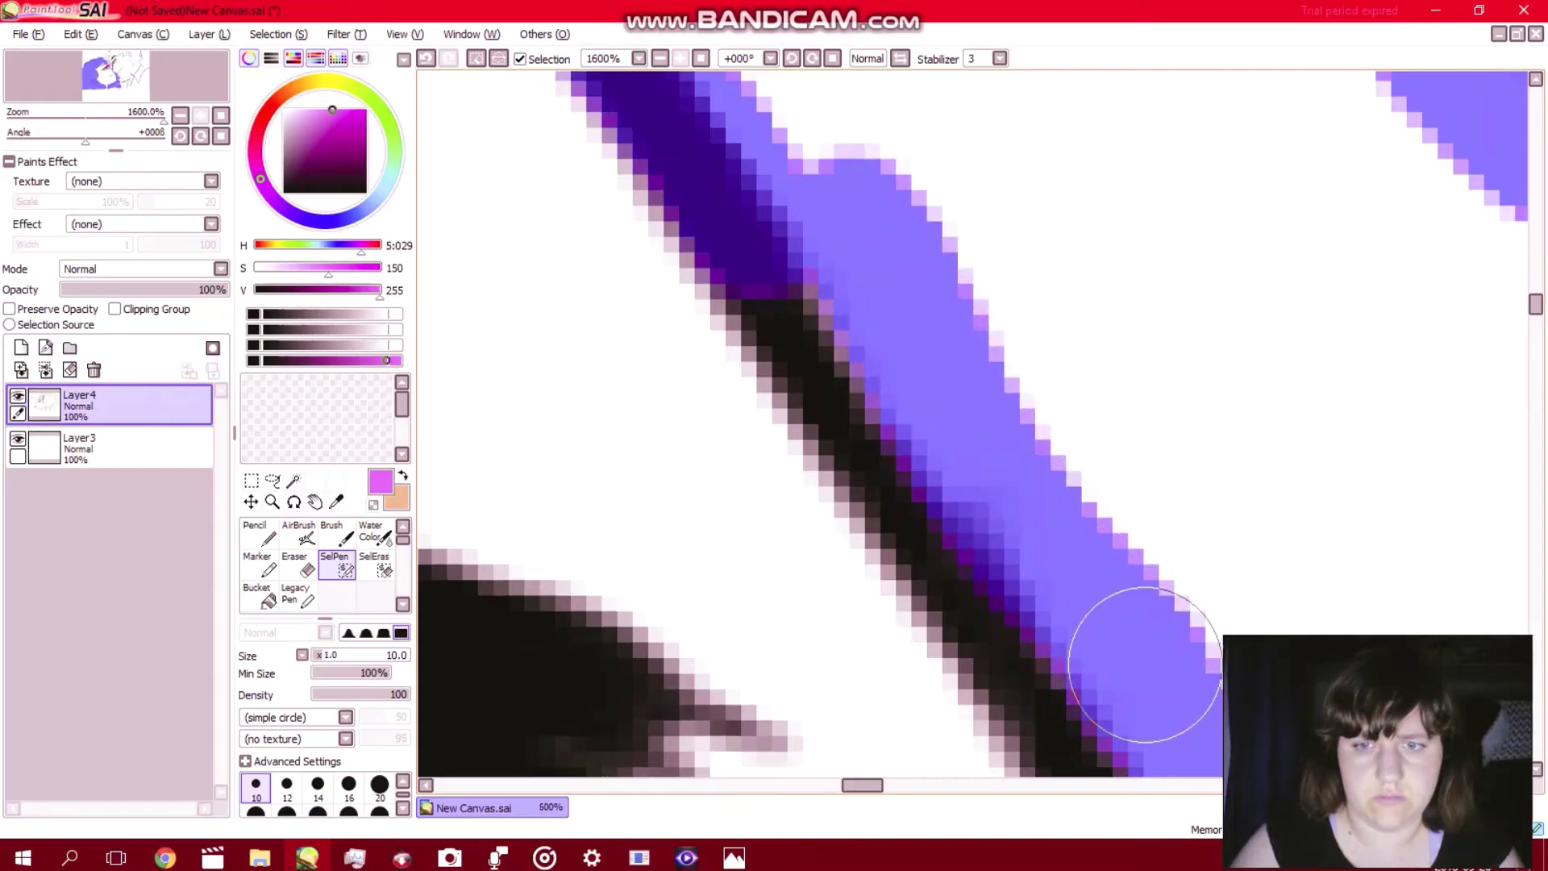
Erase the selection spill from the diagonal face outline below the first curl with the selection eraser at size 16.
click(375, 564)
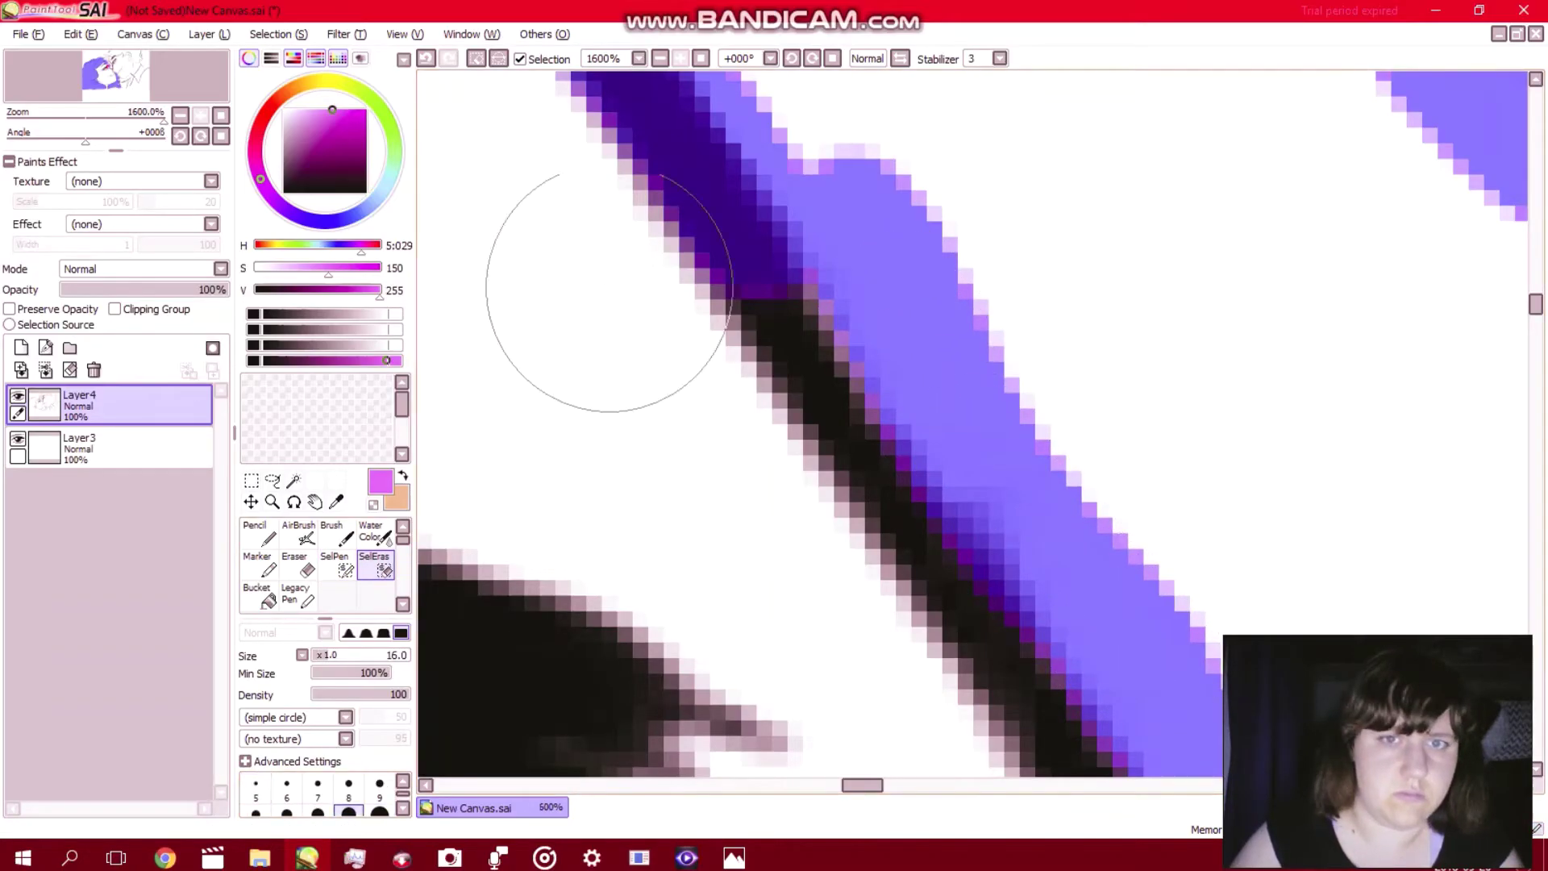
mouse_move(642, 231)
mouse_down()
mouse_move(622, 242)
mouse_move(708, 294)
mouse_up()
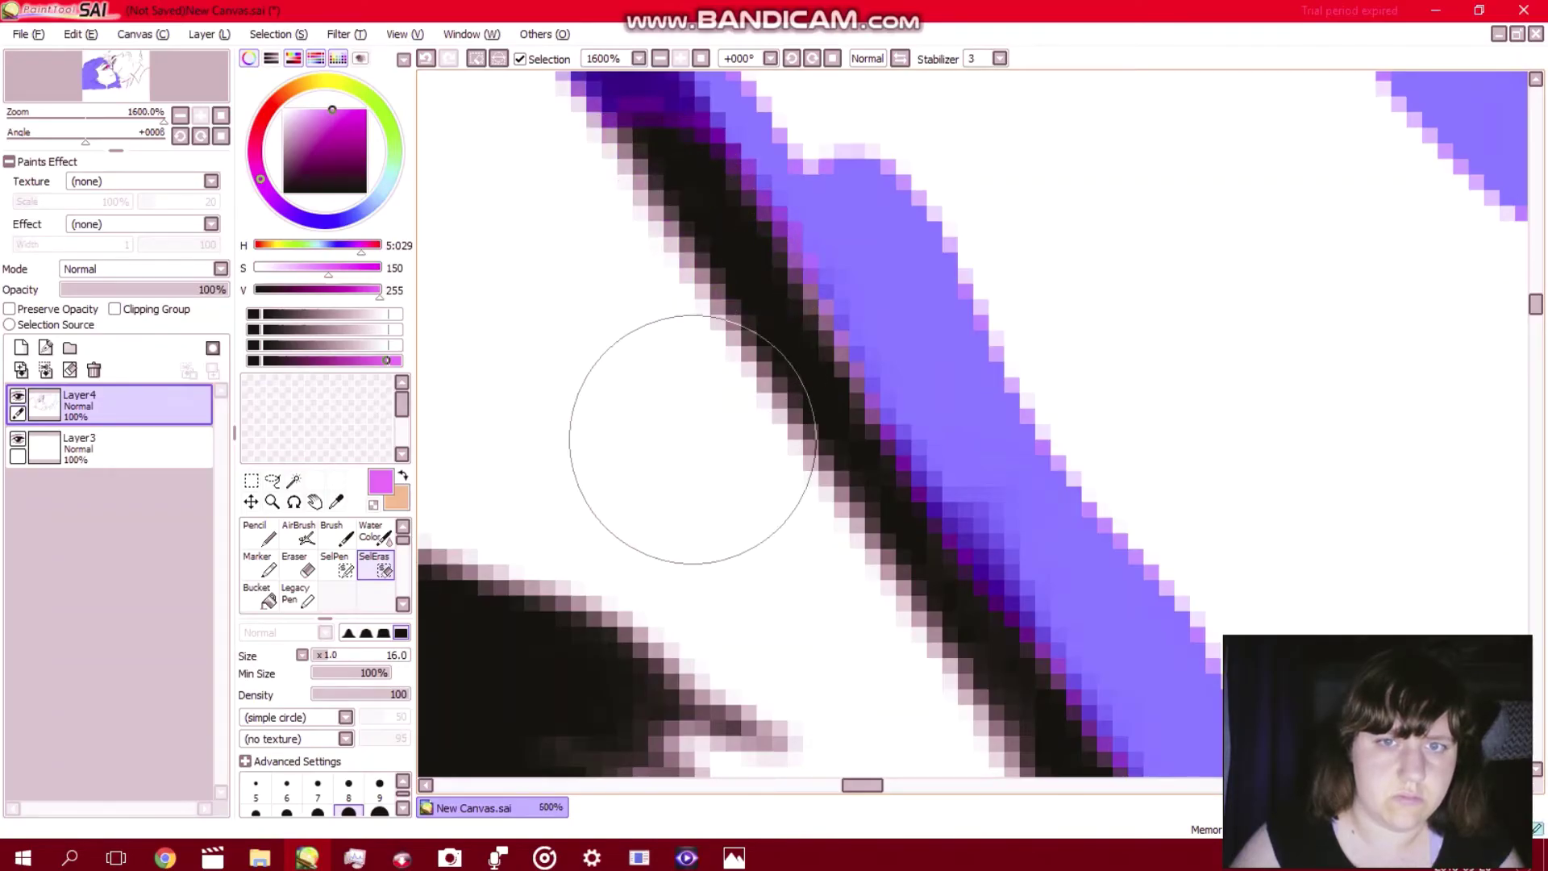
key(Up)
key(Up)
key(Up)
key(Up)
key(Up)
key(Up)
key(Up)
key(Up)
key(Up)
key(Up)
key(Up)
key(Up)
key(Up)
key(Up)
key(Up)
key(Left)
key(Left)
key(Left)
key(Left)
key(Left)
key(Left)
key(Left)
key(Left)
key(Left)
key(Left)
key(Left)
key(Left)
key(Left)
key(Left)
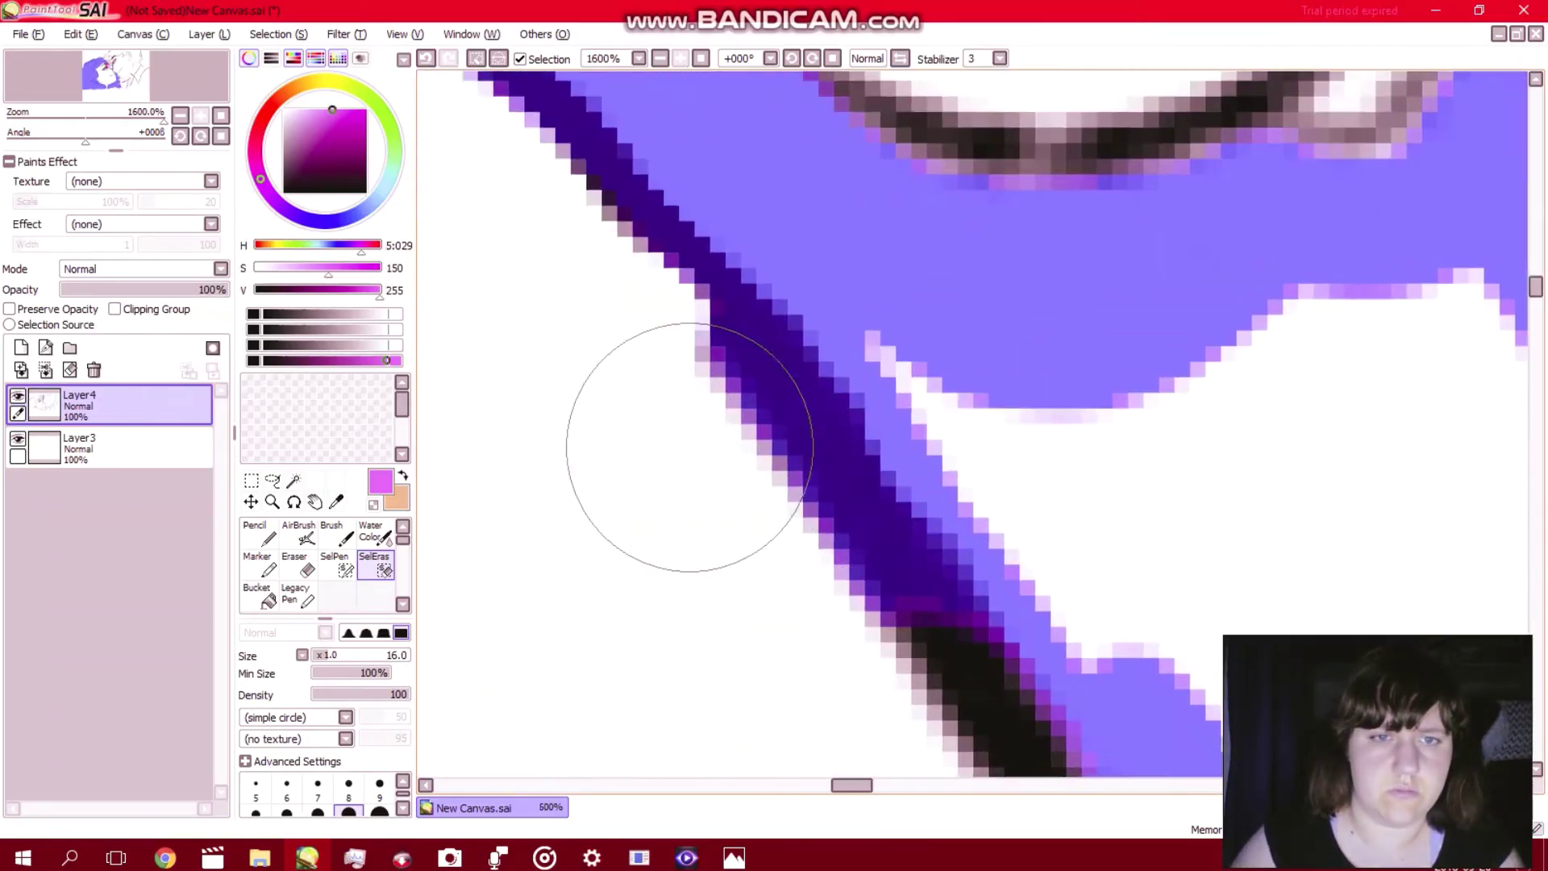
mouse_move(783, 337)
mouse_down()
mouse_move(882, 446)
mouse_move(1000, 660)
mouse_up()
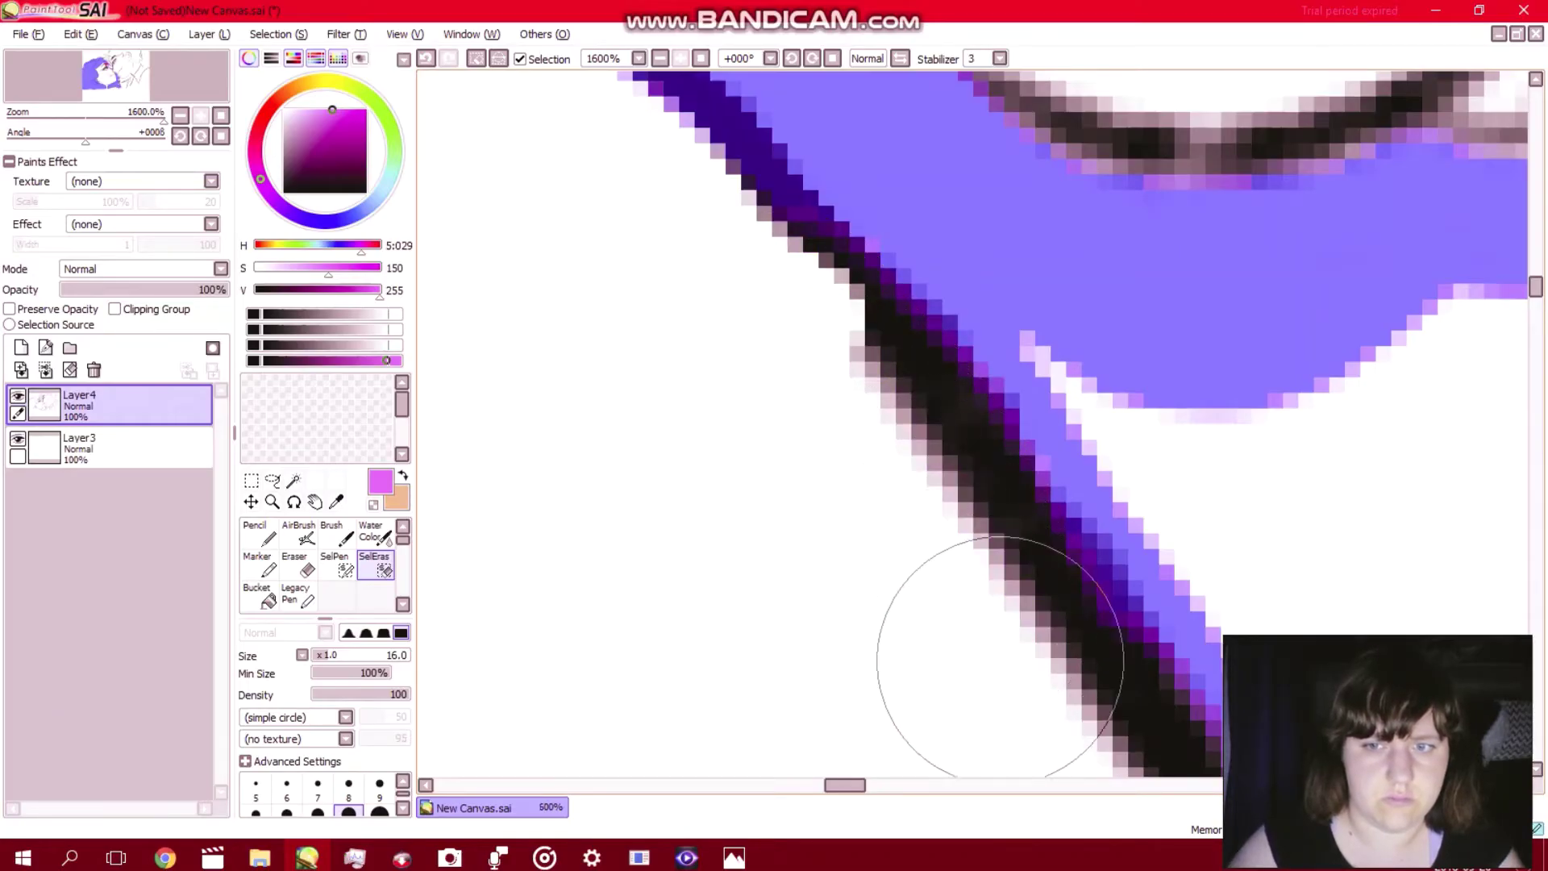
Erase the selection spill from the next stretch up the face outline and reselect the small gap along its inner edge.
key(Up)
key(Up)
key(Up)
key(Up)
key(Up)
key(Up)
key(Up)
key(Up)
key(Up)
key(Up)
key(Up)
key(Up)
key(Left)
key(Left)
key(Left)
key(Left)
key(Left)
key(Left)
key(Left)
key(Left)
key(Left)
key(Left)
key(Left)
key(Left)
key(Left)
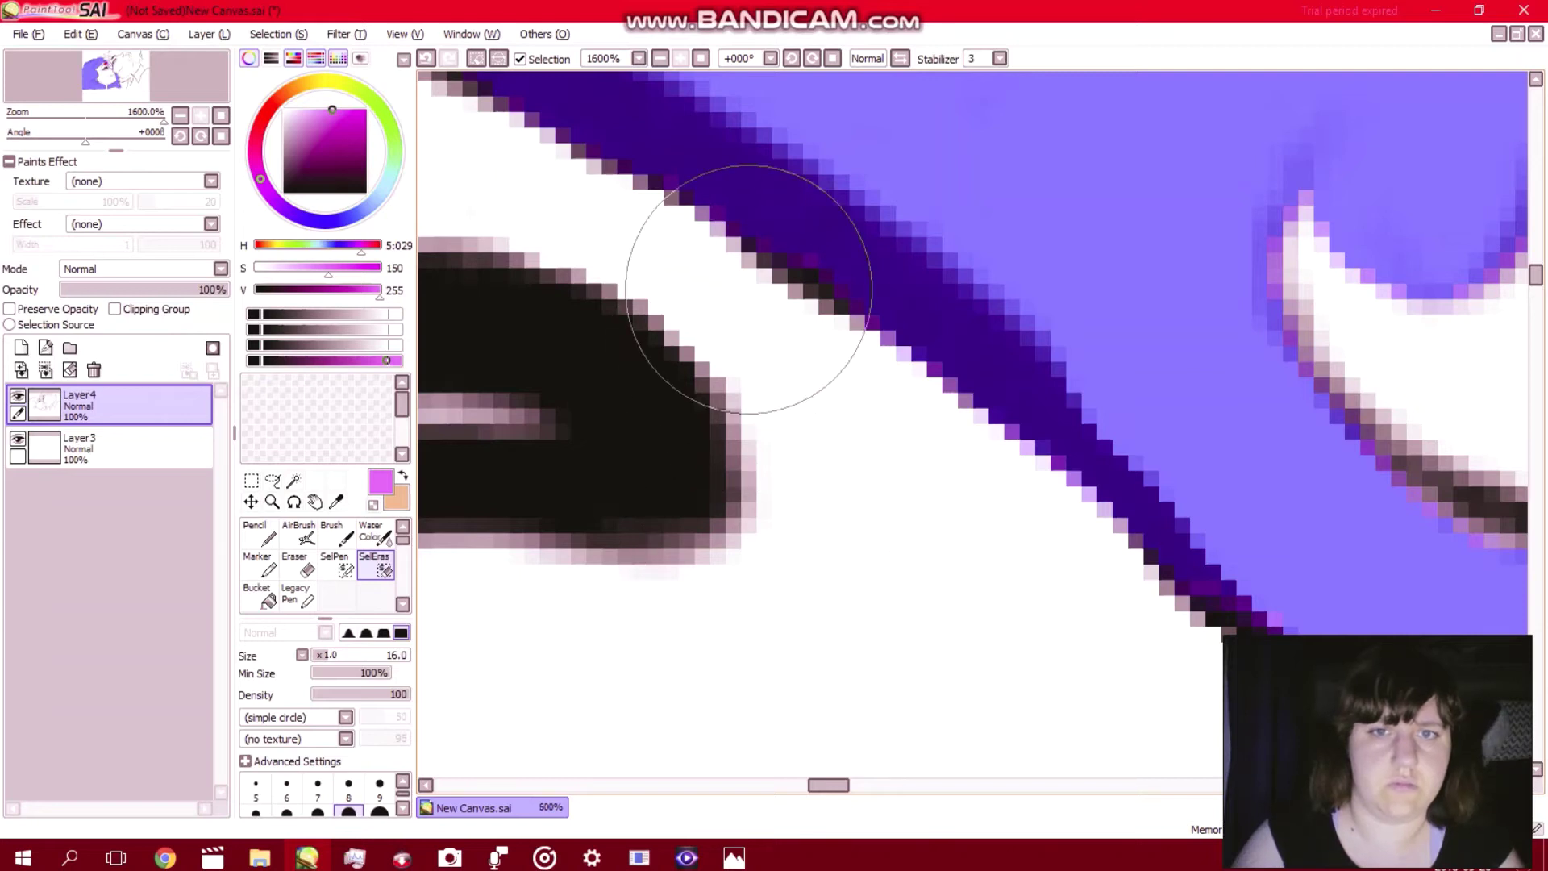
mouse_move(746, 255)
mouse_down()
mouse_move(970, 474)
mouse_move(1103, 635)
mouse_move(1187, 676)
mouse_up()
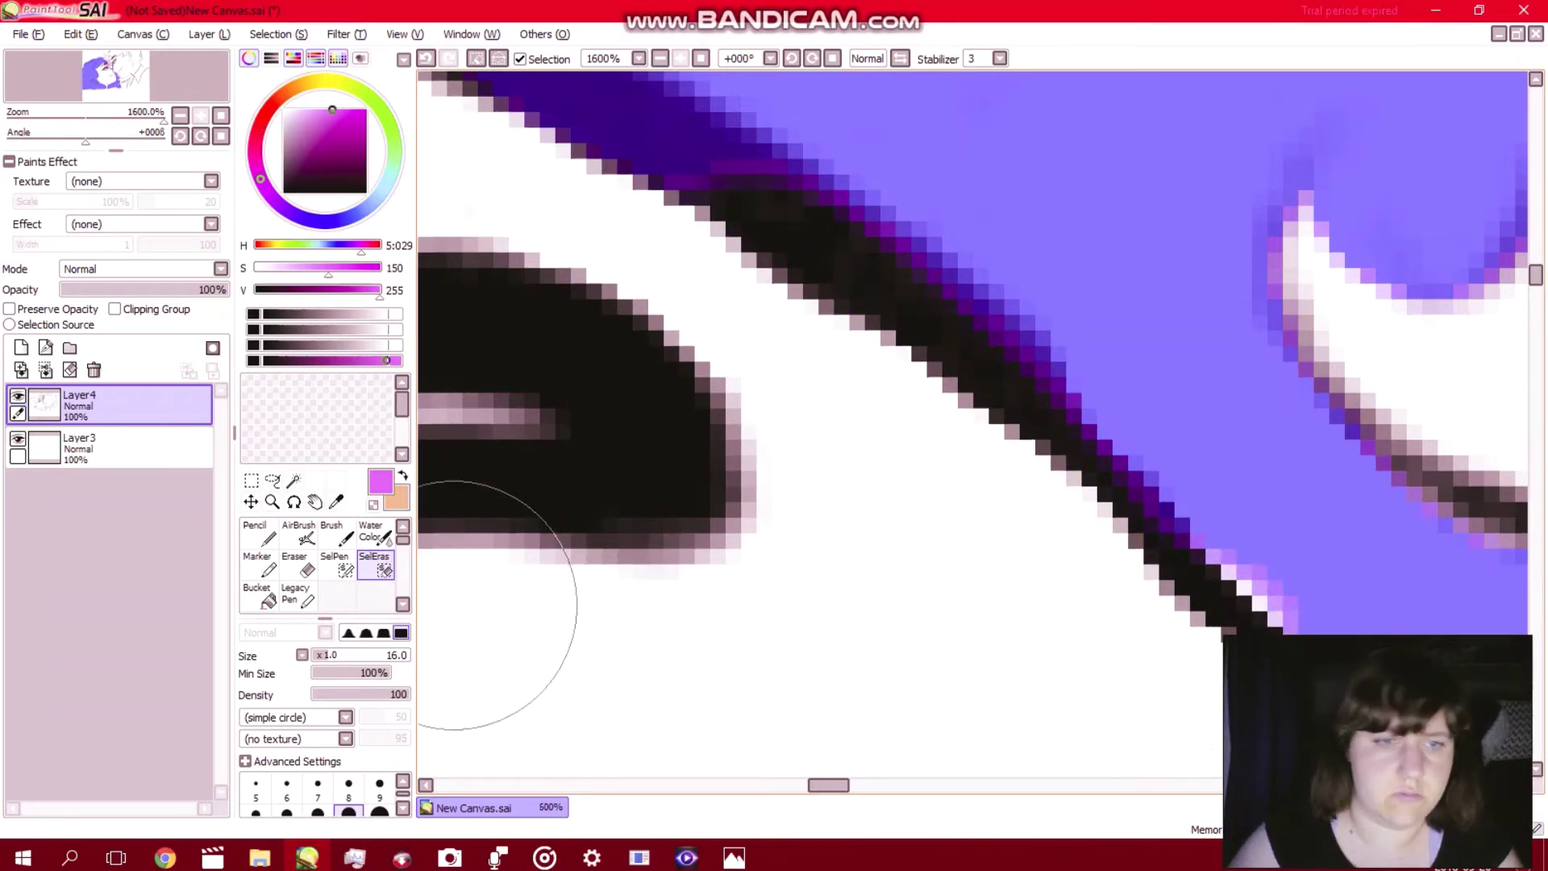
click(337, 567)
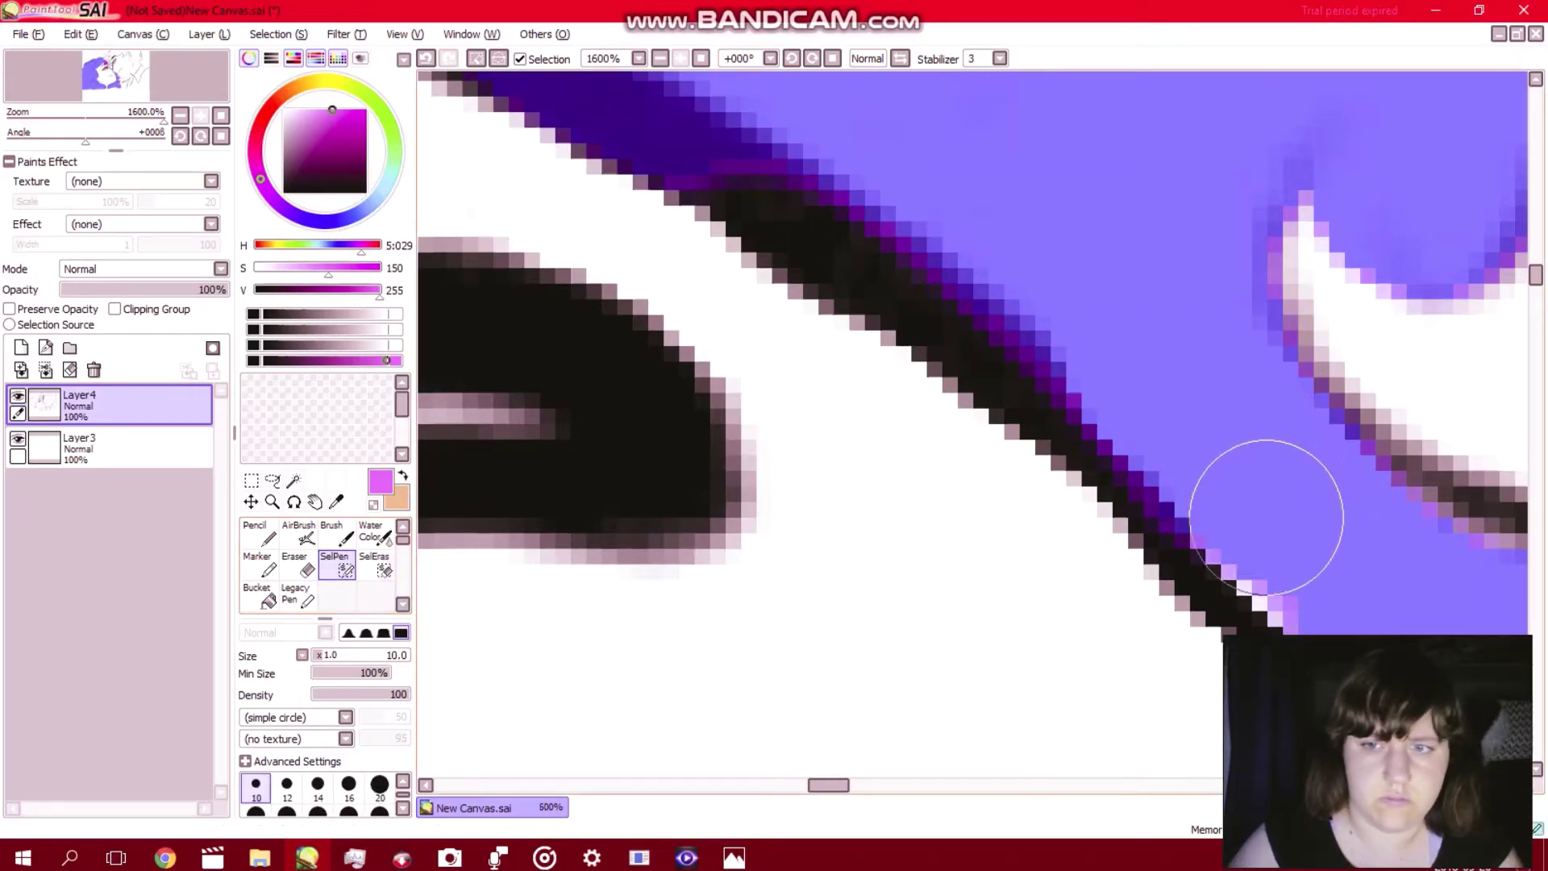
drag(1266, 517, 1359, 586)
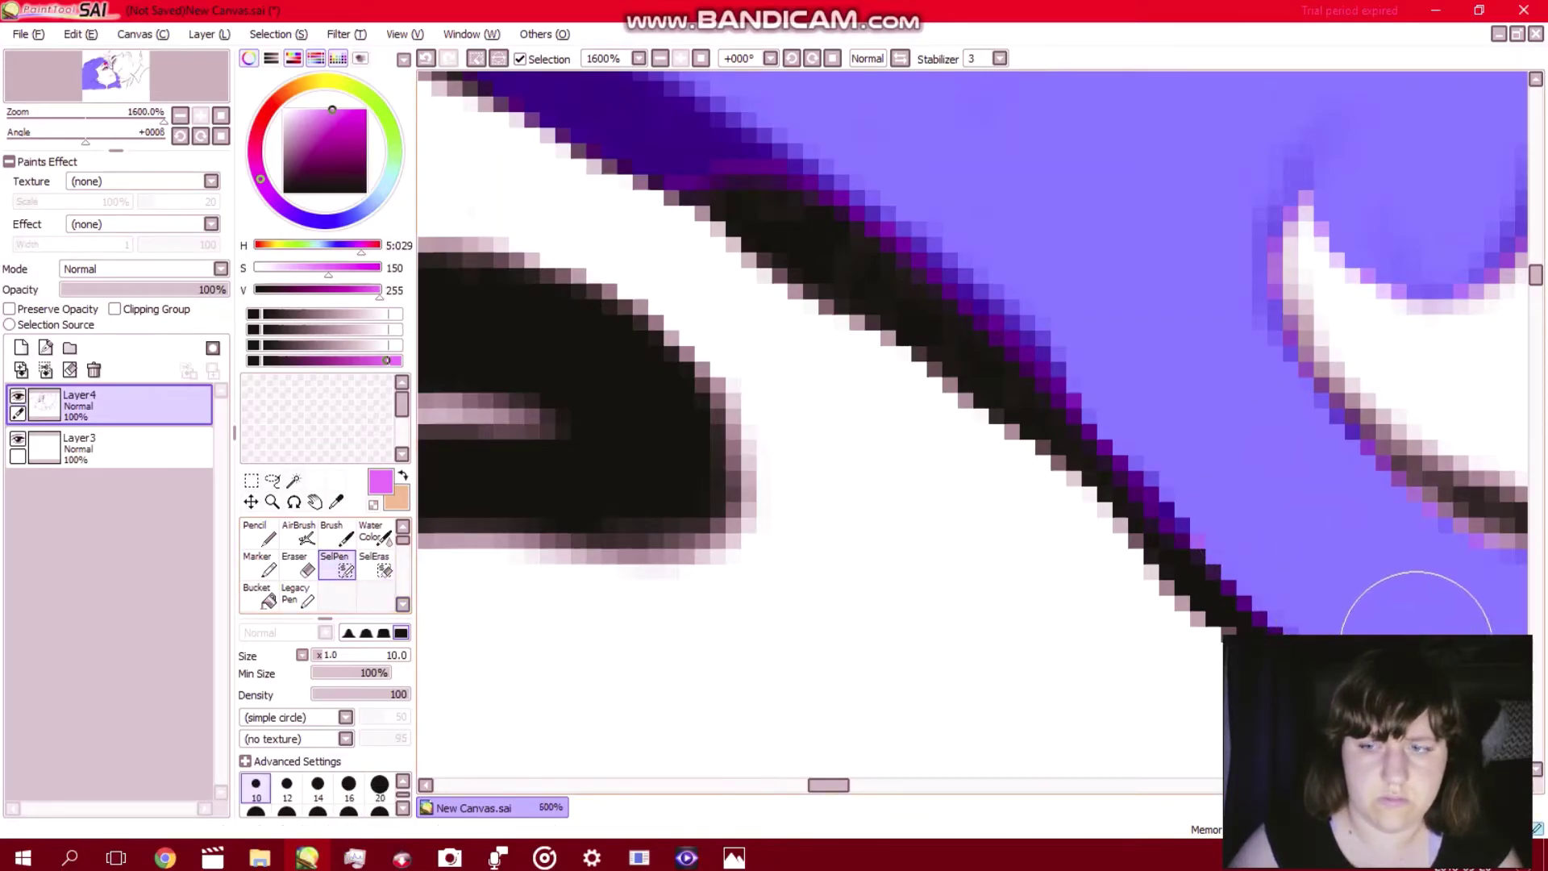
Erase the selection spill from the rest of the forehead outline up to its junction with the long hair strand.
key(Right)
key(Left)
key(Left)
key(Left)
key(Left)
key(Left)
key(Left)
key(Left)
key(Left)
key(Left)
key(Left)
key(Up)
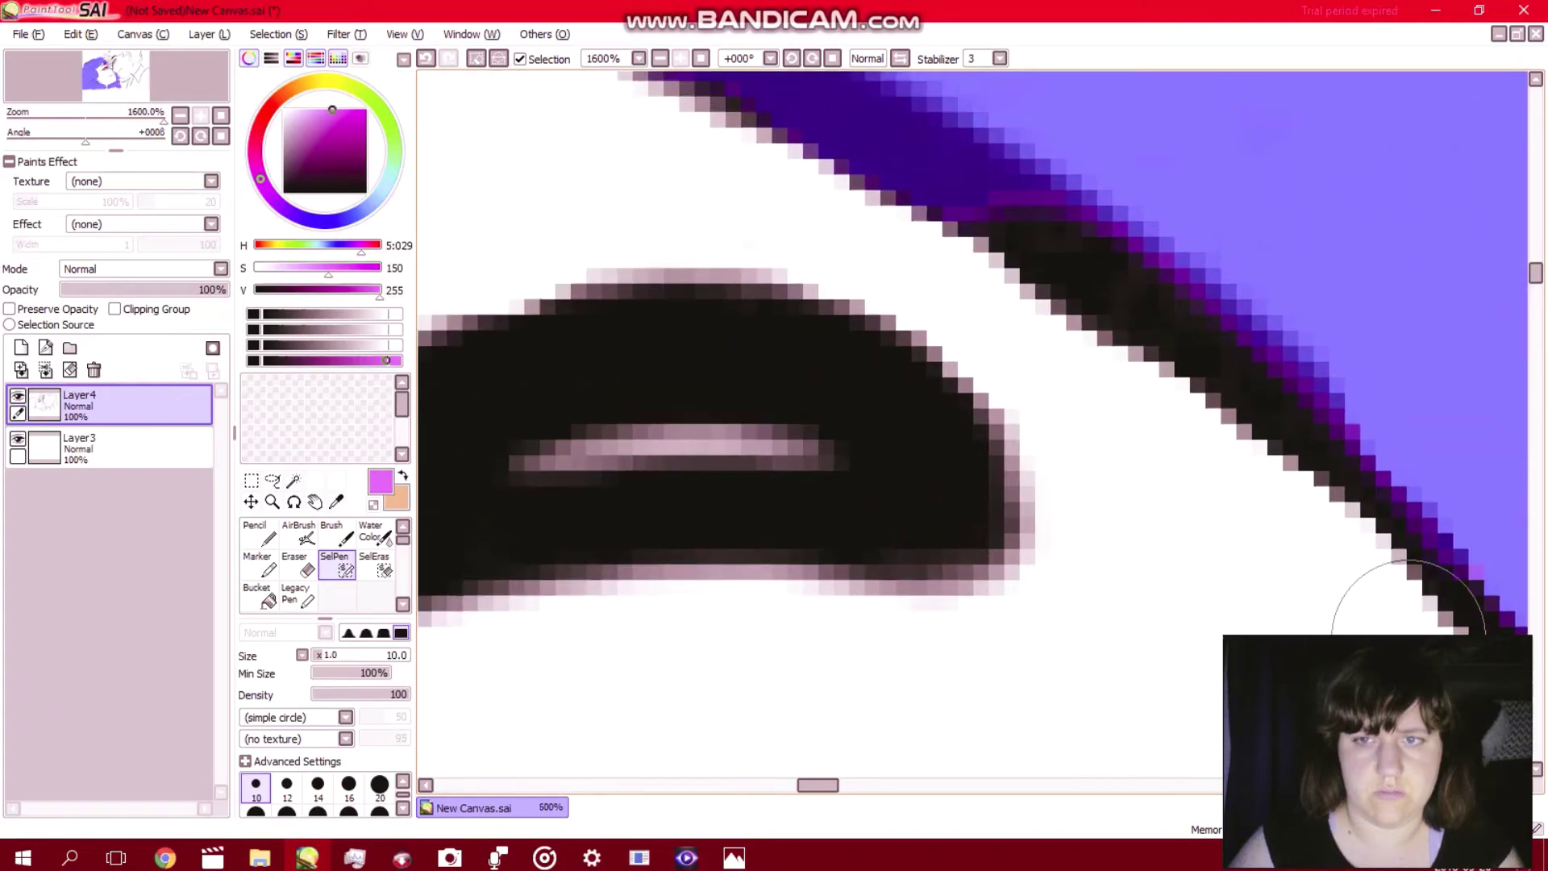
scroll(1408, 636, up, 3)
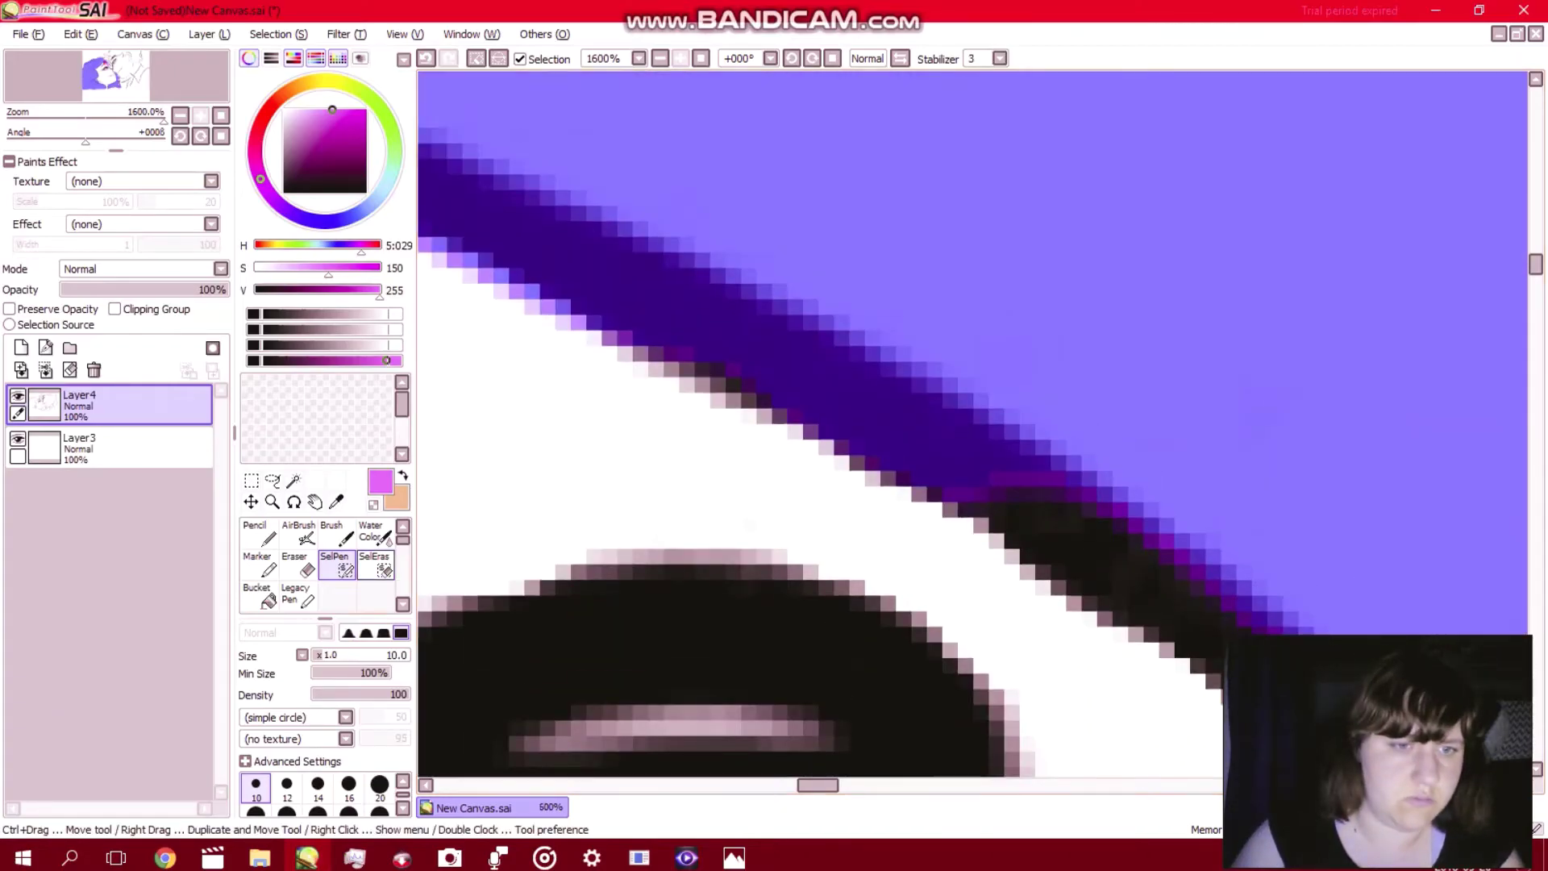
click(375, 564)
click(642, 375)
mouse_move(642, 375)
mouse_down()
mouse_move(983, 563)
mouse_move(1105, 655)
mouse_up()
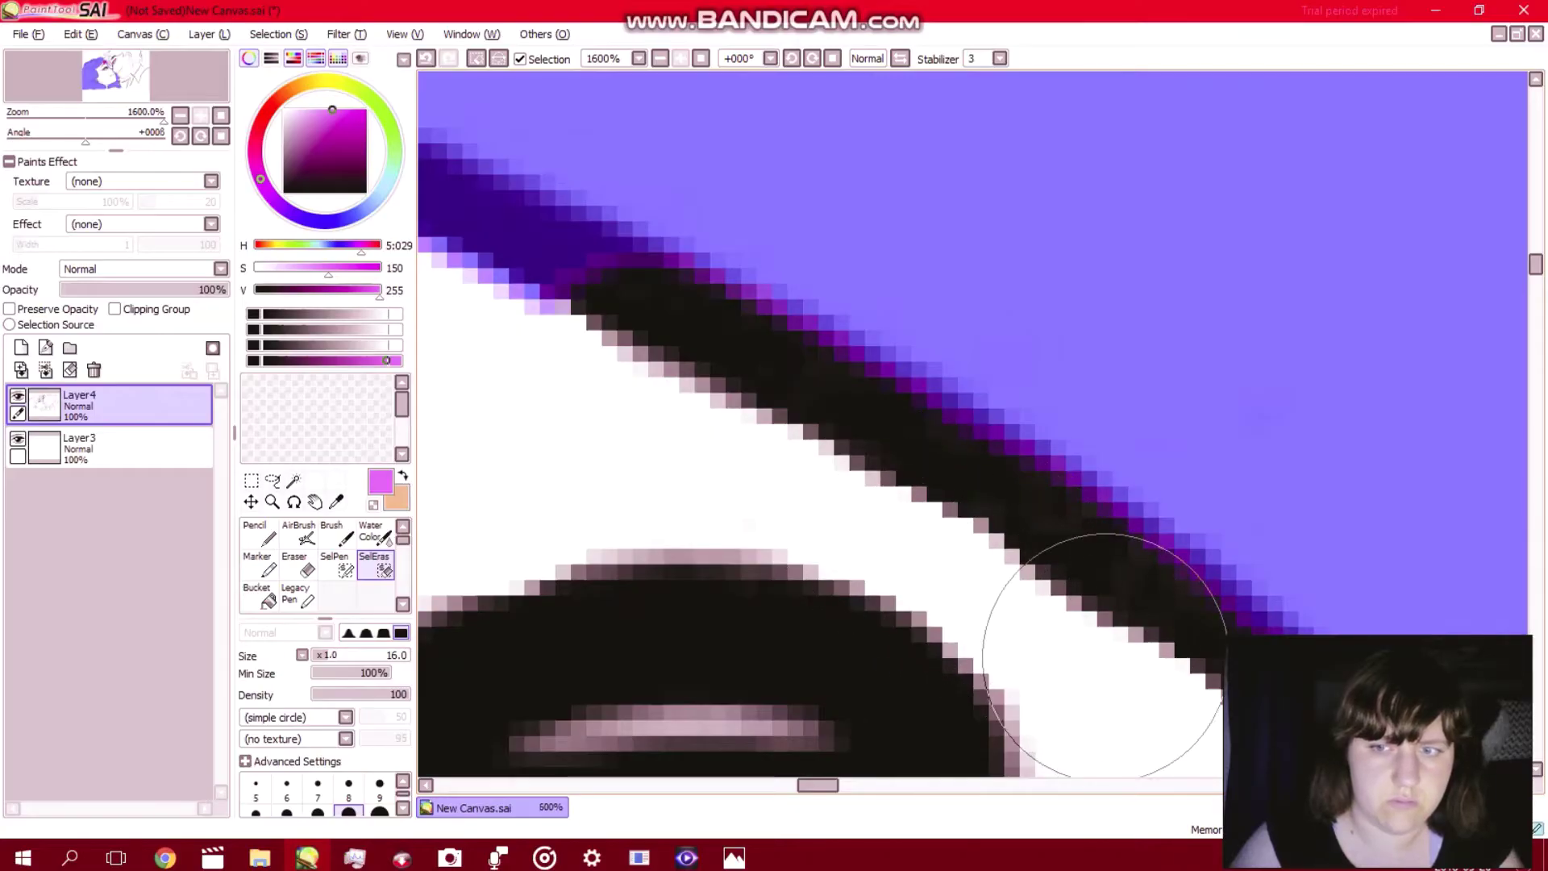
drag(662, 591, 1189, 622)
scroll(662, 591, up, 5)
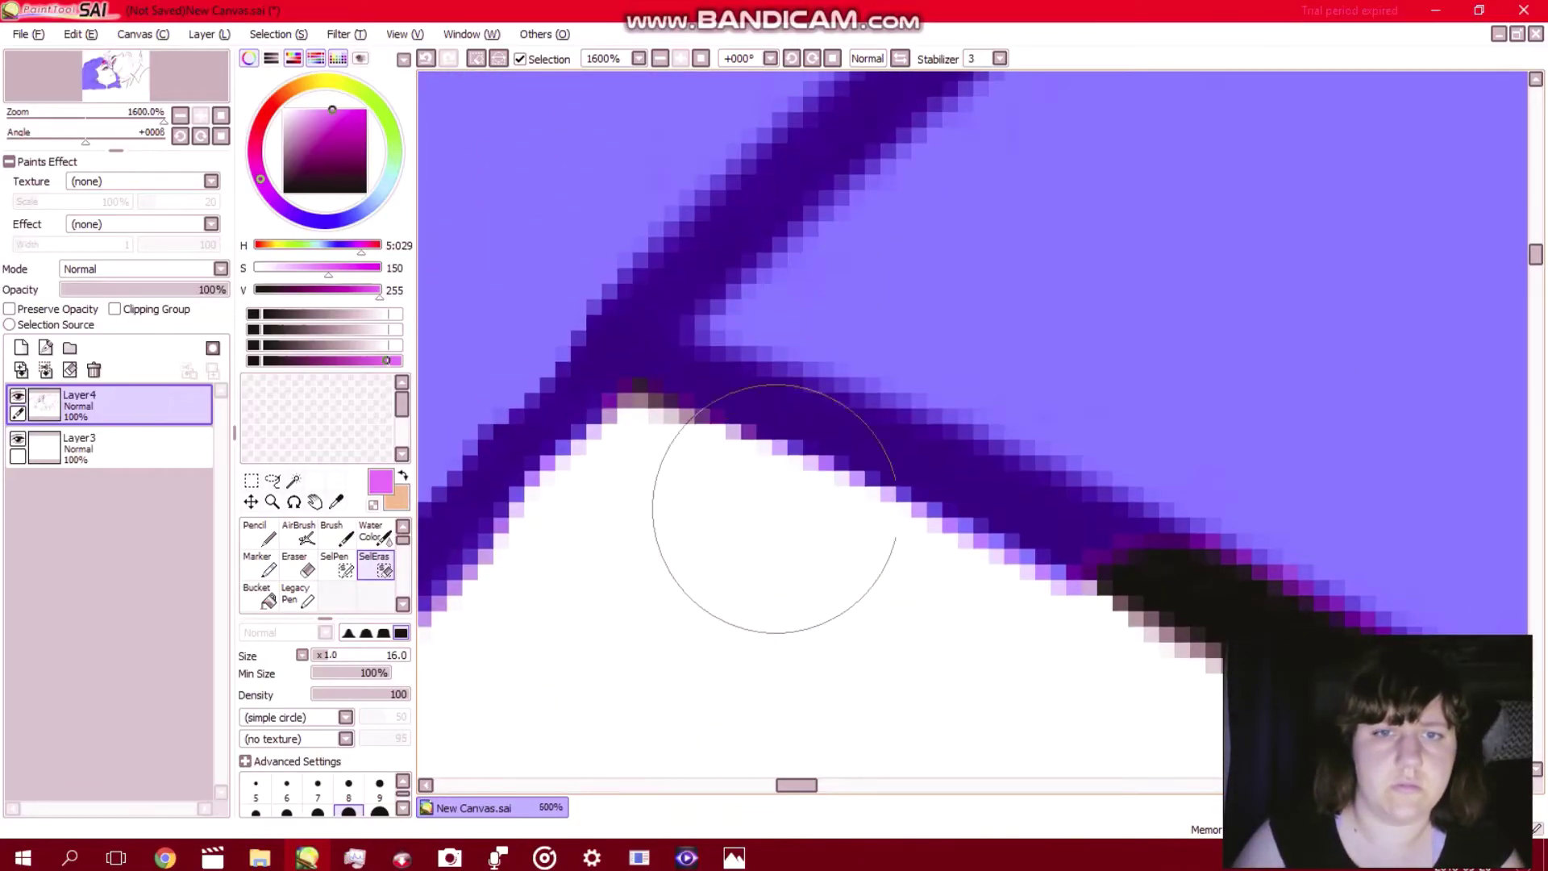
mouse_move(805, 518)
mouse_down()
mouse_move(984, 624)
mouse_move(1122, 654)
mouse_up()
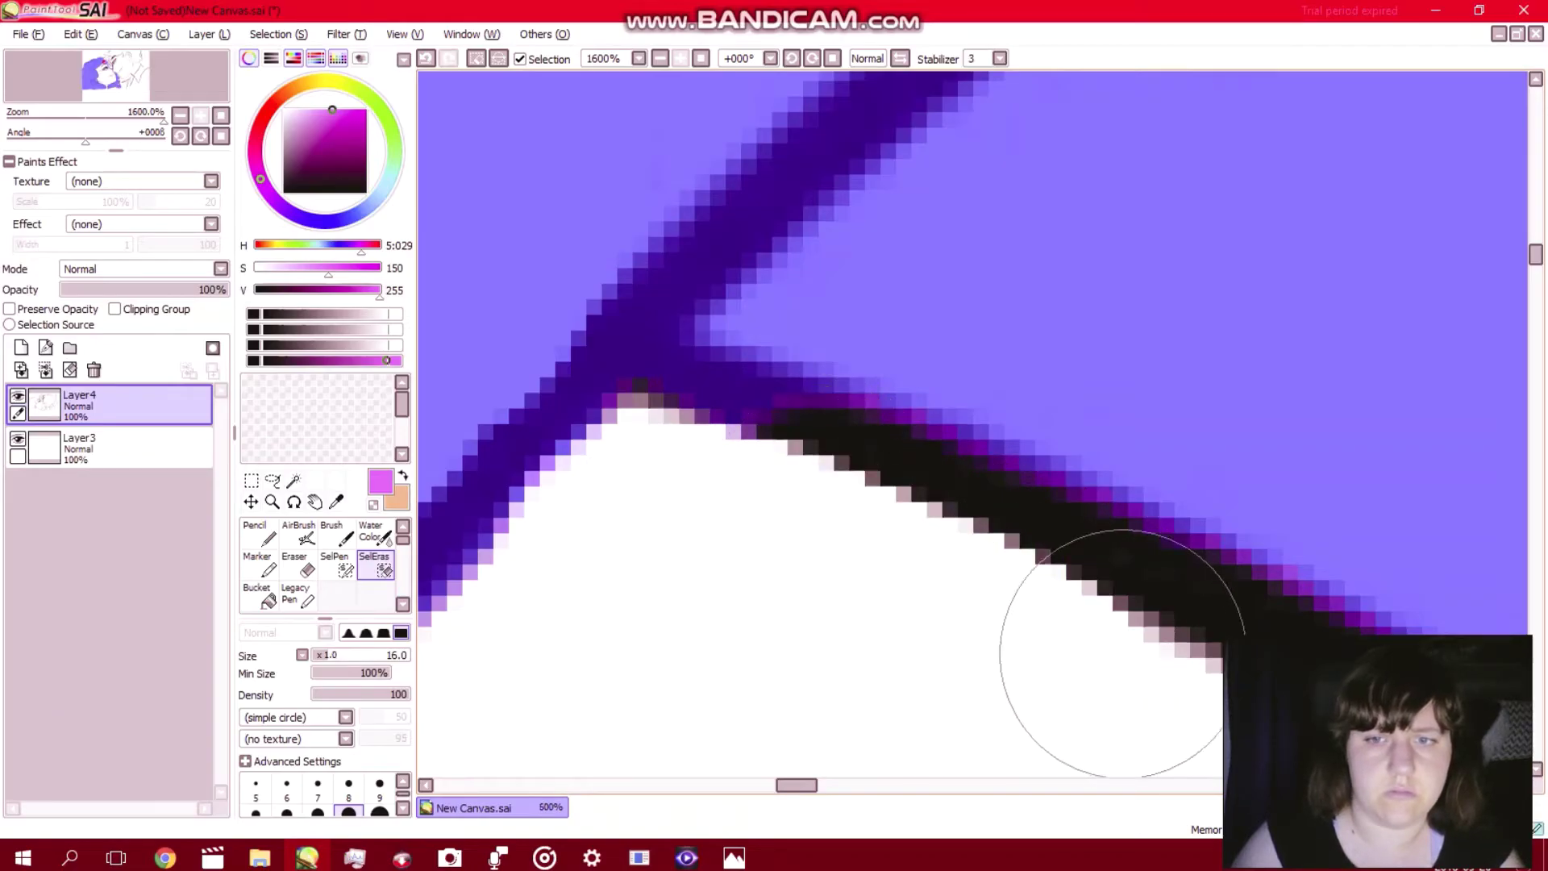
mouse_move(834, 544)
mouse_down()
mouse_move(699, 473)
mouse_move(899, 553)
mouse_up()
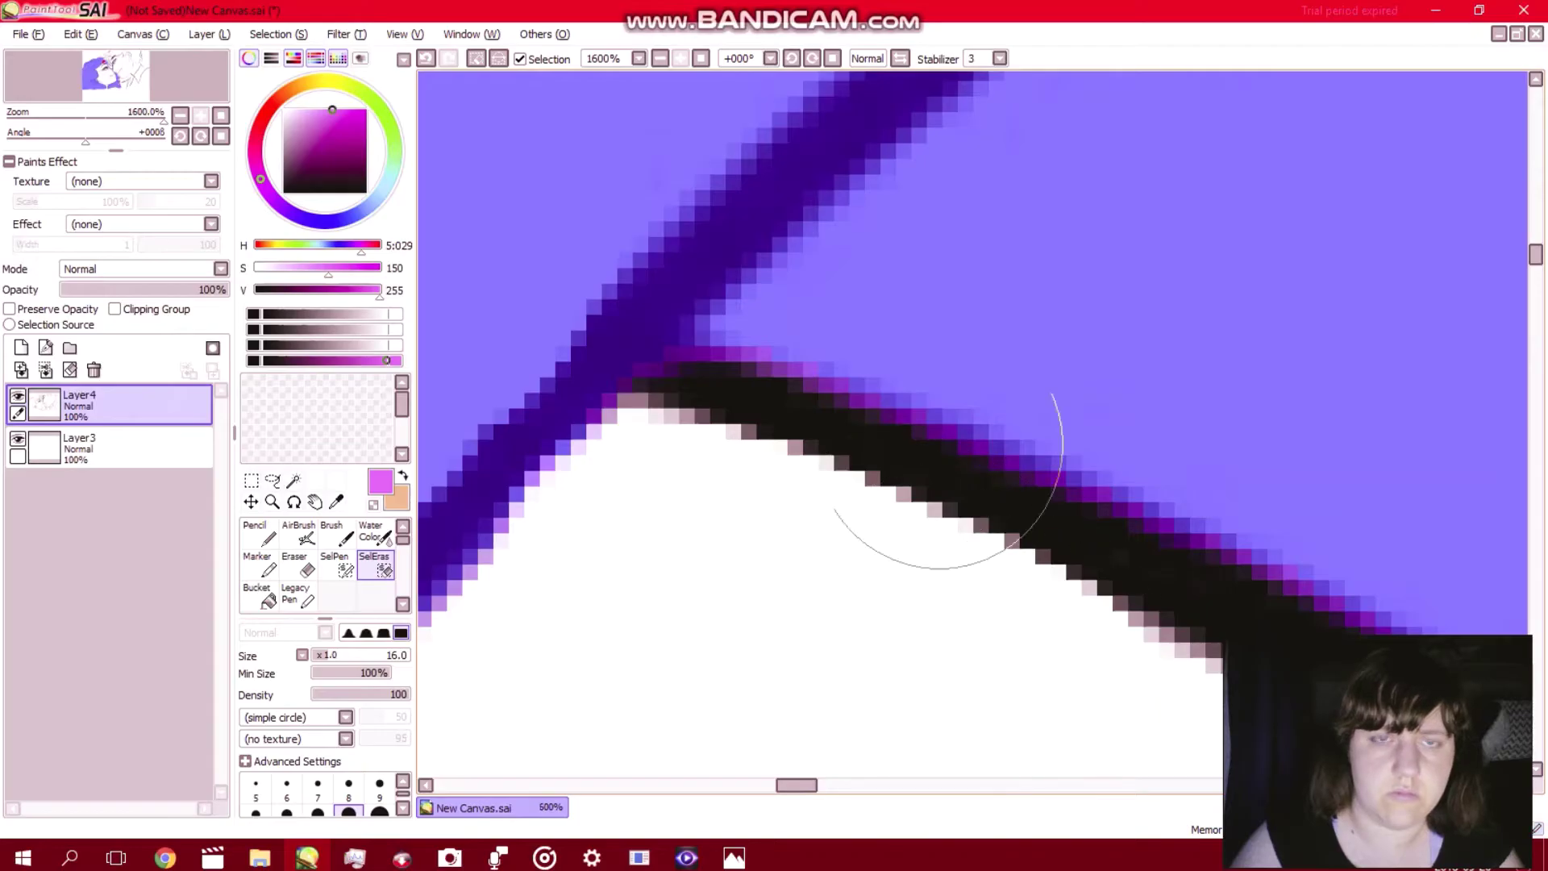
Fill the small unselected spots inside the hair above the forehead junction with the selection pen at size 10.
scroll(933, 368, down, 10)
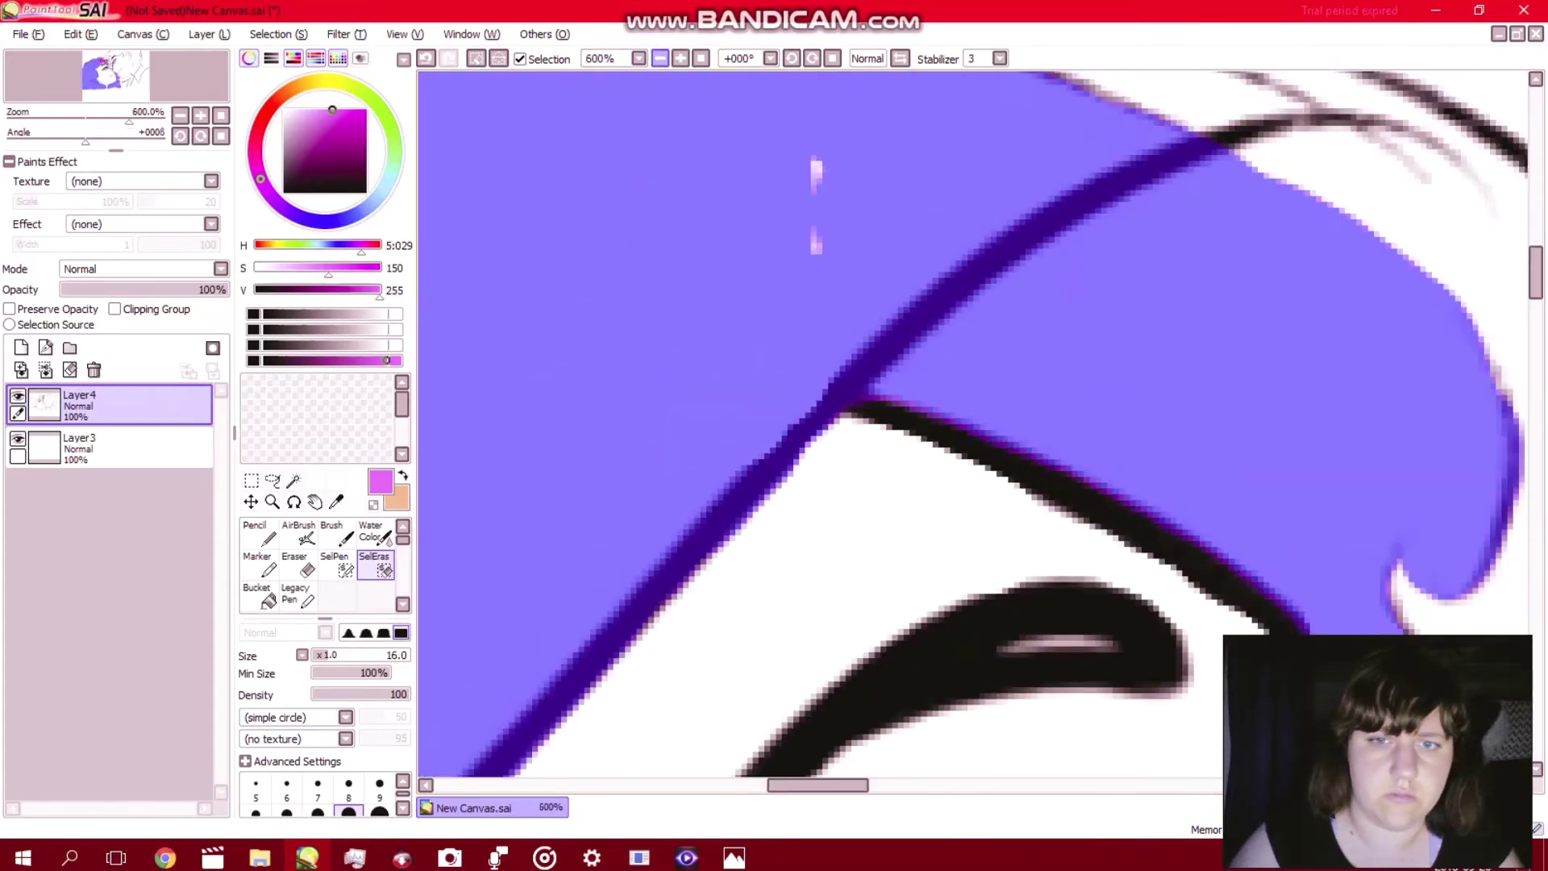
scroll(933, 368, down, 3)
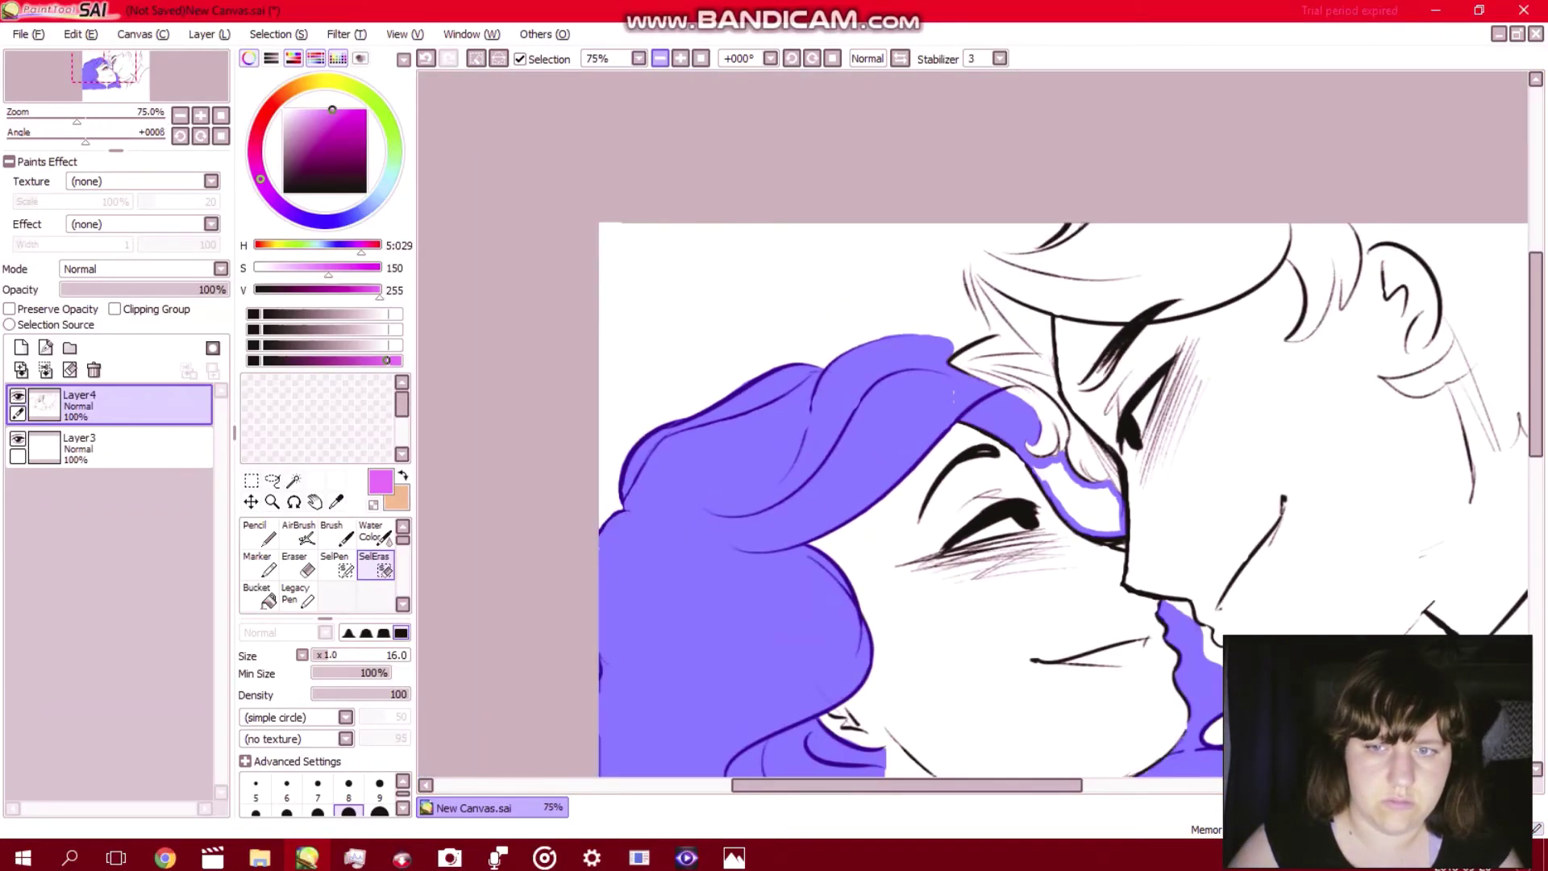
scroll(973, 420, up, 6)
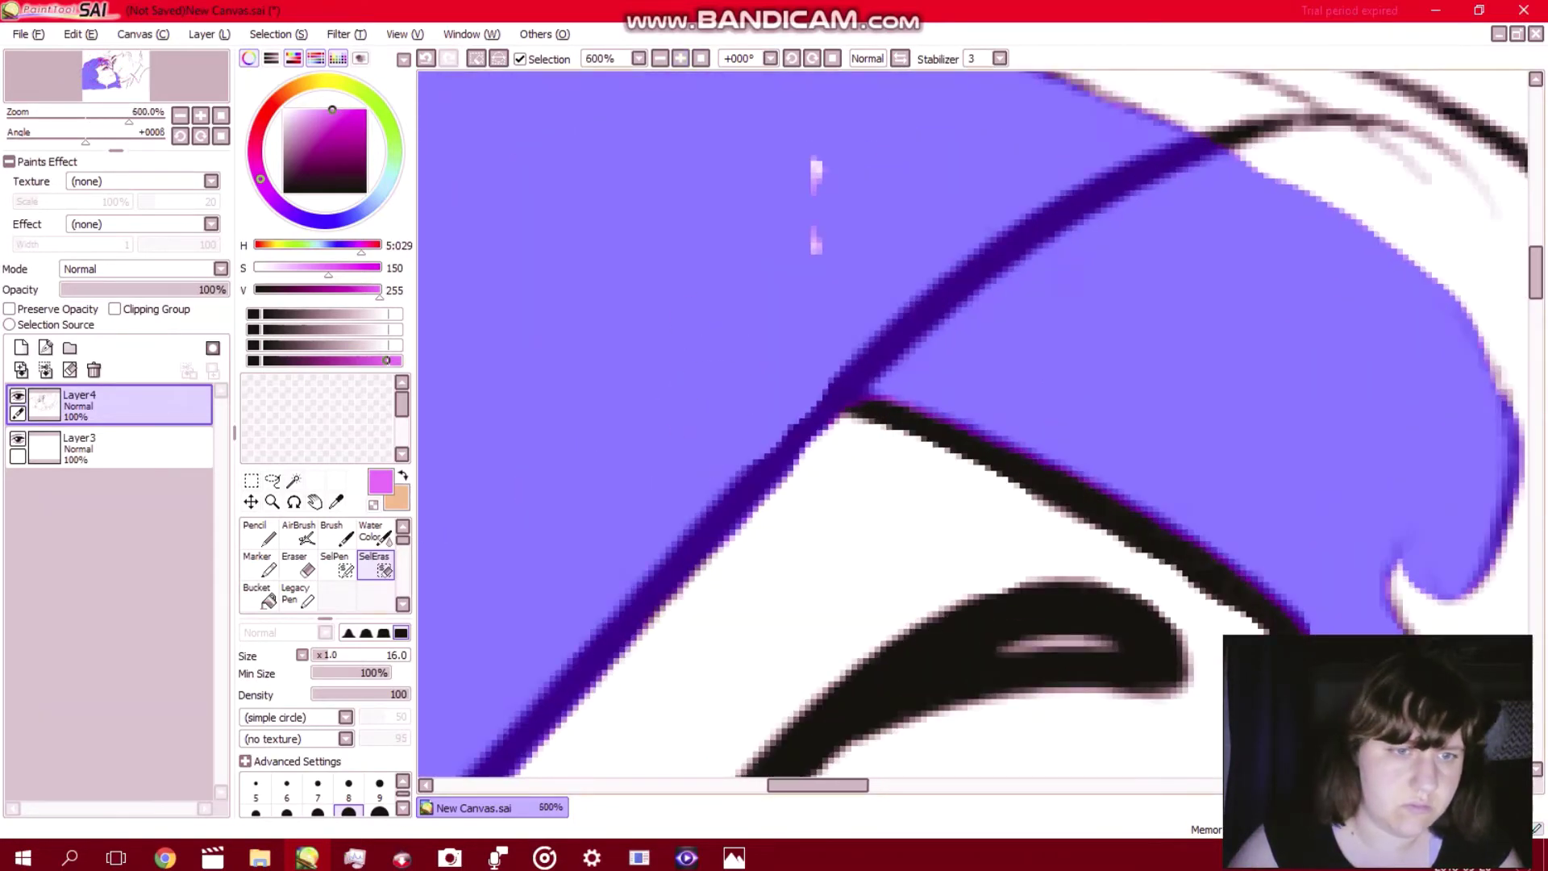
click(337, 566)
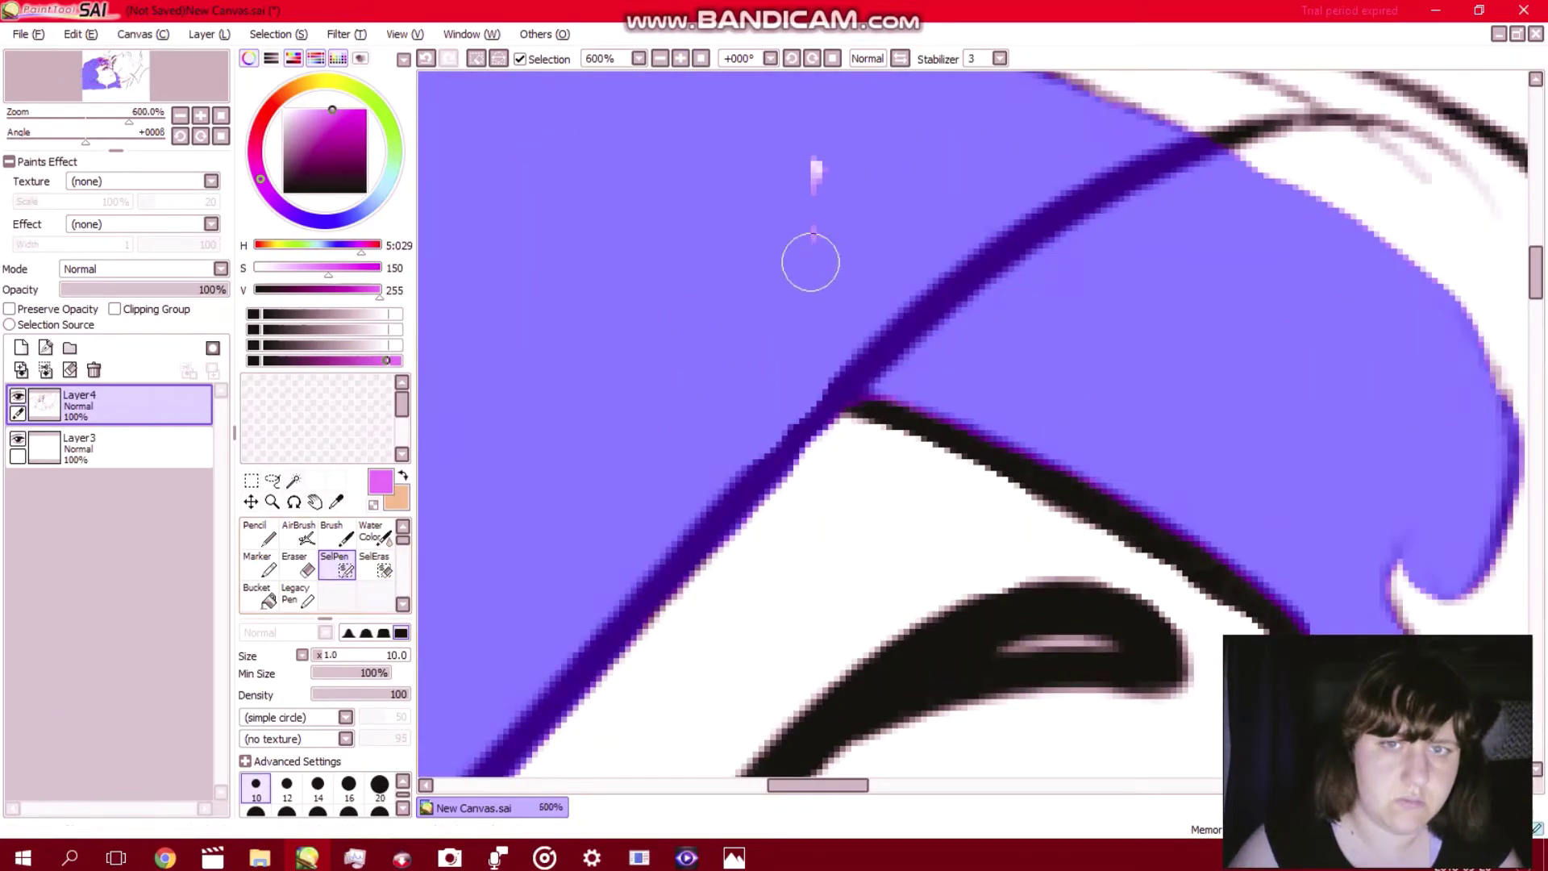
Examine the selection edges around the forehead curl and the upper hair strands.
key(Right)
key(Right)
key(Right)
key(Right)
key(Right)
key(Right)
key(Right)
key(Right)
key(Right)
key(Right)
key(Right)
key(Right)
key(Right)
key(Right)
key(Right)
key(Up)
key(Up)
key(Up)
key(Up)
key(Up)
key(Up)
key(Up)
key(Up)
key(Up)
key(Up)
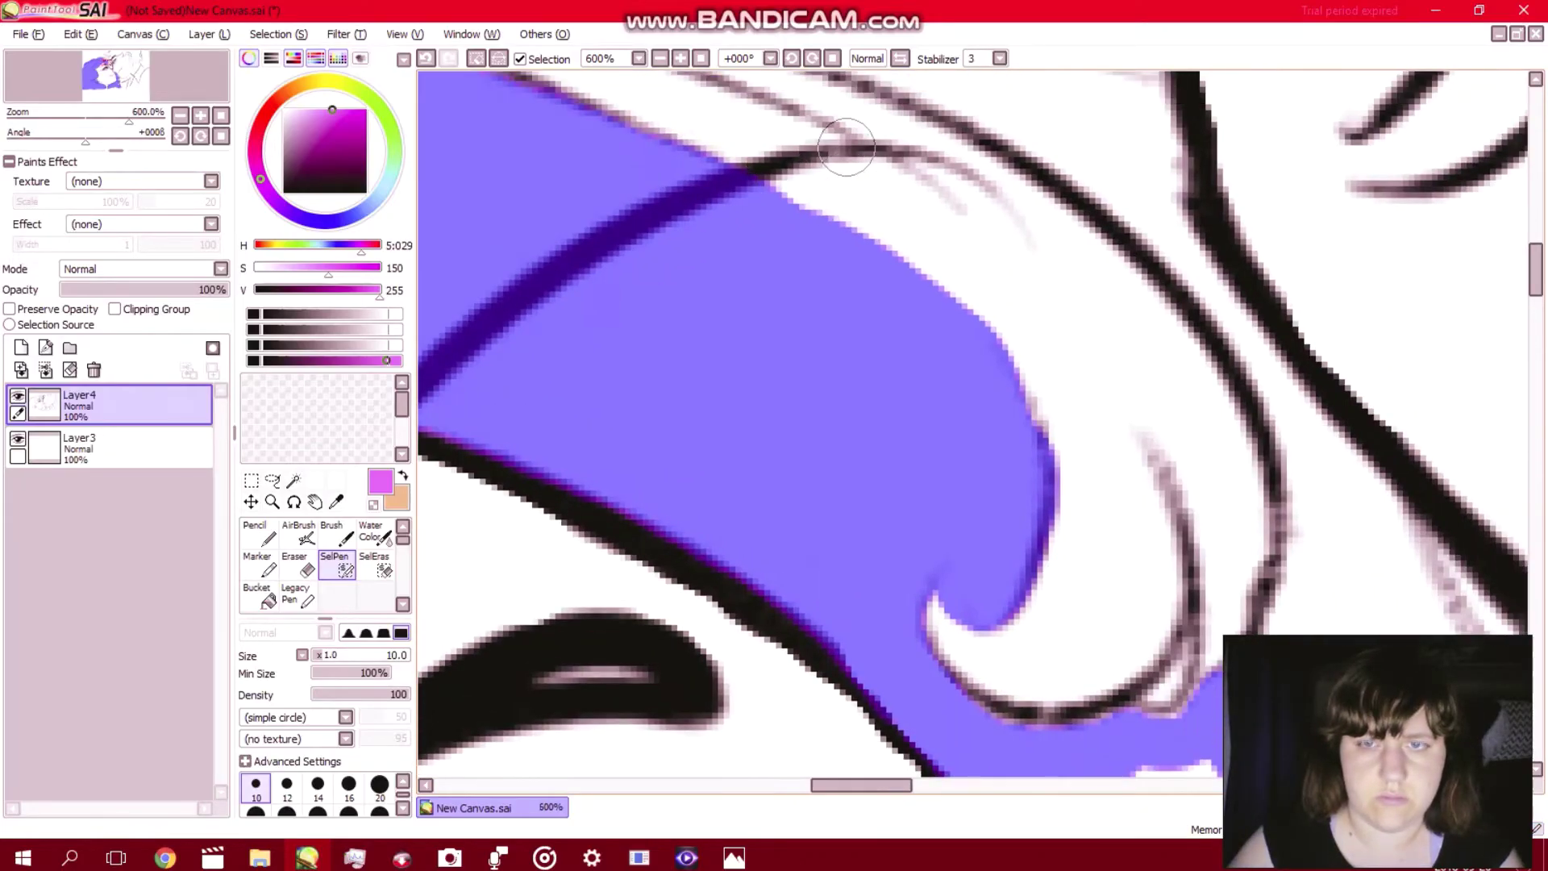
key(Left)
key(Left)
key(Left)
key(Left)
key(Left)
key(Left)
key(Left)
key(Left)
key(Left)
key(Left)
key(Left)
key(Left)
key(Left)
key(Right)
key(Right)
key(Right)
key(Right)
key(Right)
key(Right)
key(Right)
key(Right)
key(Right)
key(Right)
key(Right)
key(Right)
key(Right)
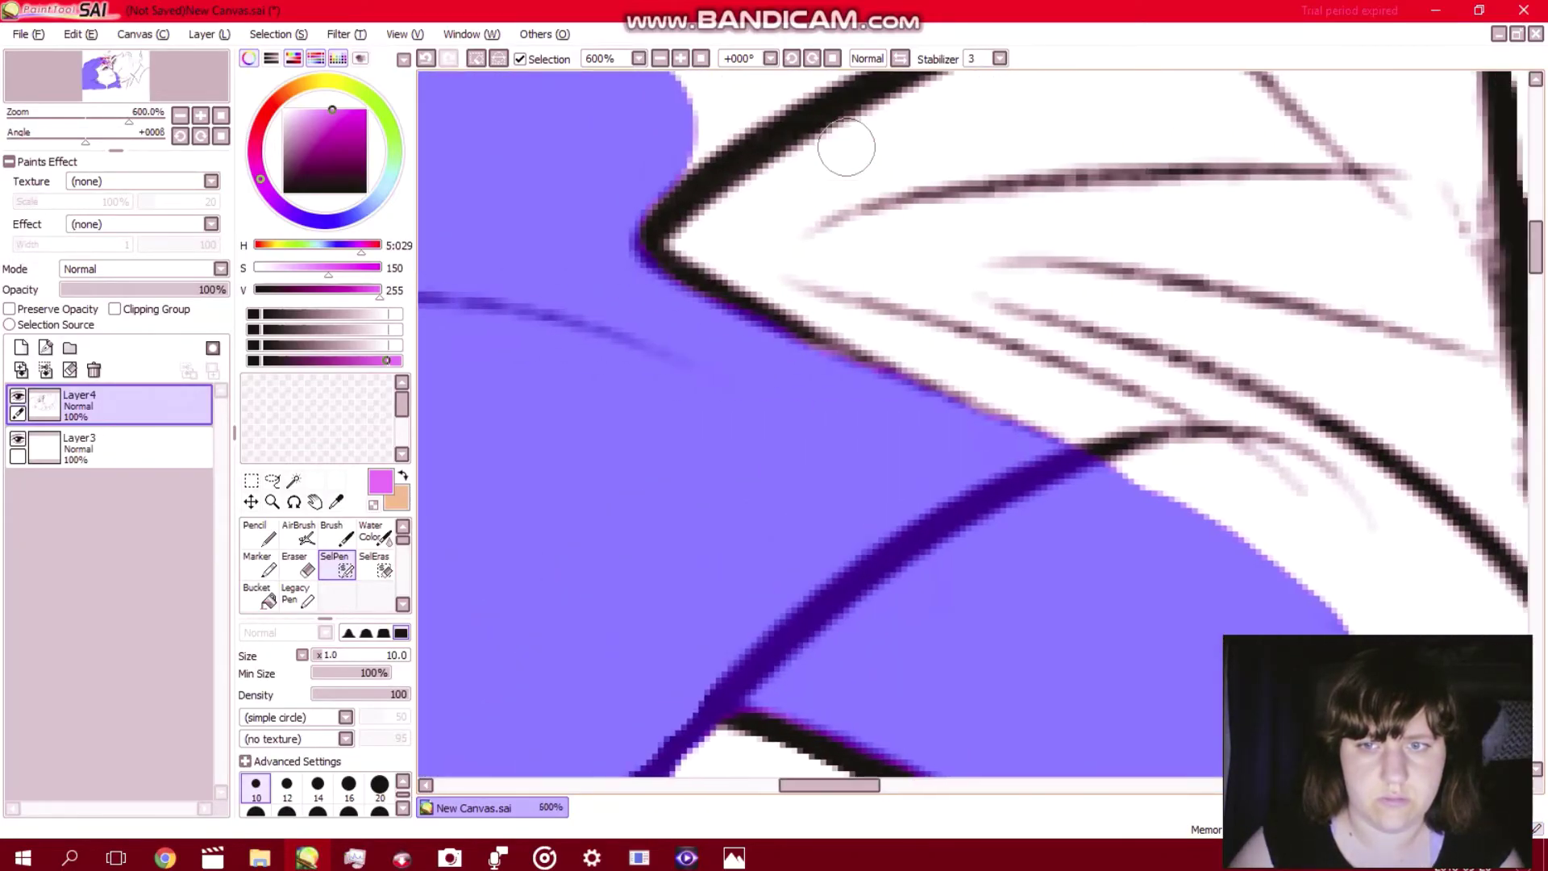
Fill the unselected interior of the enclosed area below the forehead curls with the selection pen at size 30.
scroll(846, 146, down, 5)
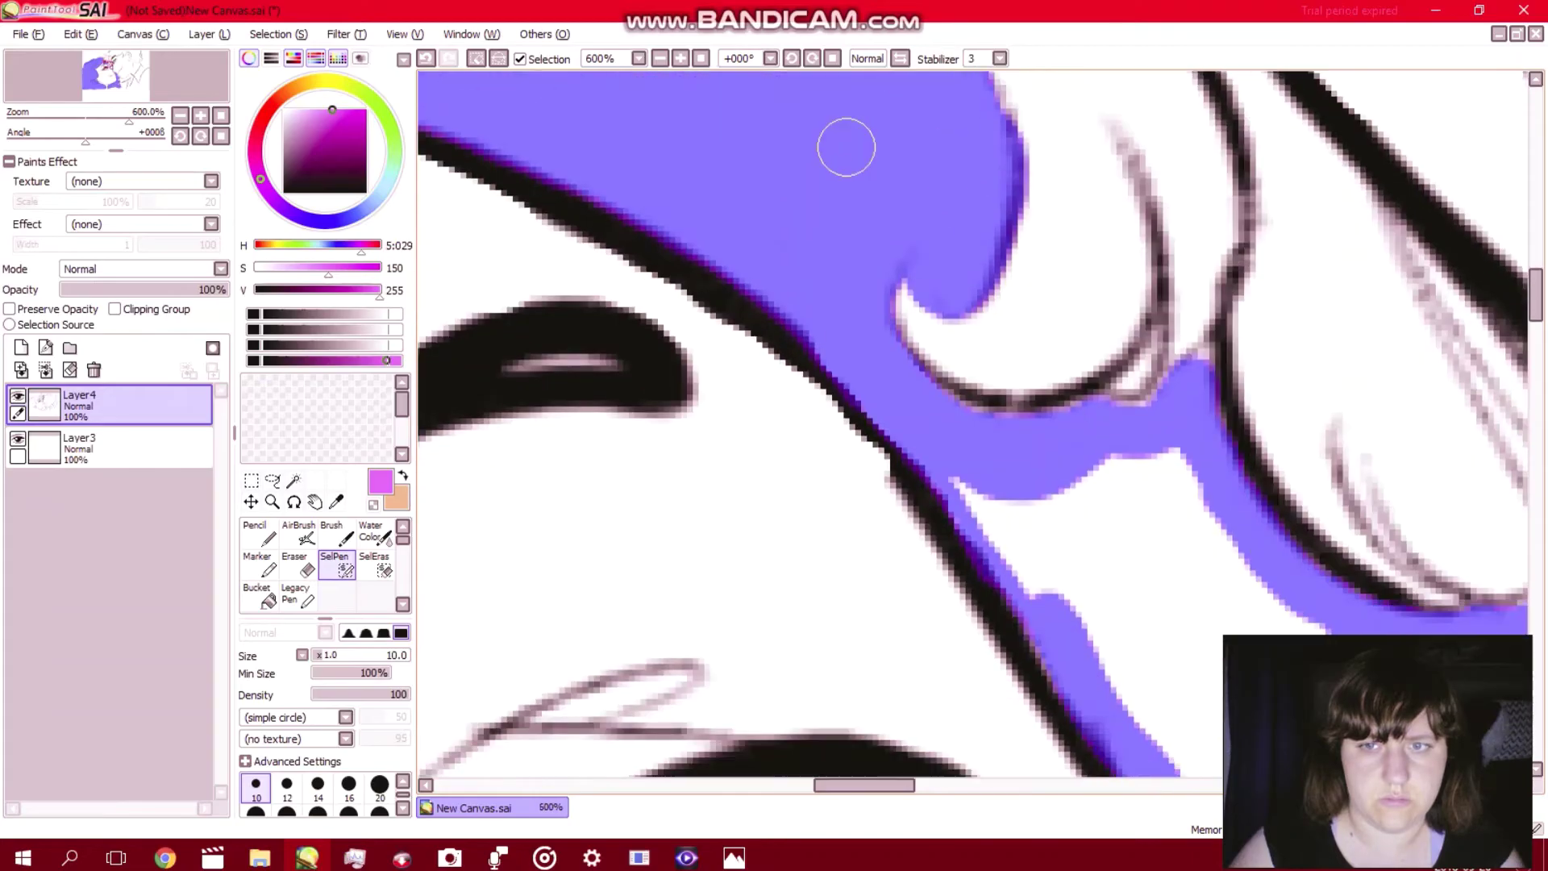
scroll(846, 147, down, 2)
scroll(1022, 210, right, 3)
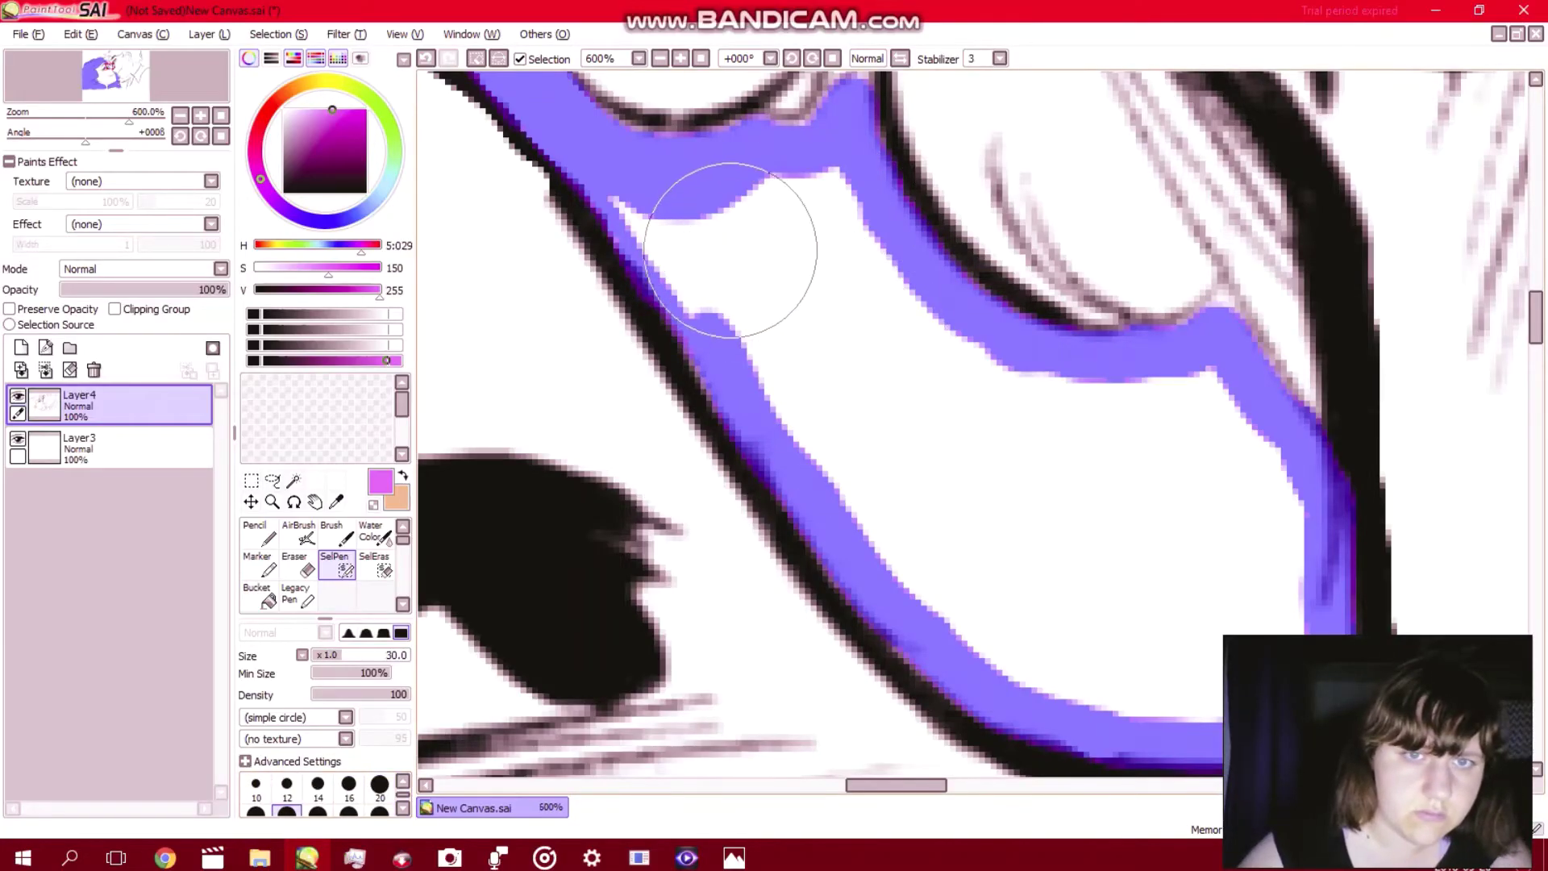
mouse_move(730, 250)
mouse_down()
mouse_move(1019, 620)
mouse_move(1079, 650)
mouse_move(1164, 657)
mouse_up()
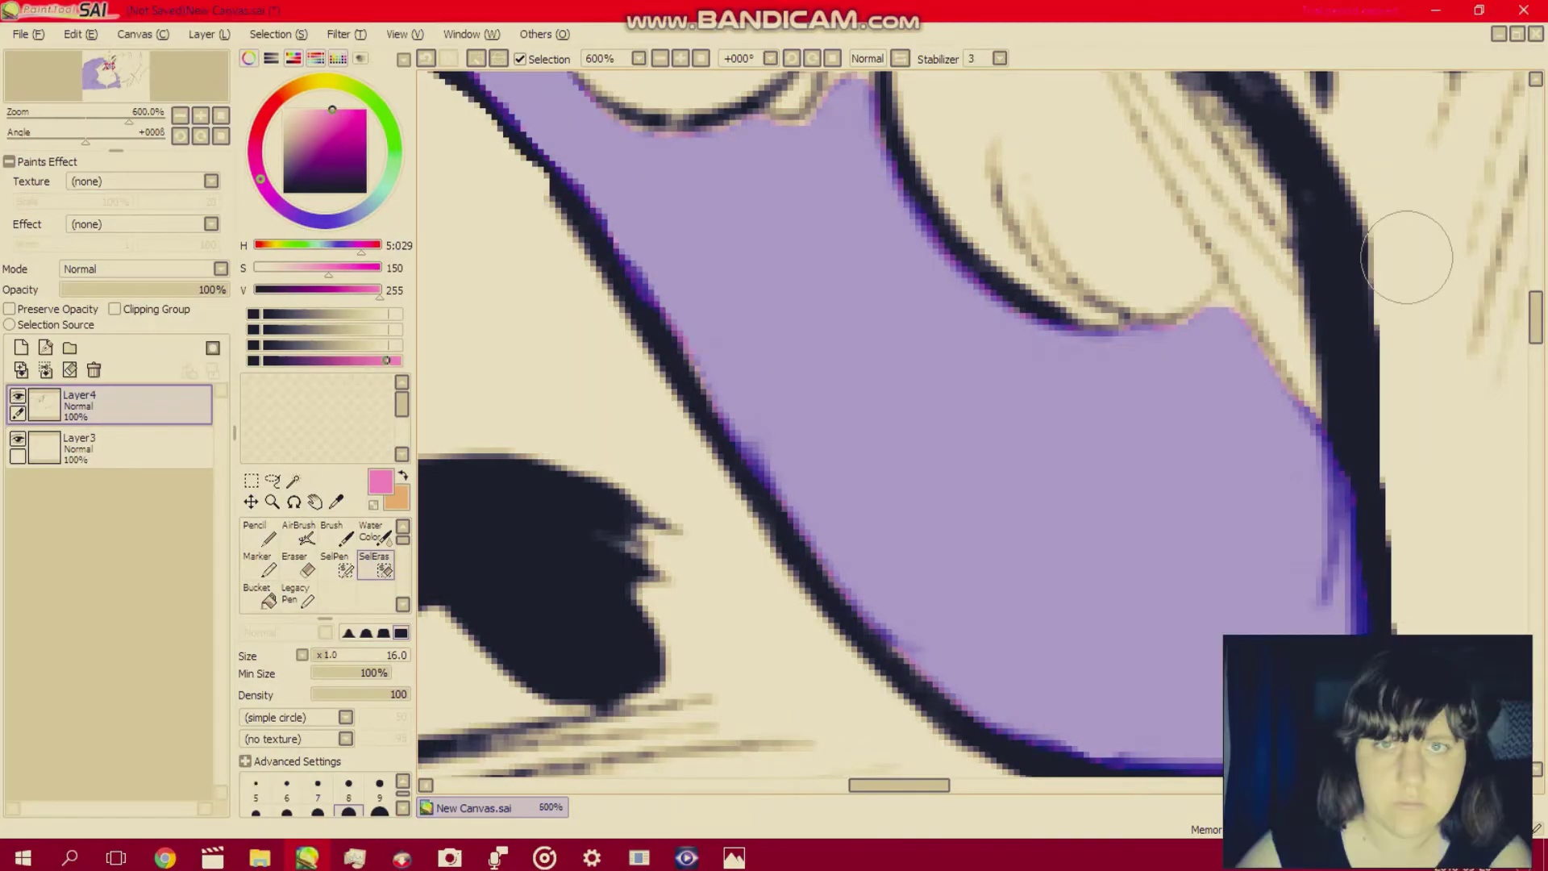
Examine the selection edges along the enclosed area below the forehead curls, from its lower tip to the curl and the eye.
scroll(1406, 249, down, 2)
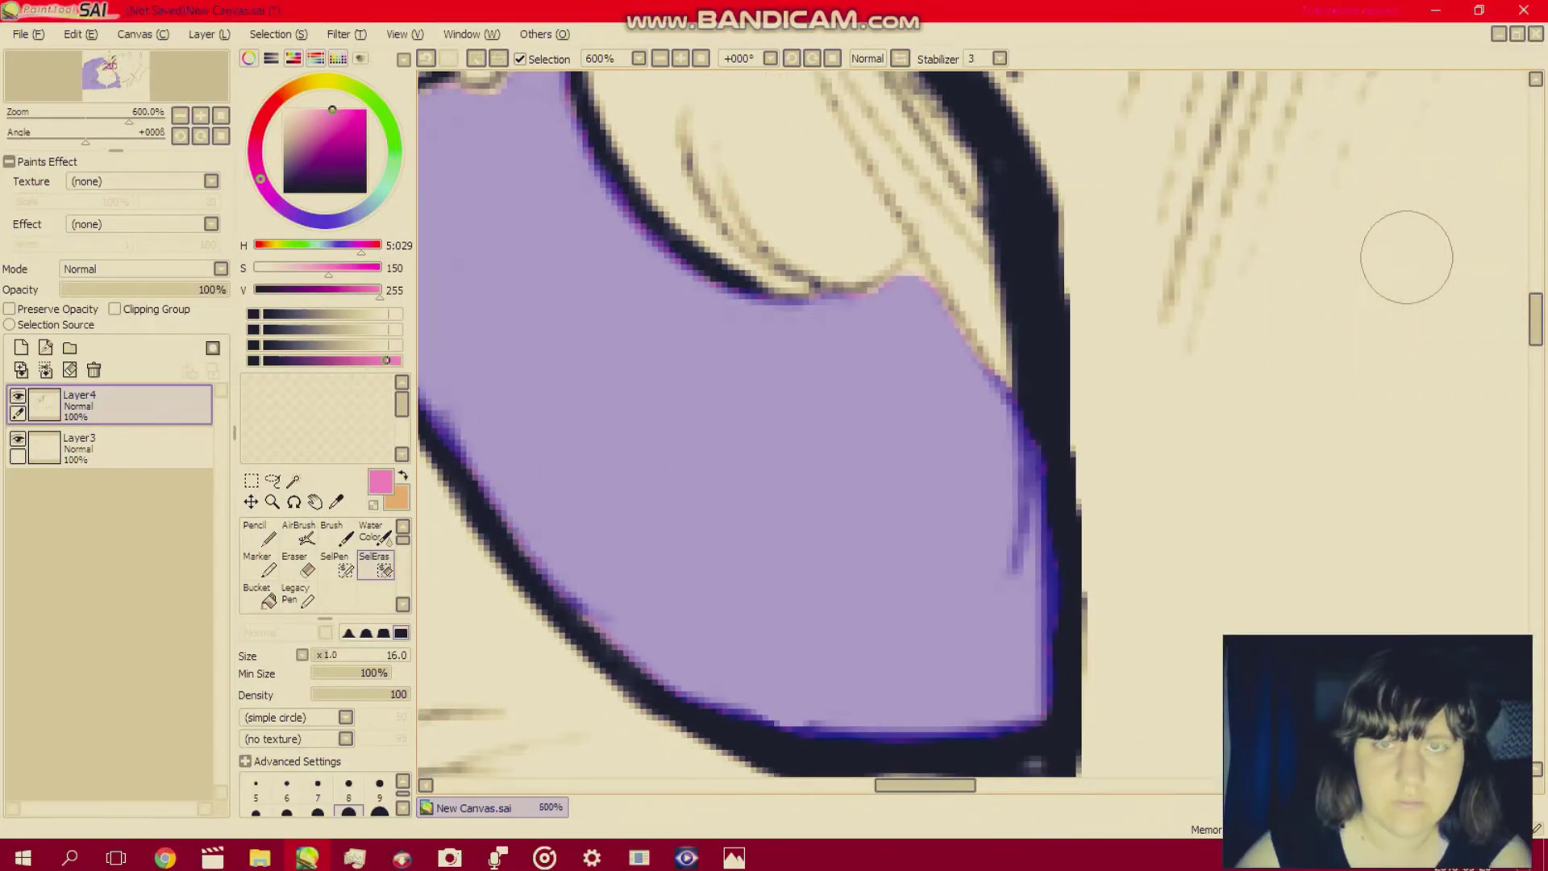
scroll(1406, 257, down, 2)
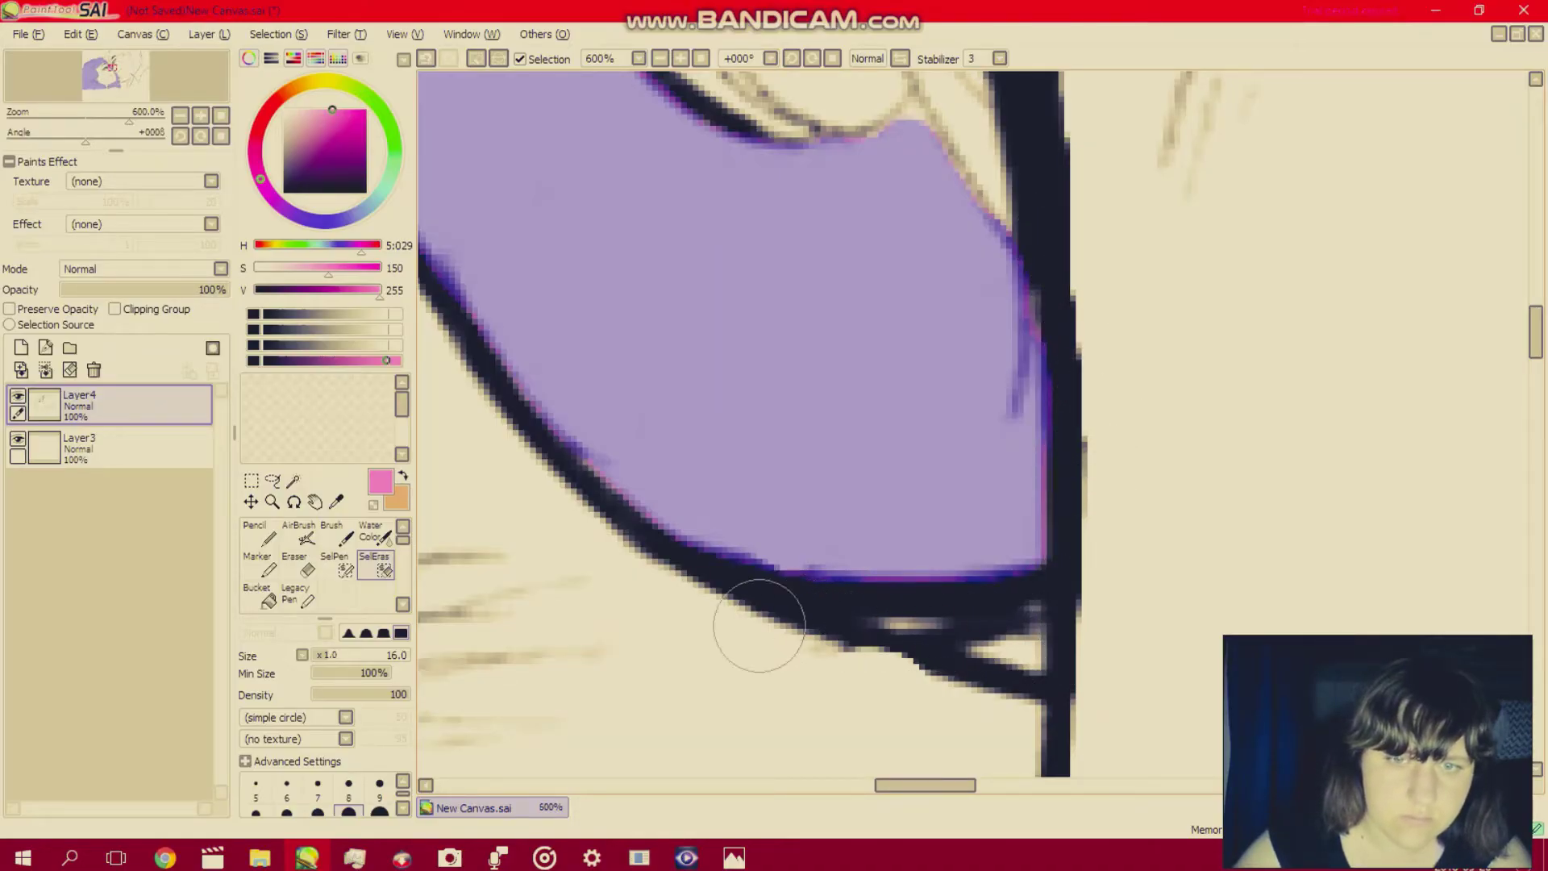
scroll(743, 632, up, 3)
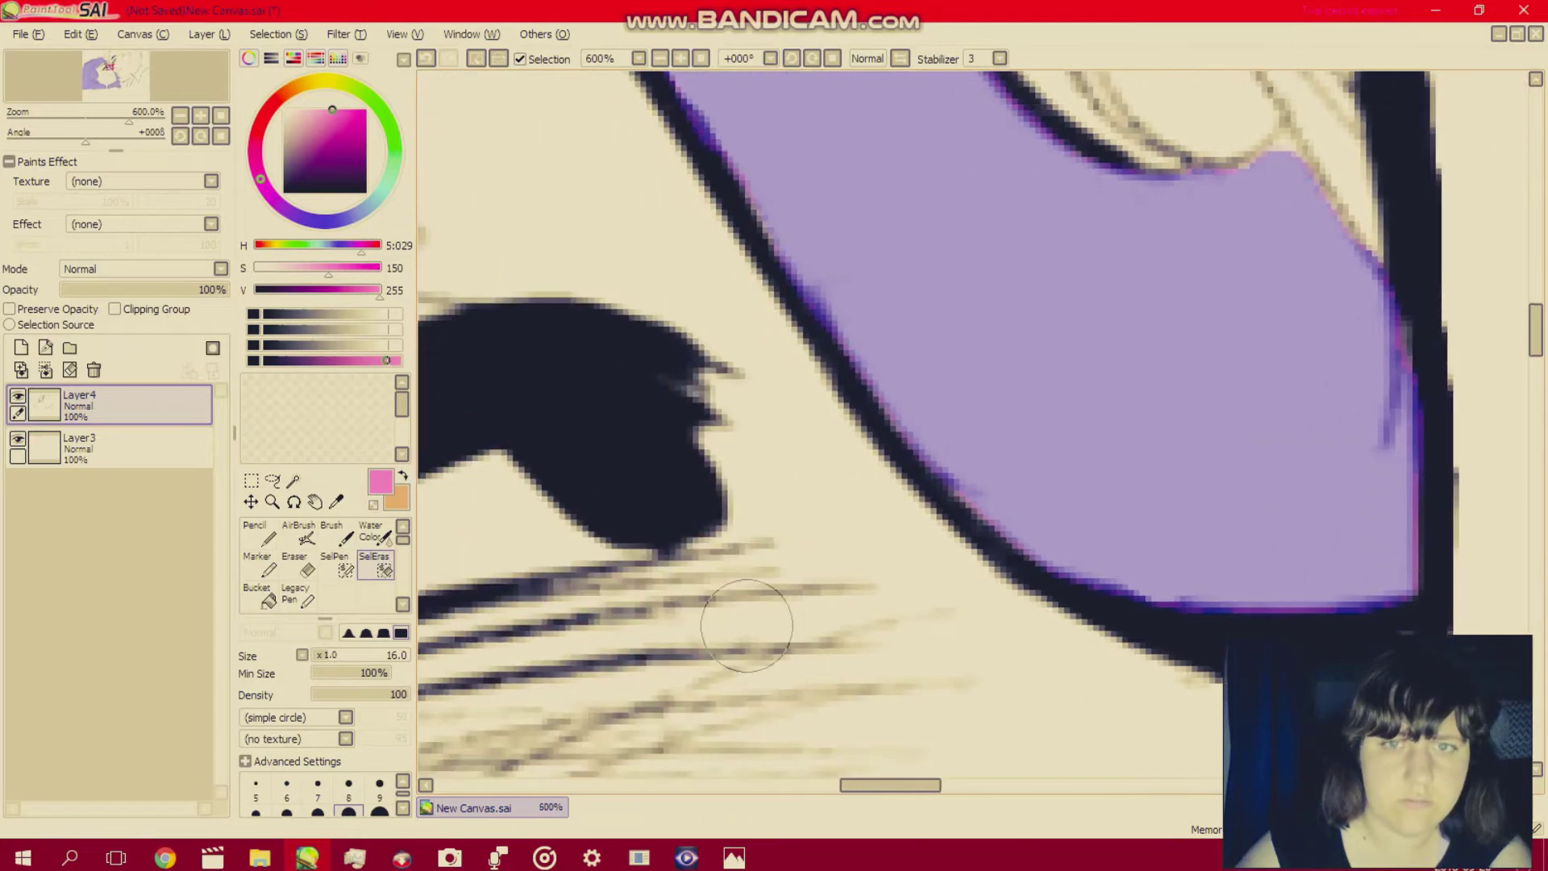
key(Left)
key(Left)
key(Left)
key(Left)
key(Left)
key(Left)
key(Left)
key(Left)
key(Left)
key(Left)
key(Left)
key(Left)
key(Left)
key(Left)
key(Left)
key(Left)
key(Left)
key(Left)
key(Left)
key(Left)
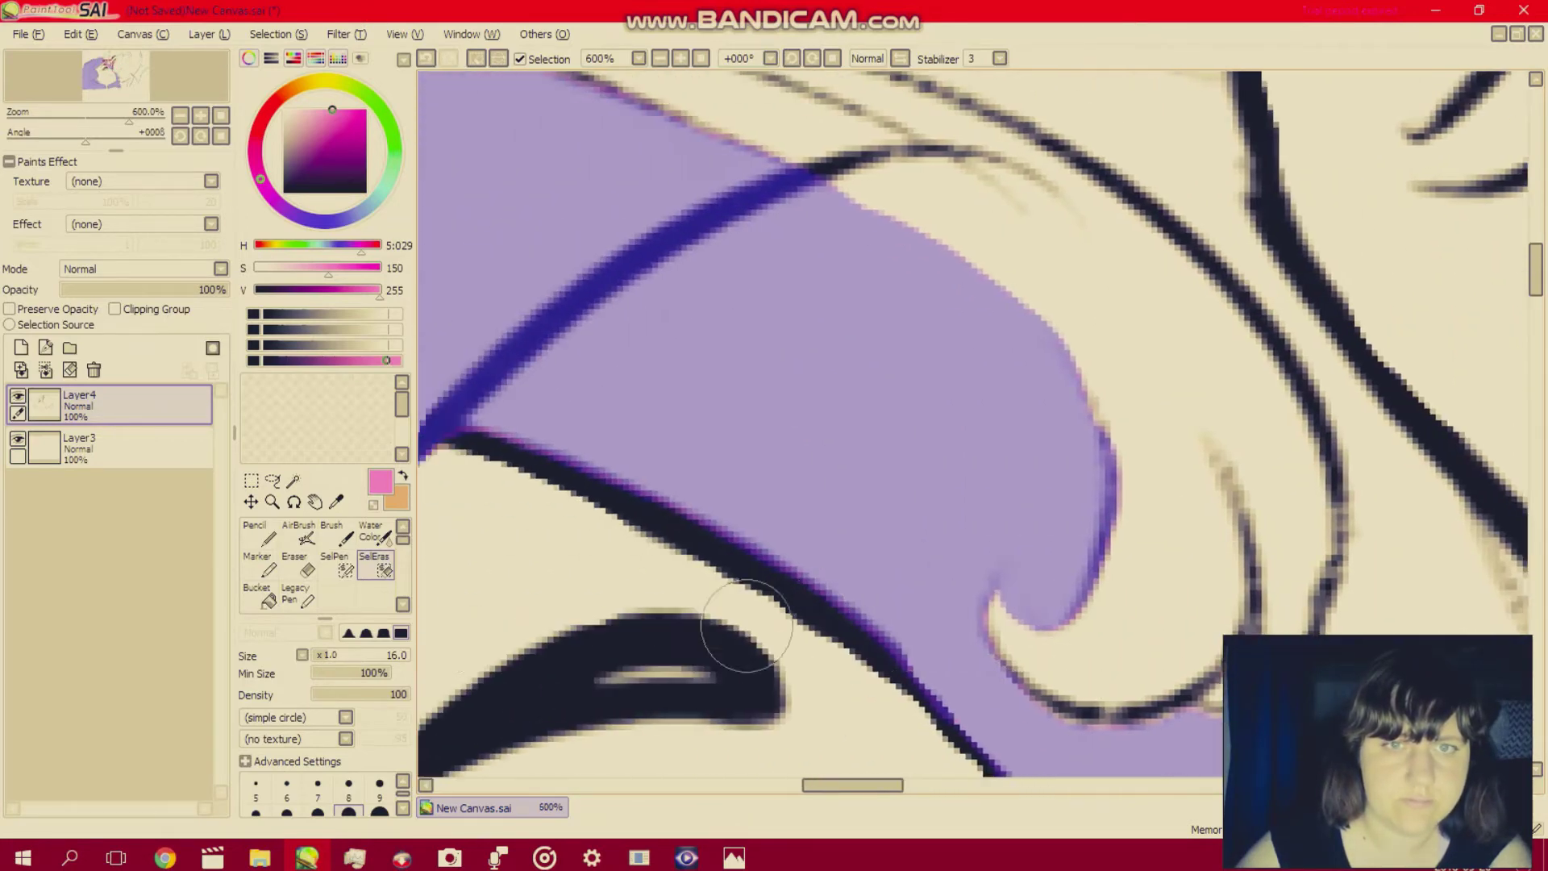
key(Down)
key(Down)
key(Down)
key(Down)
key(Down)
key(Down)
key(Down)
key(Down)
key(Down)
key(Down)
key(Down)
key(Down)
key(Down)
key(Down)
key(Down)
key(Down)
key(Down)
key(Down)
key(Down)
key(Down)
key(Down)
key(Down)
key(Down)
key(Down)
key(Down)
key(Down)
key(Down)
key(Down)
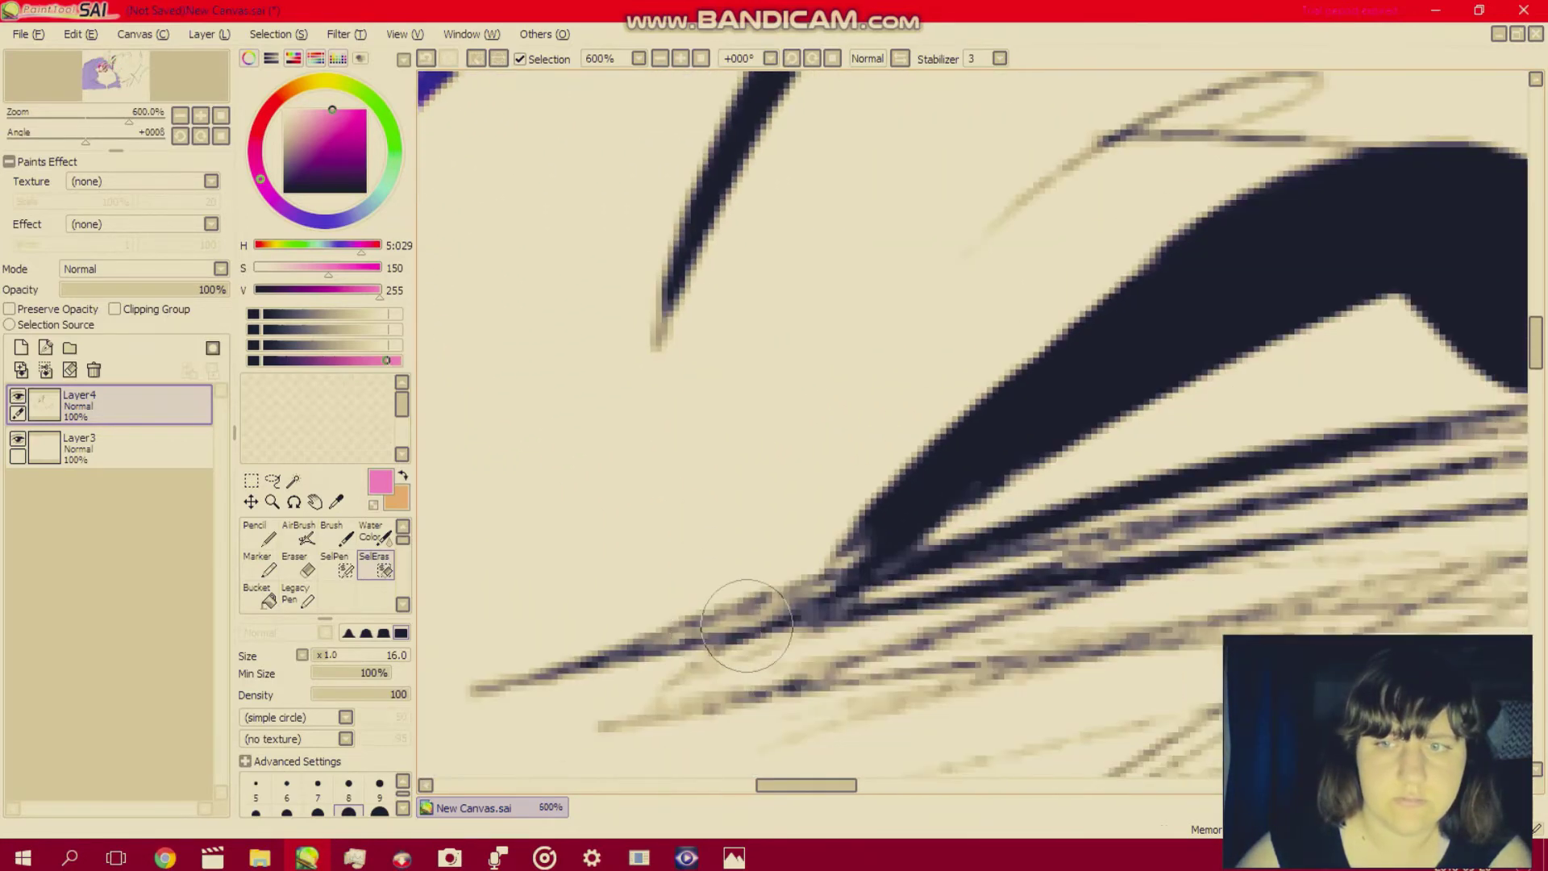
key(Right)
key(Right)
key(Right)
key(Right)
key(Right)
key(Right)
key(Right)
key(Right)
key(Right)
key(Right)
key(Right)
key(Right)
key(Right)
key(Right)
key(Right)
key(Right)
key(Right)
key(Right)
key(Right)
key(Right)
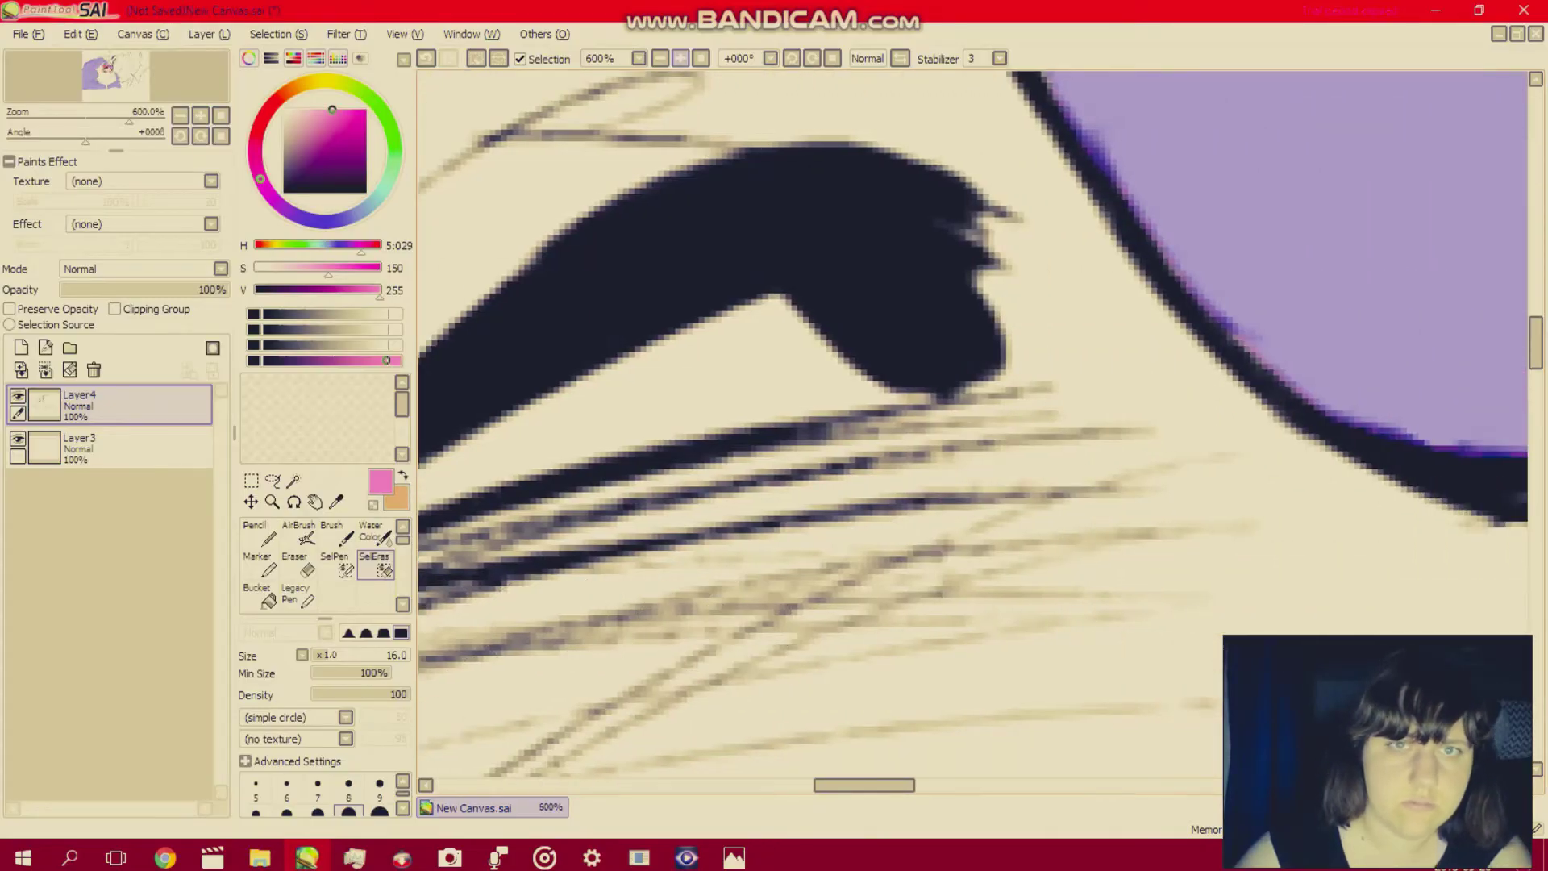
Extend the top hair selection with the selection pen at size 6 to fill the gap beside the other character's pointed hair lock.
click(701, 58)
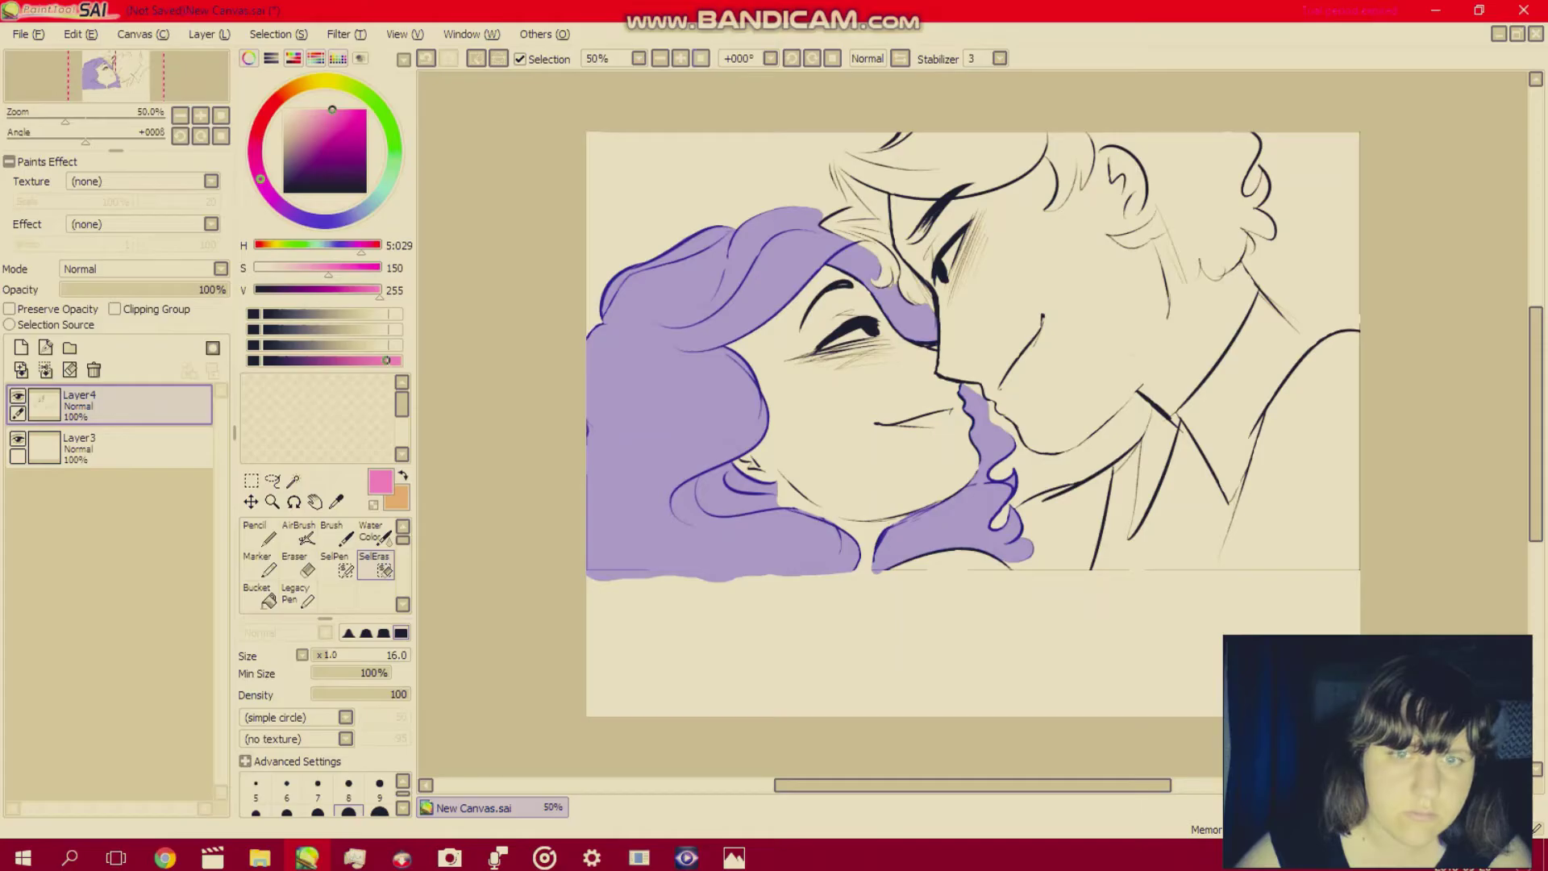
click(681, 58)
click(680, 58)
click(680, 58)
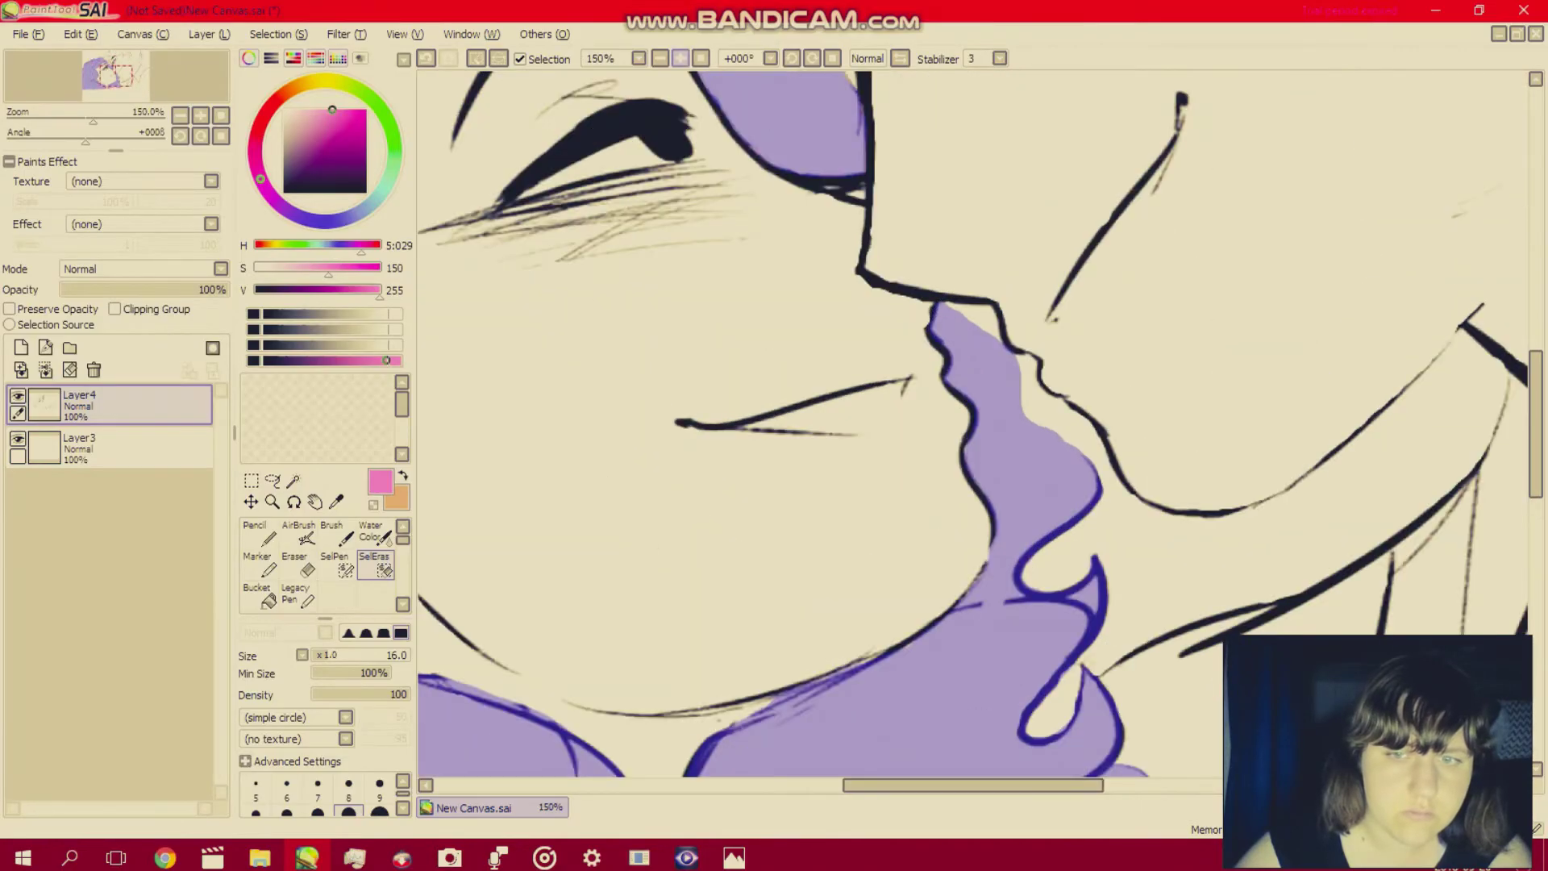
click(680, 58)
key(Up)
key(Up)
key(Up)
key(Up)
key(Up)
key(Up)
key(Up)
key(Up)
key(Up)
key(Up)
key(Up)
key(Up)
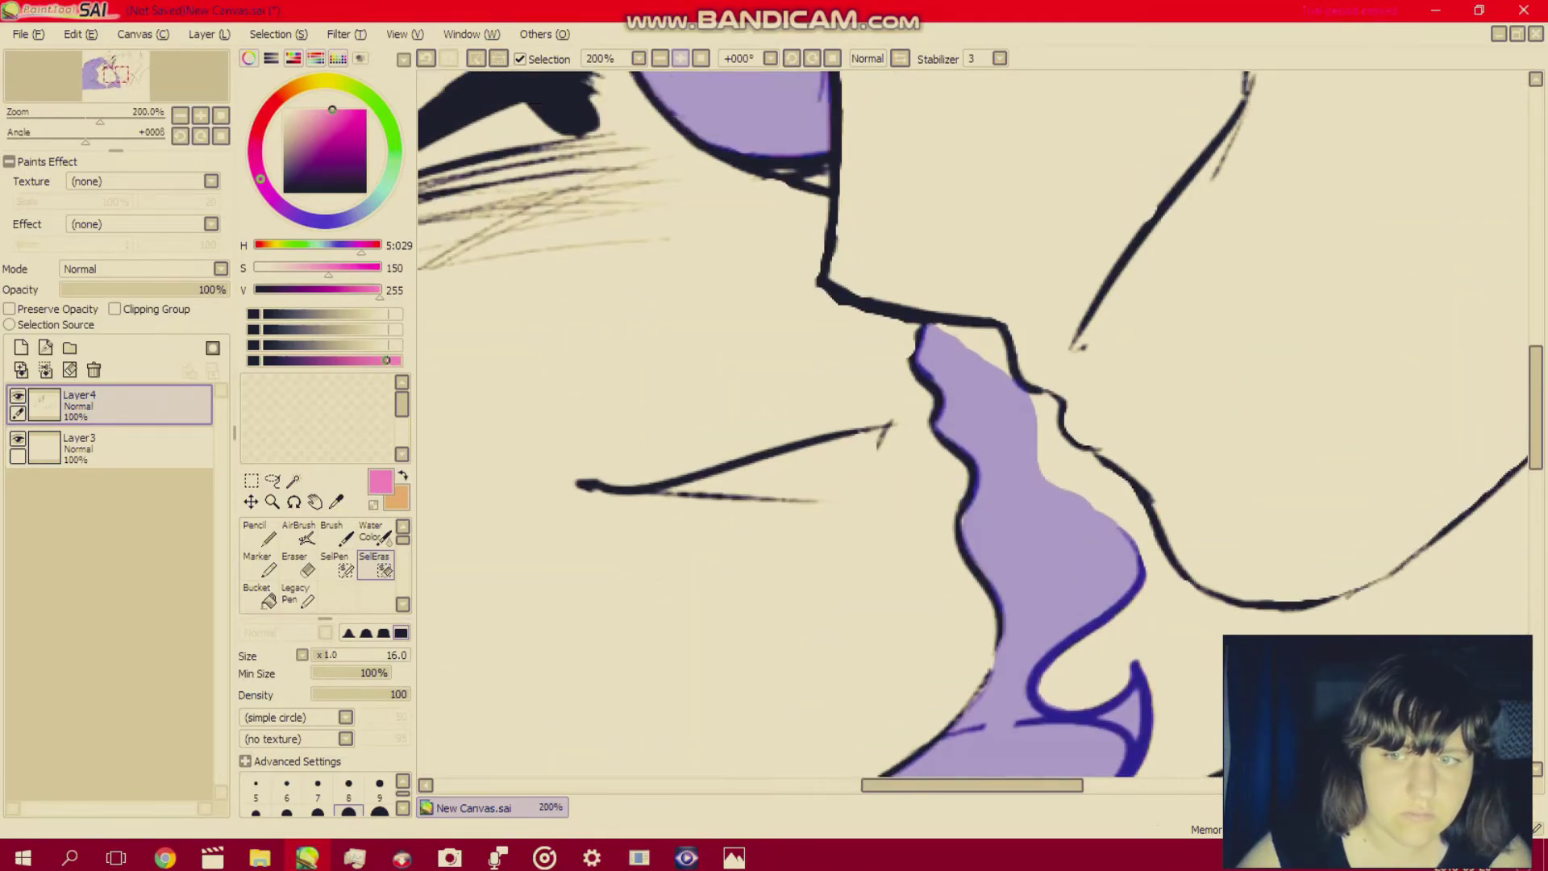
key(Left)
key(Left)
key(Left)
key(Left)
key(Left)
key(Left)
key(Left)
key(Left)
key(Up)
key(Up)
key(Up)
key(Up)
key(Up)
key(Up)
key(Up)
key(Up)
key(Up)
key(Up)
key(Up)
key(Up)
key(Up)
key(Up)
key(Up)
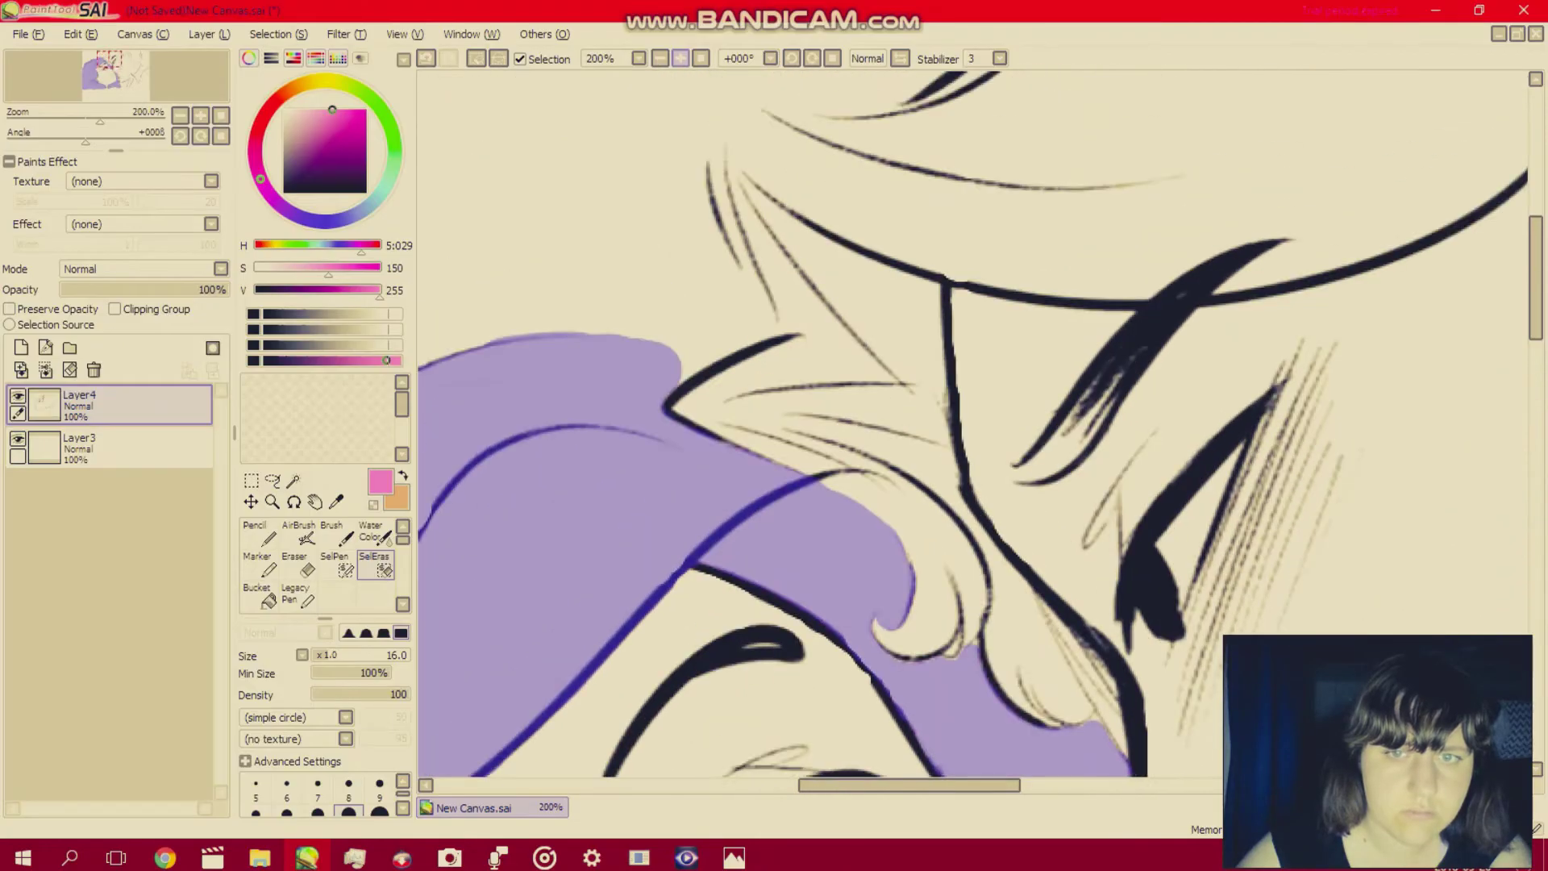
key(Left)
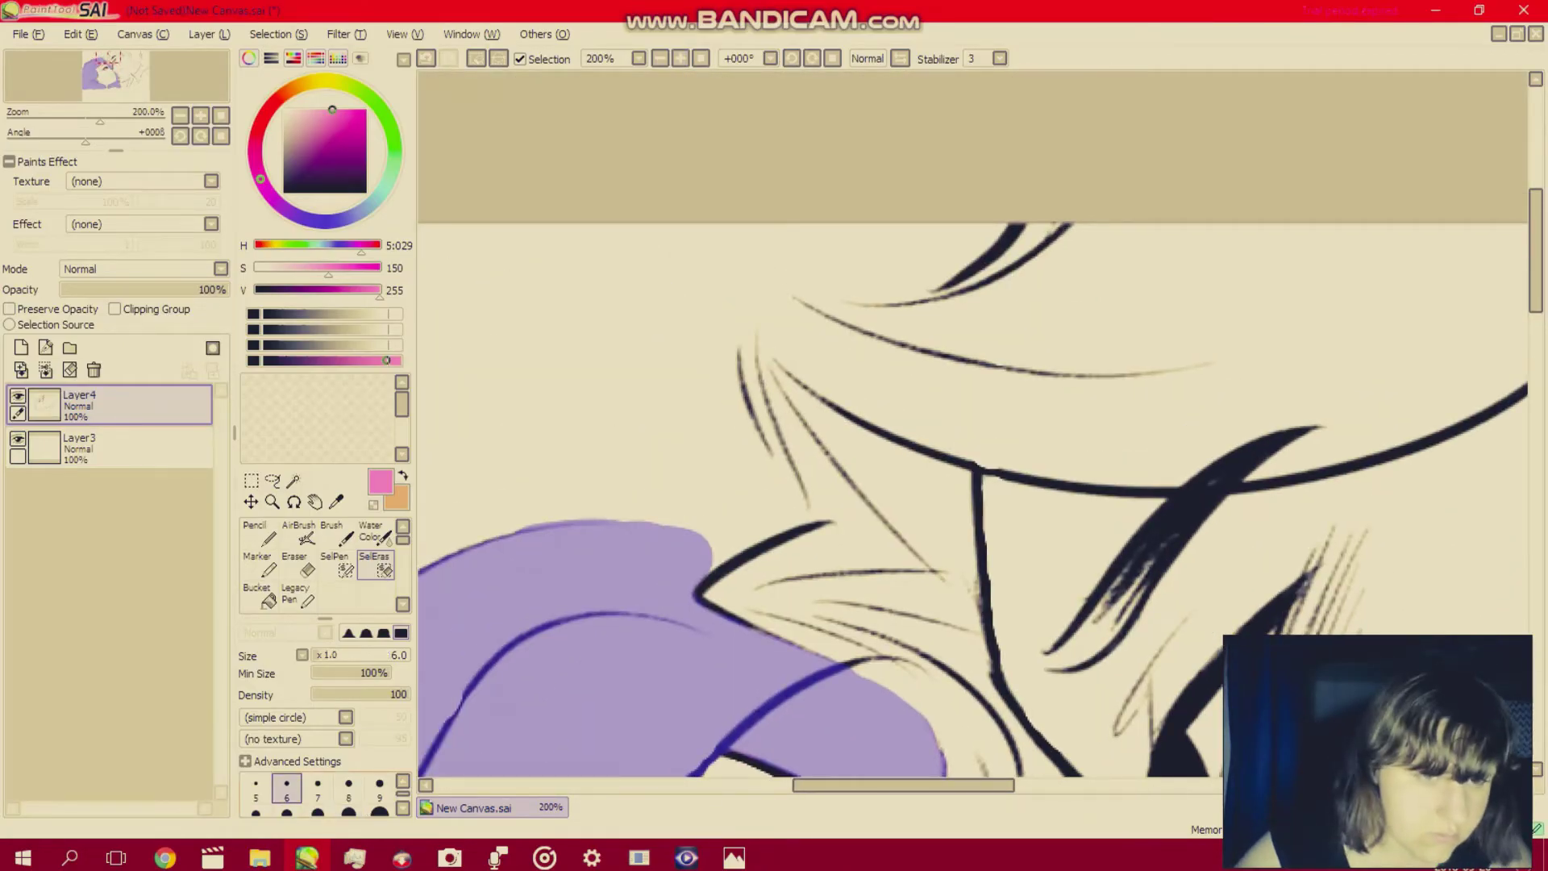
click(336, 567)
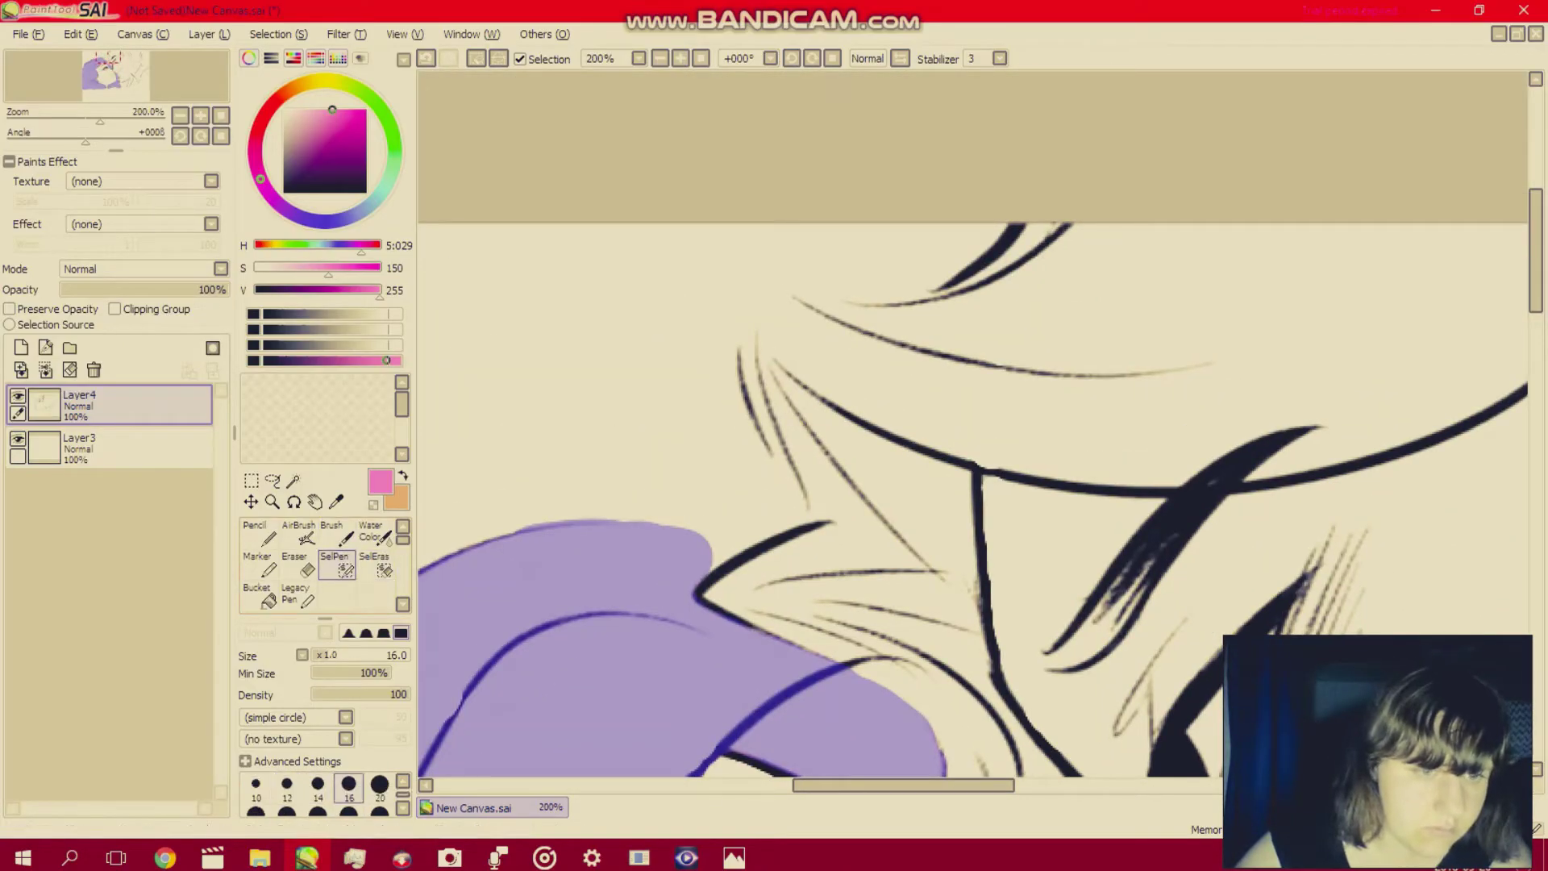
click(402, 781)
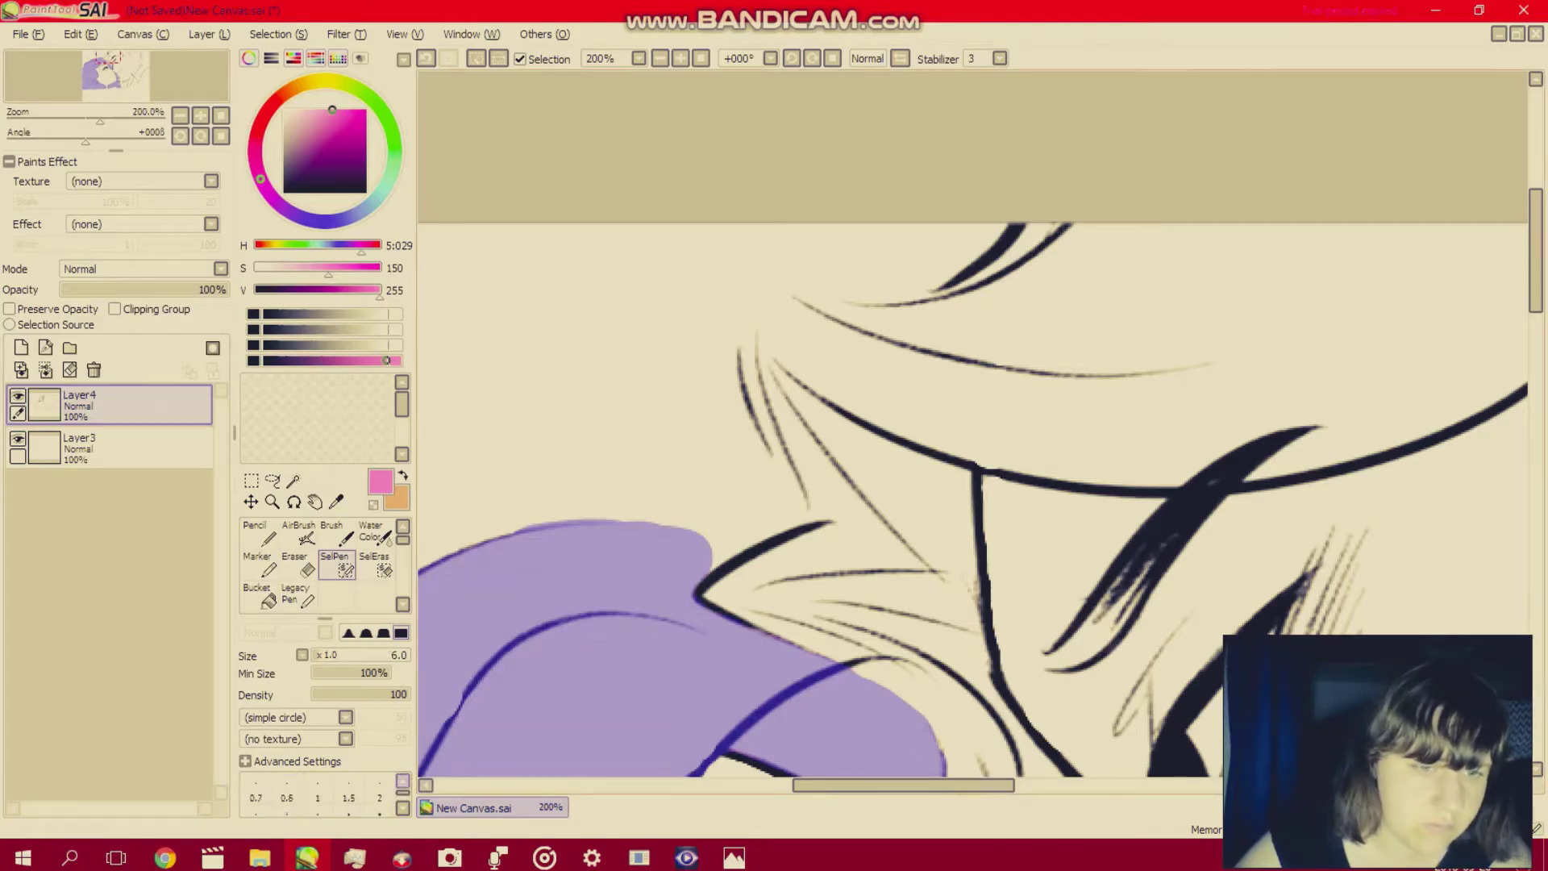
click(402, 808)
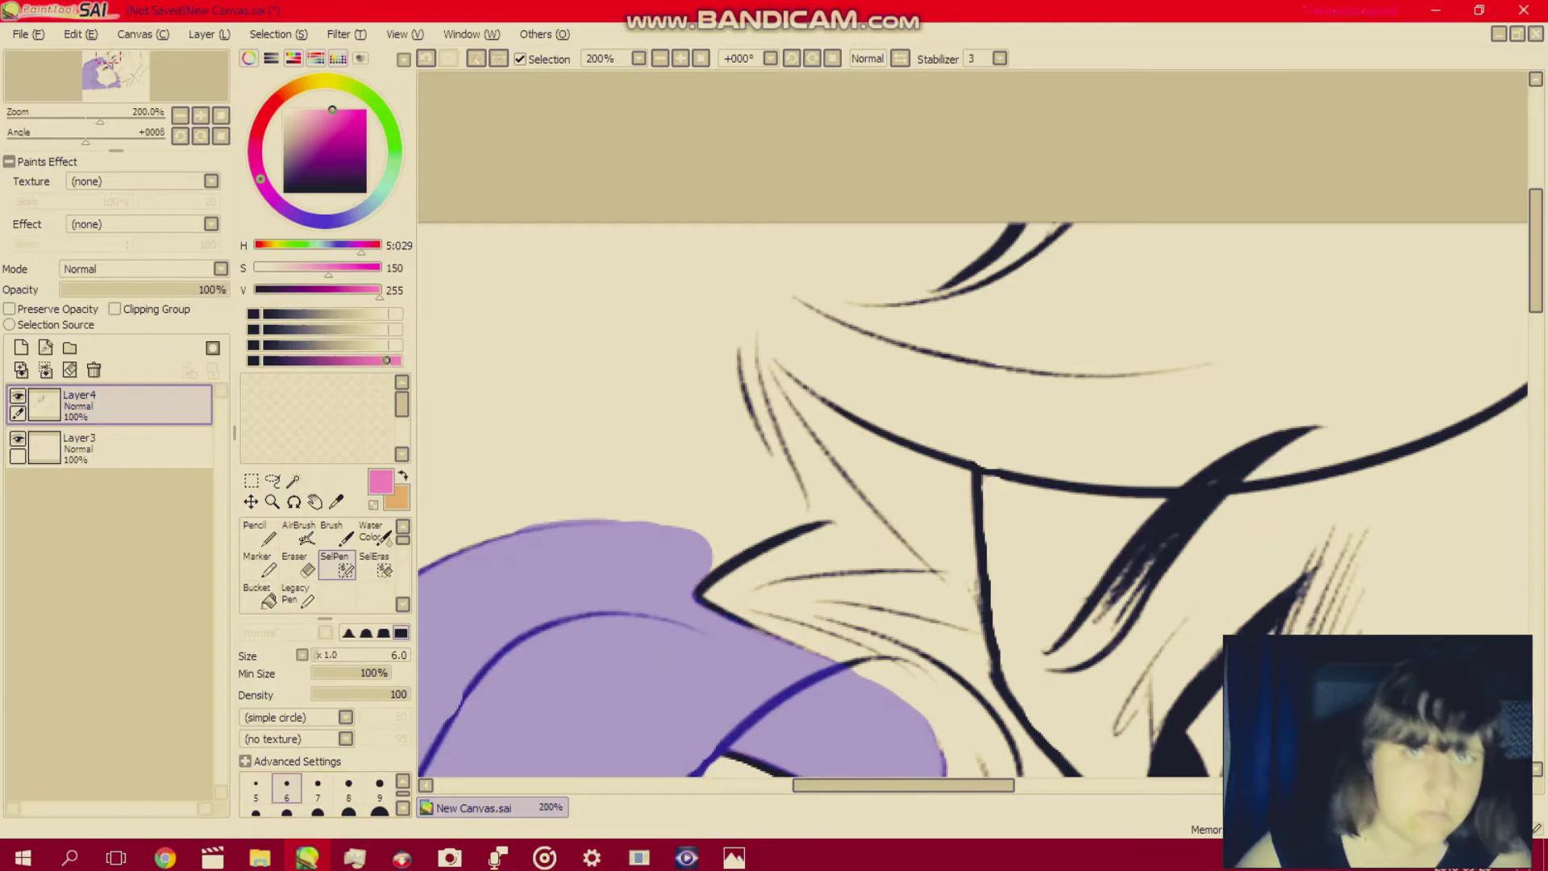
click(680, 58)
click(681, 58)
click(681, 58)
click(680, 58)
key(Left)
key(Left)
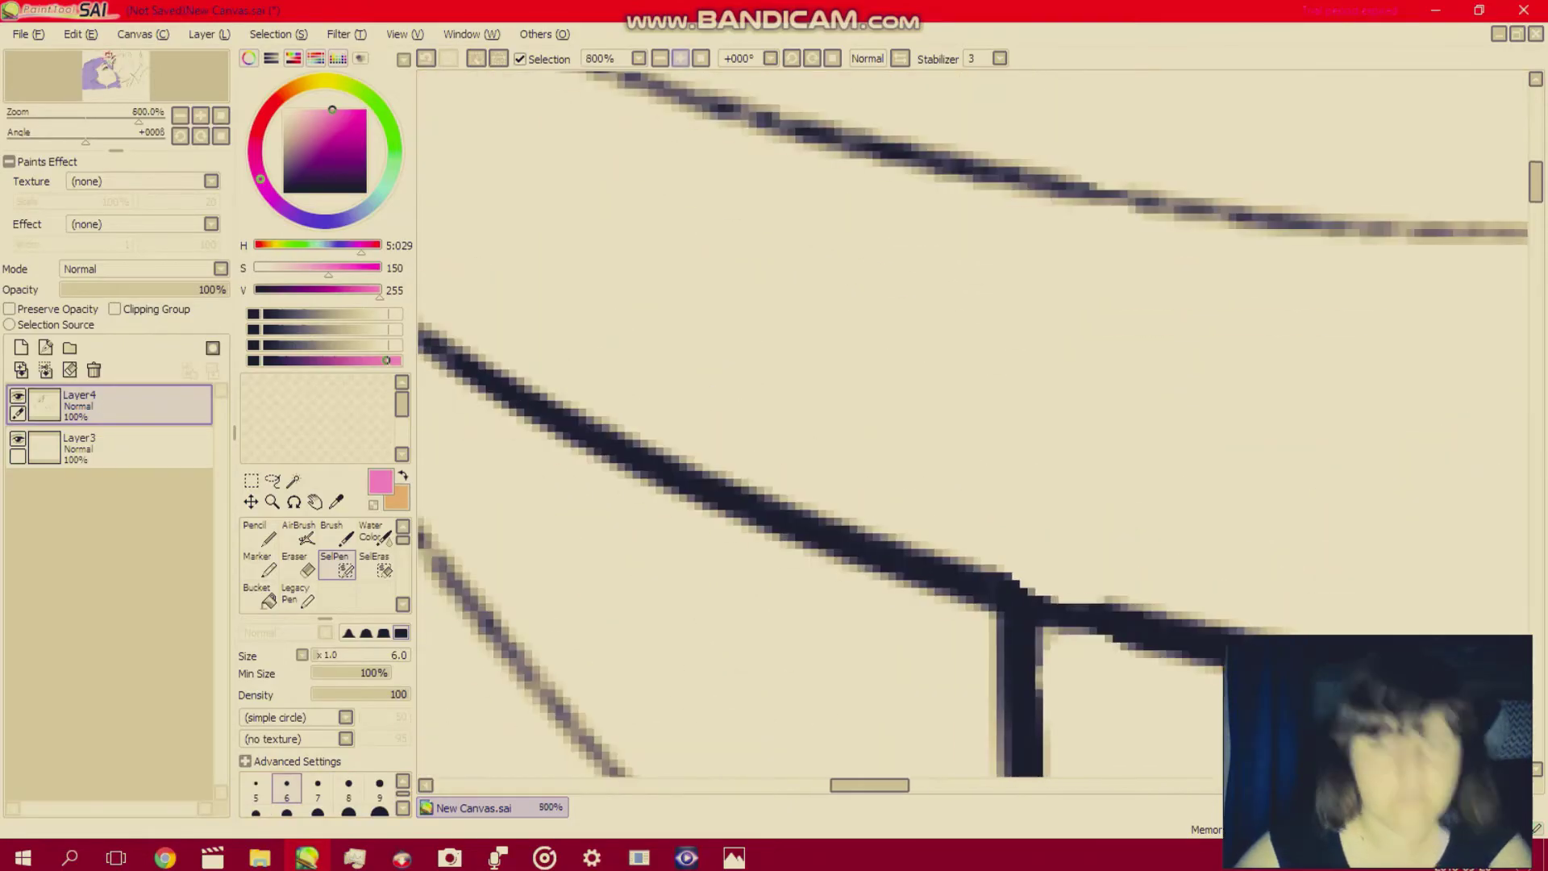
key(Left)
key(Left)
key(Left)
key(Left)
key(Left)
key(Left)
key(Left)
key(Left)
key(Left)
key(Left)
key(Left)
key(Left)
key(Left)
key(Left)
key(Left)
key(Left)
key(Left)
key(Left)
key(Left)
key(Left)
key(Down)
key(Down)
key(Down)
key(Down)
key(Down)
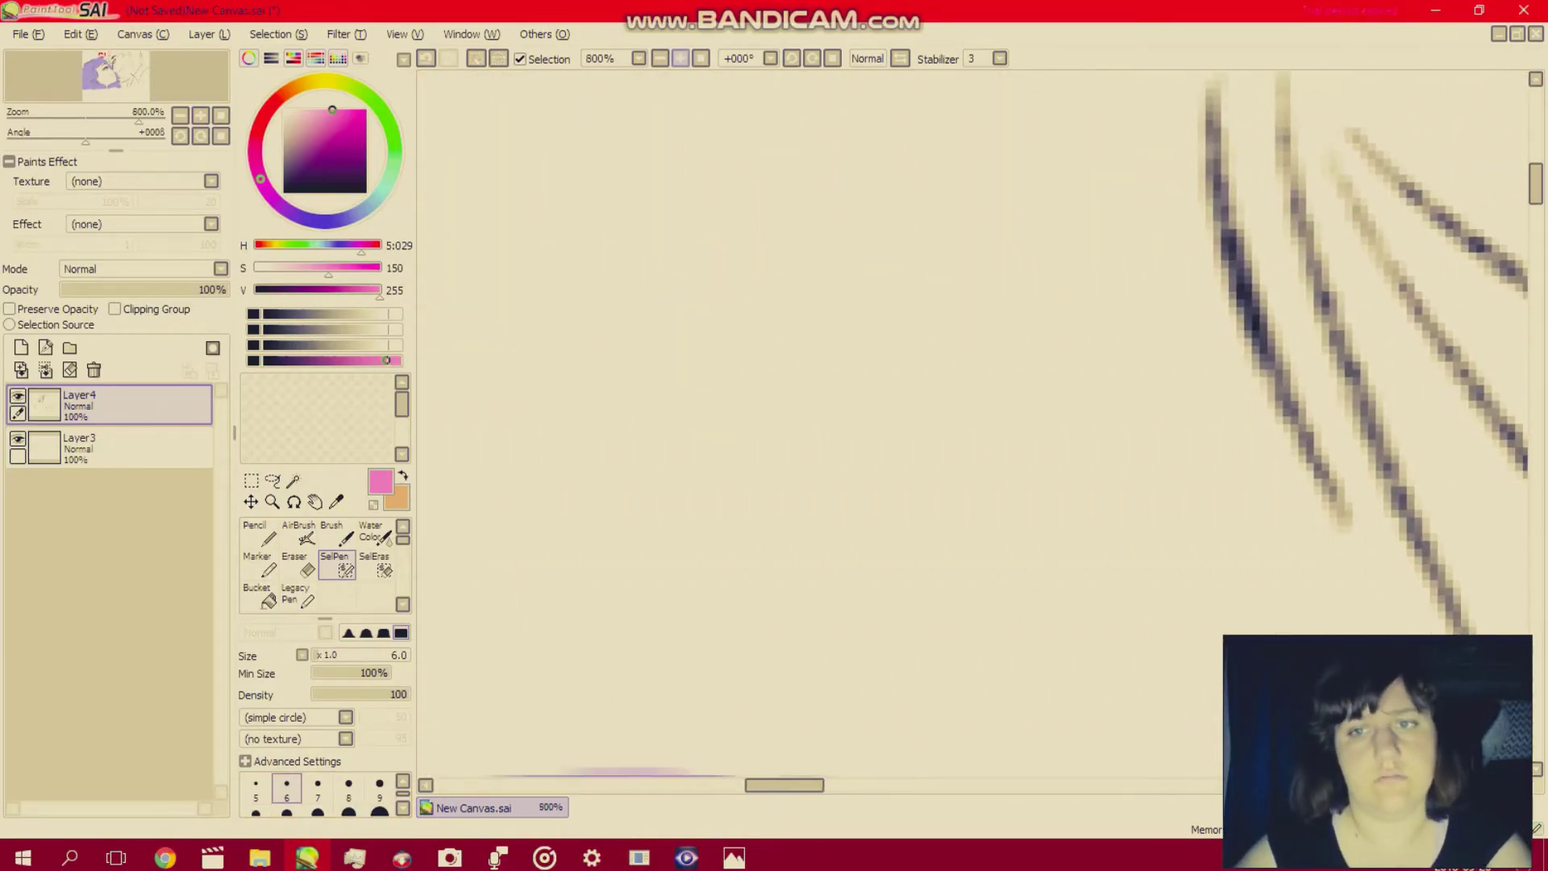
scroll(972, 423, down, 5)
scroll(972, 423, right, 3)
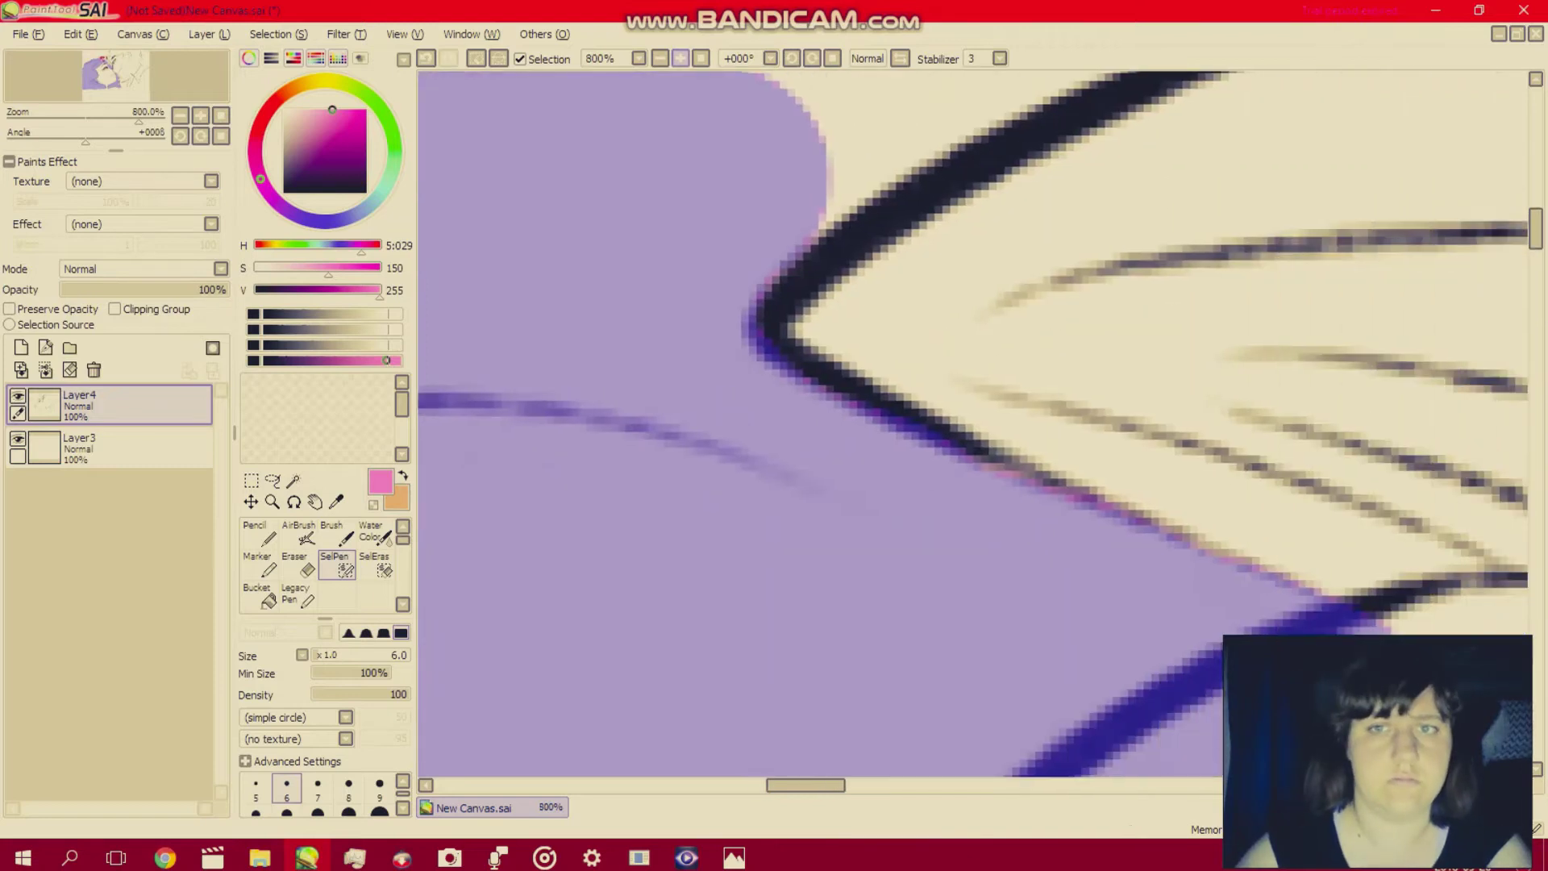
mouse_move(776, 132)
mouse_down()
mouse_move(897, 192)
mouse_move(819, 250)
mouse_up()
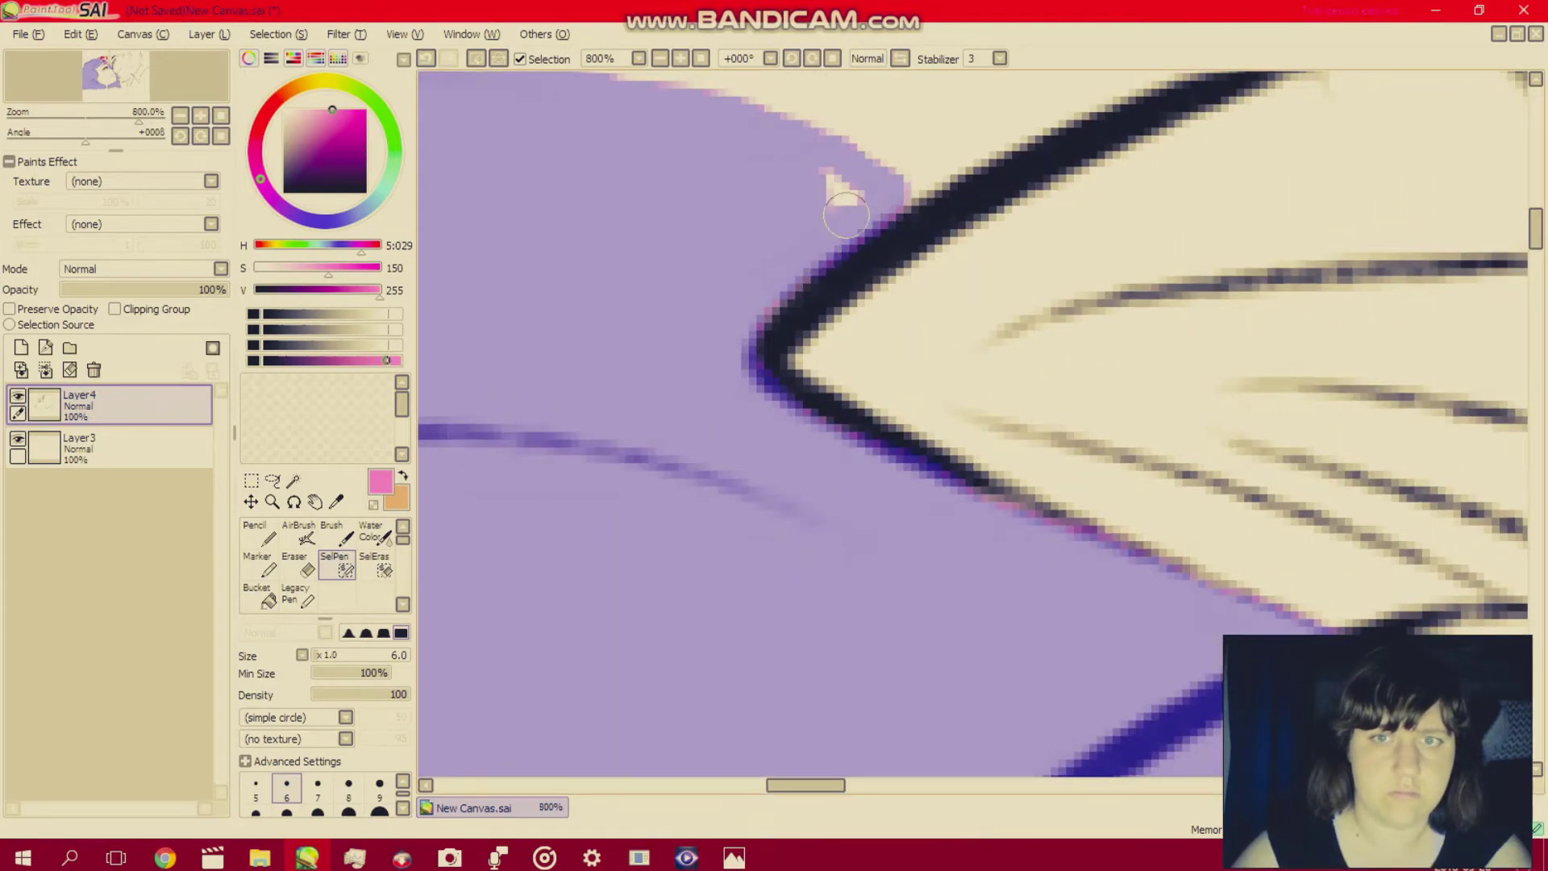
Extend the chin strand selection outward along its outer edge beside the other character's chin with the selection pen at size 20.
click(700, 59)
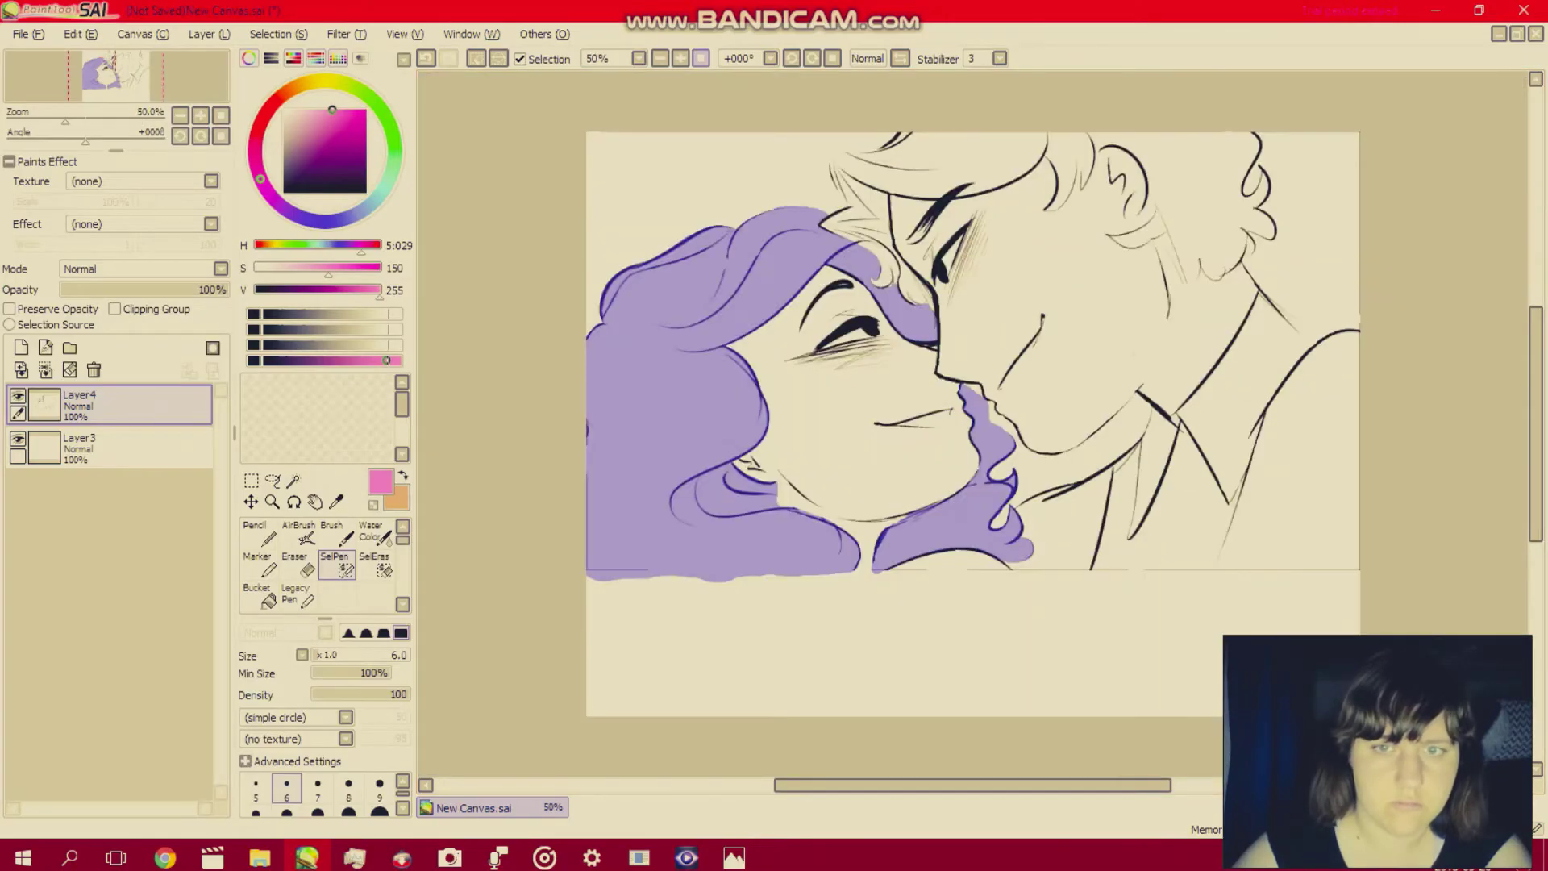
click(680, 59)
click(680, 59)
click(681, 59)
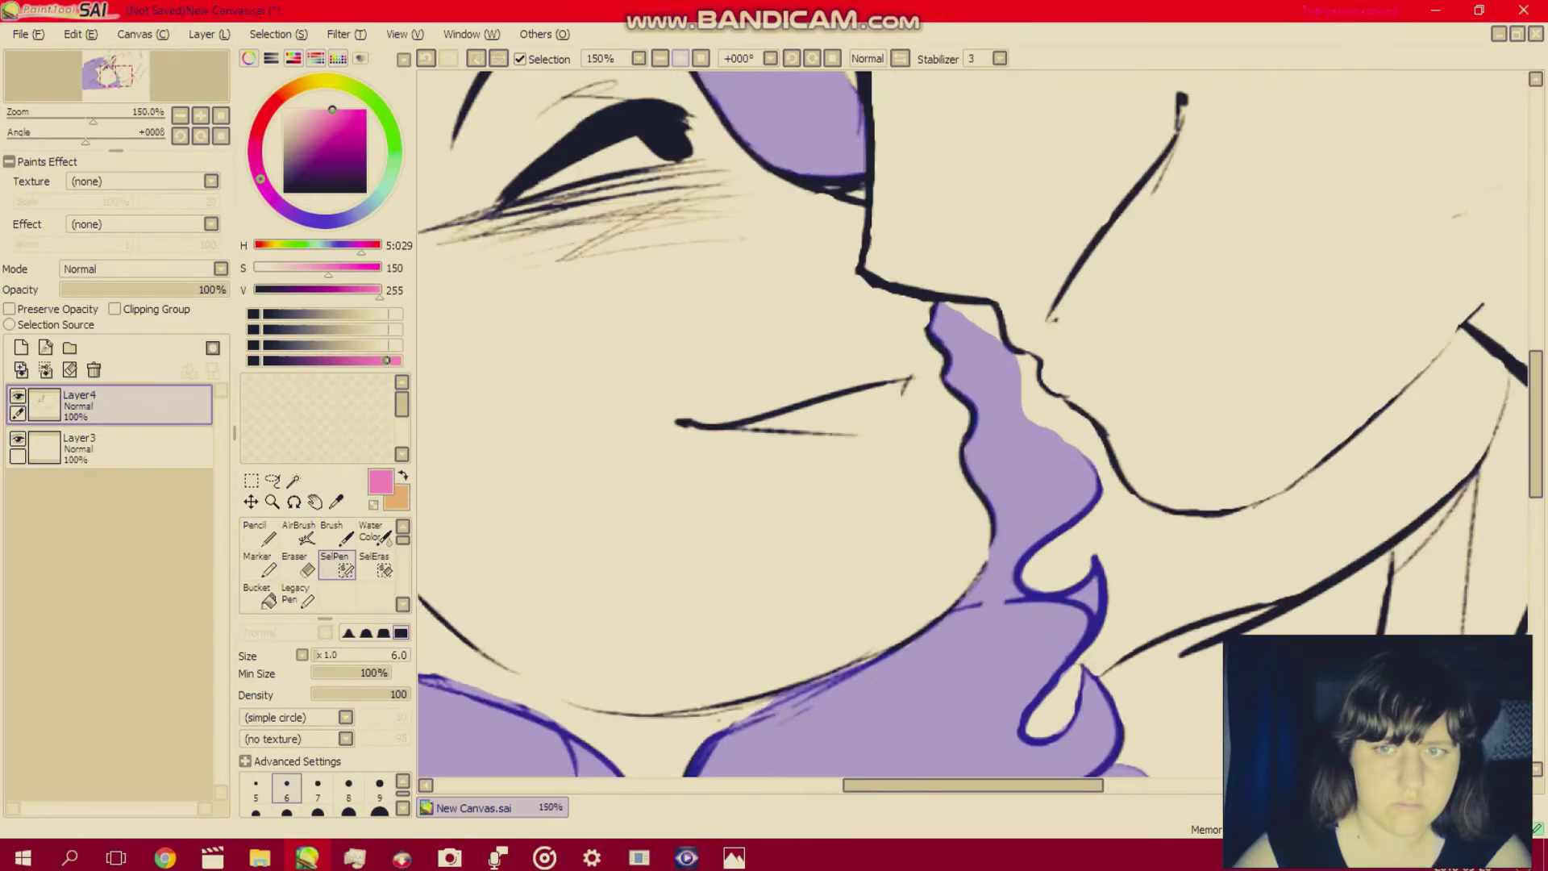
click(680, 59)
click(681, 58)
click(680, 59)
click(681, 58)
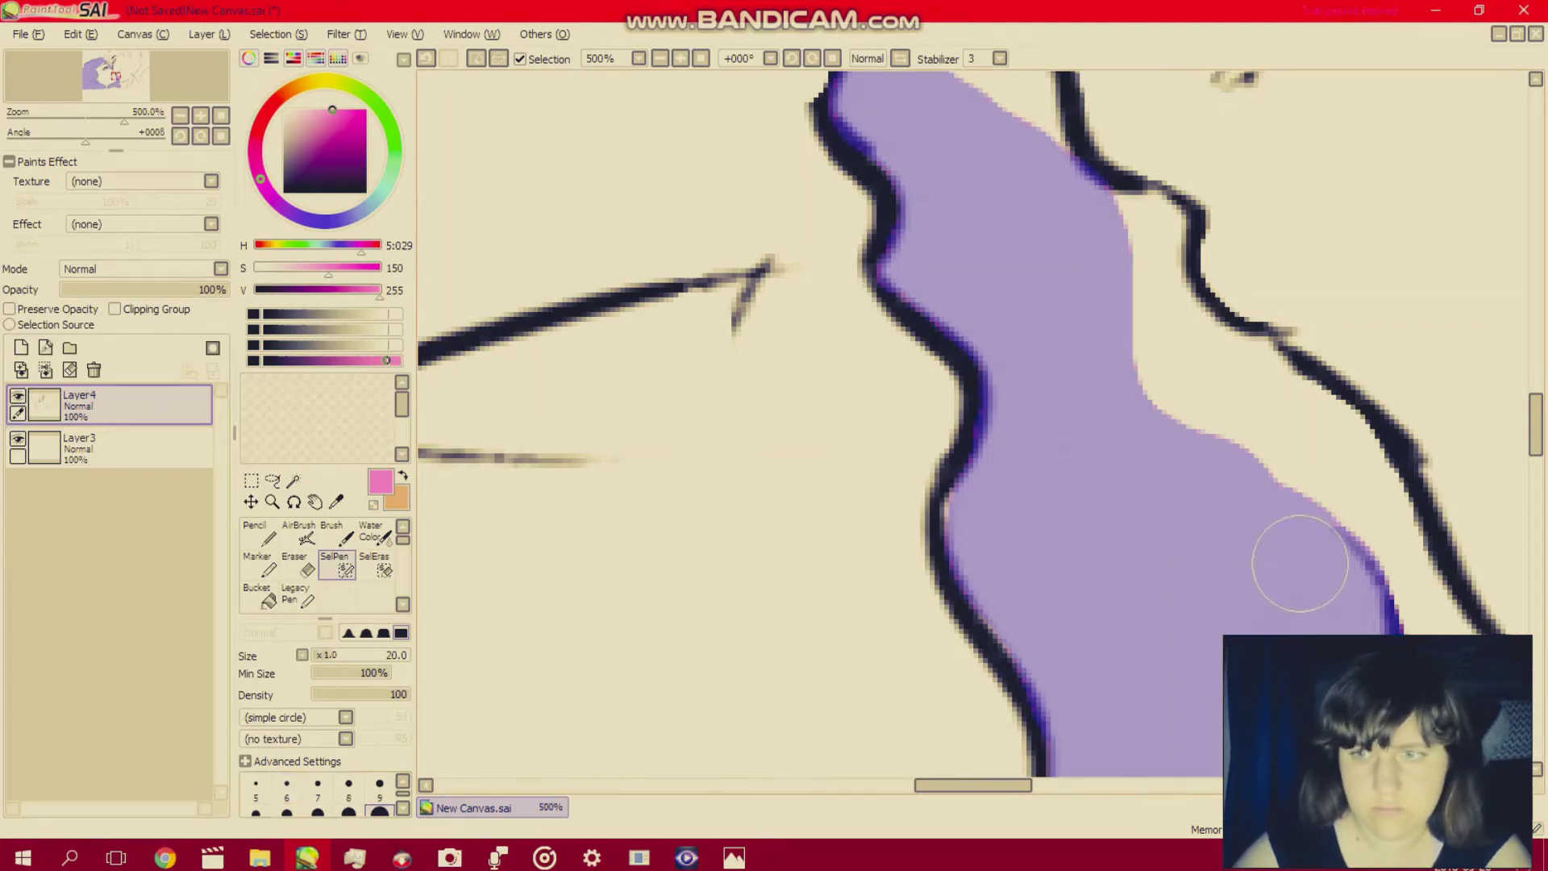
mouse_move(1307, 558)
mouse_down()
mouse_move(1166, 443)
mouse_move(1140, 316)
mouse_up()
Fill the upper end of the chin strand selection up to the other character's nose and lip outline.
key(Right)
key(Right)
key(Right)
key(Right)
key(Right)
key(Right)
key(Right)
key(Right)
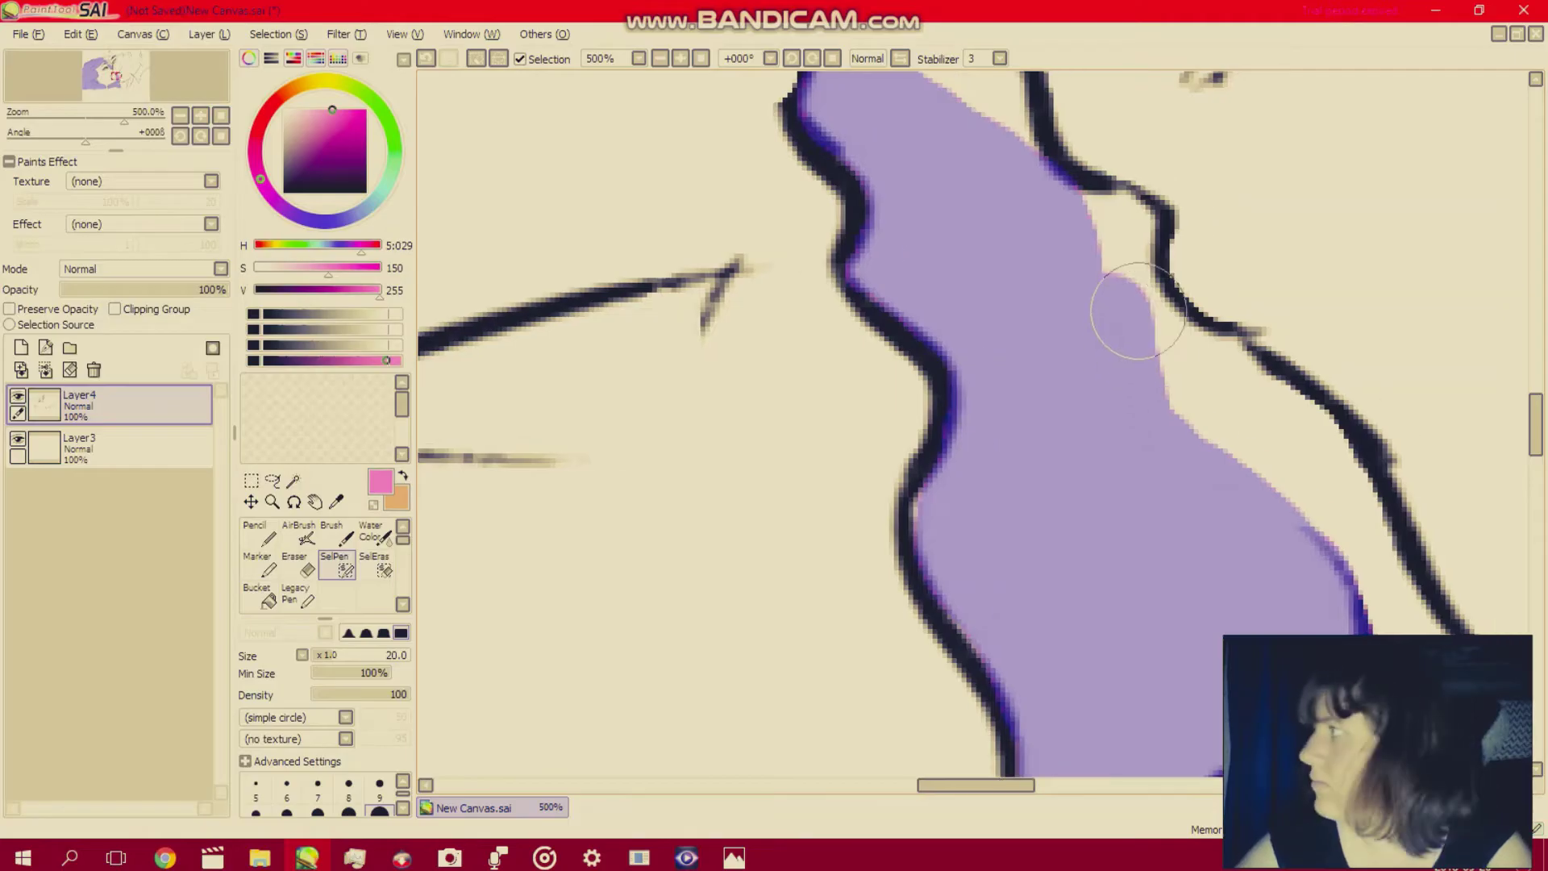
key(Up)
scroll(1138, 310, up, 3)
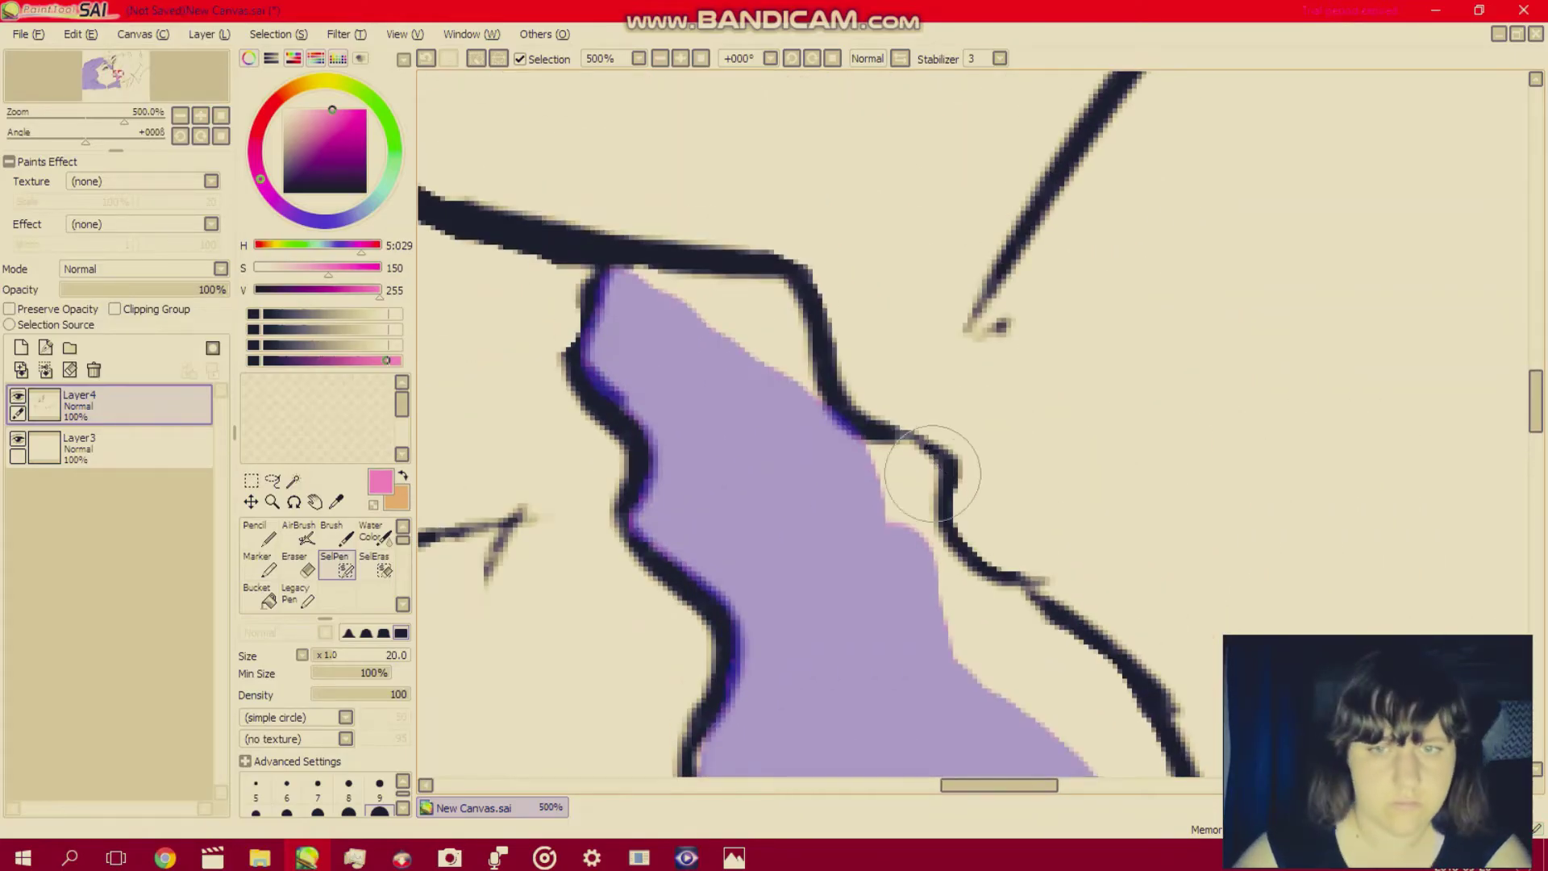
mouse_move(906, 484)
mouse_down()
mouse_move(864, 484)
mouse_move(887, 482)
mouse_move(879, 567)
mouse_up()
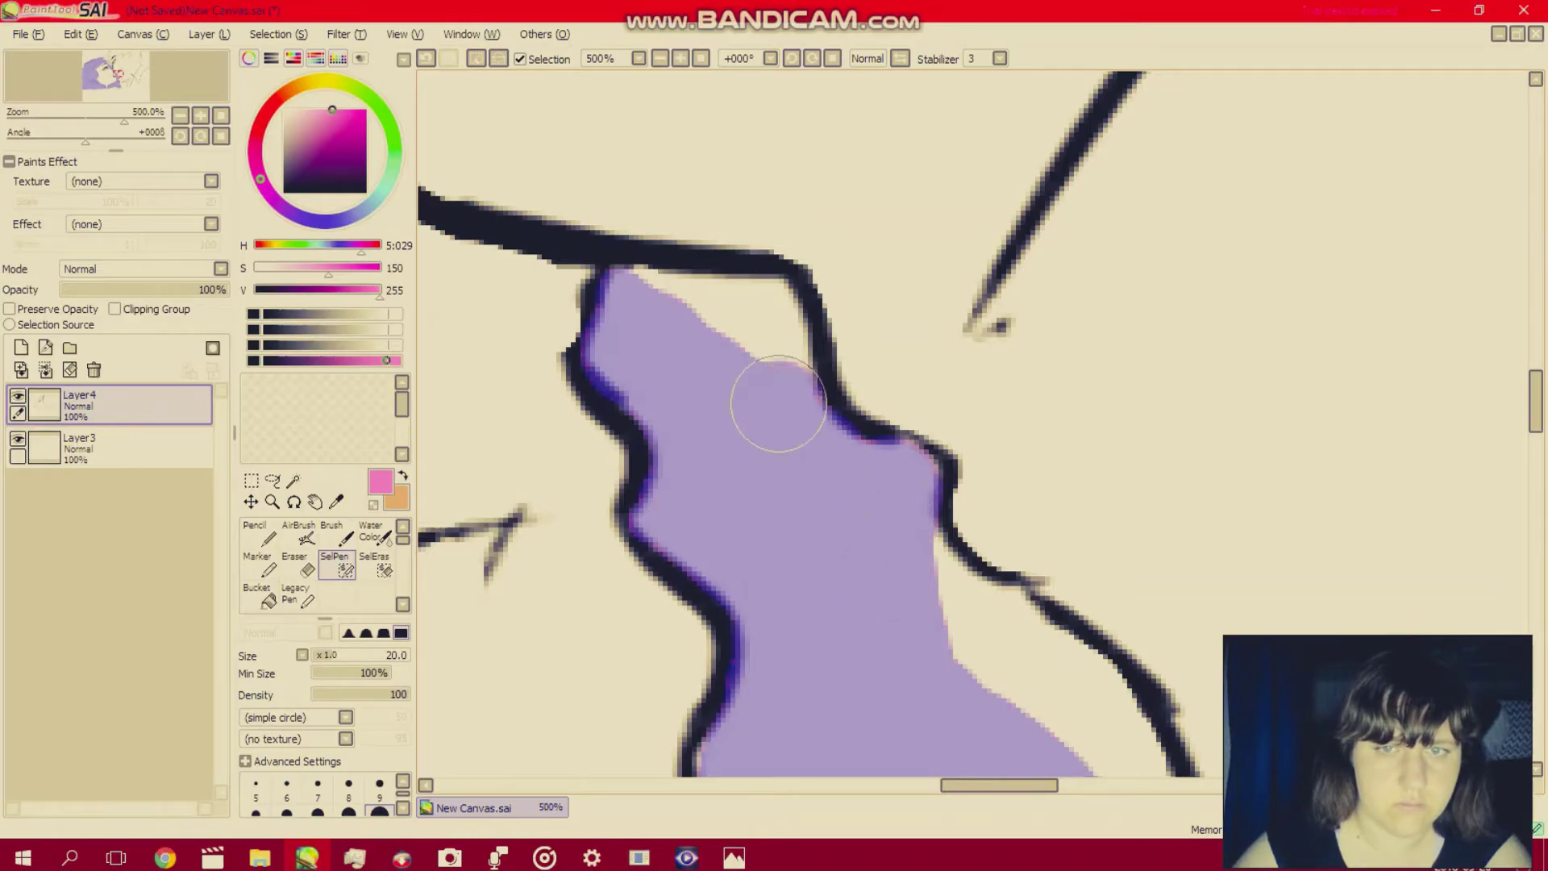
mouse_move(778, 403)
mouse_down()
mouse_move(748, 314)
mouse_move(645, 310)
mouse_up()
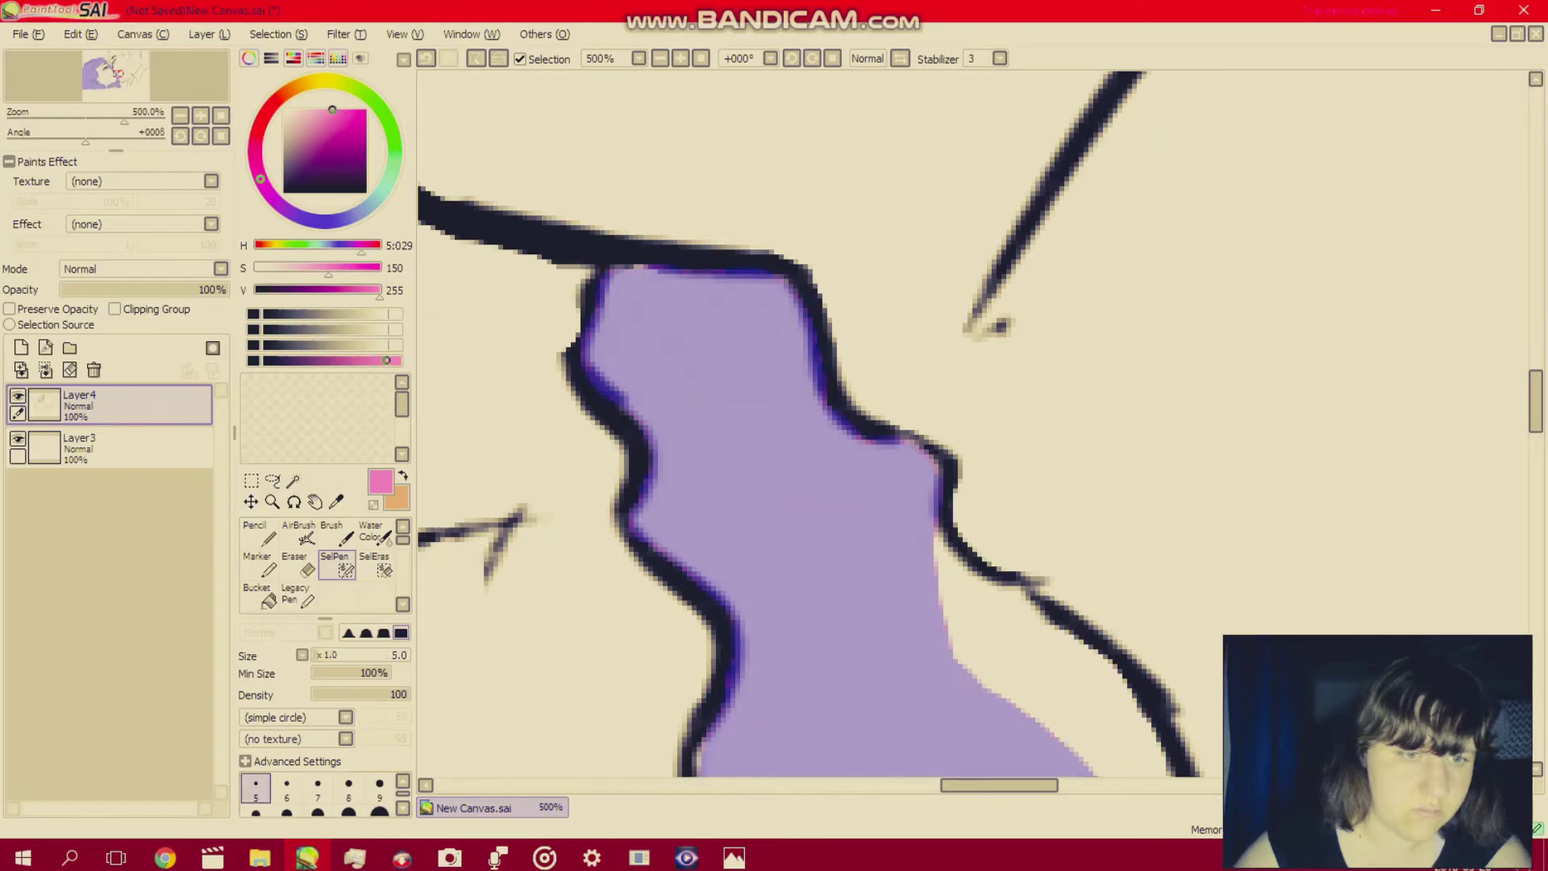
Extend the selection into the pointed tip beneath the other character's forehead locks with the selection pen at size 2.
scroll(967, 423, up, 10)
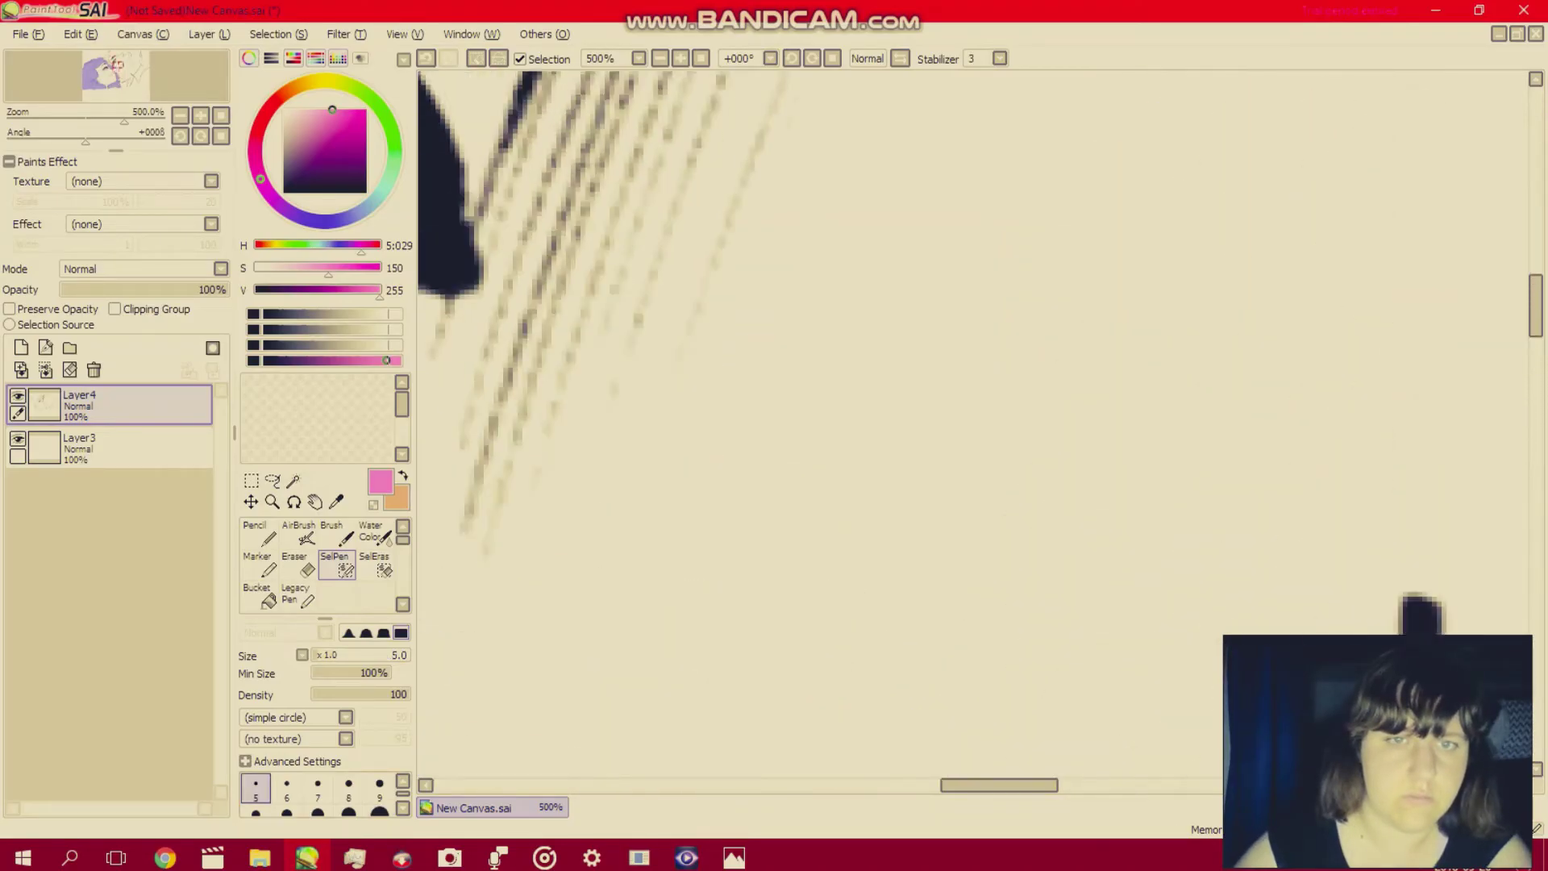
key(Left)
key(Left)
key(Left)
key(Left)
key(Left)
key(Left)
key(Left)
key(Left)
key(Left)
key(Left)
key(Left)
key(Left)
key(Left)
key(Left)
key(Left)
key(Down)
key(Down)
key(Down)
key(Down)
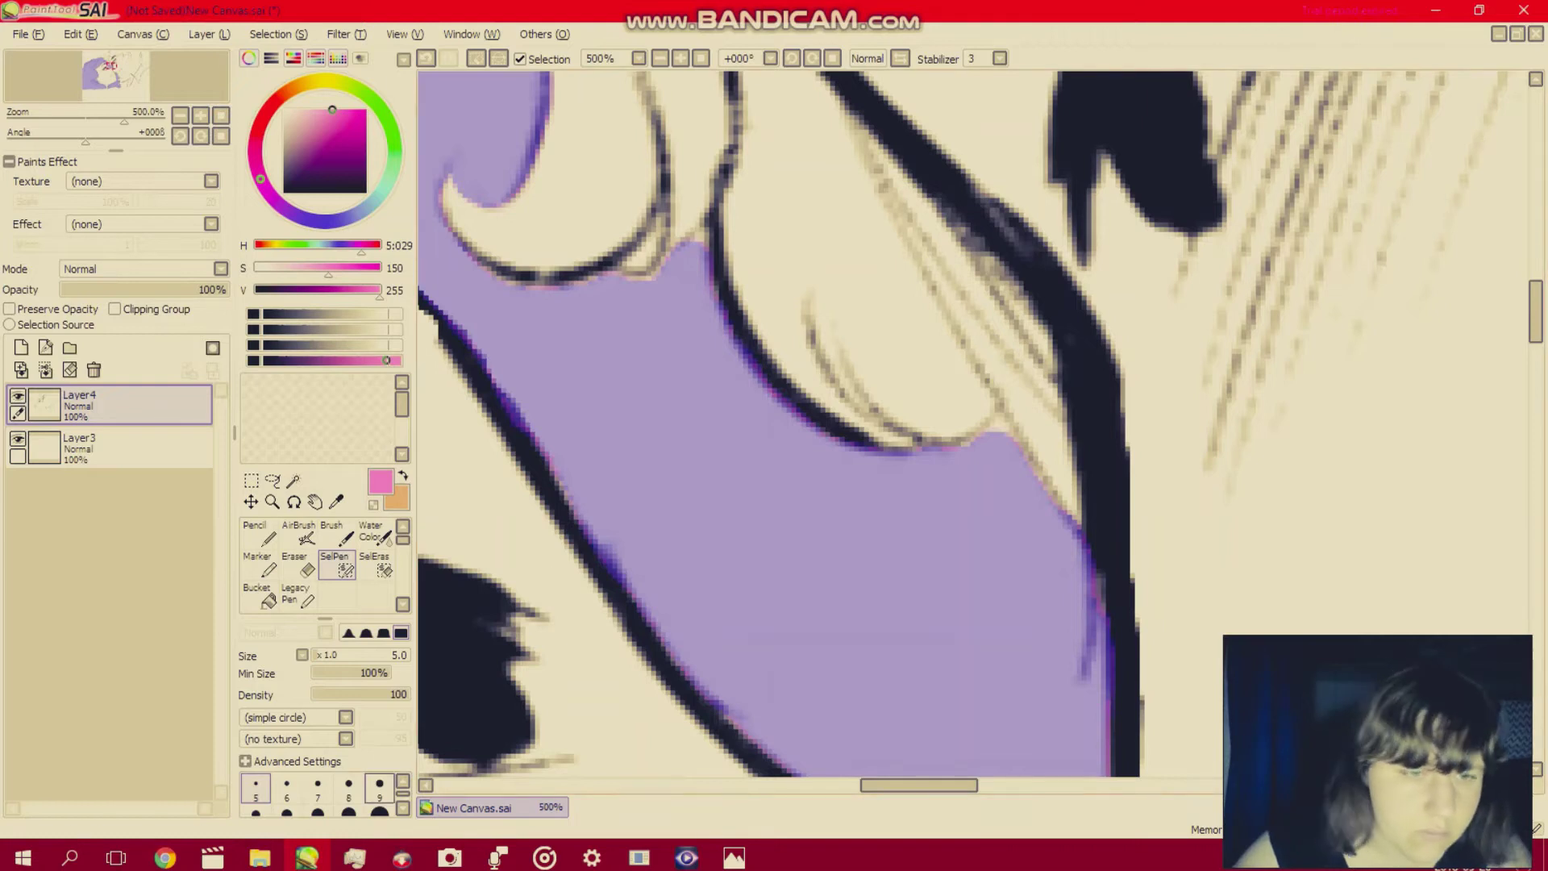
click(403, 781)
click(402, 782)
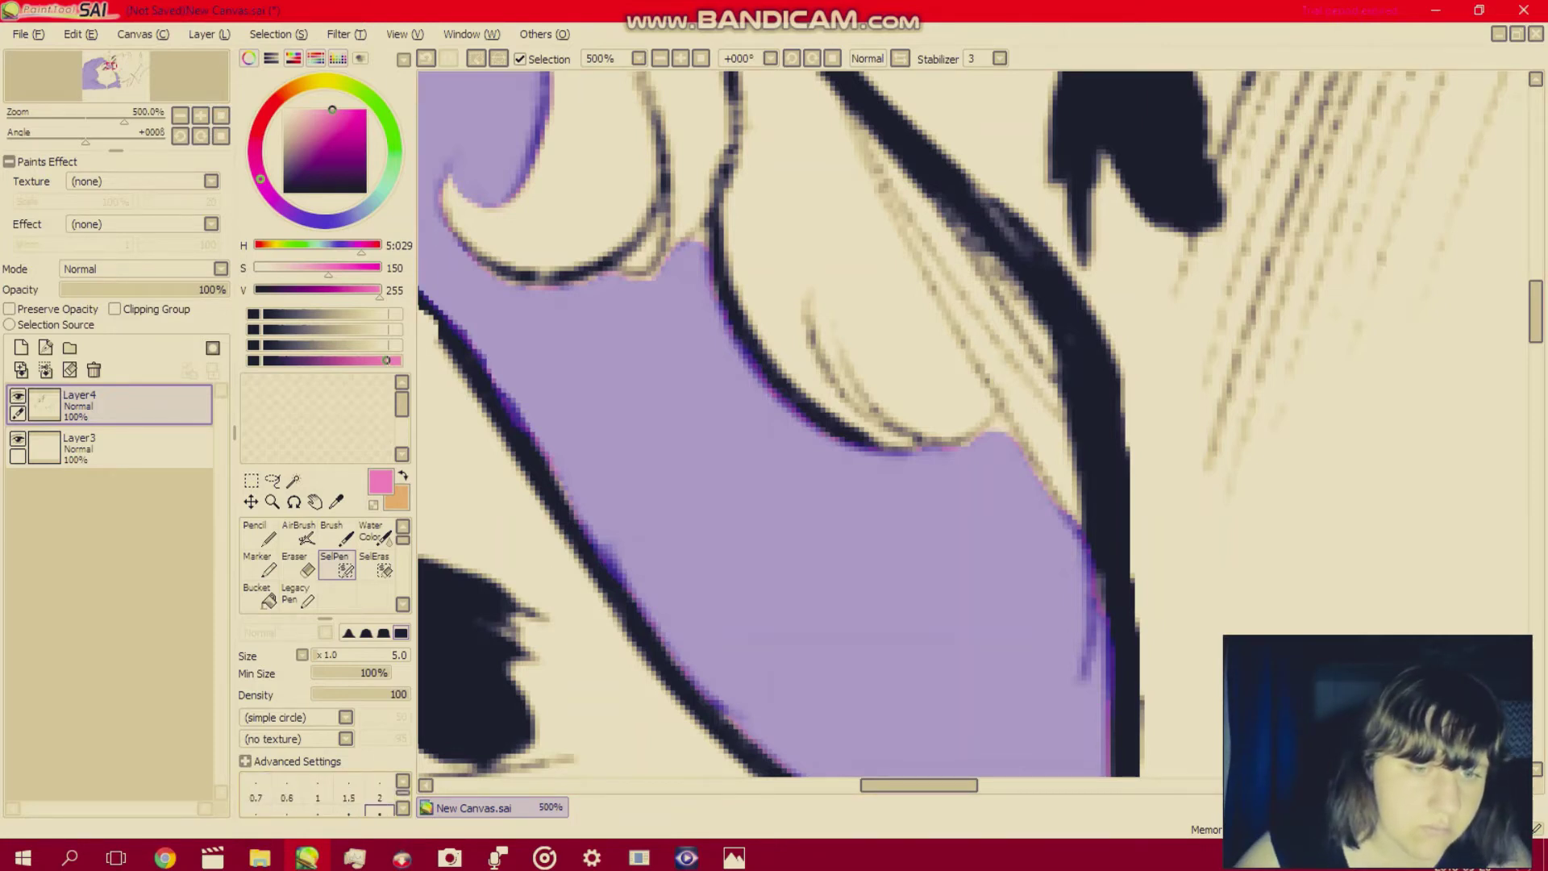
click(379, 788)
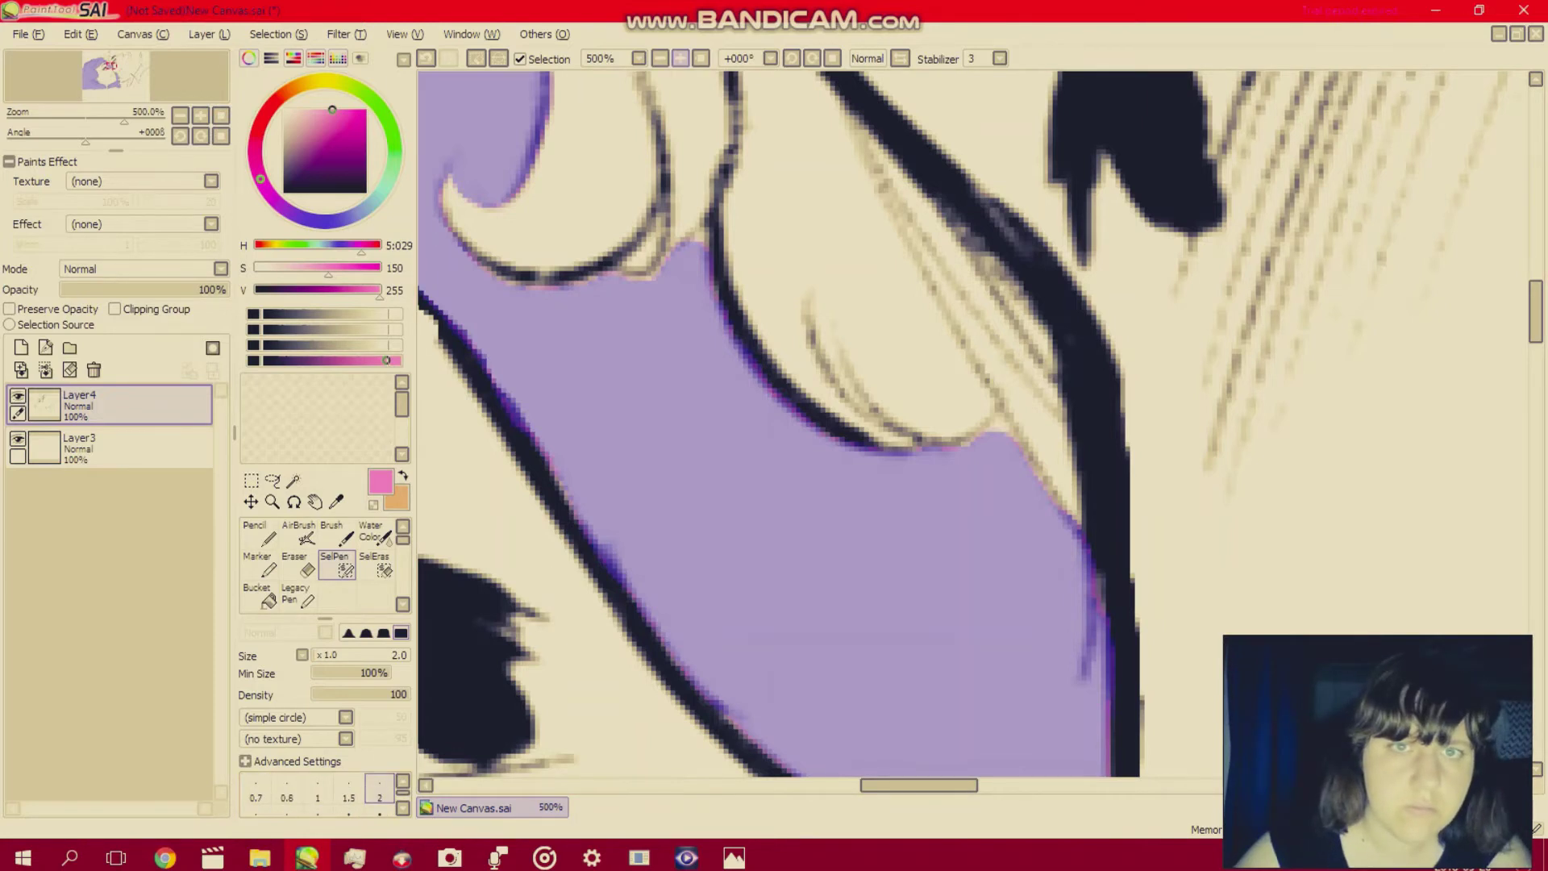
click(681, 58)
click(681, 58)
click(680, 58)
click(680, 58)
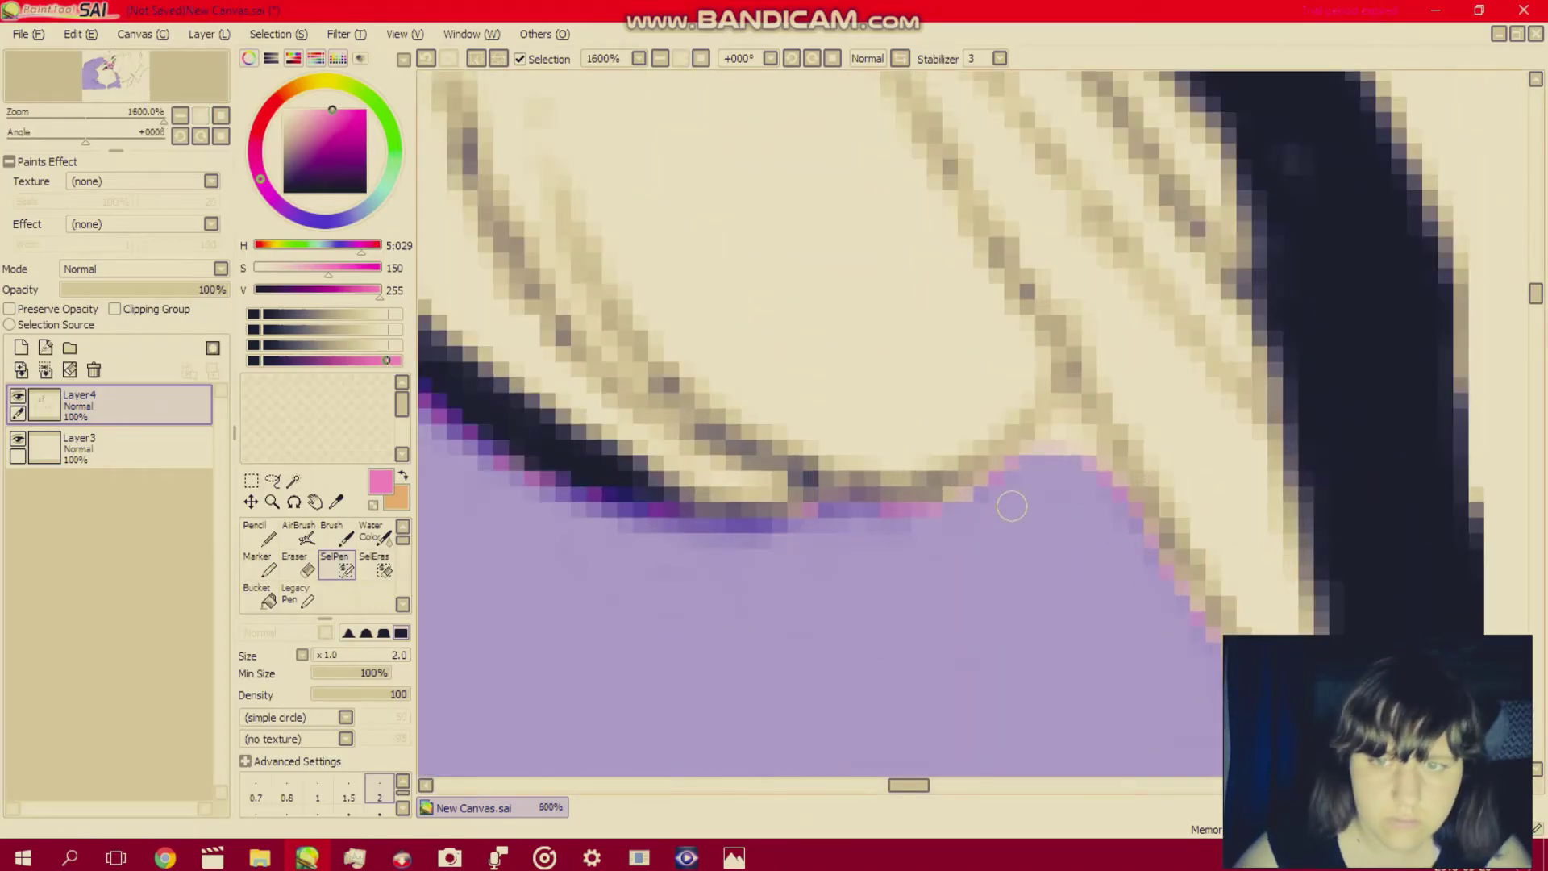
mouse_move(1027, 456)
mouse_down()
mouse_move(1068, 391)
mouse_move(1071, 444)
mouse_up()
scroll(1058, 490, left, 12)
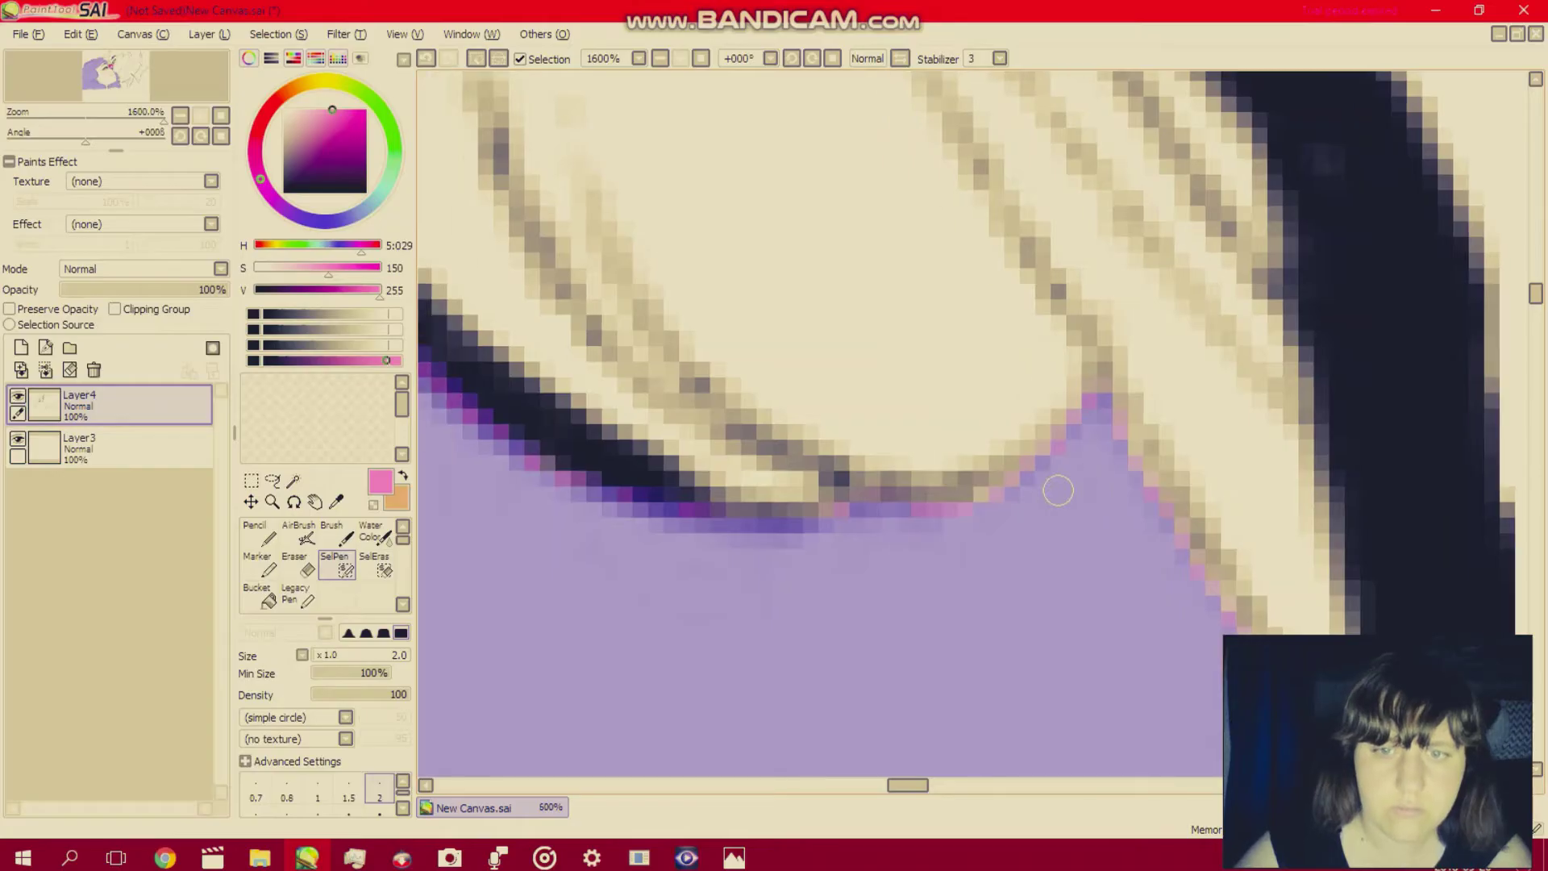
Select the small triangle at the forehead curl's lower edge and fill the pointed gap beside it.
scroll(1057, 490, up, 5)
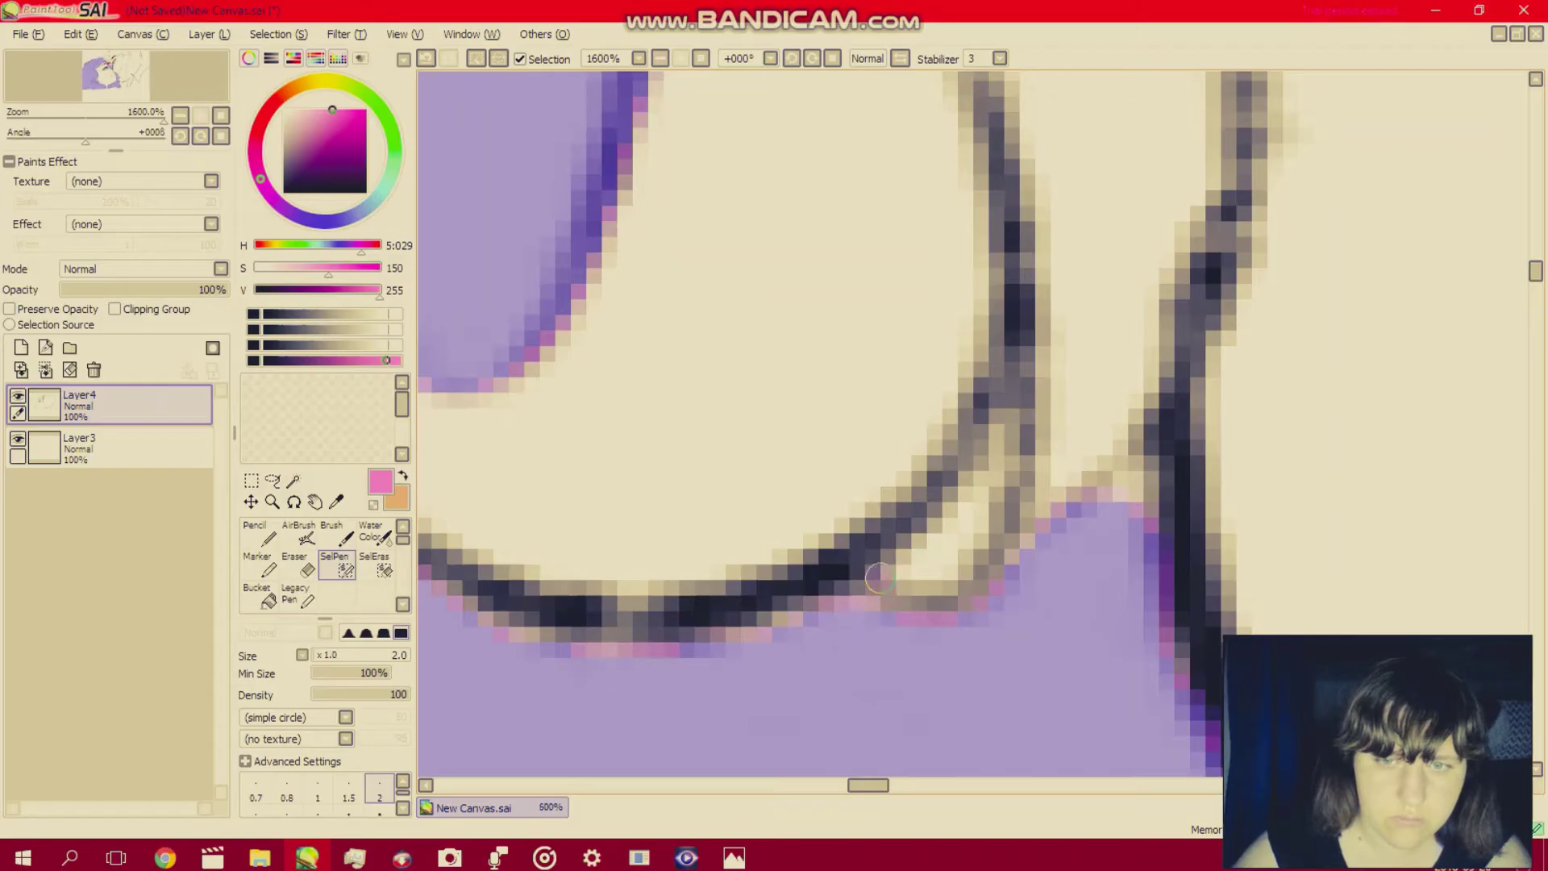
mouse_move(917, 578)
mouse_down()
mouse_move(967, 531)
mouse_move(992, 433)
mouse_move(959, 502)
mouse_move(880, 581)
mouse_up()
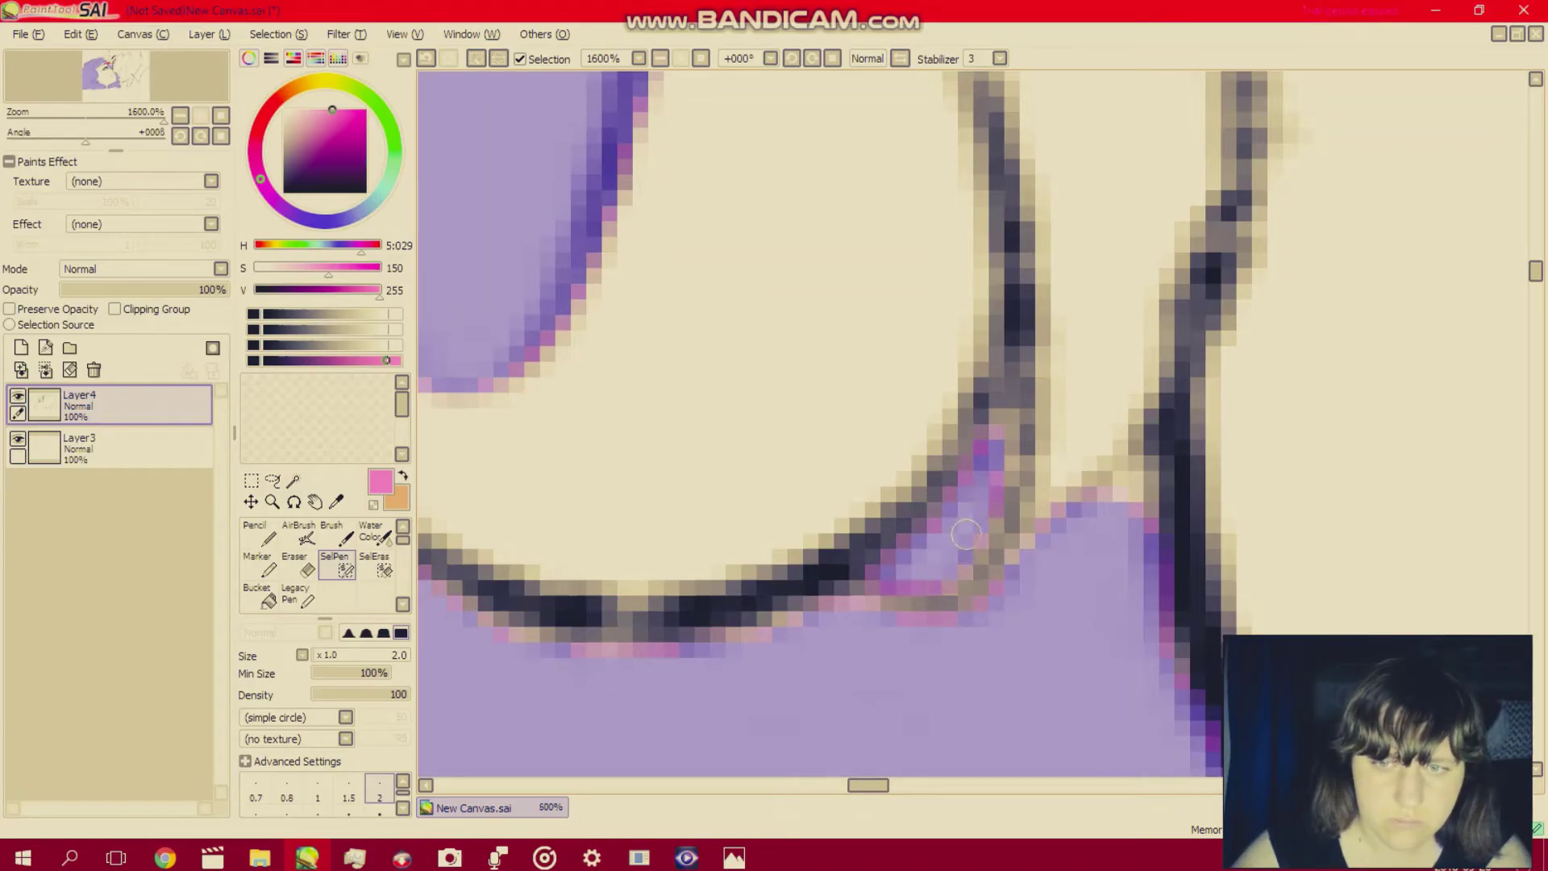
drag(1138, 481, 1139, 538)
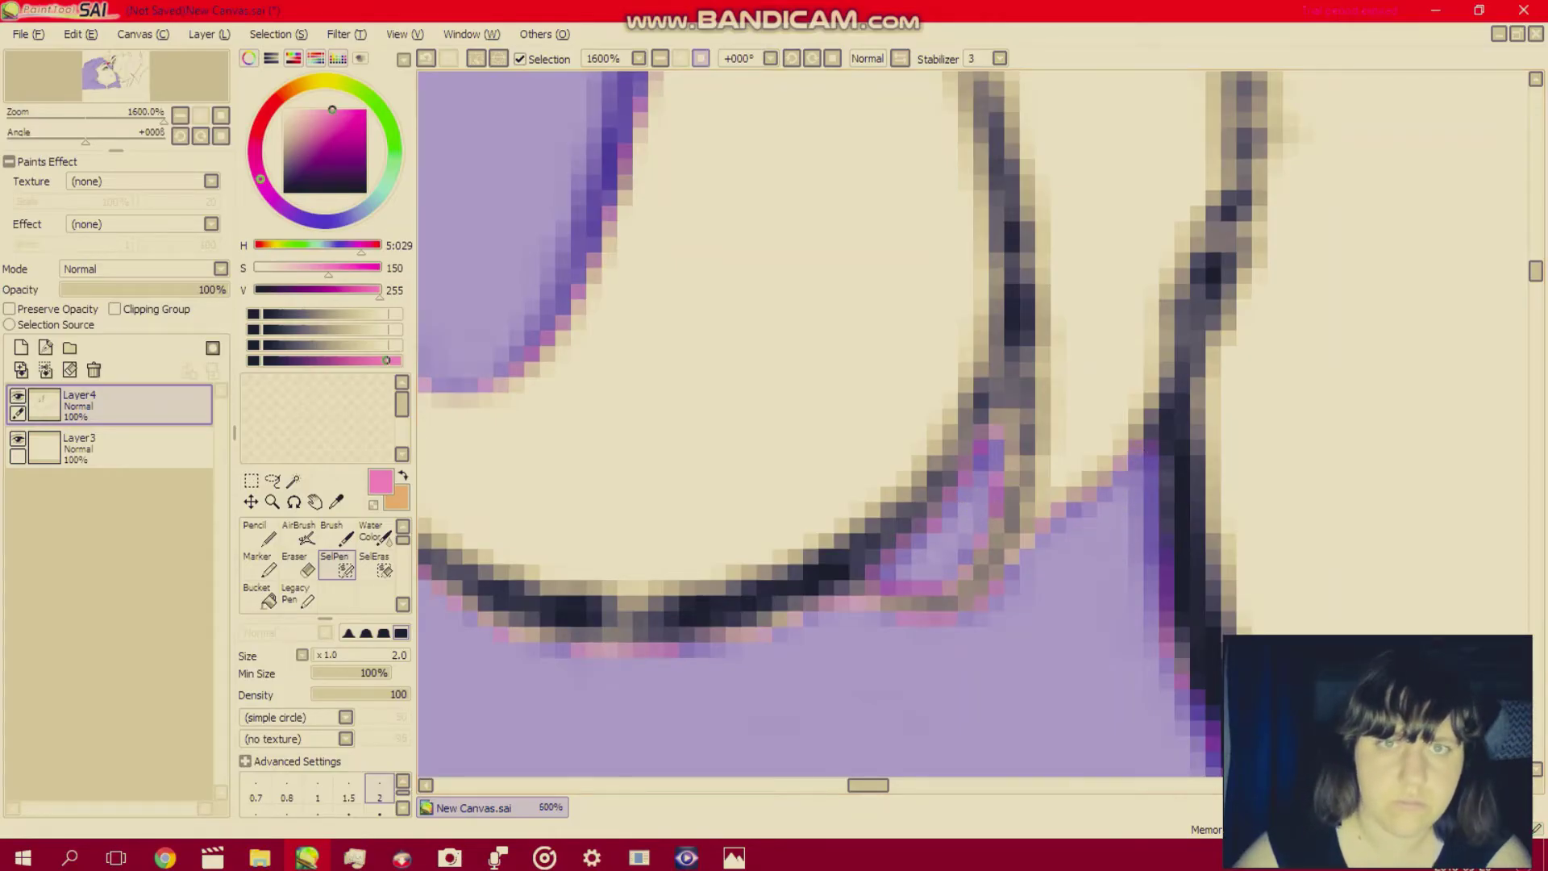
Set the drawing colour to a pink with saturation 153 and value 231.
scroll(1008, 477, down, 10)
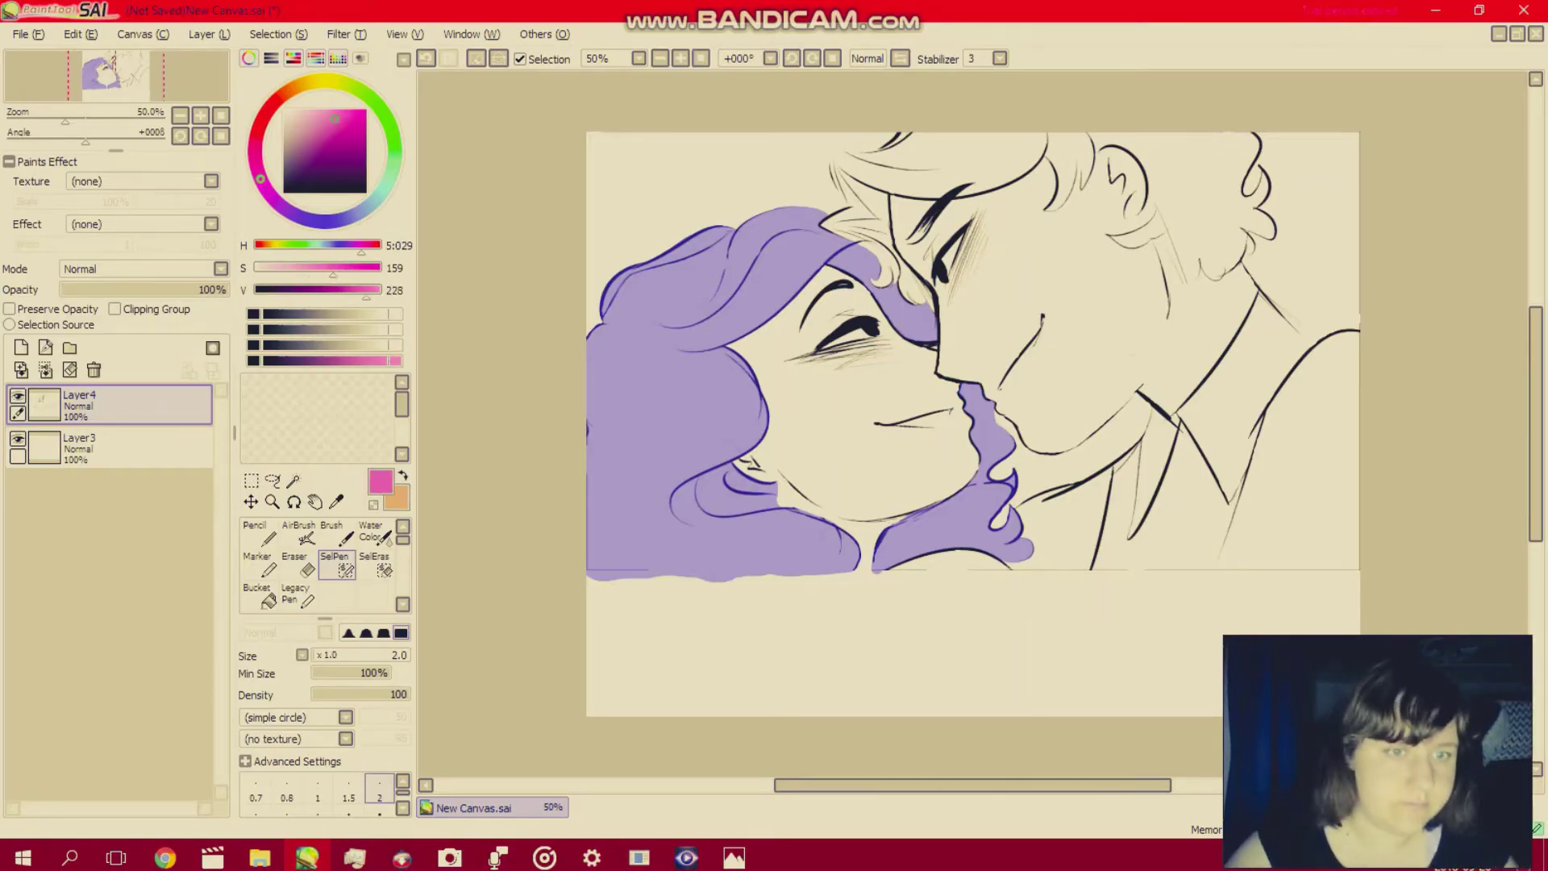
drag(372, 290, 353, 290)
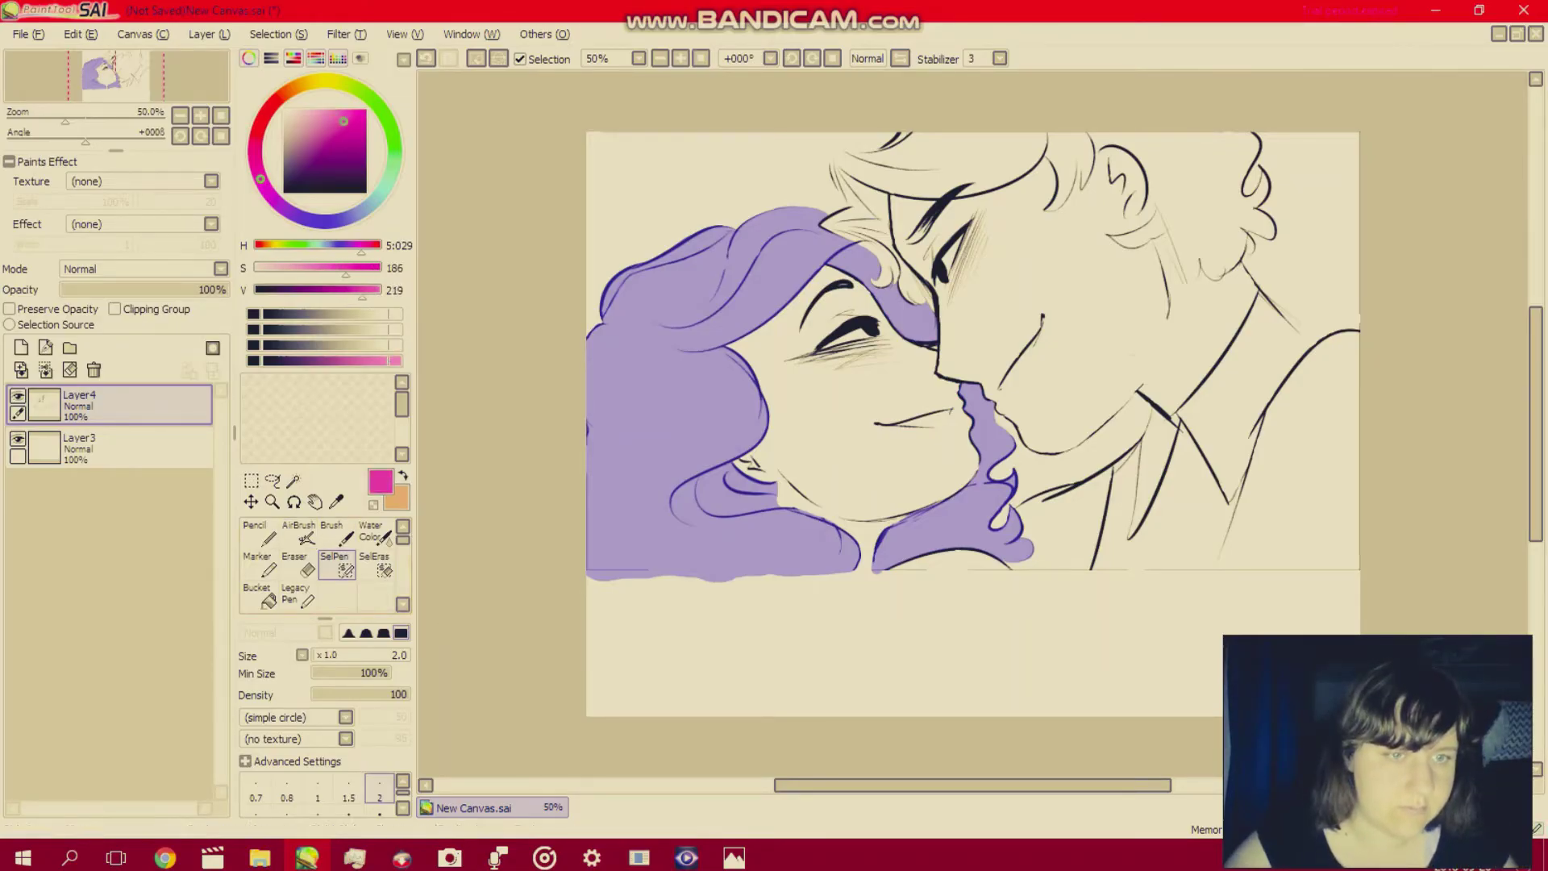
click(328, 290)
drag(337, 144, 327, 116)
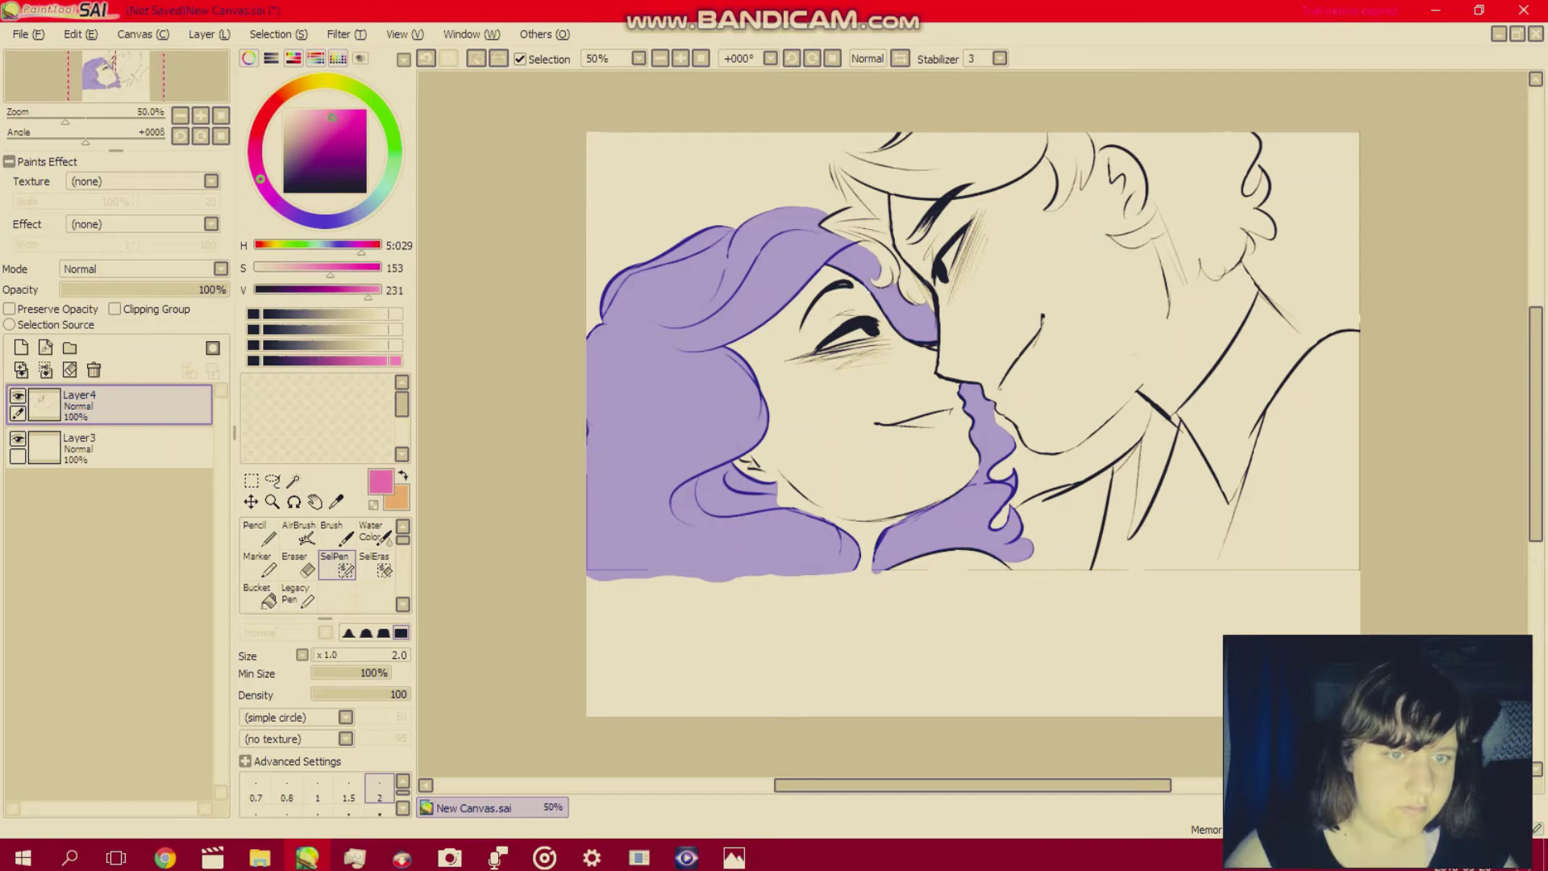
Paint the whole selected hair area pink with the AirBrush at size 500 and clear the selection.
click(298, 536)
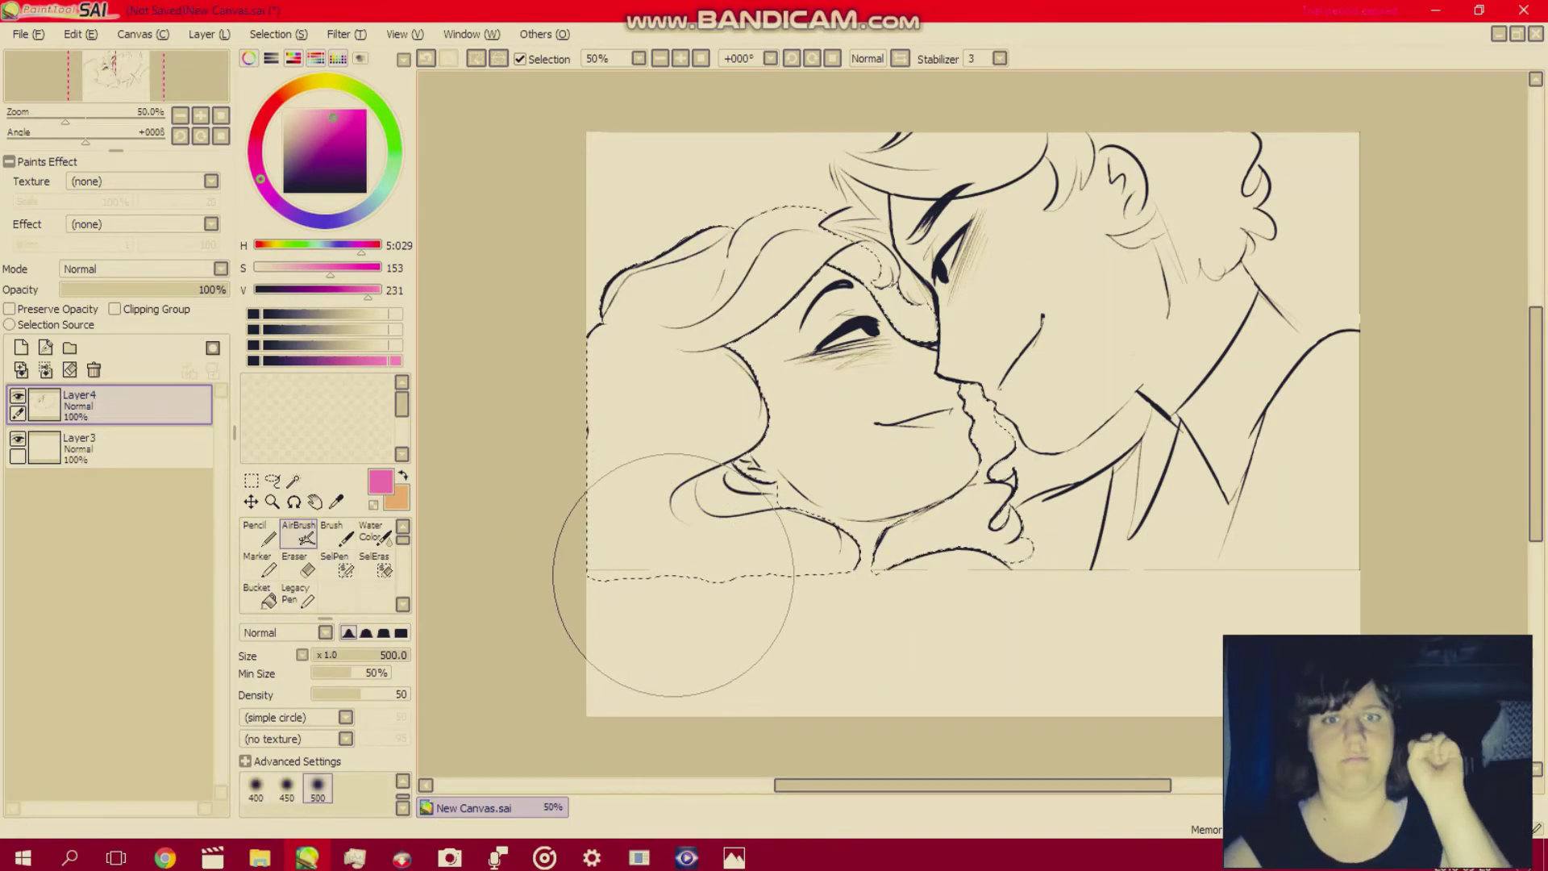
mouse_move(632, 701)
mouse_down()
mouse_move(665, 117)
mouse_move(702, 709)
mouse_move(802, 786)
mouse_move(882, 145)
mouse_move(988, 48)
mouse_move(1096, 835)
mouse_move(723, 12)
mouse_move(587, 348)
mouse_move(633, 806)
mouse_up()
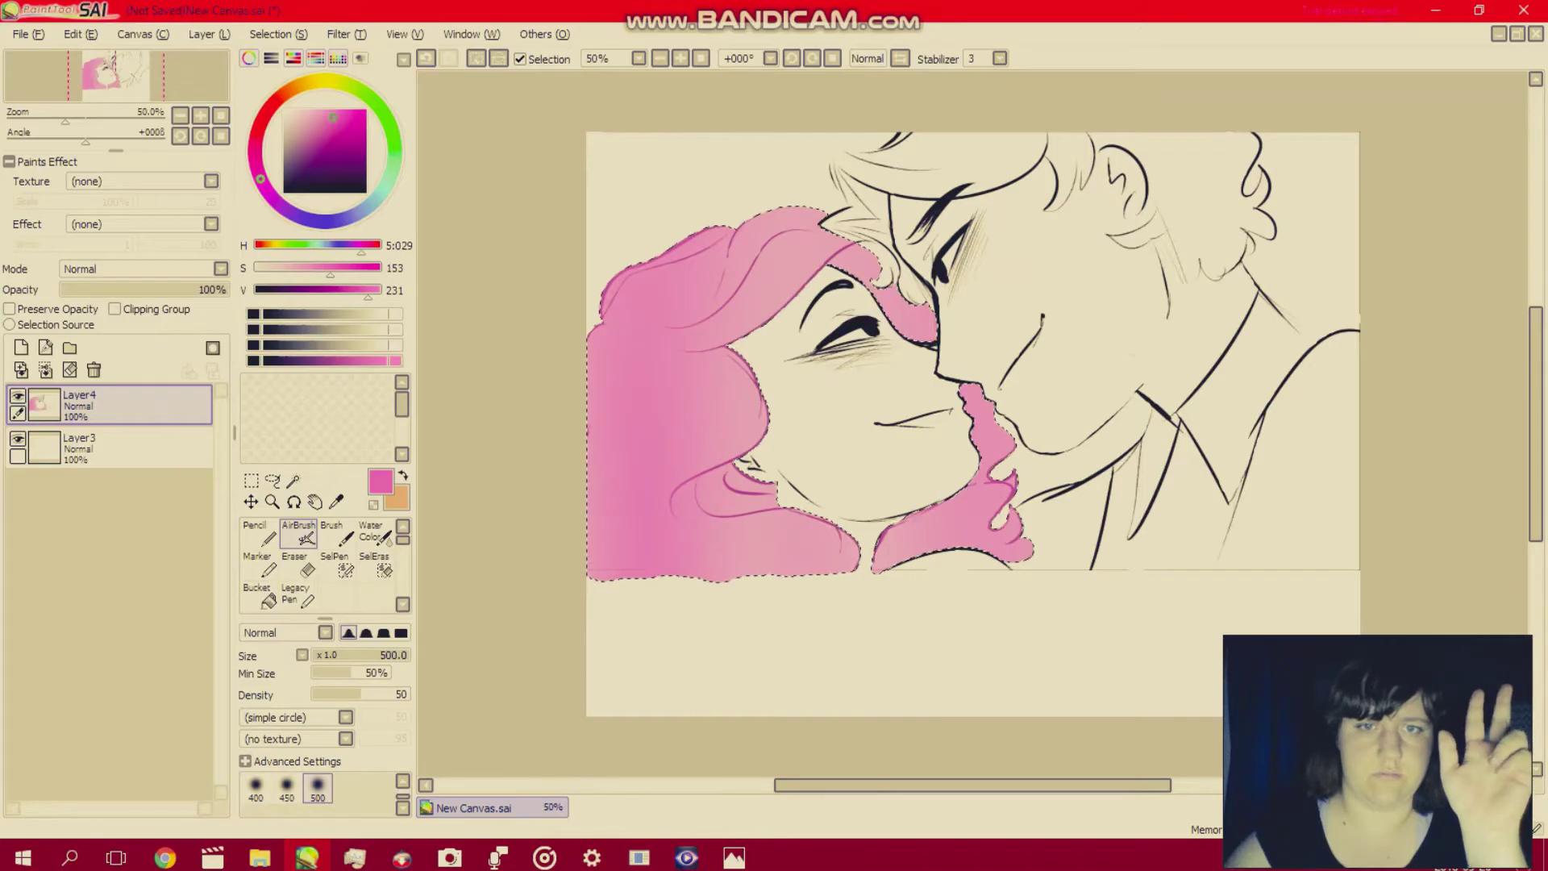
mouse_move(709, 605)
mouse_down()
mouse_move(774, 24)
mouse_move(855, 806)
mouse_up()
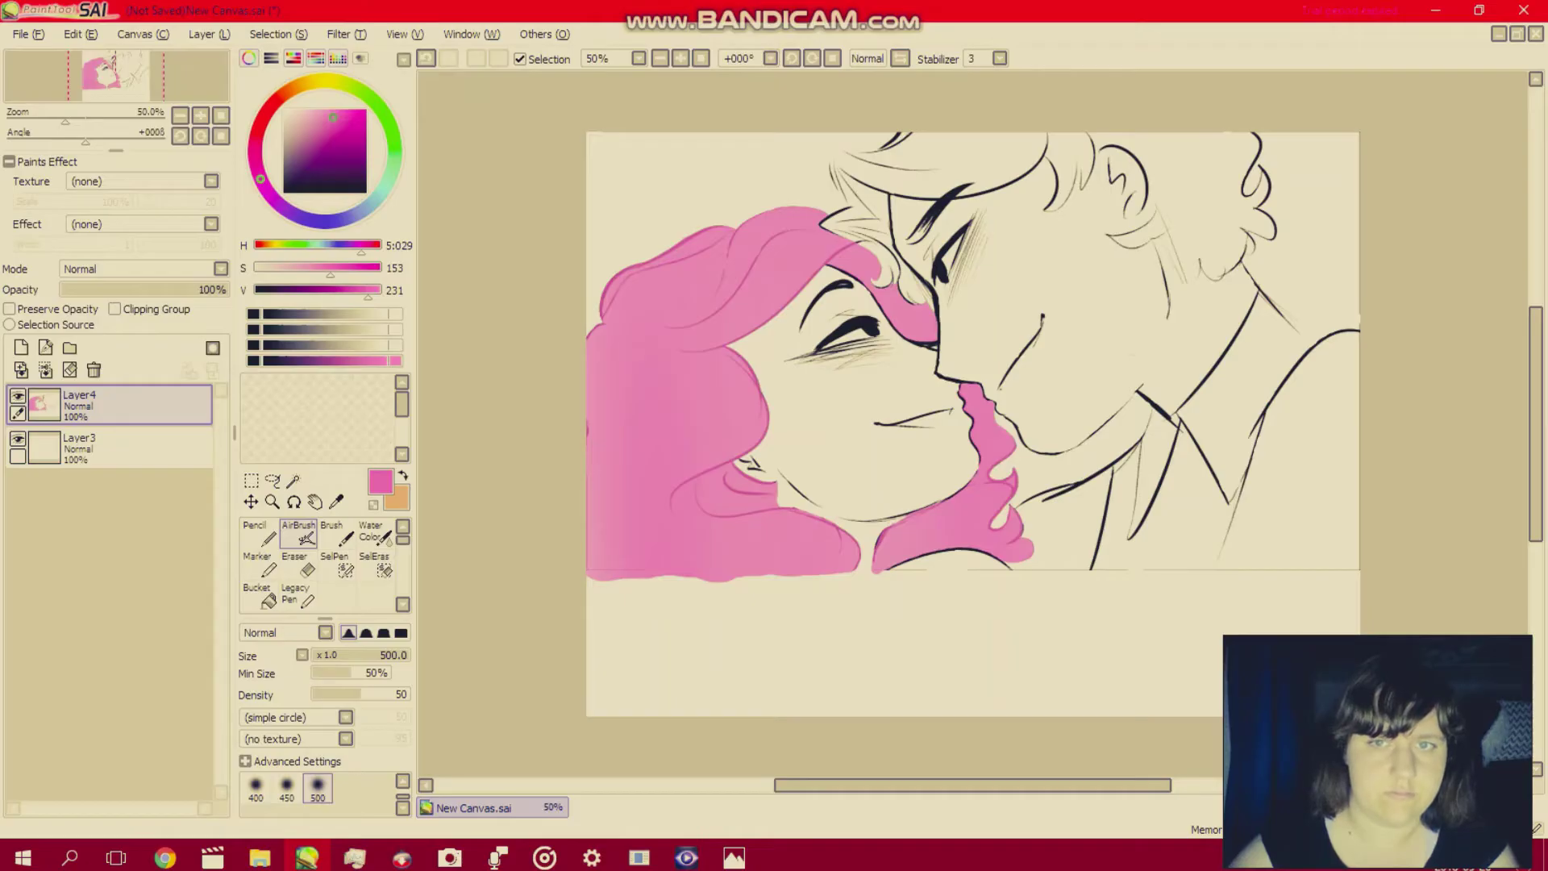
Select a strip of neck along the edge of the hair below the chin with the selection pen at size 20.
click(337, 566)
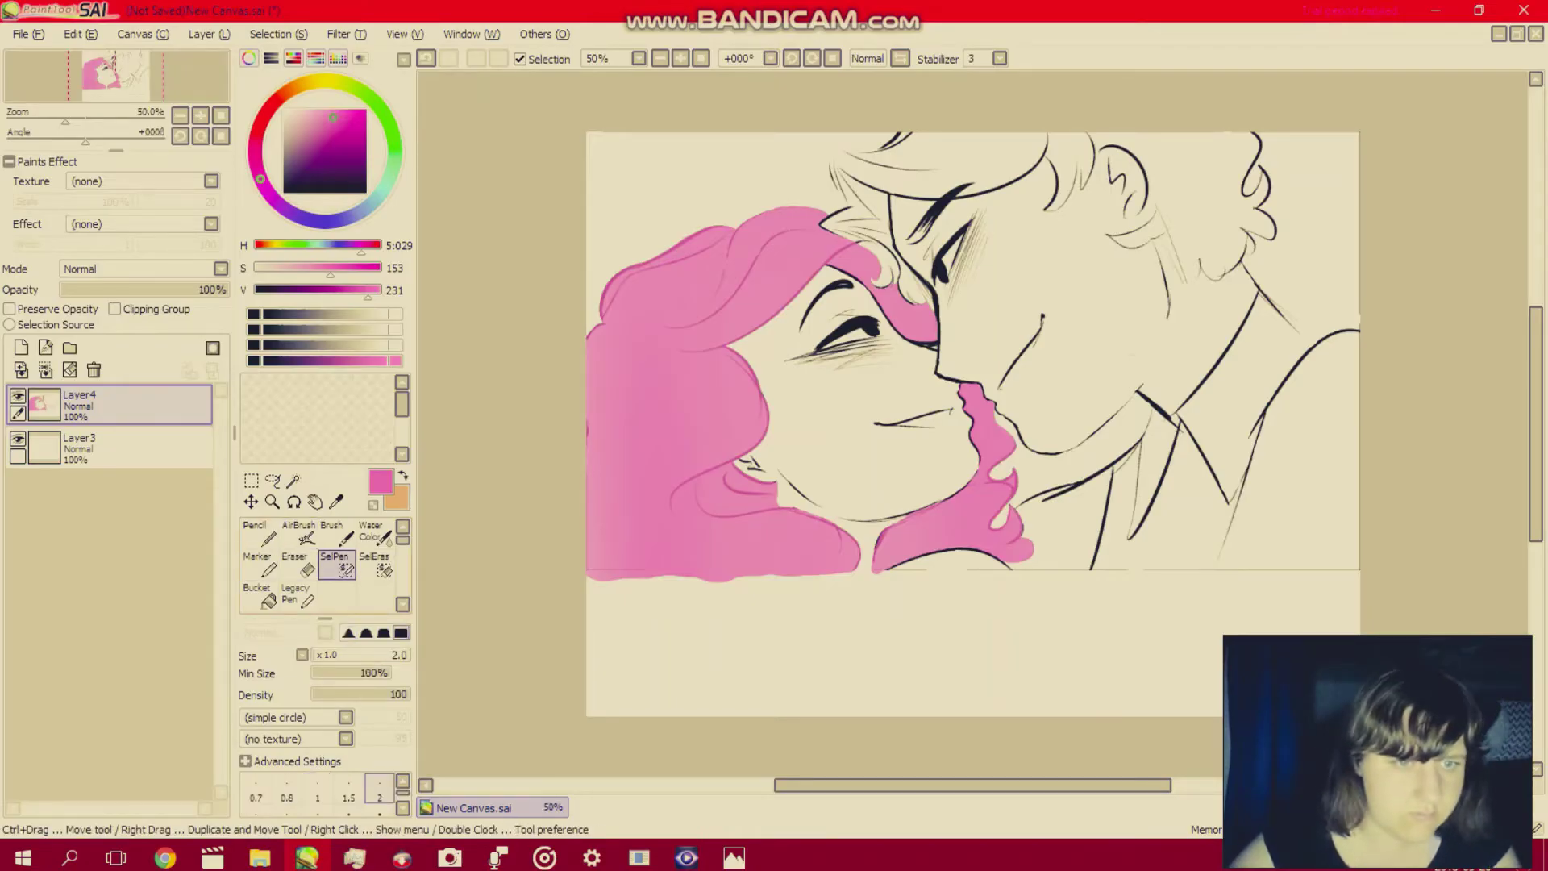
scroll(972, 423, up, 6)
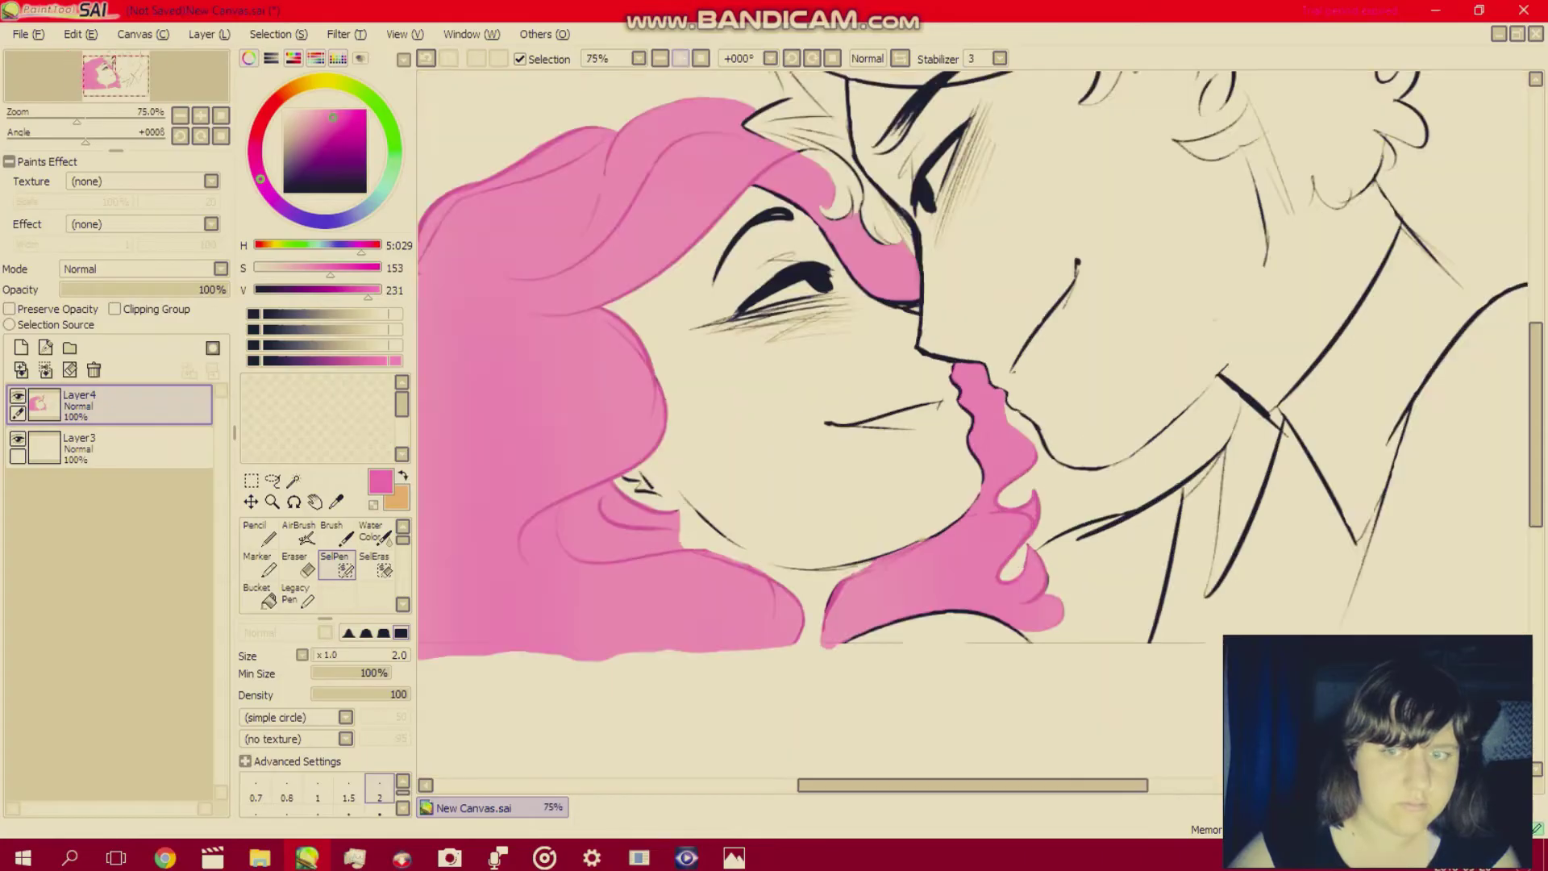
drag(972, 580, 1367, 239)
drag(806, 403, 1410, 371)
drag(973, 677, 943, 180)
scroll(972, 423, right, 3)
scroll(972, 423, down, 1)
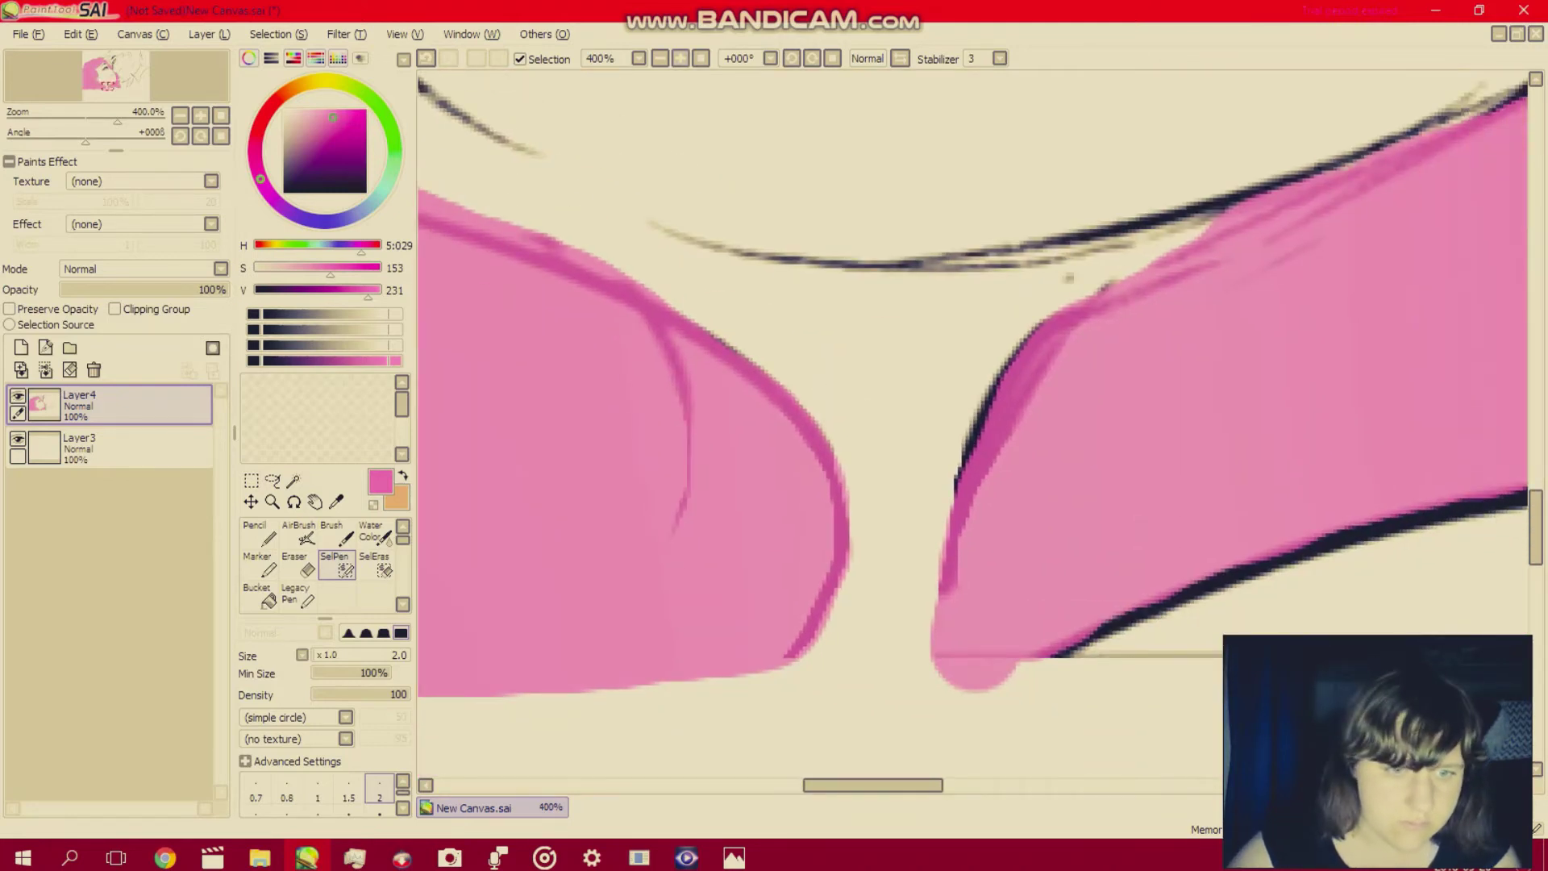
click(402, 808)
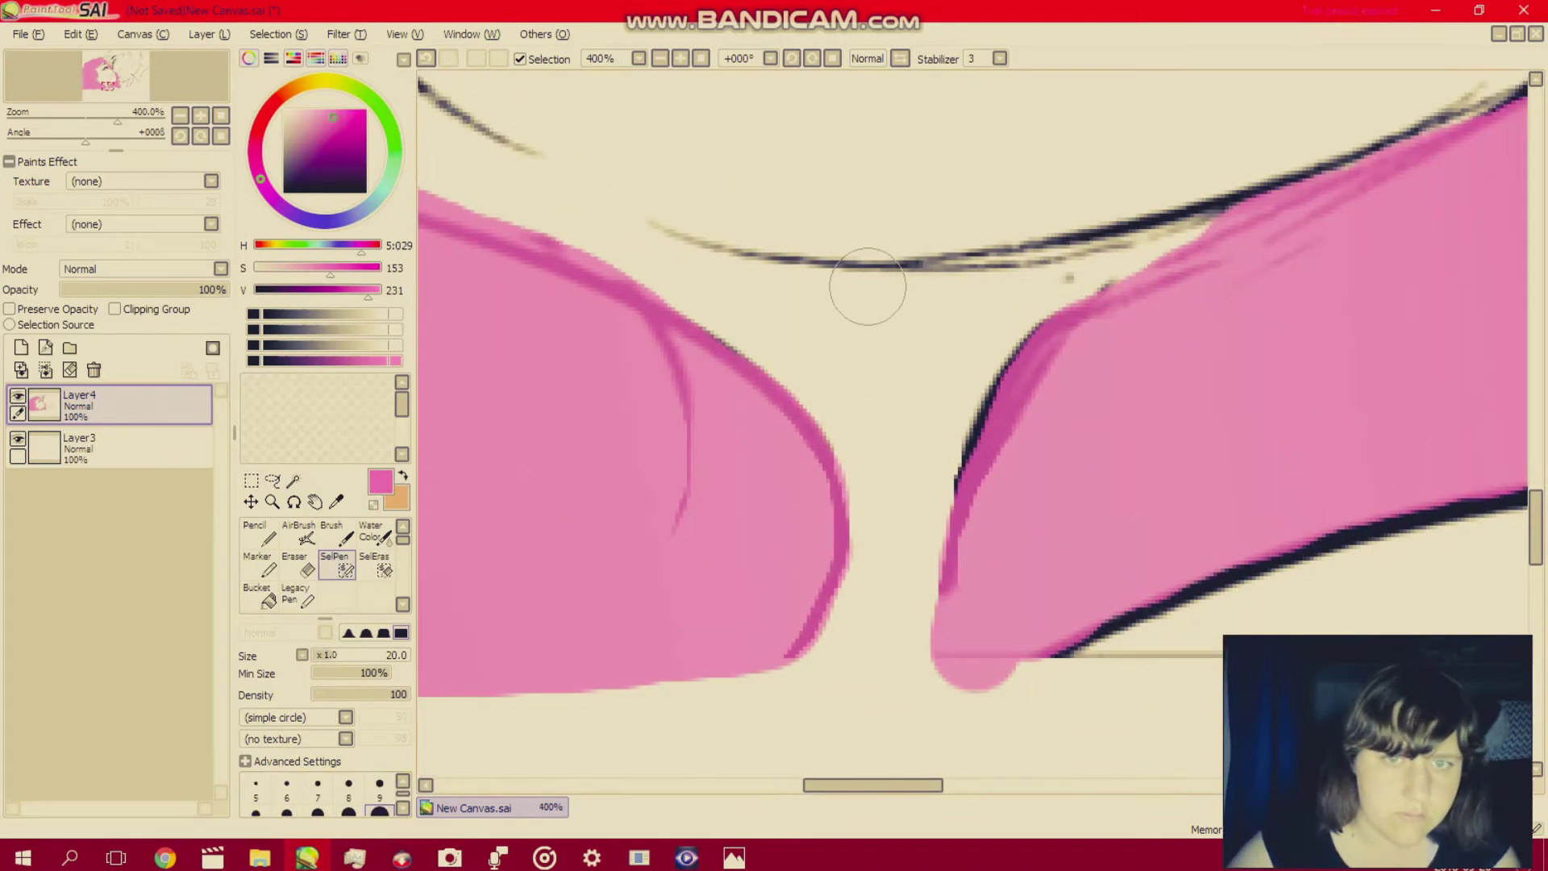
click(680, 58)
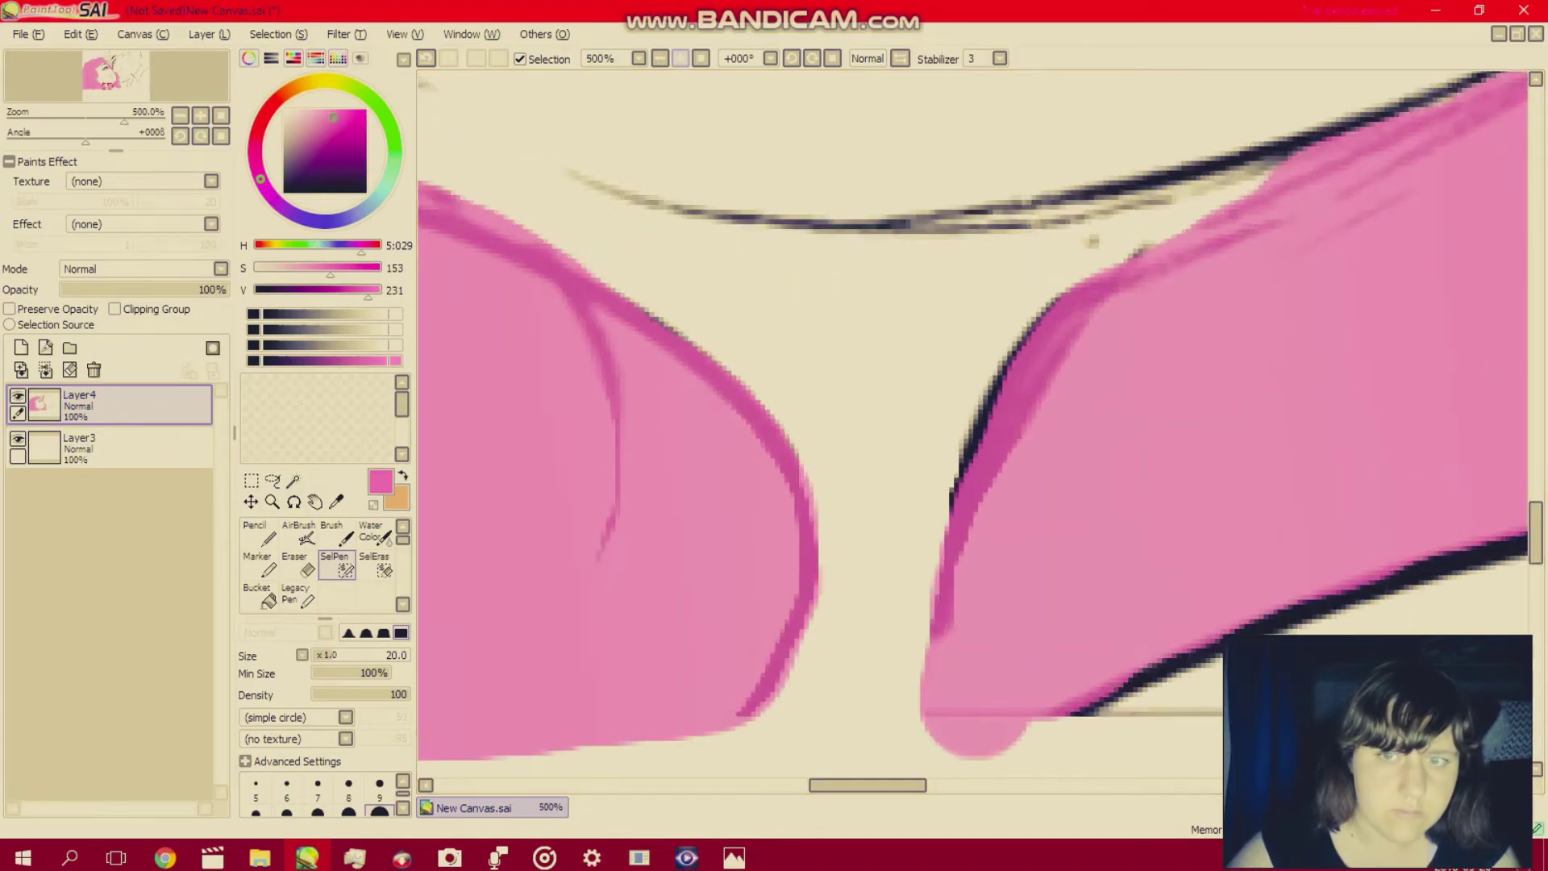
click(680, 58)
click(680, 58)
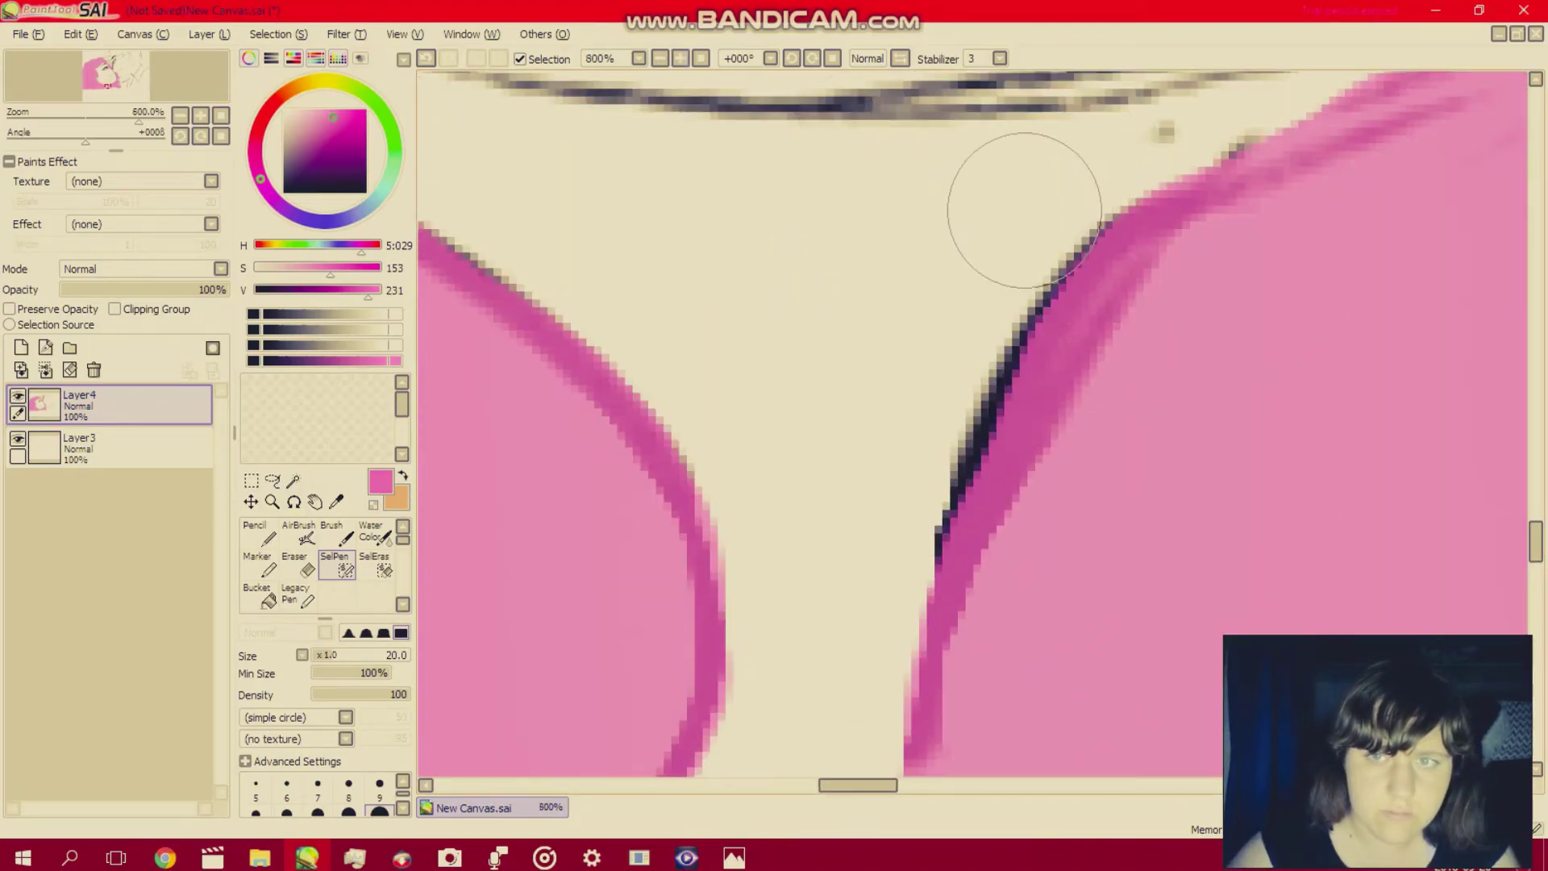
mouse_move(1023, 197)
mouse_down()
mouse_move(917, 412)
mouse_move(846, 656)
mouse_up()
scroll(854, 636, down, 5)
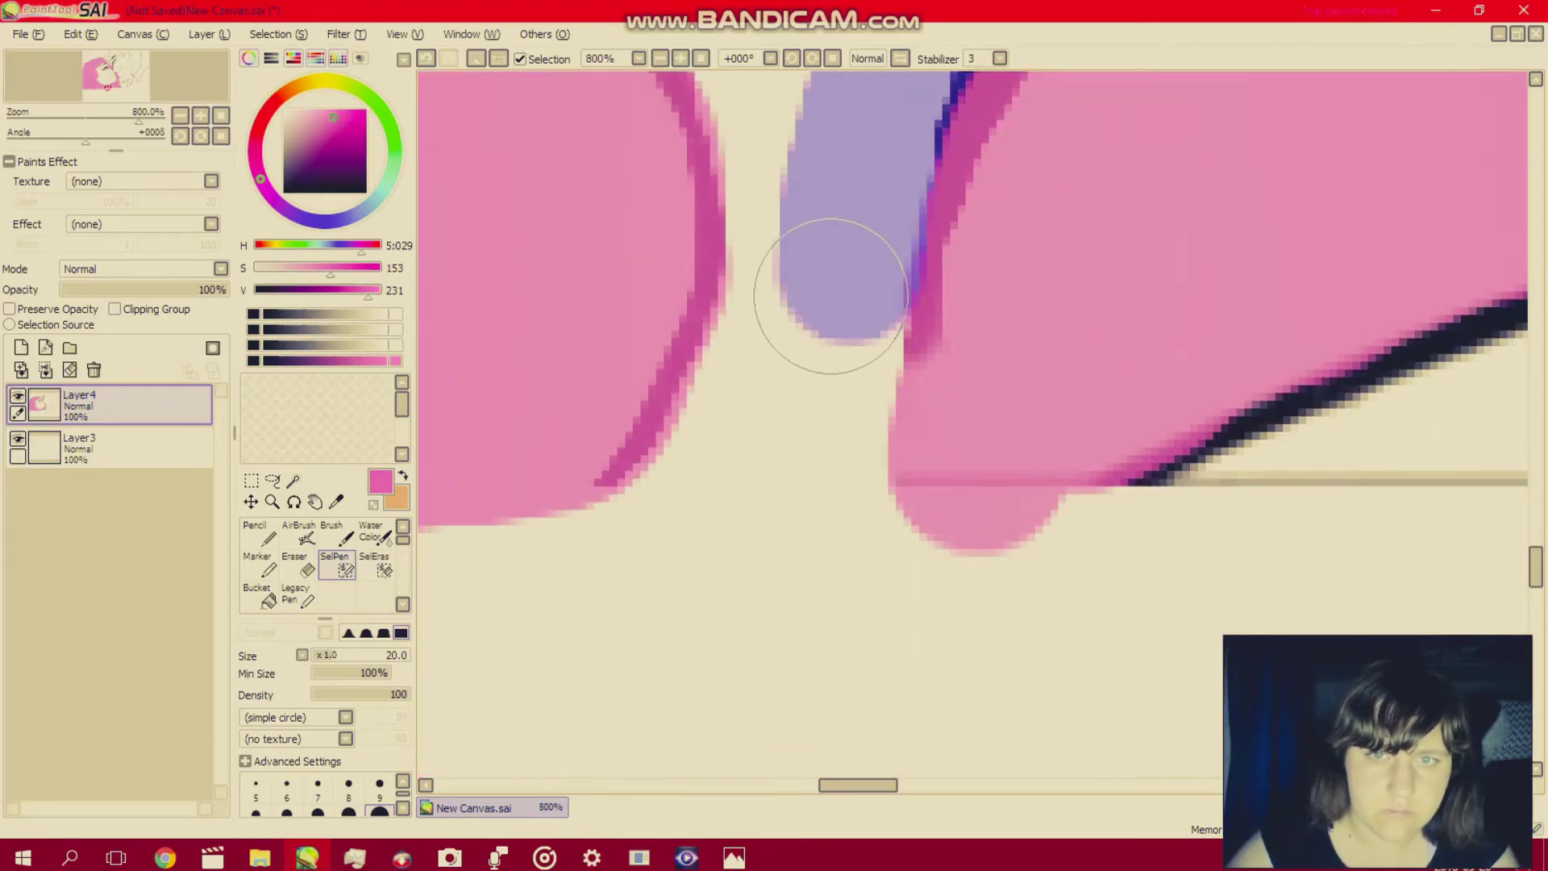
Fill the selection across the neck between the two pink hair sections, up towards the jaw line.
mouse_move(829, 303)
mouse_down()
mouse_move(839, 287)
mouse_move(822, 473)
mouse_move(681, 525)
mouse_move(801, 287)
mouse_move(812, 190)
mouse_up()
scroll(809, 187, up, 1)
scroll(810, 187, up, 5)
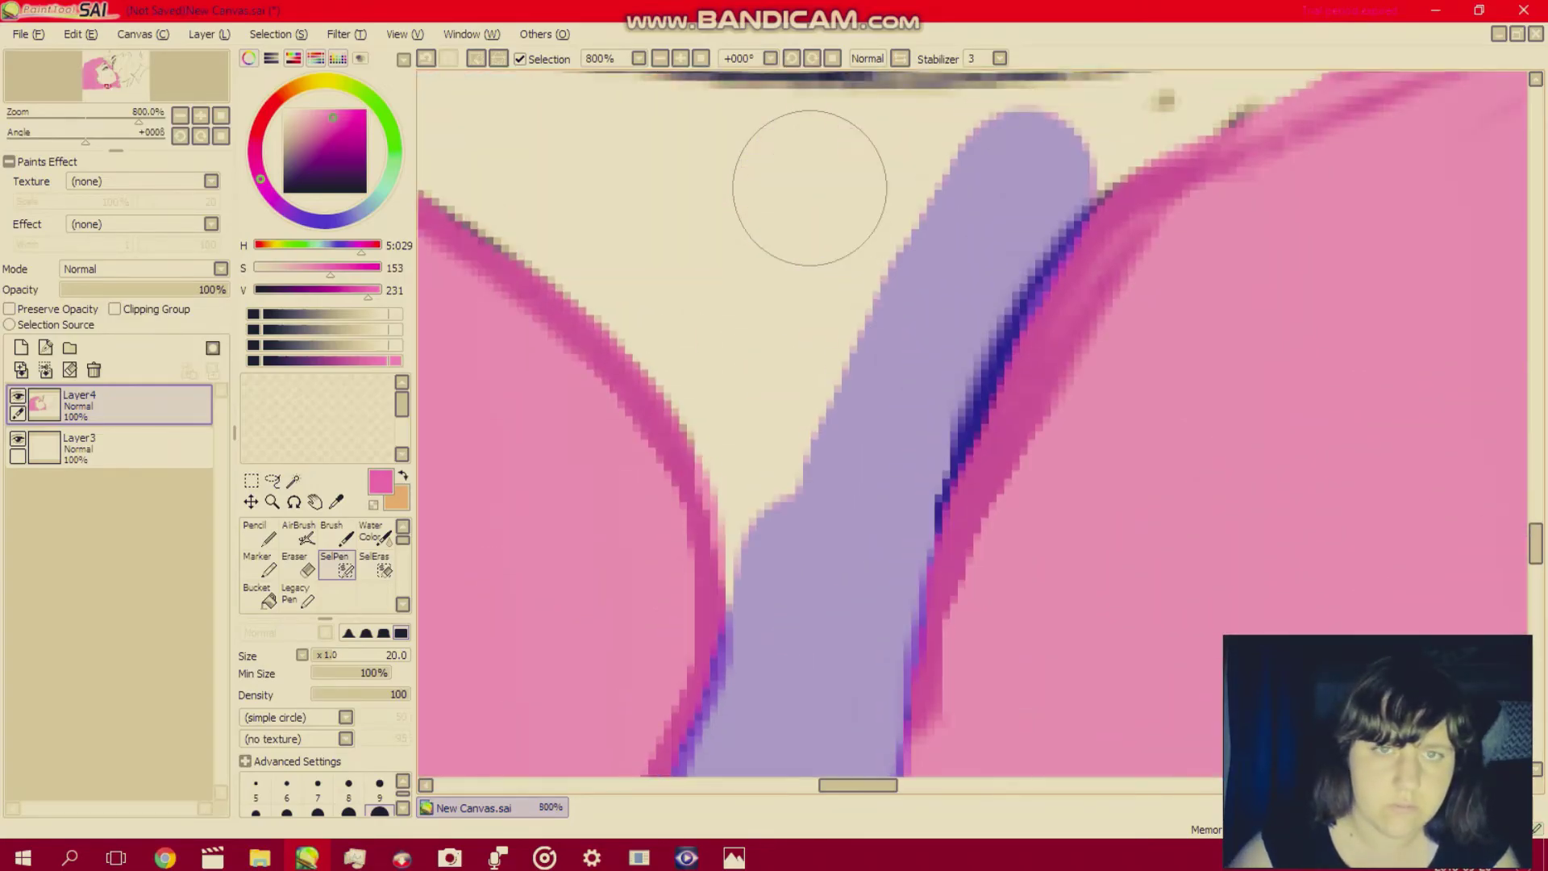
mouse_move(611, 250)
mouse_down()
mouse_move(725, 368)
mouse_move(787, 510)
mouse_move(787, 565)
mouse_move(806, 502)
mouse_move(732, 282)
mouse_move(693, 229)
mouse_move(896, 332)
mouse_move(822, 166)
mouse_move(790, 189)
mouse_move(778, 154)
mouse_up()
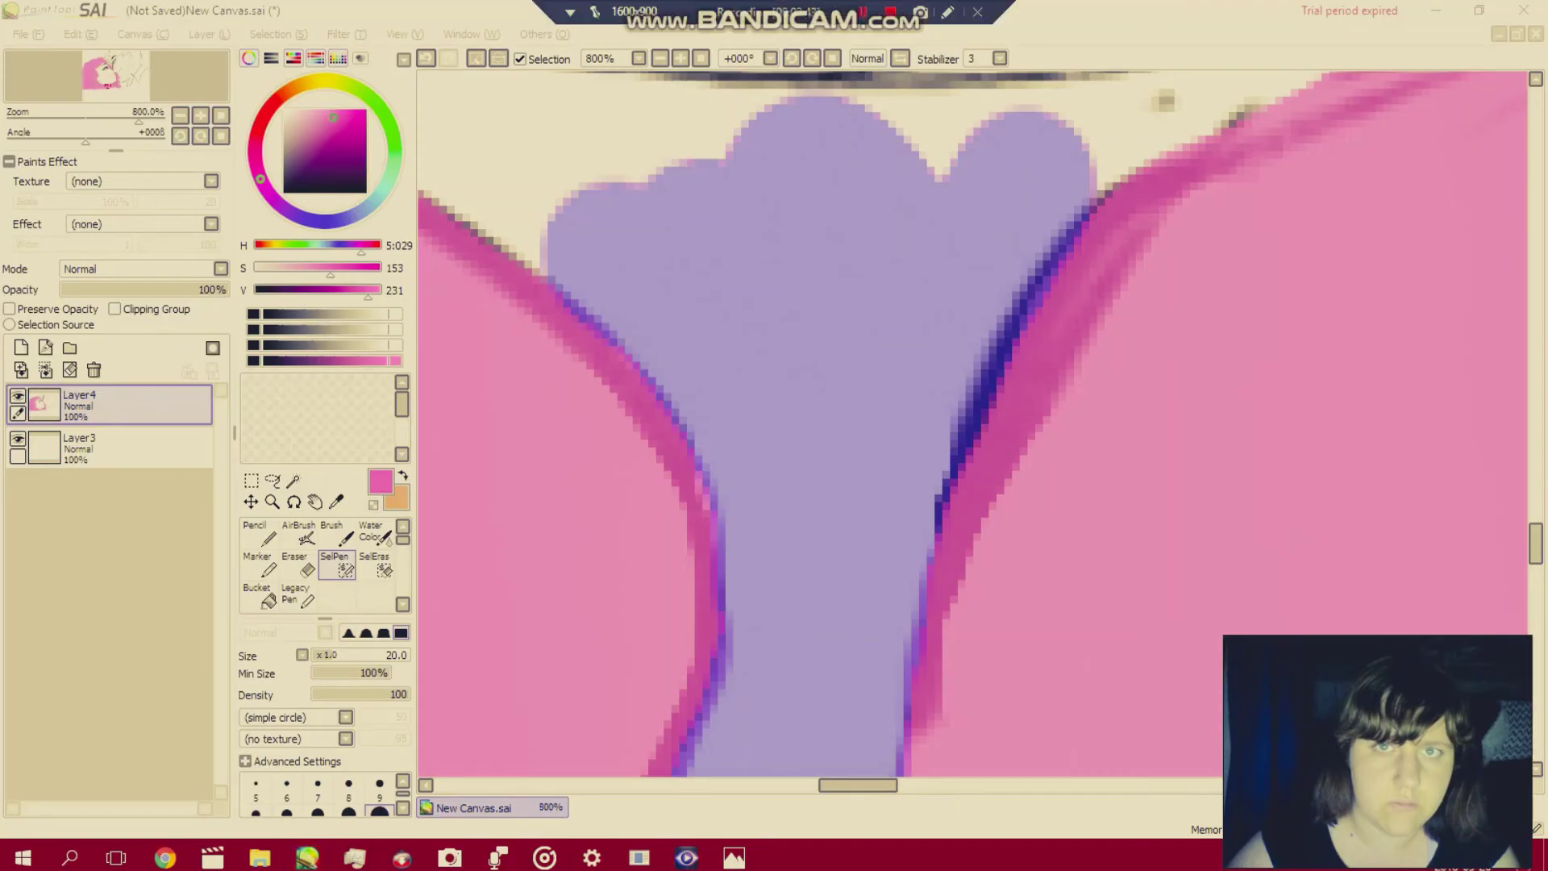
Extend the neck selection along the upper edge of the large hair section, beneath the jaw line.
scroll(770, 300, up, 5)
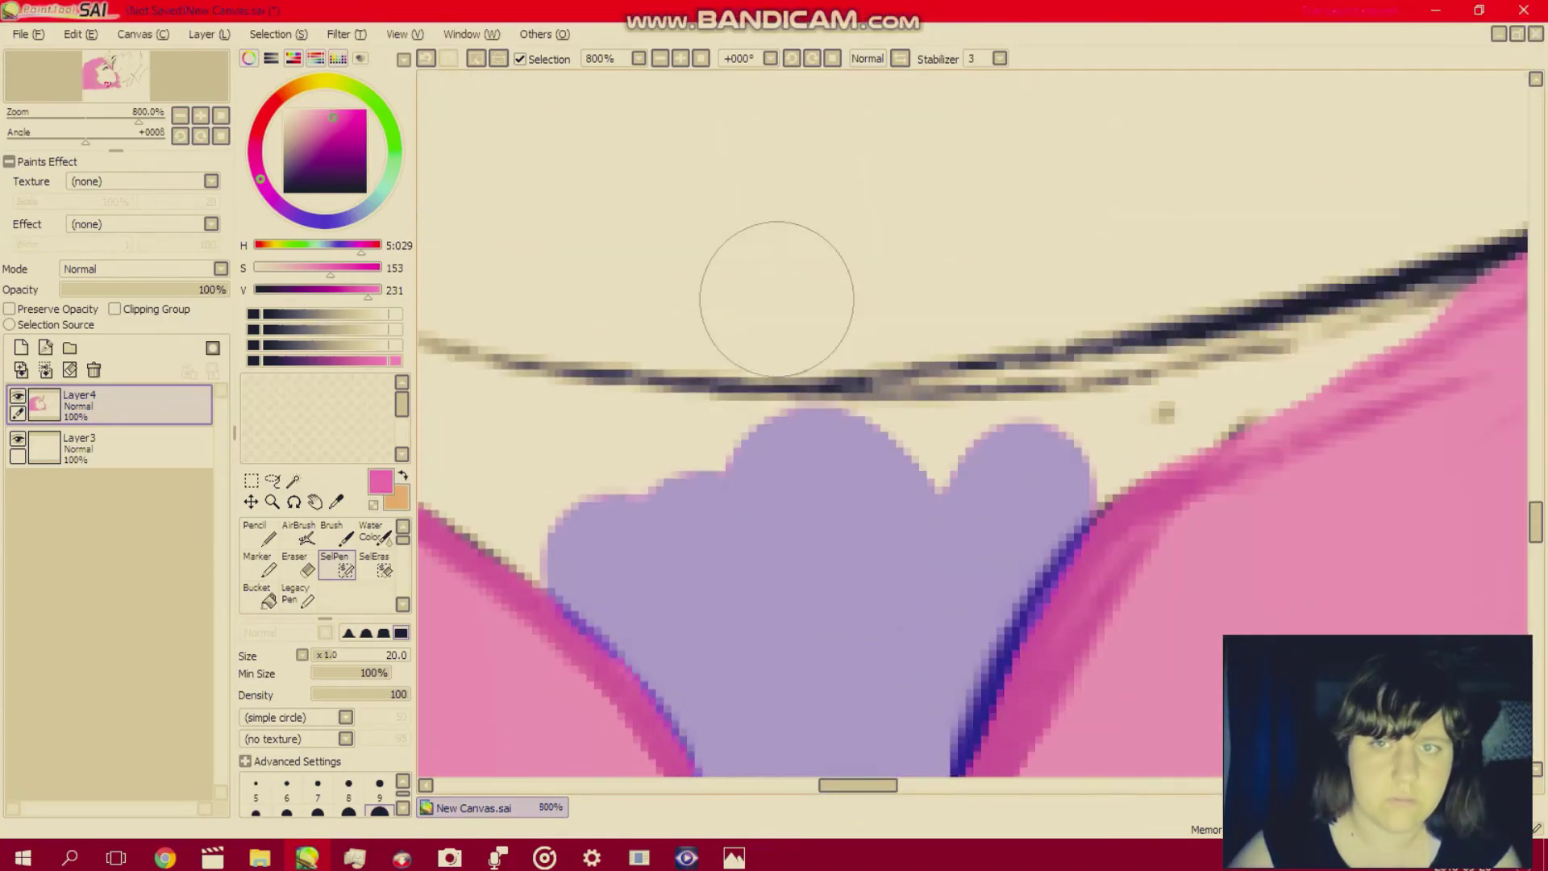
scroll(776, 299, left, 7)
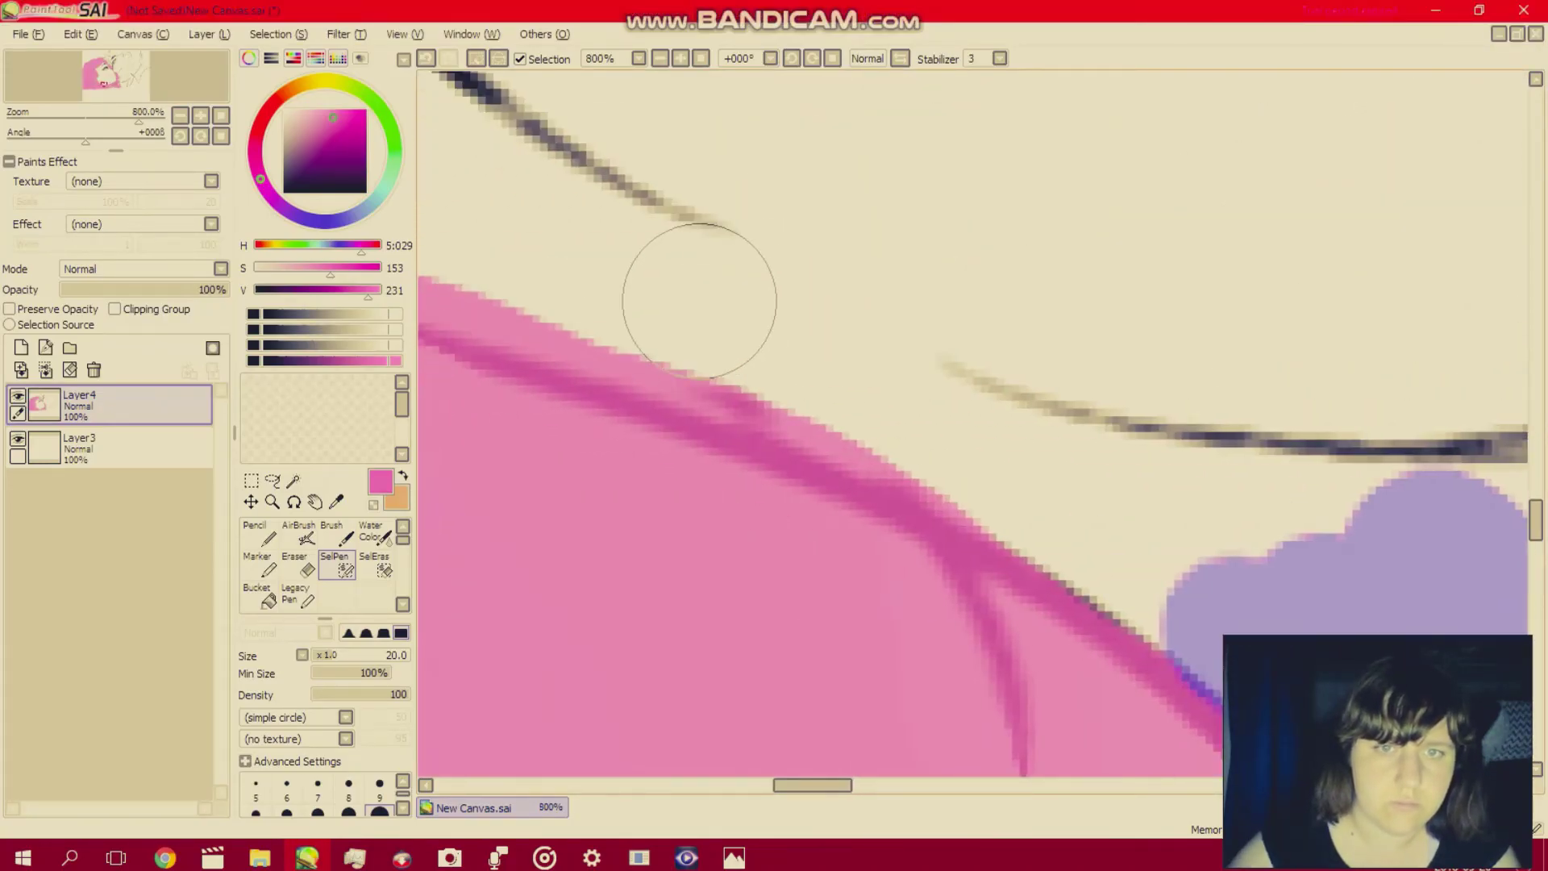
click(703, 300)
mouse_move(703, 300)
mouse_down()
mouse_move(767, 308)
mouse_move(960, 408)
mouse_move(973, 433)
mouse_move(1036, 458)
mouse_move(1008, 447)
mouse_move(1078, 513)
mouse_move(1229, 602)
mouse_move(1078, 484)
mouse_move(1193, 564)
mouse_move(1183, 581)
mouse_up()
Continue the skin selection between the hair edge and the jaw line up towards the ear.
key(Left)
key(Left)
key(Left)
key(Left)
key(Left)
key(Left)
key(Left)
key(Left)
key(Left)
key(Left)
key(Left)
key(Left)
key(Left)
key(Left)
key(Left)
key(Left)
key(Left)
key(Left)
key(Left)
key(Left)
key(Up)
key(Up)
key(Up)
key(Up)
key(Up)
key(Up)
key(Up)
key(Up)
key(Up)
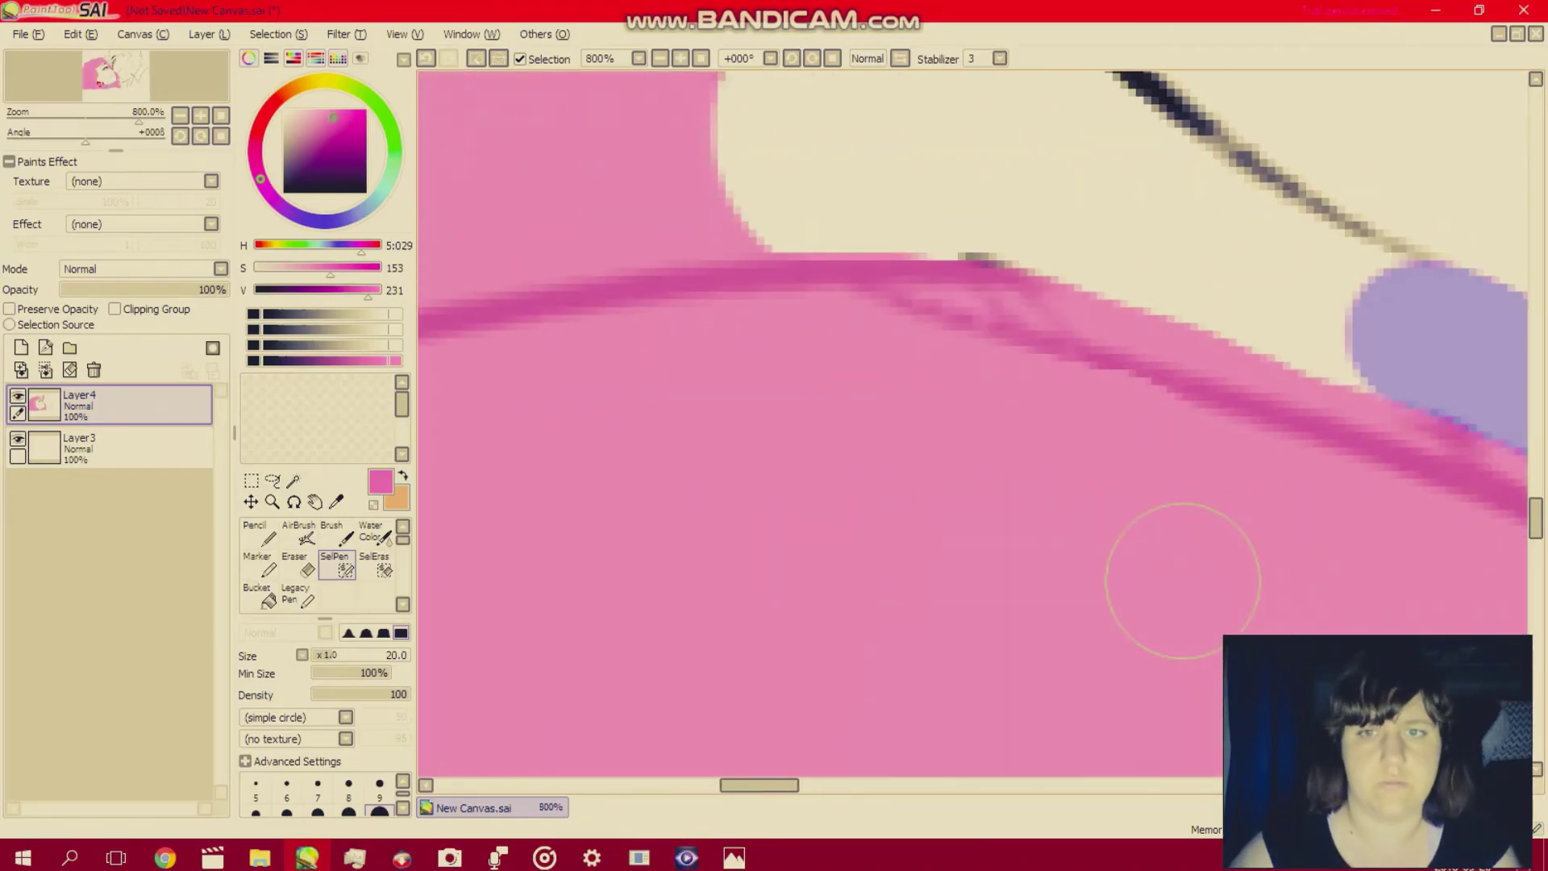
scroll(1183, 580, up, 3)
mouse_move(787, 201)
mouse_down()
mouse_move(805, 324)
mouse_move(782, 500)
mouse_move(796, 528)
mouse_move(1012, 537)
mouse_move(1415, 678)
mouse_move(1273, 574)
mouse_move(937, 399)
mouse_move(866, 202)
mouse_move(960, 288)
mouse_move(1004, 525)
mouse_up()
scroll(839, 304, up, 10)
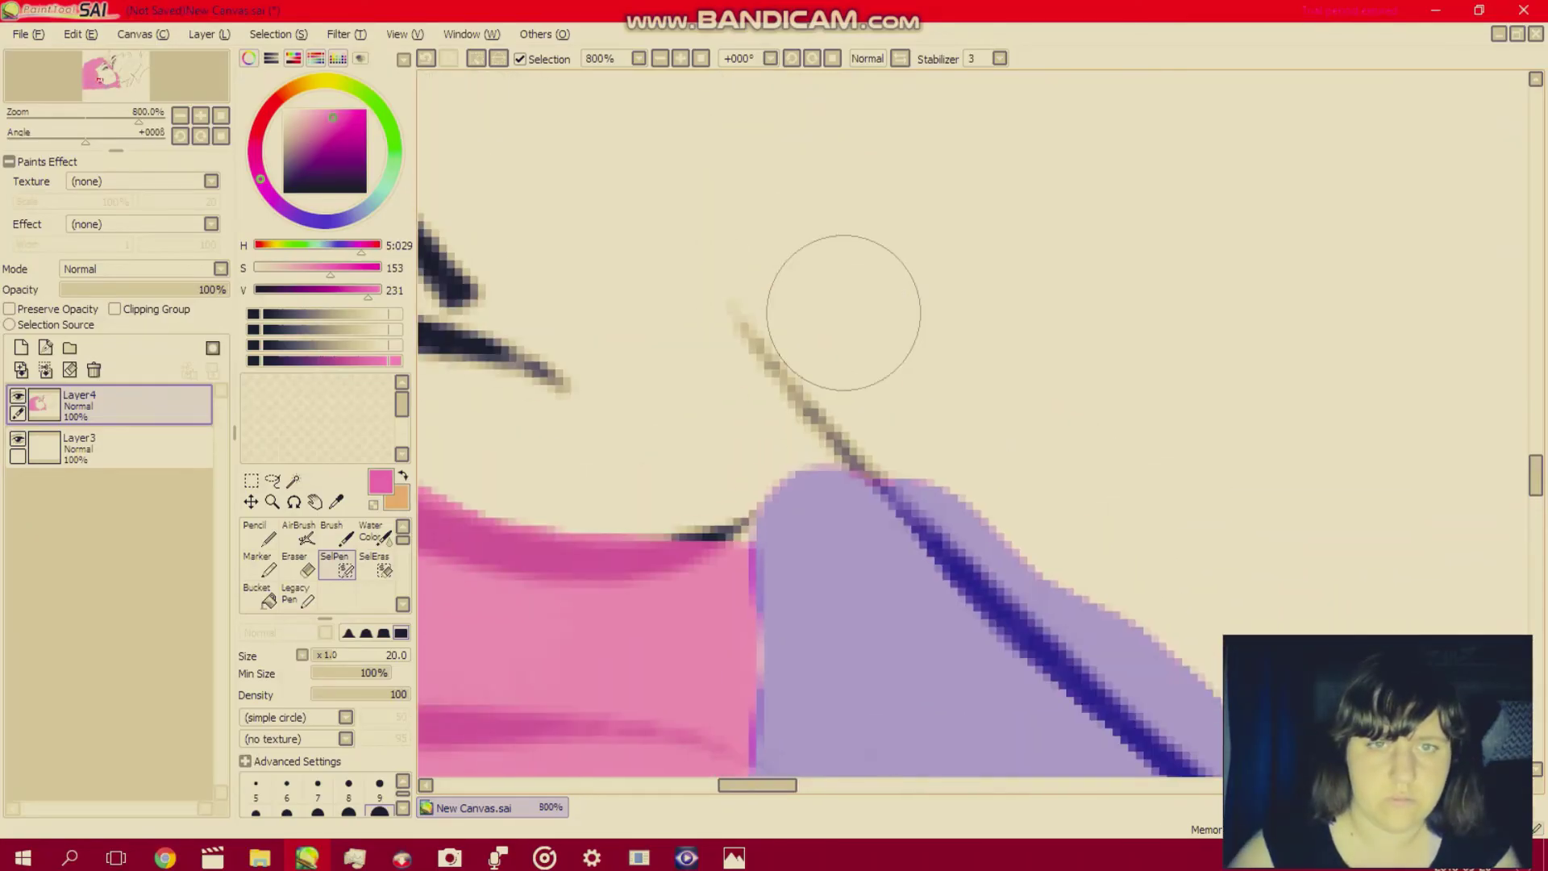
Fill the skin selection around the ear at the hair edge and extend it up along the hair beside the cheek.
scroll(838, 319, left, 5)
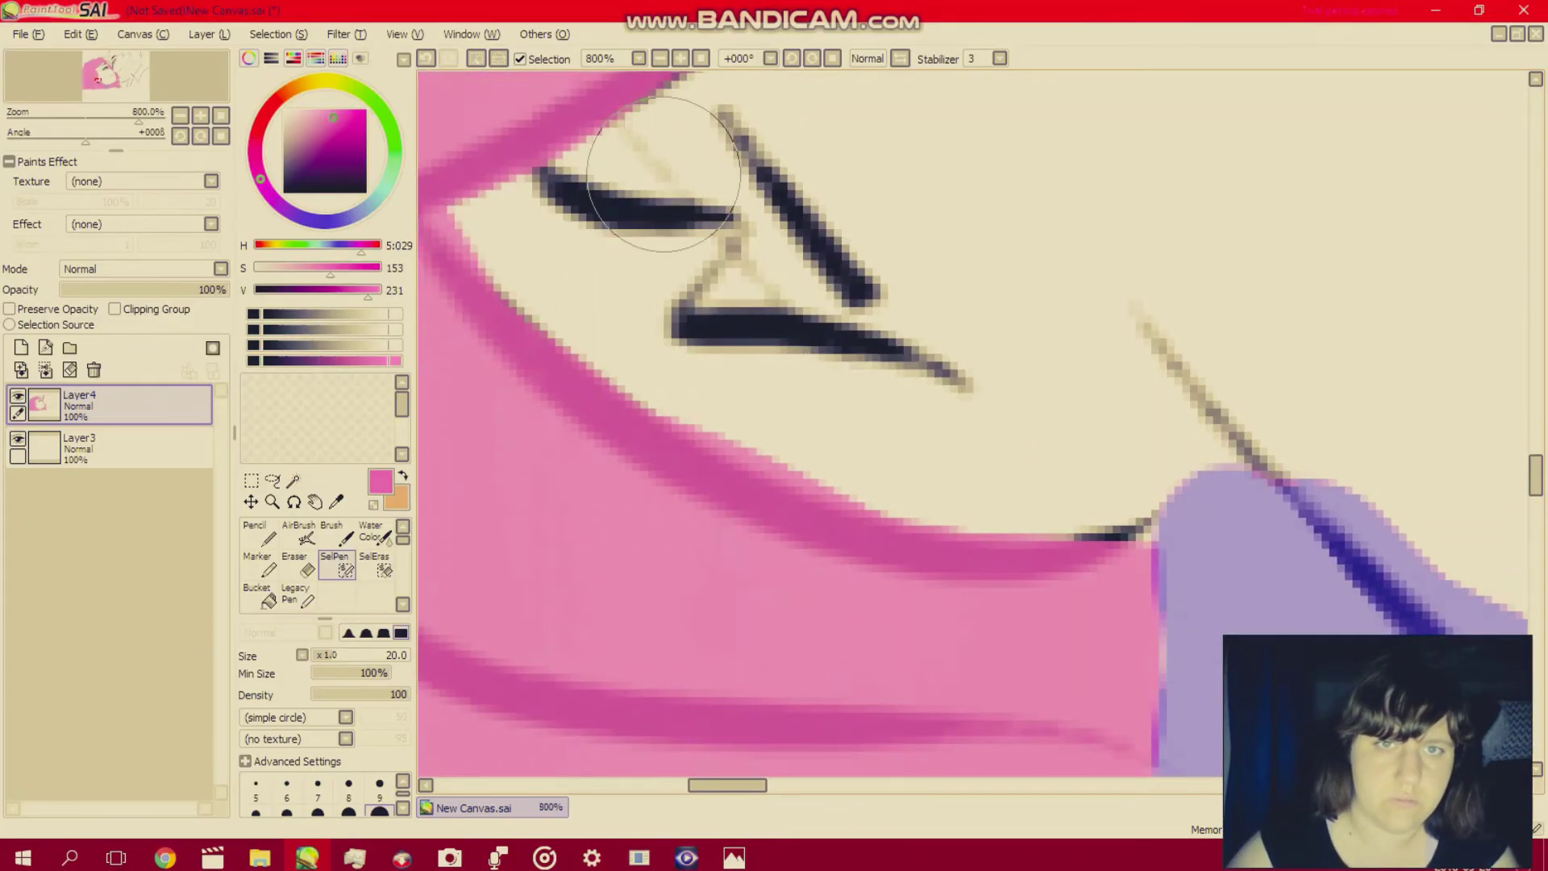
mouse_move(657, 162)
mouse_down()
mouse_move(659, 176)
mouse_move(540, 246)
mouse_move(810, 420)
mouse_move(1045, 470)
mouse_move(1101, 445)
mouse_move(1088, 408)
mouse_move(693, 211)
mouse_move(710, 129)
mouse_move(879, 97)
mouse_move(1008, 210)
mouse_move(840, 101)
mouse_move(1483, 120)
mouse_move(1506, 541)
mouse_move(1416, 167)
mouse_move(1278, 155)
mouse_move(1169, 214)
mouse_move(1221, 386)
mouse_move(1161, 331)
mouse_up()
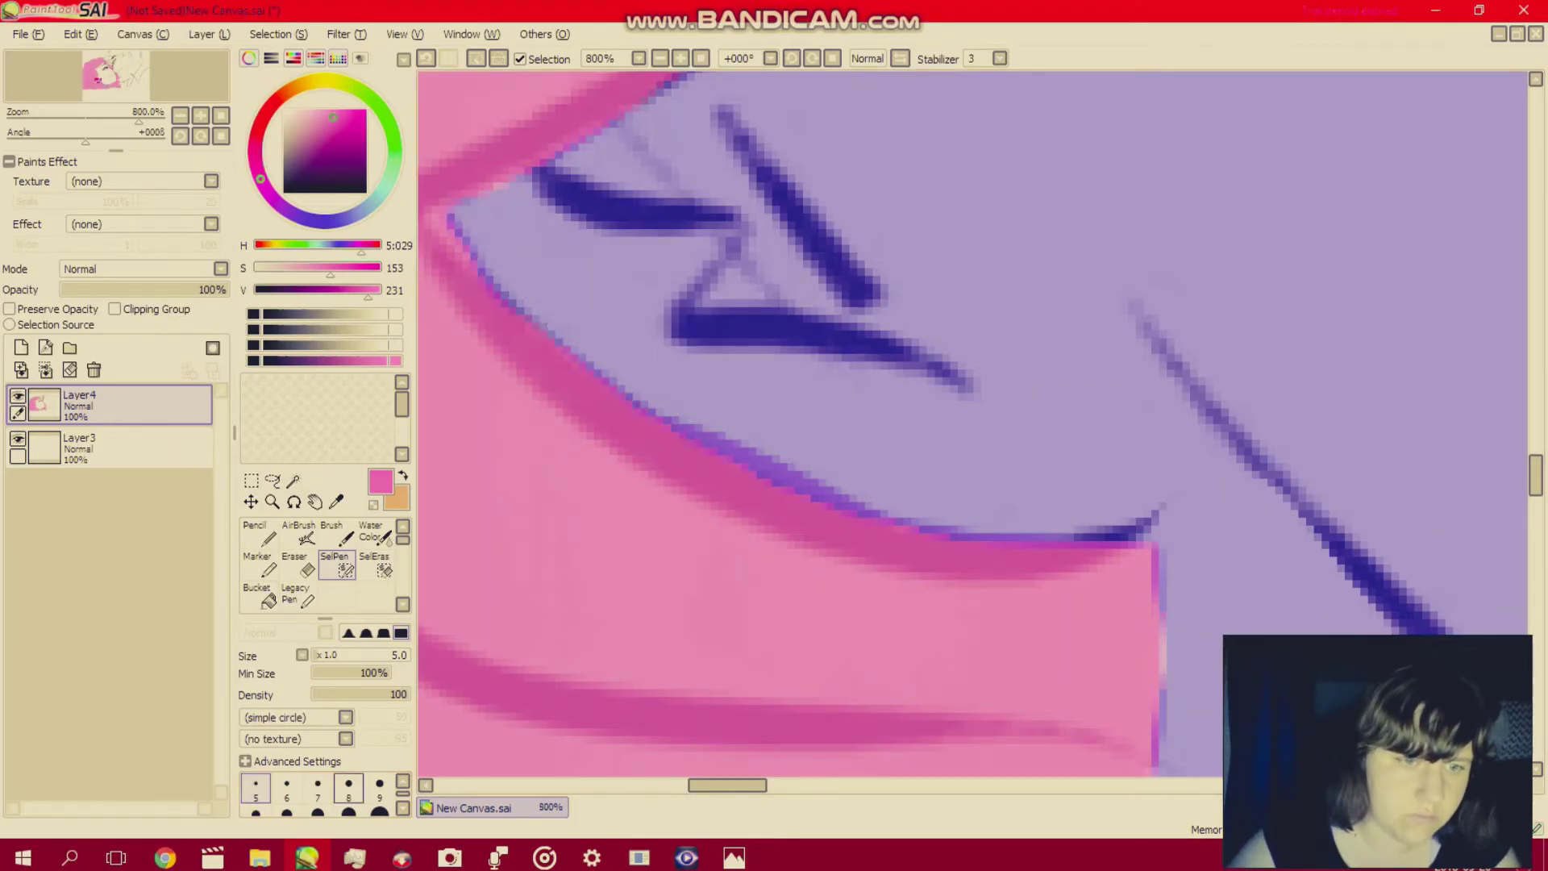
scroll(912, 538, up, 6)
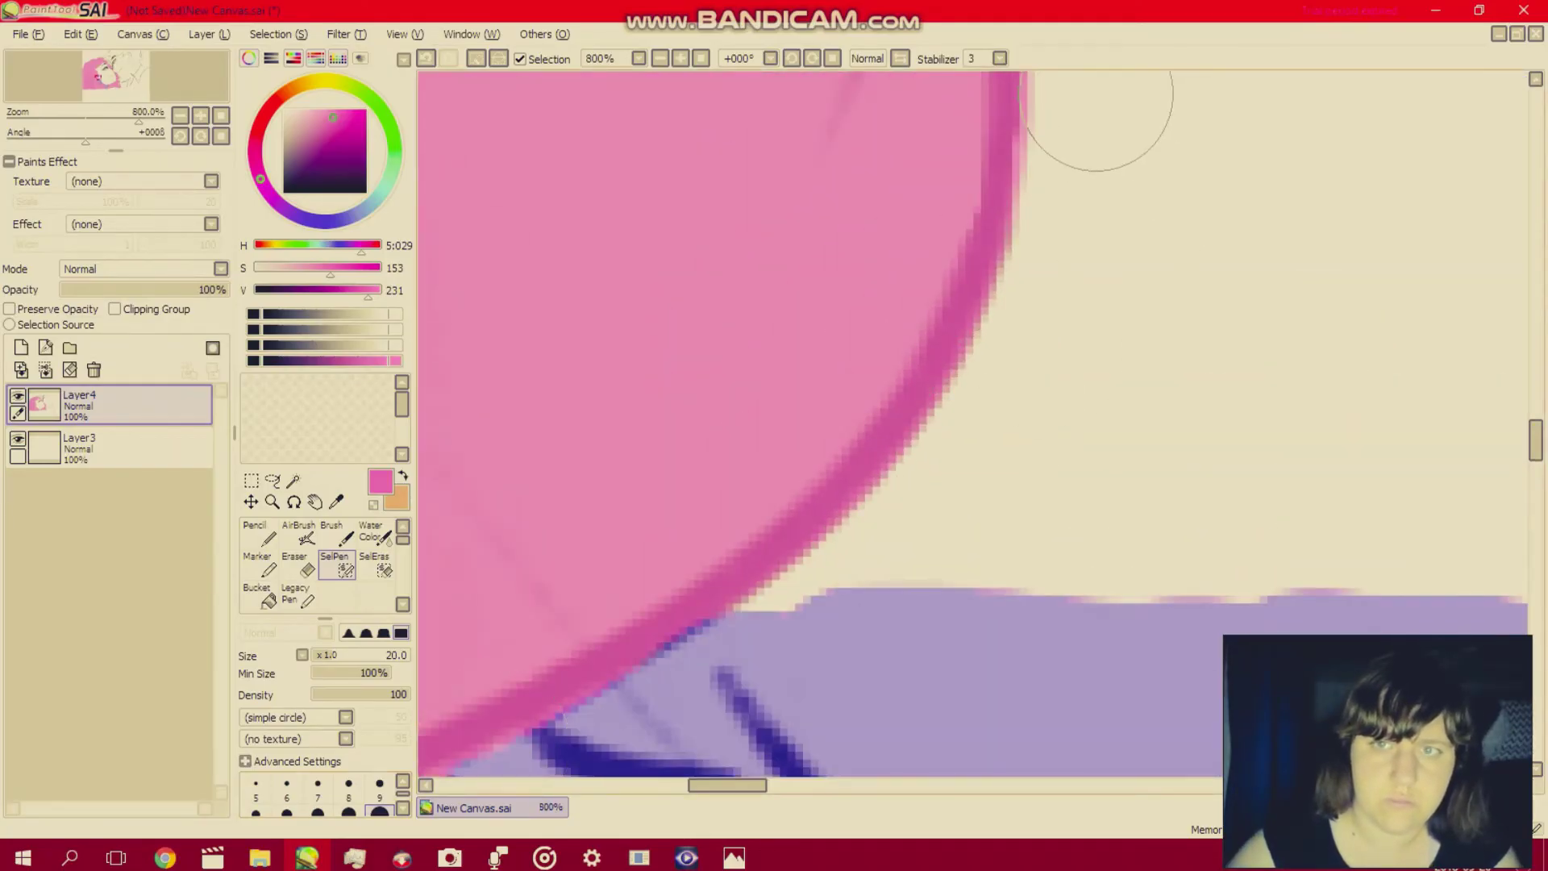
mouse_move(1098, 113)
mouse_down()
mouse_move(1065, 302)
mouse_move(1030, 373)
mouse_move(908, 553)
mouse_move(801, 640)
mouse_move(815, 681)
mouse_move(777, 640)
mouse_move(767, 663)
mouse_move(867, 601)
mouse_move(1026, 436)
mouse_move(1071, 312)
mouse_move(836, 645)
mouse_up()
Continue the face selection at size 20 upward along the curved hair edge towards the temple.
scroll(864, 639, up, 5)
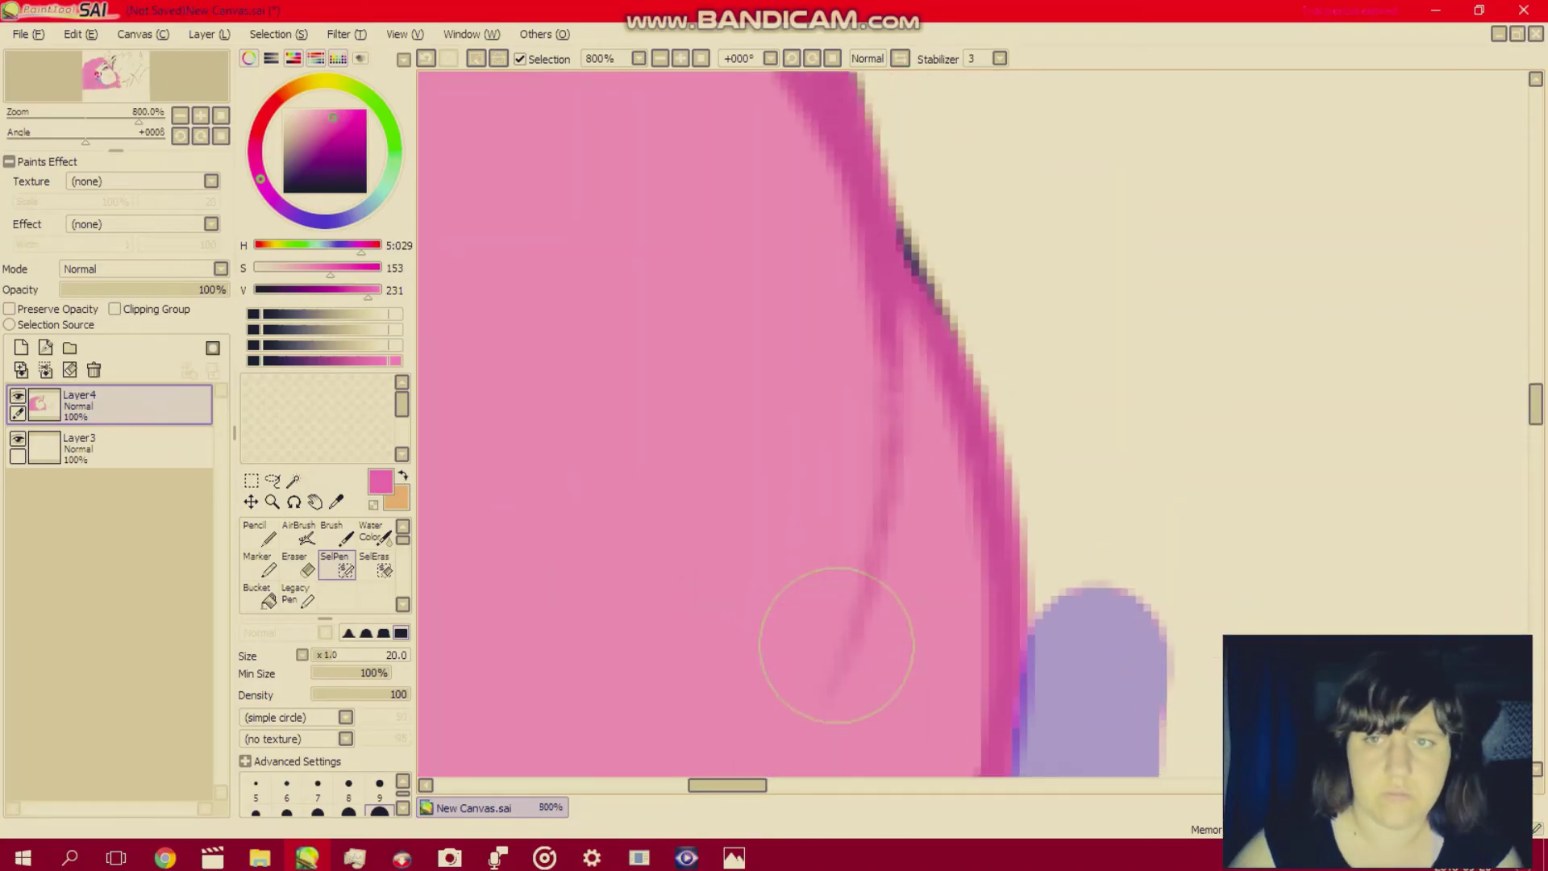
scroll(846, 633, right, 3)
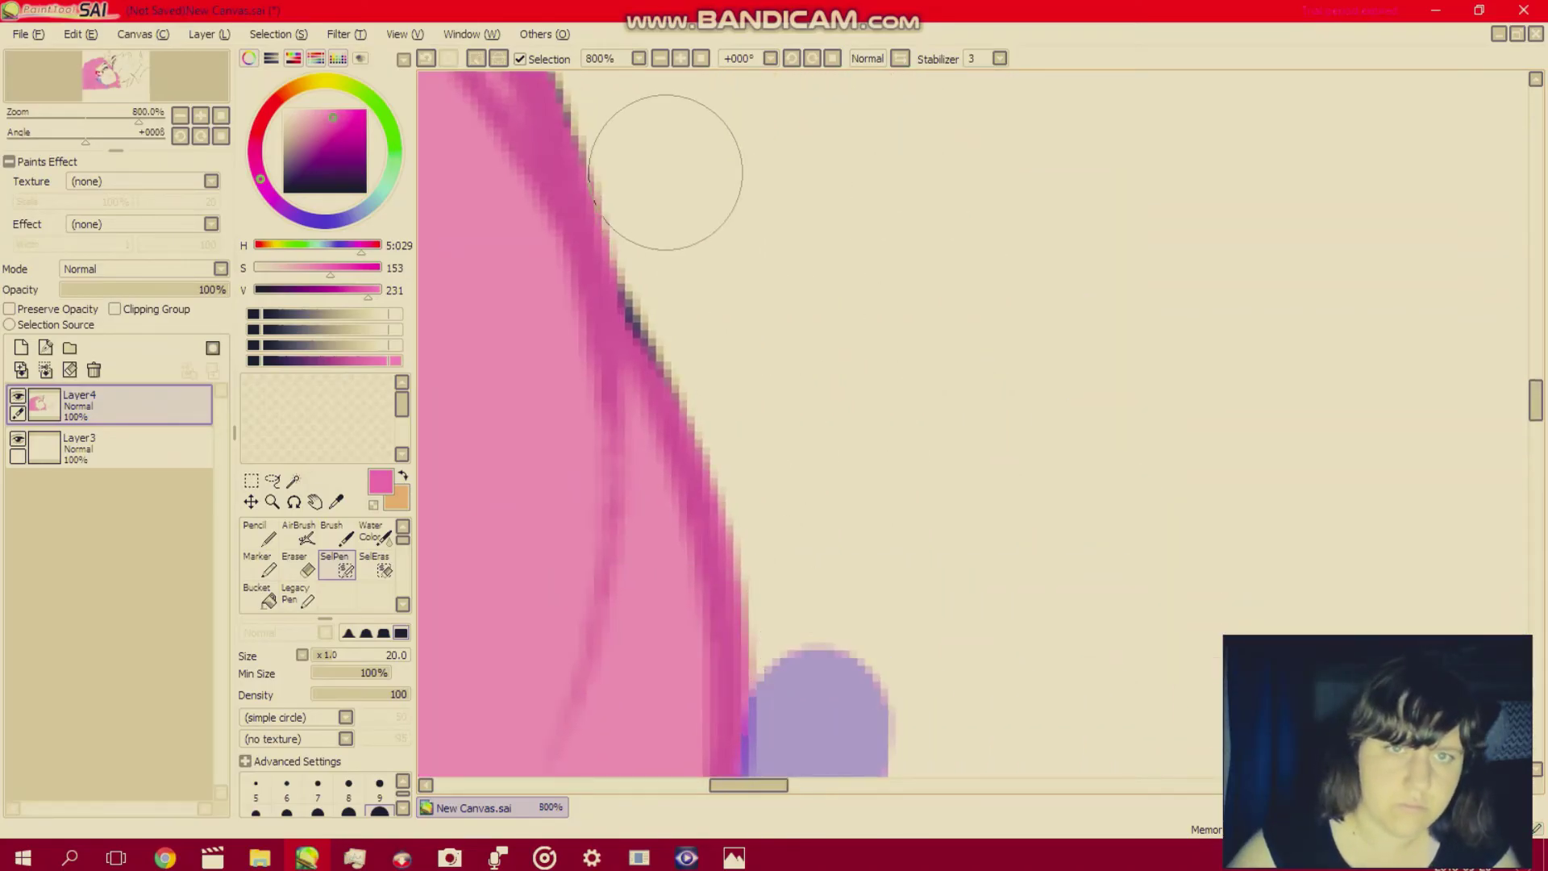
mouse_move(667, 171)
mouse_down()
mouse_move(703, 307)
mouse_move(736, 336)
mouse_move(781, 443)
mouse_move(815, 691)
mouse_up()
scroll(815, 694, up, 2)
scroll(815, 698, up, 5)
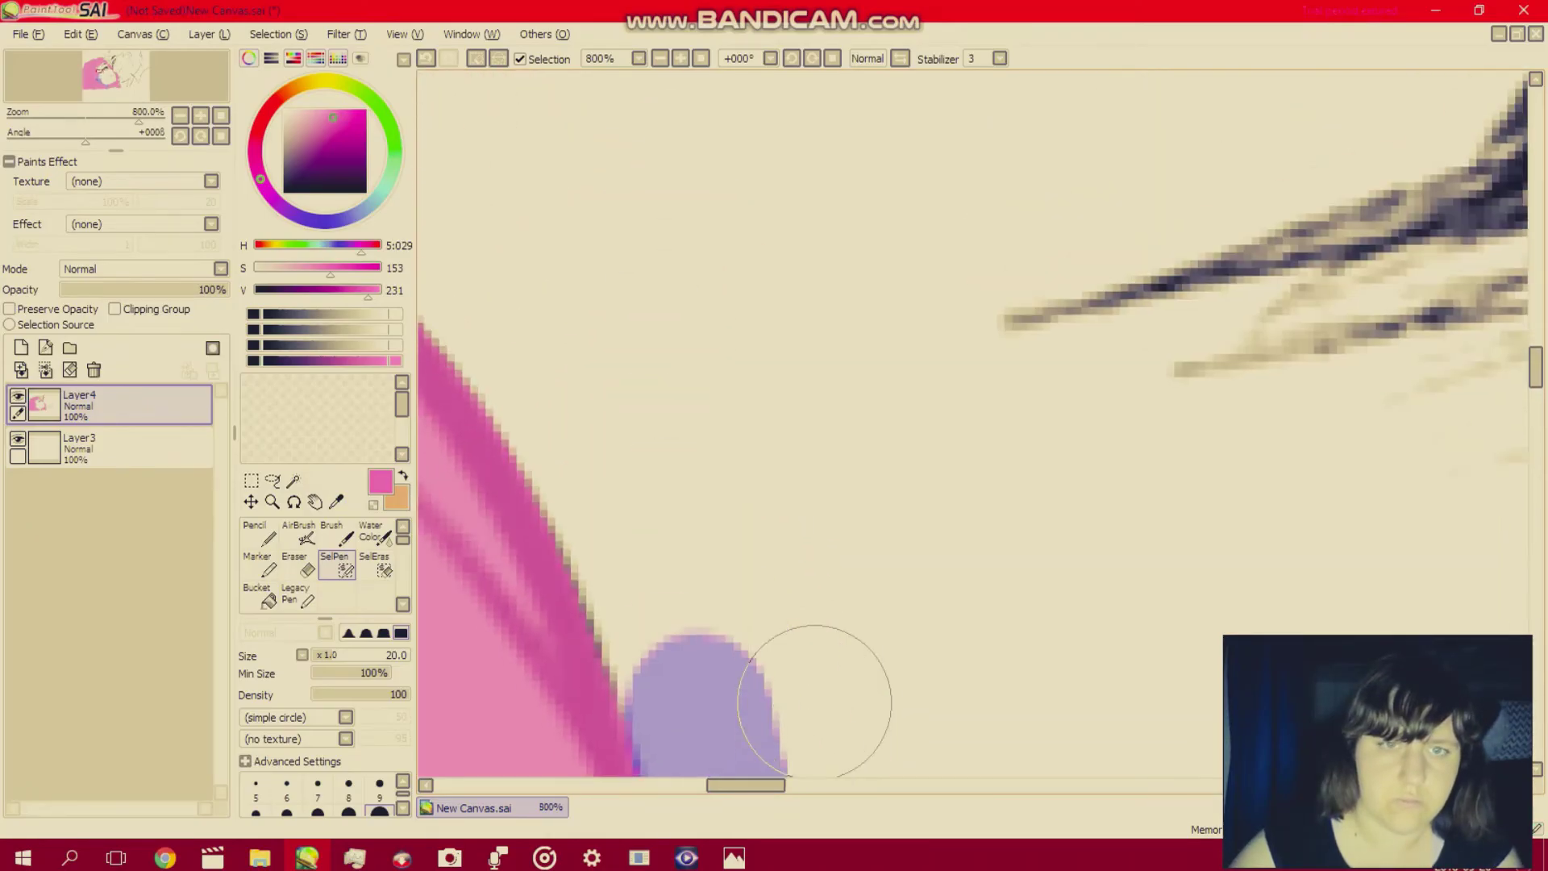
scroll(802, 681, left, 4)
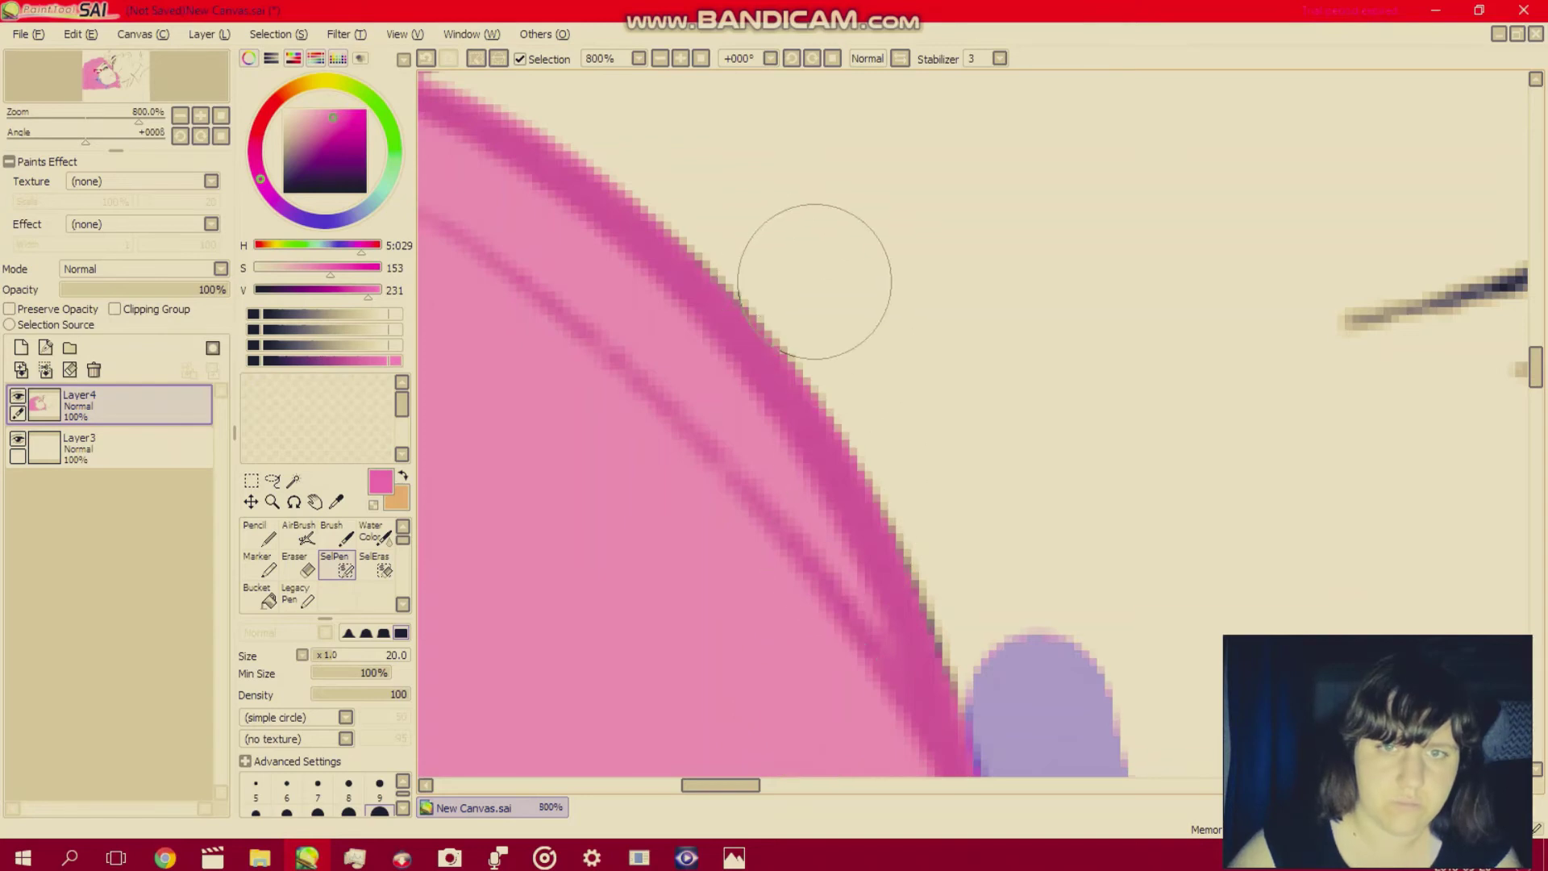
mouse_move(815, 281)
mouse_down()
mouse_move(928, 430)
mouse_move(1024, 676)
mouse_up()
Extend the selection into the corner where the two hair sections meet, filling its tip with the selection pen at size 5.
scroll(1023, 675, up, 5)
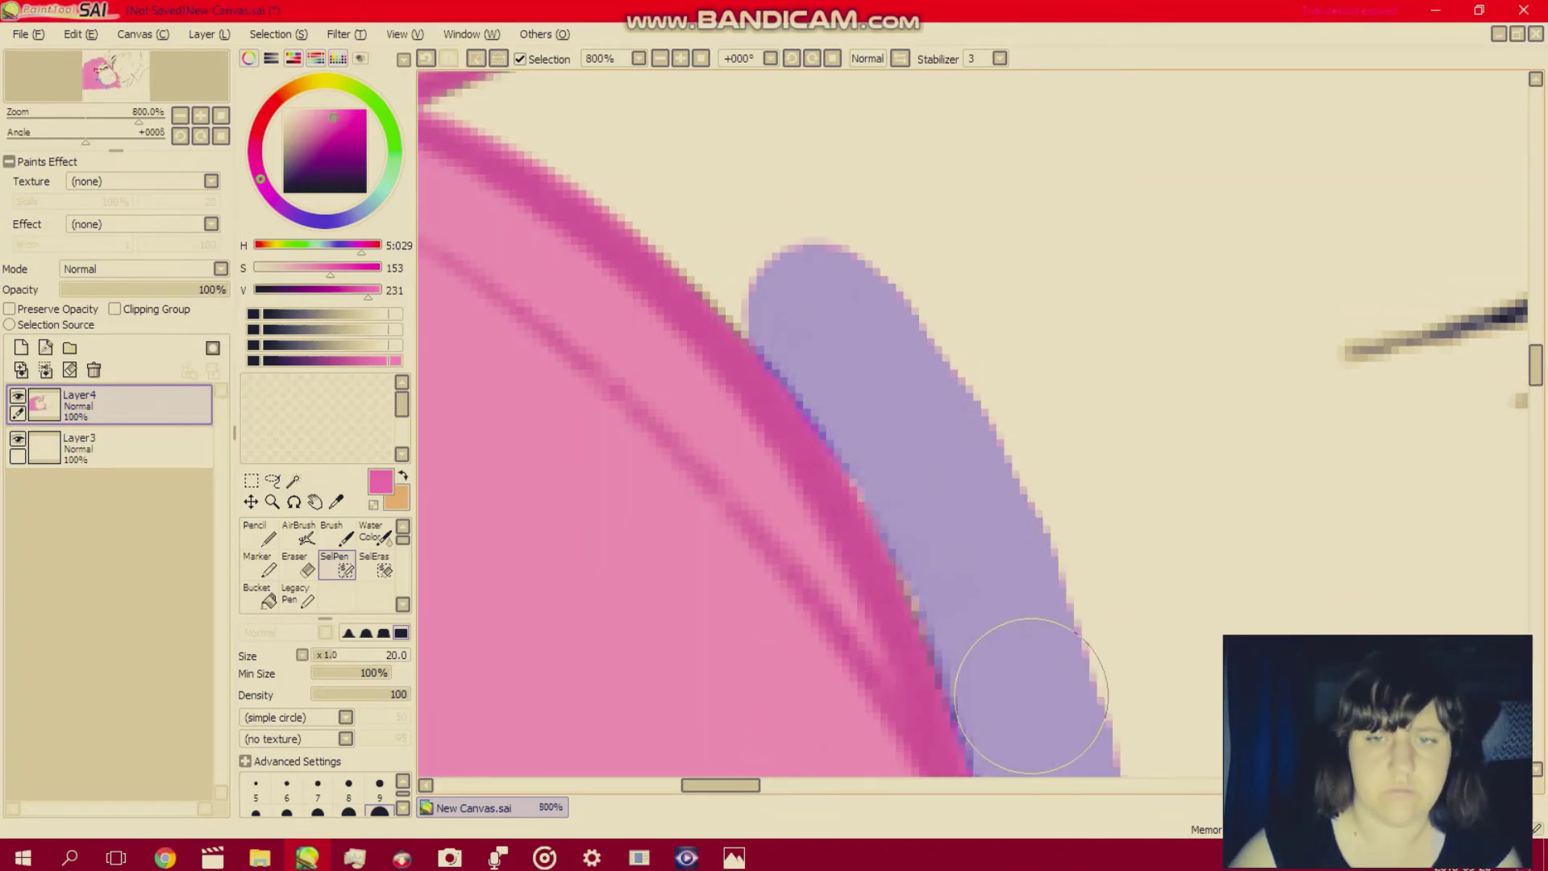
scroll(1031, 693, left, 2)
scroll(1031, 695, left, 2)
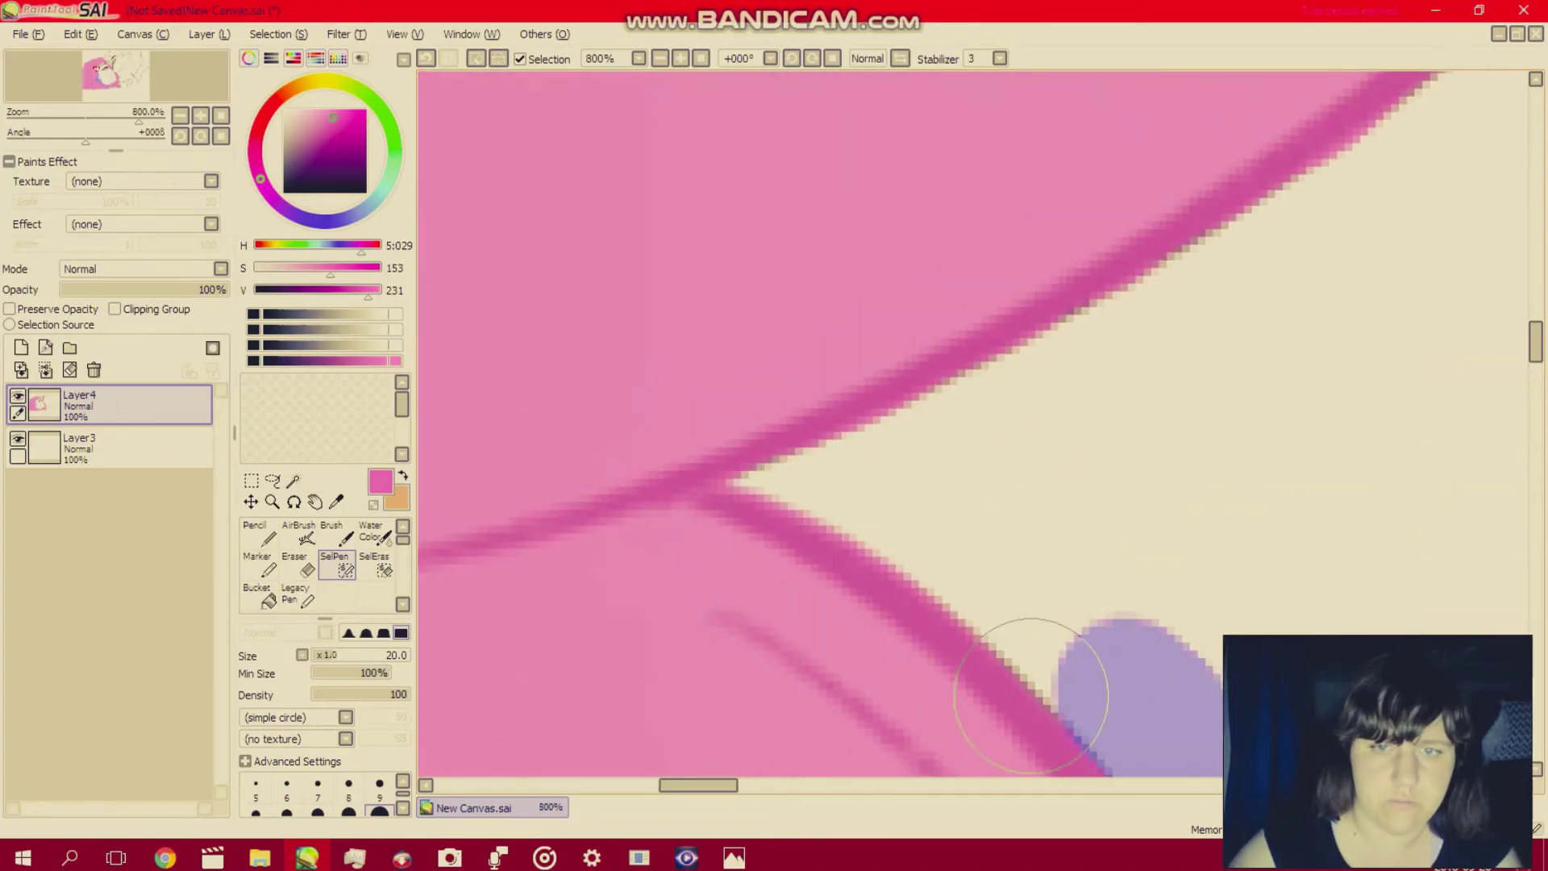
drag(916, 488, 1099, 657)
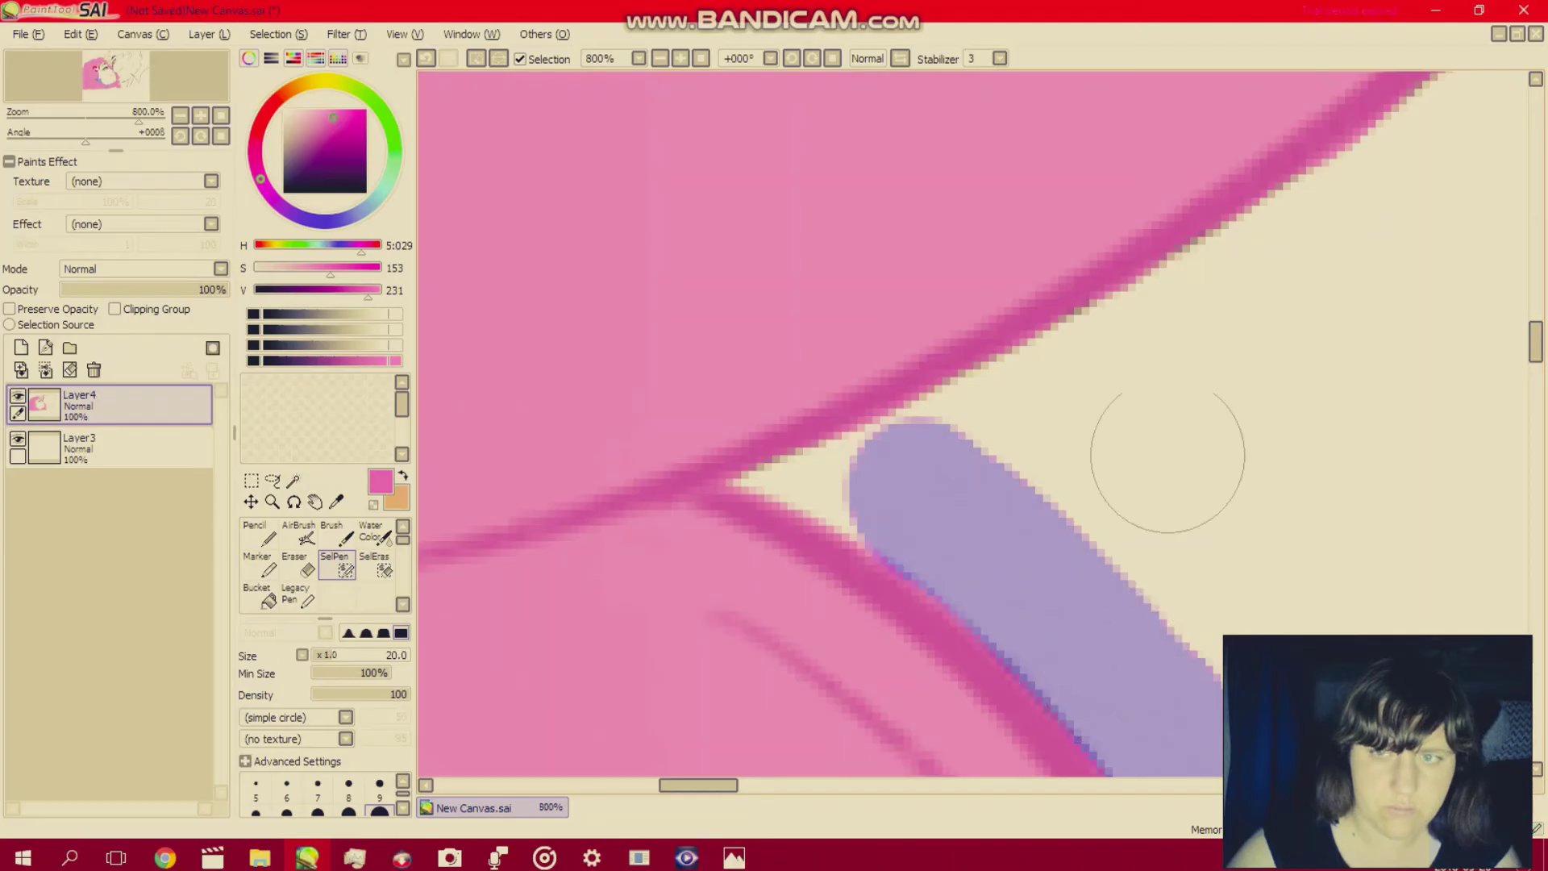
drag(1182, 328, 932, 463)
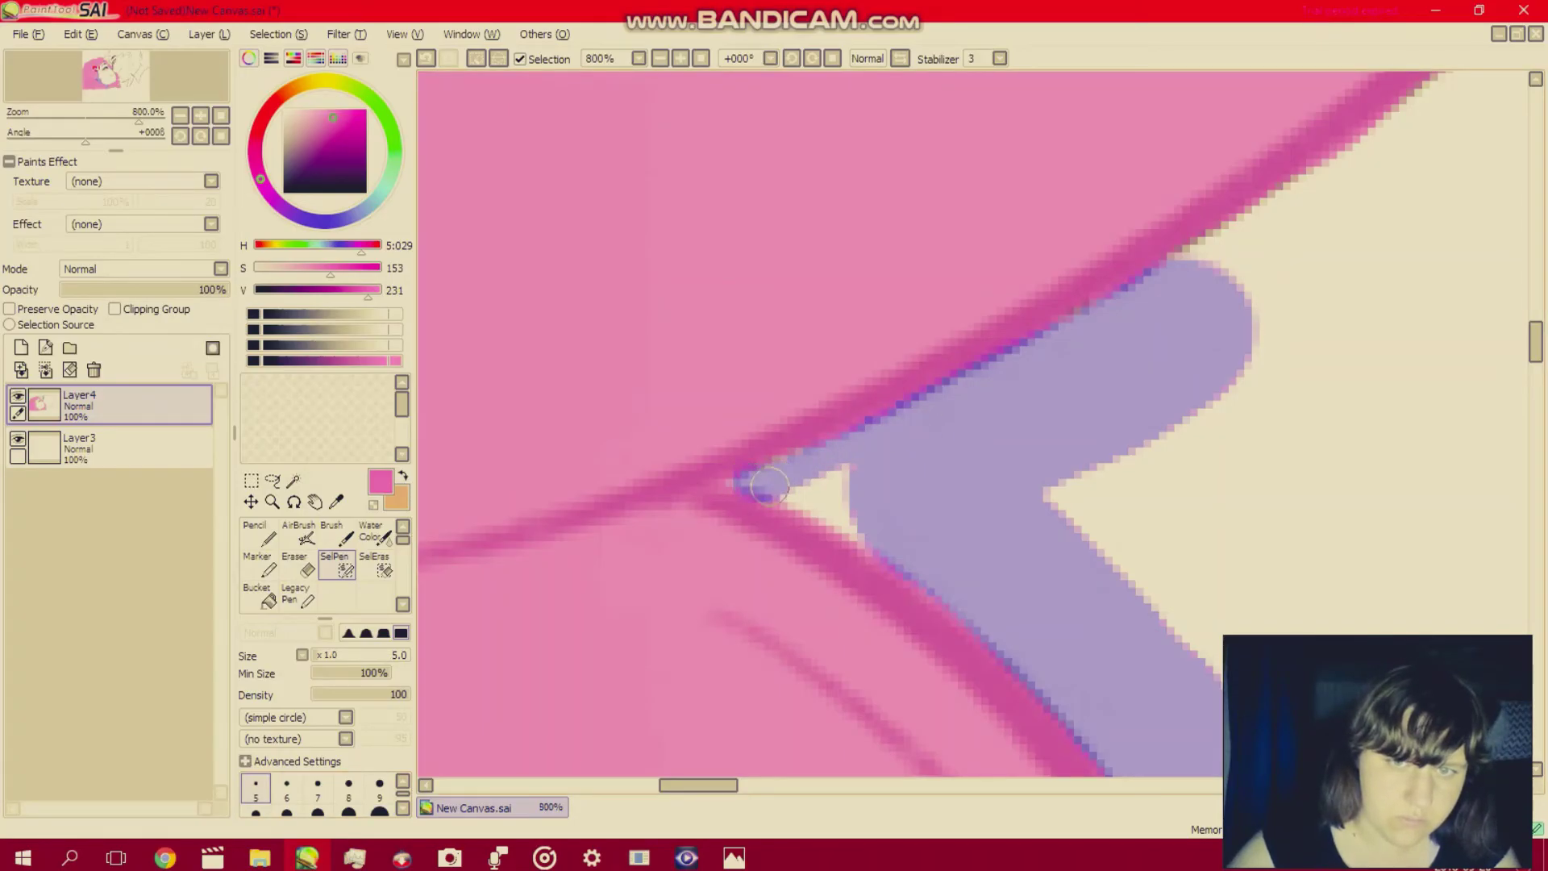
drag(768, 485, 829, 516)
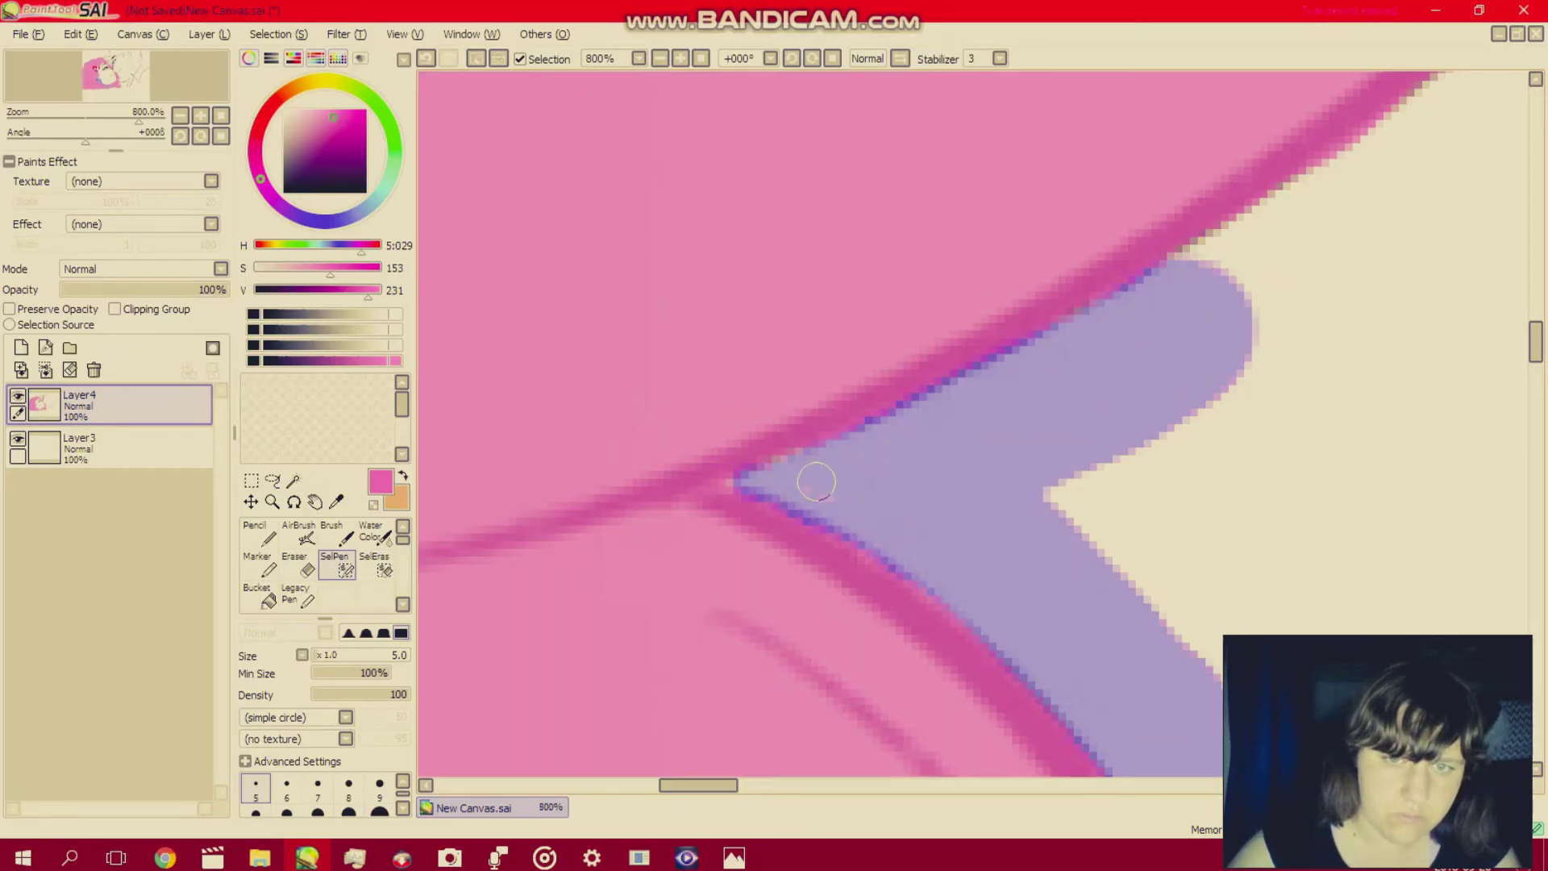
Extend the face selection from the temple along the underside of the upper hair section towards the forehead.
key(Right)
key(Right)
key(Right)
key(Right)
key(Right)
key(Right)
key(Right)
key(Right)
key(Right)
key(Right)
key(Right)
key(Right)
key(Right)
key(Right)
key(Right)
key(Right)
key(Right)
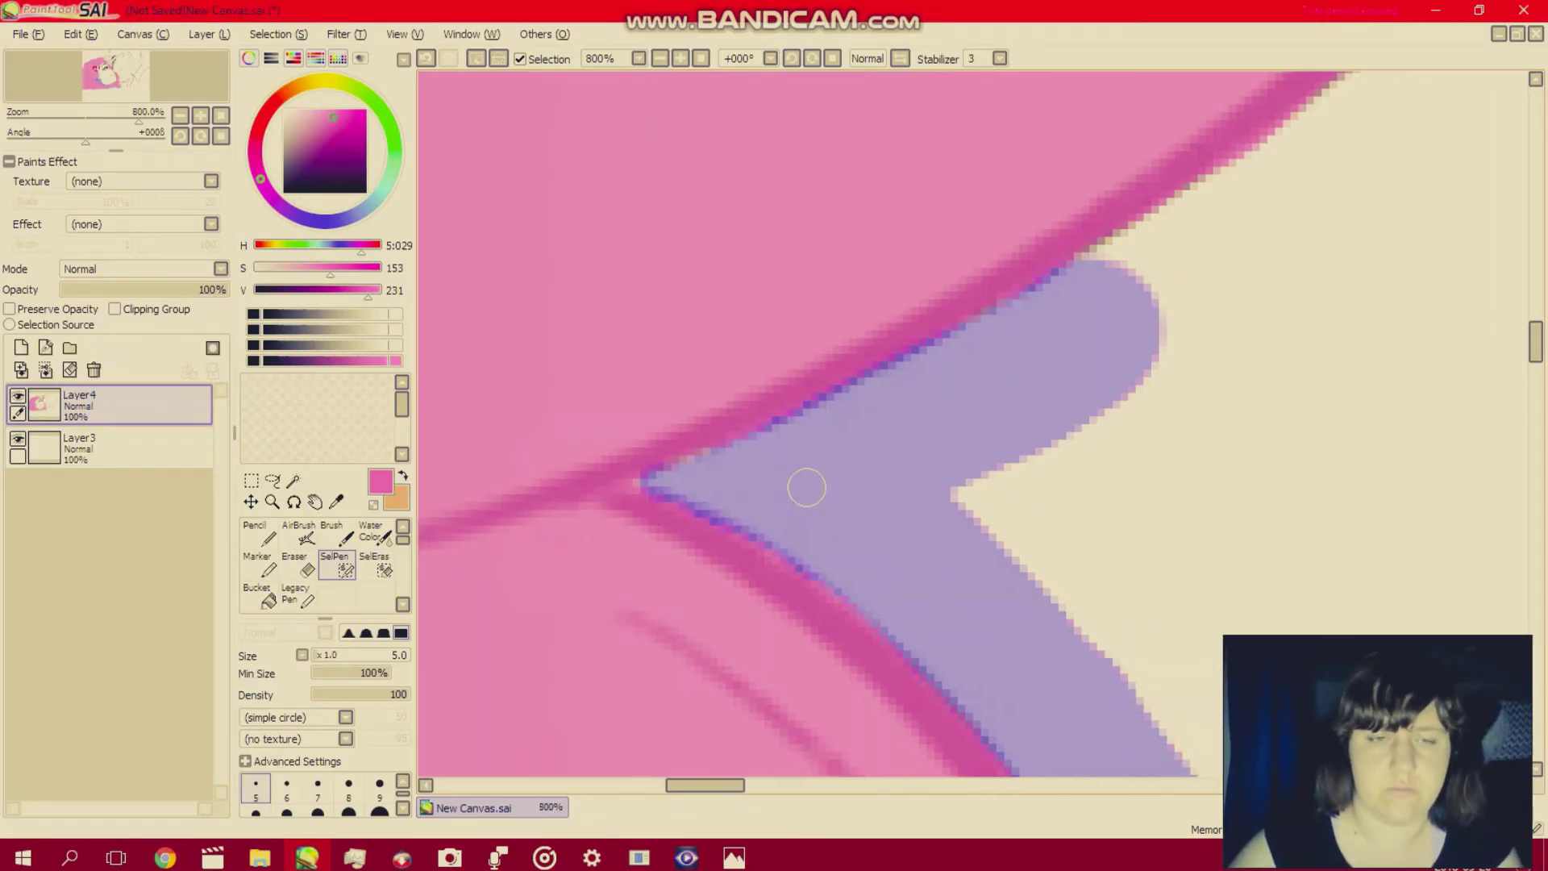
key(Up)
key(Up)
key(Up)
key(Up)
key(Up)
scroll(806, 487, up, 2)
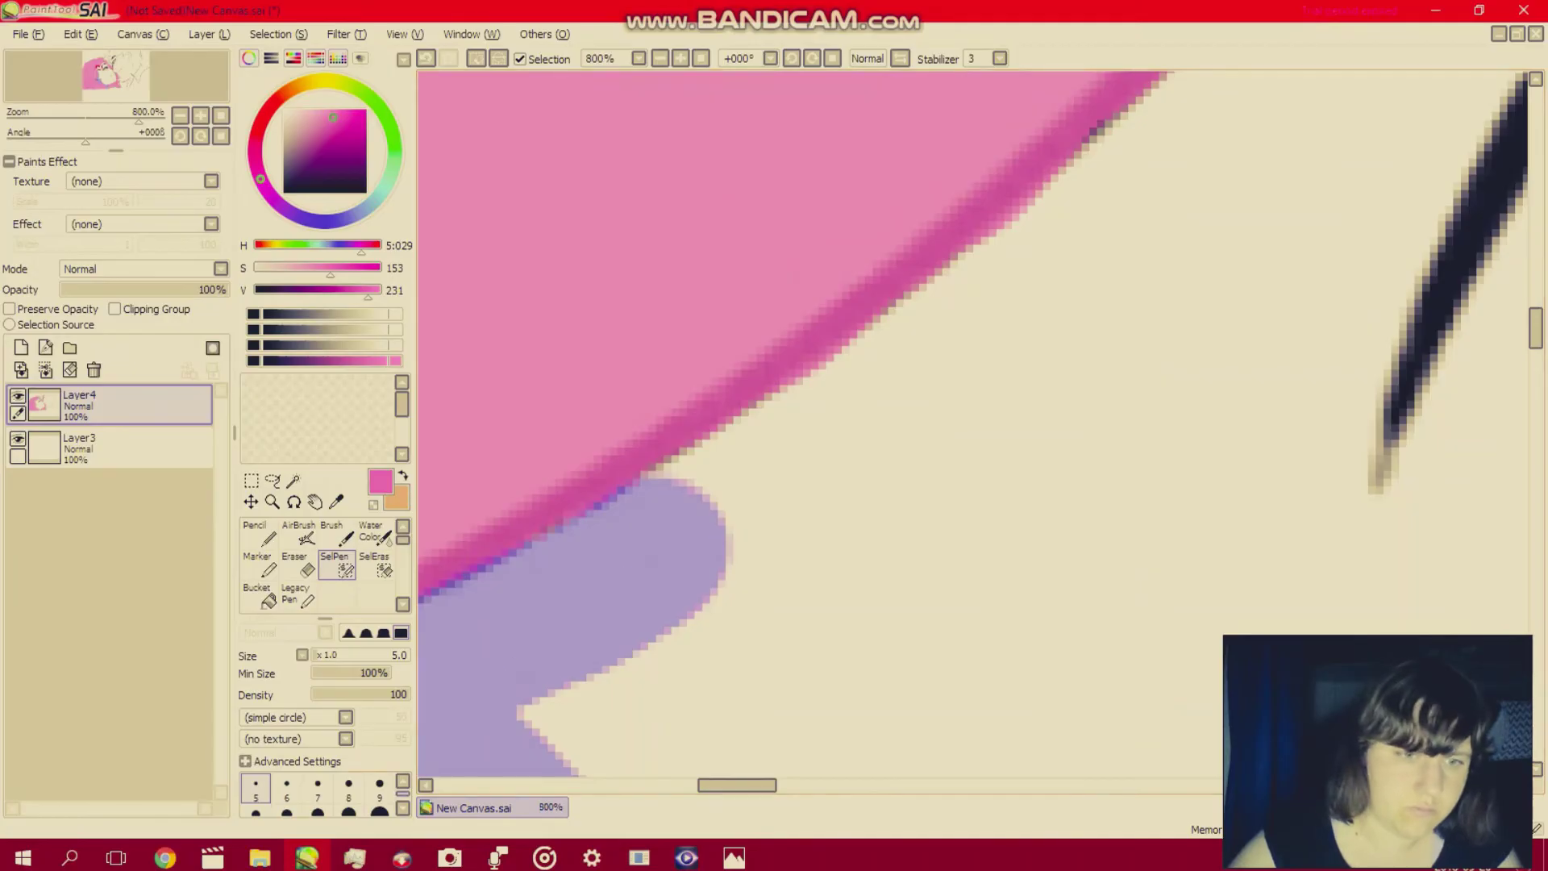
drag(1004, 306, 657, 556)
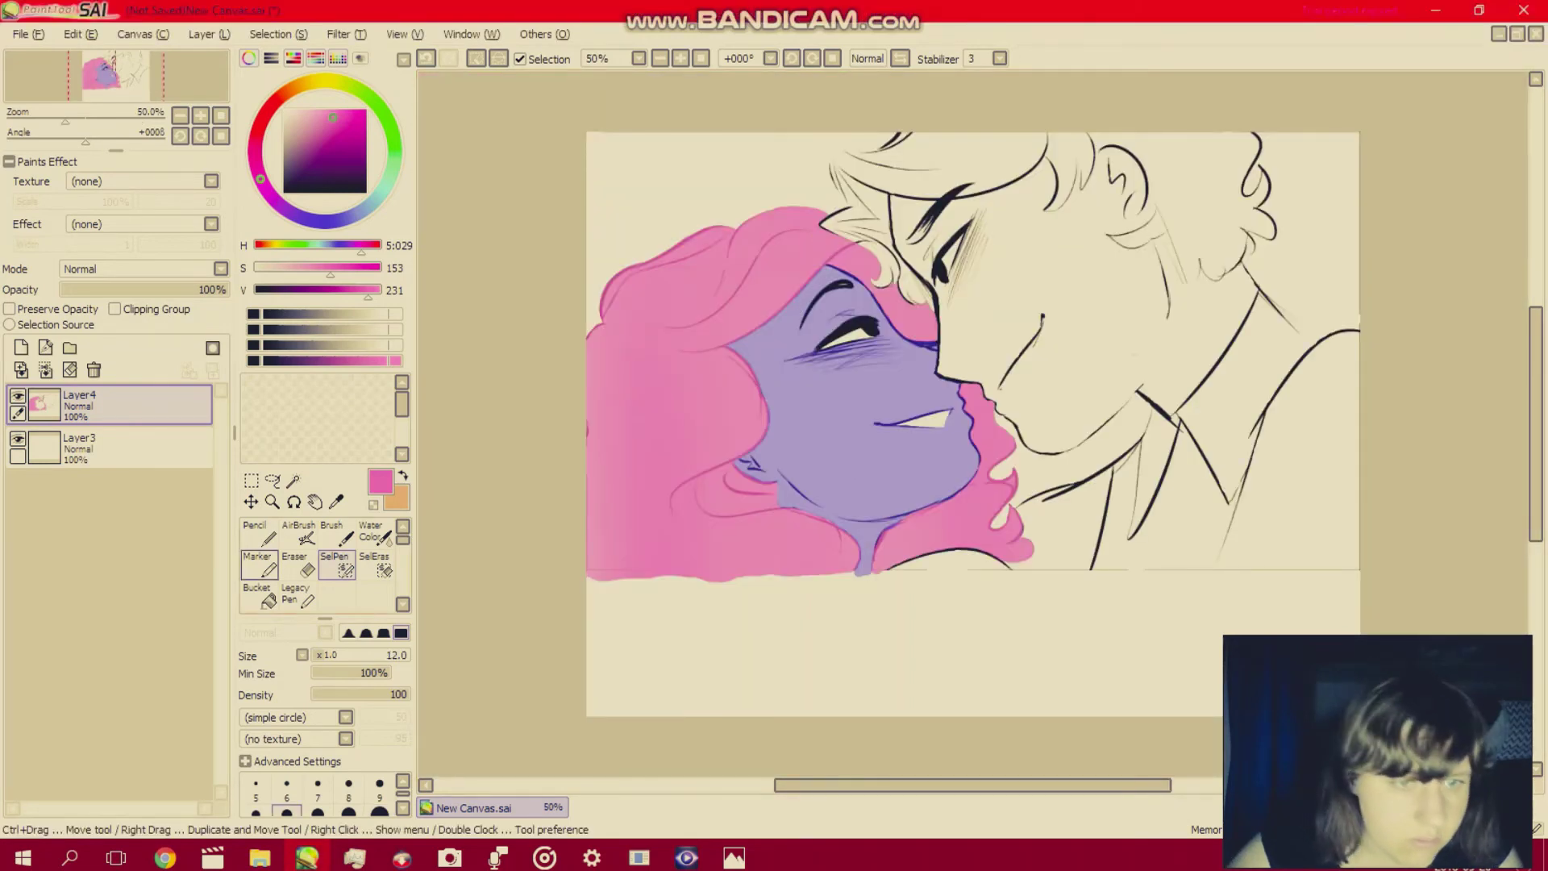
Colour the selected face and neck skin light orange with the AirBrush at size 500 and deselect.
click(298, 532)
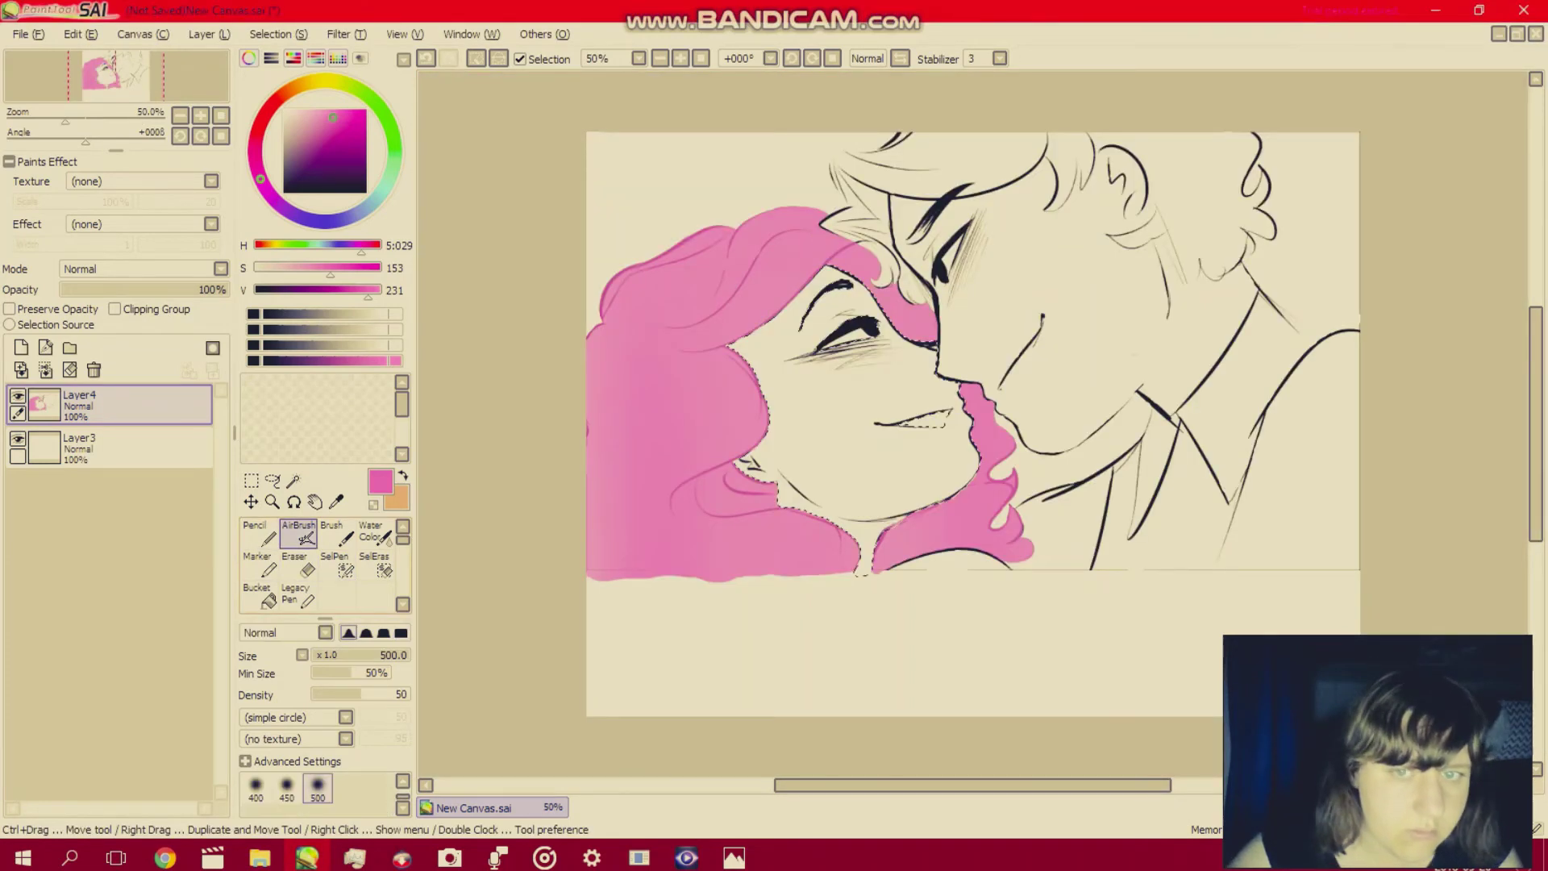
drag(267, 112, 292, 89)
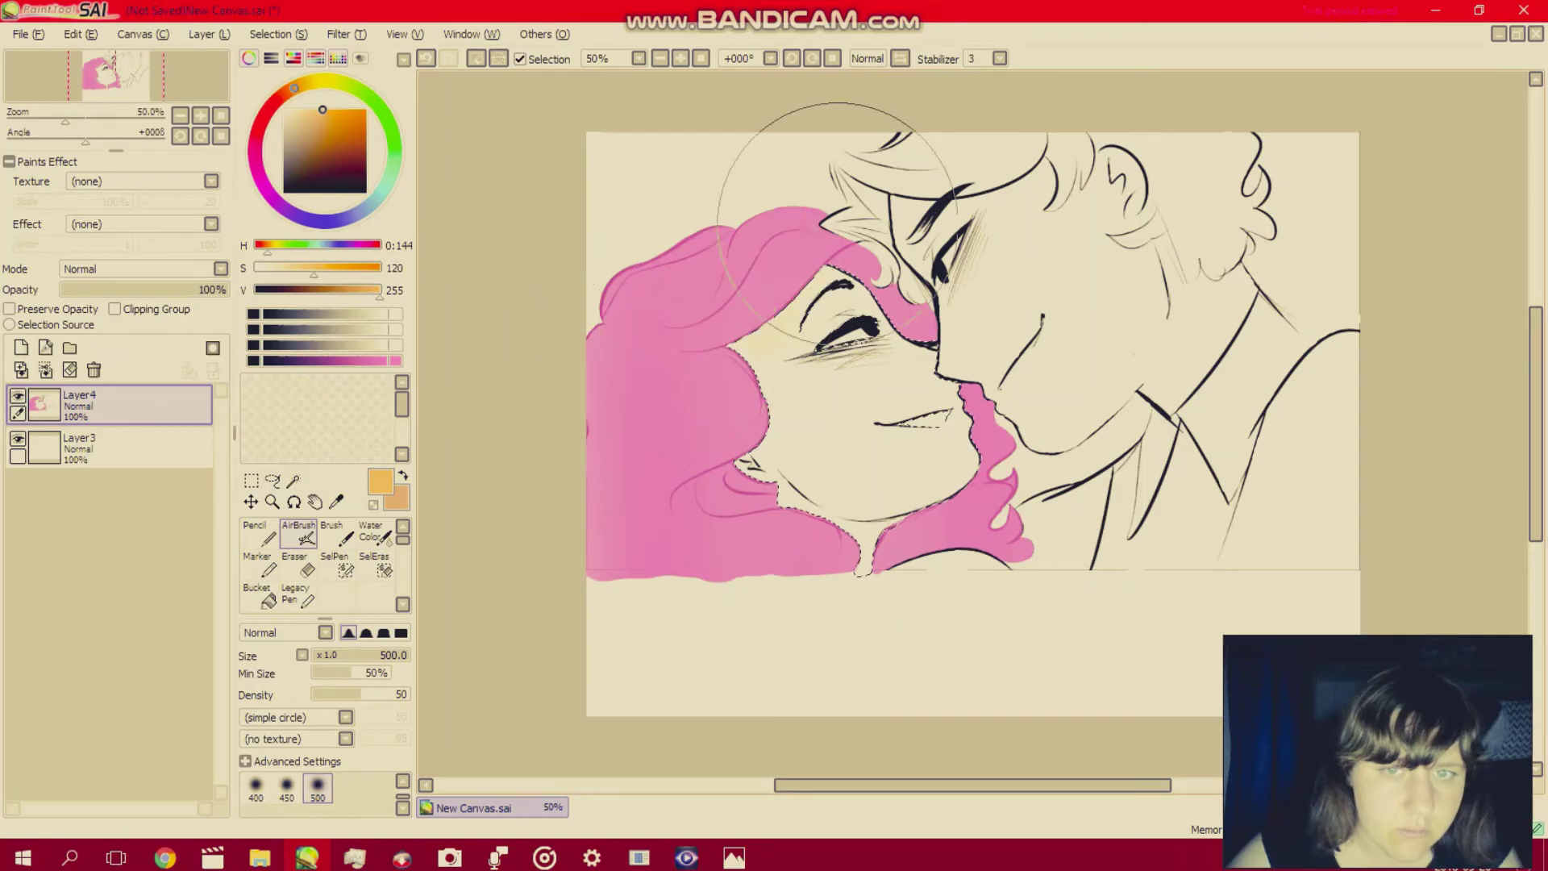
mouse_move(846, 248)
mouse_down()
mouse_move(846, 338)
mouse_move(659, 516)
mouse_move(685, 580)
mouse_move(1290, 371)
mouse_up()
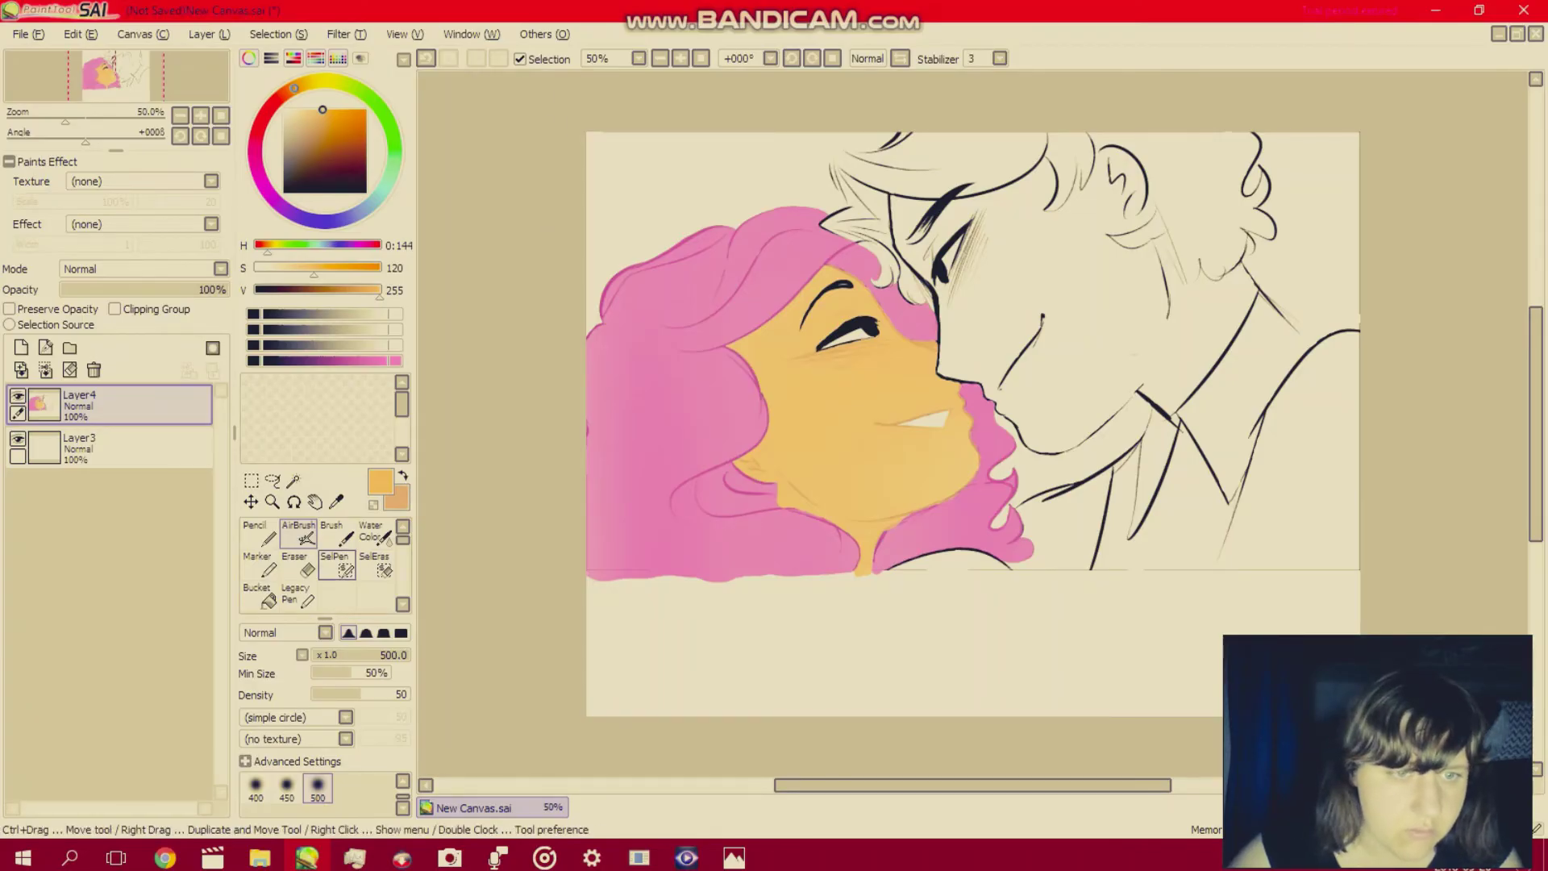
Select the right character's hair and eyebrow with the selection pen, and prepare the AirBrush with dark red.
click(337, 567)
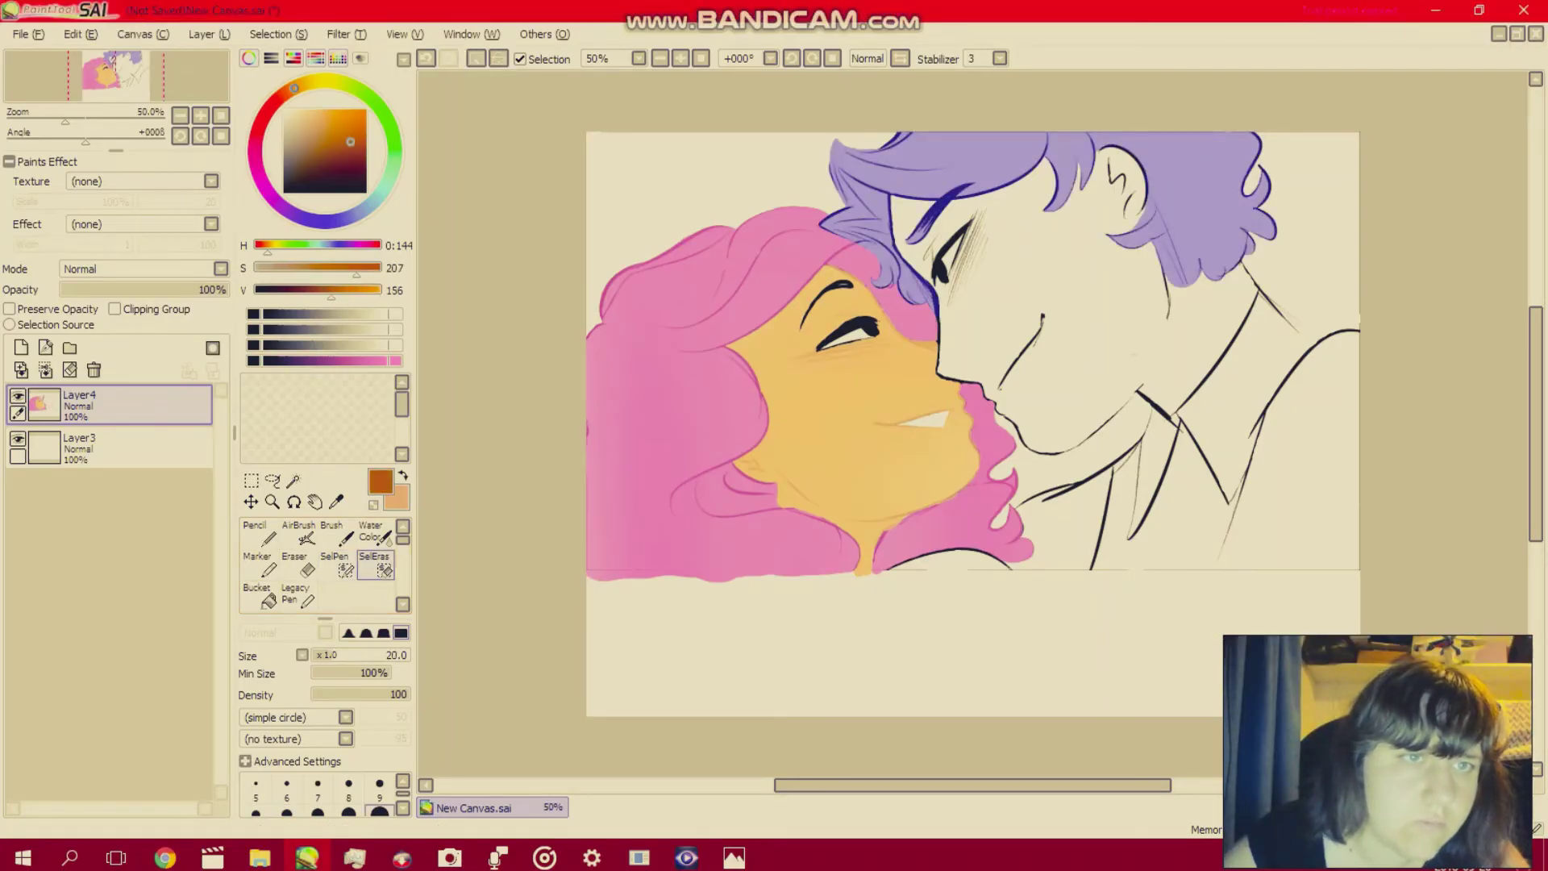
click(266, 113)
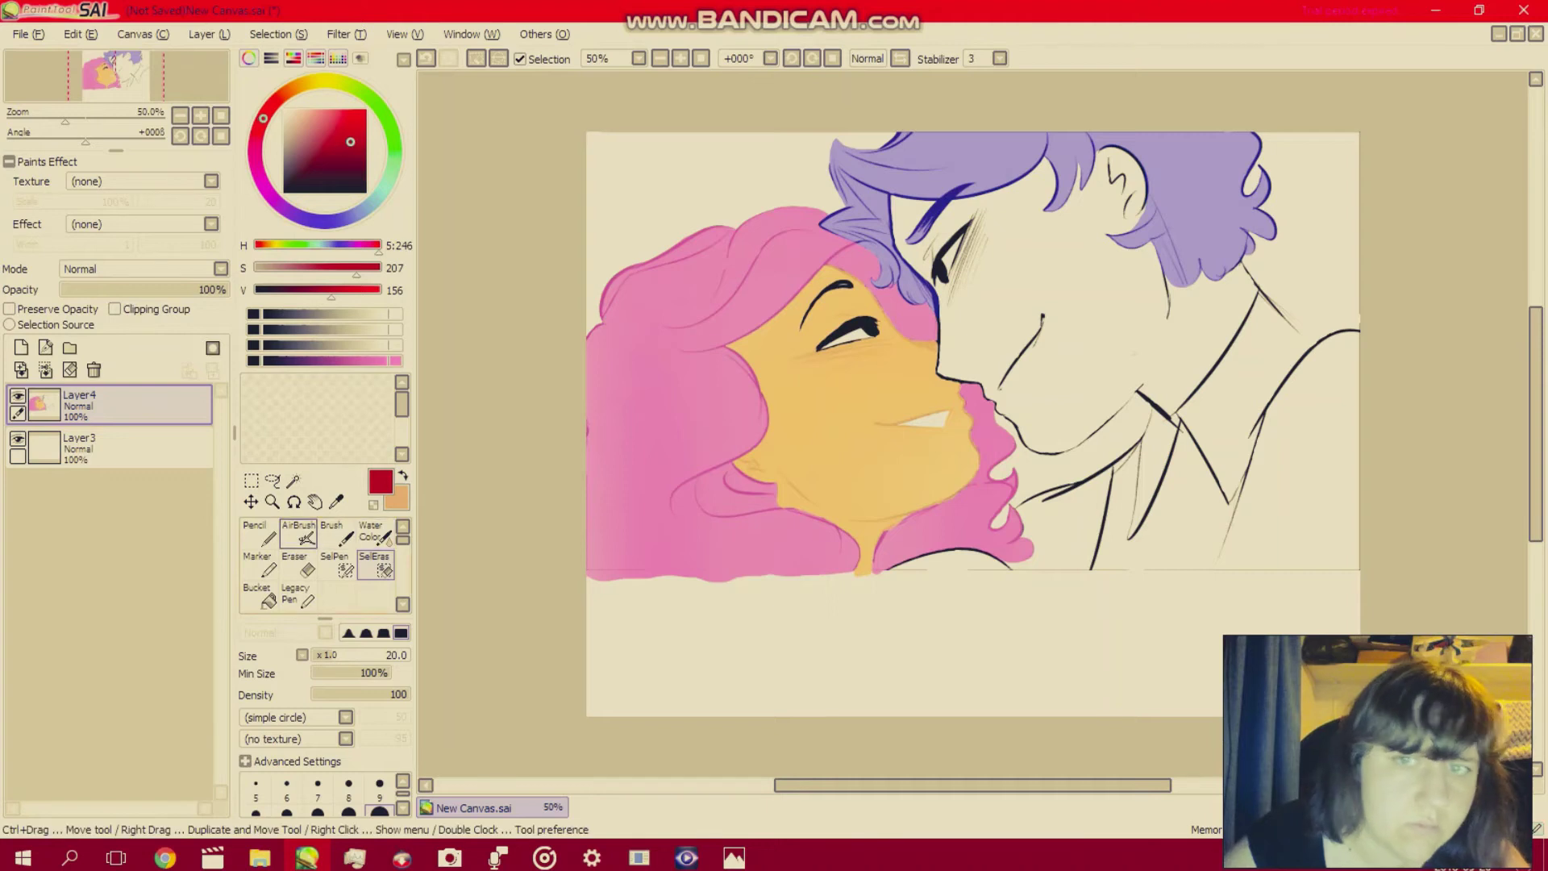
click(299, 533)
mouse_move(880, 154)
mouse_down()
mouse_move(698, 352)
mouse_move(927, 185)
mouse_move(1145, 162)
mouse_move(1153, 185)
mouse_up()
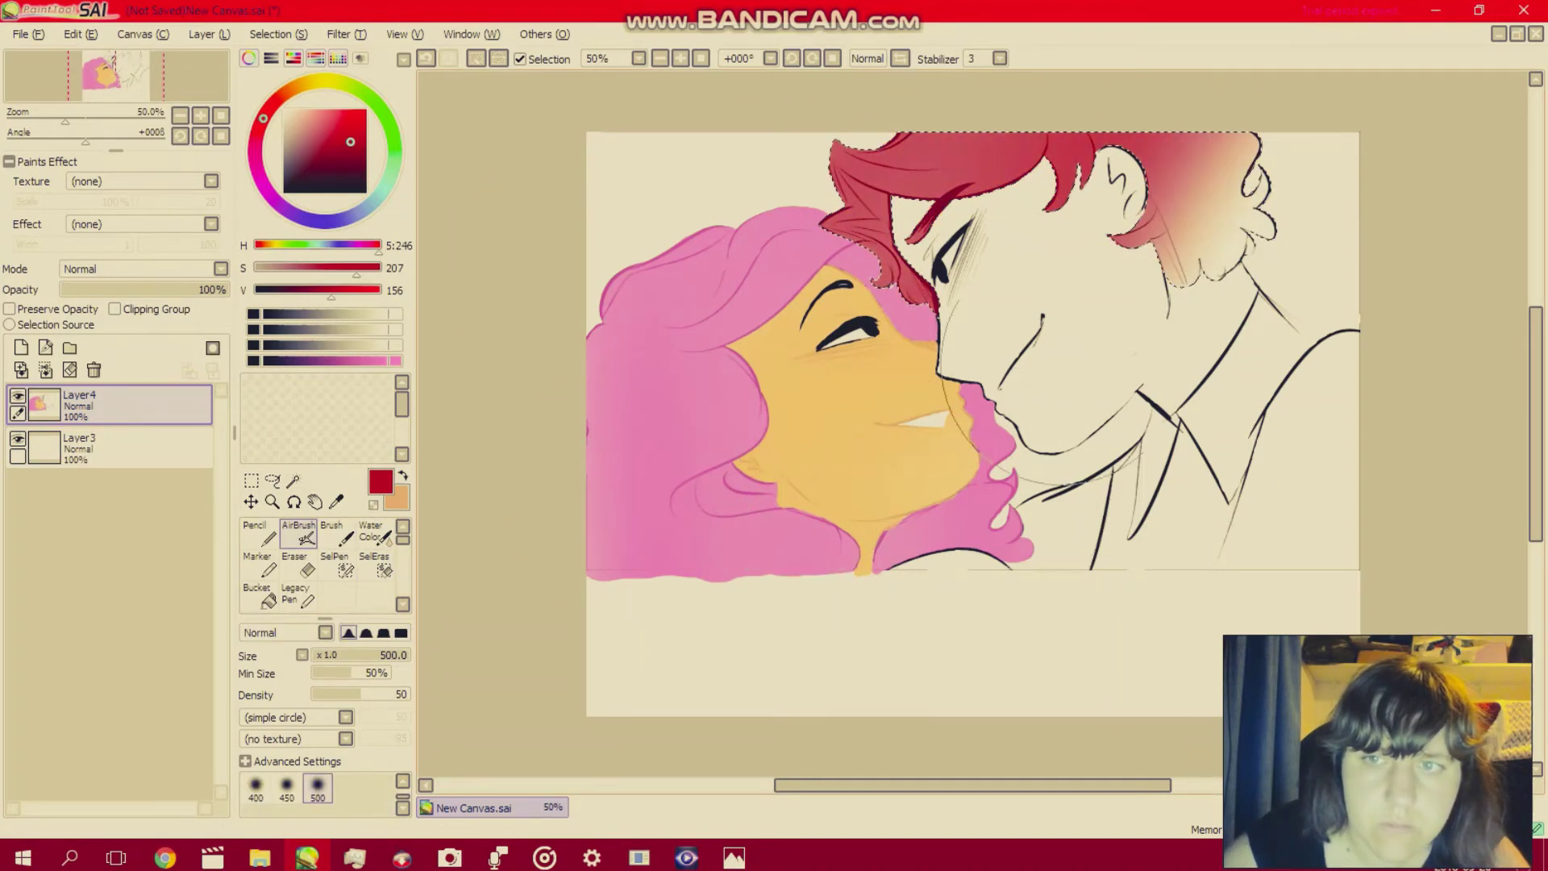
mouse_move(1063, 365)
mouse_down()
mouse_move(1067, 518)
mouse_move(1132, 584)
mouse_move(1125, 631)
mouse_up()
mouse_move(1128, 118)
mouse_down()
mouse_move(887, 177)
mouse_move(967, 161)
mouse_move(895, 274)
mouse_up()
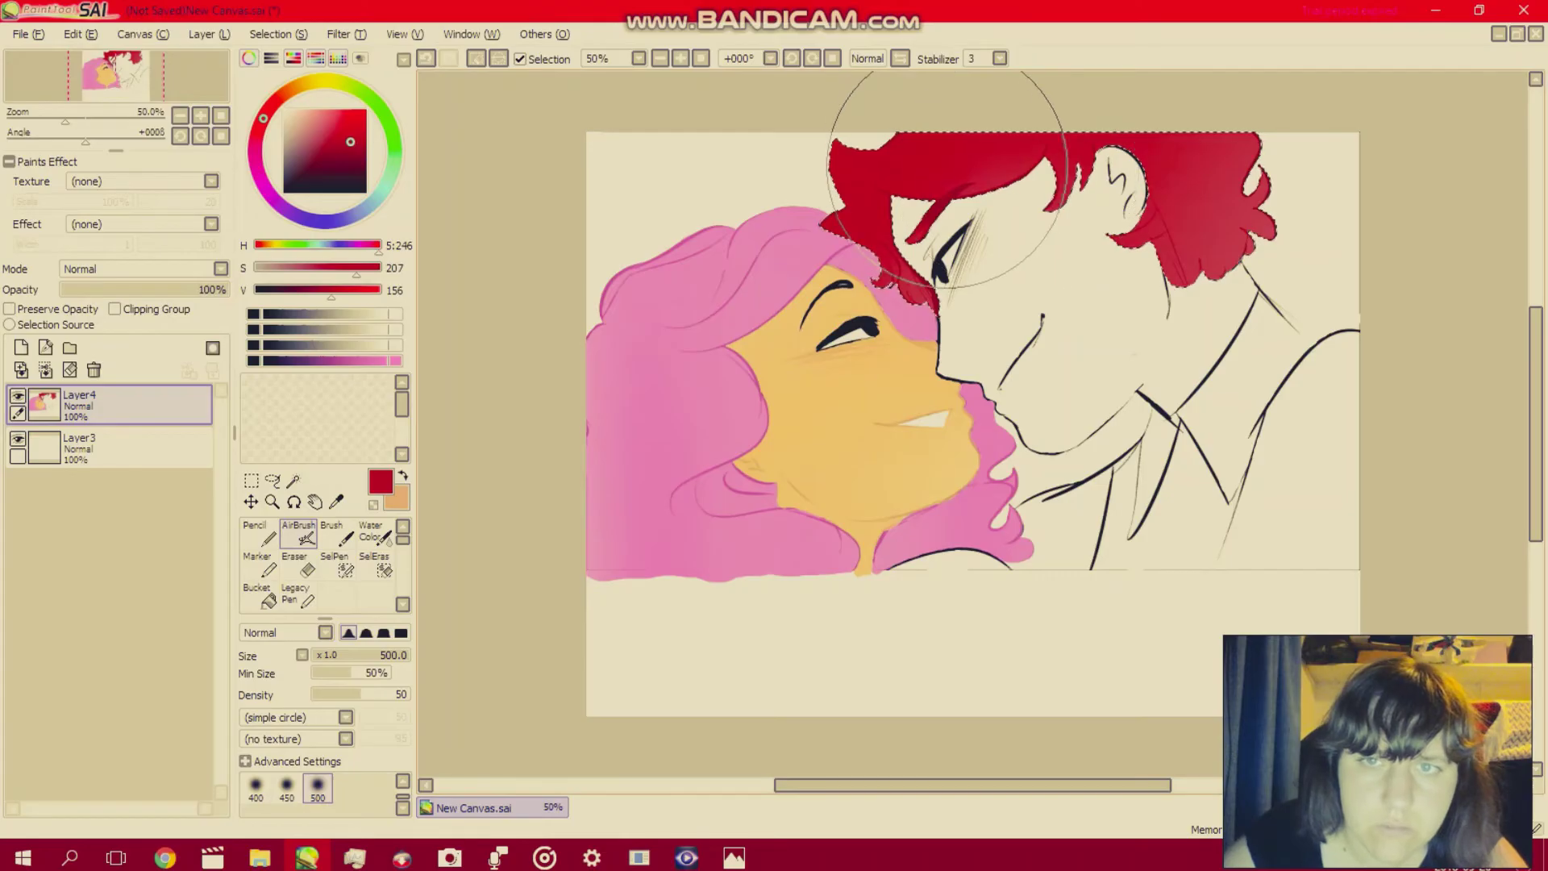
mouse_move(948, 178)
mouse_down()
mouse_move(1173, 159)
mouse_move(1242, 265)
mouse_move(1241, 325)
mouse_move(1264, 65)
mouse_move(1020, 161)
mouse_up()
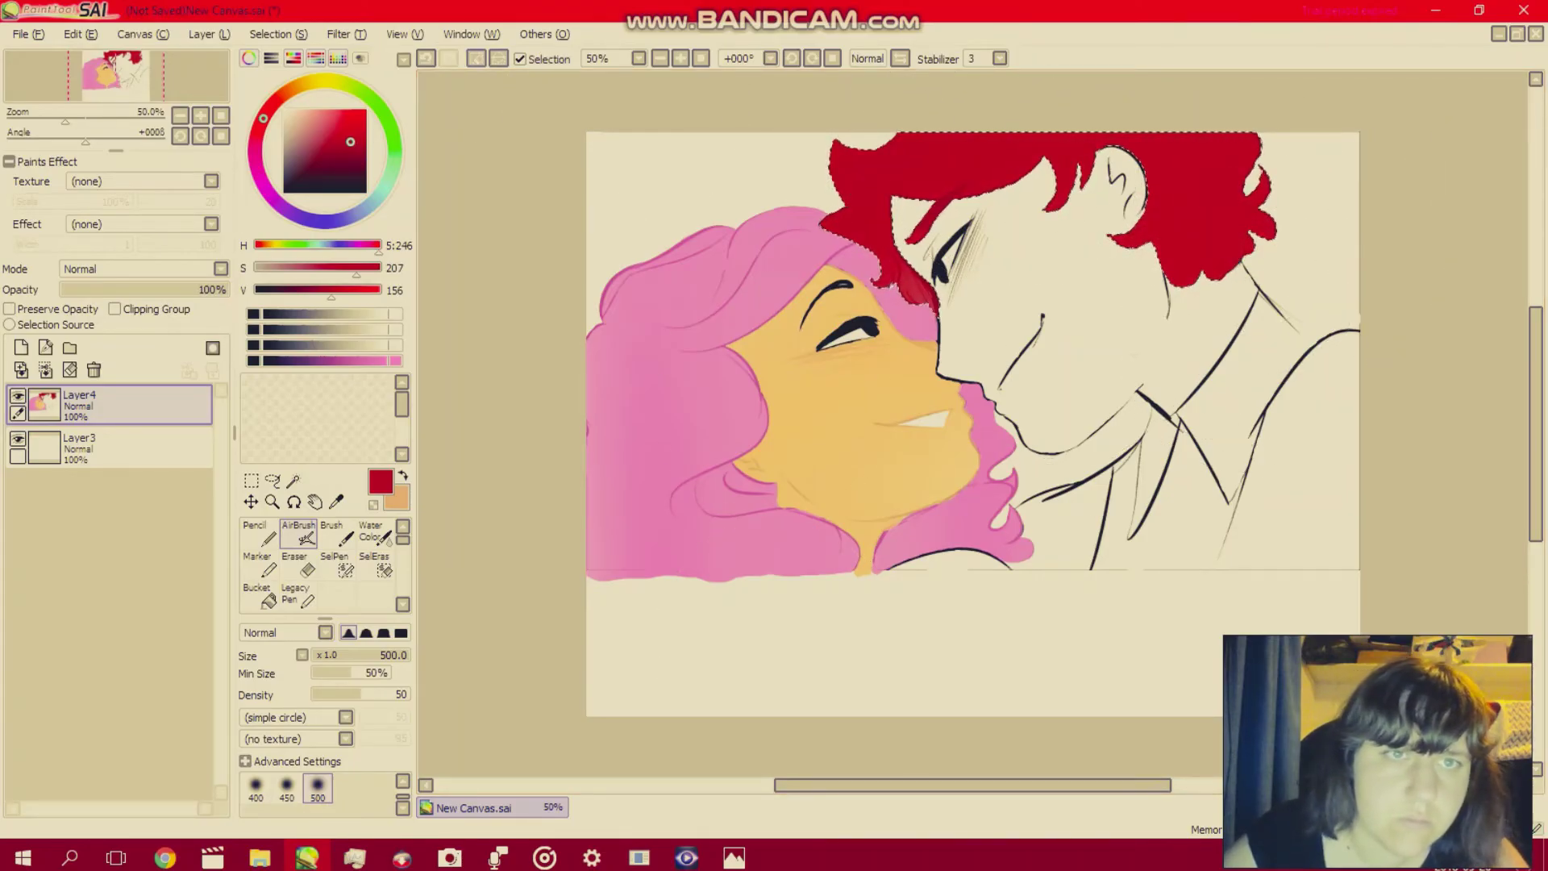
key(ctrl+z)
key(ctrl+z)
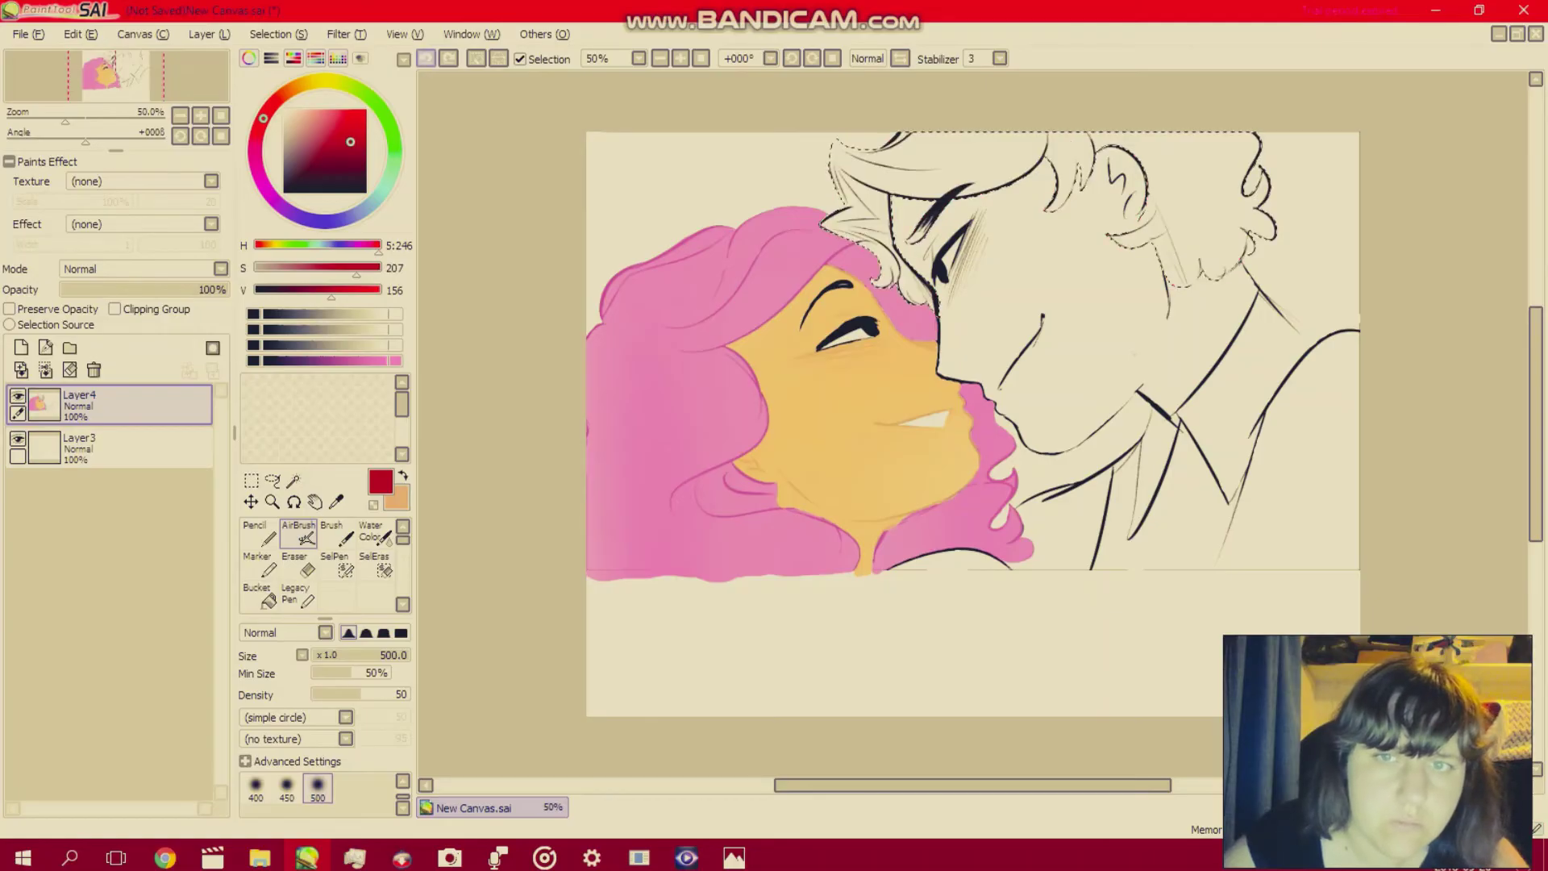
Airbrush the right character's selected hair and eyebrow evenly dark red at size 500 and deselect.
mouse_move(904, 37)
mouse_down()
mouse_move(1008, 56)
mouse_move(1048, 89)
mouse_move(970, 359)
mouse_move(1145, 210)
mouse_move(1209, 202)
mouse_move(1225, 242)
mouse_move(1336, 34)
mouse_move(1347, 277)
mouse_move(1365, 258)
mouse_move(1374, 87)
mouse_up()
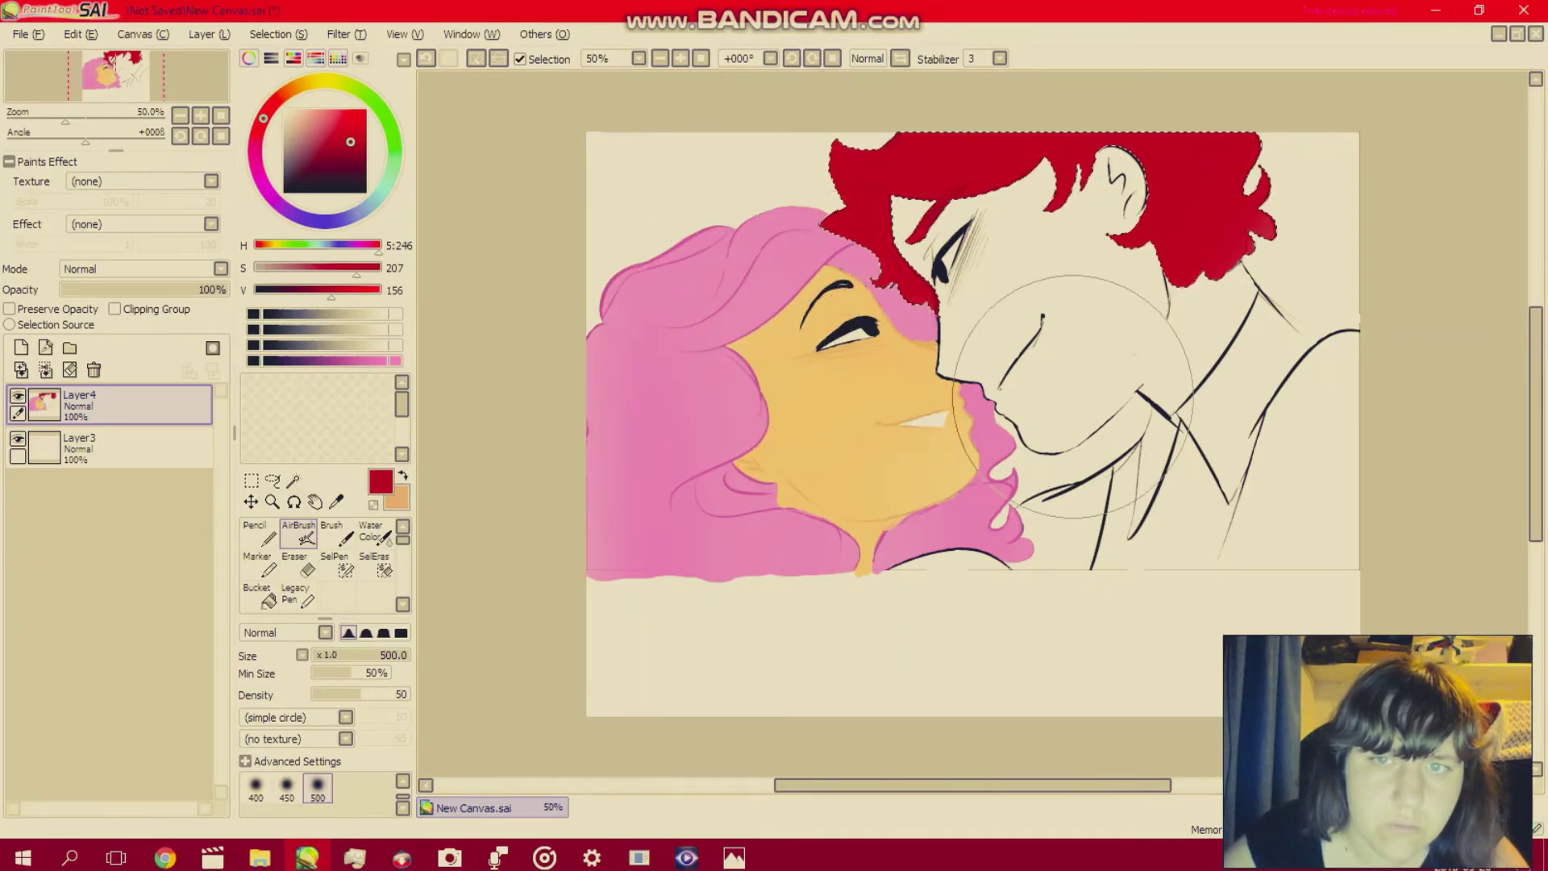
key(ctrl+d)
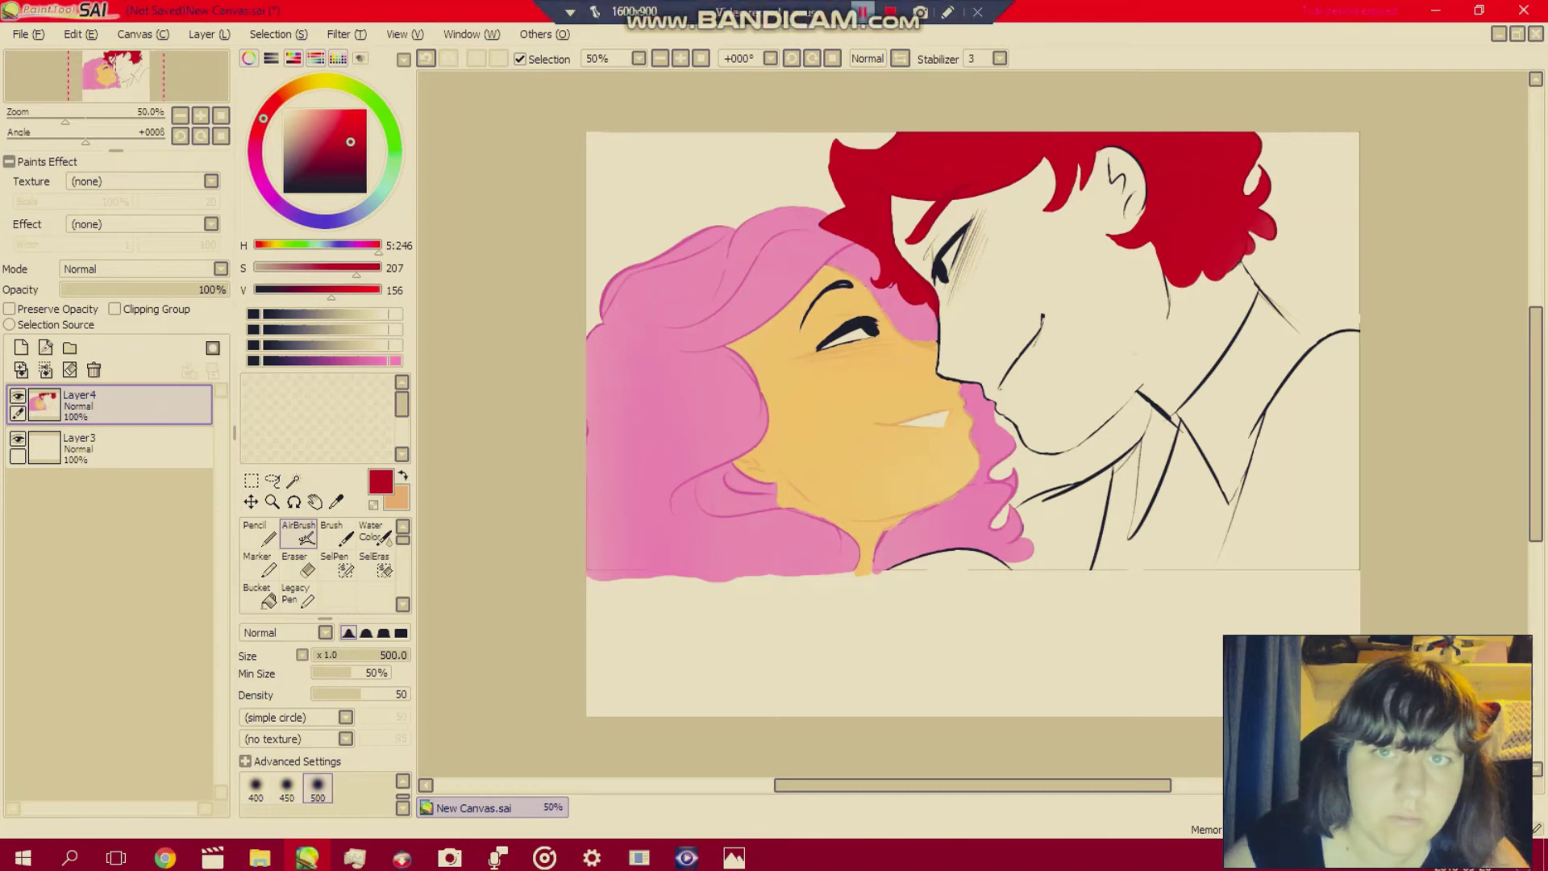
click(862, 12)
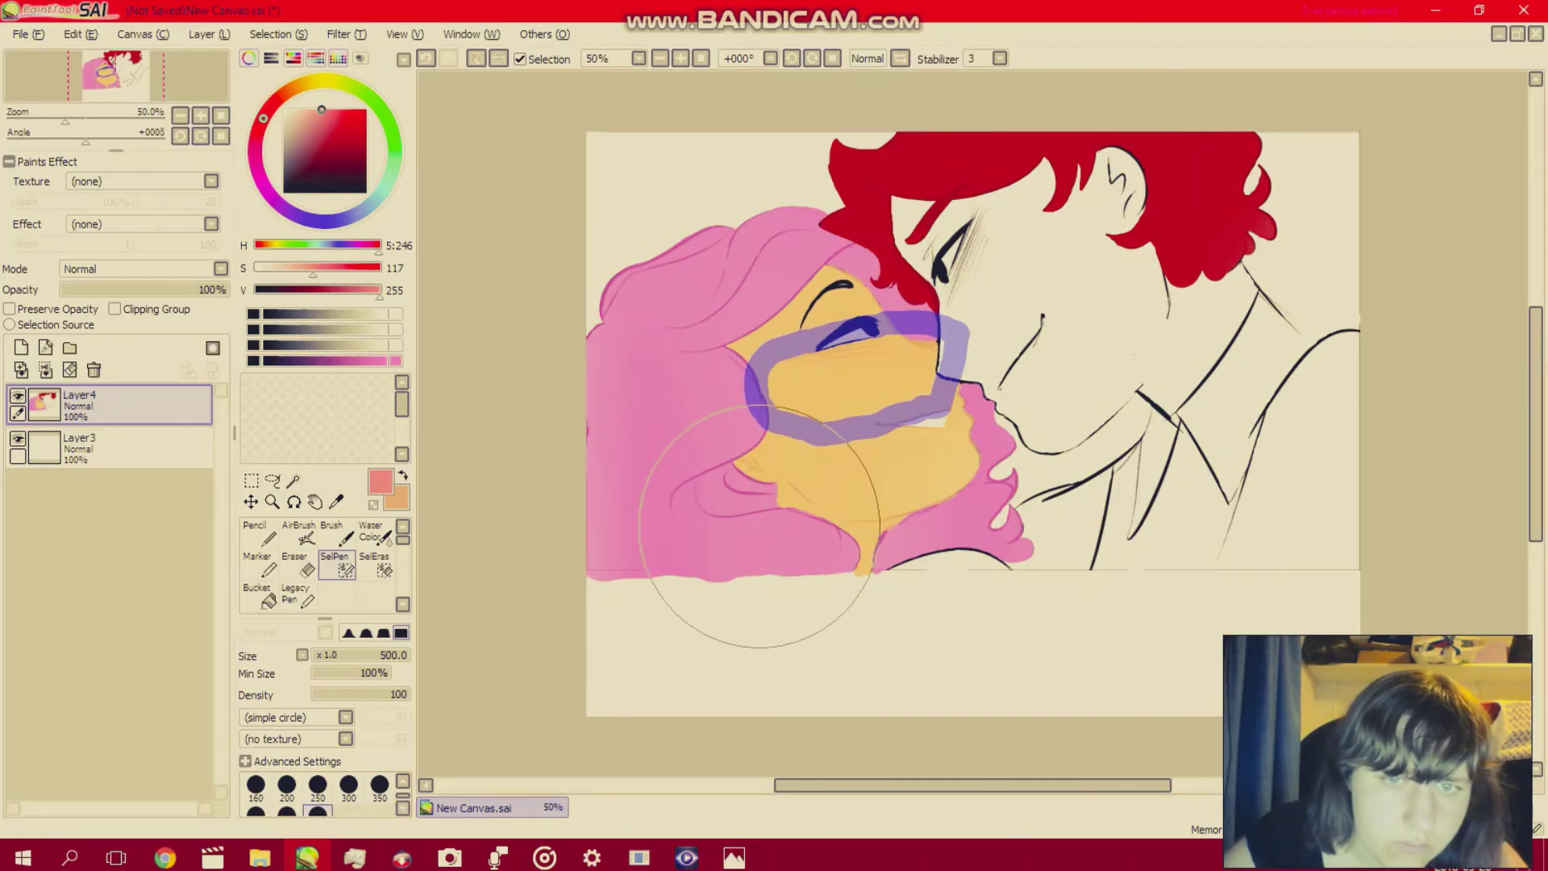
Select everything around the left character's cheek with the selection pen at size 500, and invert the selection.
mouse_move(766, 531)
mouse_down()
mouse_move(925, 532)
mouse_move(1052, 457)
mouse_move(1148, 282)
mouse_move(1044, 246)
mouse_move(1030, 222)
mouse_move(853, 198)
mouse_move(707, 222)
mouse_move(680, 266)
mouse_move(622, 158)
mouse_move(587, 258)
mouse_move(614, 583)
mouse_move(694, 665)
mouse_move(1314, 610)
mouse_move(1366, 359)
mouse_move(1360, 160)
mouse_move(1159, 169)
mouse_move(1210, 212)
mouse_move(1243, 526)
mouse_move(1184, 582)
mouse_move(1116, 563)
mouse_move(965, 598)
mouse_move(773, 605)
mouse_move(660, 464)
mouse_move(646, 429)
mouse_up()
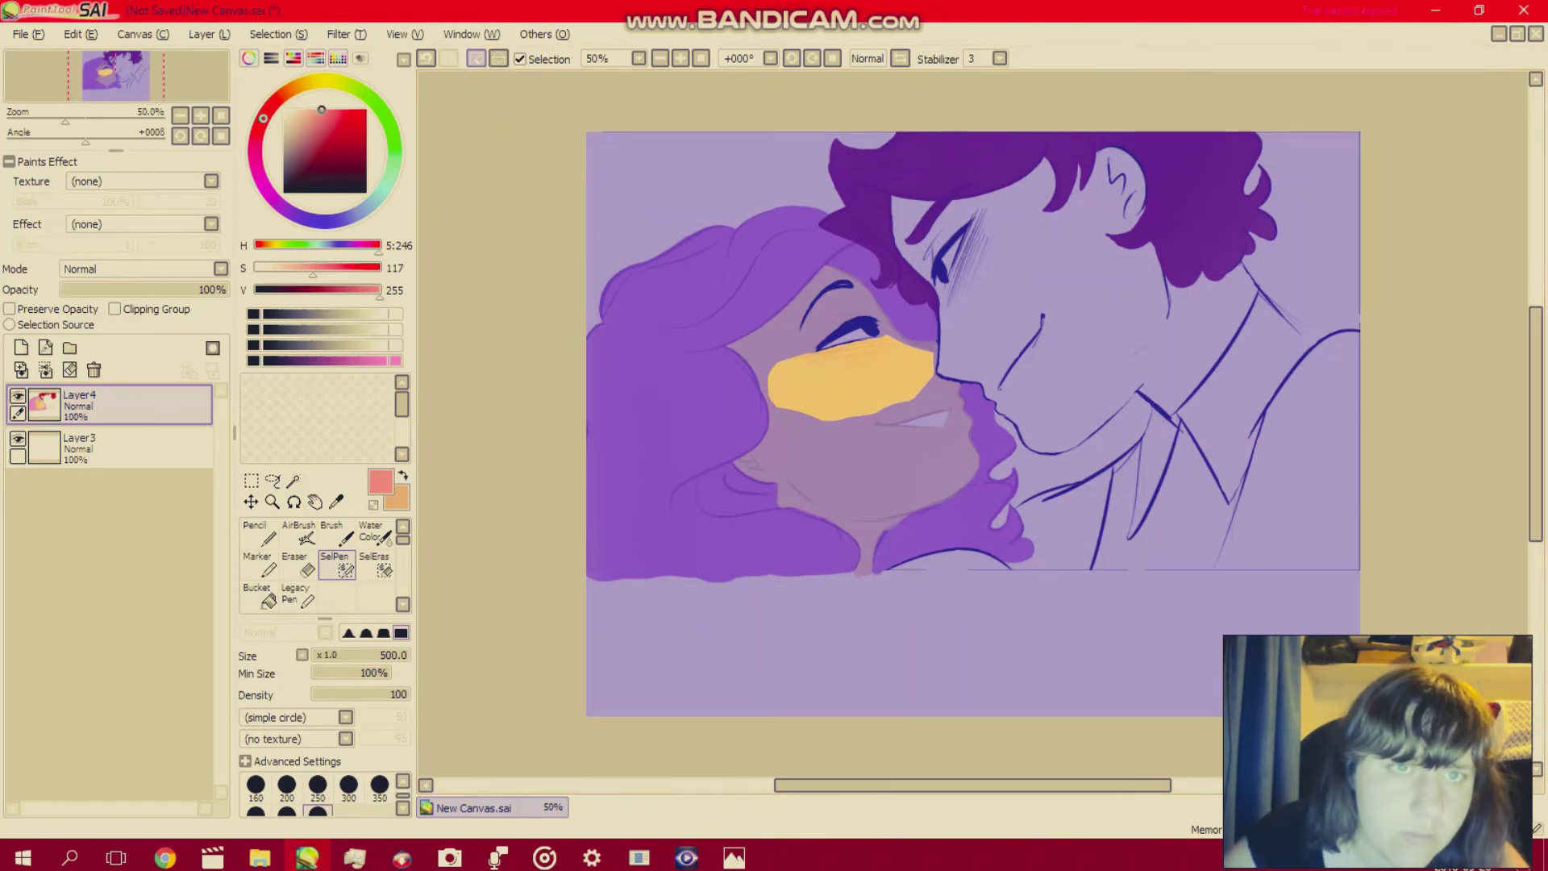
click(499, 58)
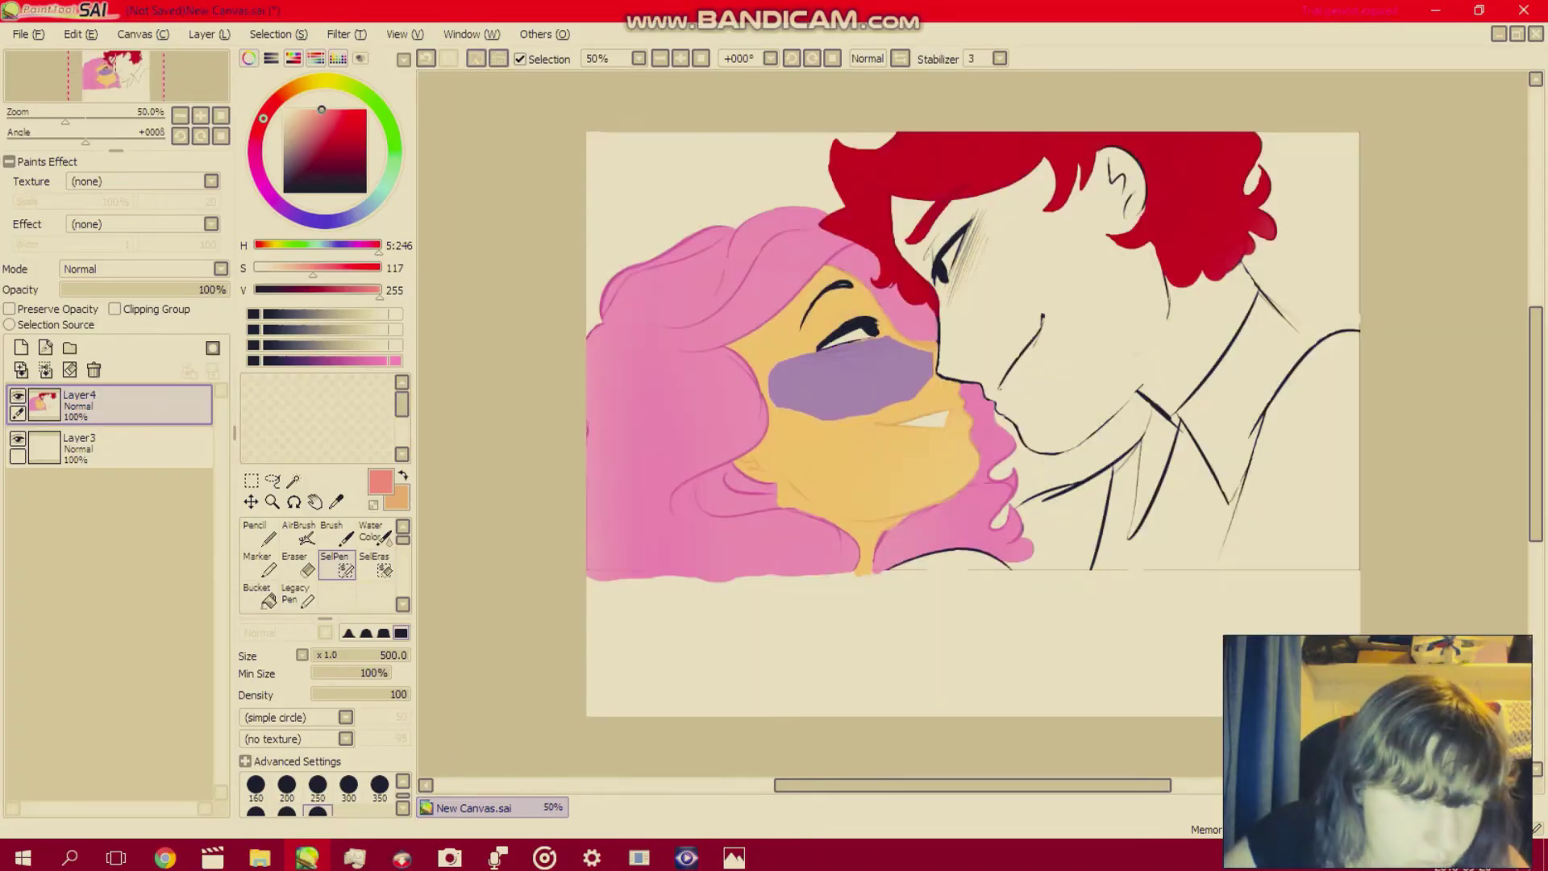
Try a soft light red blush across the selected cheek with the AirBrush at size 100.
click(300, 536)
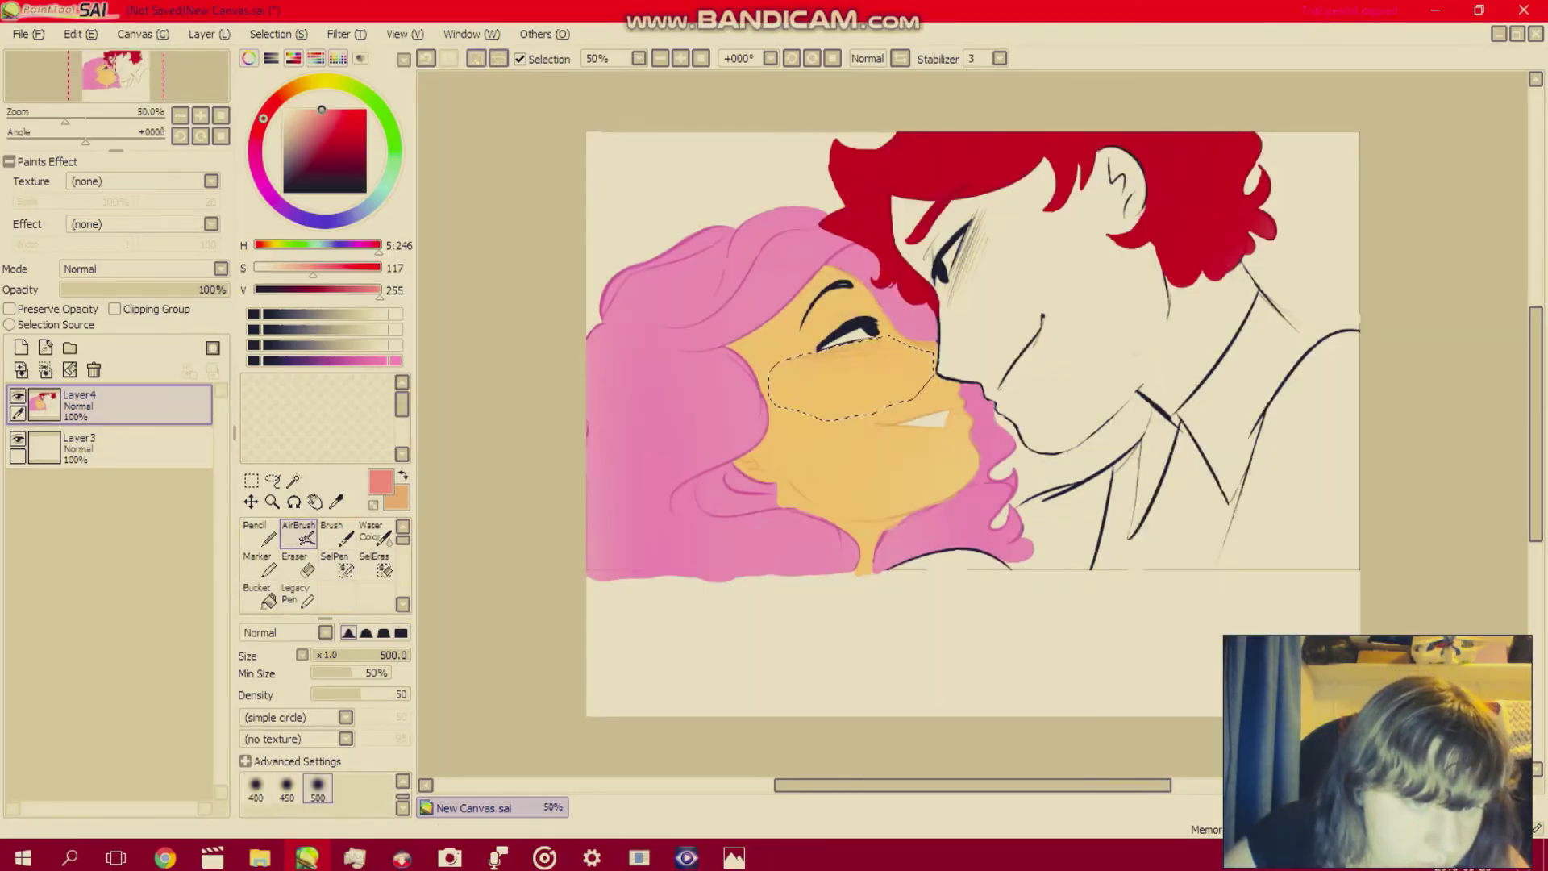
scroll(323, 795, up, 2)
click(257, 789)
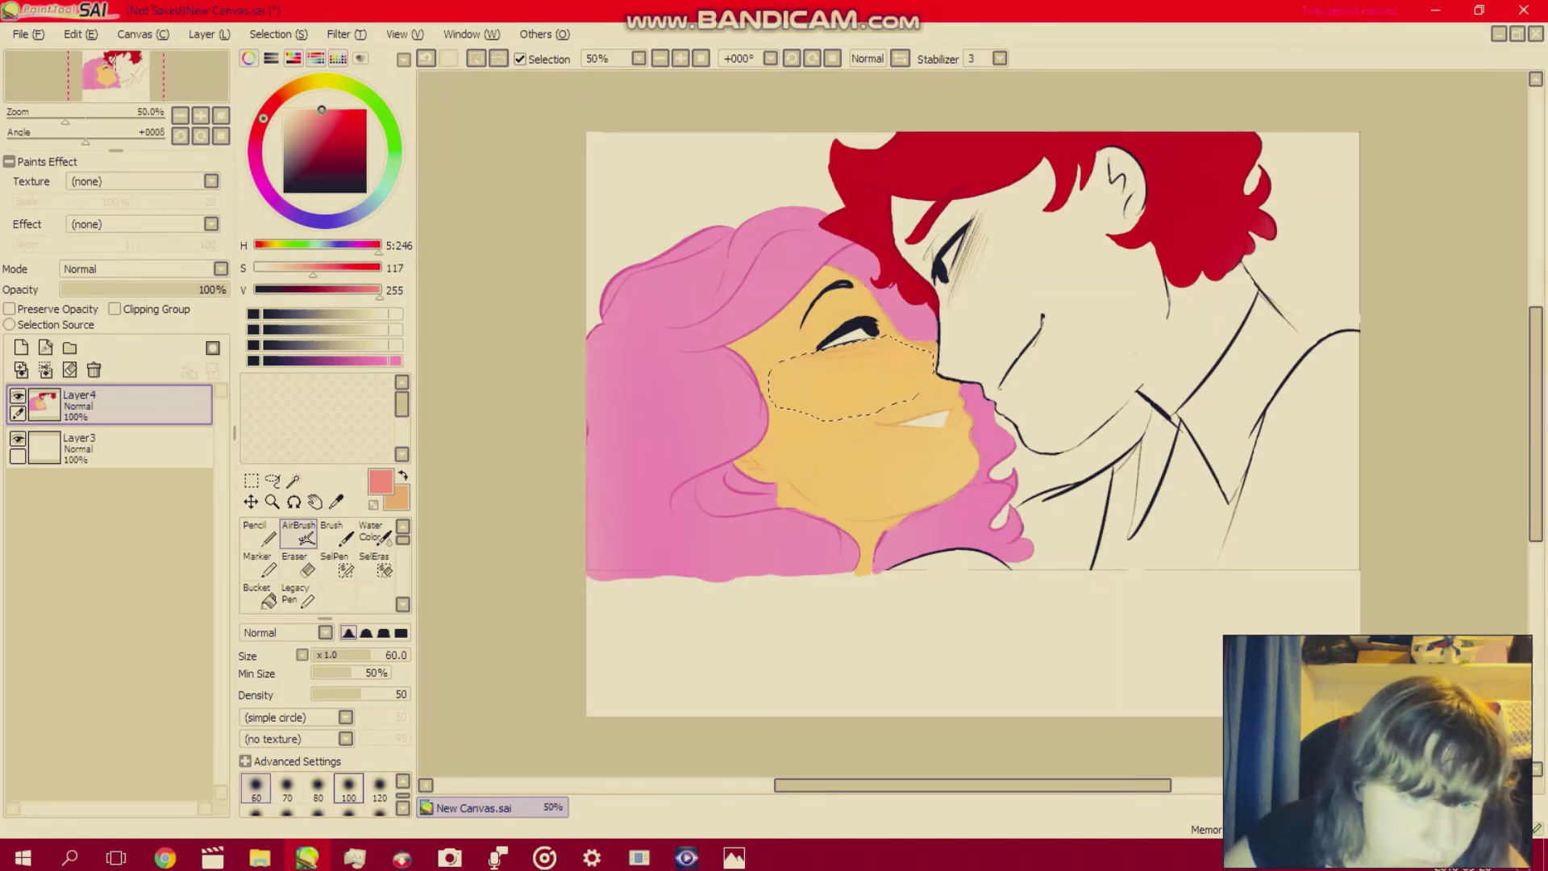
click(348, 786)
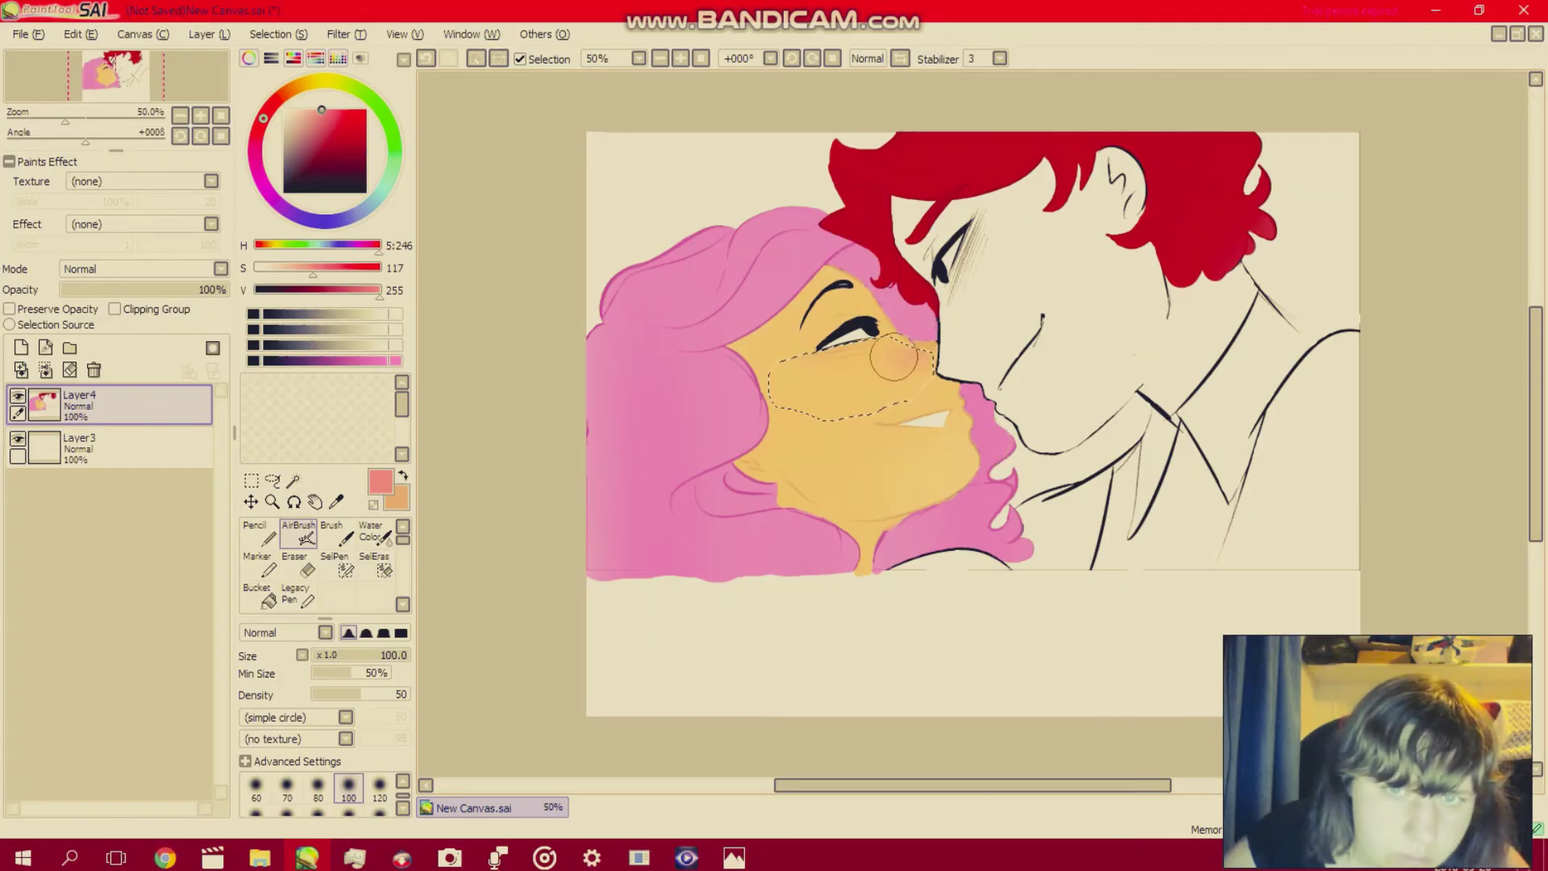
drag(893, 357, 759, 379)
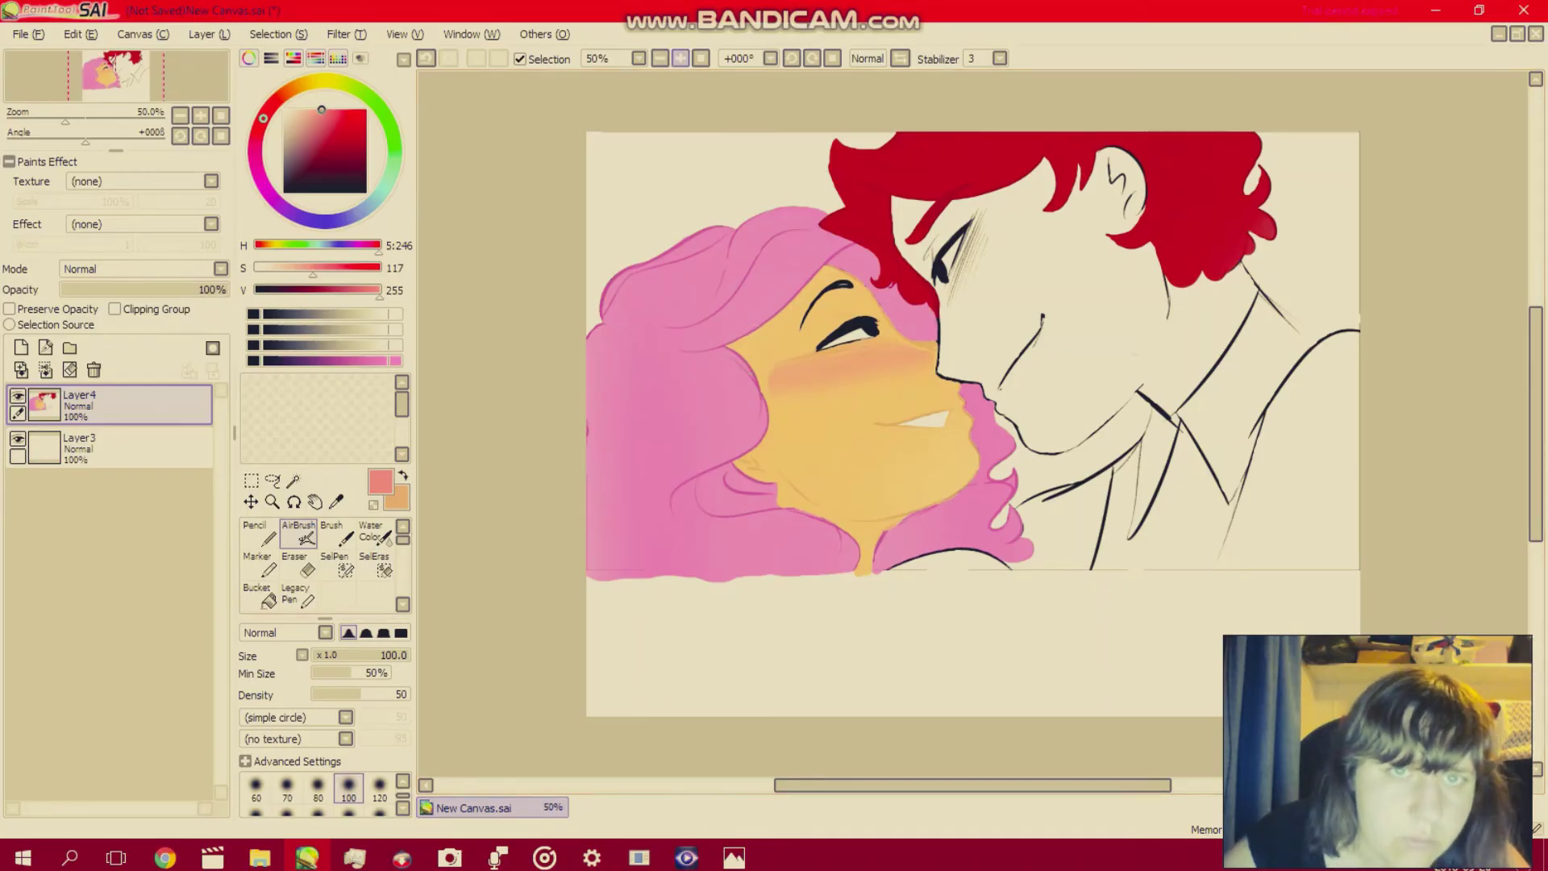
Undo back to the selection surrounding the cheek, and airbrush light red diagonal strokes across the canvas at size 100.
key(ctrl+z)
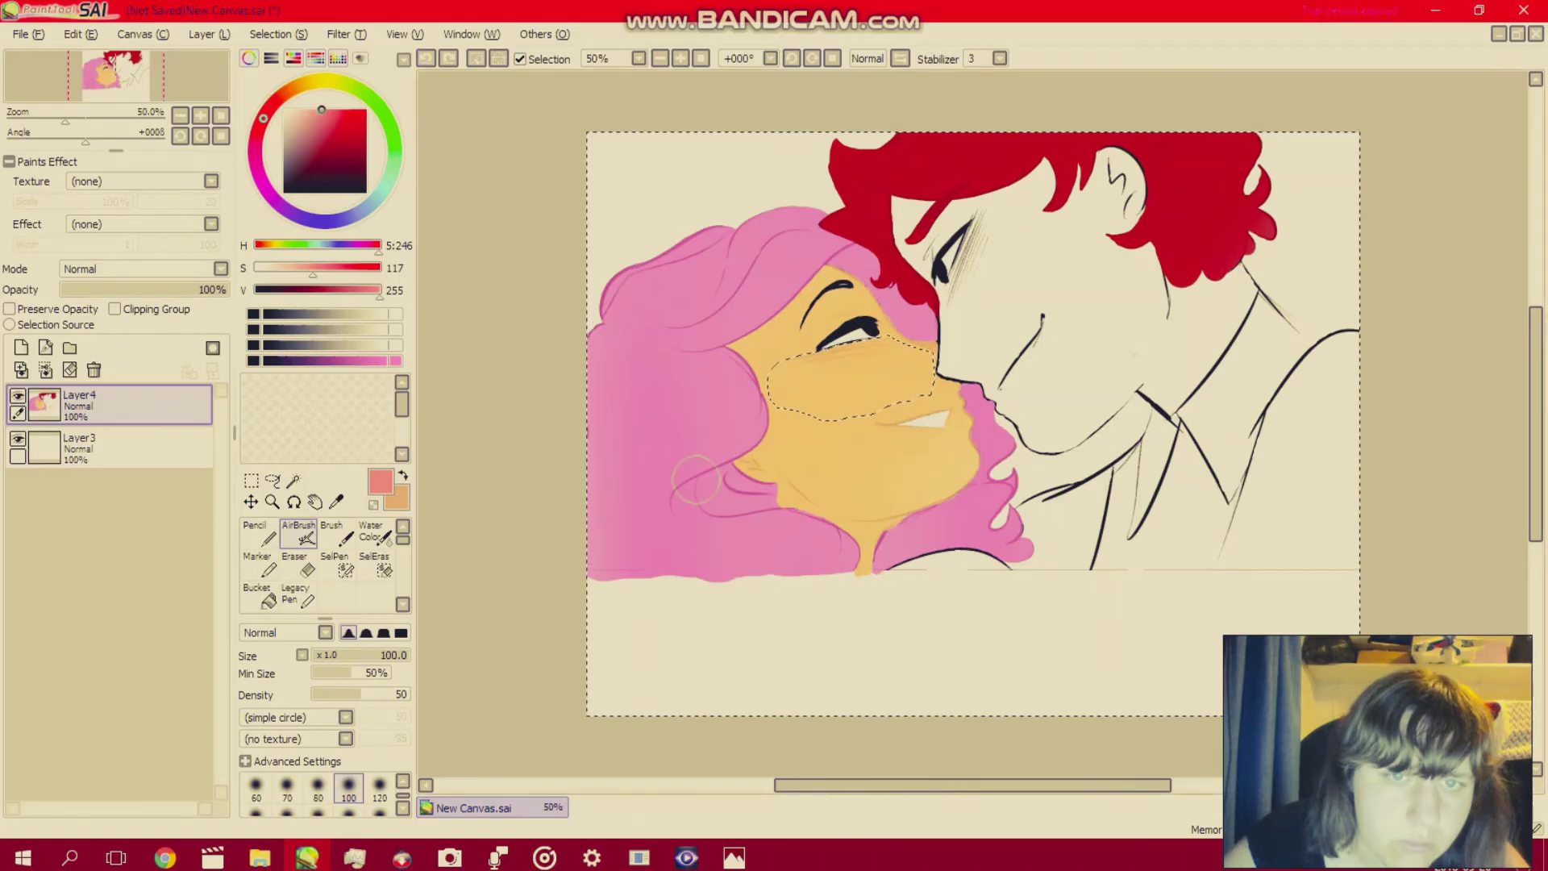
mouse_move(732, 347)
mouse_down()
mouse_move(624, 709)
mouse_move(811, 139)
mouse_move(671, 710)
mouse_move(1032, 141)
mouse_move(1193, 149)
mouse_move(1048, 709)
mouse_up()
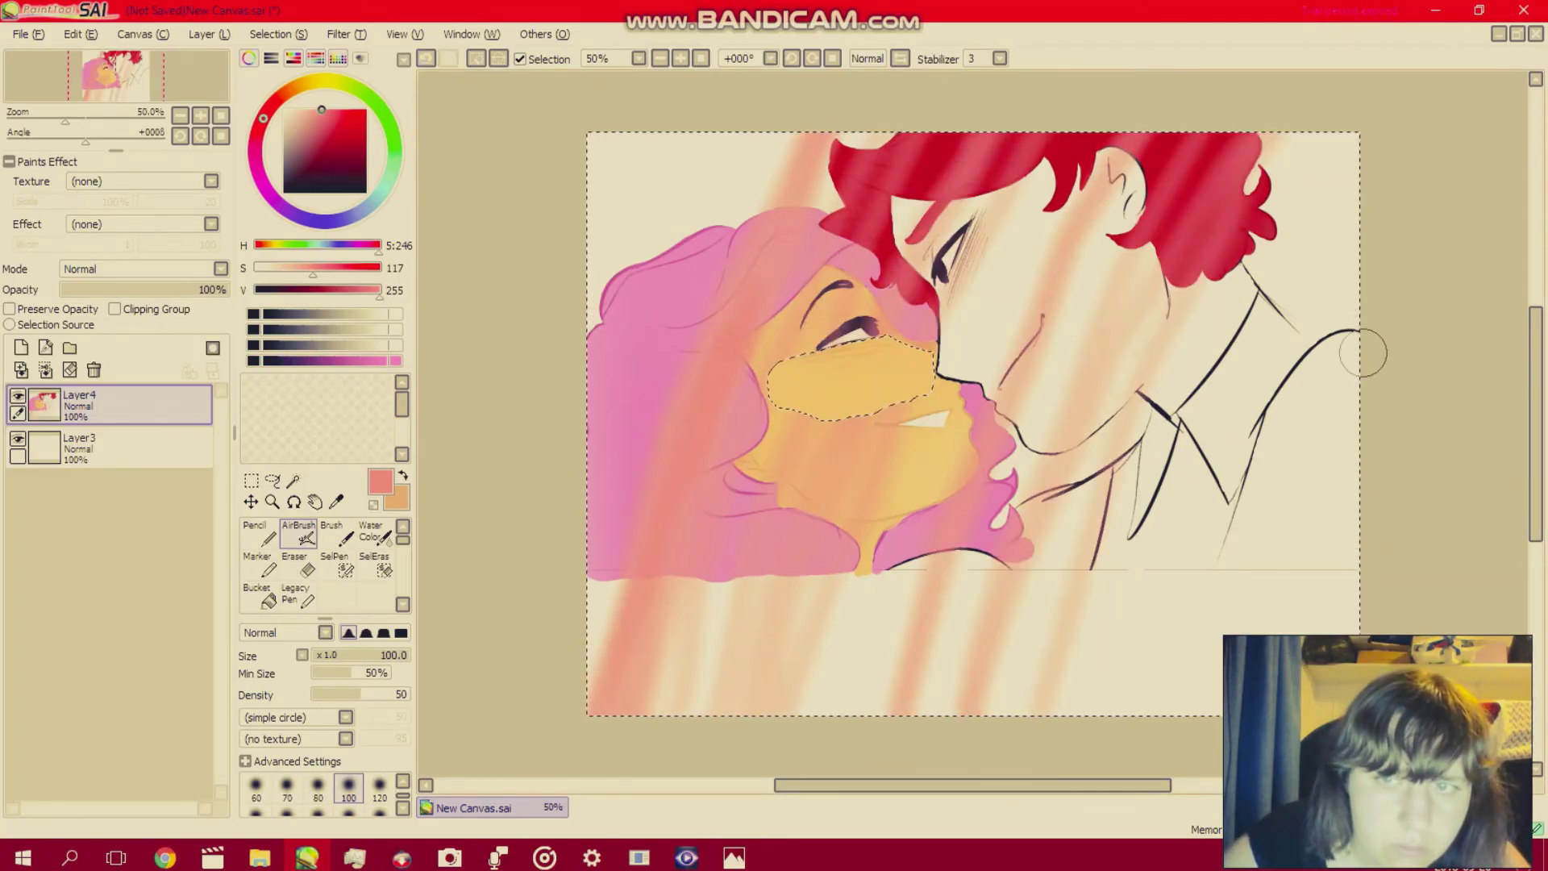
Extend the light red diagonal airbrush strokes to the canvas's right edge, and undo all of these strokes.
mouse_move(1363, 353)
mouse_down()
mouse_move(1177, 137)
mouse_move(1339, 637)
mouse_up()
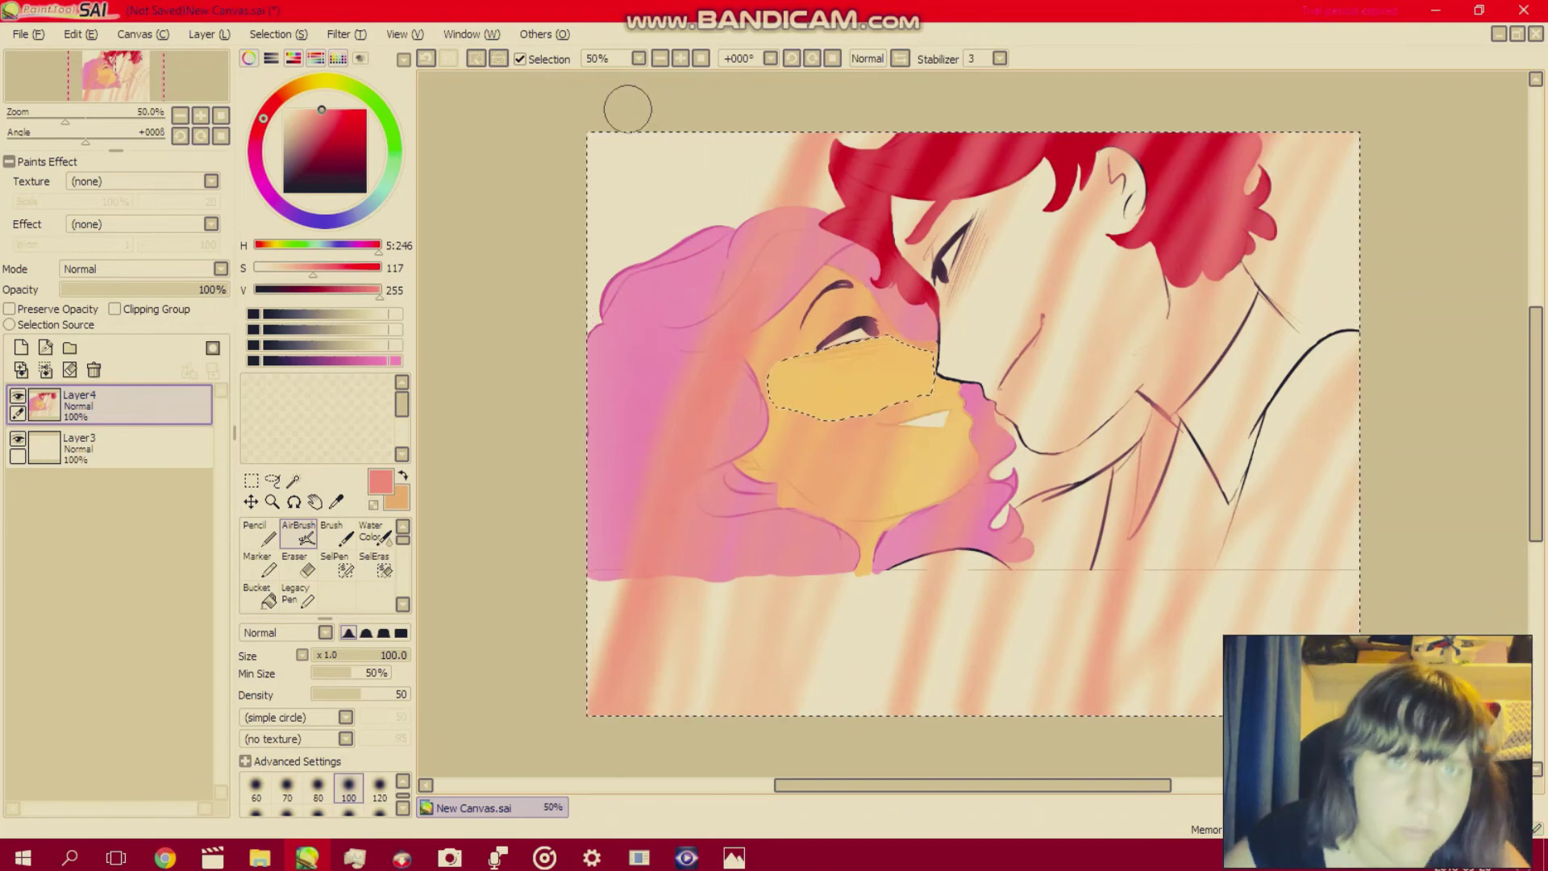
key(ctrl+z)
key(ctrl+z)
key(ctrl+z)
key(ctrl+z)
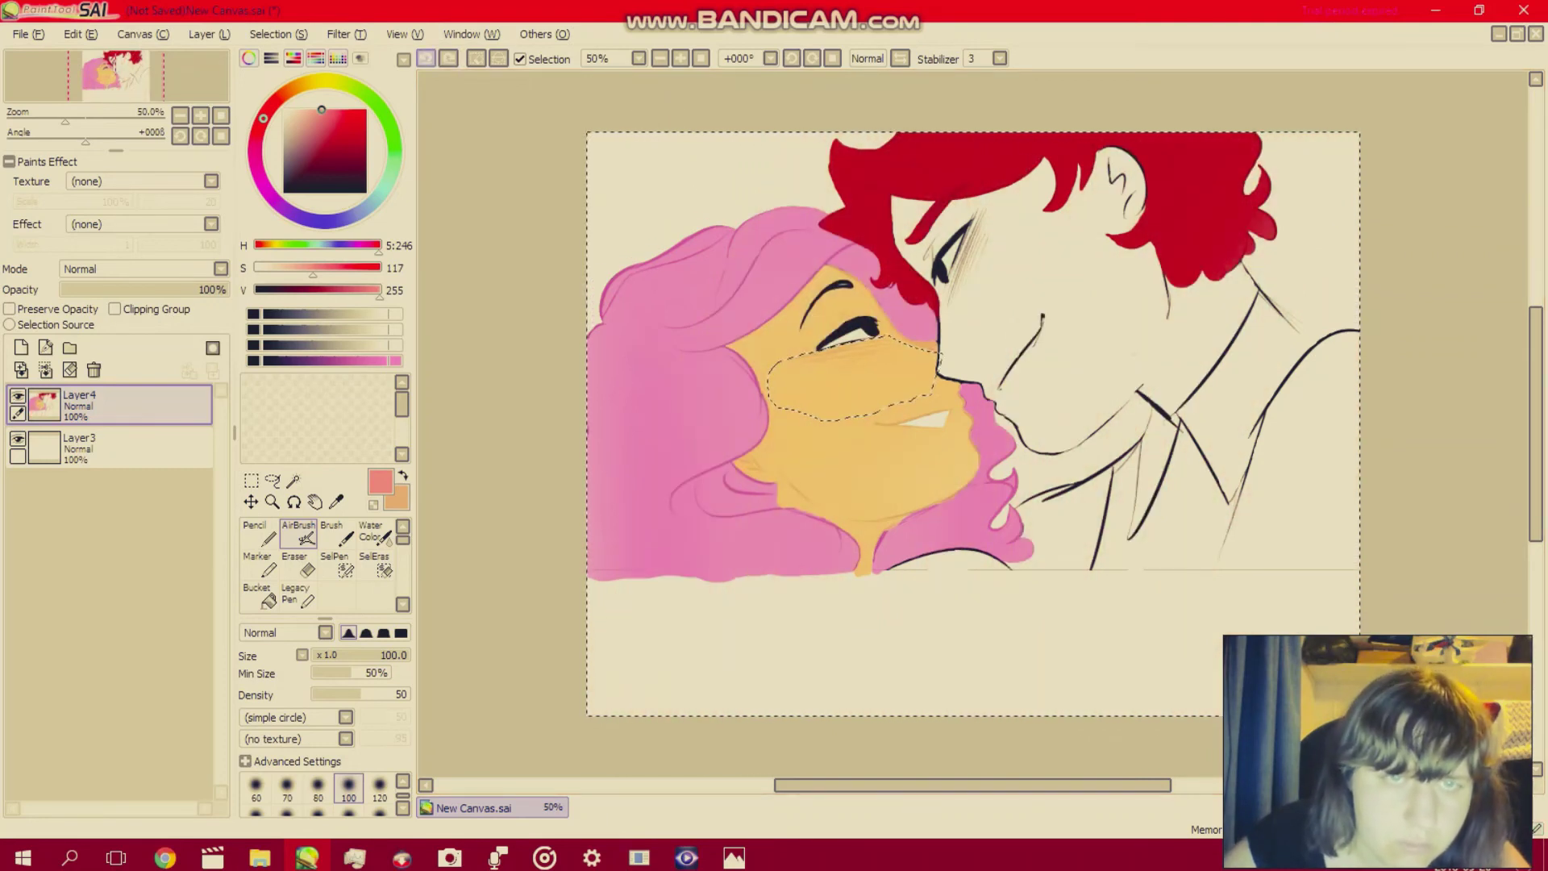
Try light red airbrushing over the face around the unselected cheek, and a thick pure red ring around it with the Pencil at size 120.
mouse_move(726, 318)
mouse_down()
mouse_move(790, 439)
mouse_move(798, 298)
mouse_move(845, 381)
mouse_move(899, 413)
mouse_up()
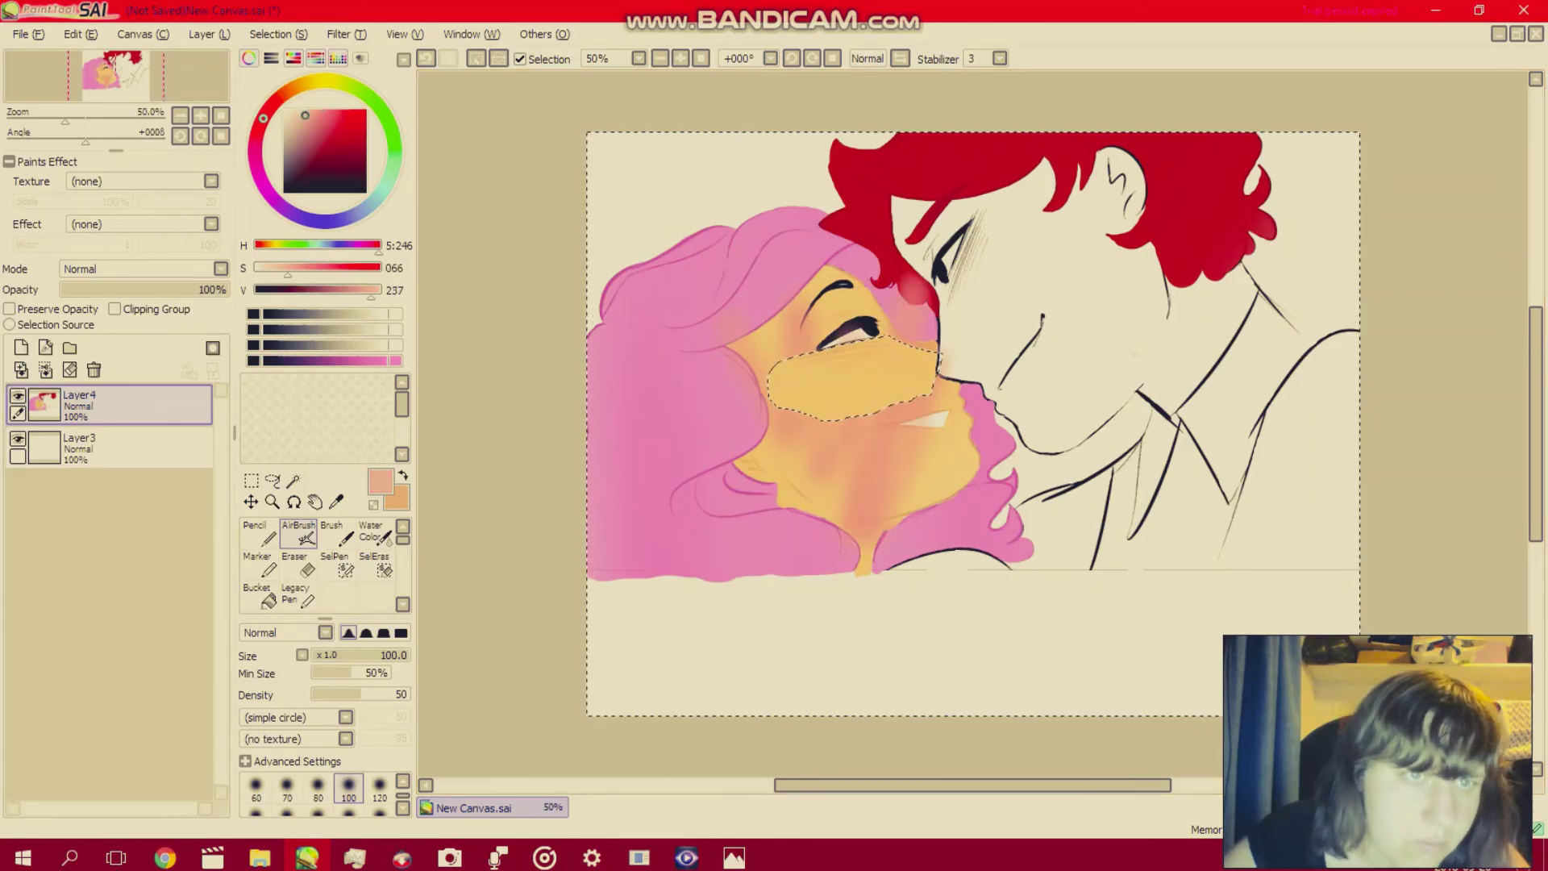
drag(312, 269, 379, 268)
click(259, 533)
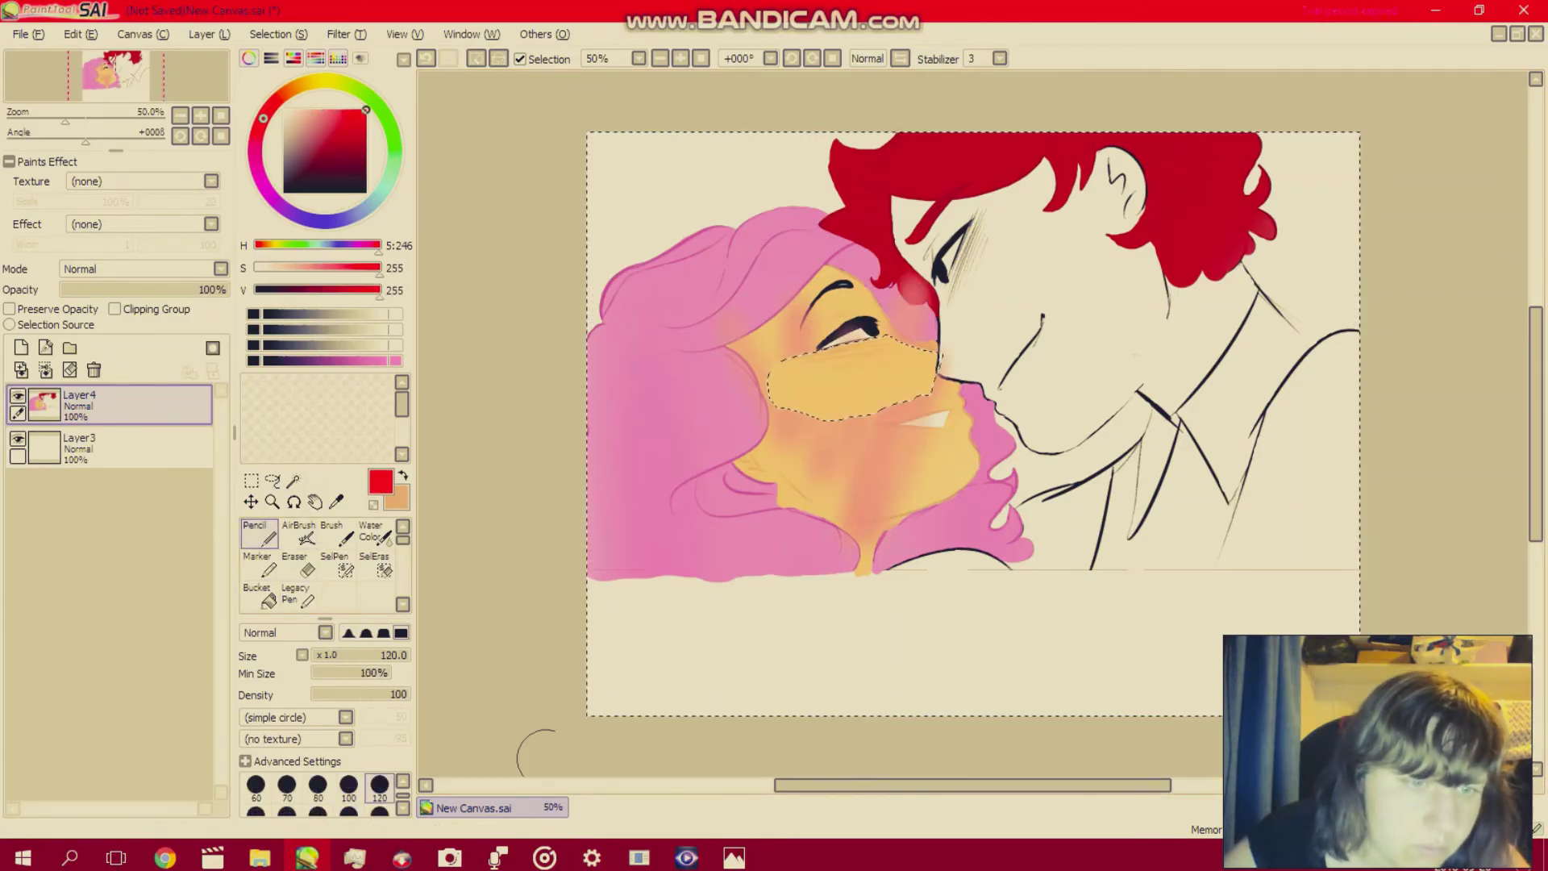
click(534, 784)
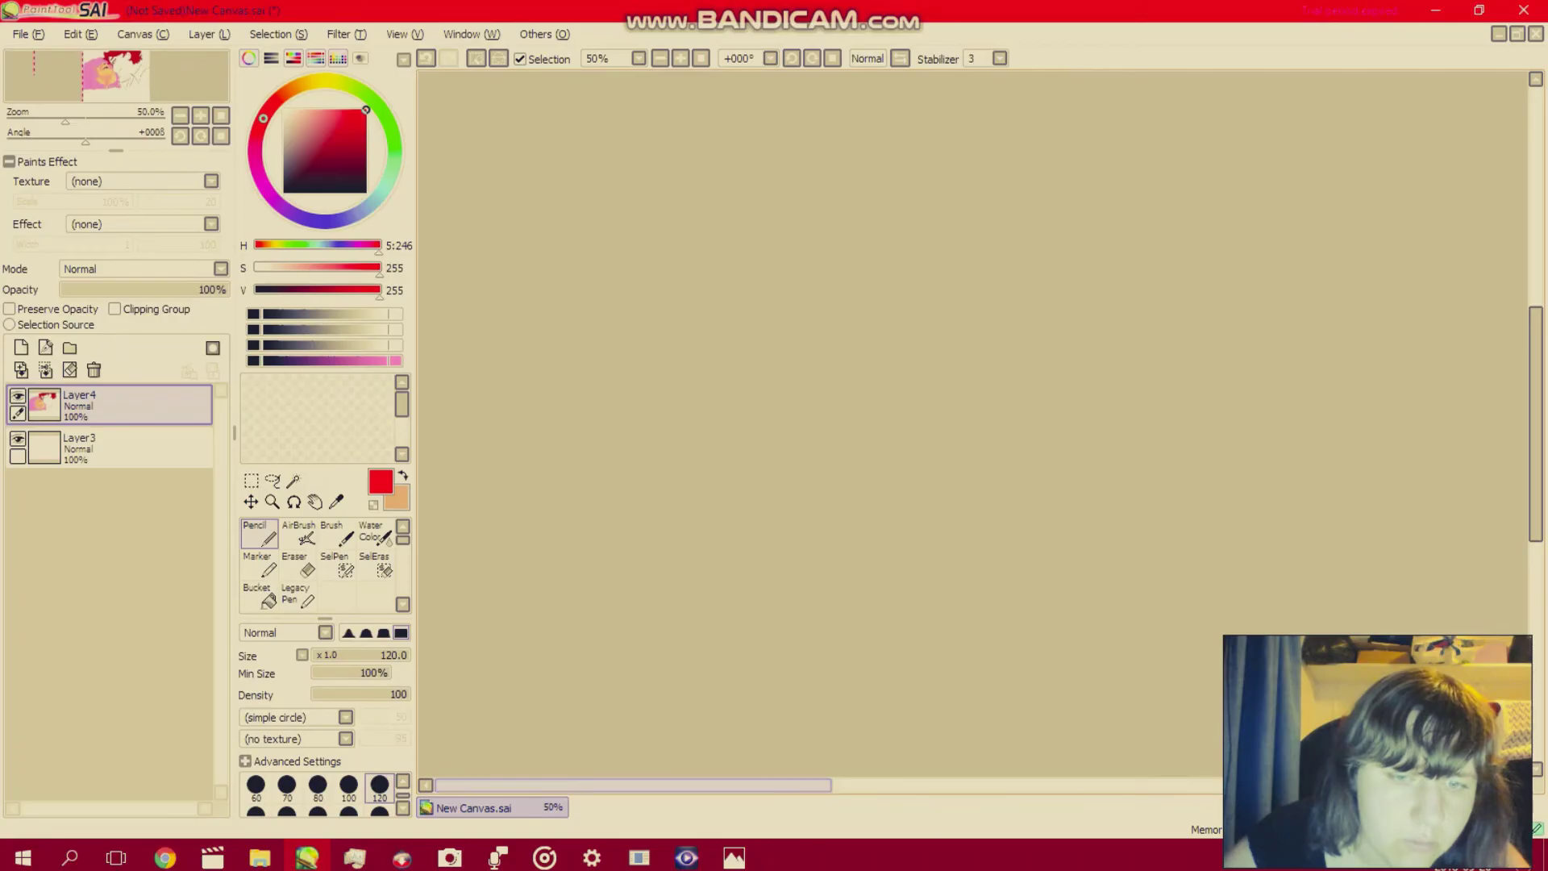
scroll(886, 403, right, 5)
mouse_move(768, 354)
mouse_down()
mouse_move(706, 370)
mouse_move(708, 419)
mouse_move(824, 403)
mouse_move(854, 354)
mouse_move(788, 332)
mouse_up()
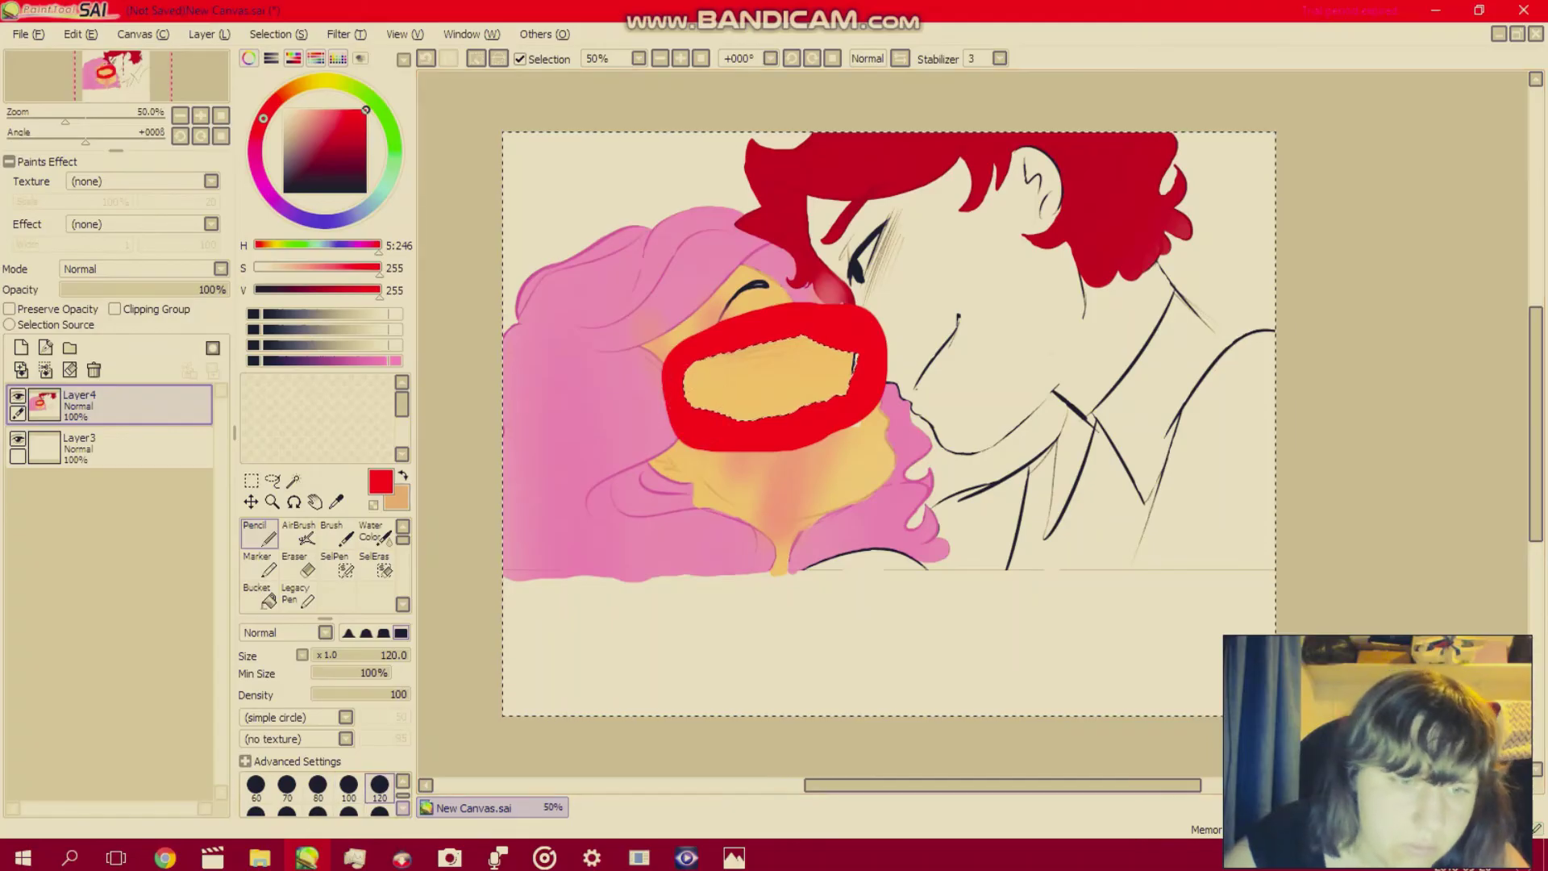
click(403, 808)
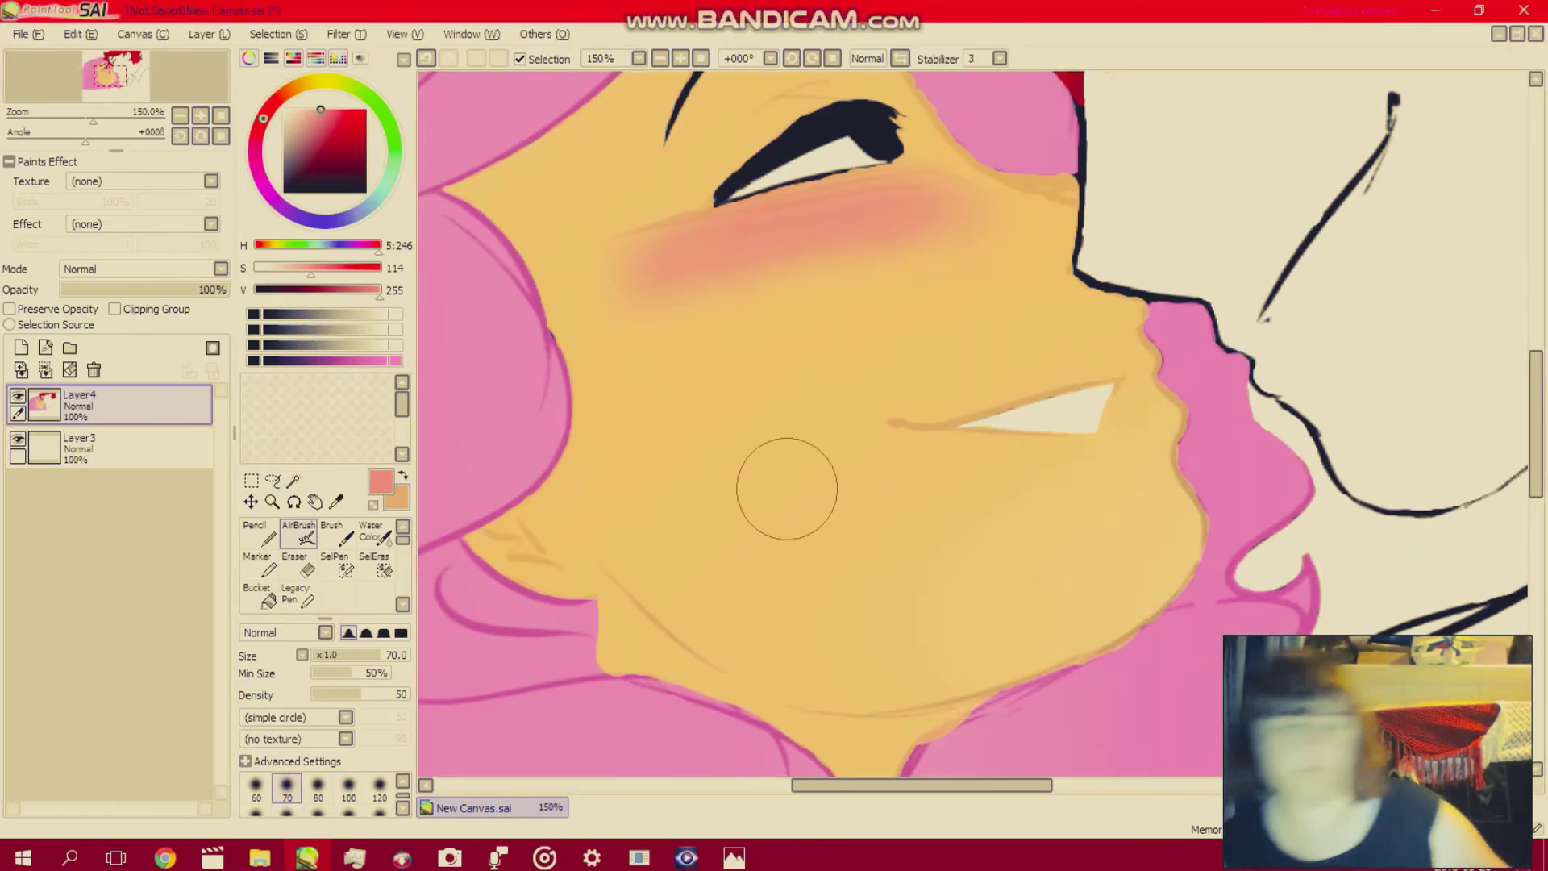
Choose a dark golden yellow and set the AirBrush to size 500 for the right character's selected skin.
click(862, 12)
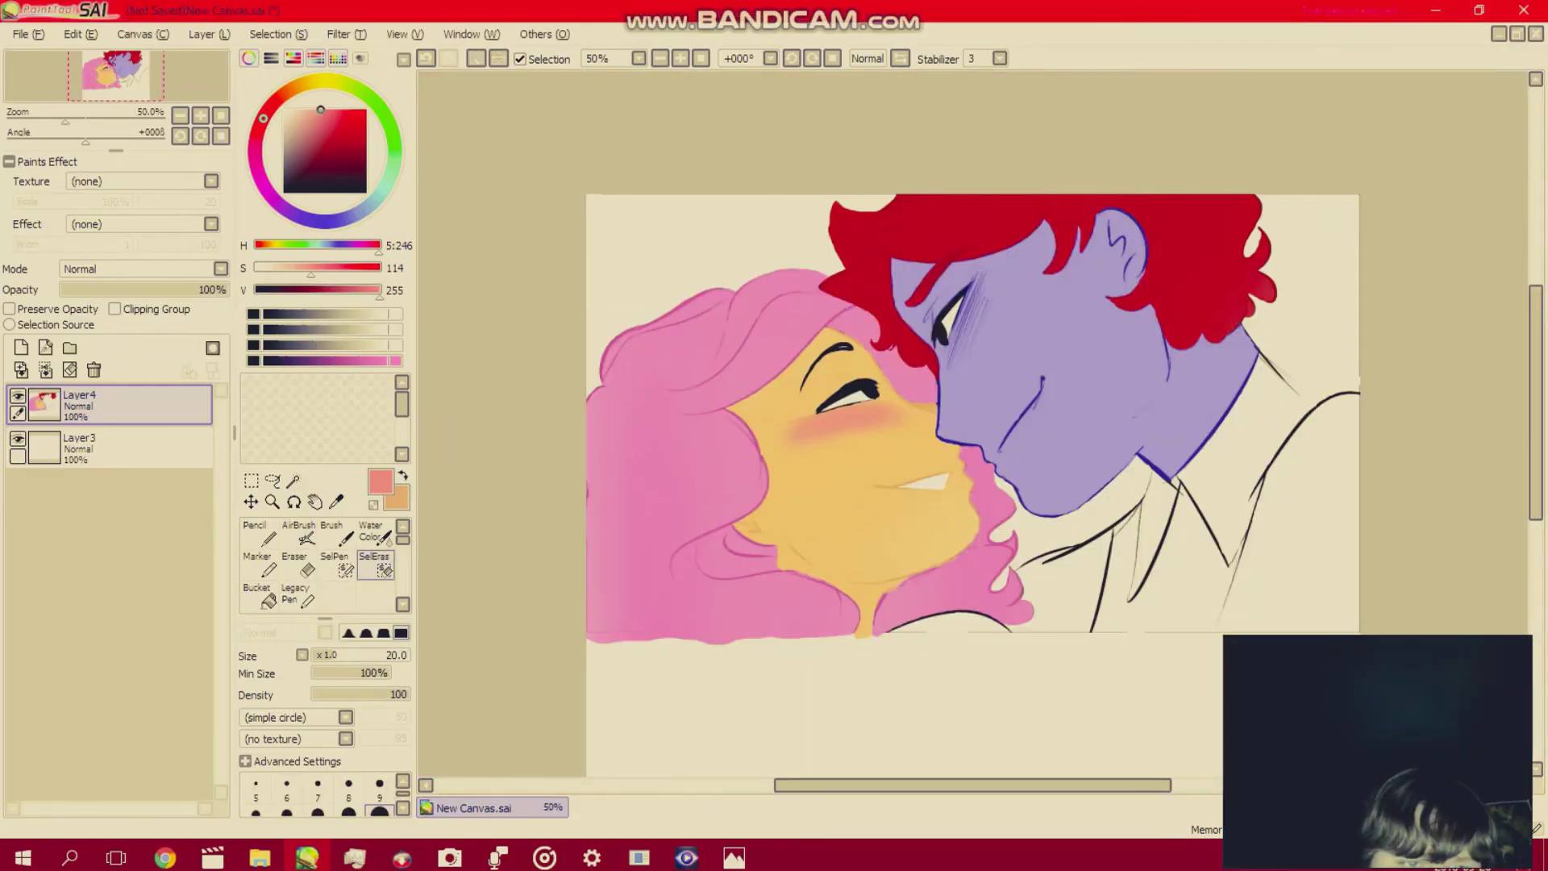
click(300, 85)
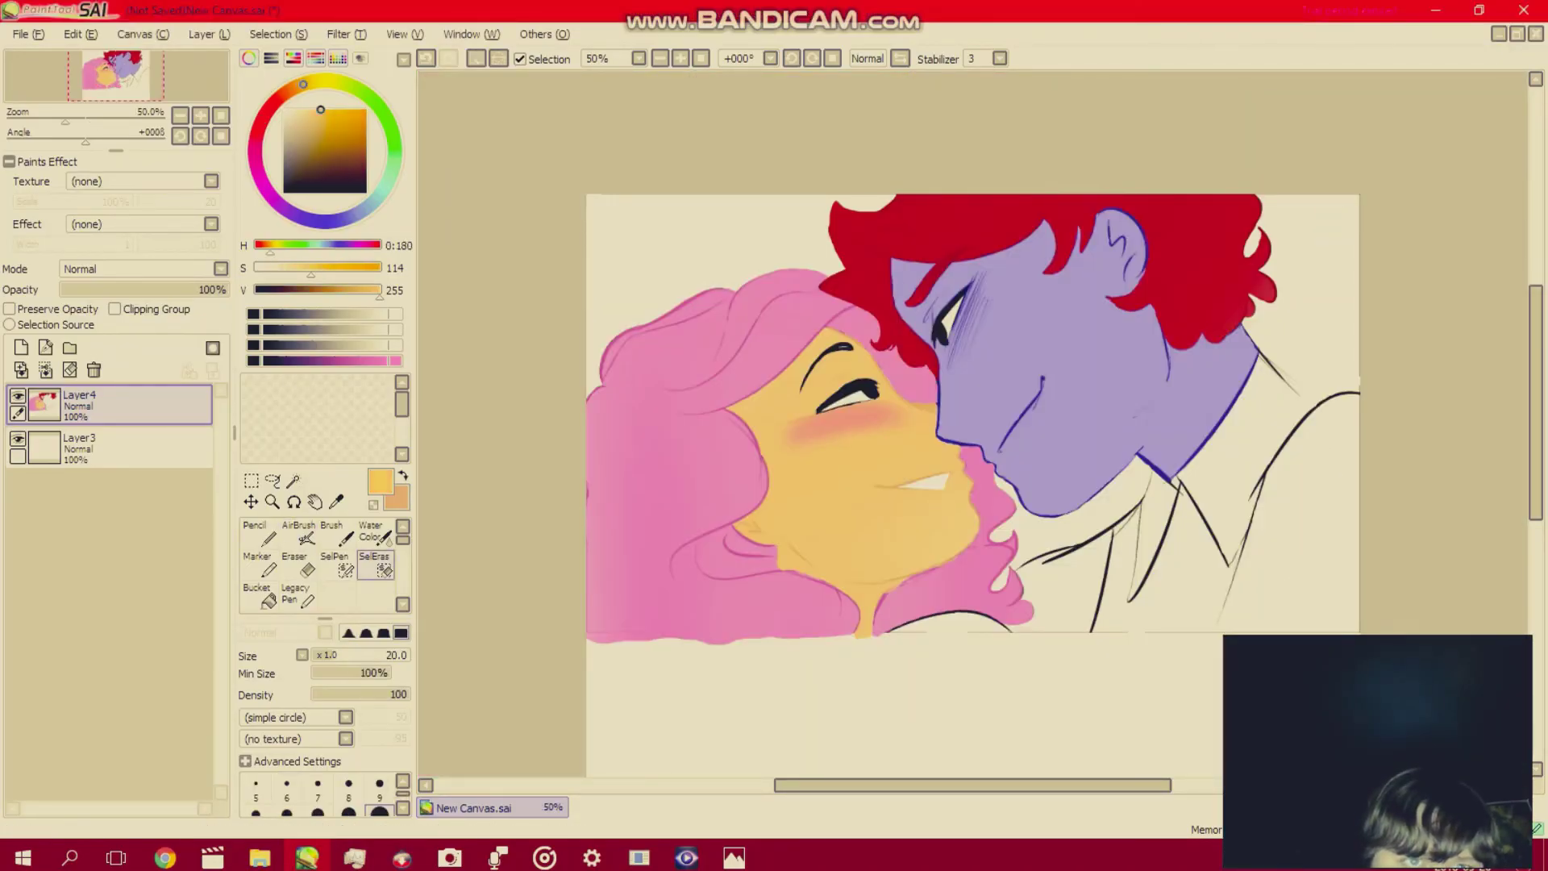
drag(335, 129, 336, 118)
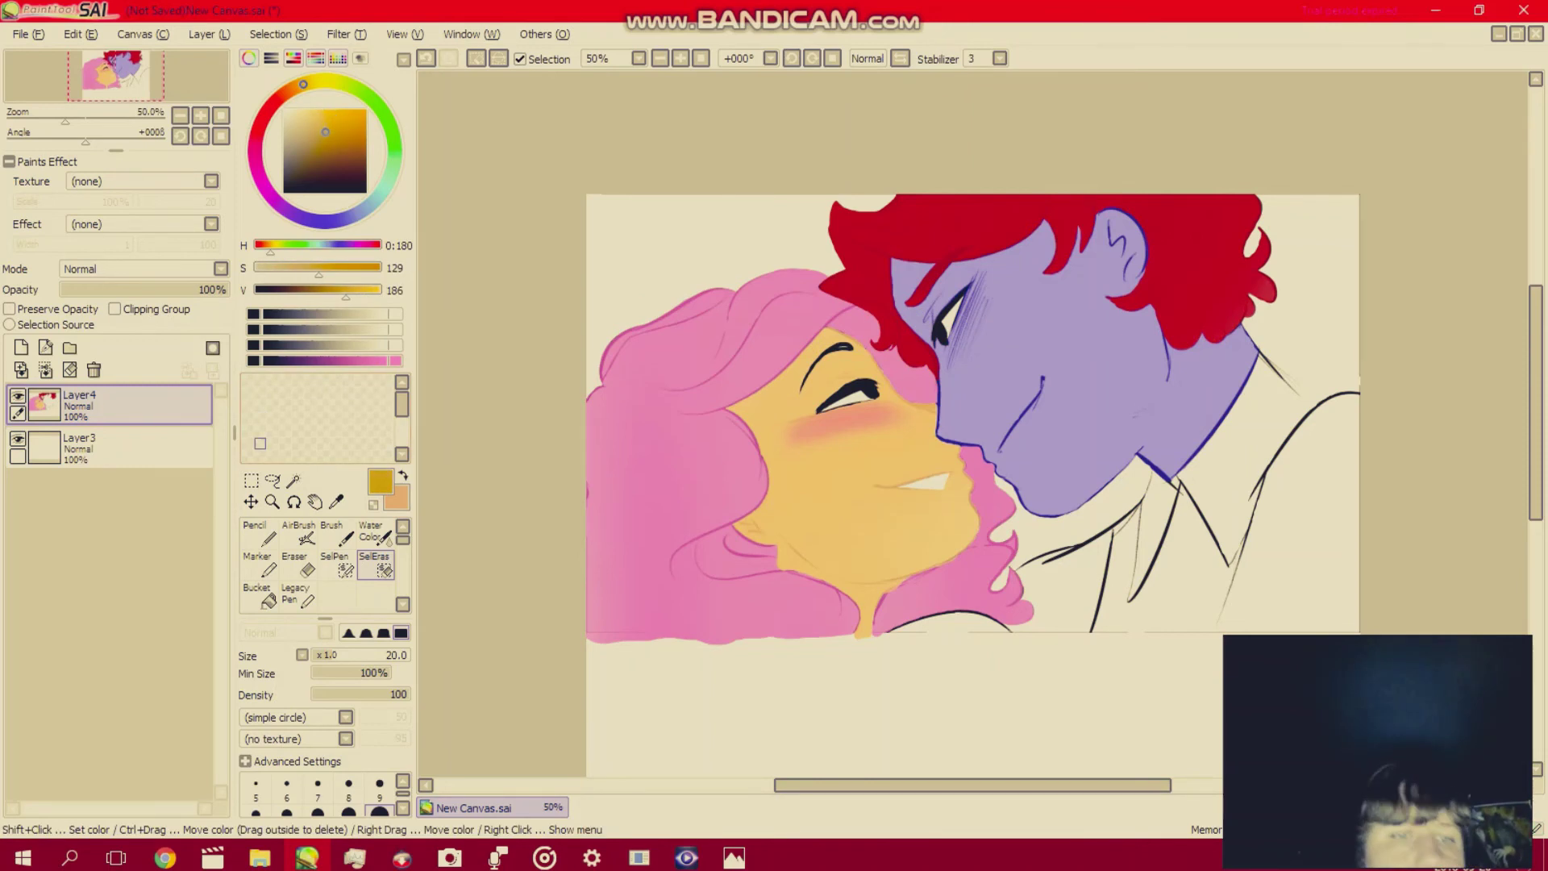
click(299, 533)
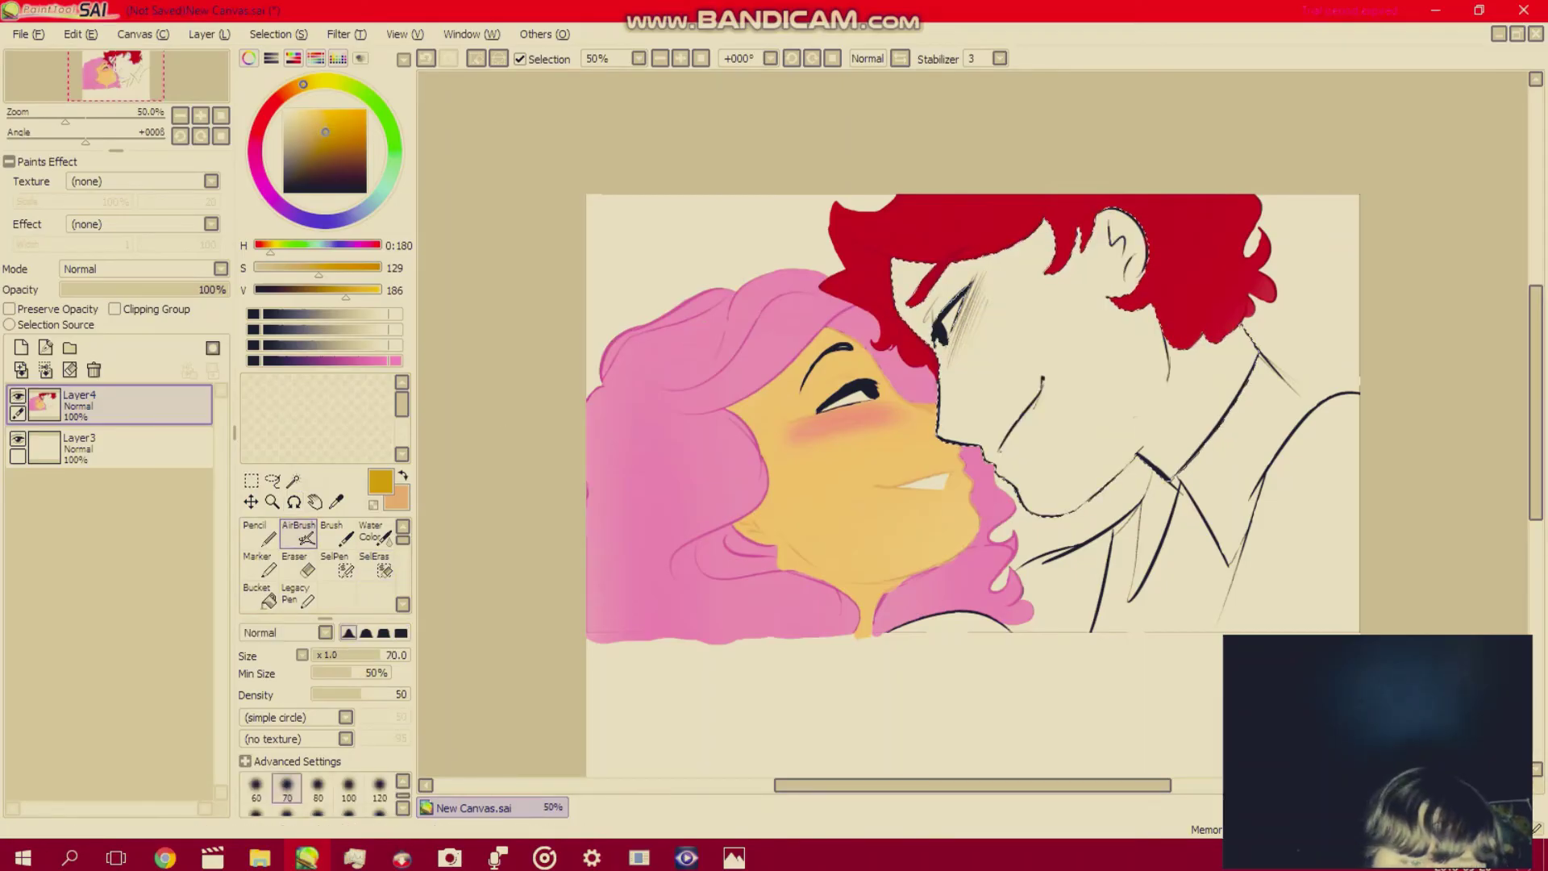
scroll(322, 790, down, 2)
click(318, 786)
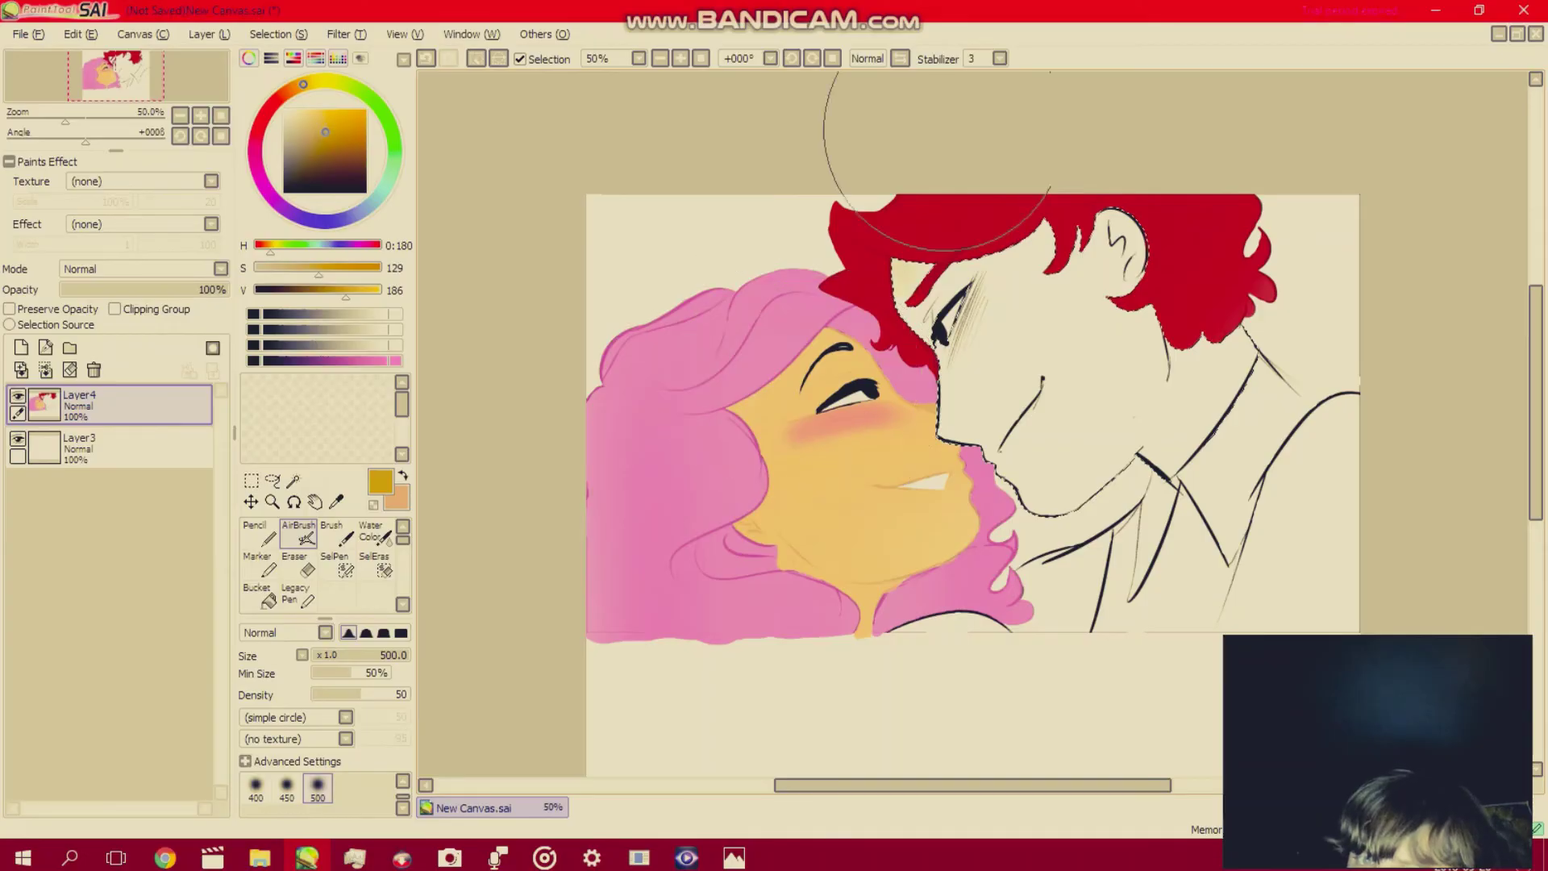
Try the dark golden yellow across the right character's selected face, ear and neck, and undo these strokes.
mouse_move(927, 282)
mouse_down()
mouse_move(1072, 97)
mouse_move(983, 308)
mouse_move(886, 669)
mouse_move(1194, 88)
mouse_move(1362, 88)
mouse_move(1019, 708)
mouse_up()
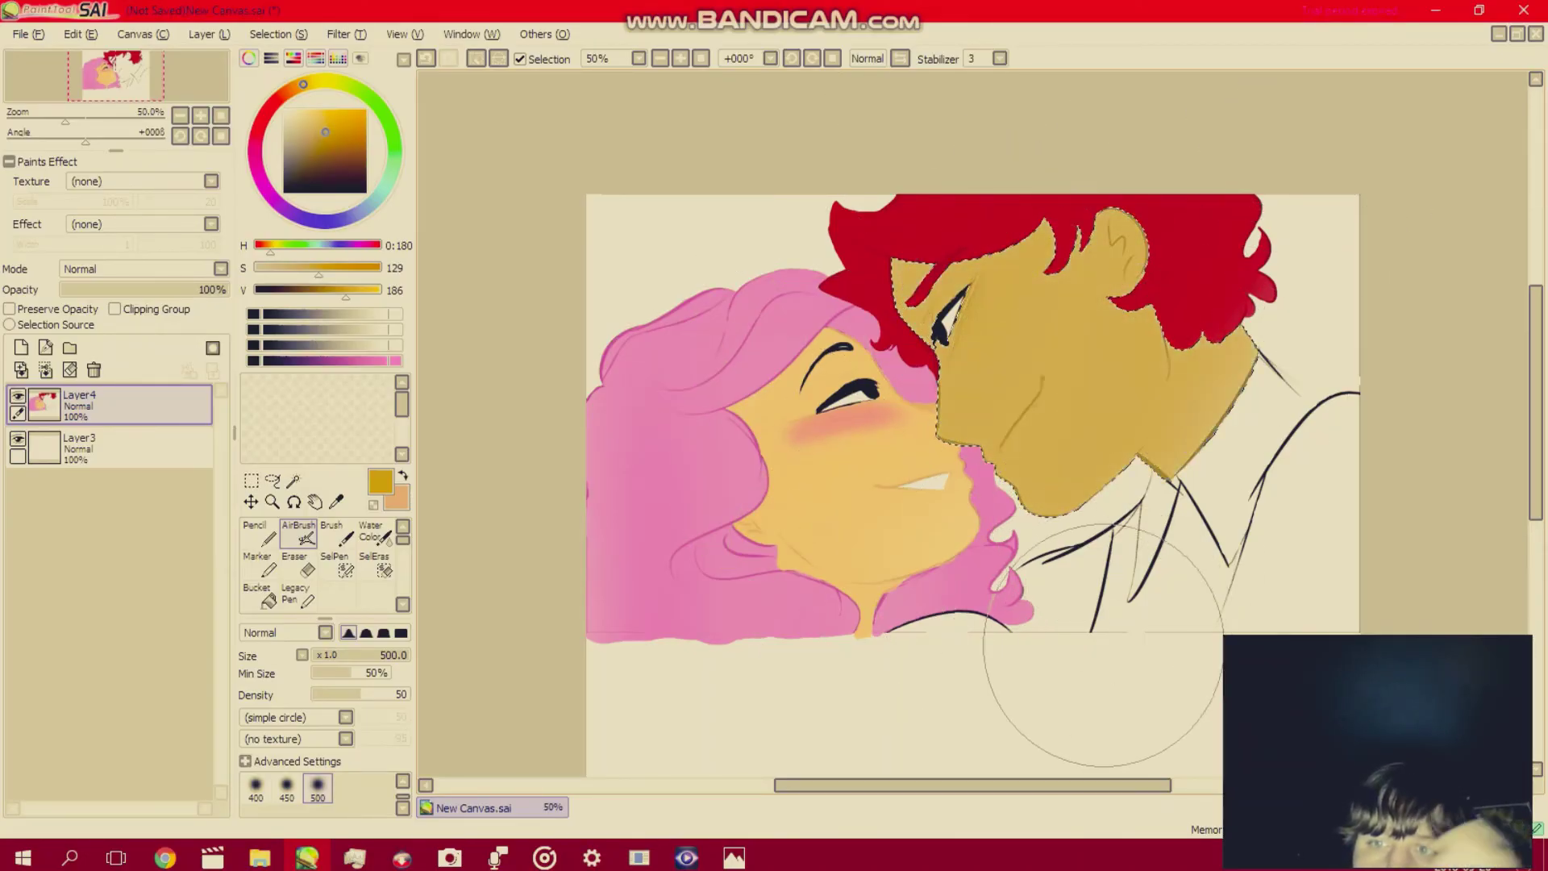
key(ctrl+z)
key(ctrl+z)
key(ctrl+z)
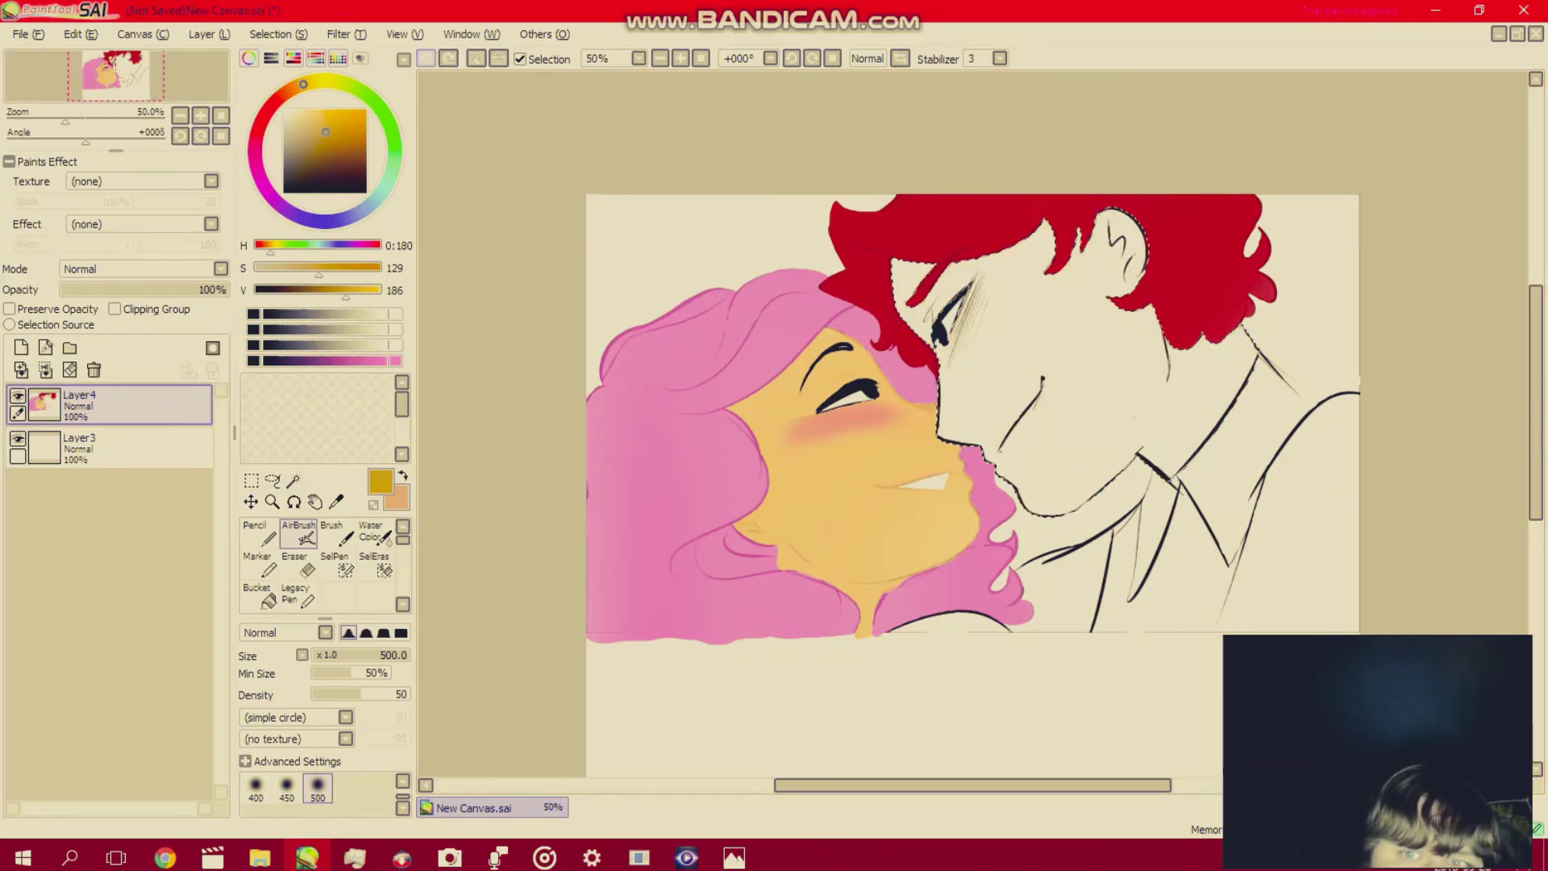
Airbrush the right character's selected face, ear and neck in a lighter yellow with saturation 111 and value 231, and deselect.
click(320, 109)
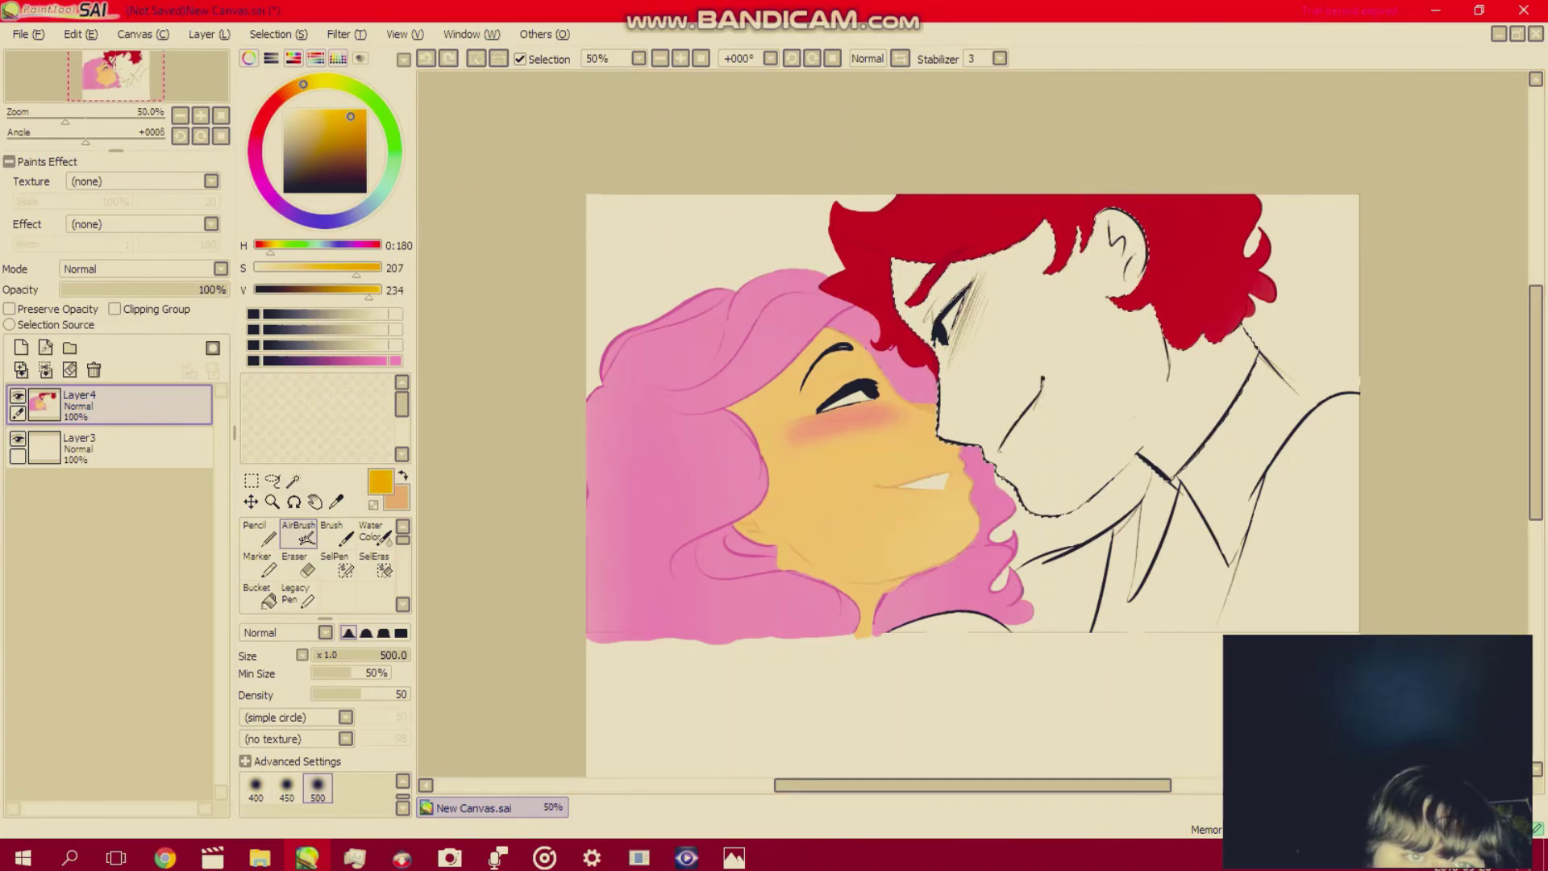
drag(351, 116, 317, 124)
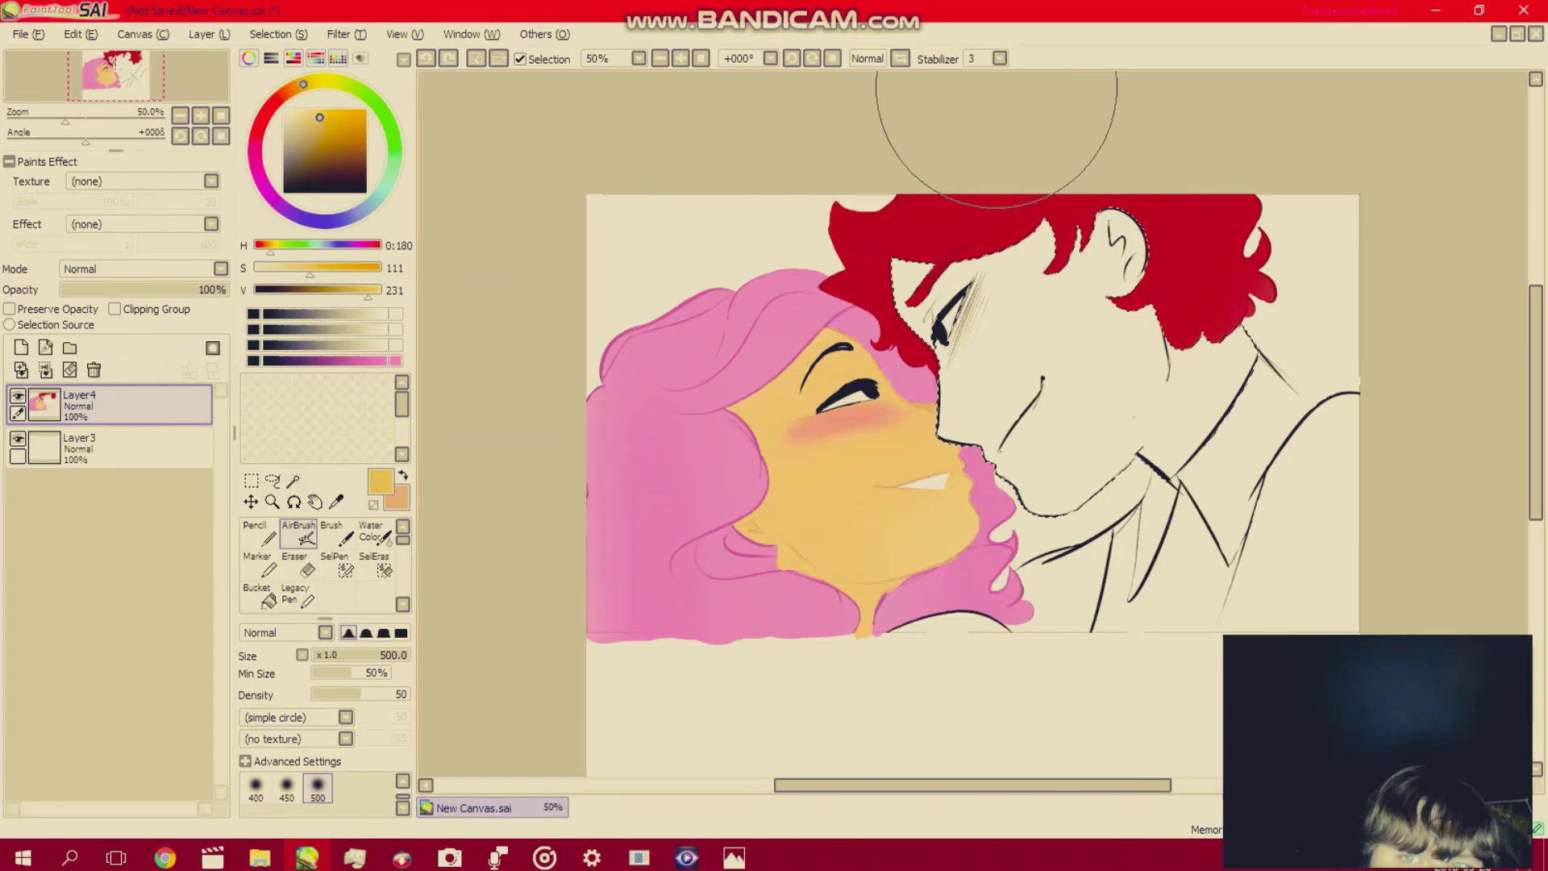
mouse_move(999, 379)
mouse_down()
mouse_move(1016, 322)
mouse_move(1054, 371)
mouse_move(1247, 204)
mouse_move(1246, 299)
mouse_move(998, 717)
mouse_move(1347, 159)
mouse_up()
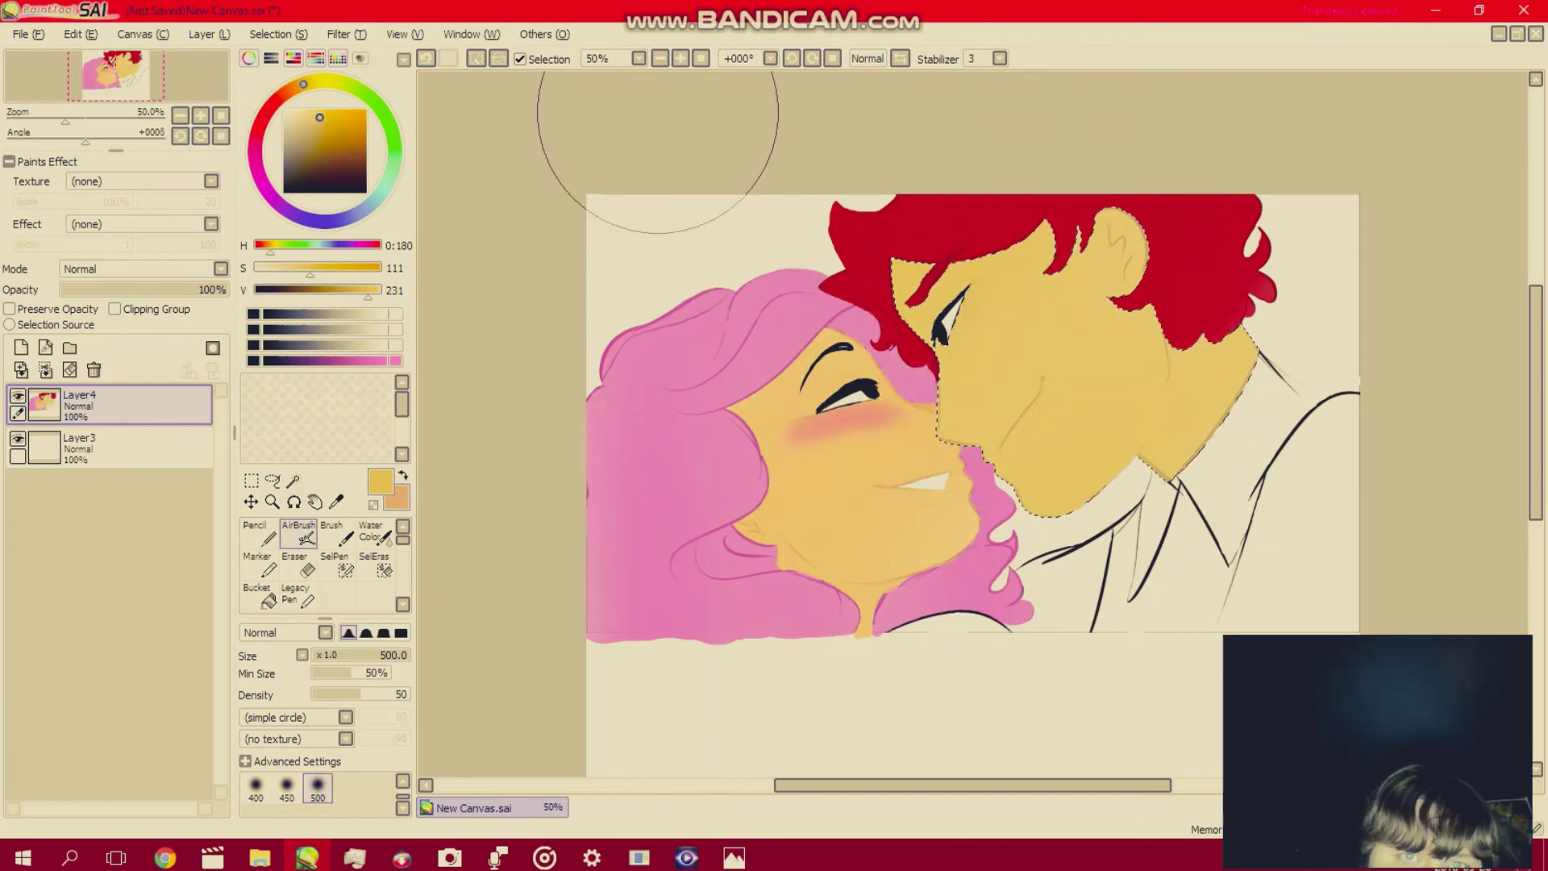
click(477, 58)
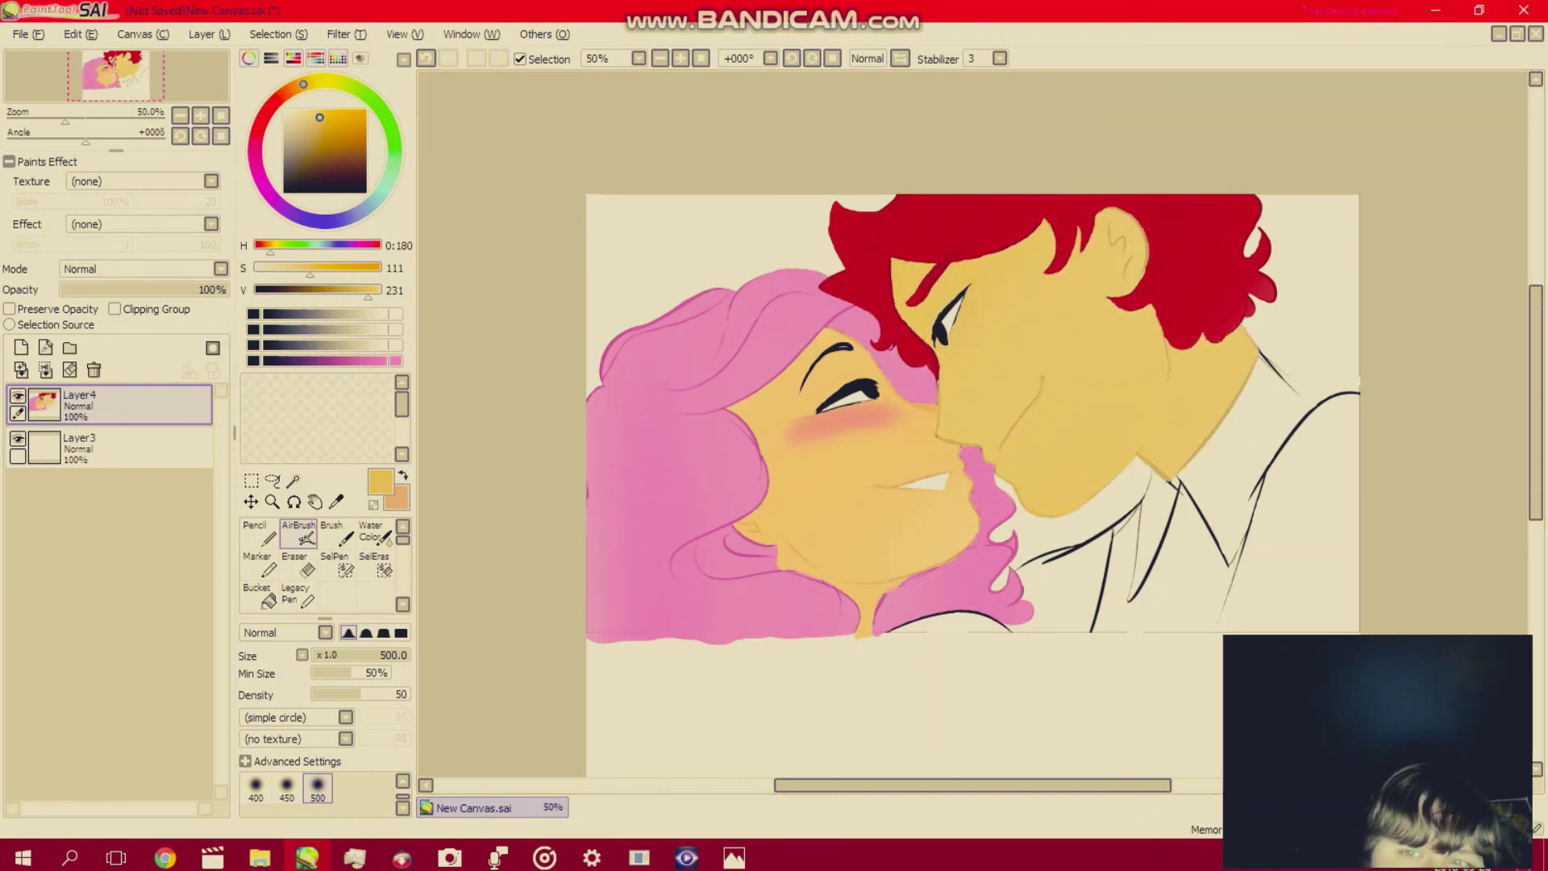
Airbrush a soft light pink blush along the right character's cheek beside the eye at size 40, using saturation 96 and value 255.
mouse_move(863, 11)
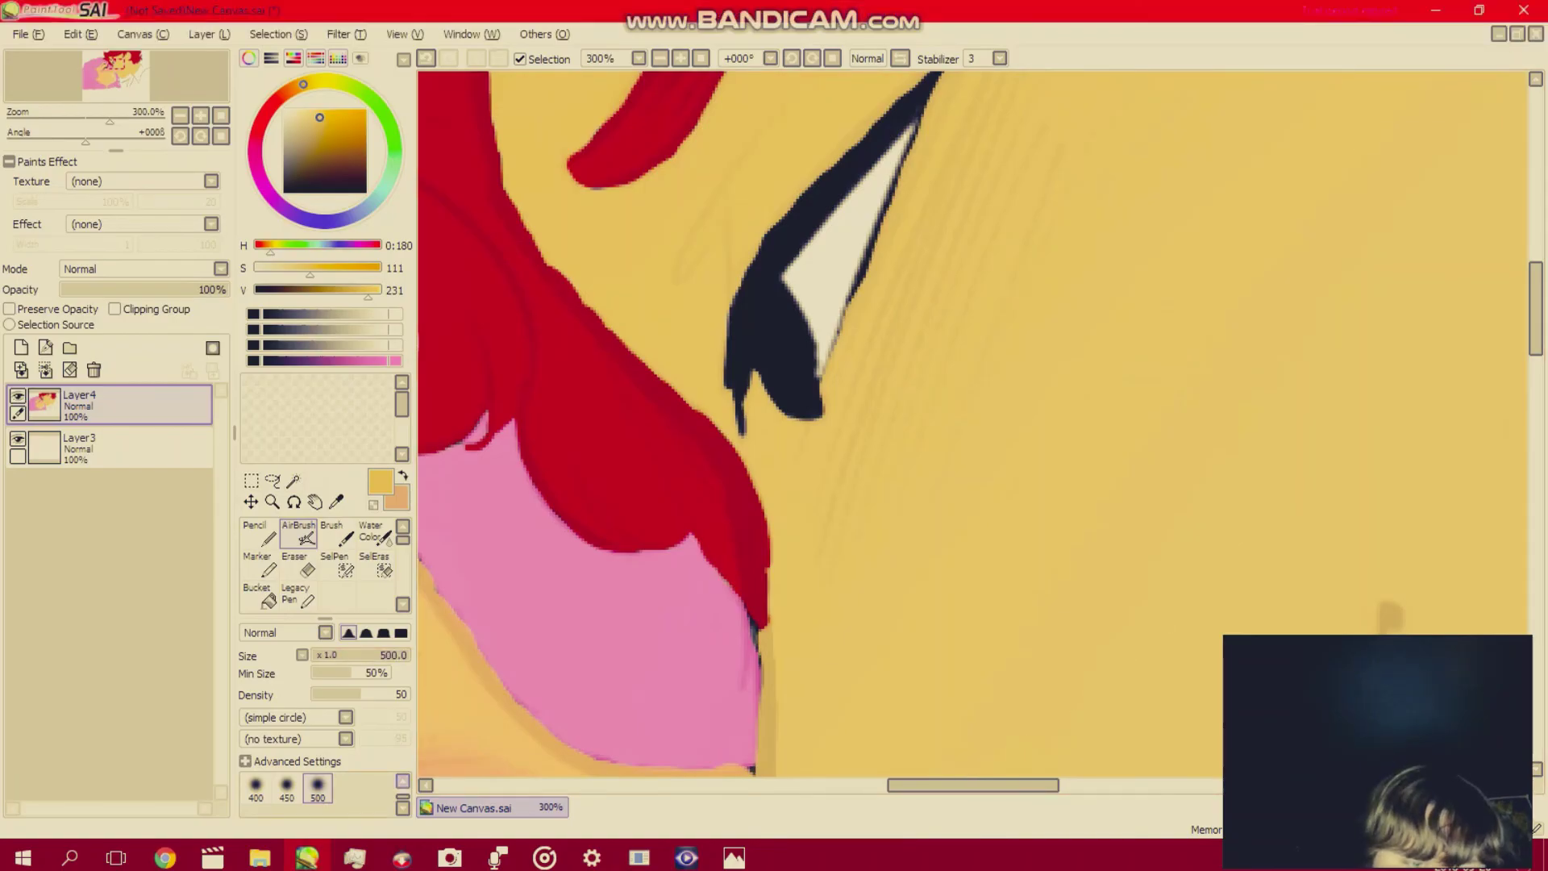
scroll(323, 794, up, 3)
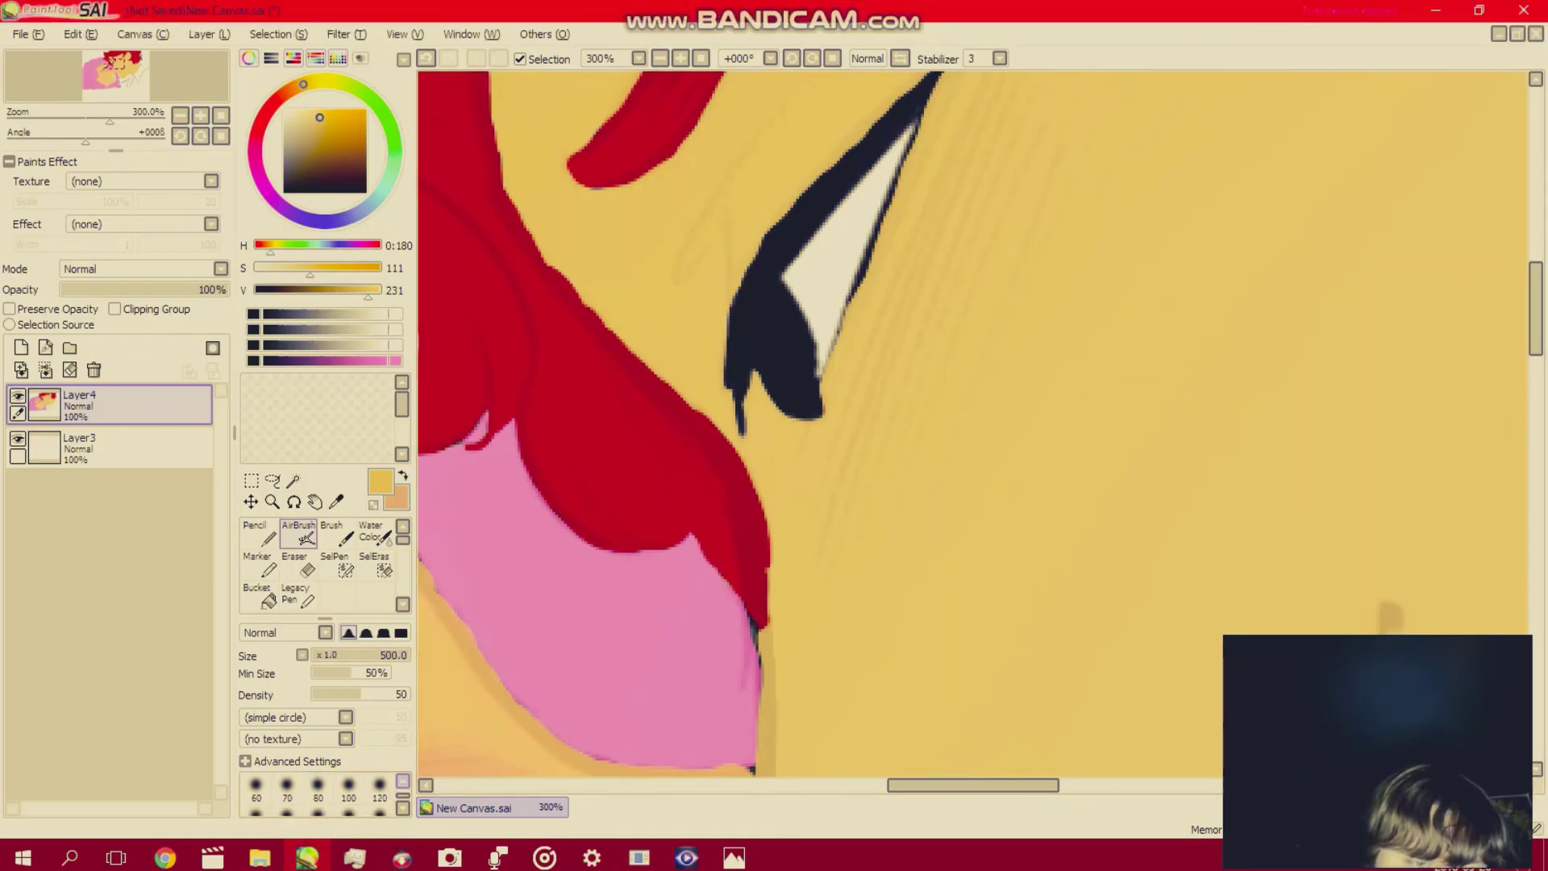
click(318, 786)
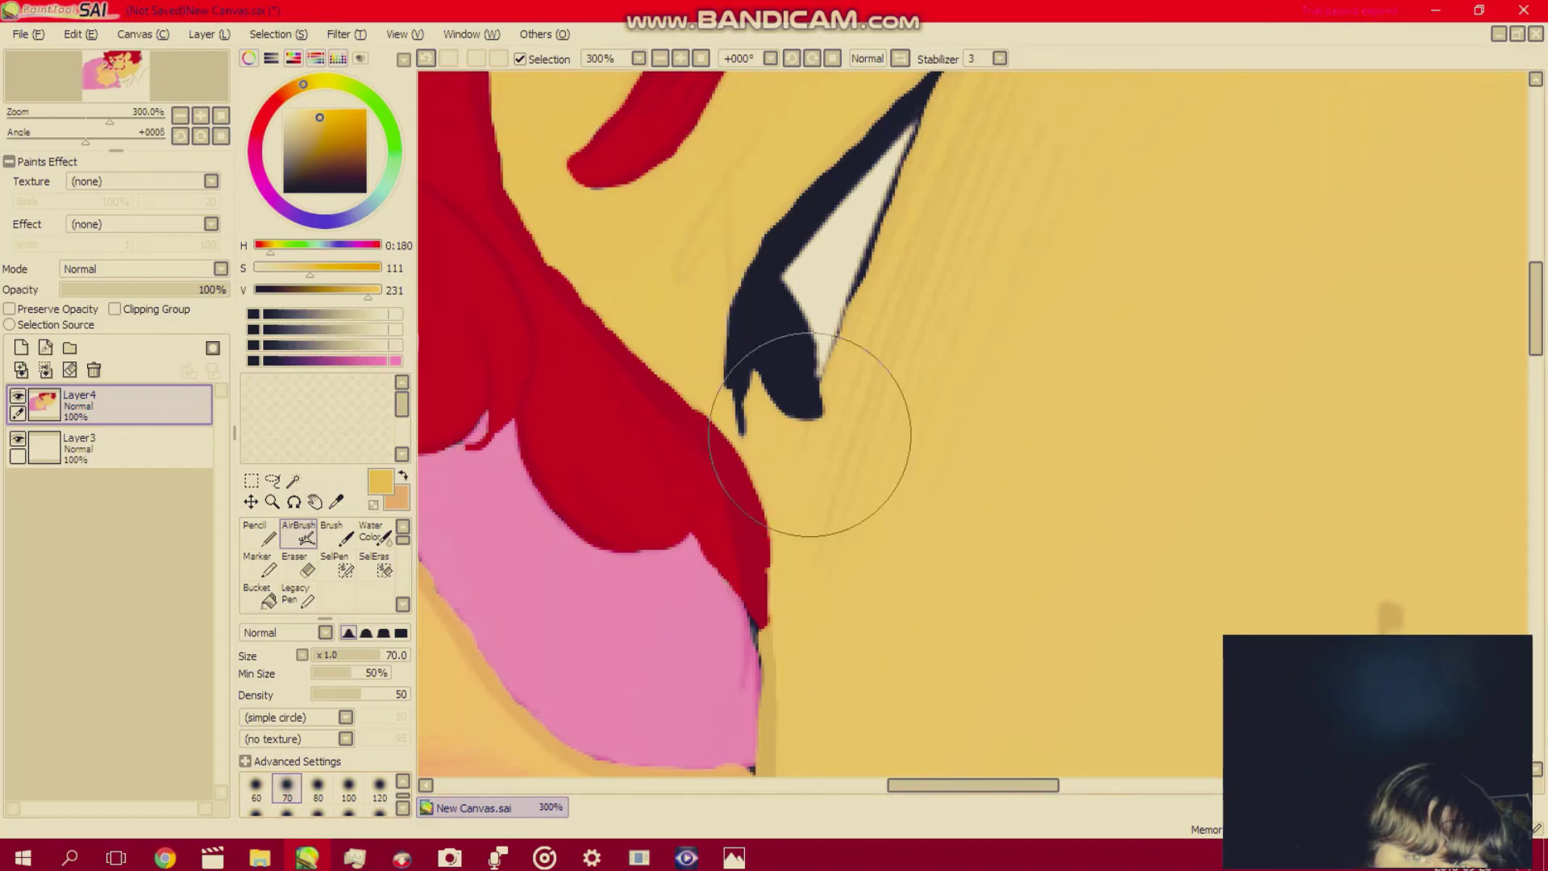
click(255, 785)
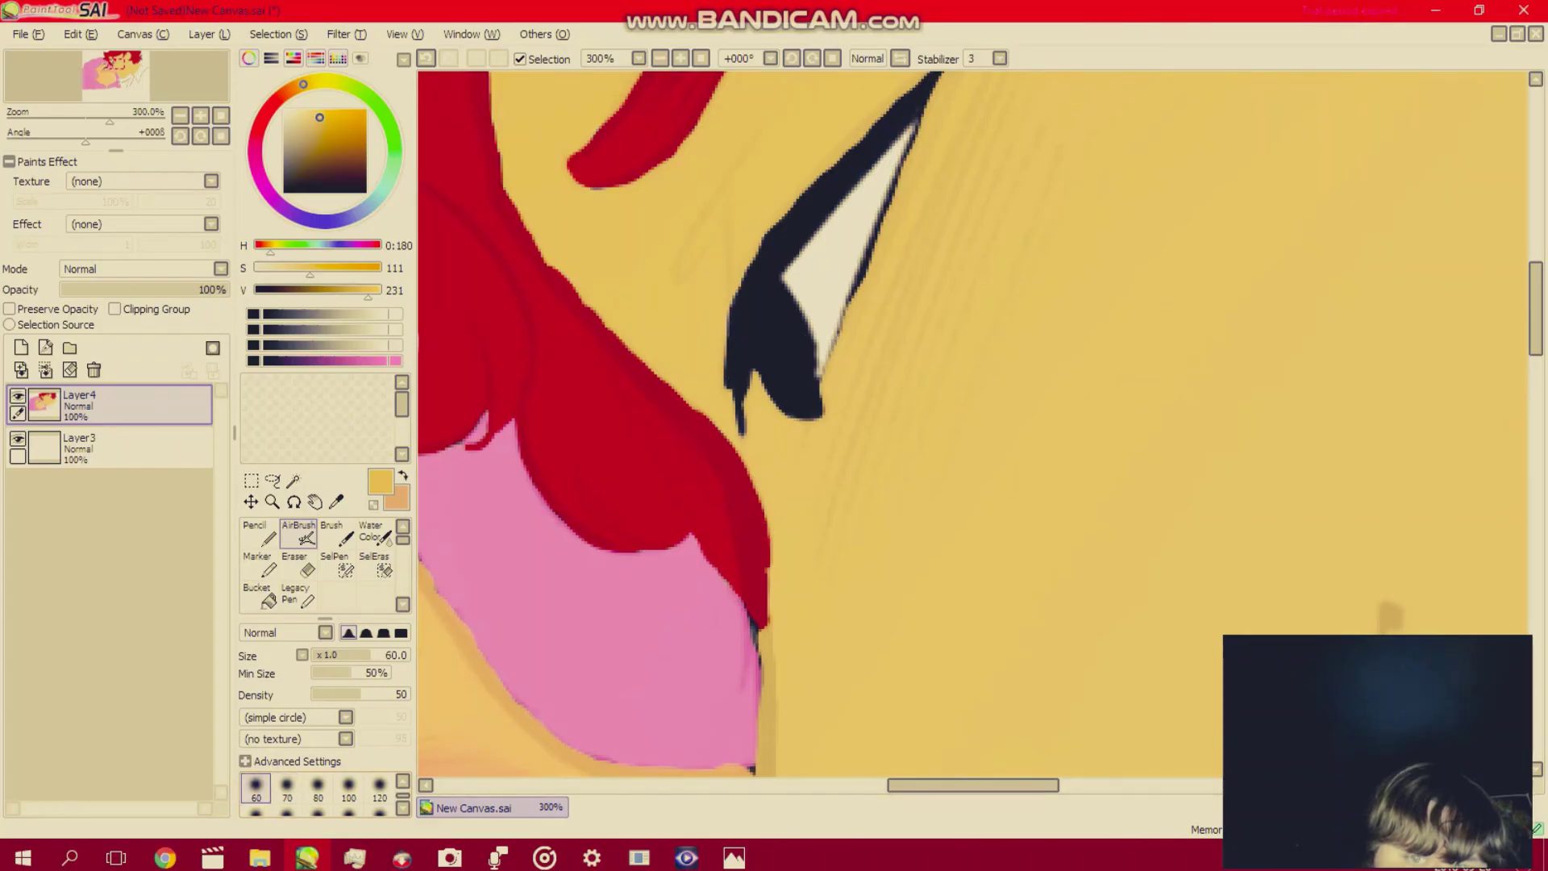
scroll(379, 786, up, 2)
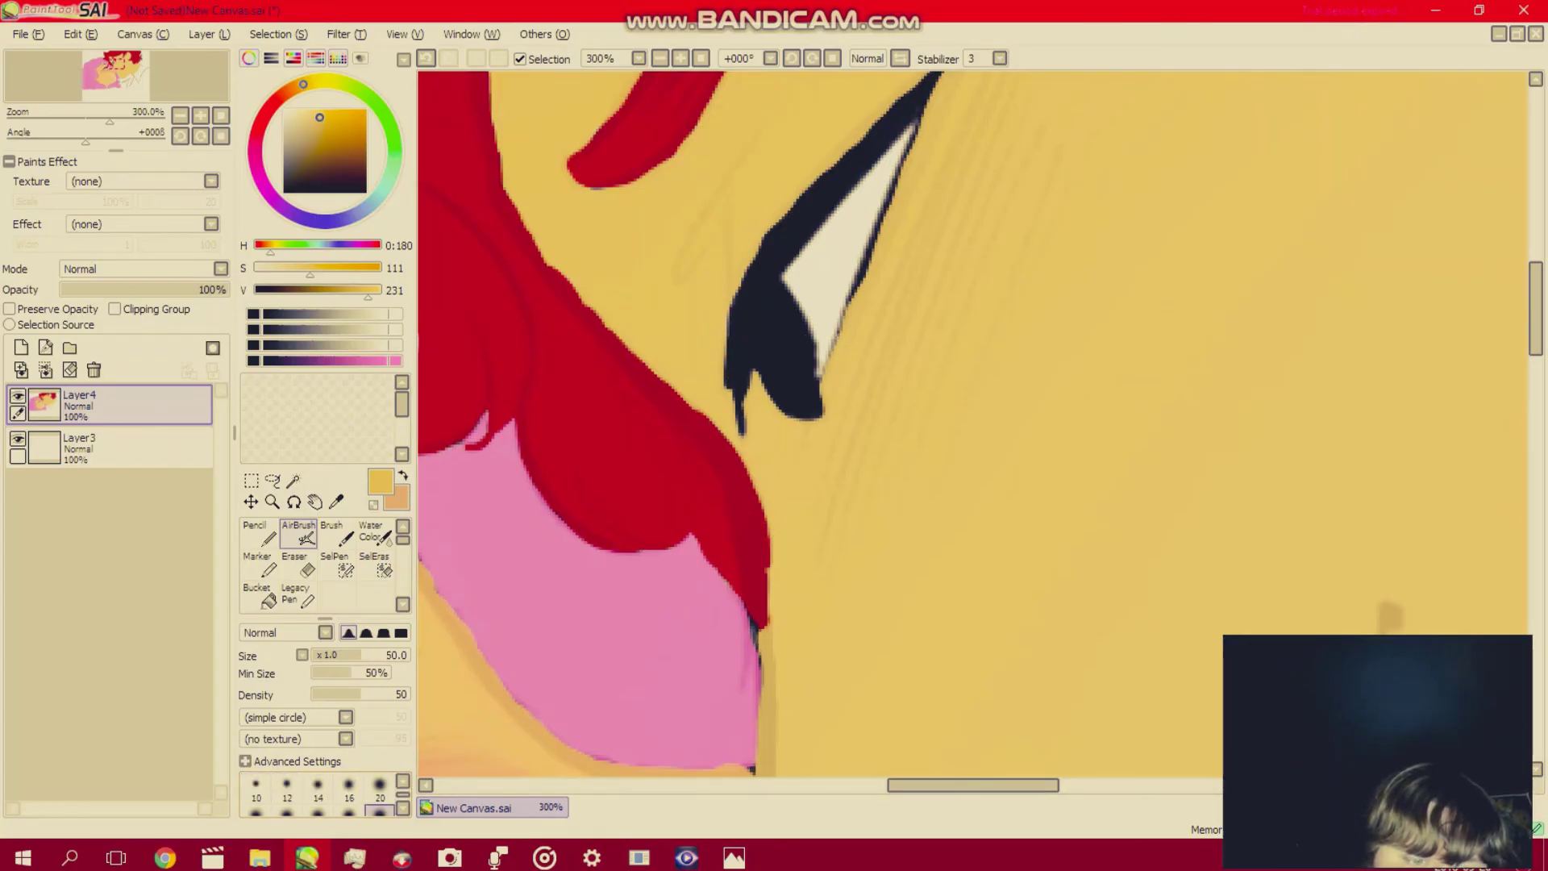
click(379, 786)
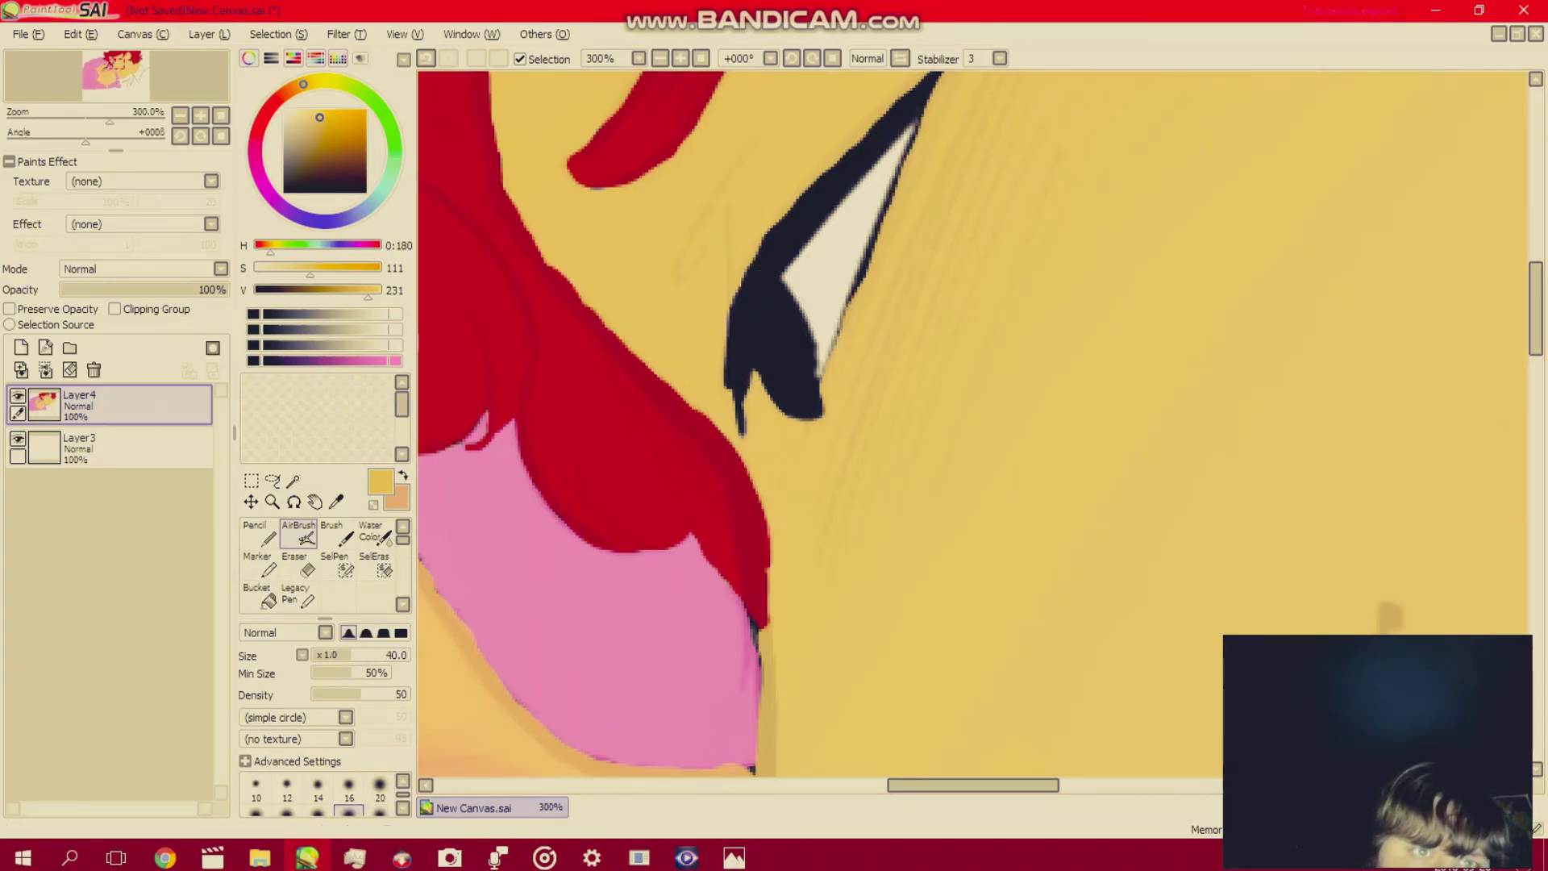
click(255, 151)
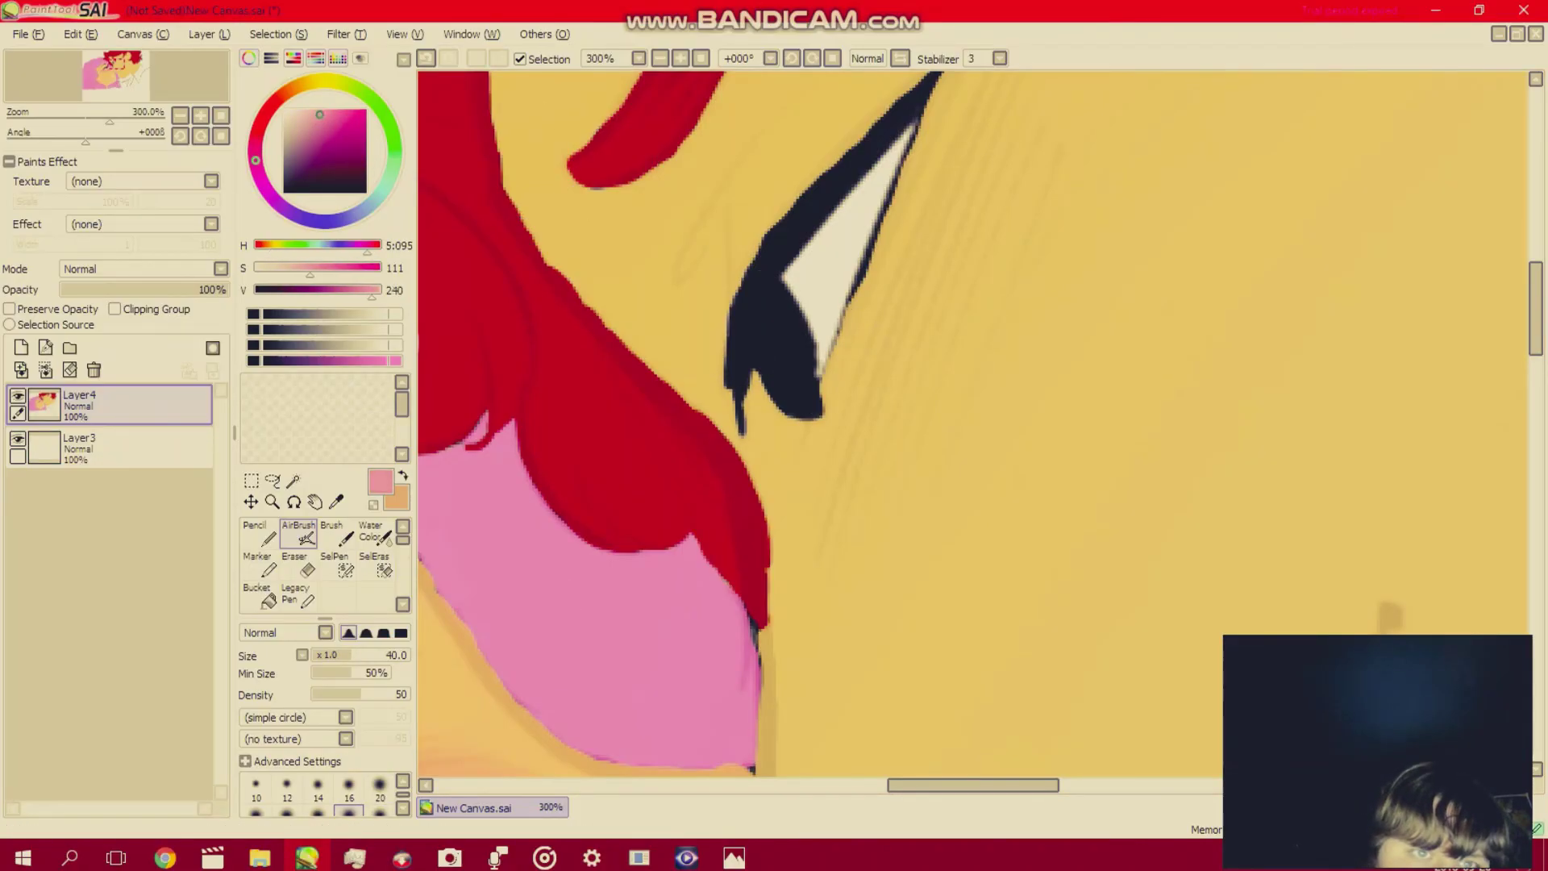
click(379, 290)
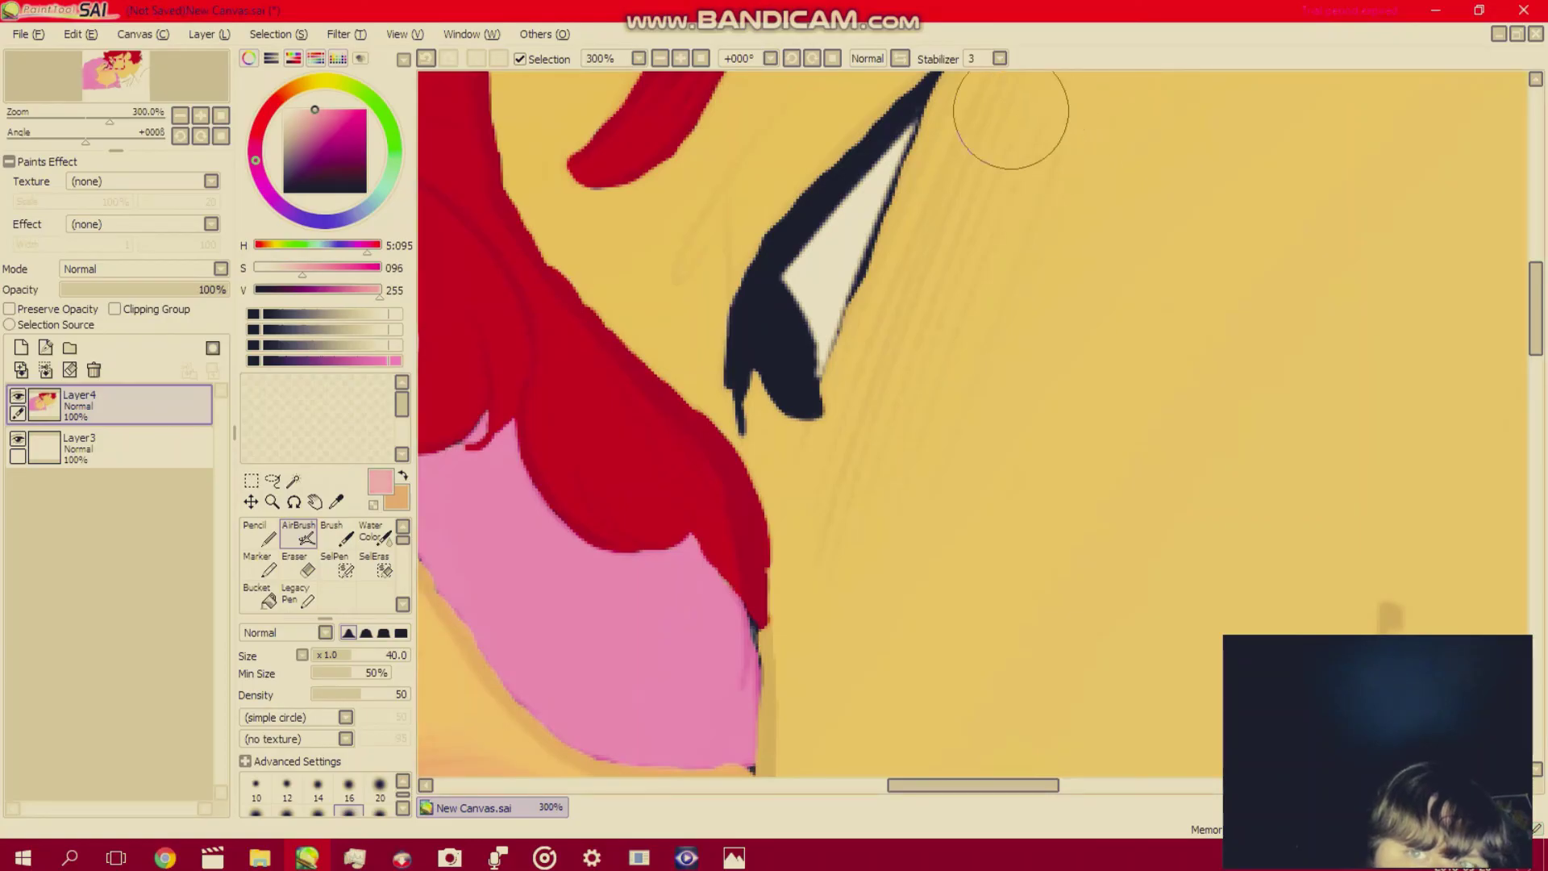
mouse_move(1011, 112)
mouse_down()
mouse_move(841, 593)
mouse_move(993, 191)
mouse_move(1047, 96)
mouse_move(1032, 186)
mouse_up()
scroll(921, 554, up, 5)
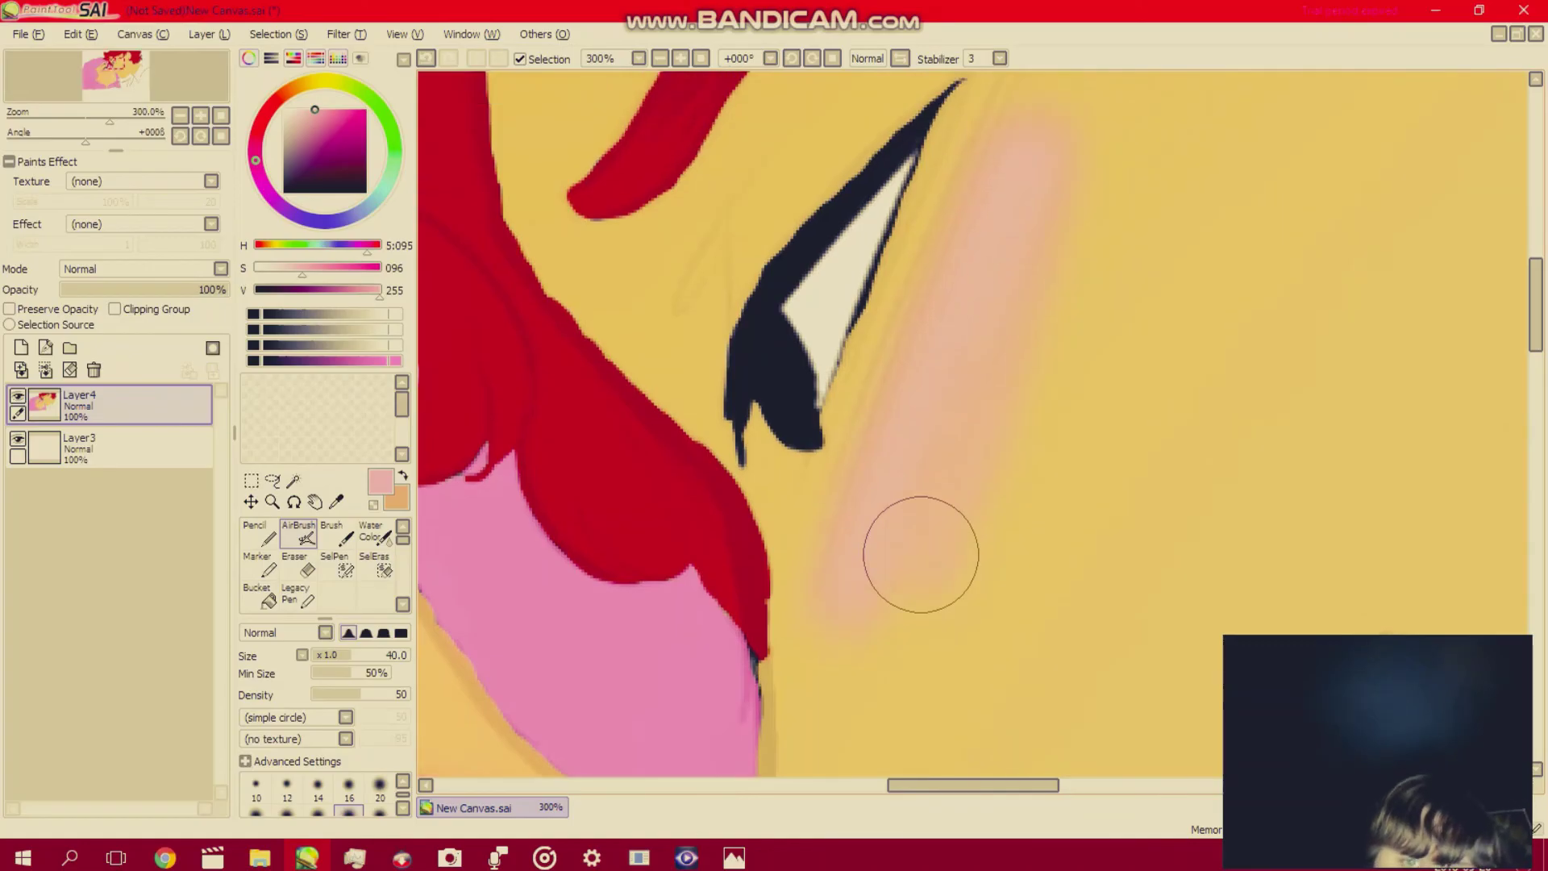
mouse_move(1029, 121)
mouse_down()
mouse_move(975, 184)
mouse_move(953, 306)
mouse_move(841, 569)
mouse_move(888, 508)
mouse_up()
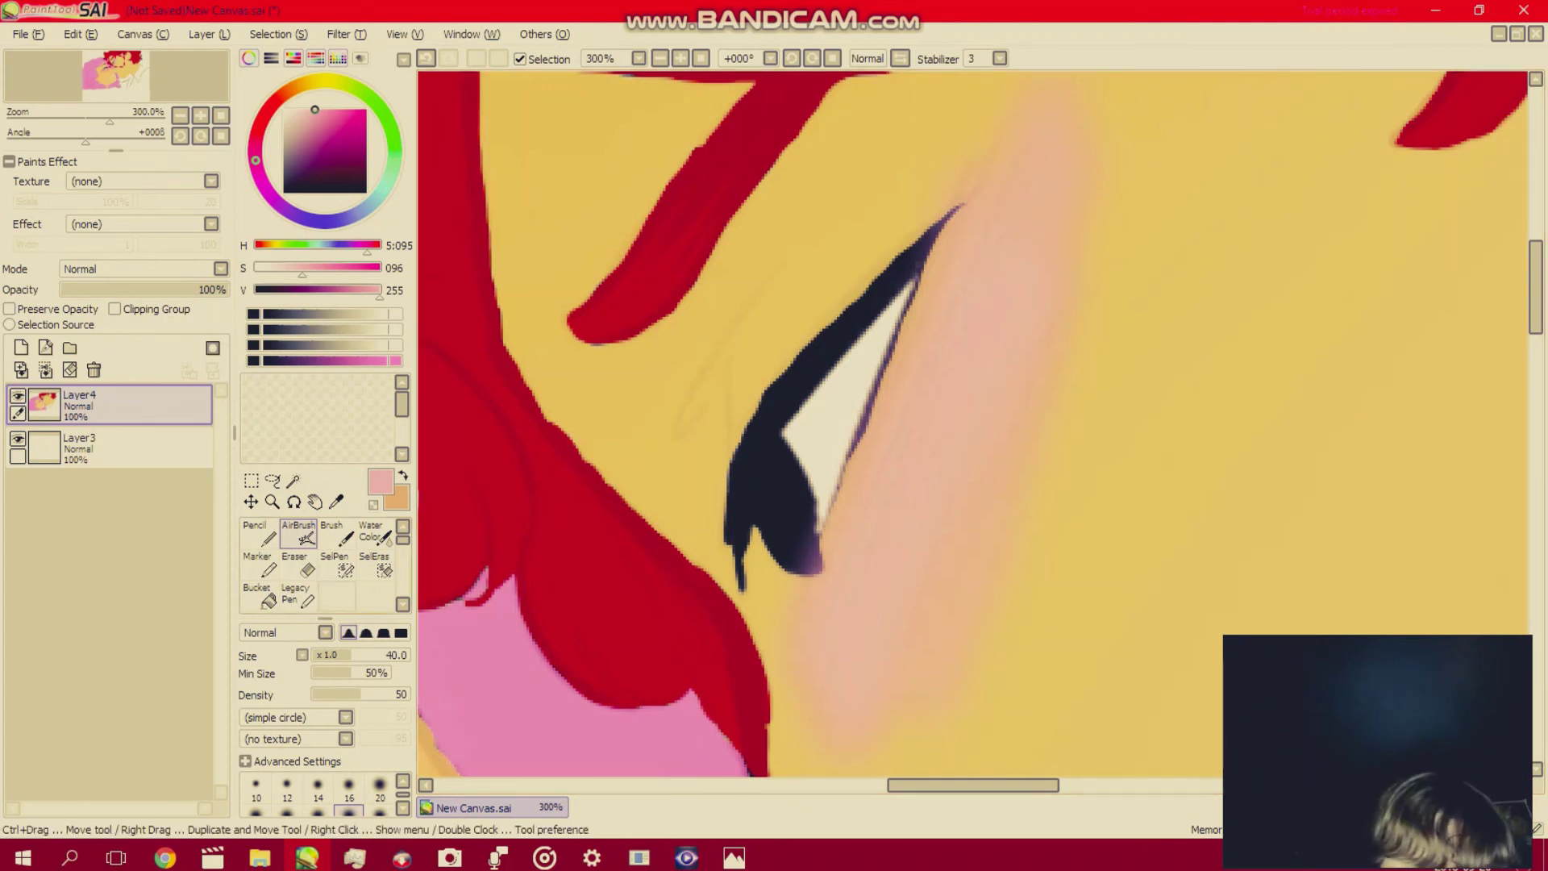
Mark a narrow curved band of the right character's eye white alongside the dark pupil with the selection pen at size 6.
click(337, 568)
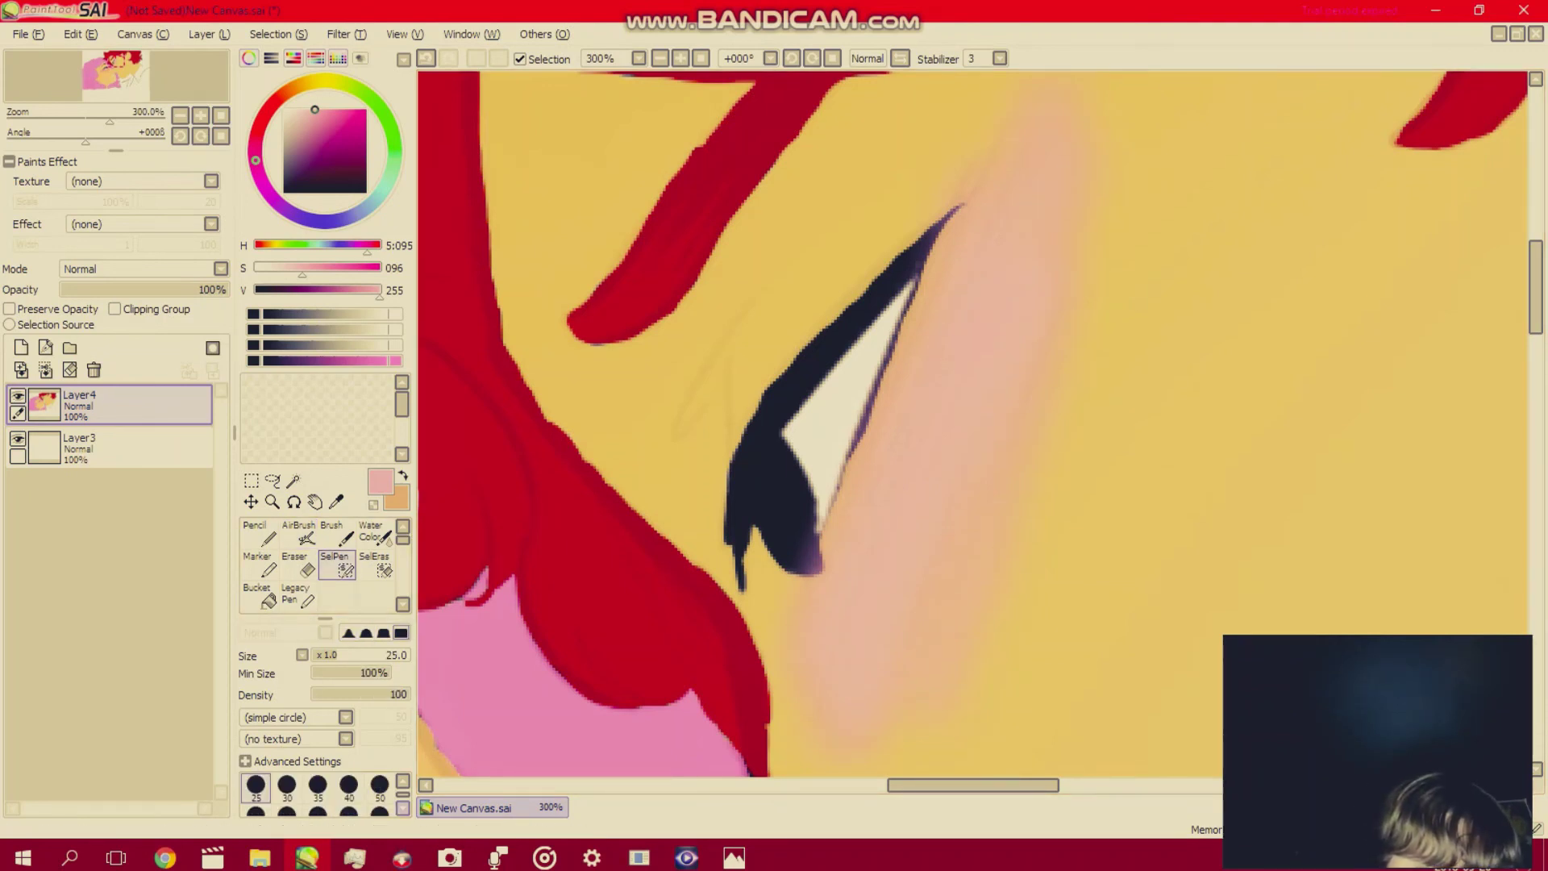
scroll(379, 786, up, 2)
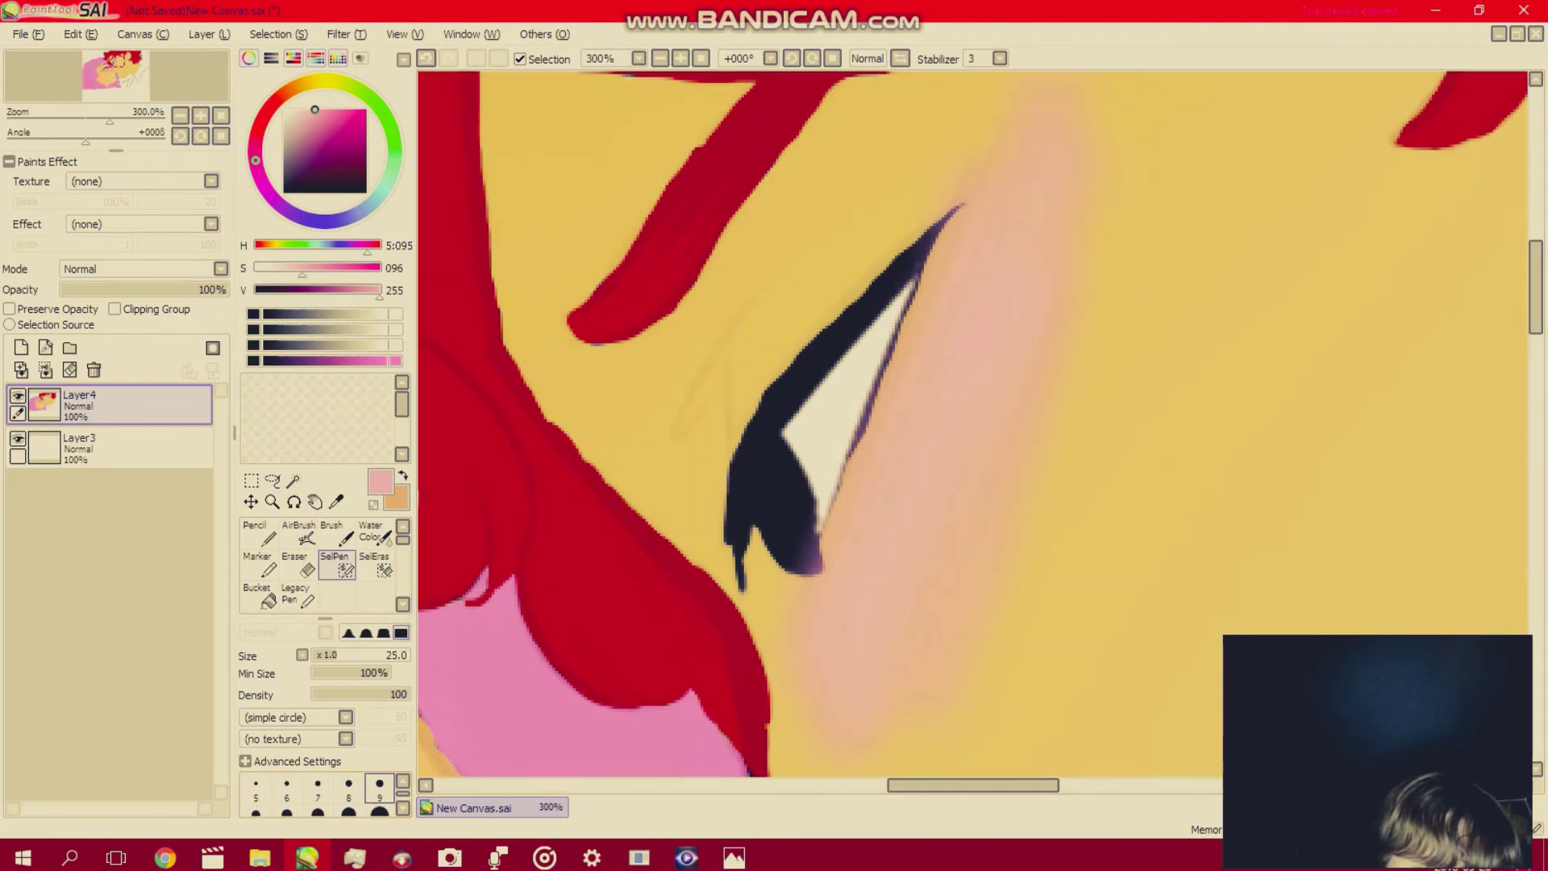
click(318, 810)
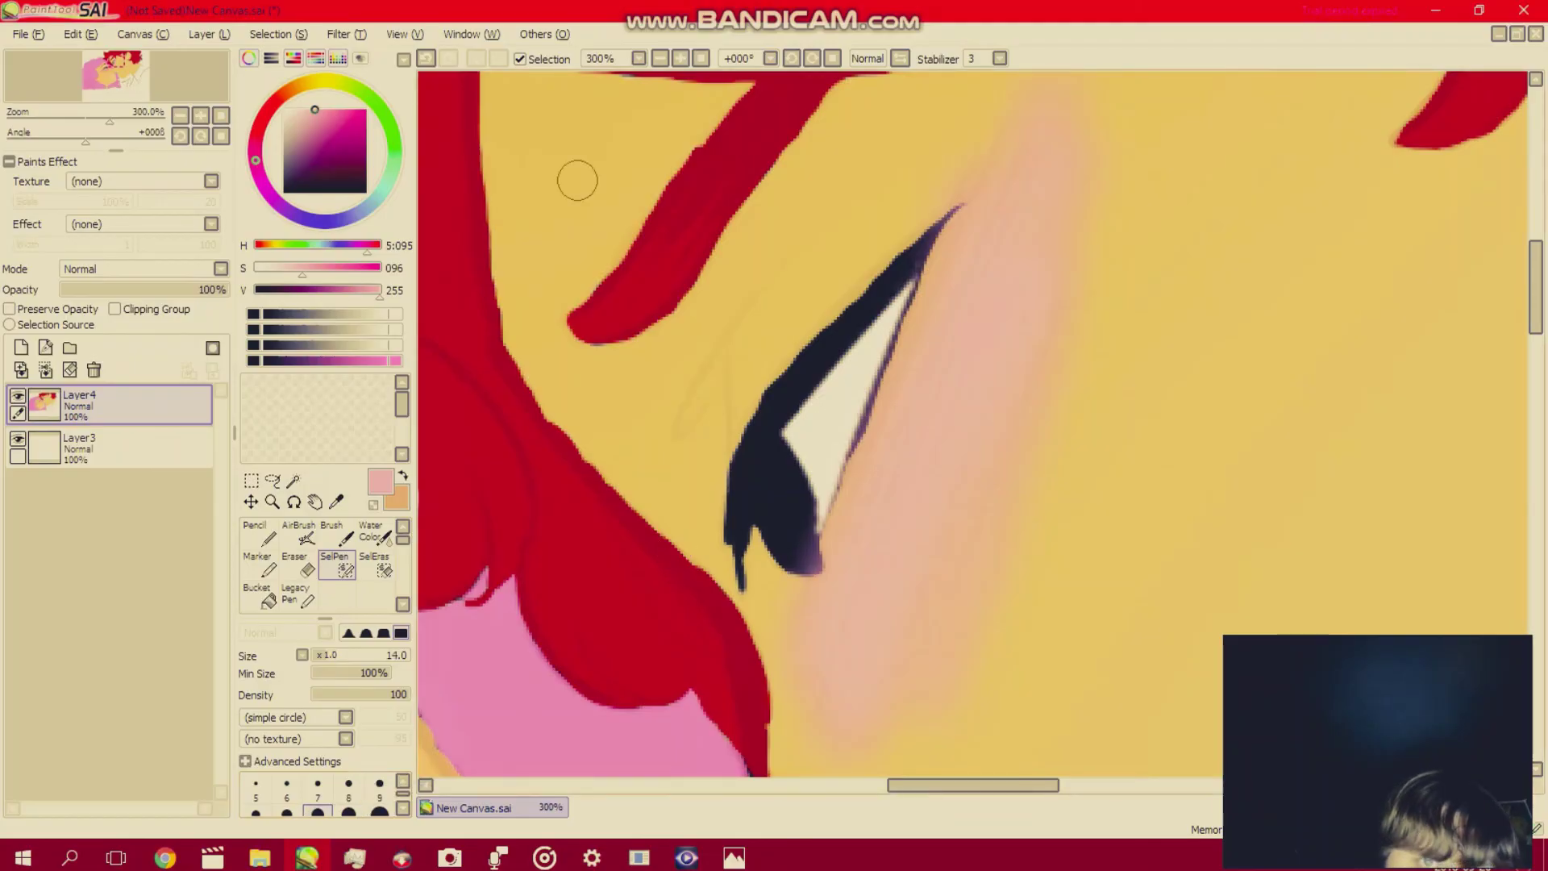
click(287, 788)
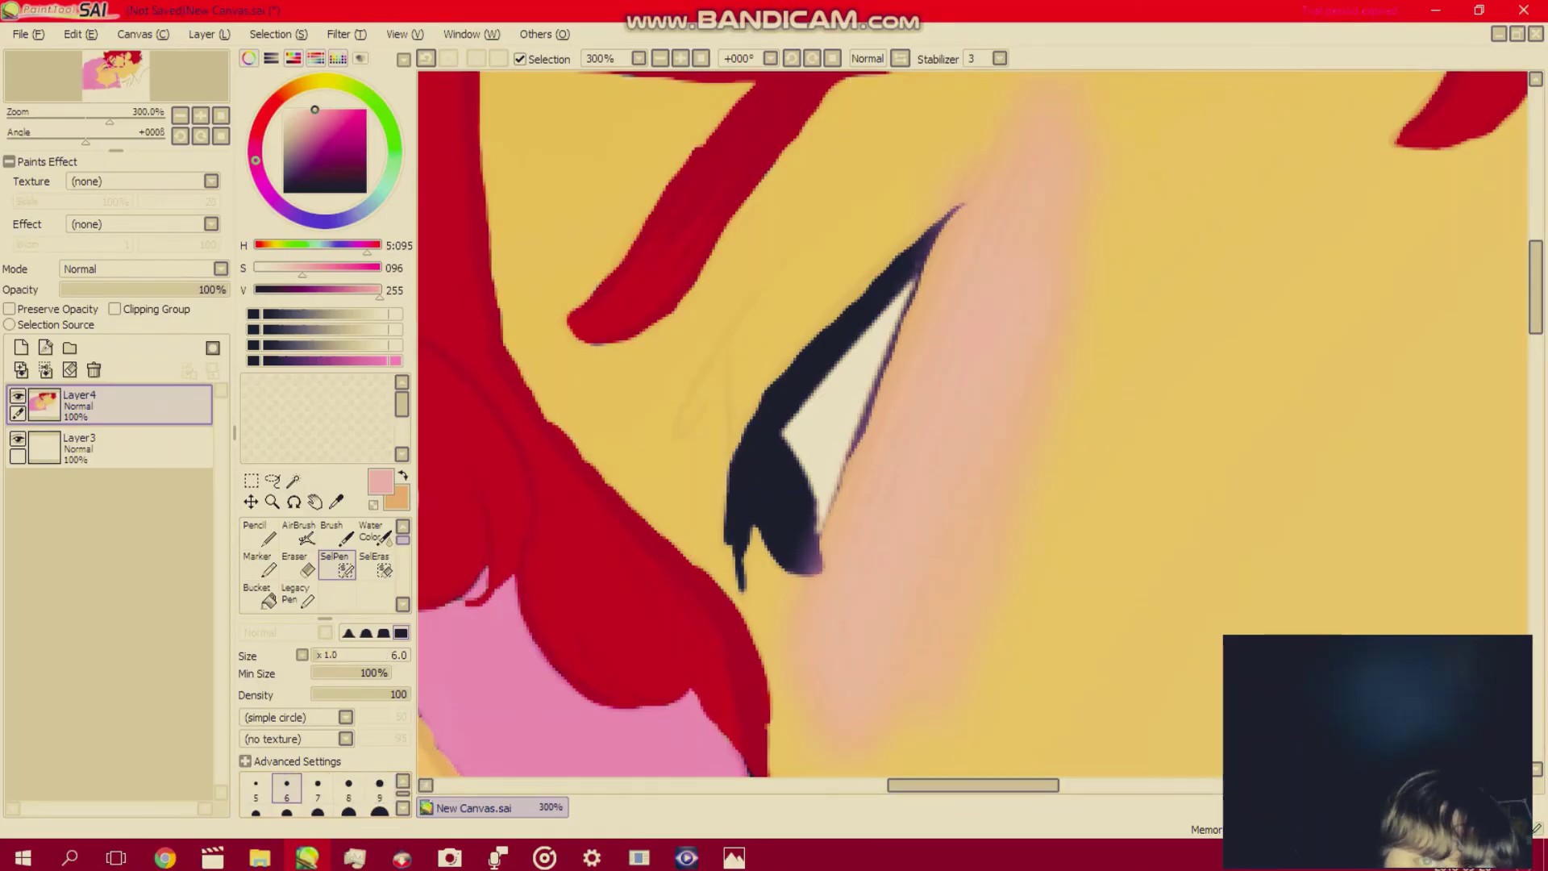
scroll(927, 347, up, 6)
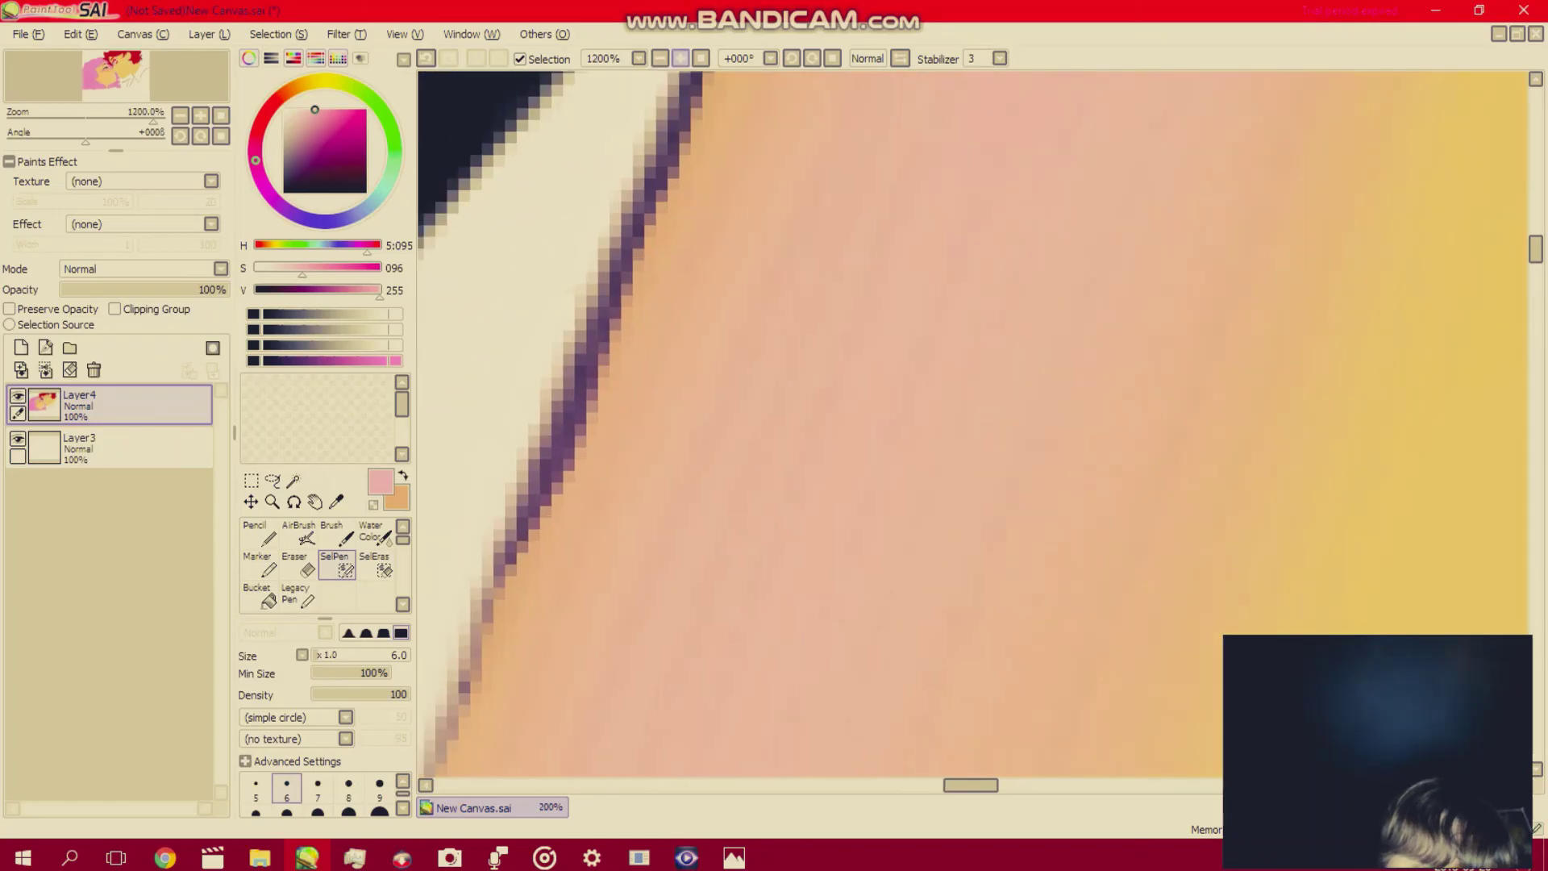
drag(725, 500, 1005, 313)
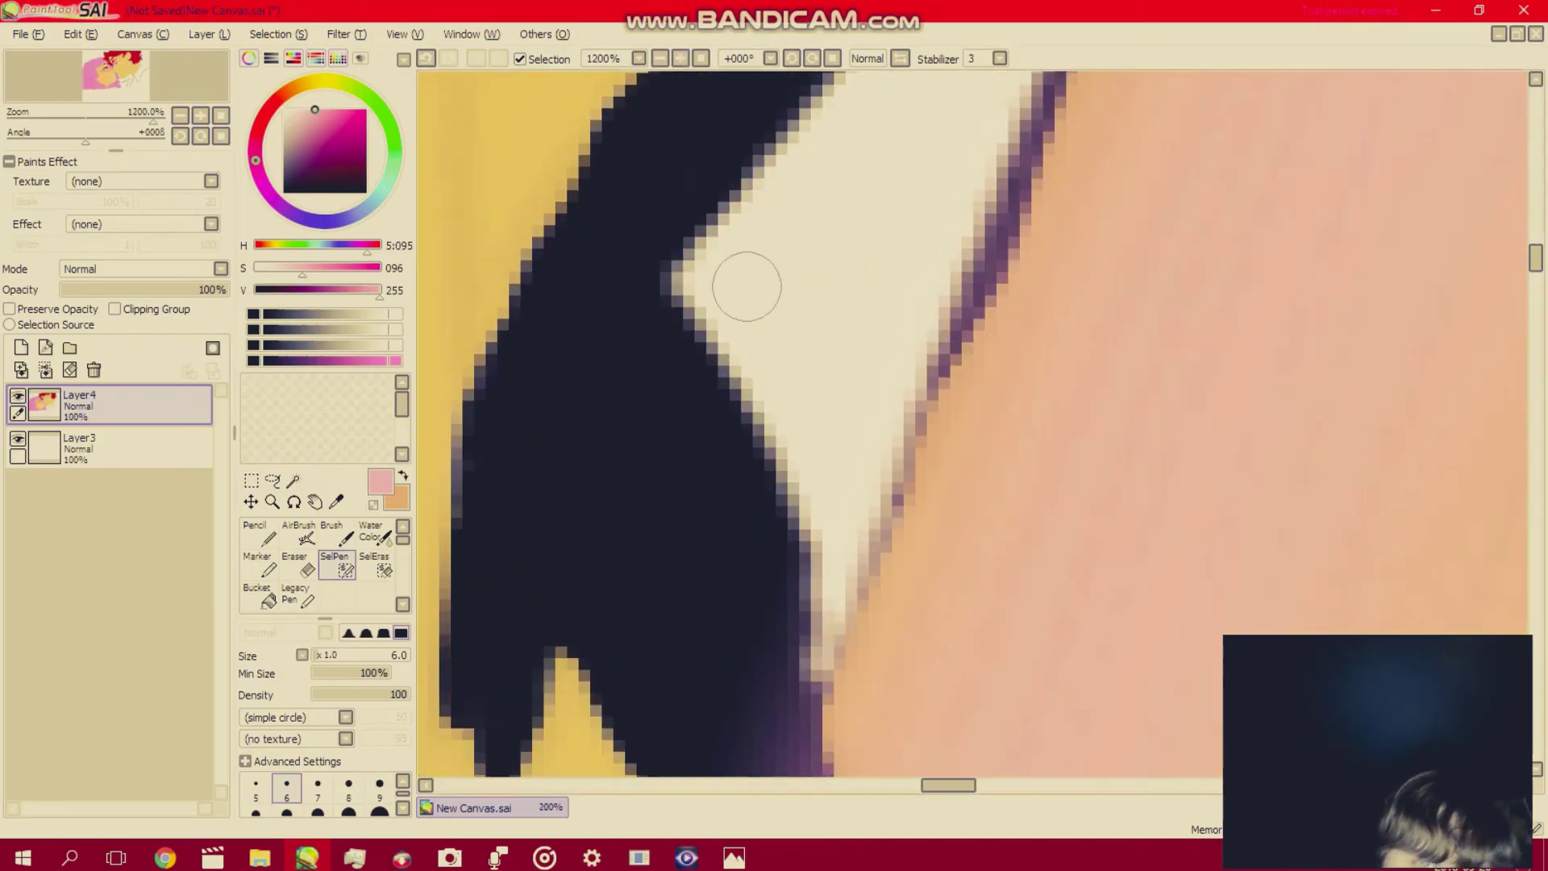
mouse_move(685, 272)
mouse_down()
mouse_move(775, 397)
mouse_move(831, 584)
mouse_move(839, 449)
mouse_move(781, 339)
mouse_move(709, 261)
mouse_up()
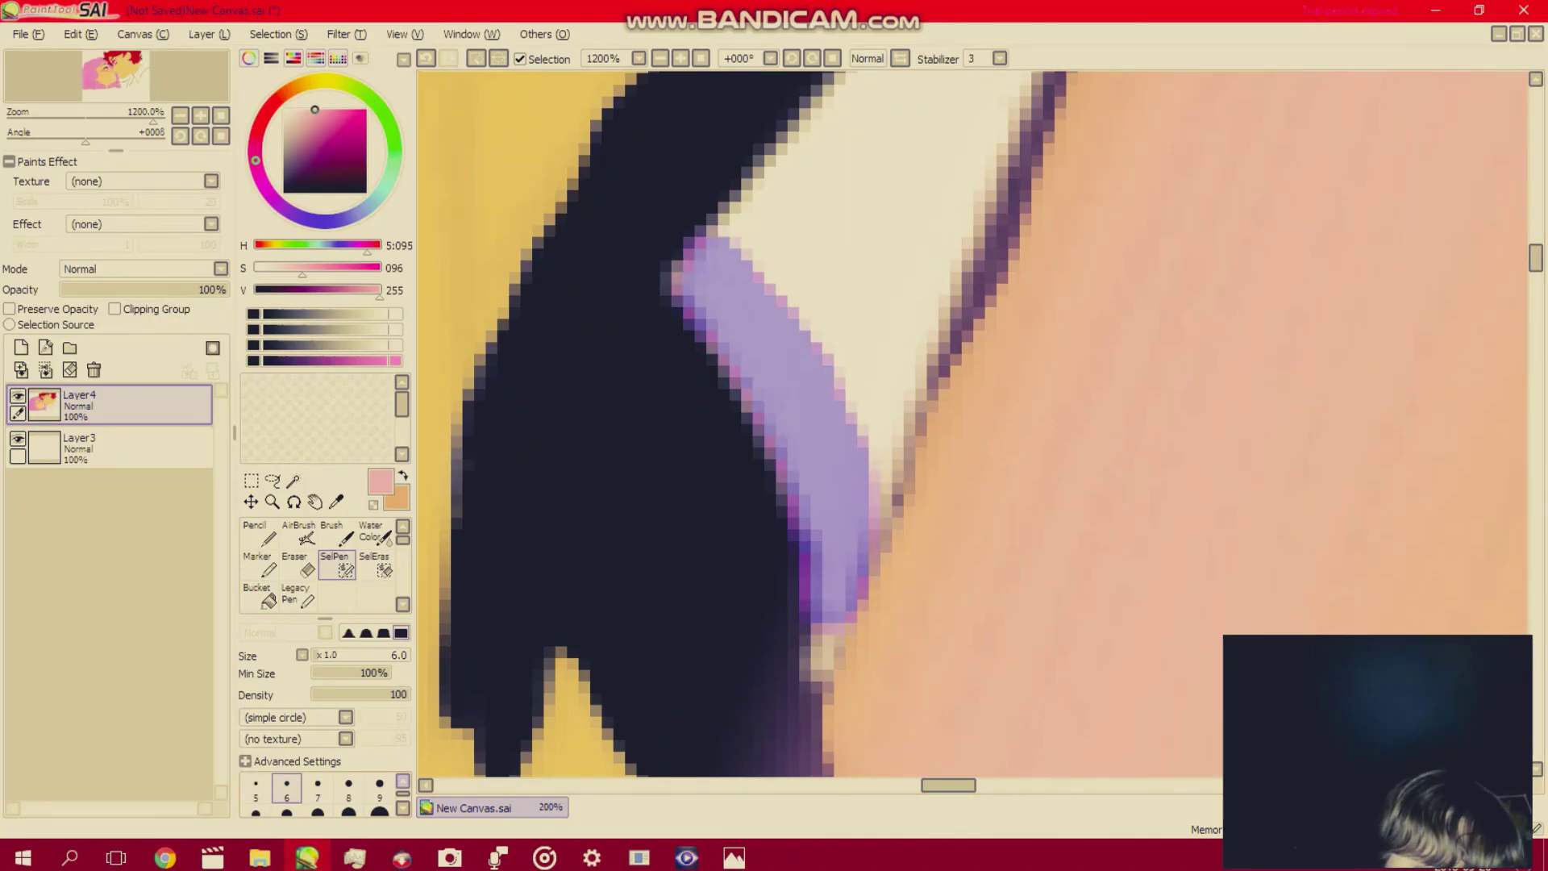
Extend the right character's eye-white selection into its lower tip at size 2, and mark the narrow right corner of the left character's eye.
scroll(319, 795, up, 2)
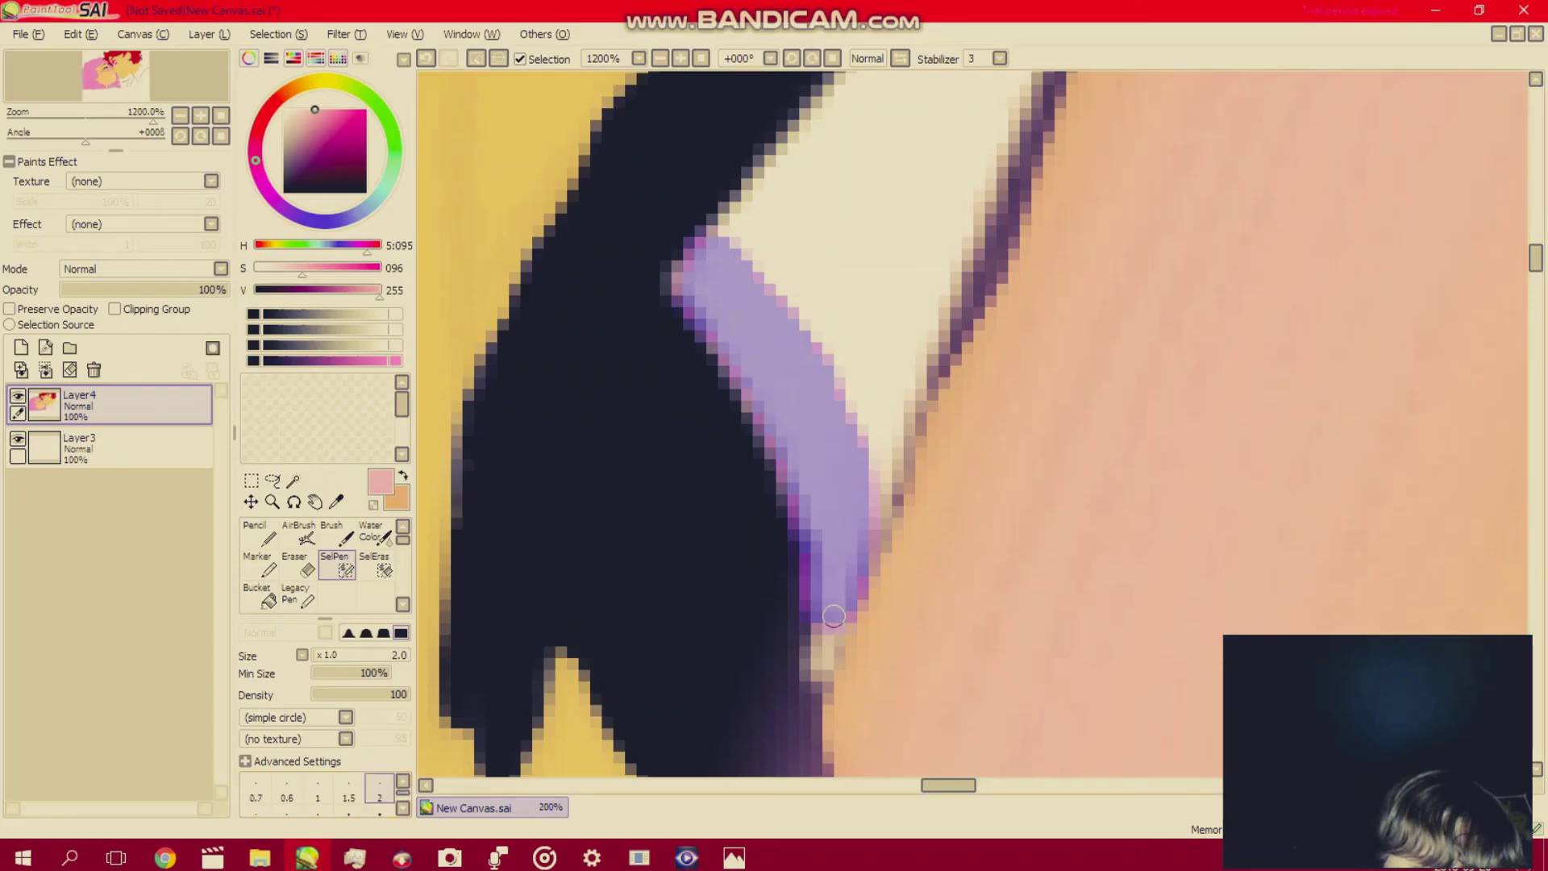
mouse_move(828, 619)
mouse_down()
mouse_move(815, 669)
mouse_move(822, 610)
mouse_up()
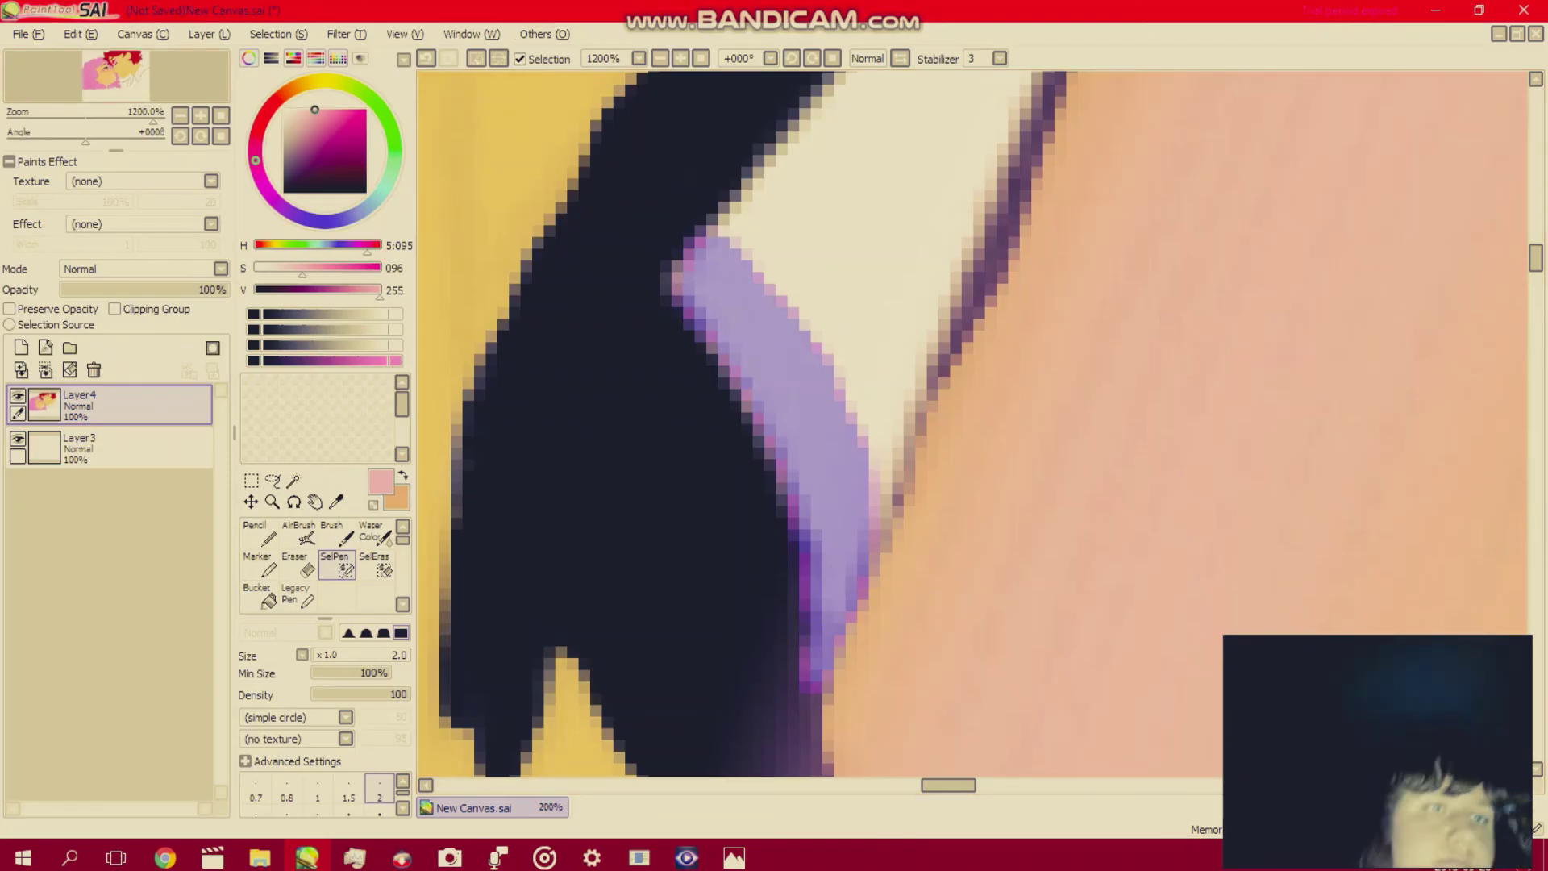
drag(115, 65, 110, 70)
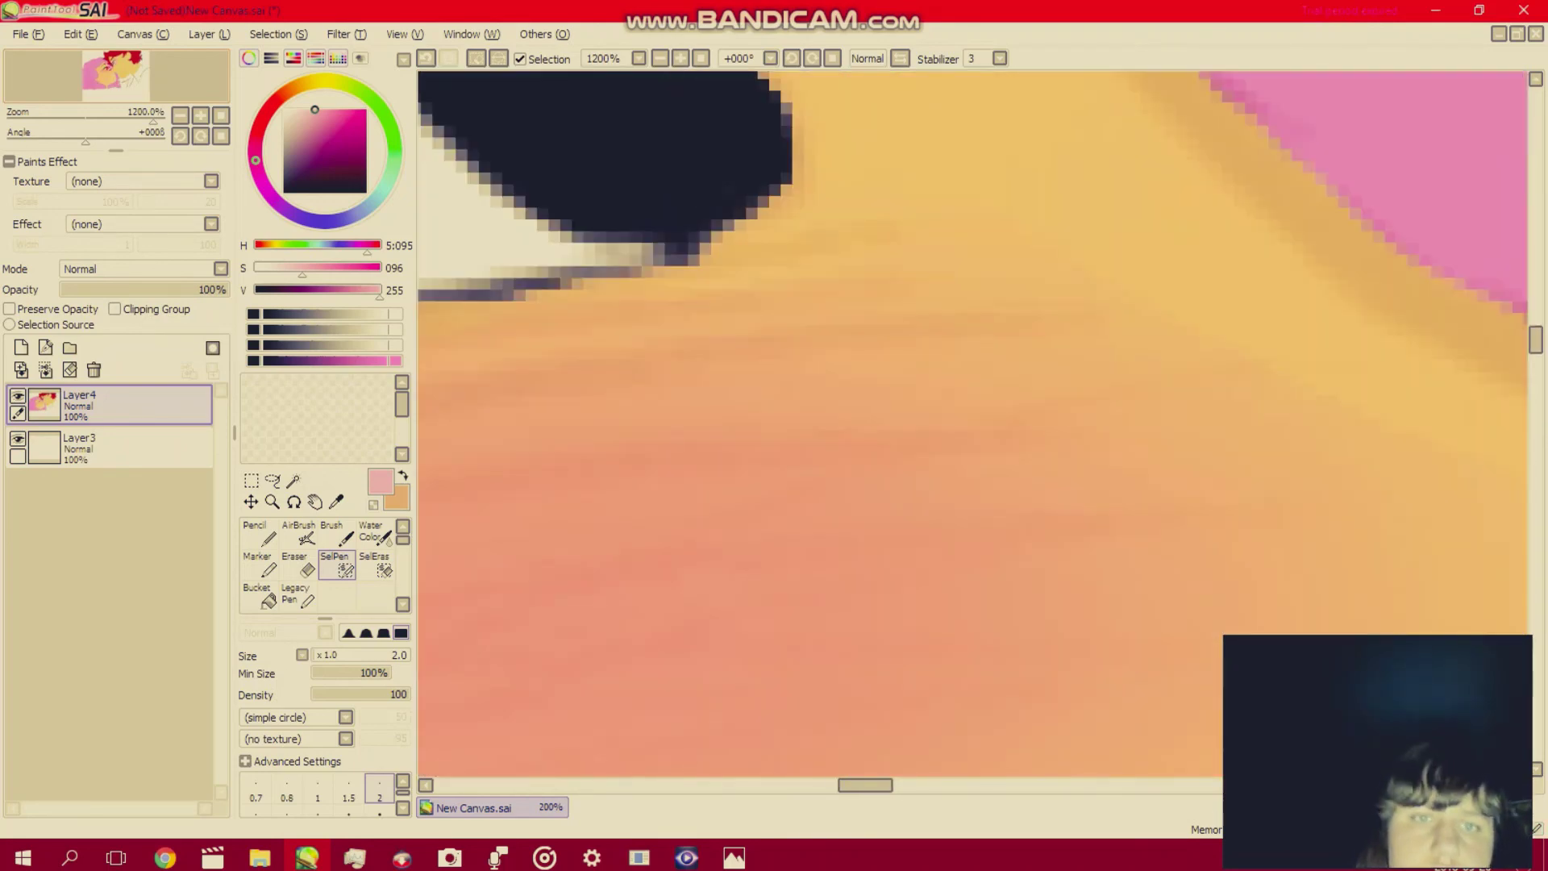
scroll(967, 423, up, 5)
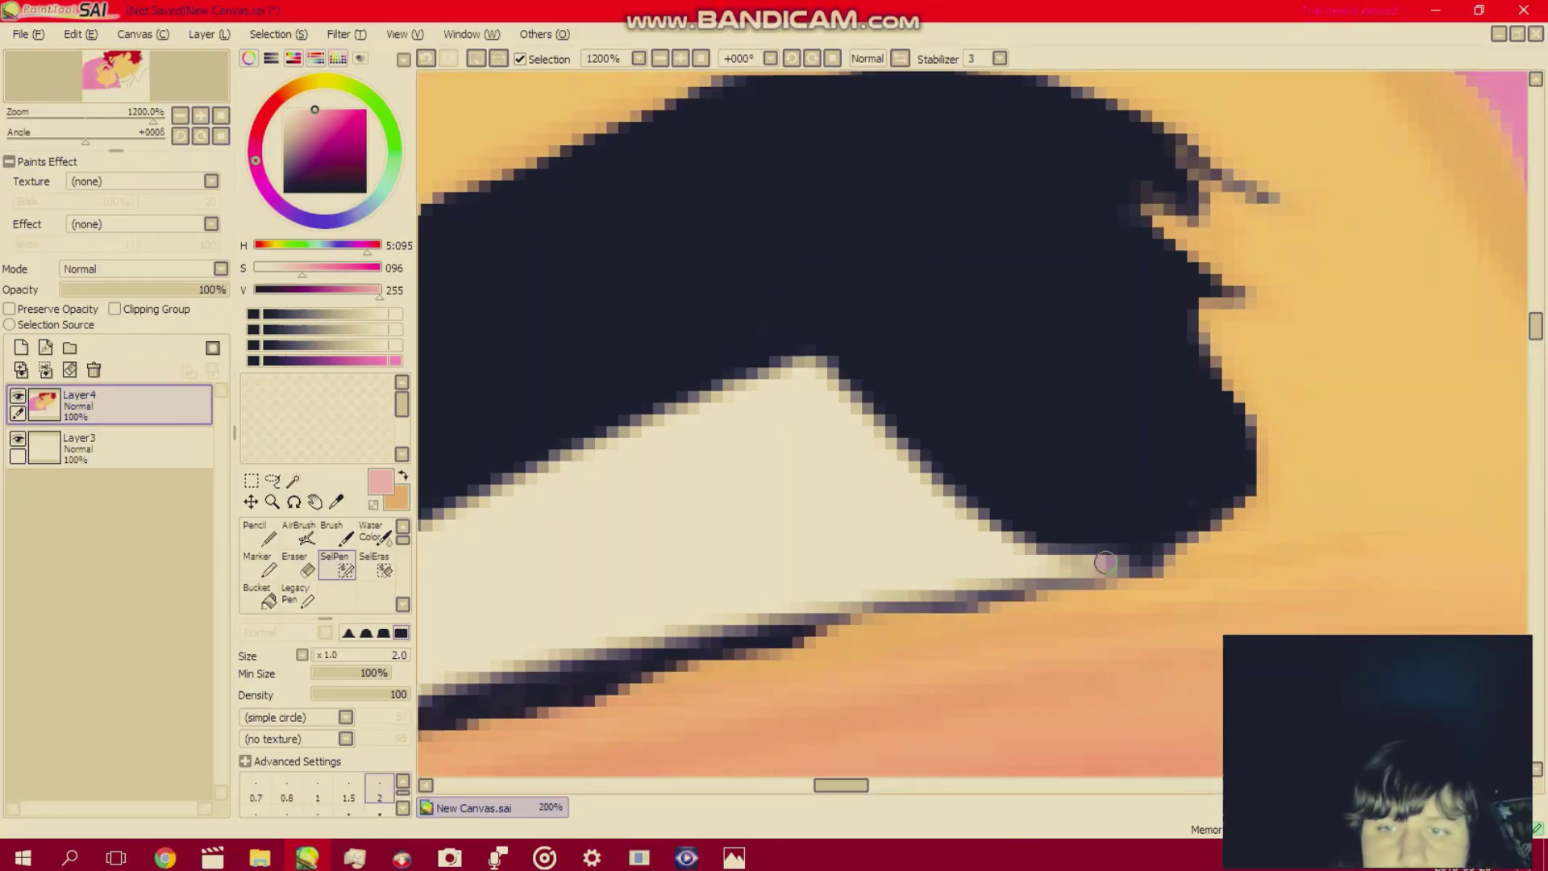
mouse_move(1104, 562)
mouse_down()
mouse_move(1031, 553)
mouse_move(1126, 563)
mouse_move(1016, 566)
mouse_up()
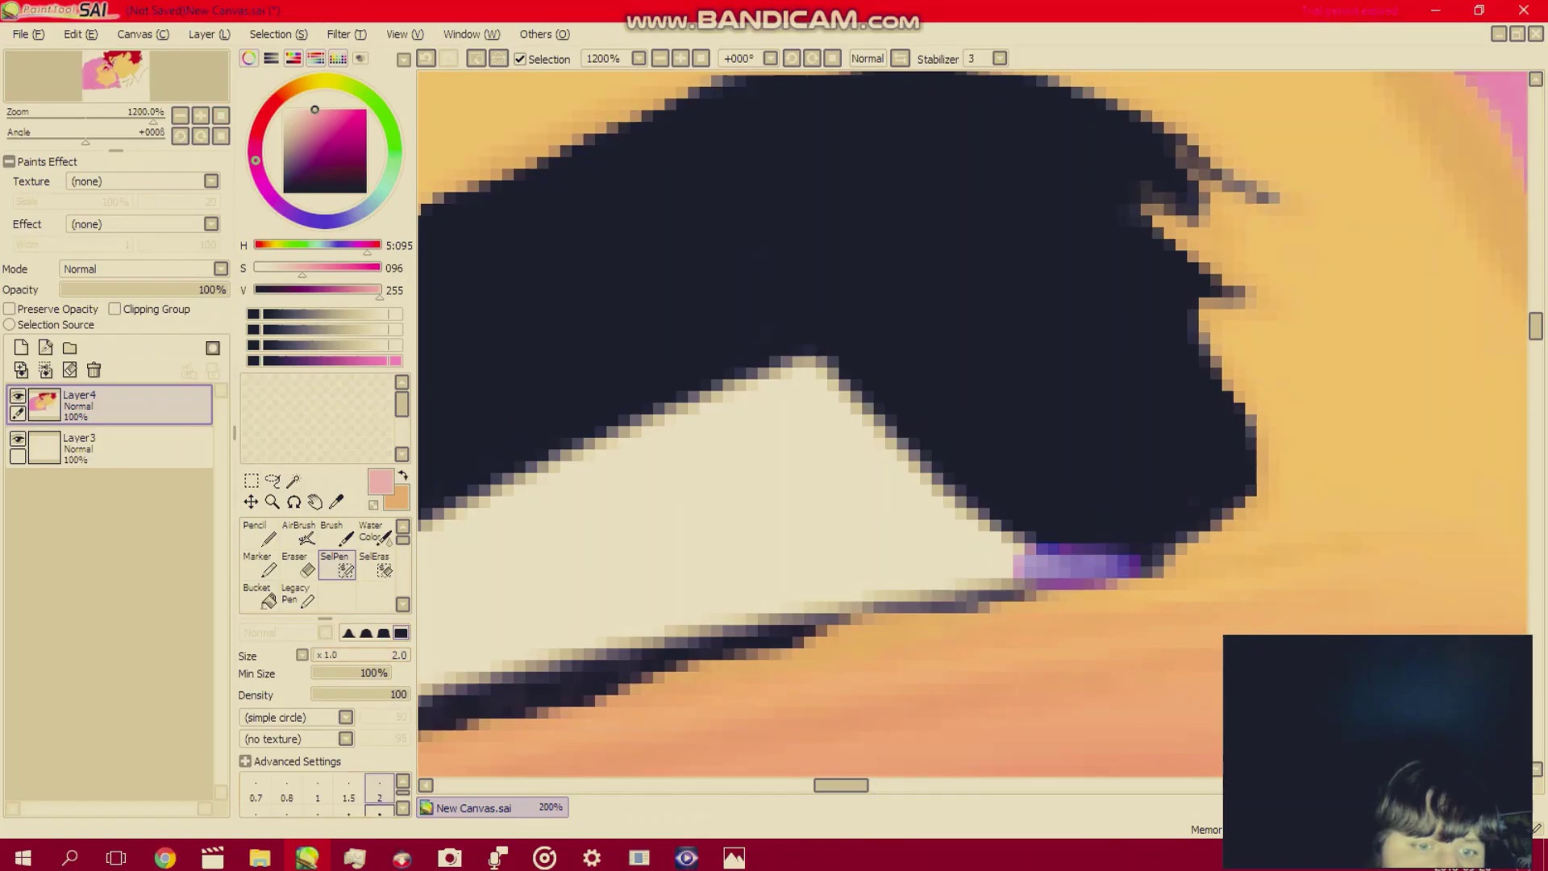
Mark the left character's eye white along the dark edge with the selection pen at size 9, and fill its gaps at size 5.
click(403, 808)
click(403, 808)
click(379, 786)
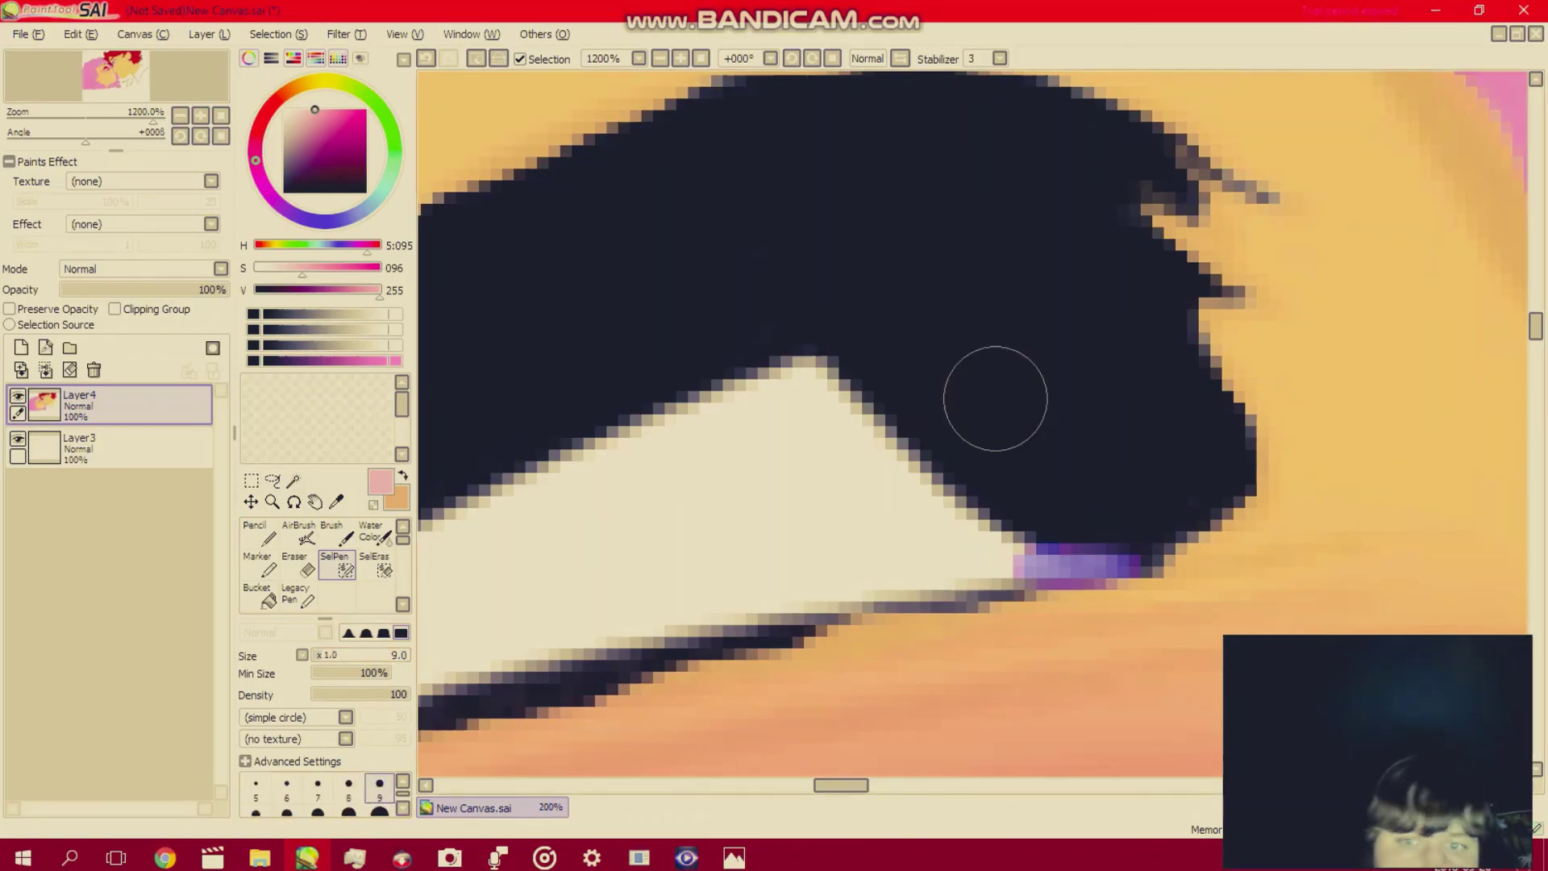
drag(793, 399, 972, 546)
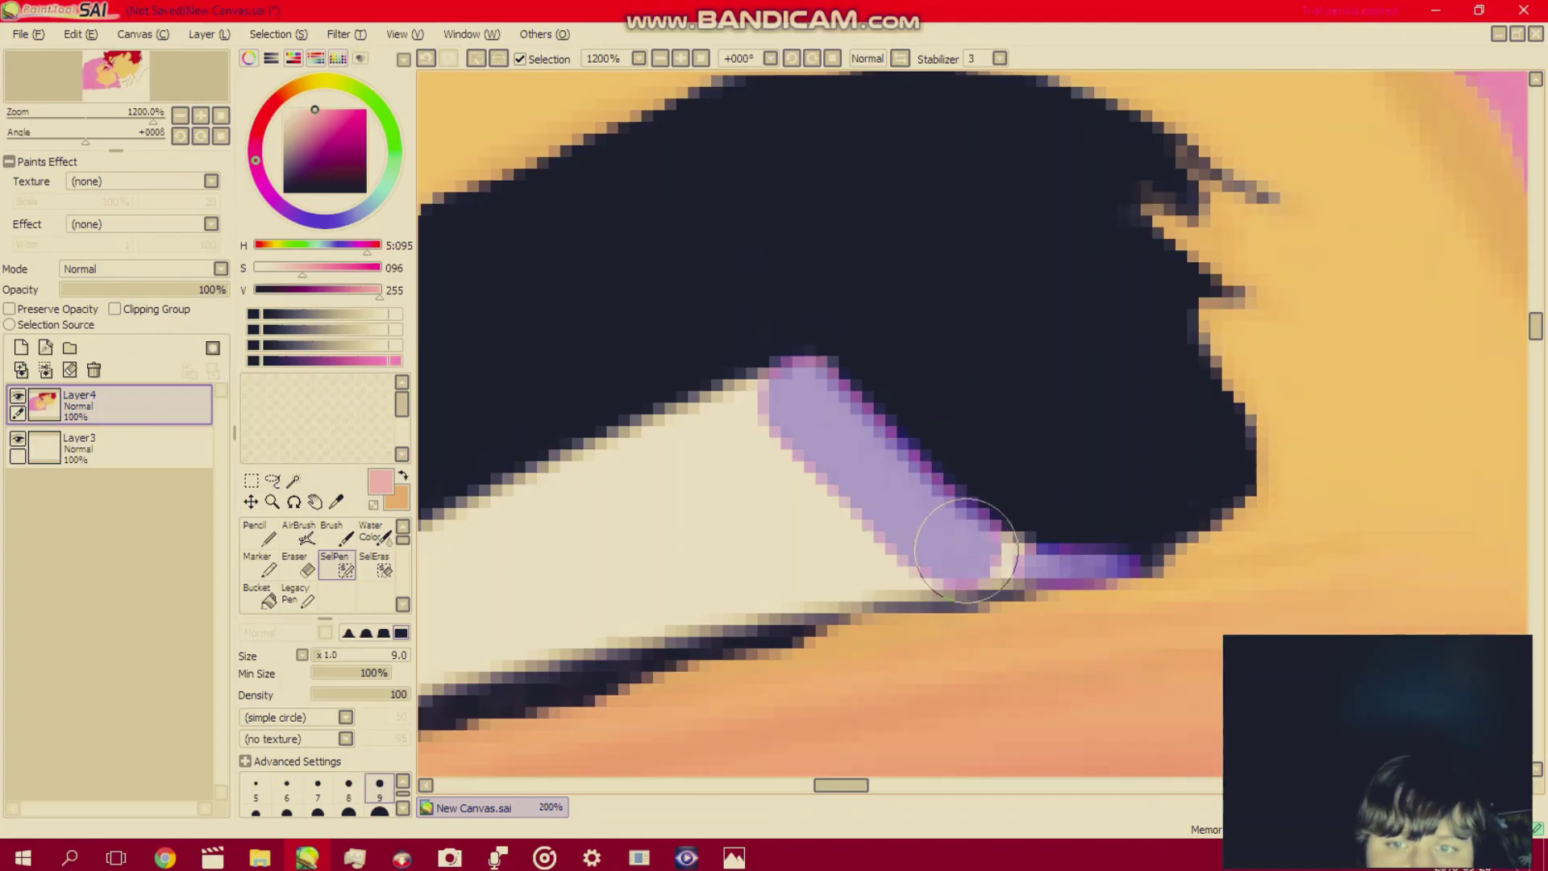
click(256, 788)
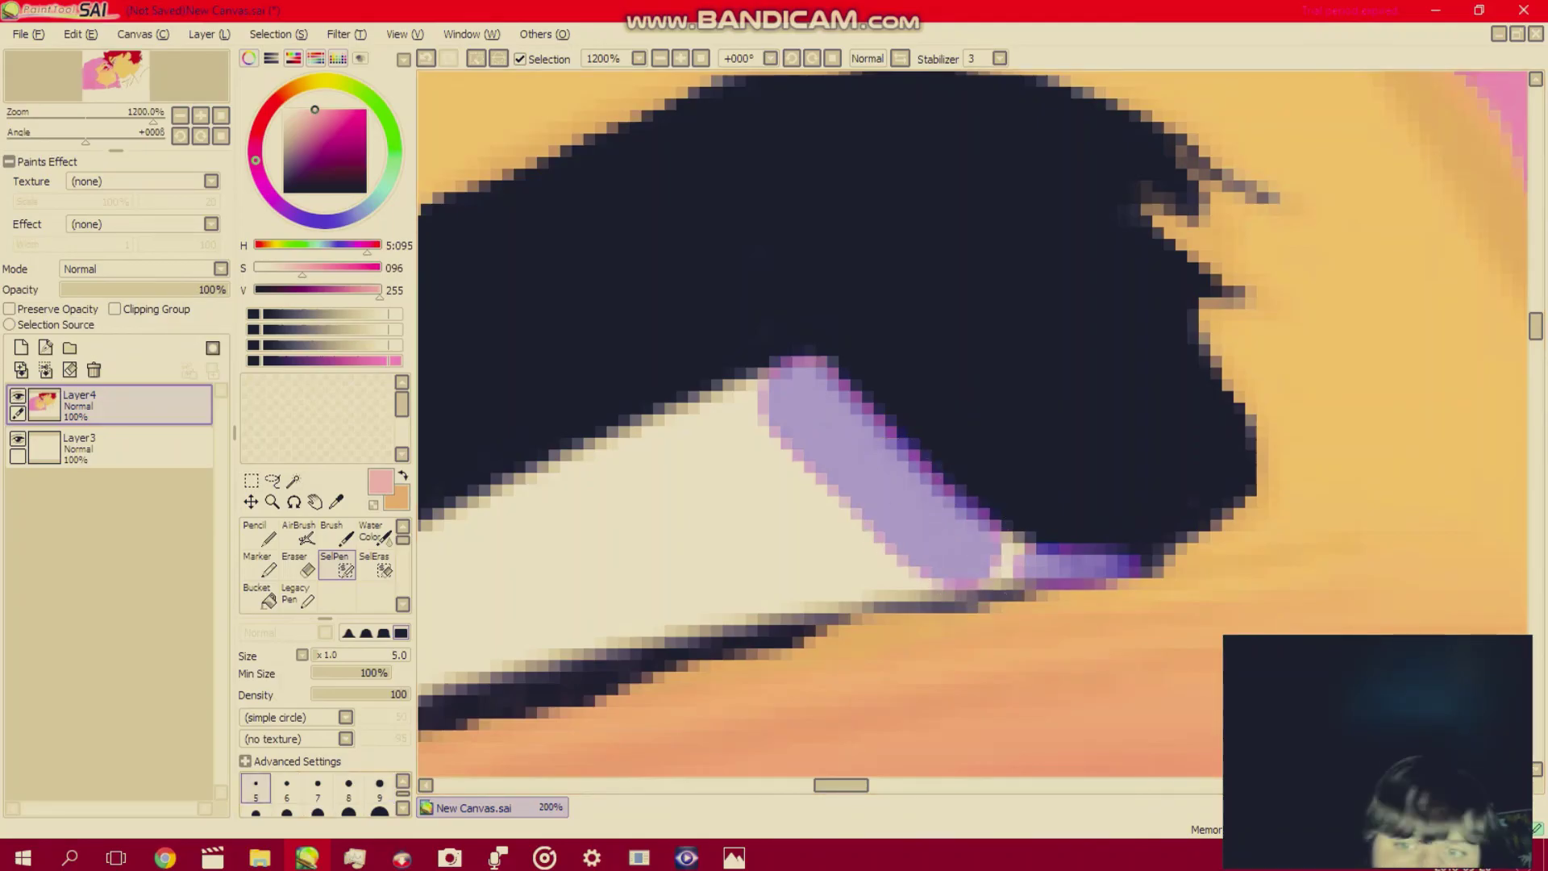
mouse_move(939, 522)
mouse_down()
mouse_move(1021, 561)
mouse_move(965, 577)
mouse_move(890, 551)
mouse_move(744, 399)
mouse_move(760, 372)
mouse_move(794, 363)
mouse_up()
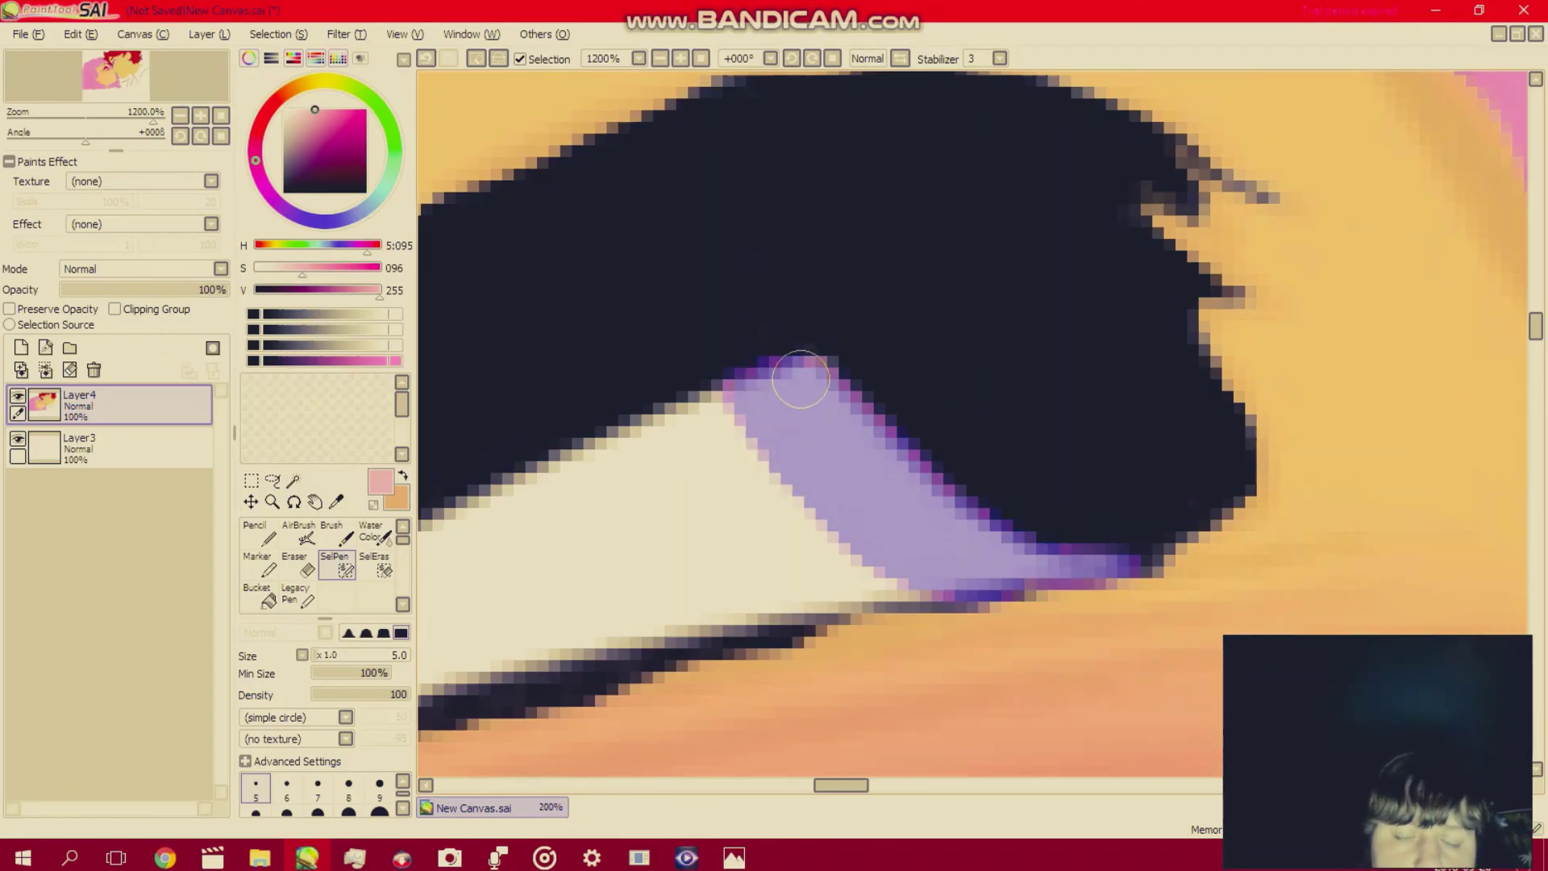
Airbrush the right character's selected shirt collar in grey with saturation 3 and value 192 at size 500, and deselect.
scroll(862, 327, down, 9)
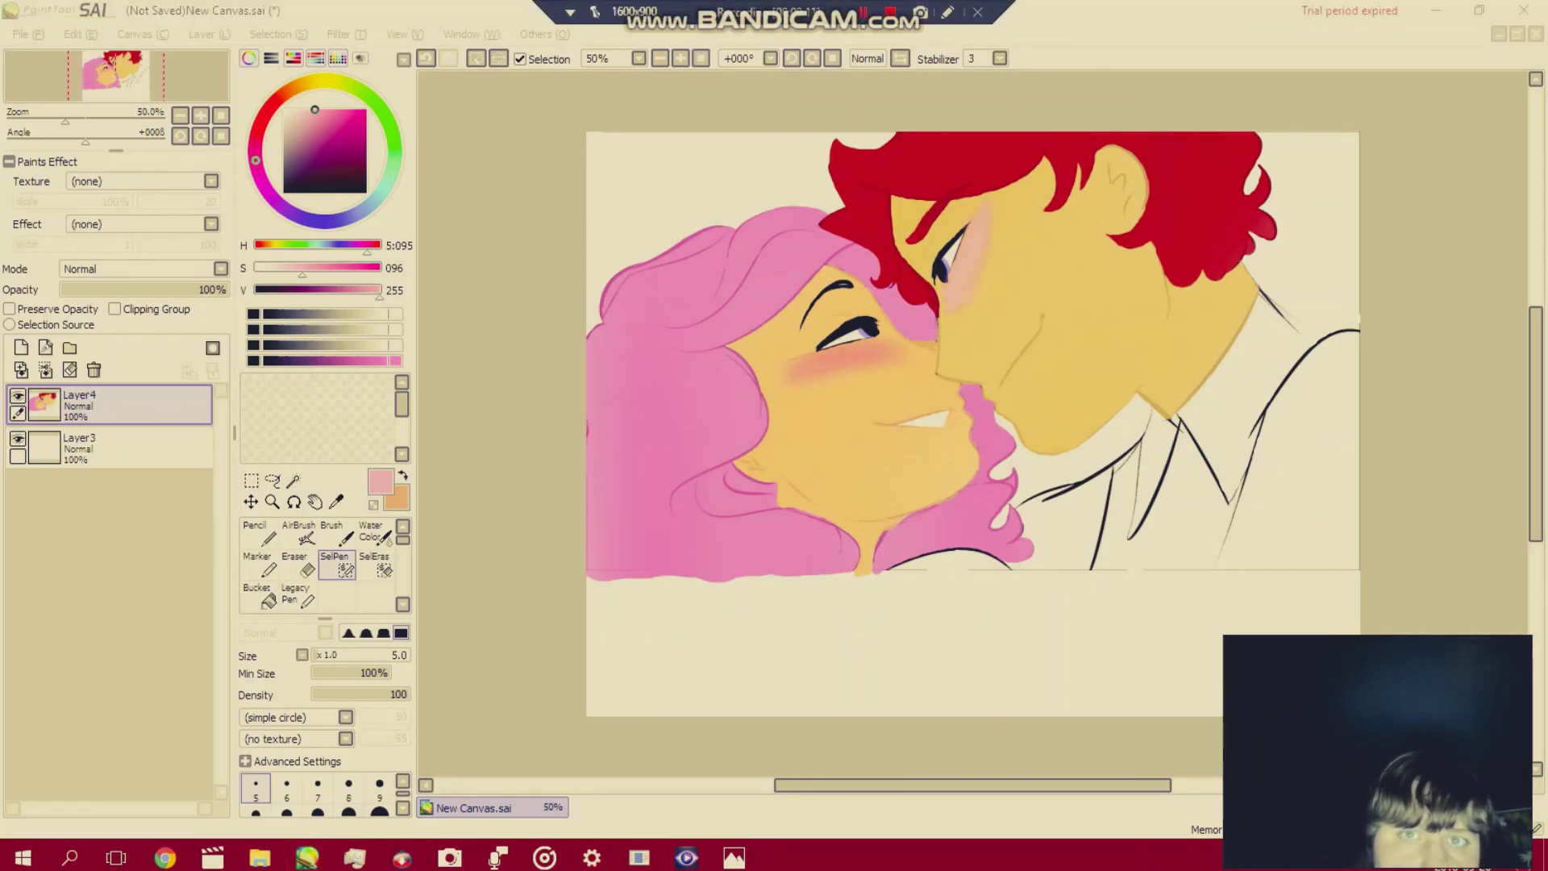
click(862, 11)
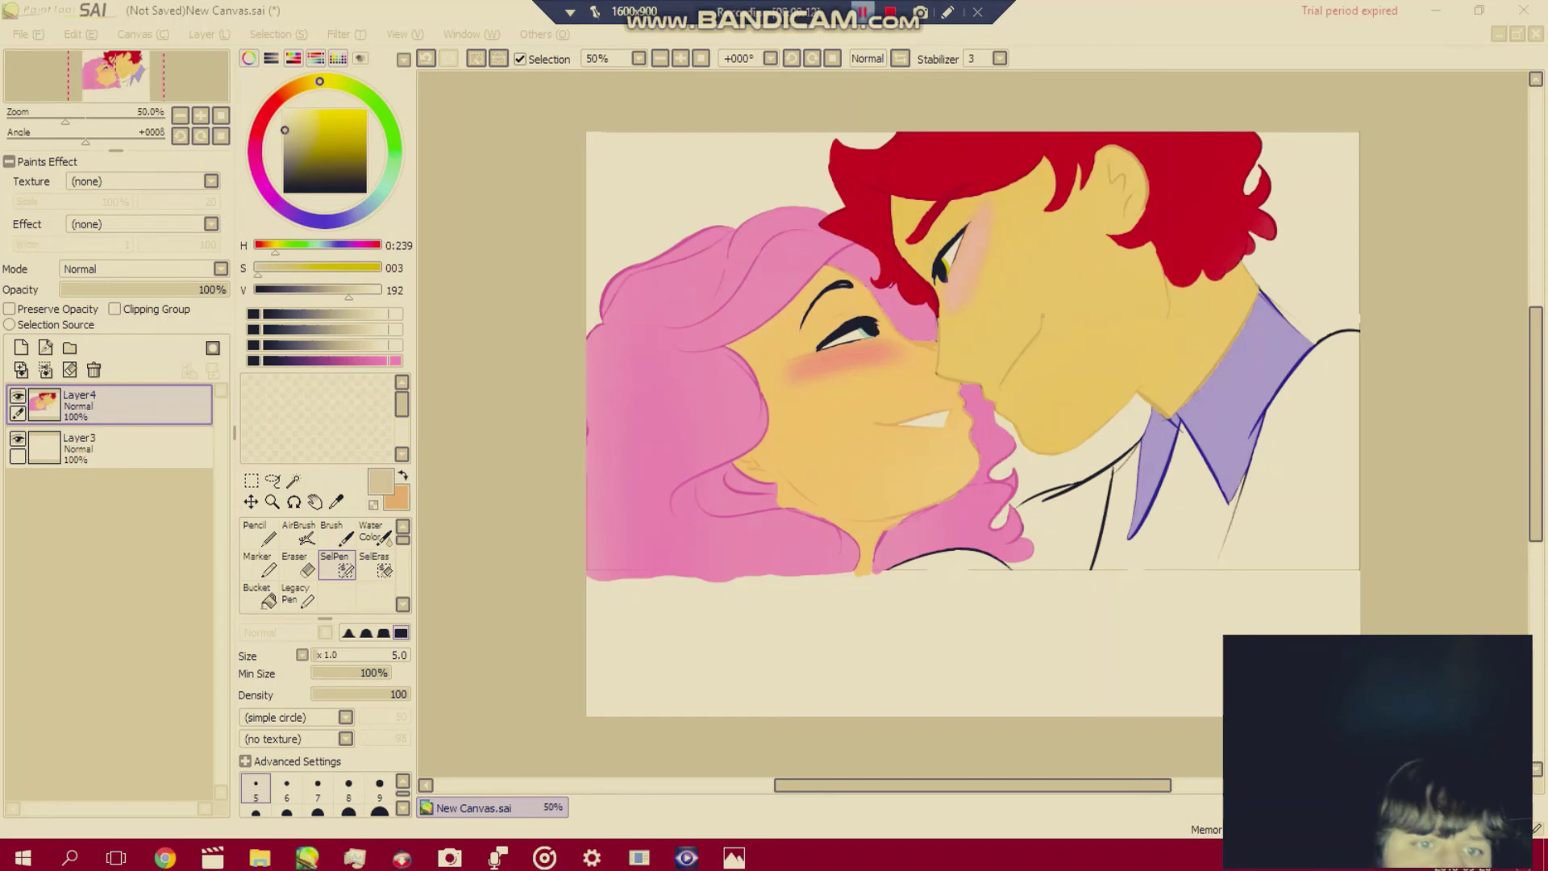
click(334, 533)
click(299, 534)
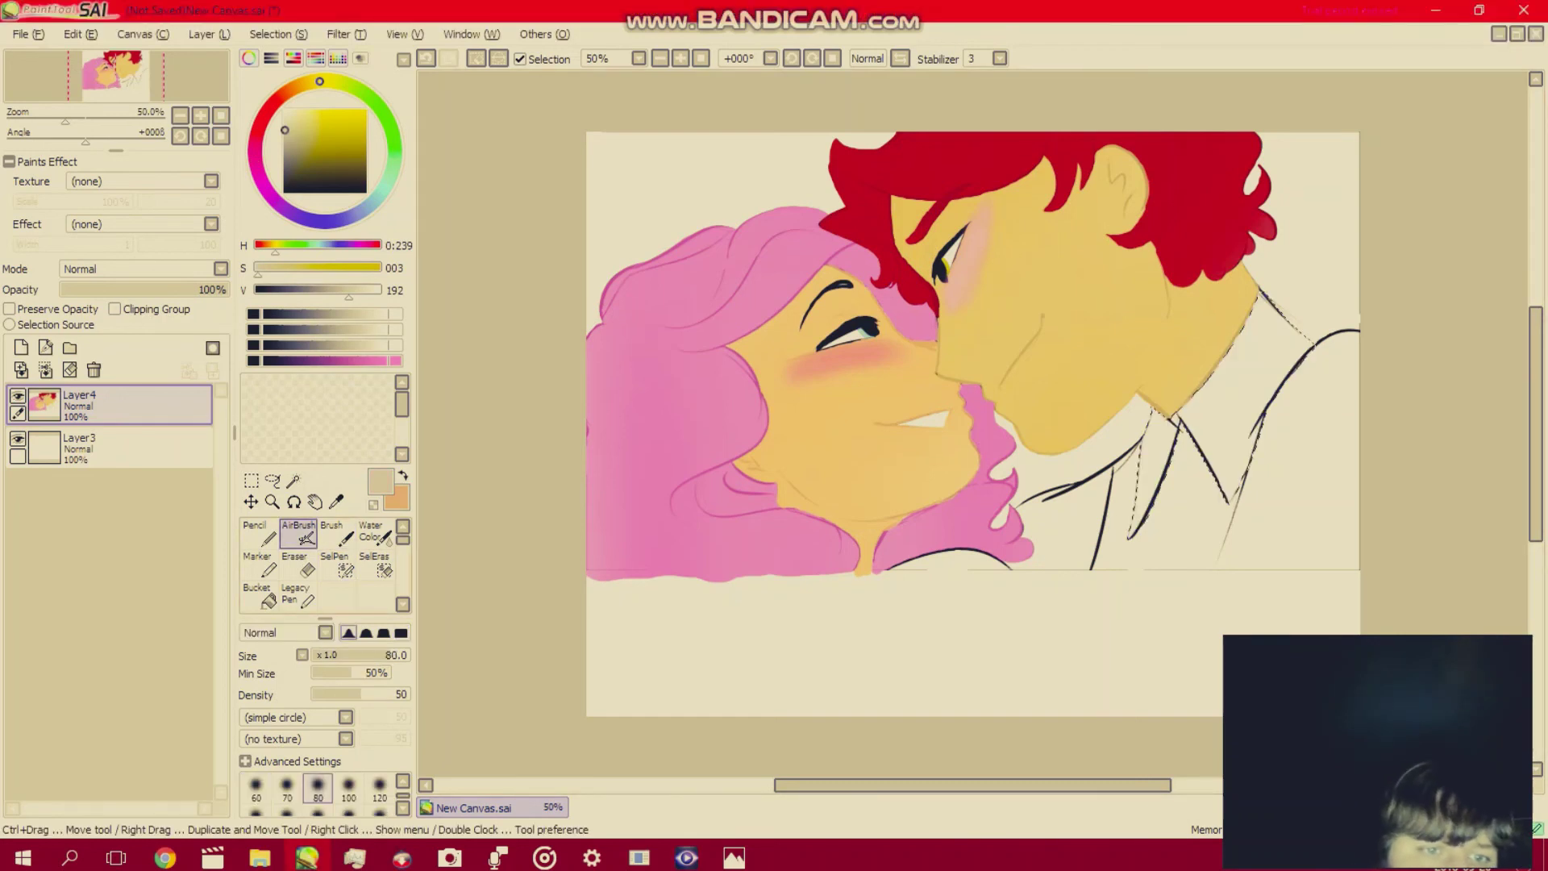
scroll(319, 788, down, 2)
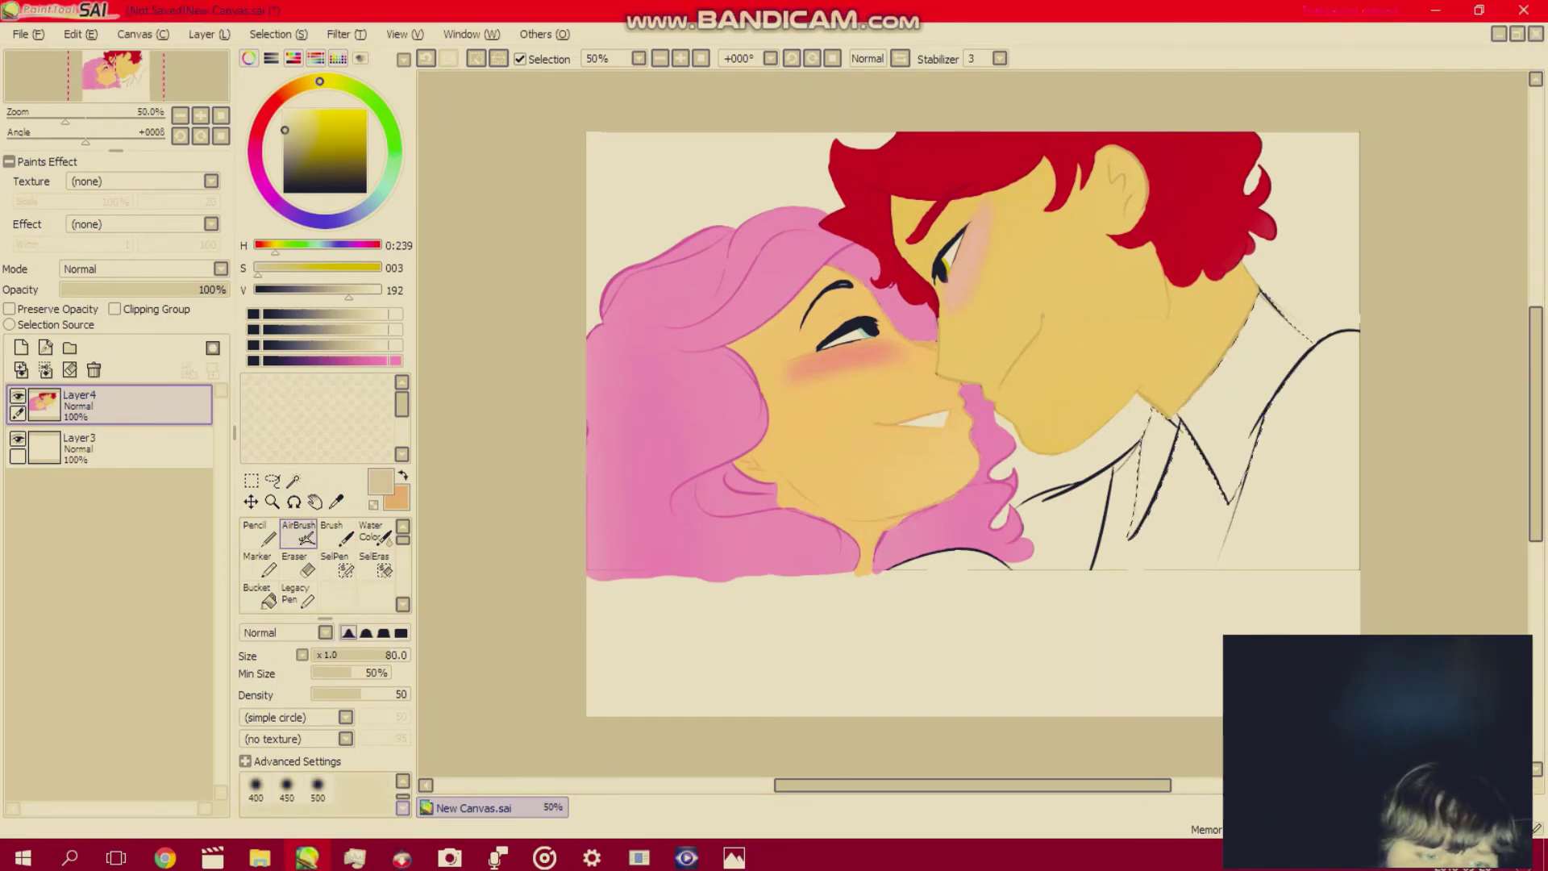
click(286, 788)
click(318, 787)
mouse_move(1098, 436)
mouse_down()
mouse_move(1071, 696)
mouse_move(1249, 121)
mouse_move(1343, 202)
mouse_up()
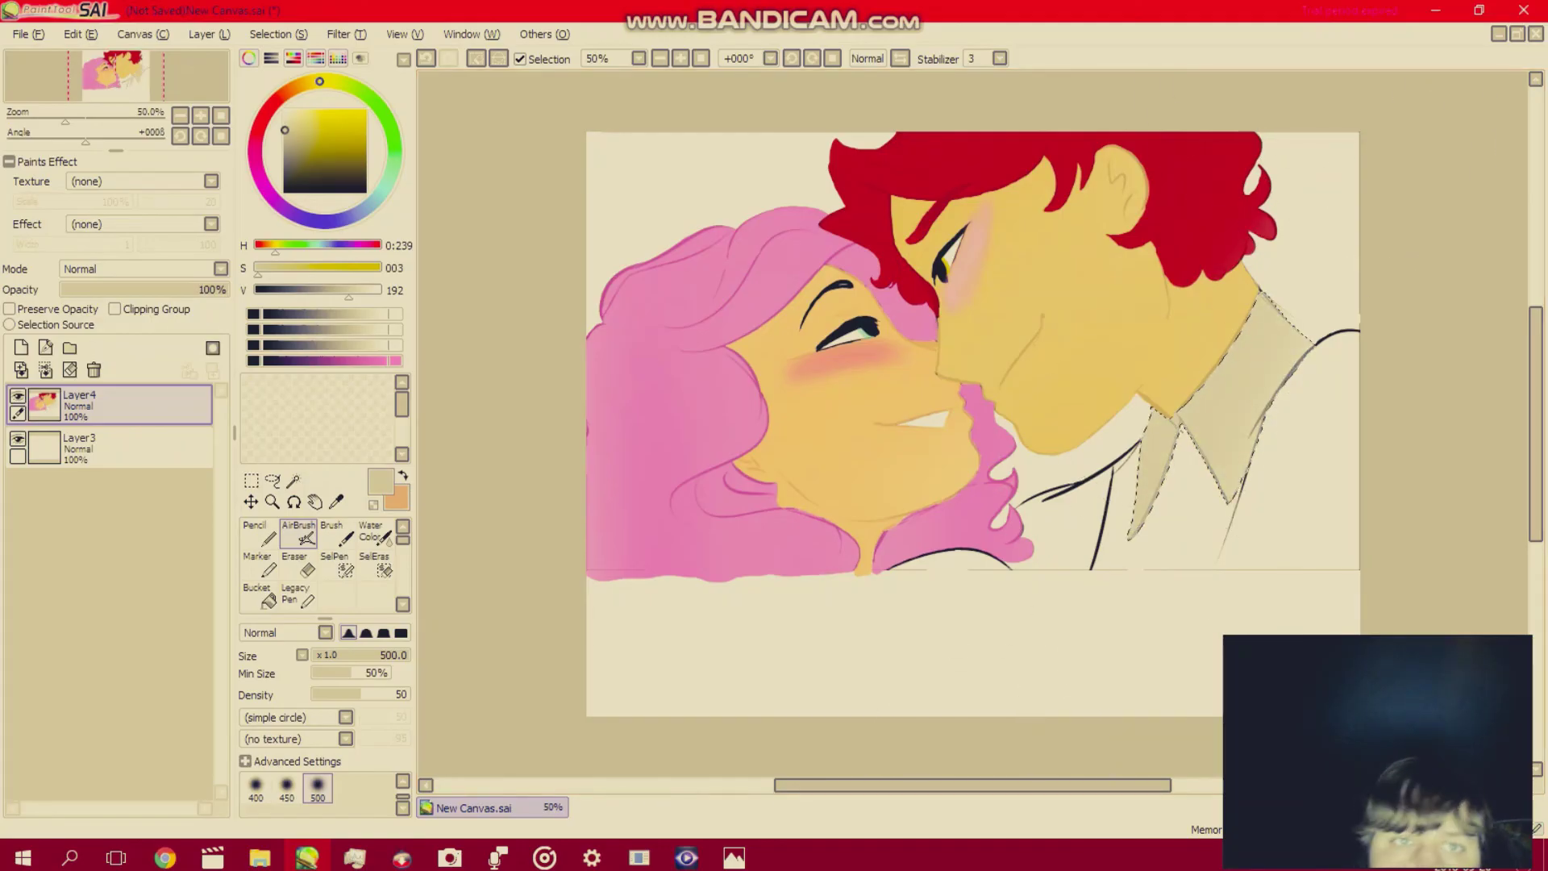
key(ctrl+d)
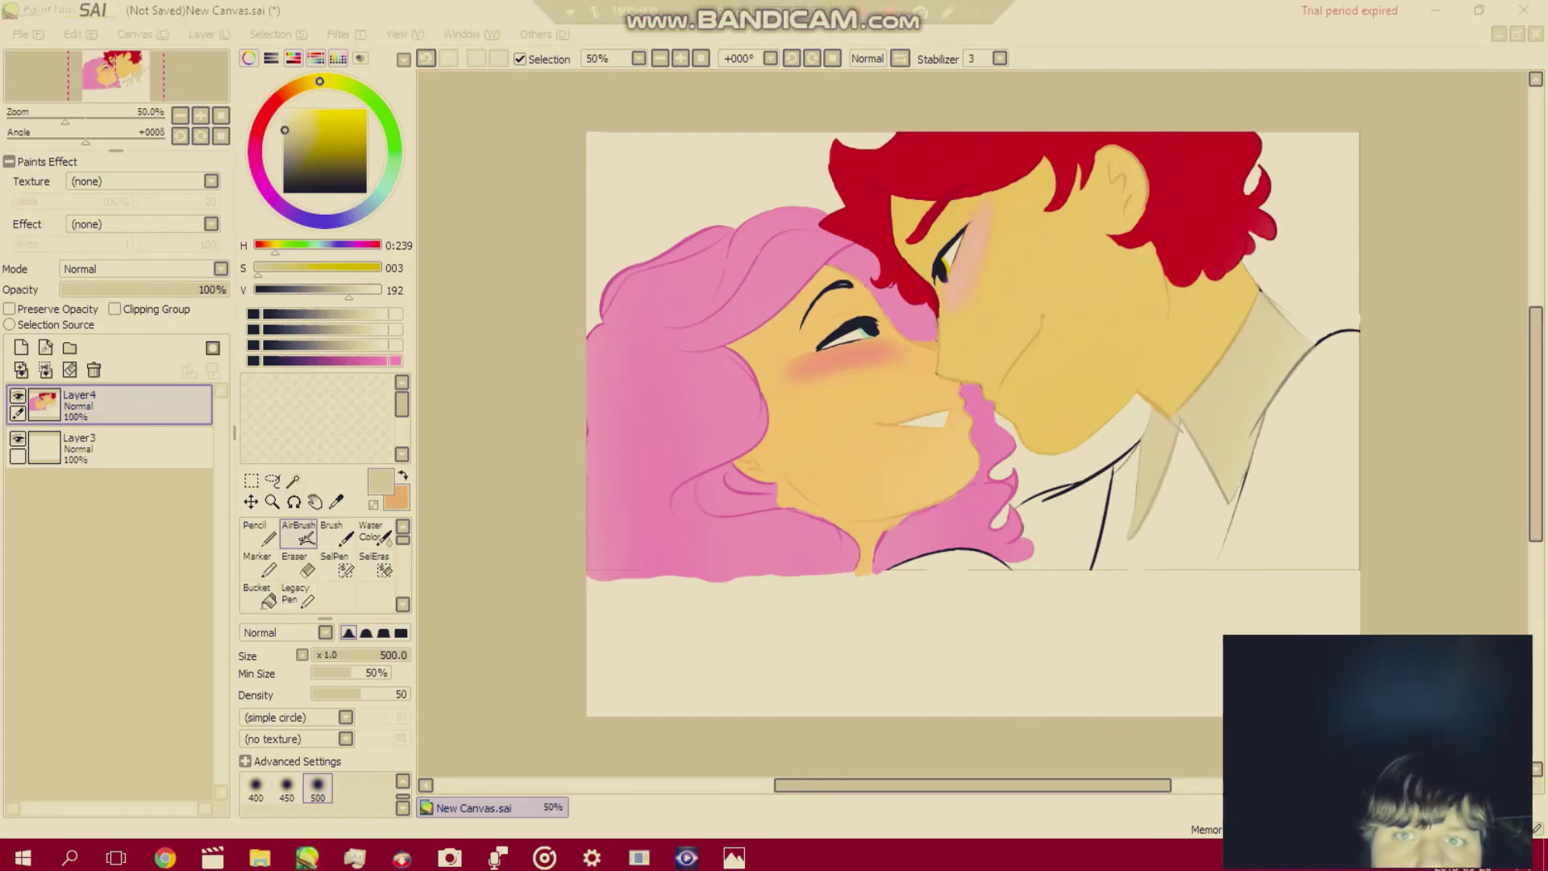
Erase over the selected background and pencil it in pale mint green at size 500, using saturation 96 and value 255.
mouse_move(862, 12)
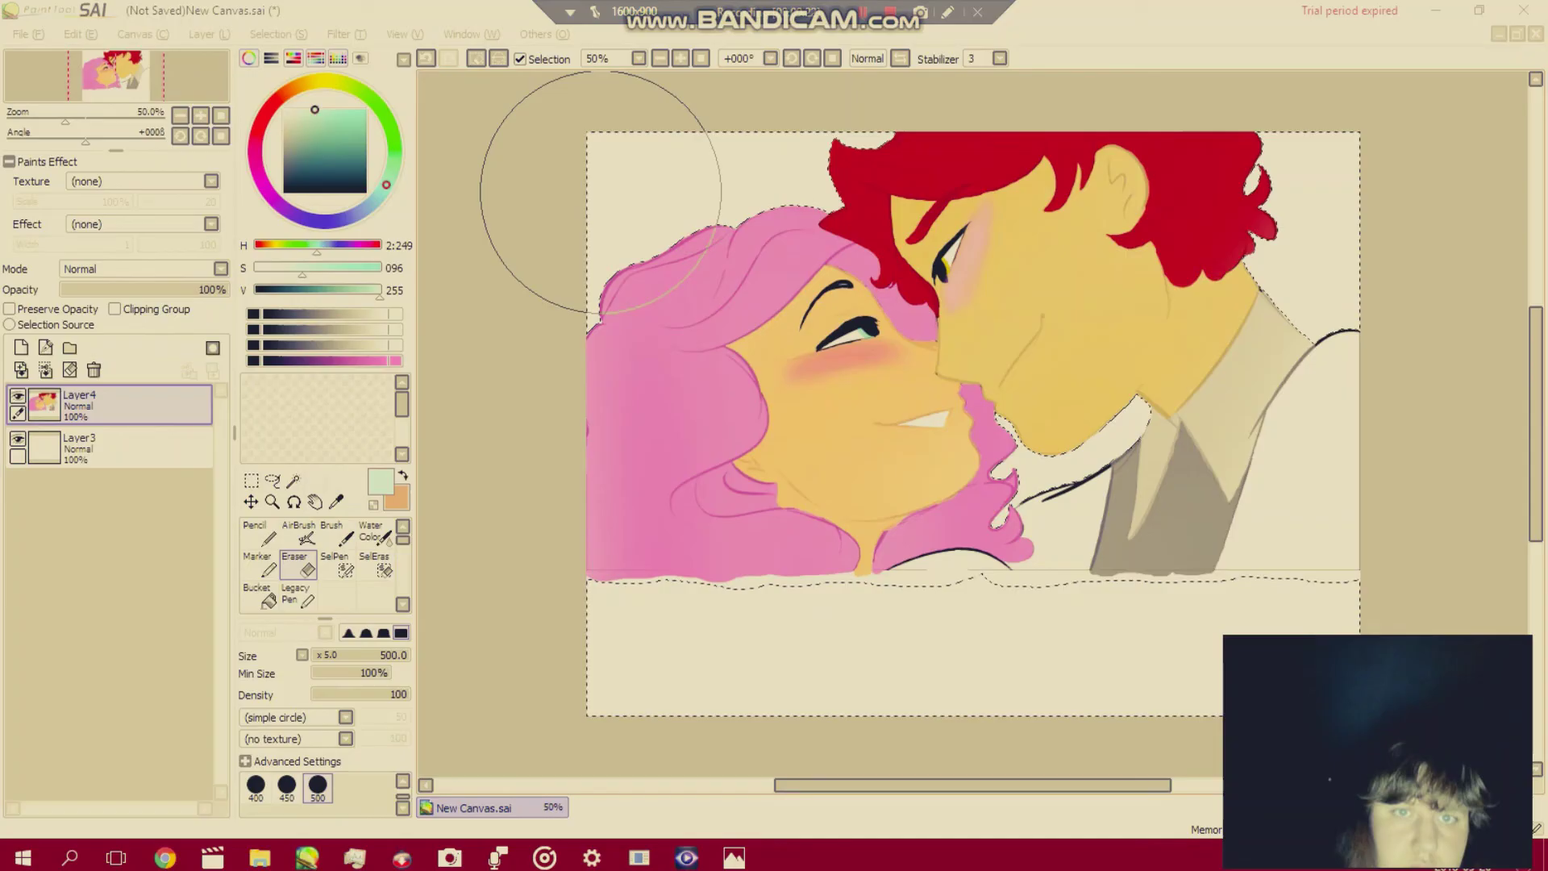
mouse_move(598, 198)
mouse_down()
mouse_move(572, 216)
mouse_move(557, 334)
mouse_move(613, 62)
mouse_up()
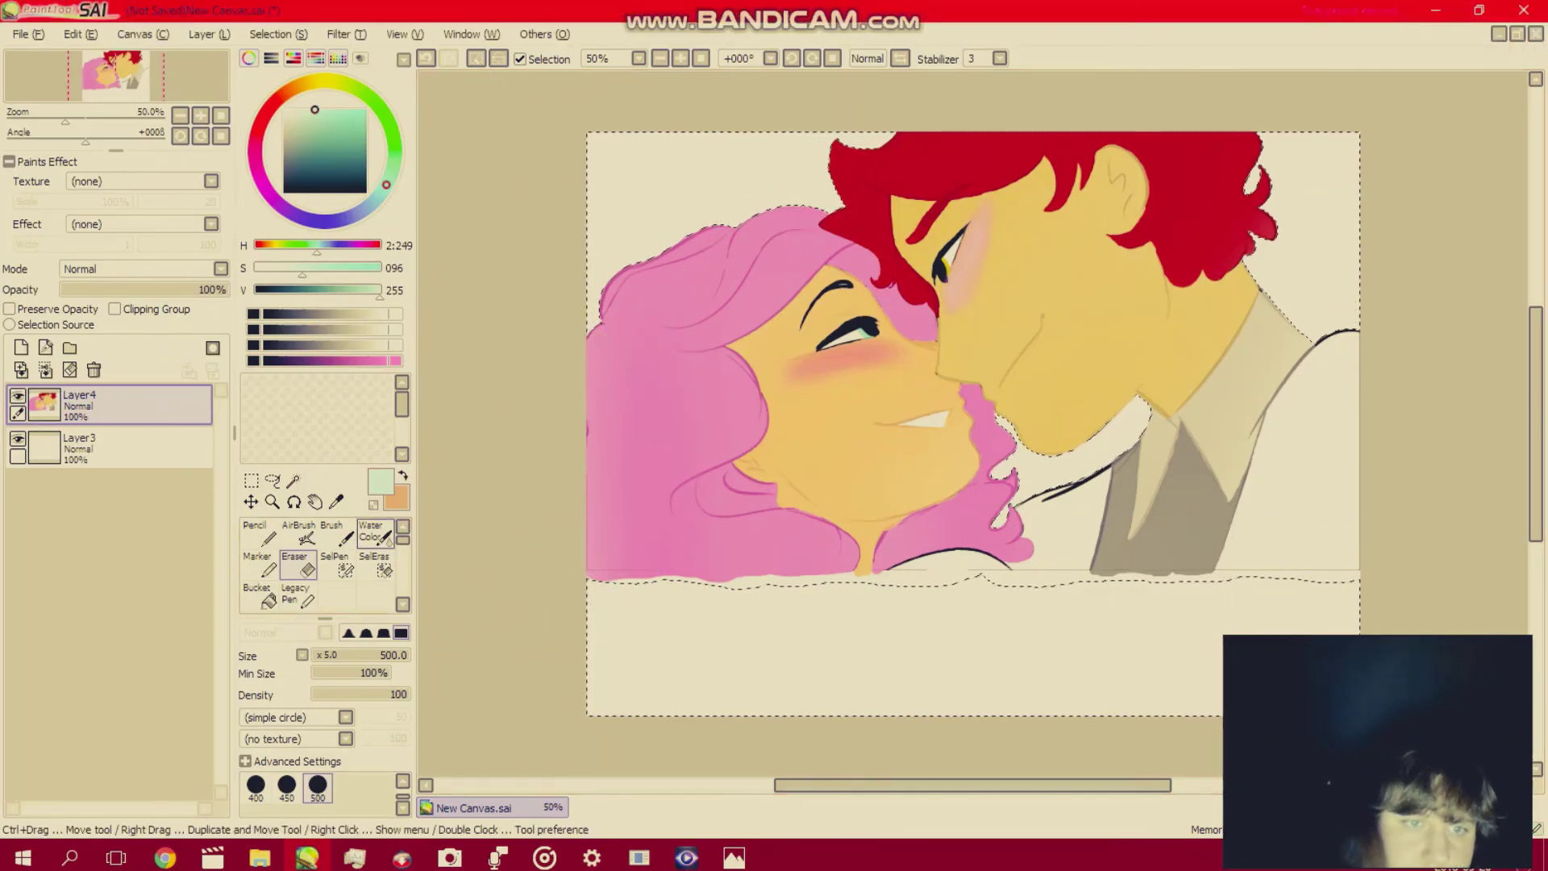
click(258, 533)
mouse_move(598, 577)
mouse_down()
mouse_move(645, 487)
mouse_move(760, 814)
mouse_move(1080, 629)
mouse_move(1427, 129)
mouse_move(1411, 472)
mouse_move(1359, 657)
mouse_up()
Airbrush soft white streaks across the upper background on both sides of the couple at size 160, using saturation 0 and value 255.
drag(314, 110, 283, 108)
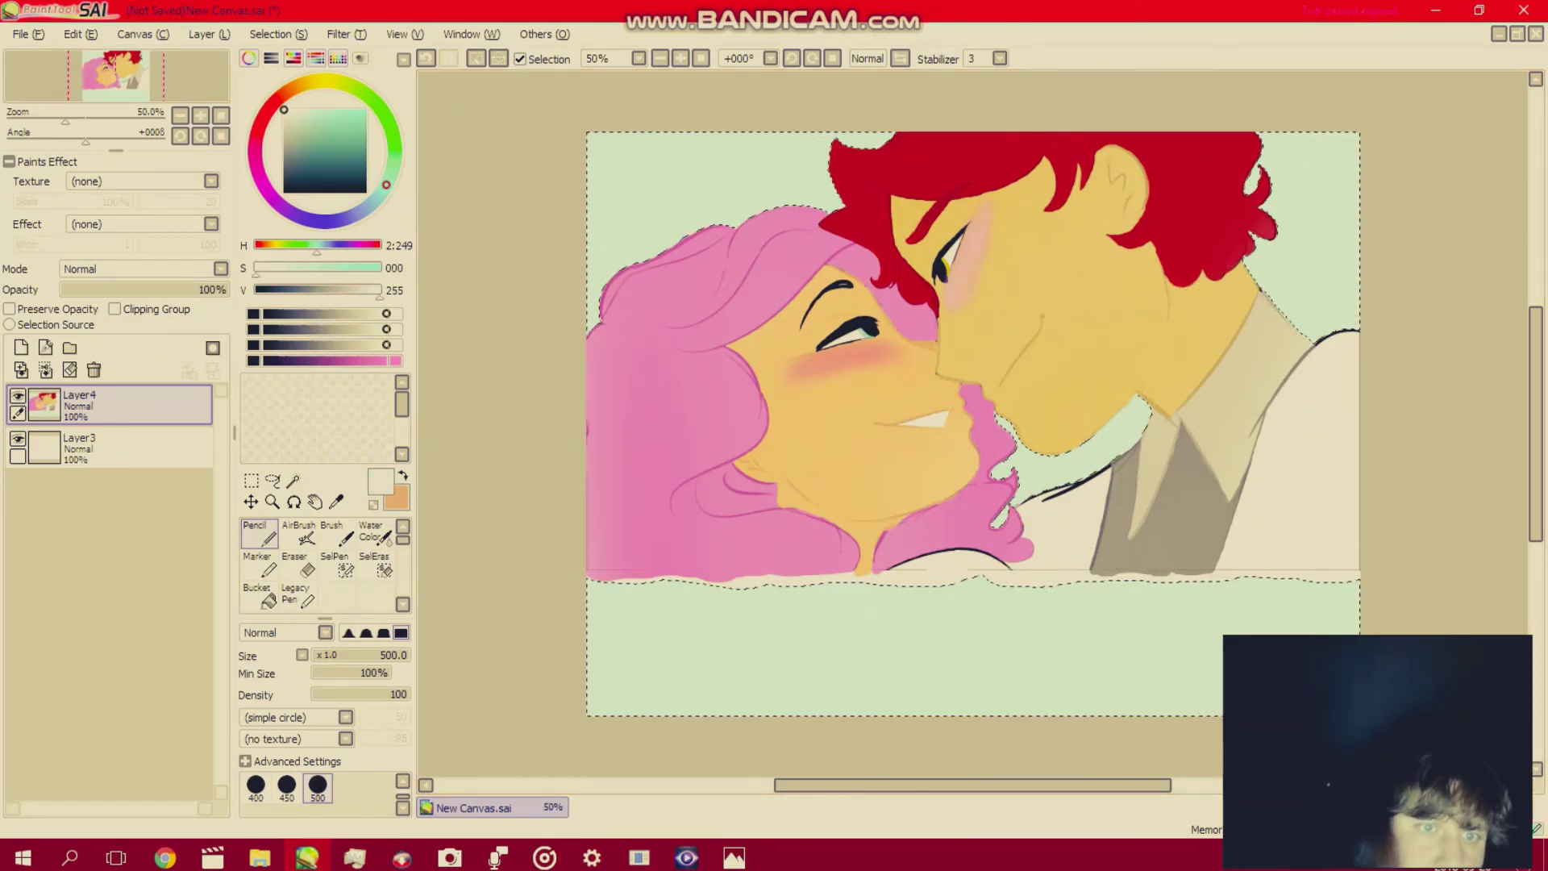
click(298, 533)
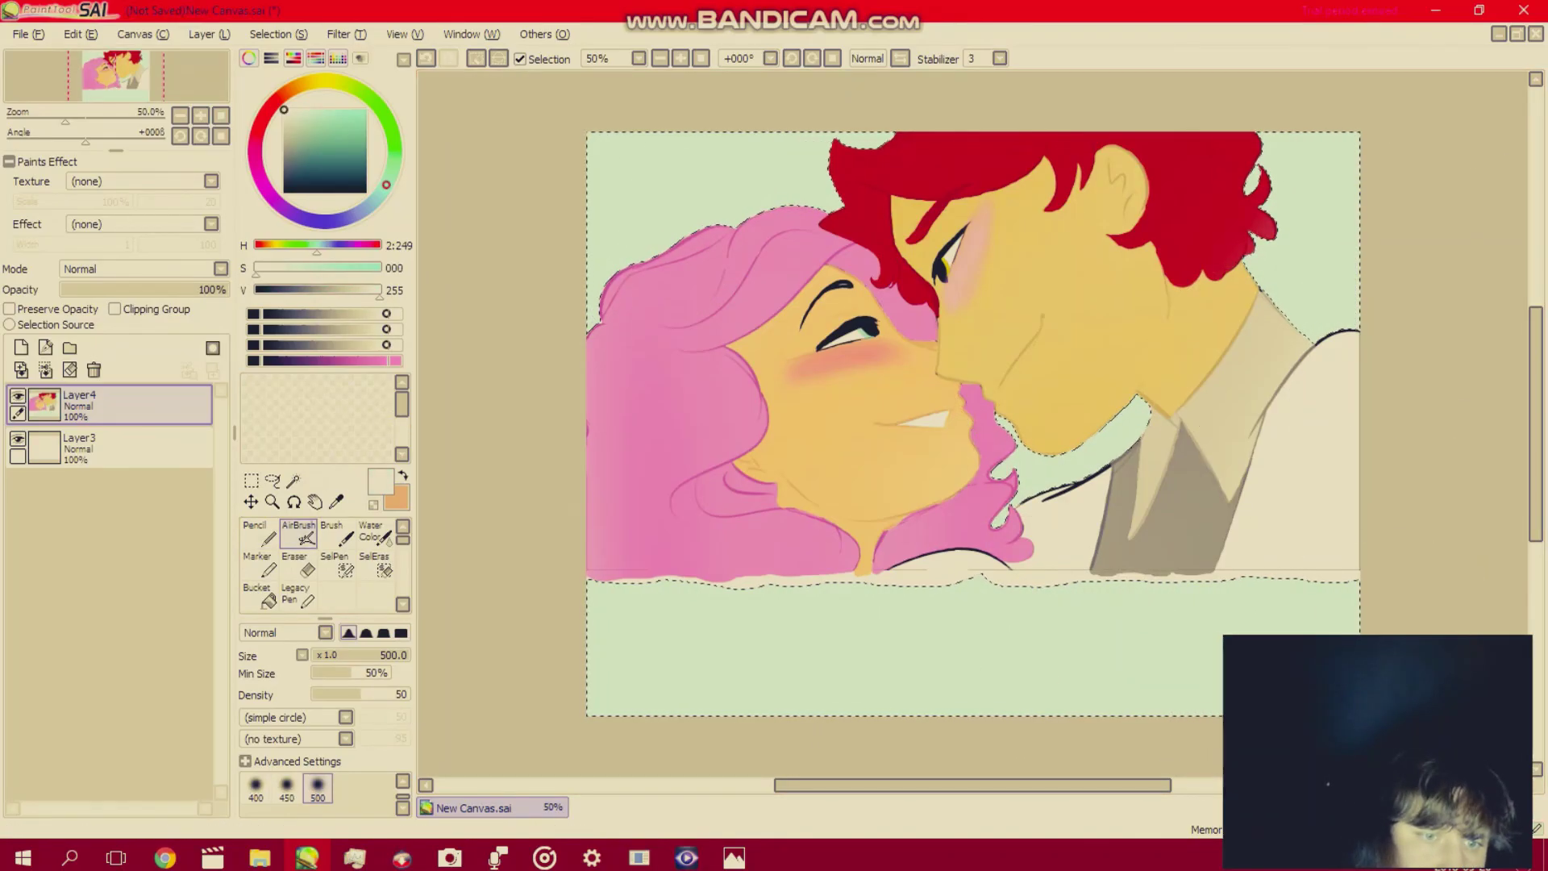
click(402, 781)
click(403, 781)
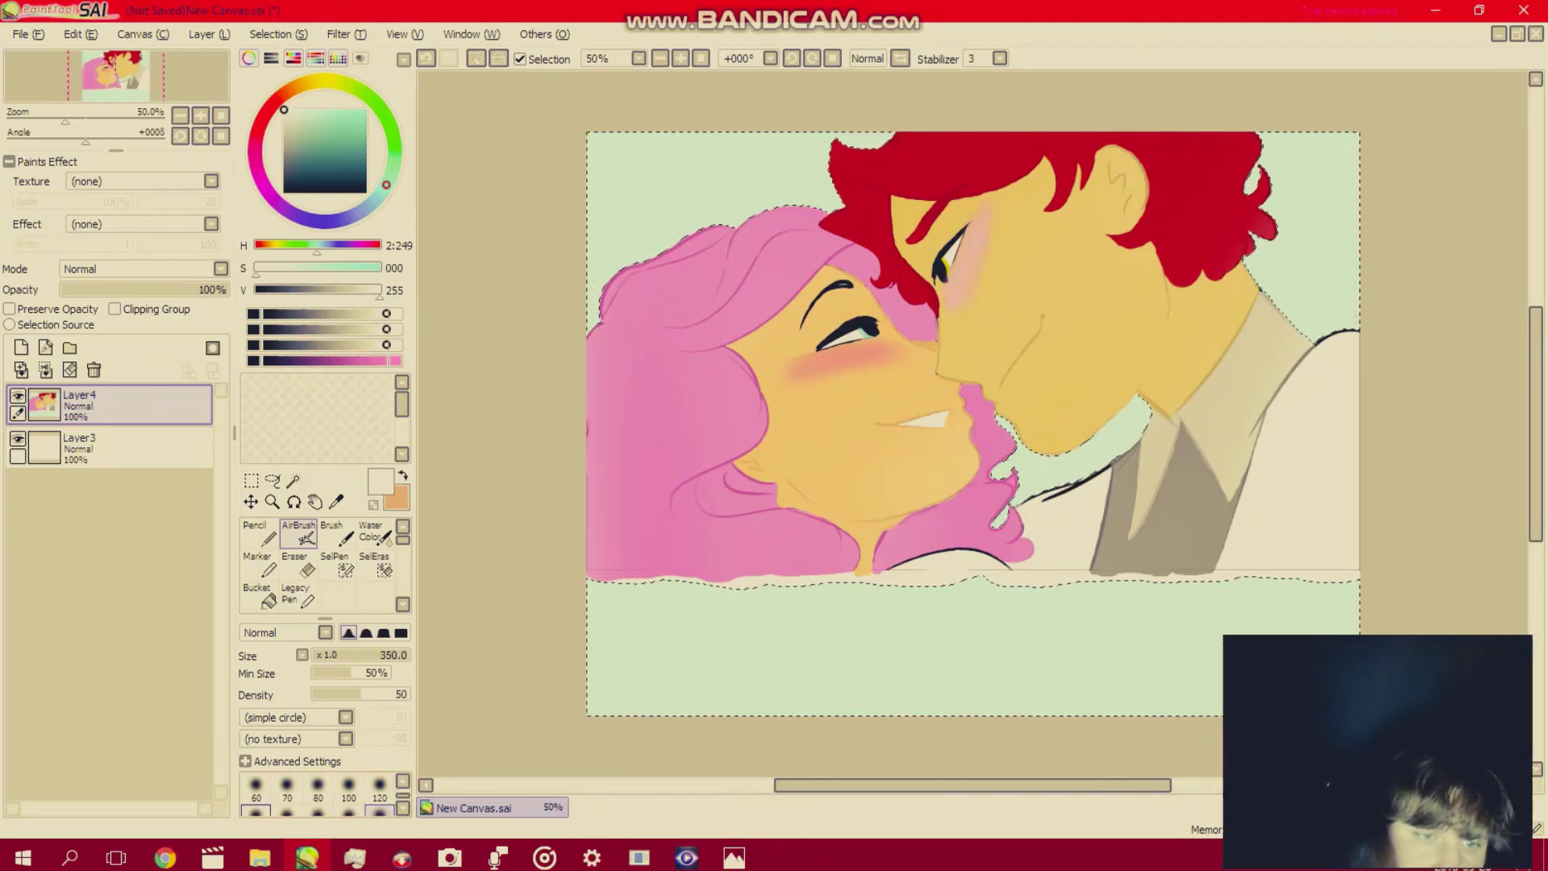
mouse_move(715, 168)
mouse_down()
mouse_move(664, 199)
mouse_move(700, 152)
mouse_move(631, 217)
mouse_move(720, 125)
mouse_up()
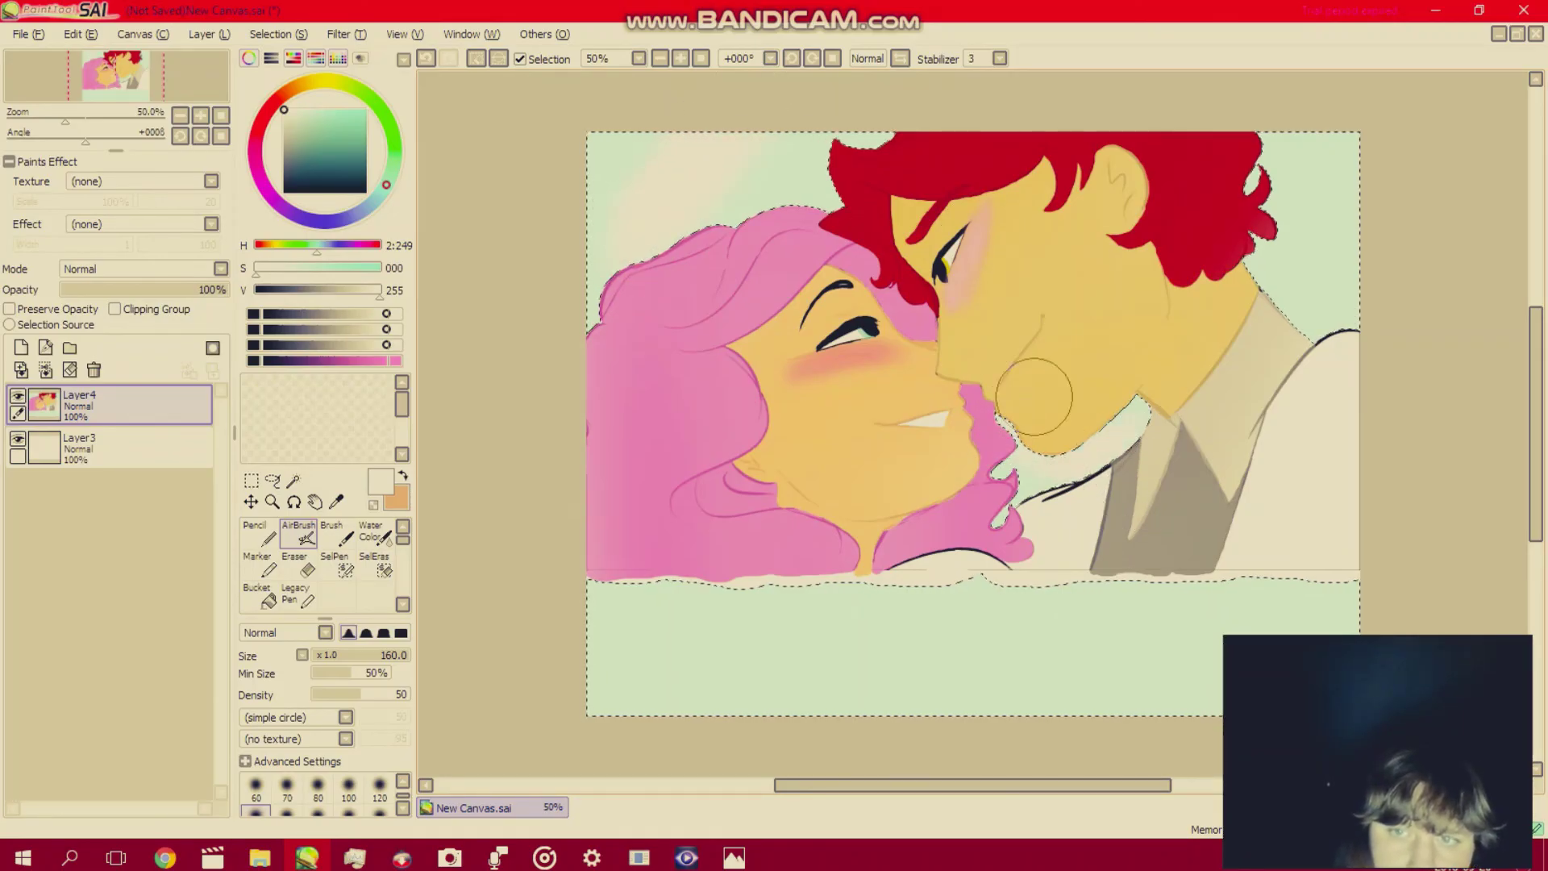
mouse_move(1302, 185)
mouse_down()
mouse_move(1360, 170)
mouse_move(1327, 200)
mouse_move(1296, 320)
mouse_move(1338, 357)
mouse_move(1347, 290)
mouse_up()
mouse_move(863, 12)
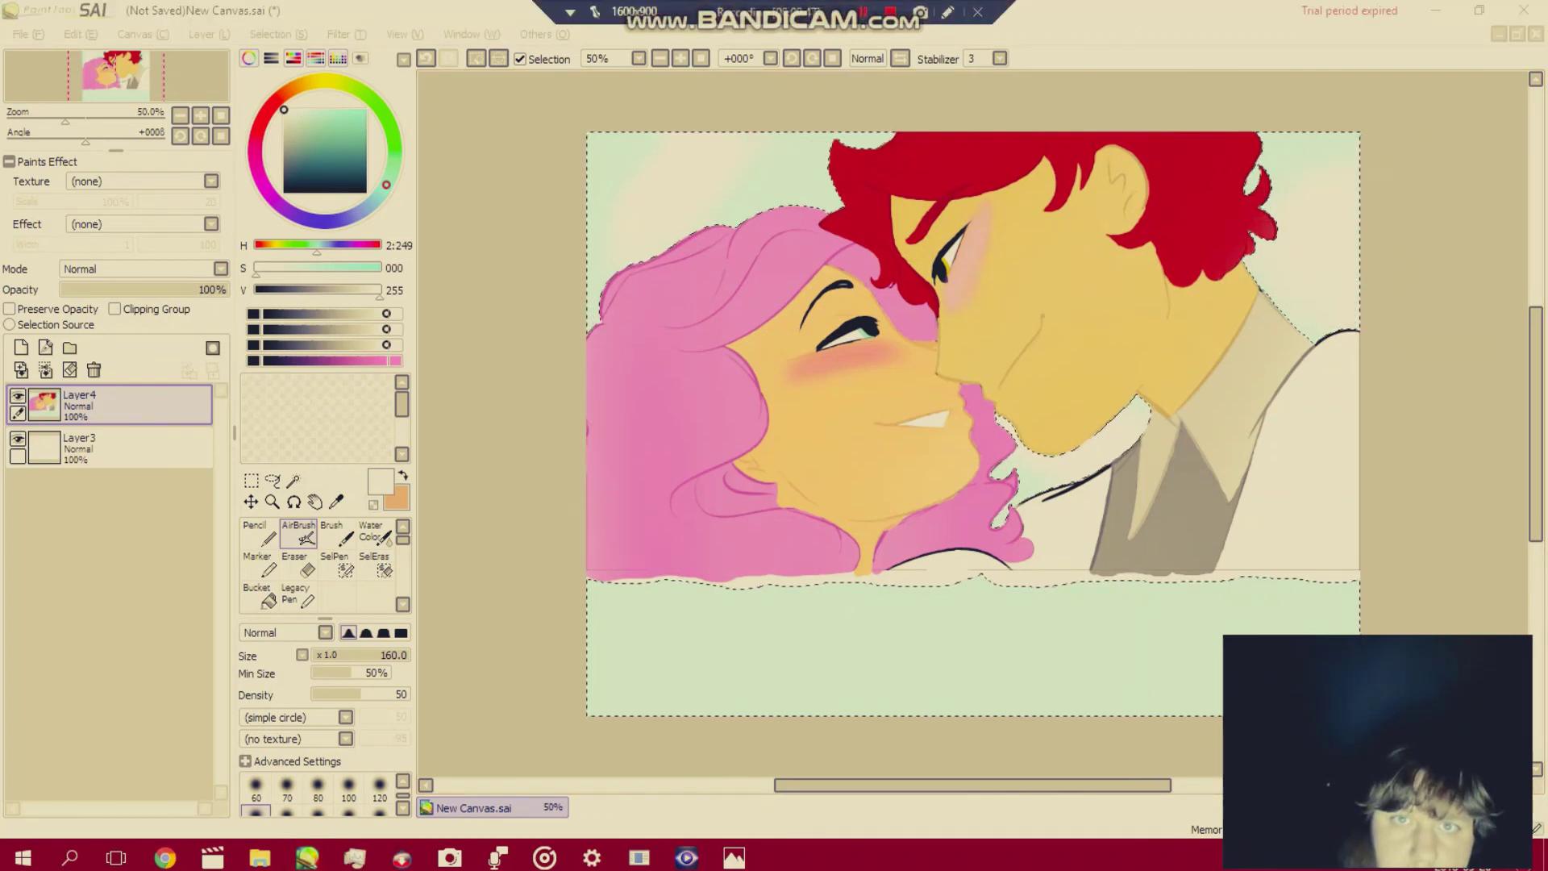